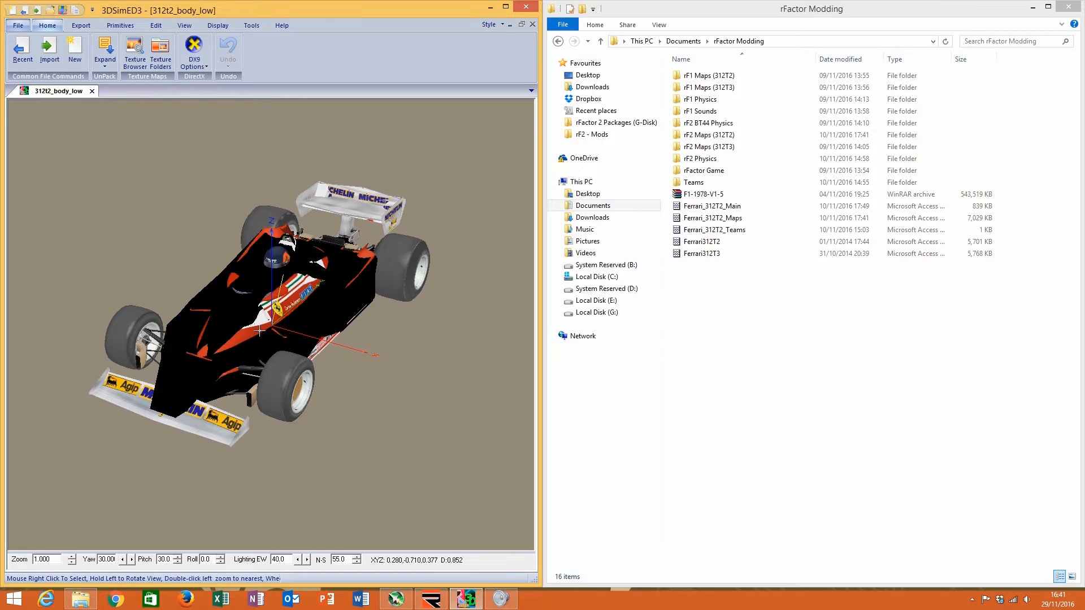
# Step: Switch to the rFactor 2 Launcher and start the gMotor2 MAS File Utility
pyautogui.moveTo(263, 327); pyautogui.dragTo(241, 323)
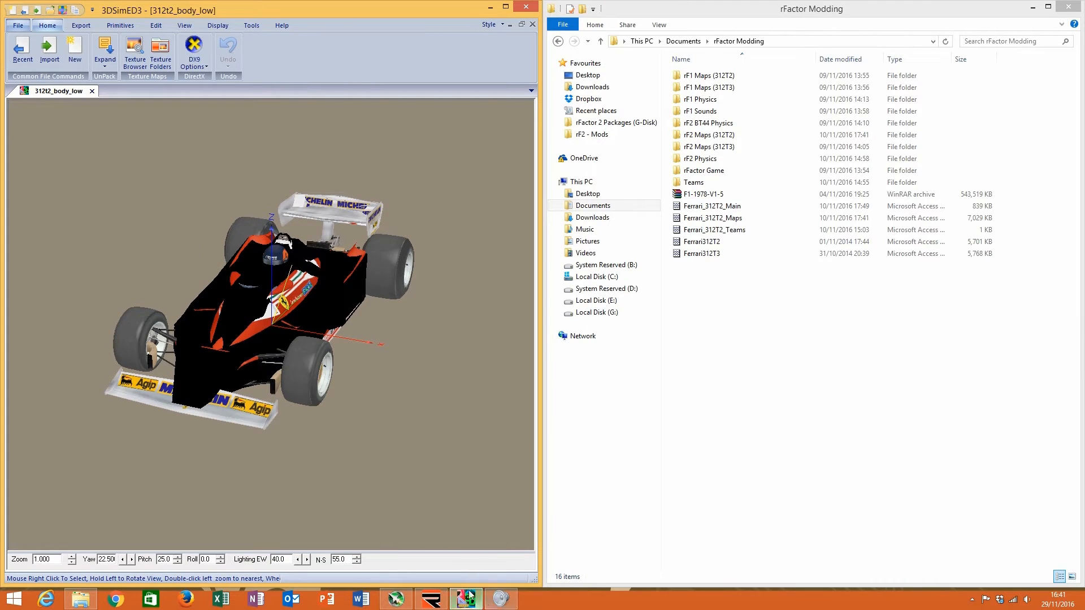
pyautogui.click(435, 598)
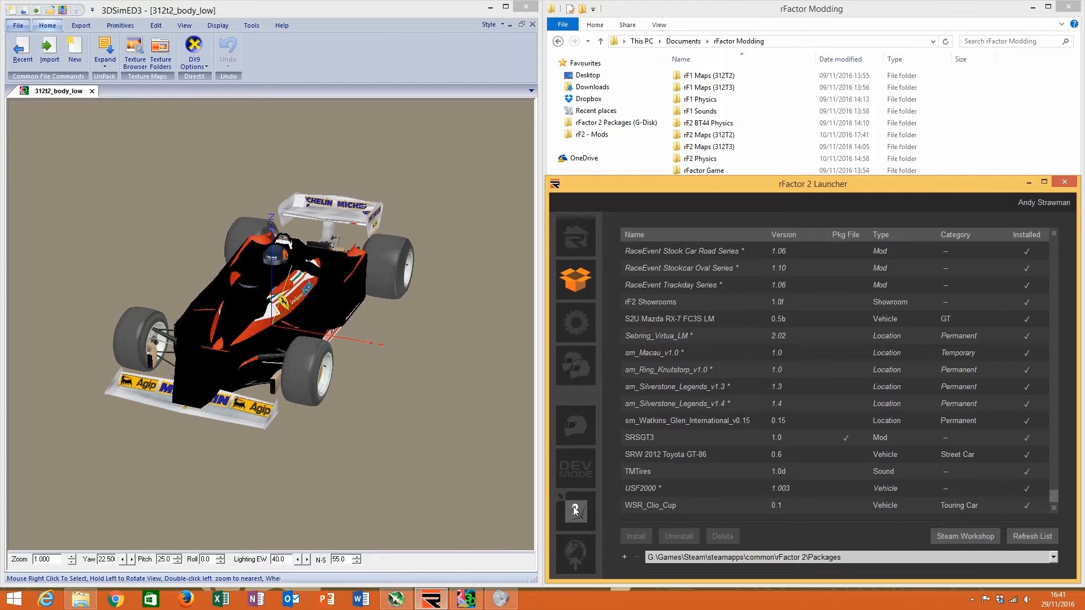
pyautogui.click(573, 506)
# Step: Open the bt44 MAS archive from Installed\Vehicles\ISI_Brabham_BT44_1975\0.88 in the rFactor 2 folder
pyautogui.click(592, 223)
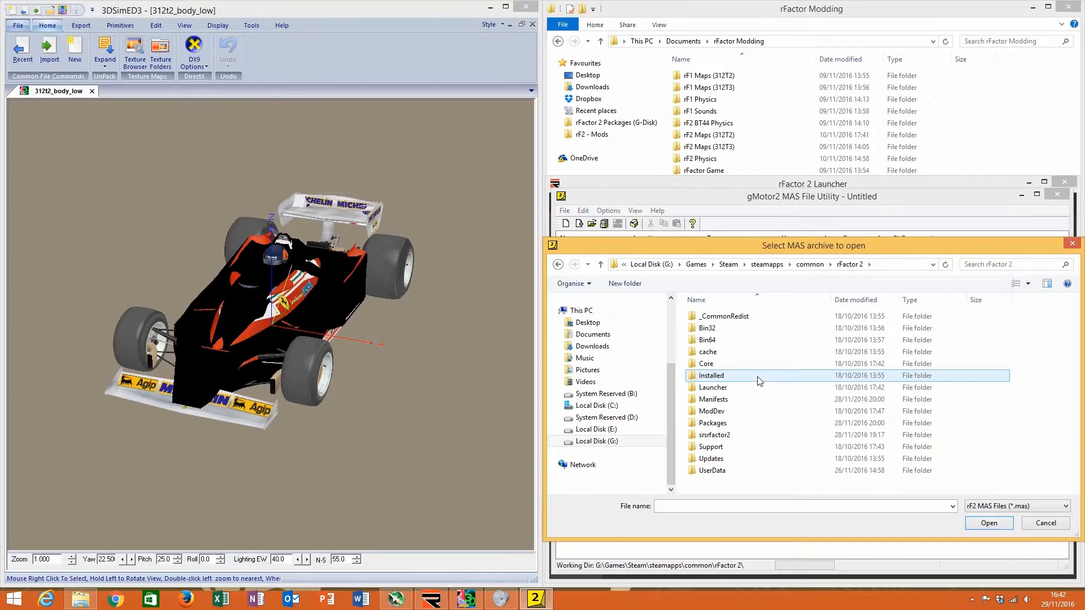
pyautogui.doubleClick(760, 376)
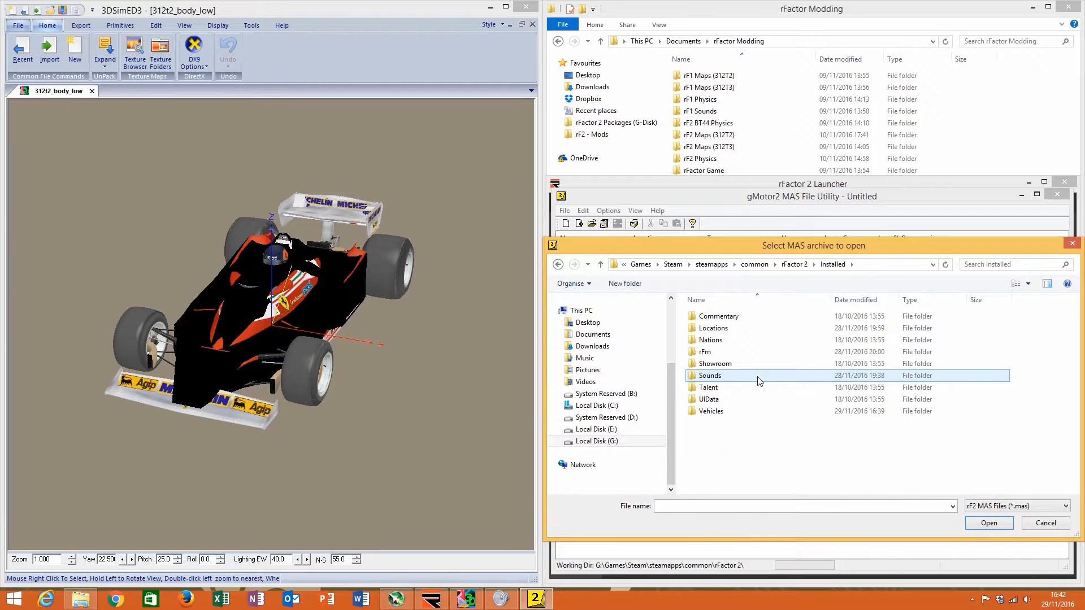
pyautogui.doubleClick(743, 411)
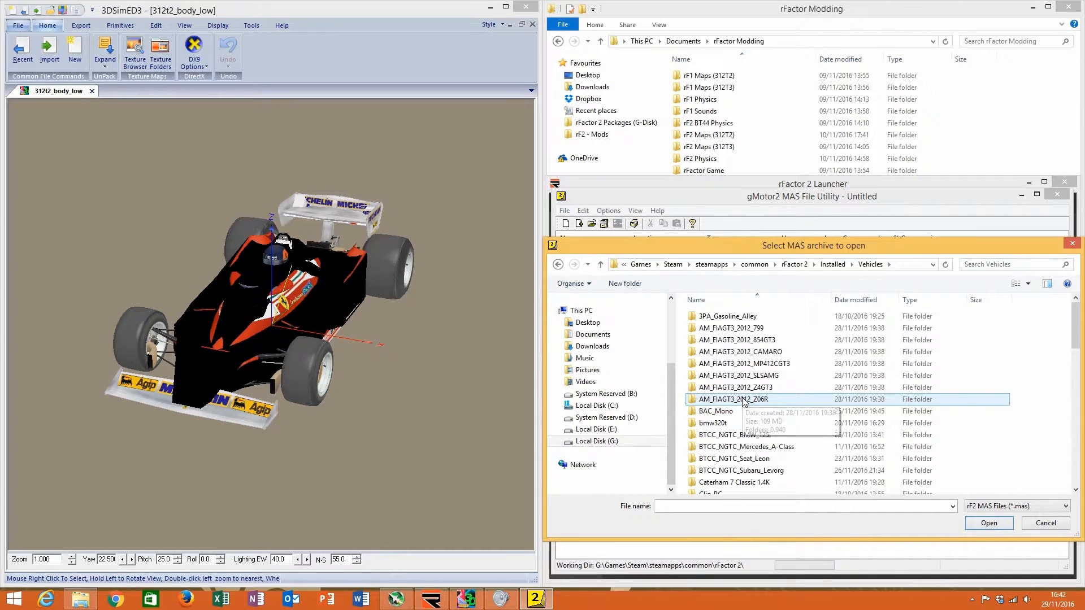
pyautogui.scroll(-4, 743, 401)
pyautogui.scroll(4, 744, 401)
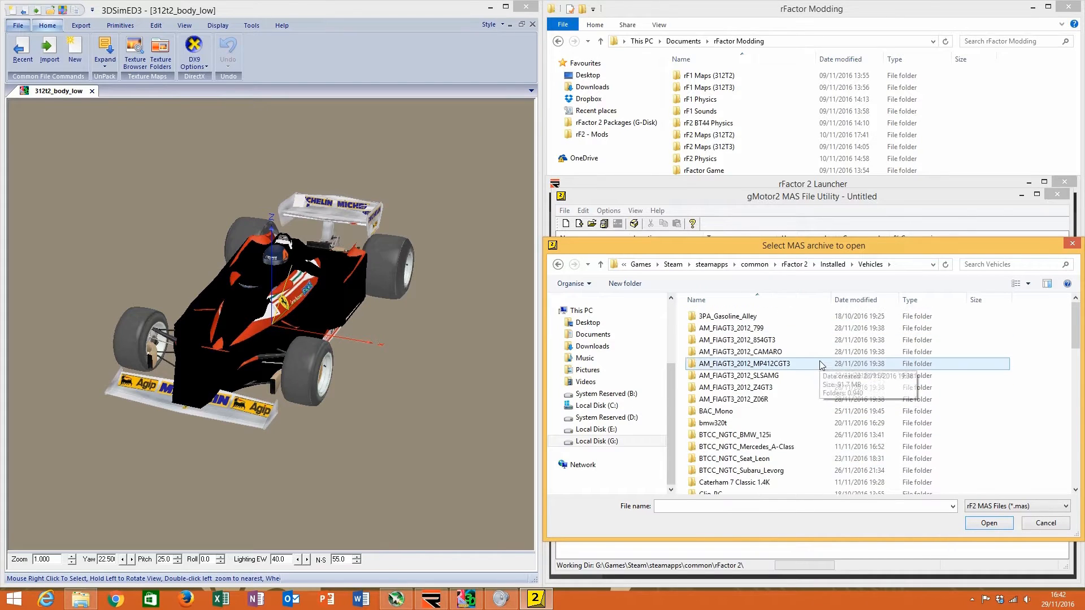
pyautogui.scroll(-4, 821, 362)
pyautogui.scroll(-4, 821, 364)
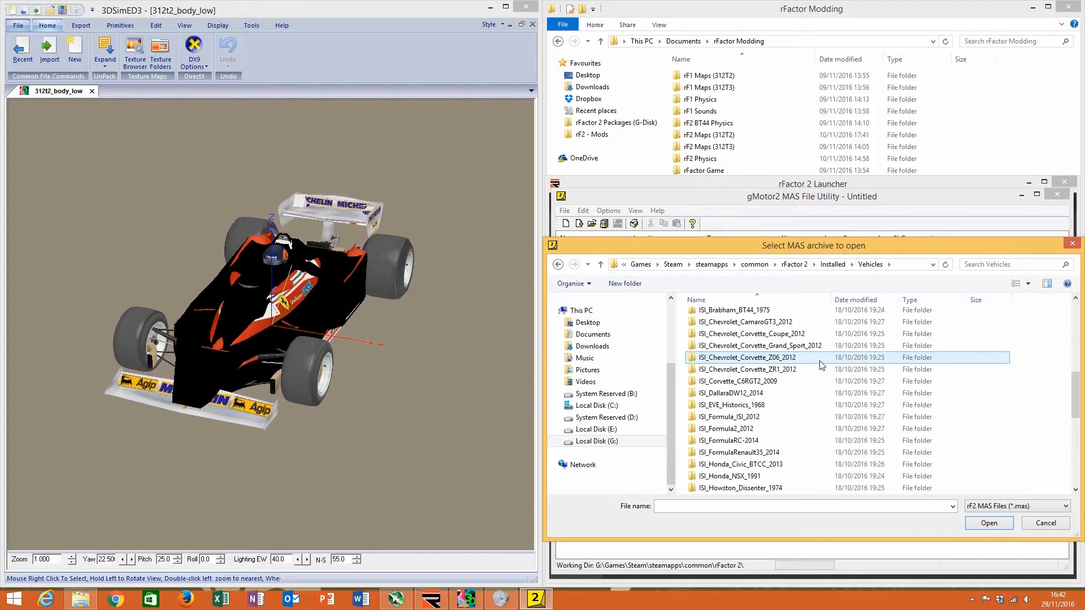
pyautogui.scroll(-1, 821, 365)
pyautogui.scroll(3, 821, 365)
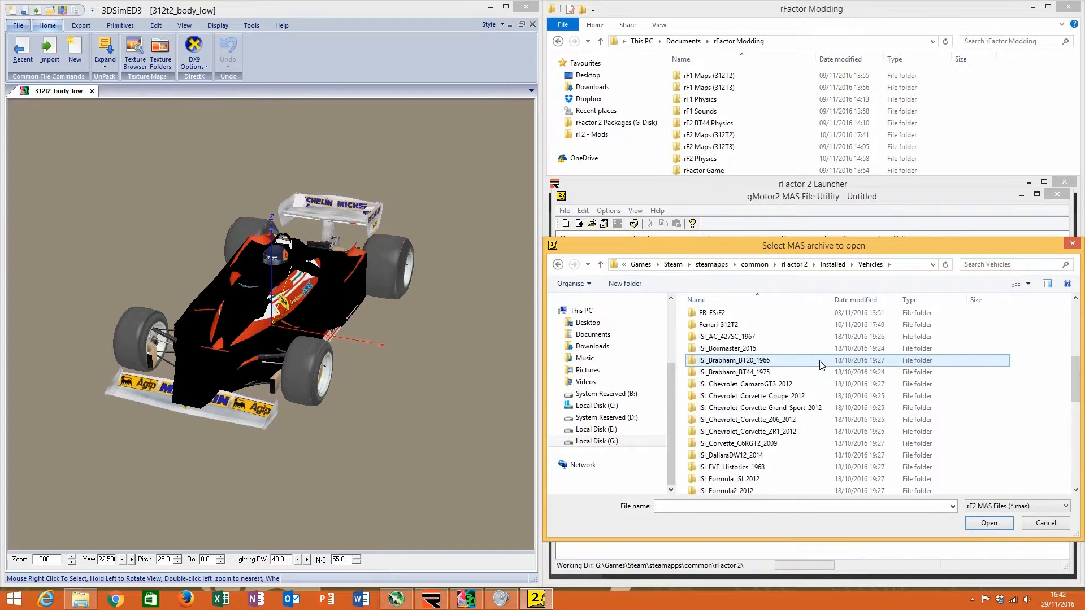
pyautogui.doubleClick(798, 370)
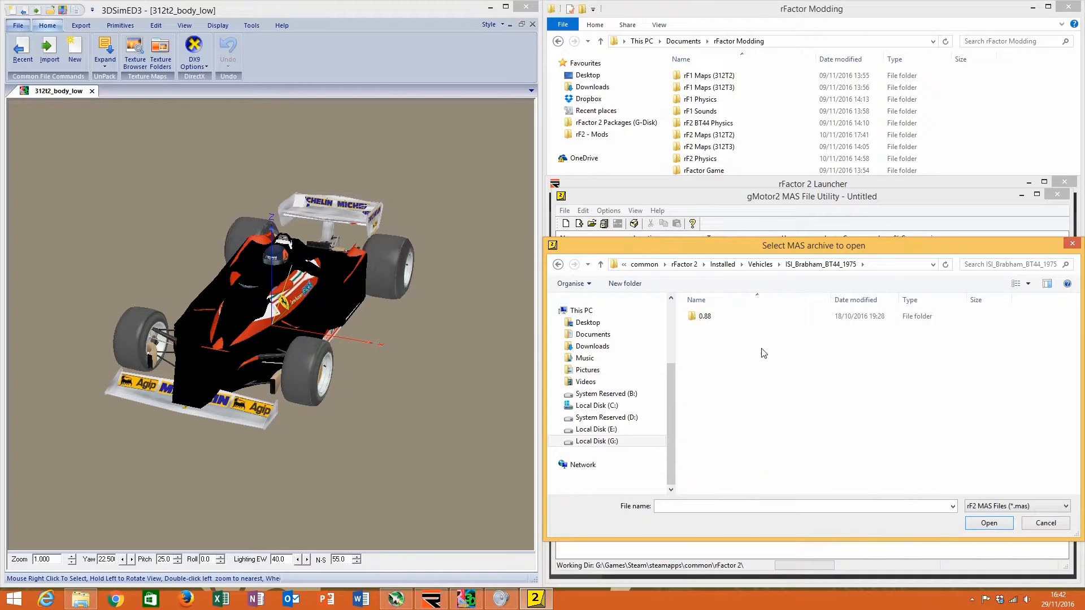
pyautogui.doubleClick(736, 317)
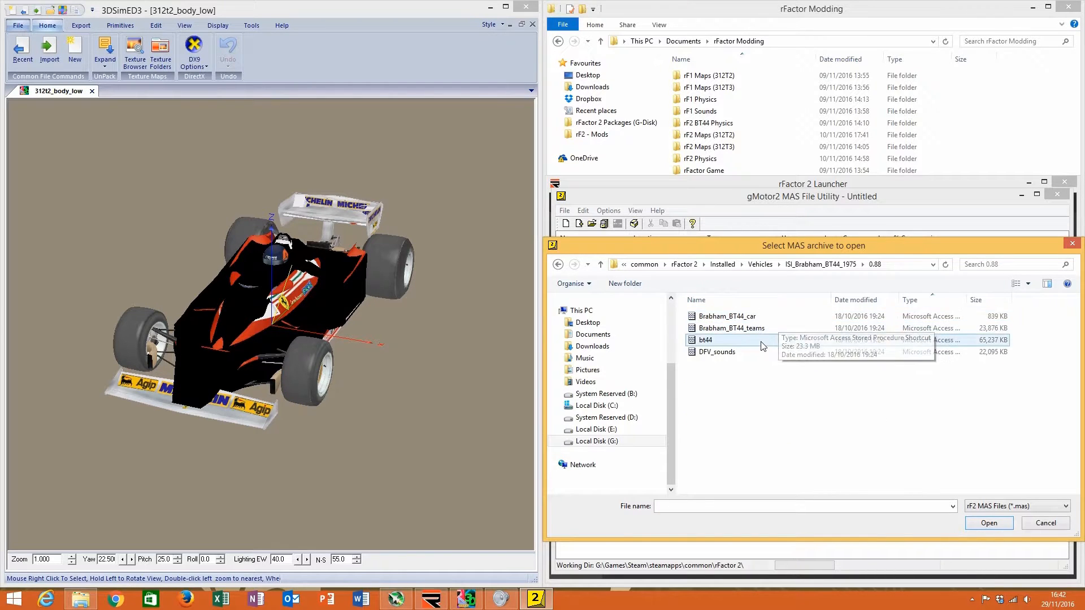
pyautogui.doubleClick(757, 340)
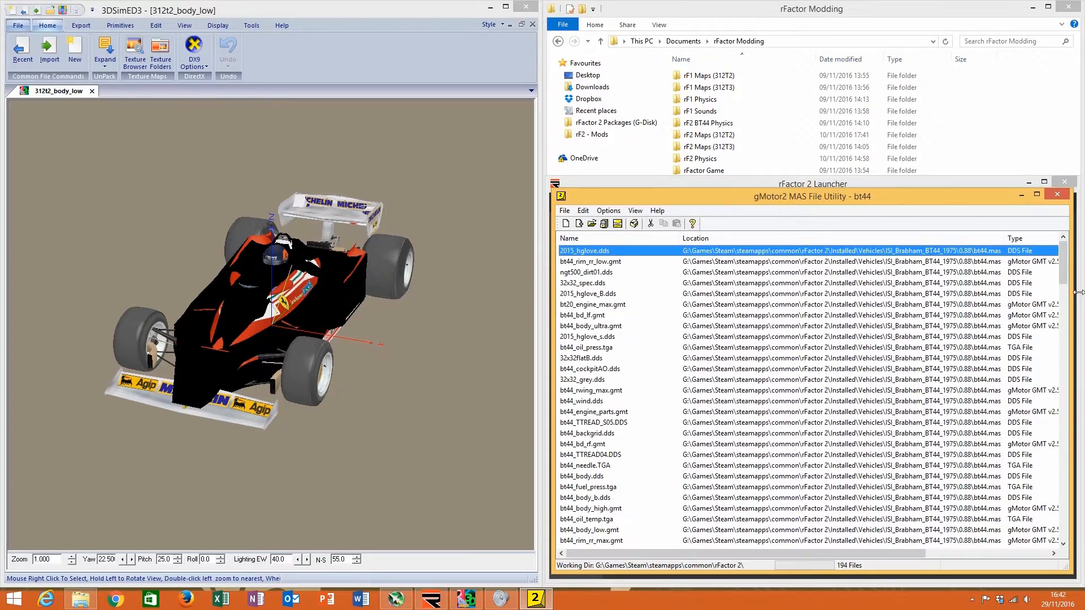
# Step: Extract all files of the bt44 archive into a new folder named rF2 BT44 Maps inside Documents\rFactor Modding
pyautogui.moveTo(1064, 266); pyautogui.dragTo(1074, 539)
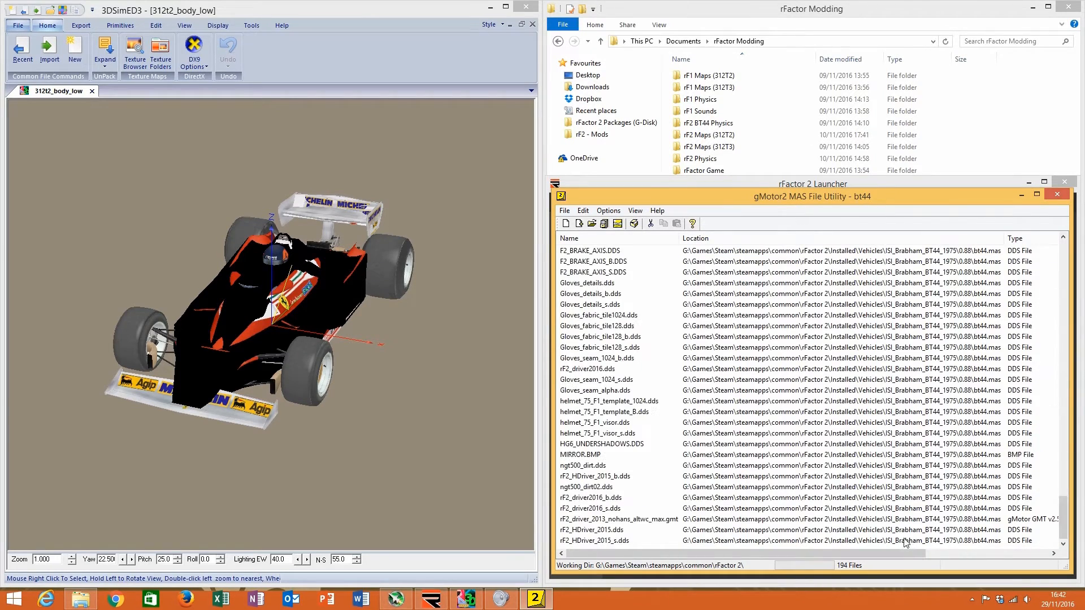
pyautogui.hotkey('ctrl', 'a')
pyautogui.rightClick(772, 354)
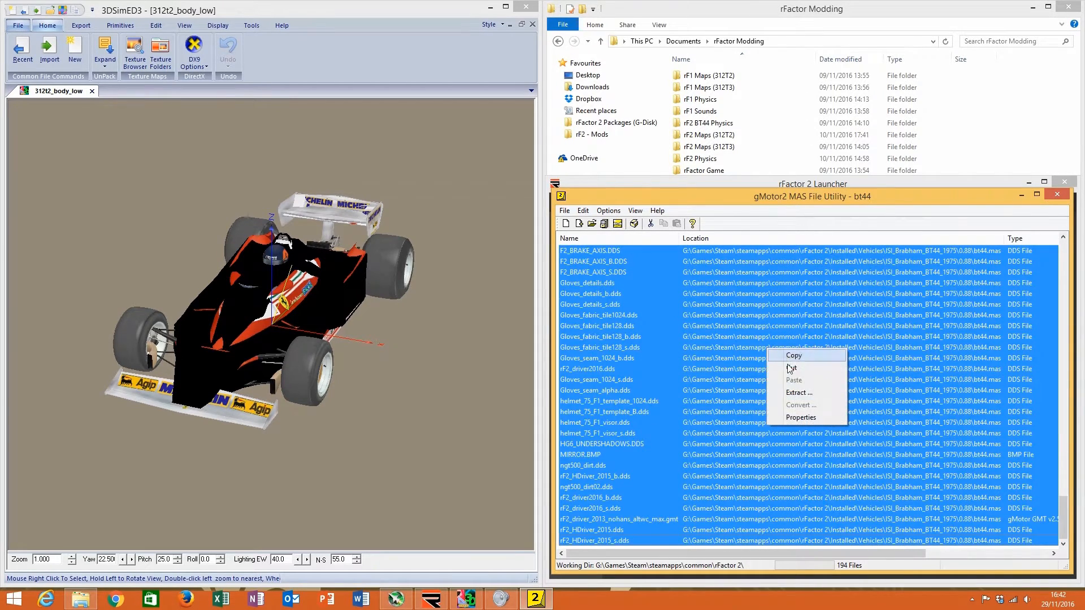
pyautogui.click(800, 394)
pyautogui.click(506, 210)
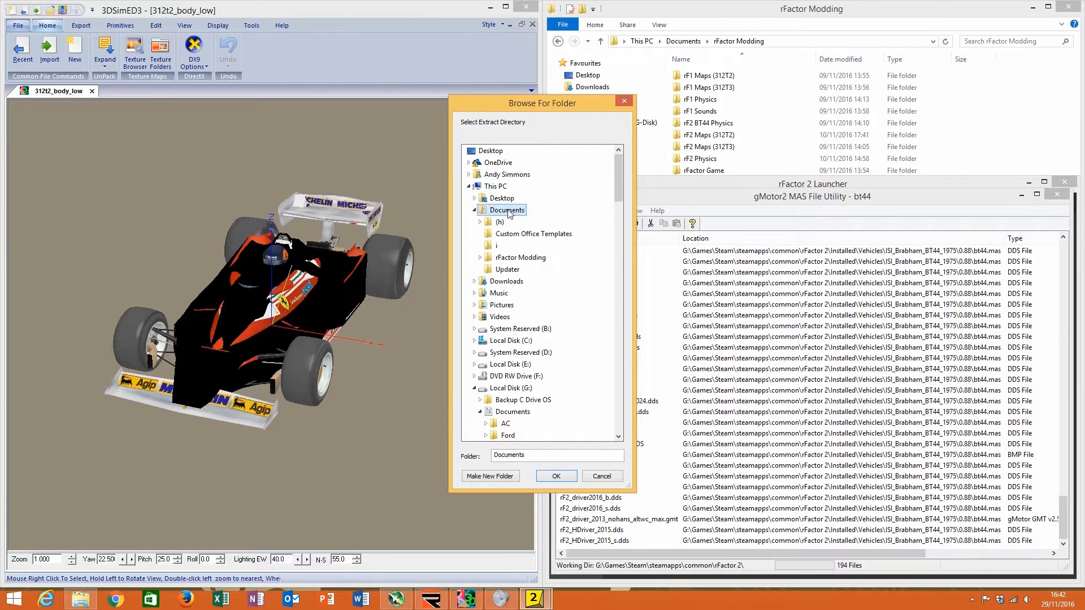
pyautogui.click(516, 257)
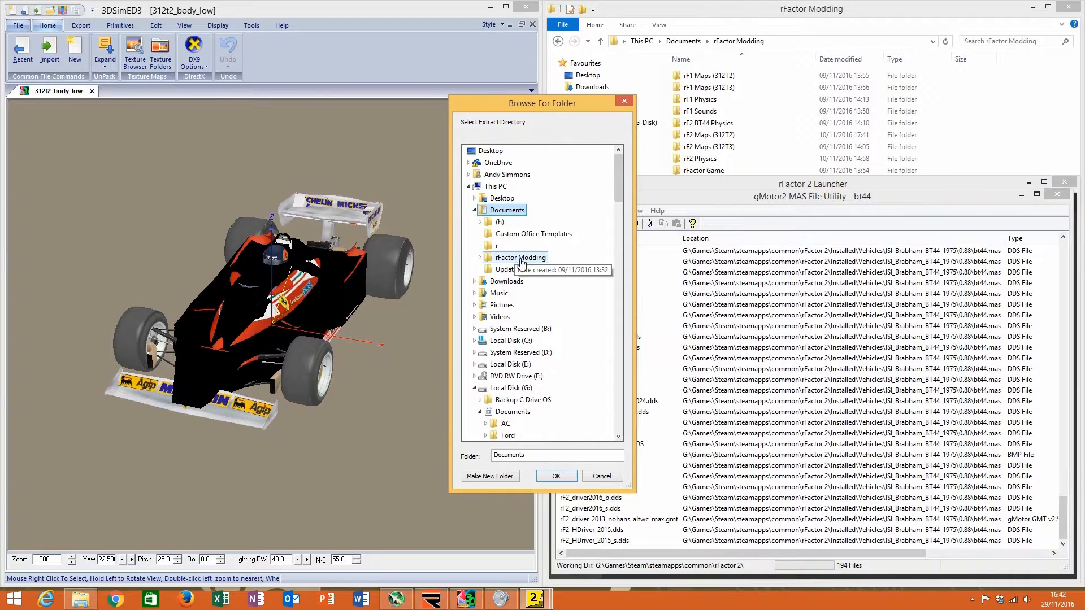
pyautogui.click(502, 477)
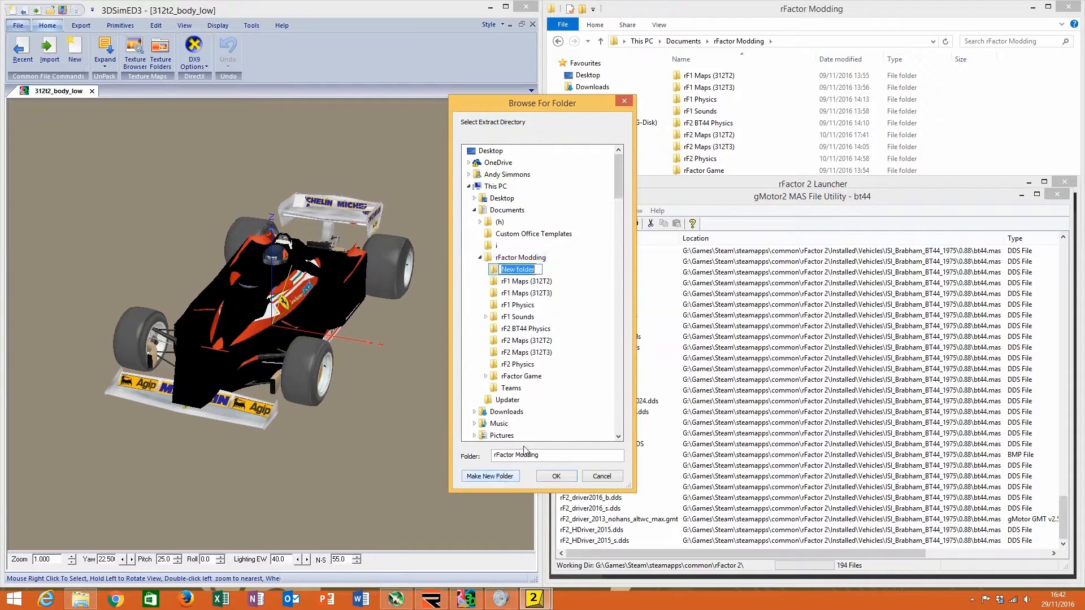
pyautogui.write('rF2 BT44 Maps')
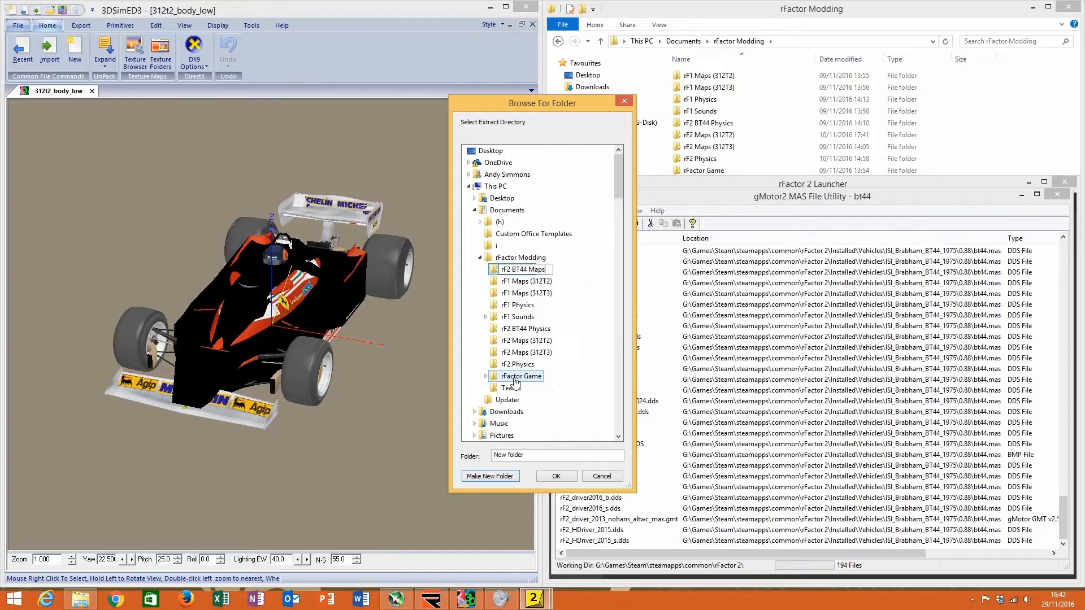
pyautogui.press('Return')
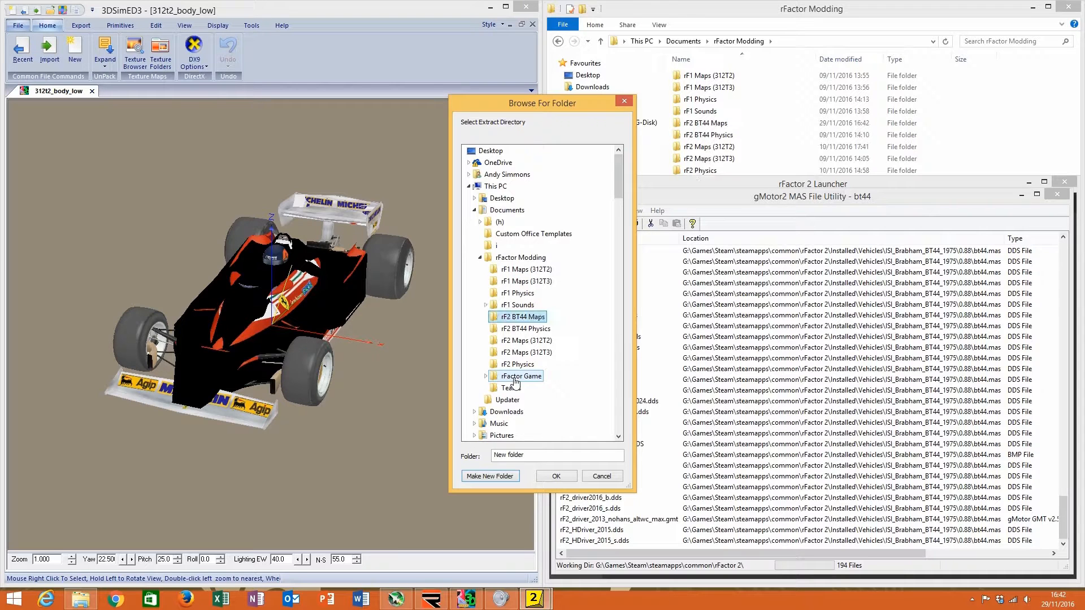
pyautogui.click(556, 476)
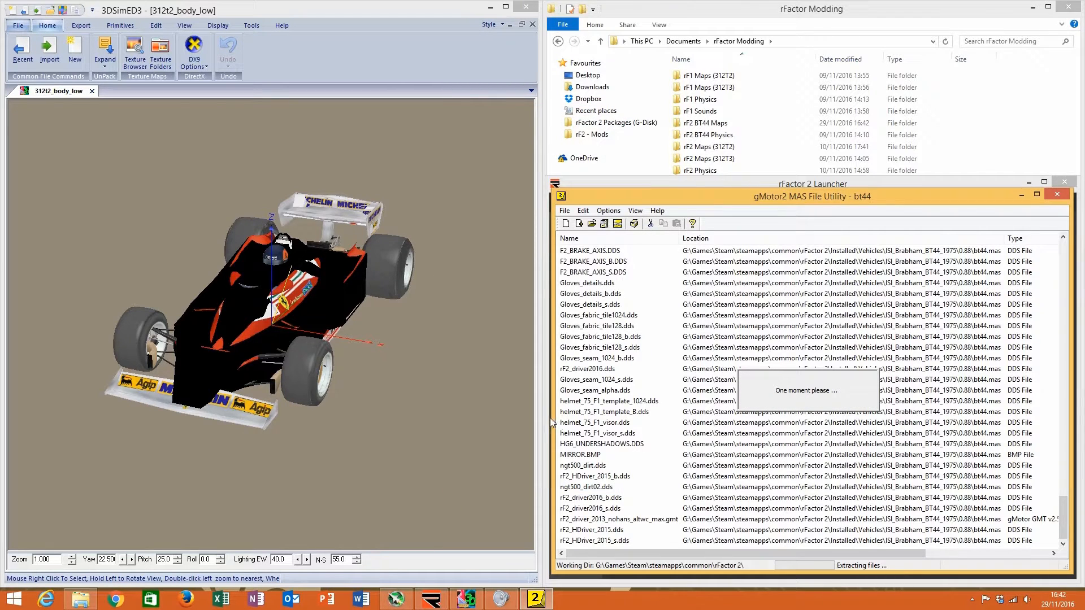
# Step: Switch to 3DSimED3 and import all files from the rF2 BT44 Maps folder as objects
pyautogui.click(18, 25)
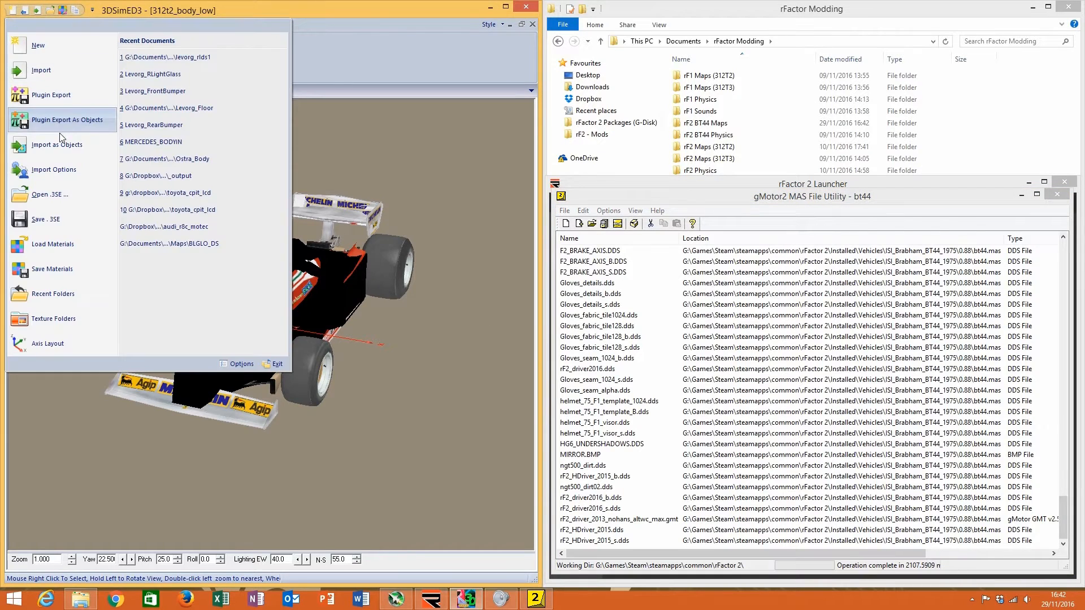
pyautogui.click(62, 141)
pyautogui.click(282, 177)
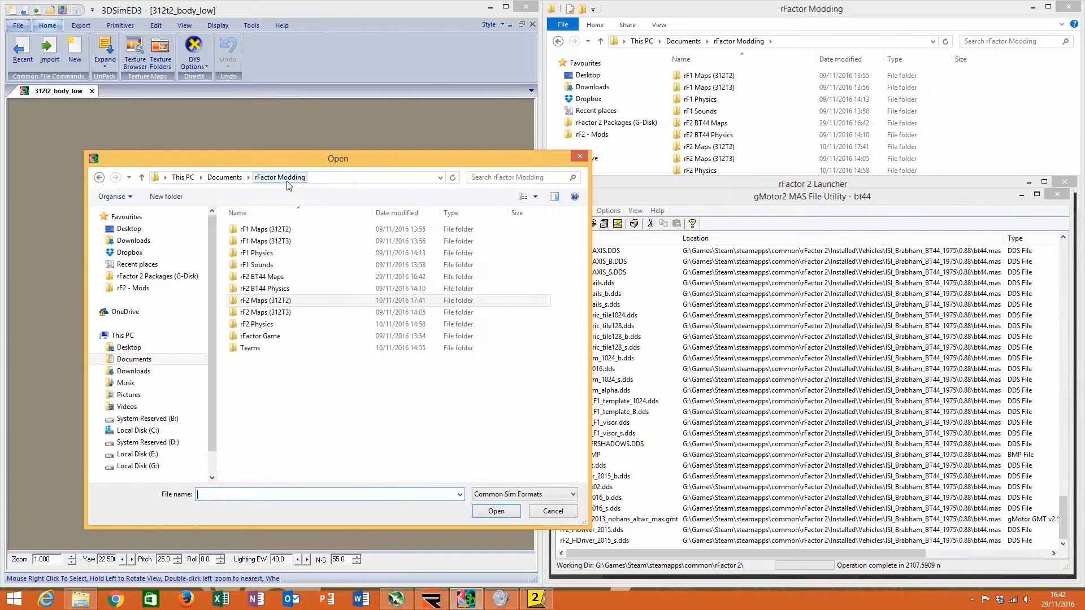
pyautogui.doubleClick(272, 276)
pyautogui.hotkey('ctrl', 'a')
pyautogui.scroll(-7, 388, 510)
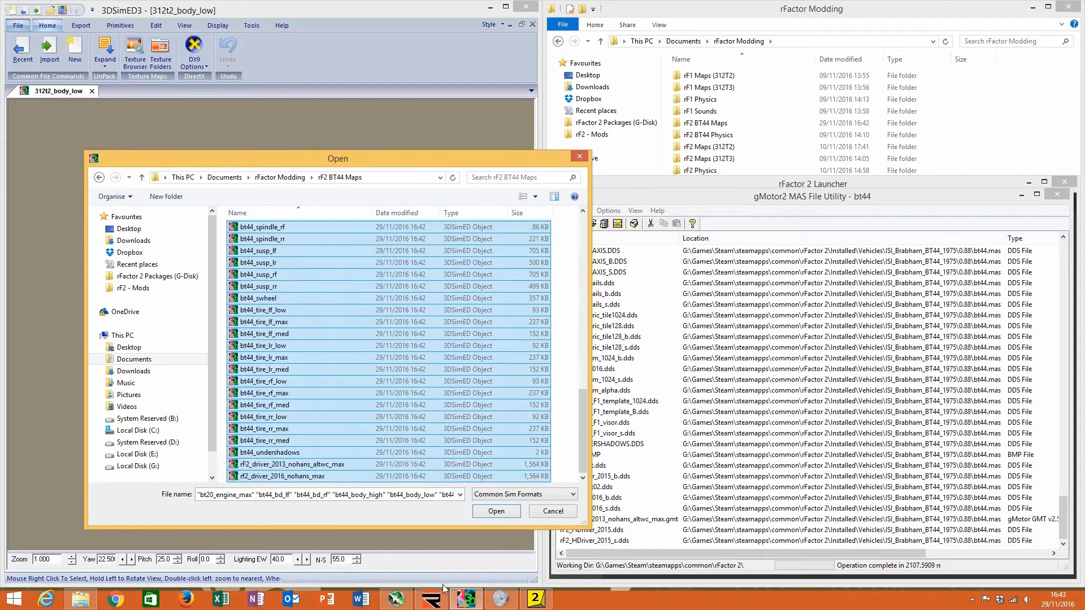
pyautogui.click(508, 516)
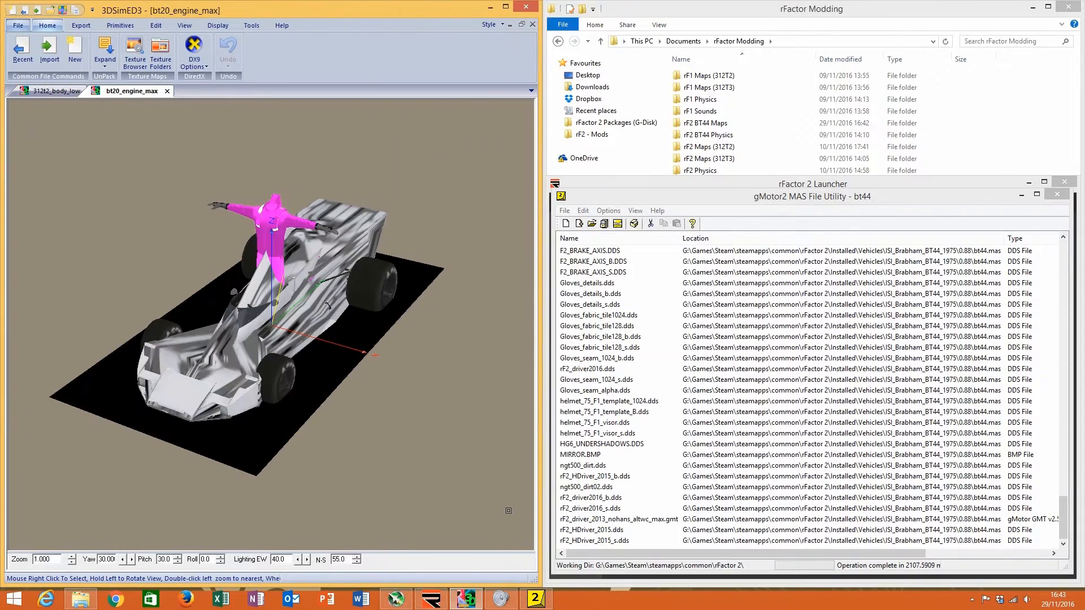
# Step: Hide the bt44_coll.gmt collision object that covers the Brabham body
pyautogui.moveTo(280, 363); pyautogui.dragTo(262, 300)
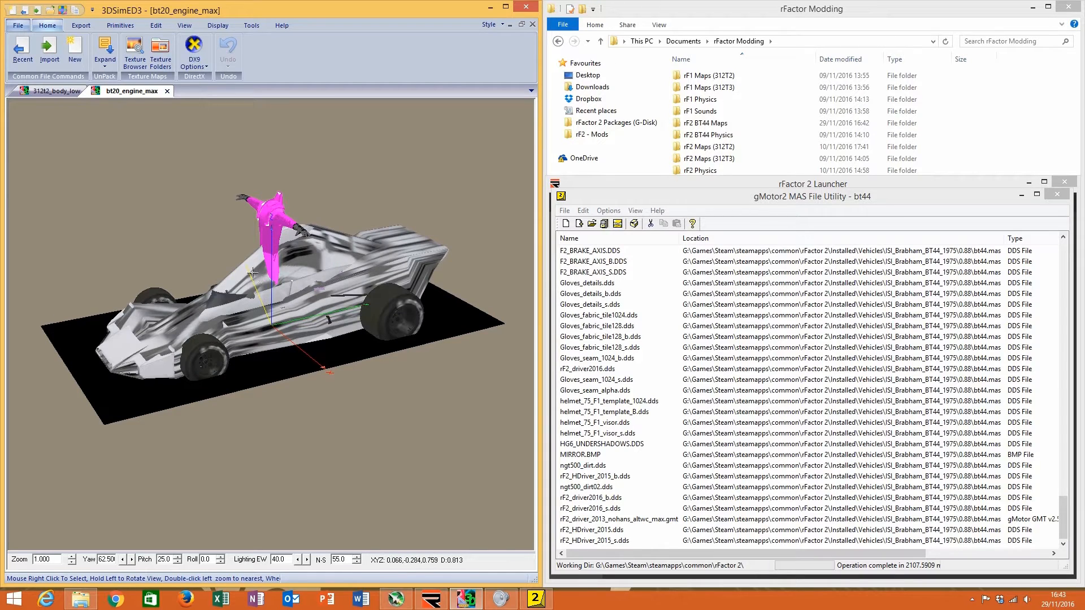
pyautogui.rightClick(253, 292)
pyautogui.moveTo(316, 360)
pyautogui.moveTo(379, 361)
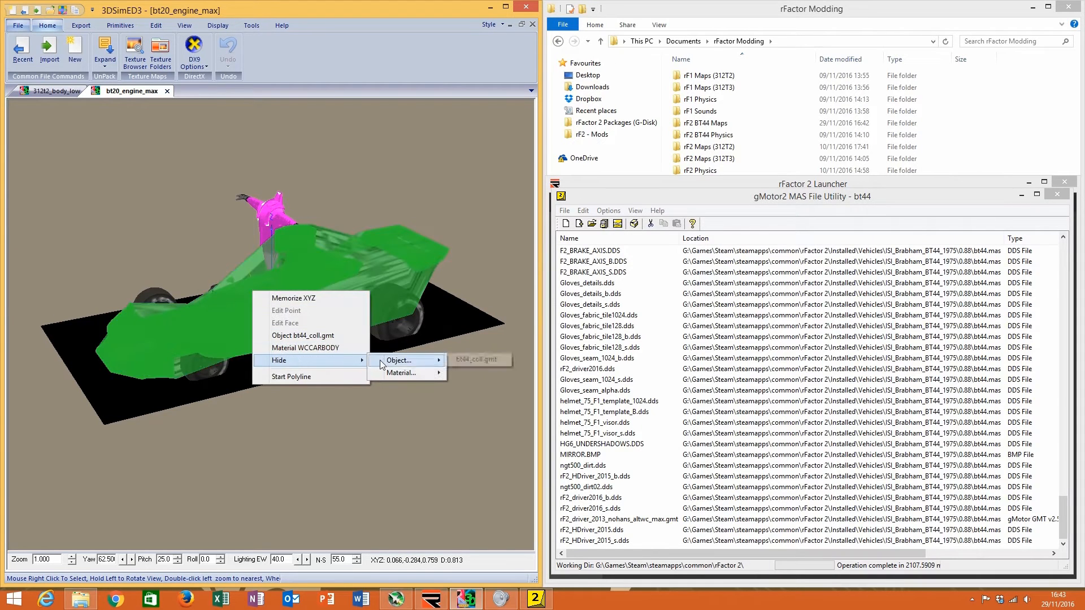
pyautogui.click(450, 363)
# Step: Open the Brabham body's WCCARBODY material for editing to examine its shader and texture maps
pyautogui.scroll(5, 228, 323)
pyautogui.moveTo(228, 323); pyautogui.dragTo(267, 319)
pyautogui.scroll(-2, 242, 335)
pyautogui.rightClick(267, 318)
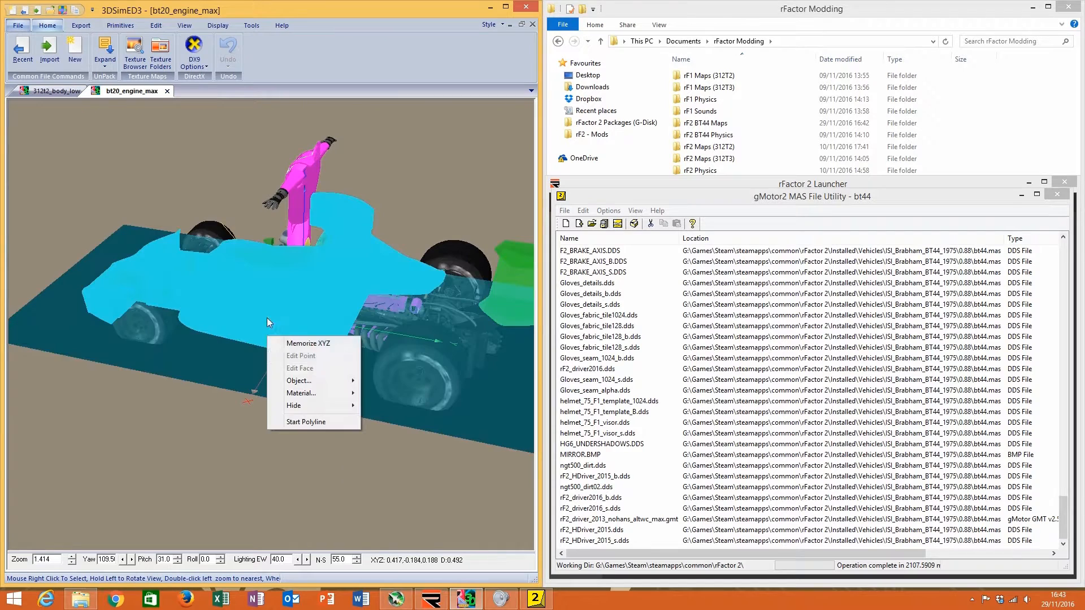
pyautogui.moveTo(334, 394)
pyautogui.click(370, 392)
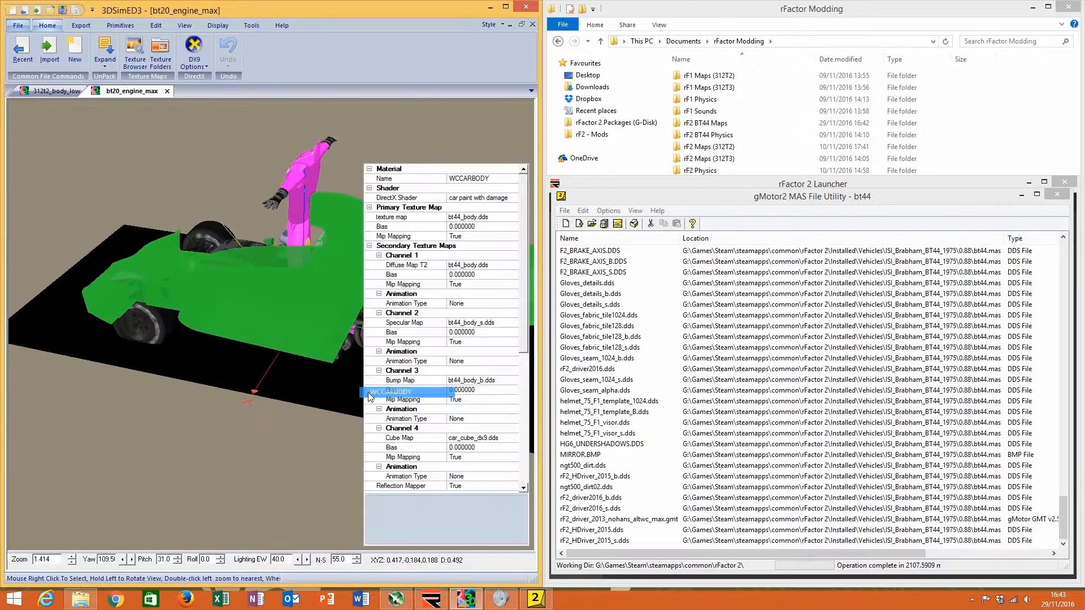
pyautogui.moveTo(223, 337); pyautogui.dragTo(270, 310)
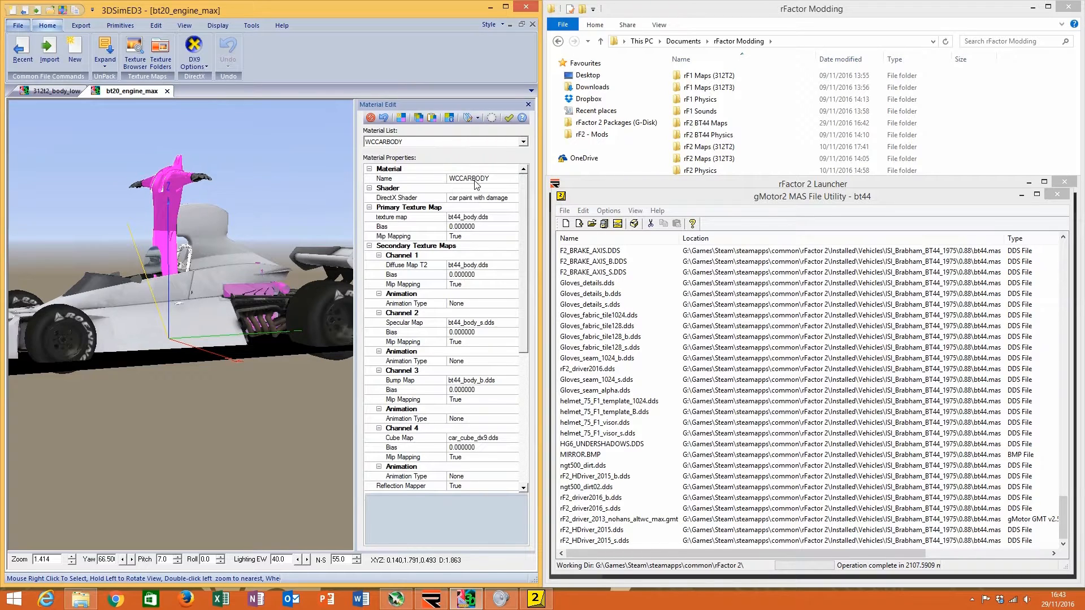
# Step: In the 312t2_body_low model, open the Ferrari body's WCCARBODY material to examine its shader and texture maps
pyautogui.click(43, 94)
pyautogui.rightClick(263, 328)
pyautogui.moveTo(303, 398)
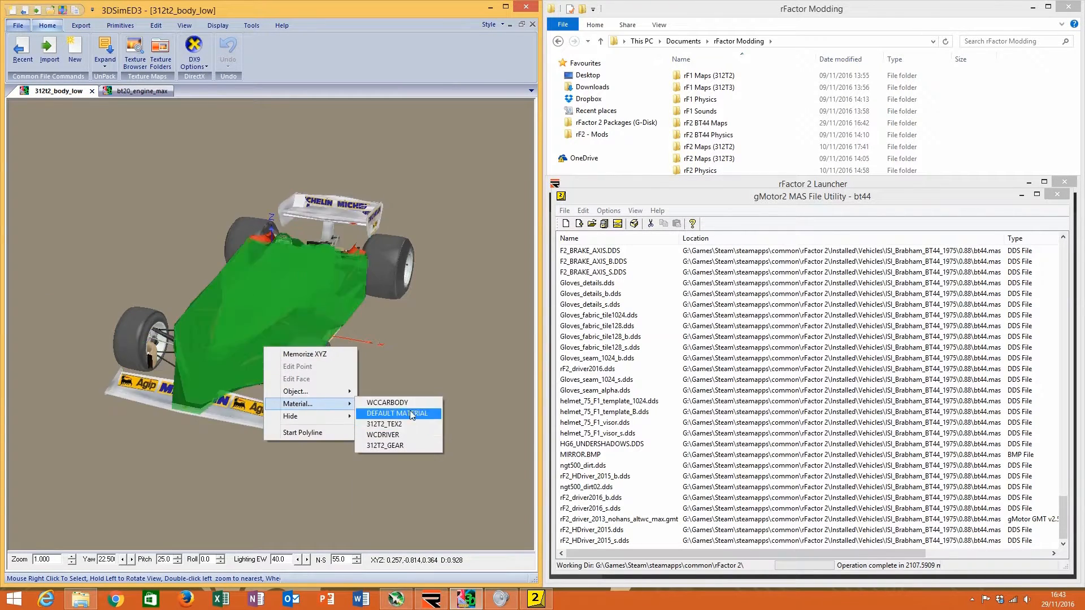
pyautogui.click(392, 412)
pyautogui.moveTo(213, 302)
pyautogui.mouseDown()
pyautogui.moveTo(189, 334)
pyautogui.moveTo(166, 328)
pyautogui.moveTo(220, 319)
pyautogui.mouseUp()
pyautogui.scroll(4, 167, 328)
pyautogui.scroll(-3, 221, 319)
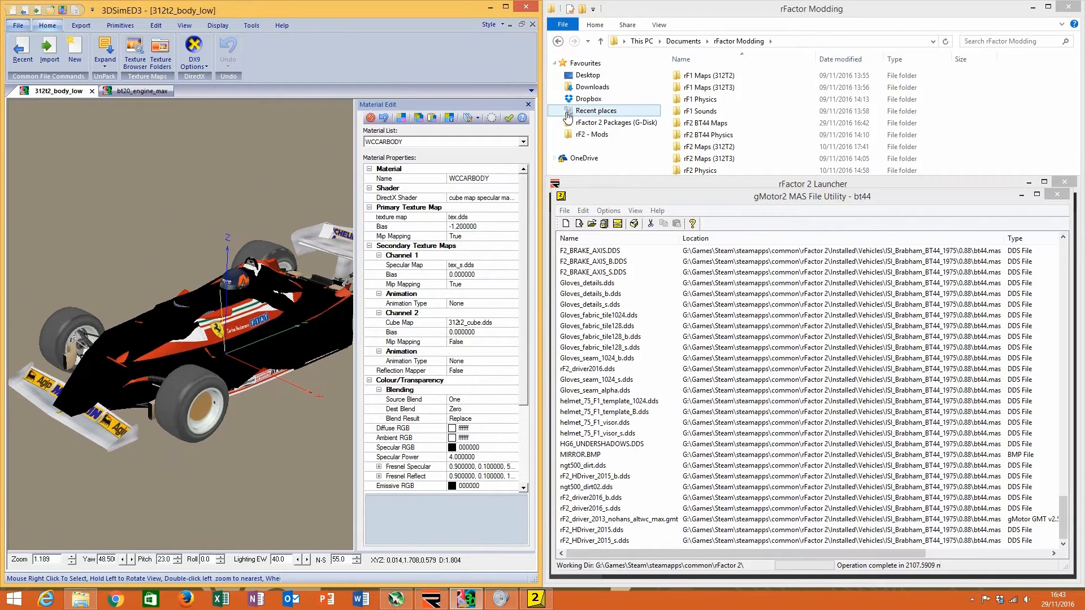
# Step: Turn on highlighting for the WCCARBODY material and hide the 312t2_shad.gmt object on the Ferrari
pyautogui.click(489, 119)
pyautogui.moveTo(215, 220); pyautogui.dragTo(146, 148)
pyautogui.rightClick(139, 295)
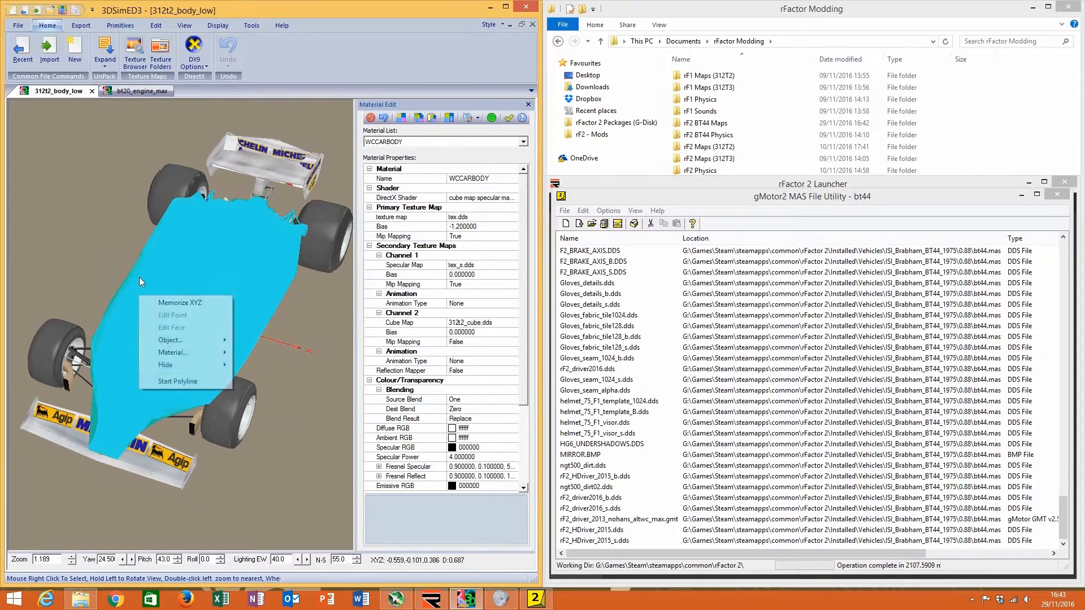
pyautogui.moveTo(170, 364)
pyautogui.moveTo(266, 365)
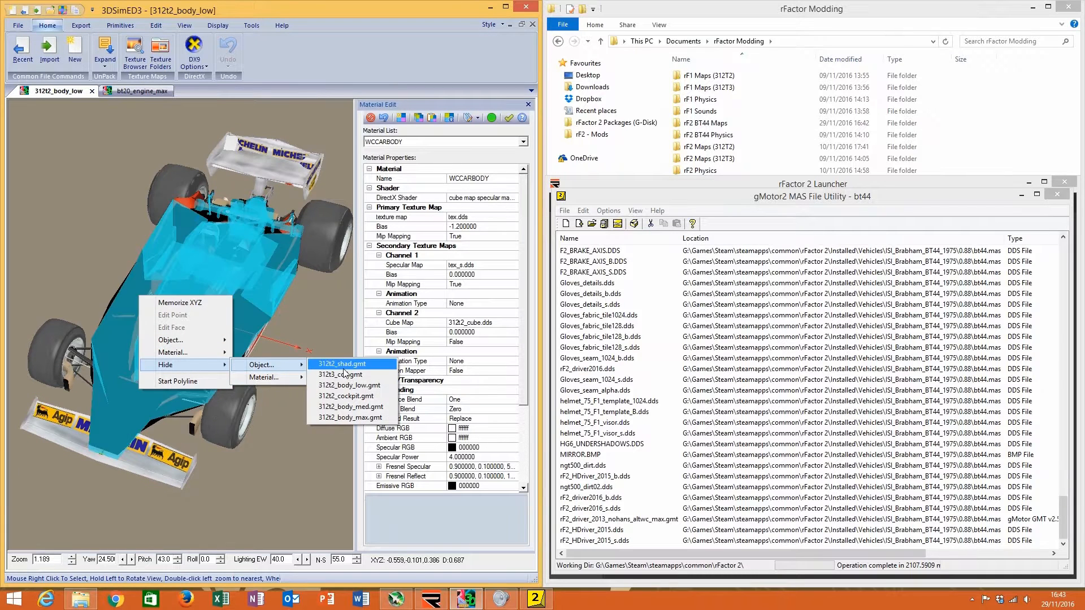
pyautogui.click(344, 368)
# Step: Hide the 312t3_coll.gmt collision object that covers the Ferrari body
pyautogui.rightClick(179, 337)
pyautogui.moveTo(226, 405)
pyautogui.moveTo(299, 406)
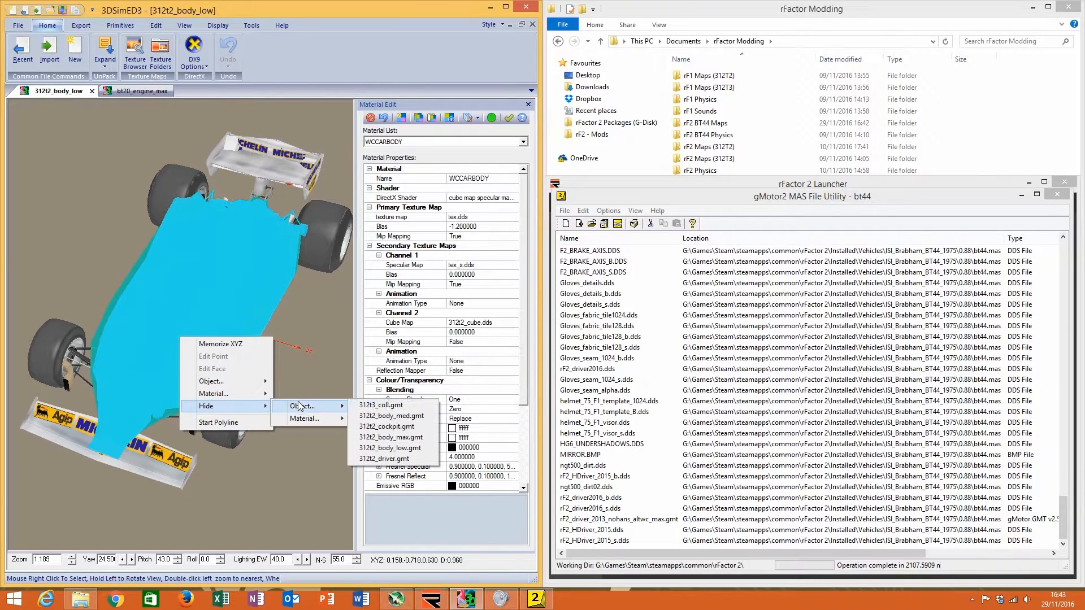
pyautogui.click(382, 406)
# Step: Toggle the WCCARBODY highlight to check which Ferrari parts use the material, and return to the bt20_engine_max model
pyautogui.moveTo(288, 362); pyautogui.dragTo(248, 312)
pyautogui.click(495, 117)
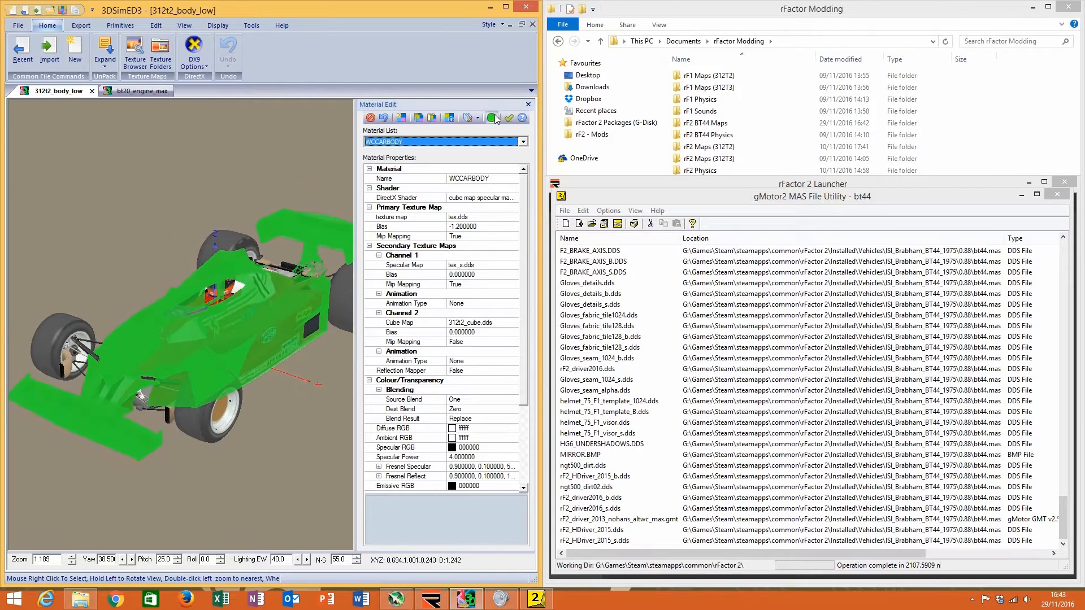
pyautogui.click(495, 117)
pyautogui.click(495, 117)
pyautogui.click(161, 91)
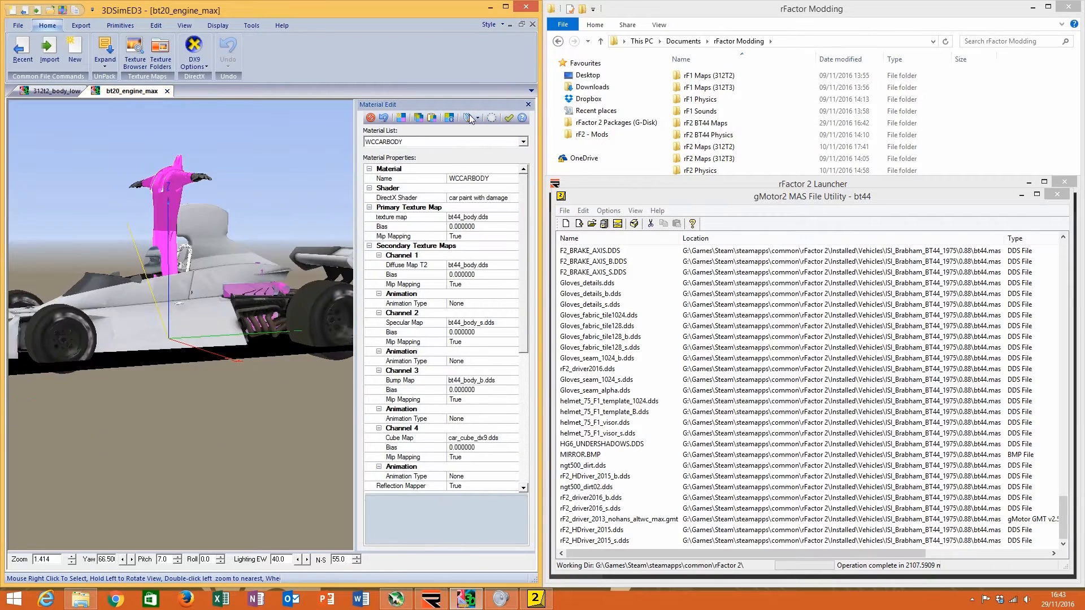
# Step: Highlight the WCCARBODY material on the BT44 and view from above which body parts use it
pyautogui.click(492, 118)
pyautogui.moveTo(144, 277); pyautogui.dragTo(177, 325)
pyautogui.scroll(-4, 177, 324)
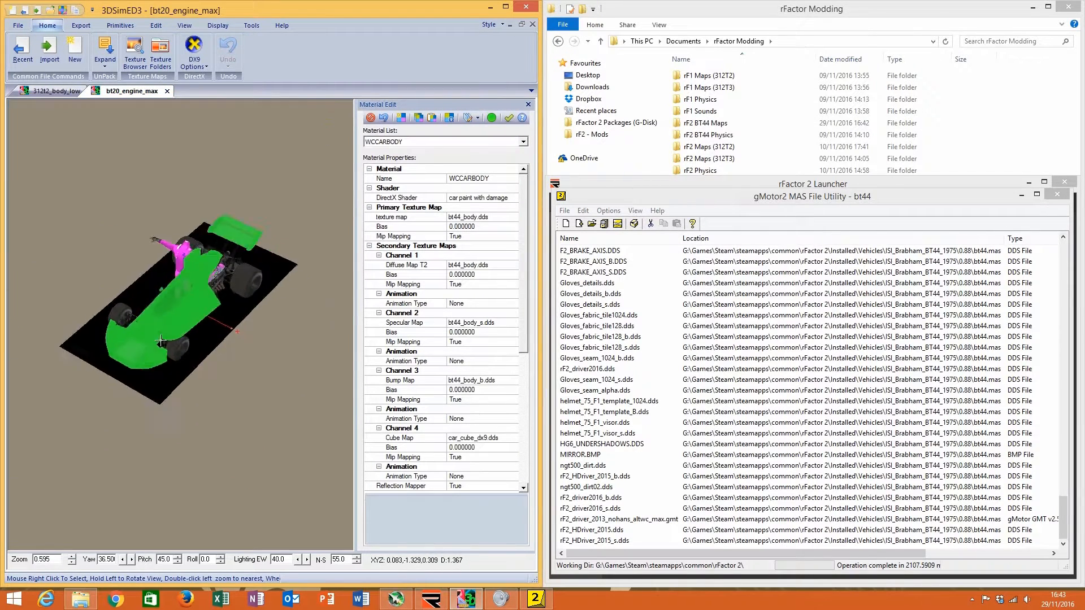
pyautogui.scroll(3, 177, 324)
# Step: In the 312t2_body_low model, set the WCCARBODY material's DirectX shader to car paint with damage
pyautogui.click(44, 93)
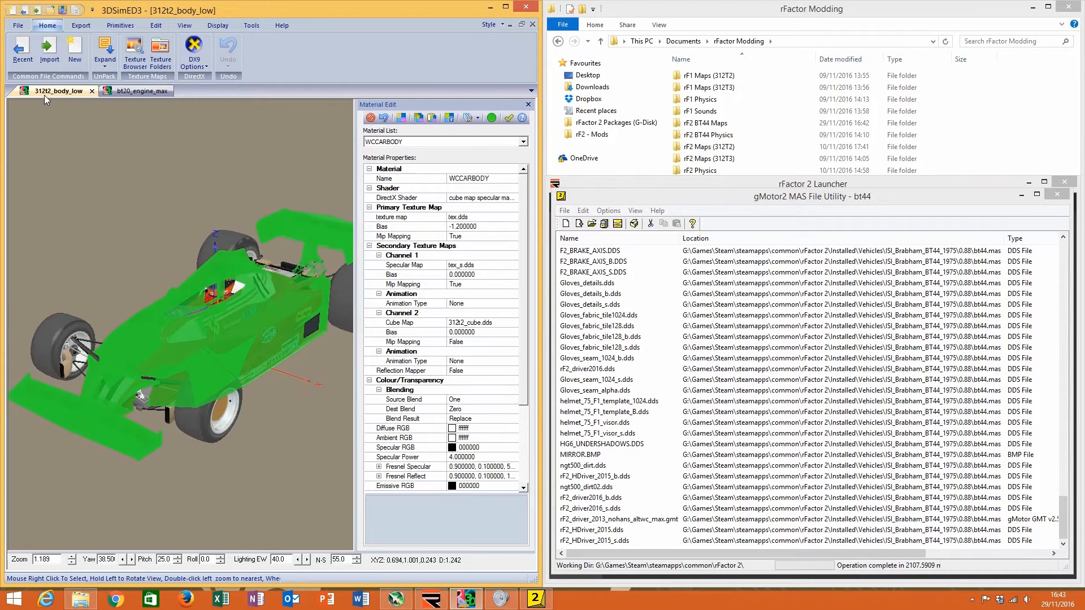
pyautogui.click(518, 197)
pyautogui.click(518, 198)
pyautogui.scroll(4, 181, 307)
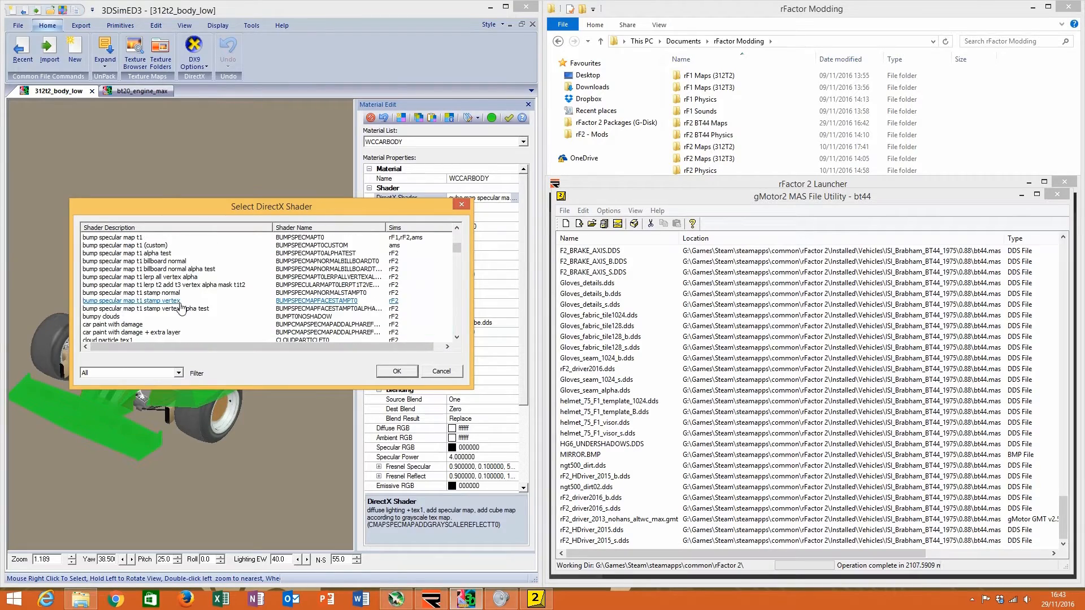
pyautogui.click(186, 324)
pyautogui.click(394, 372)
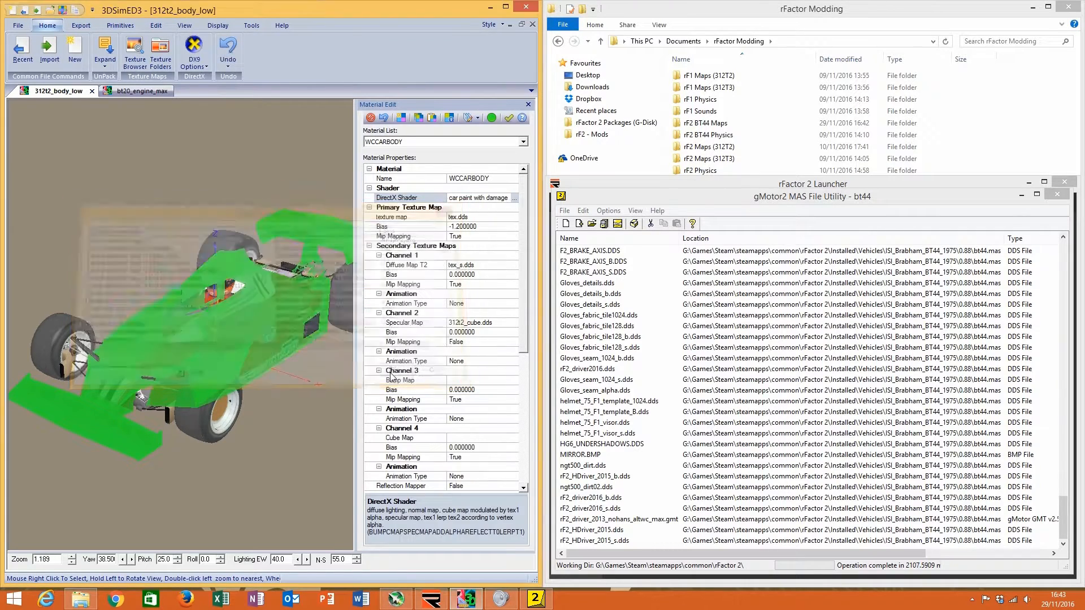
# Step: Inspect the tex texture assigned as the Ferrari body's primary map in the Texture Browser, without changing it
pyautogui.click(513, 215)
pyautogui.click(513, 217)
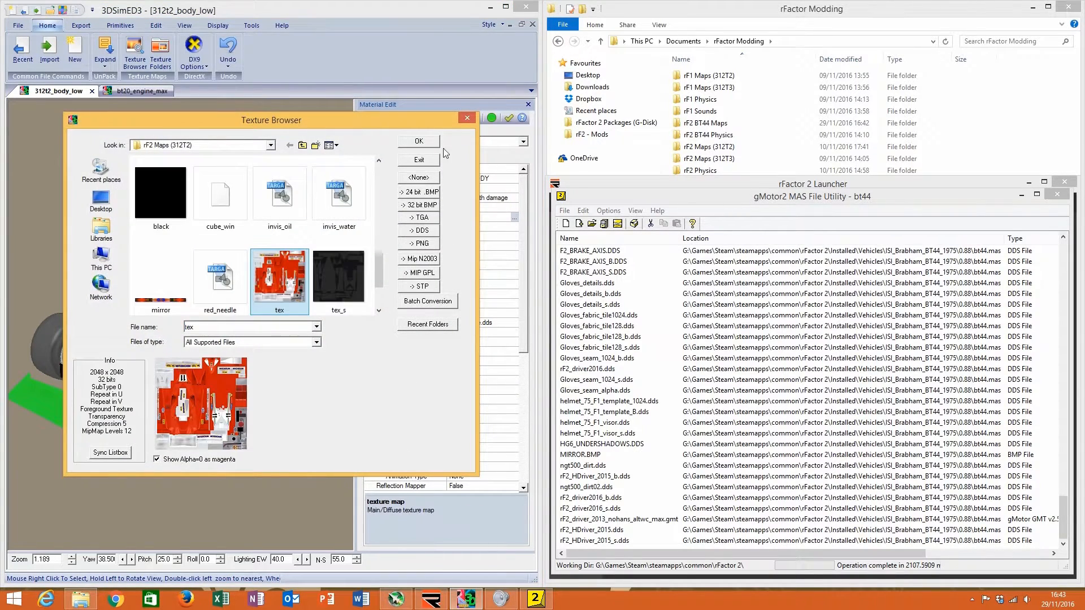
pyautogui.click(467, 119)
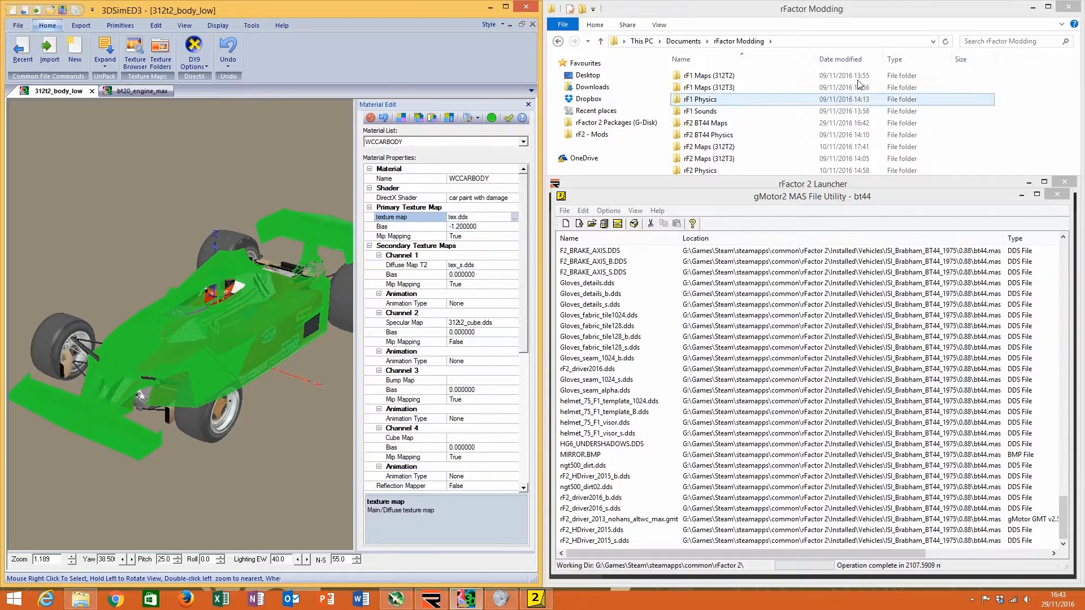
# Step: Examine the Teams folder and the Ferrari_312T2_Teams package in rFactor Modding alongside the WCCARBODY material name
pyautogui.click(853, 17)
pyautogui.doubleClick(719, 194)
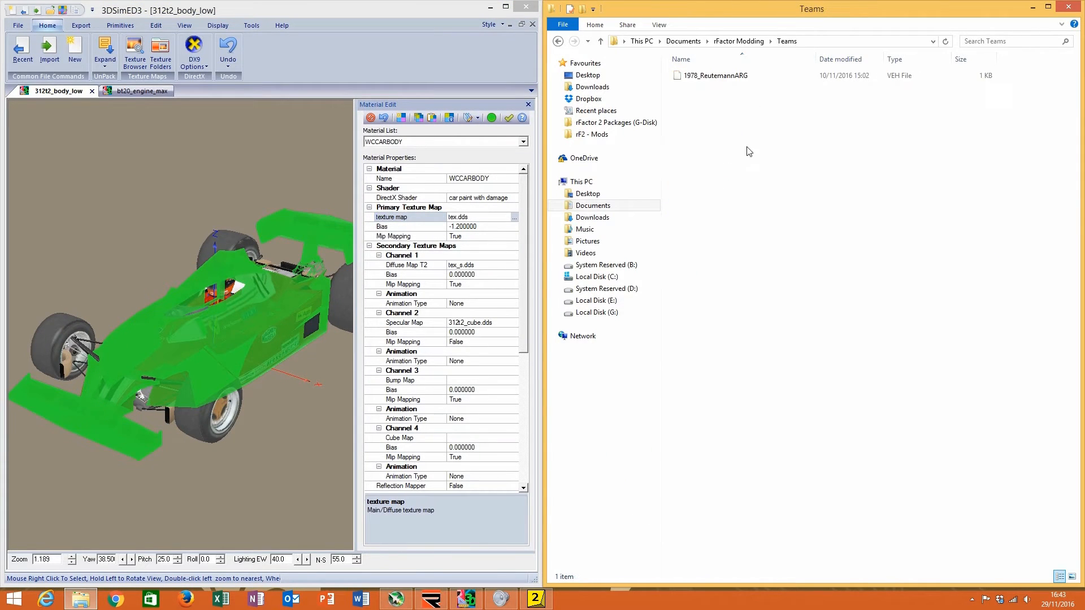
pyautogui.click(477, 179)
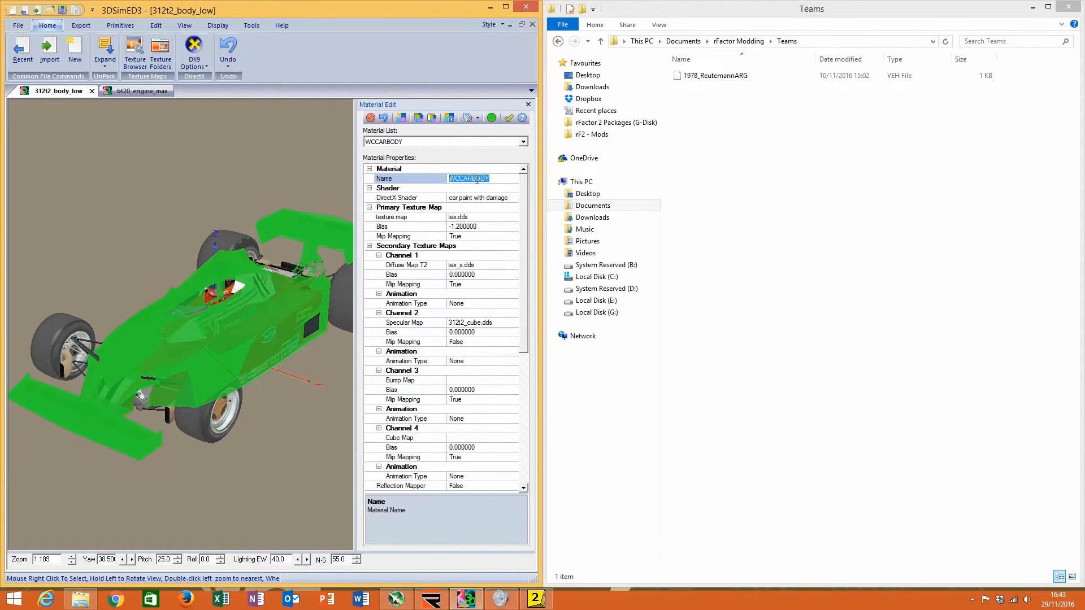
pyautogui.click(785, 115)
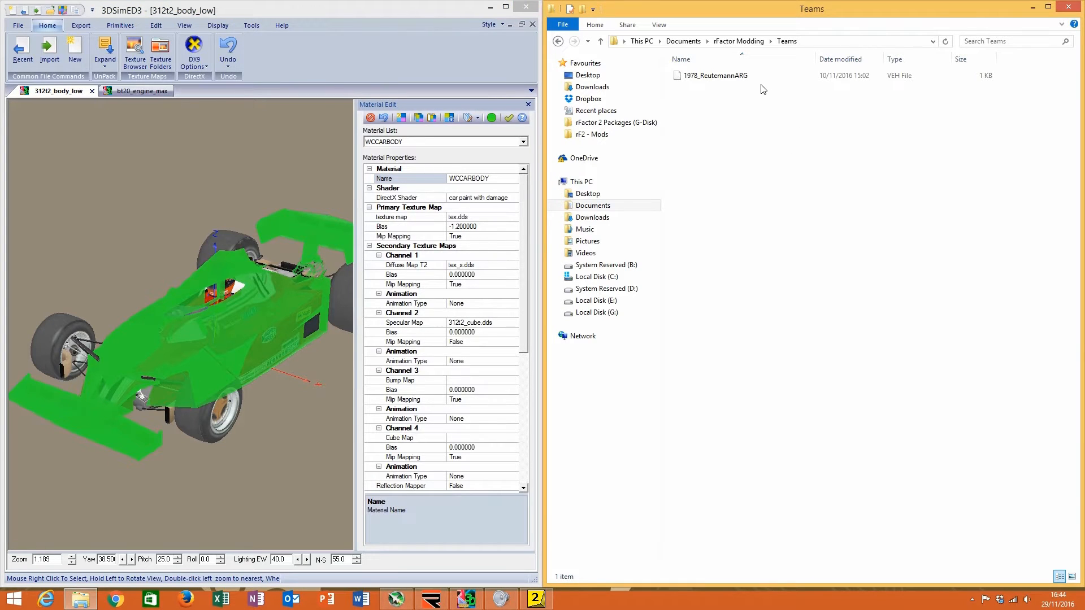
pyautogui.click(744, 79)
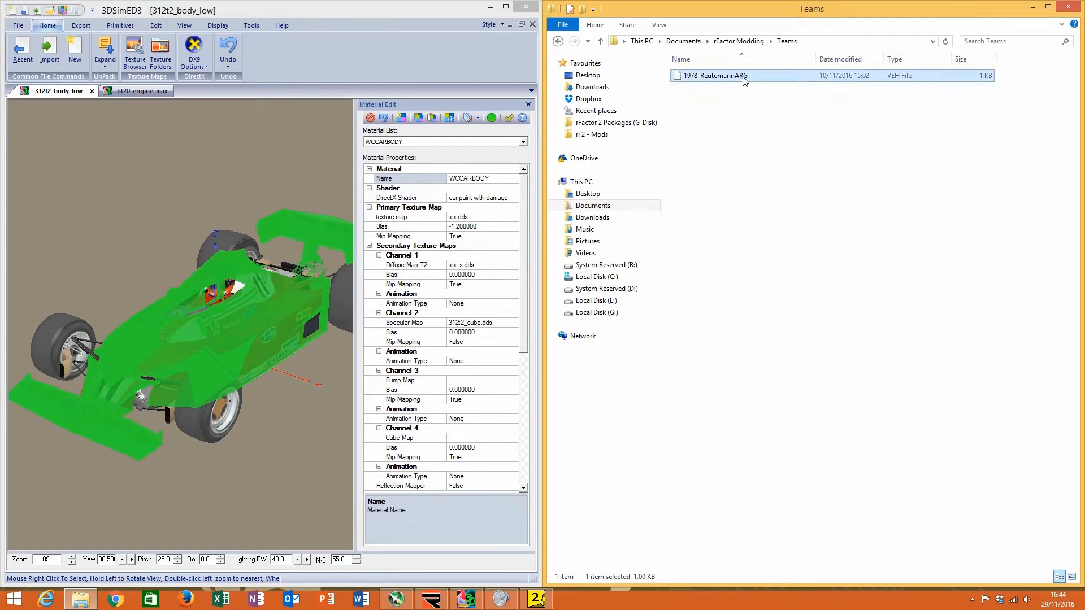
pyautogui.click(792, 112)
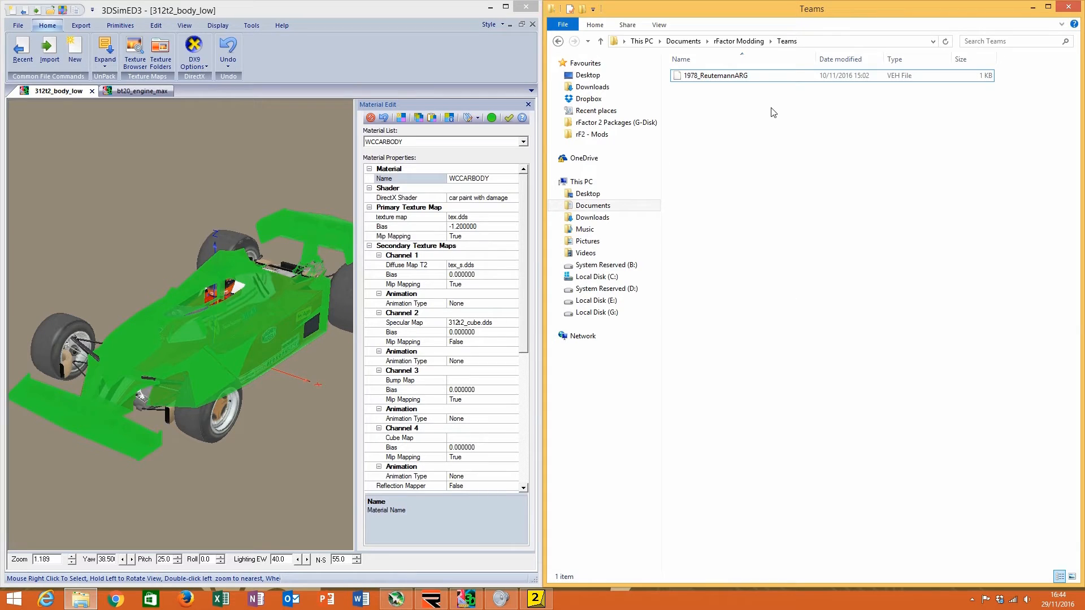
pyautogui.click(738, 41)
pyautogui.click(747, 242)
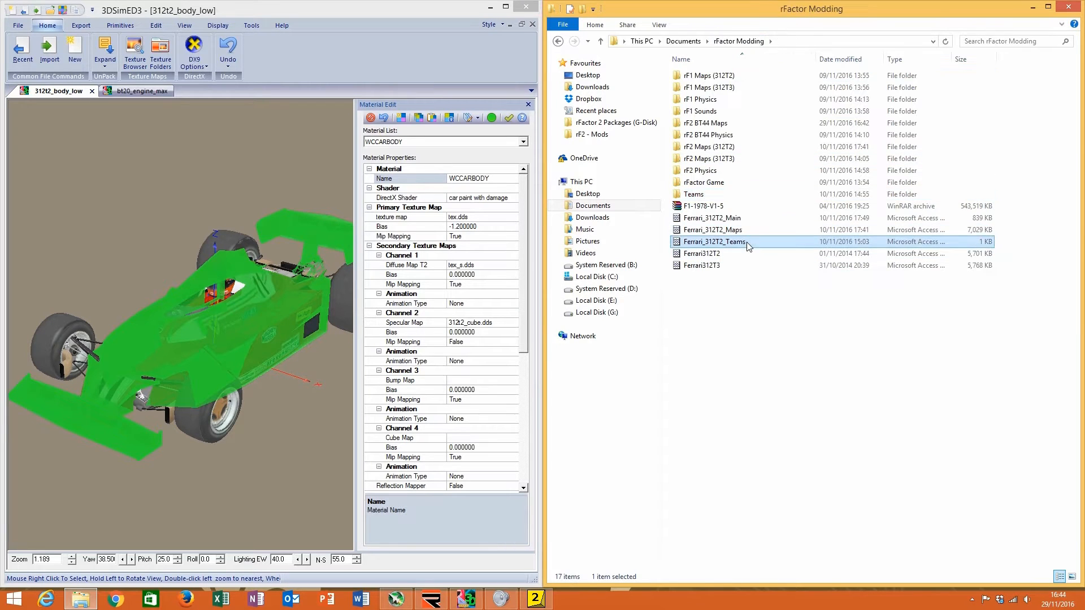
pyautogui.click(731, 194)
pyautogui.doubleClick(731, 194)
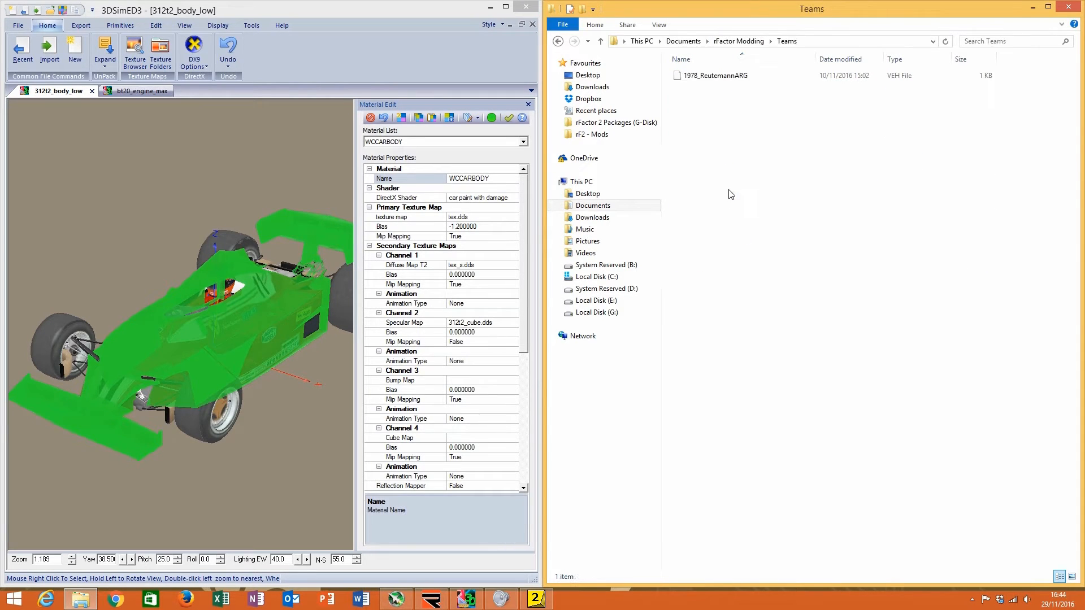
# Step: Assign tex from the rF2 Maps (312T2) folder as the WCCARBODY material's primary texture map
pyautogui.click(512, 217)
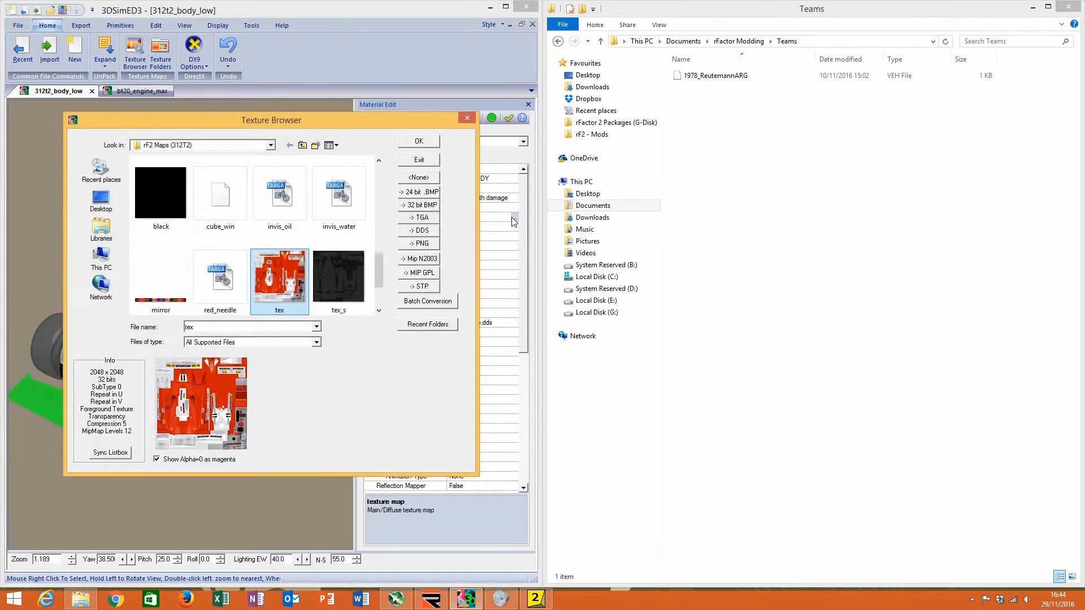
pyautogui.click(419, 141)
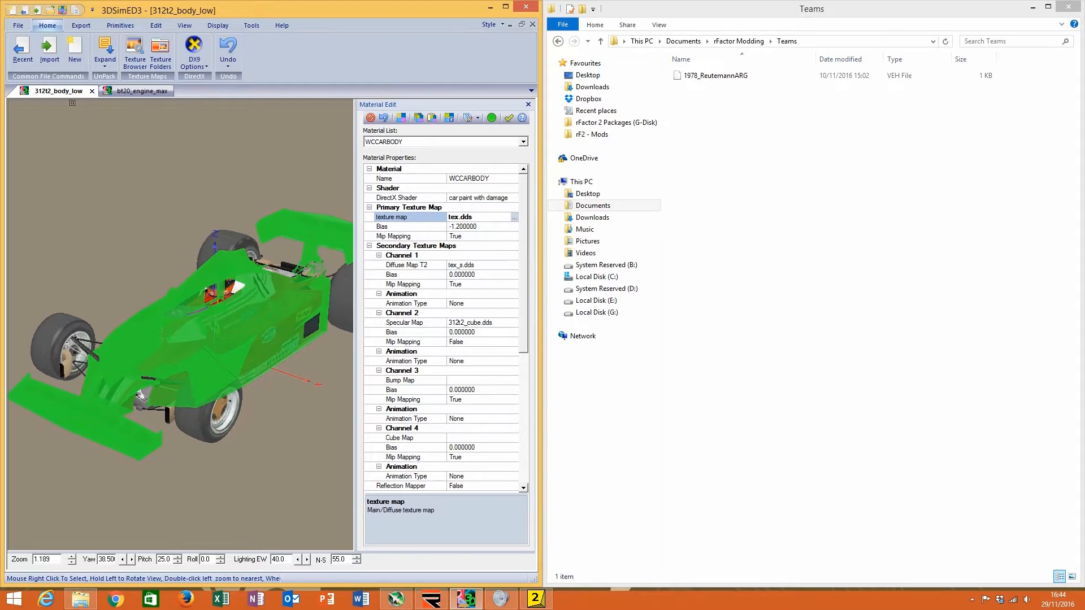
# Step: In the bt20_engine_max model, inspect the textures assigned to WCCARBODY's Diffuse Map T2 and primary texture map
pyautogui.click(153, 94)
pyautogui.click(514, 266)
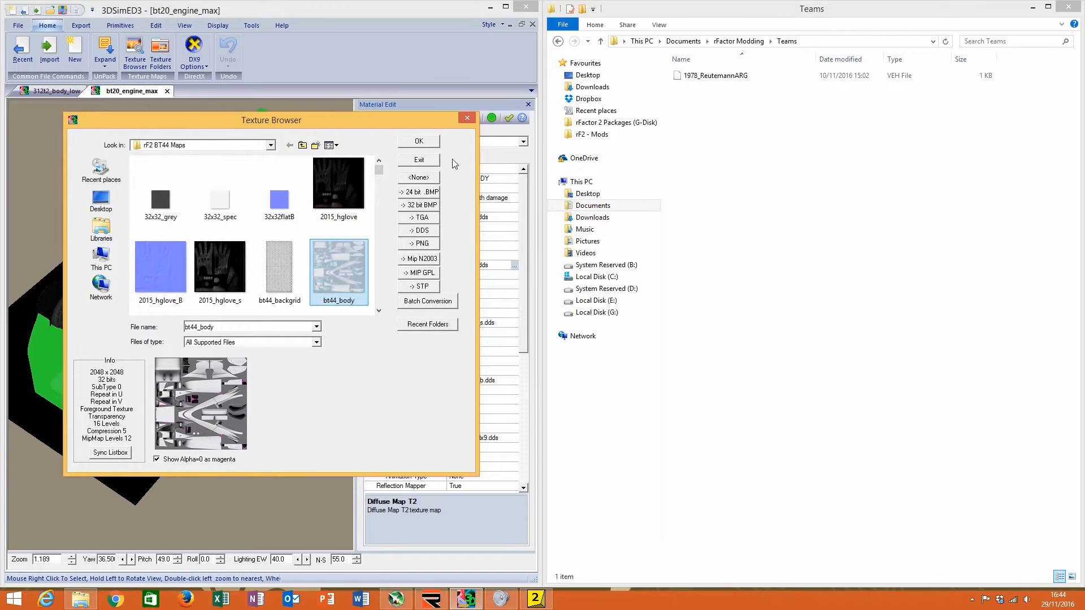
pyautogui.click(419, 160)
pyautogui.click(514, 218)
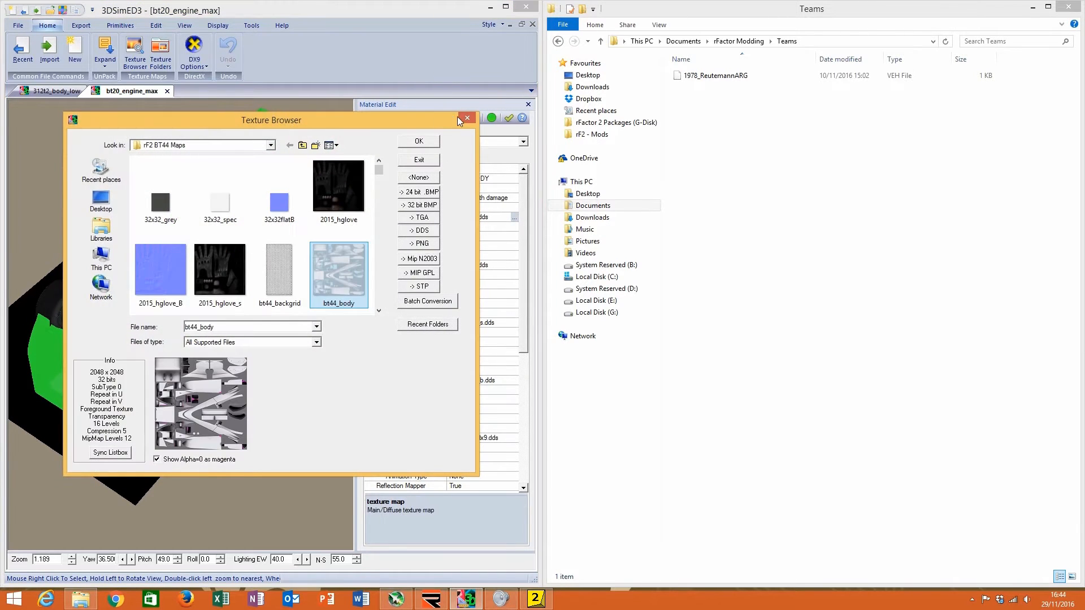
pyautogui.click(458, 119)
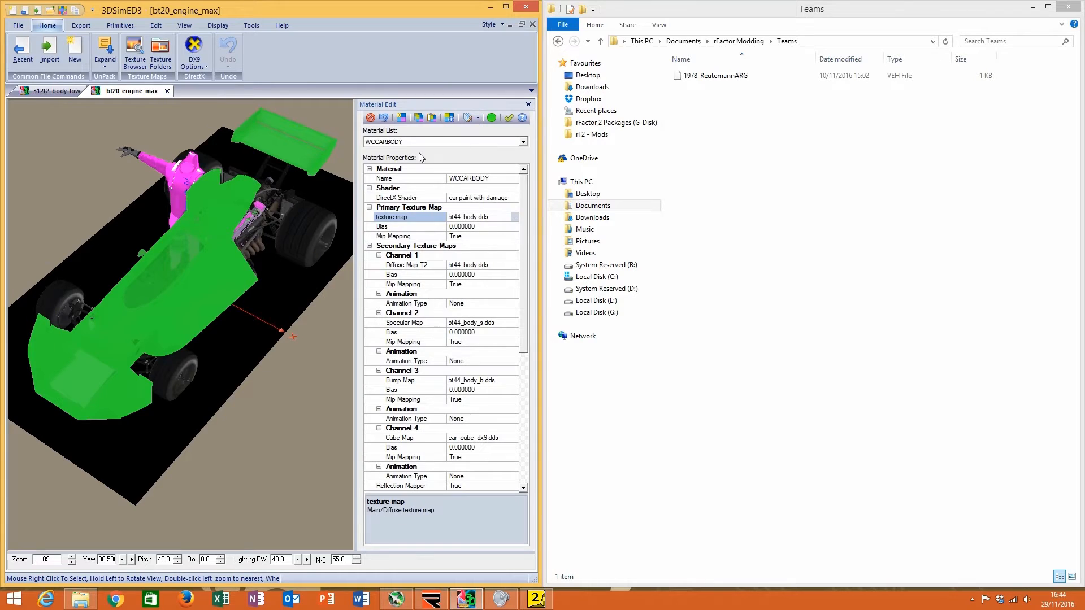
pyautogui.click(18, 25)
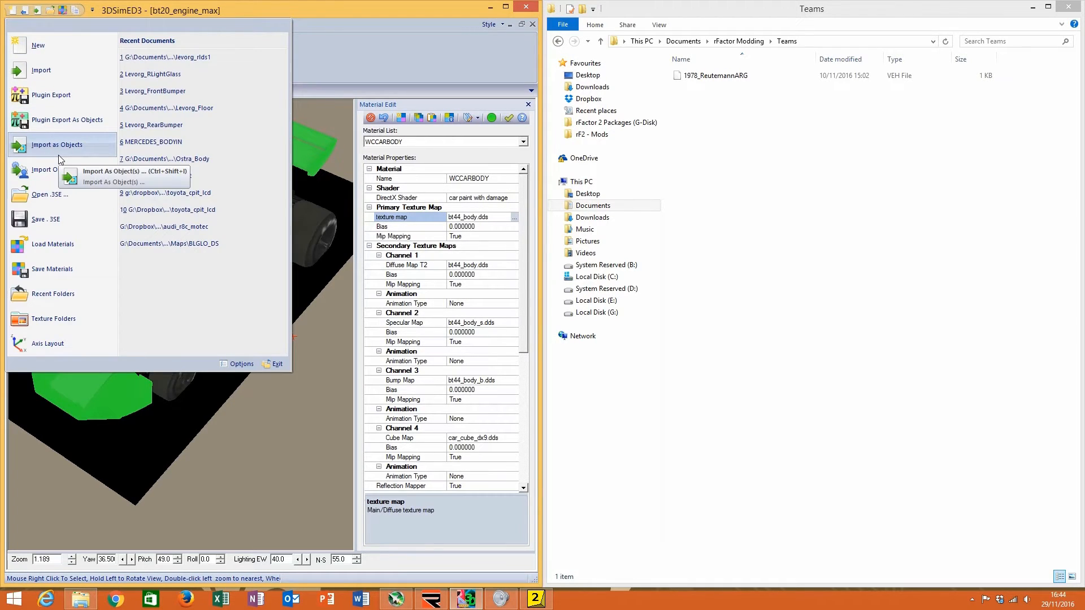
pyautogui.click(59, 155)
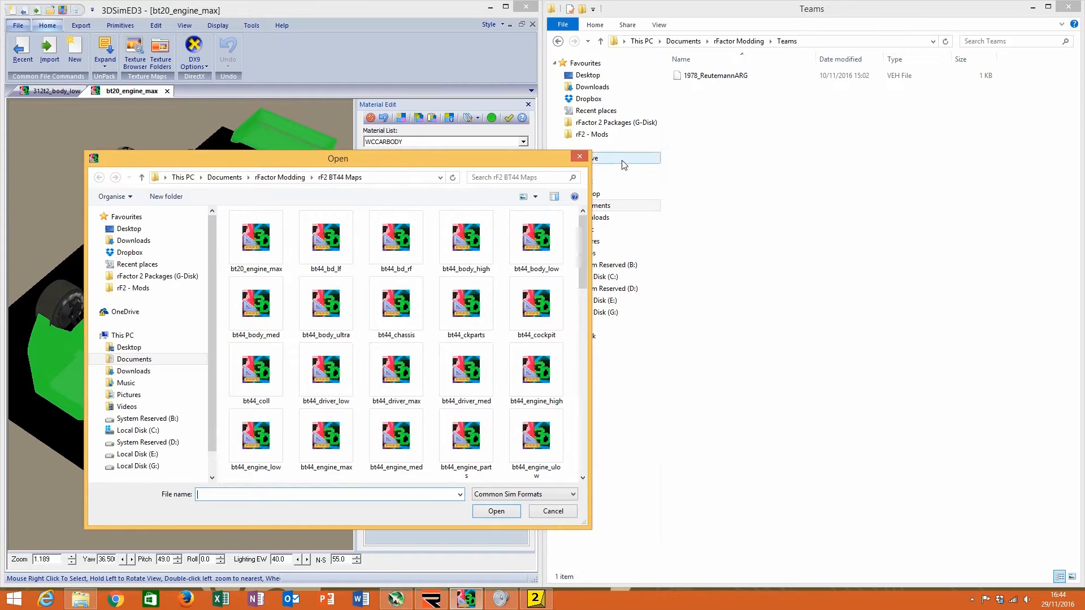
pyautogui.click(578, 158)
# Step: In the rF2 - Mods library, go to F1 2009, BrawnGP and open the rF2 Maps - New S.DDS folder
pyautogui.click(593, 134)
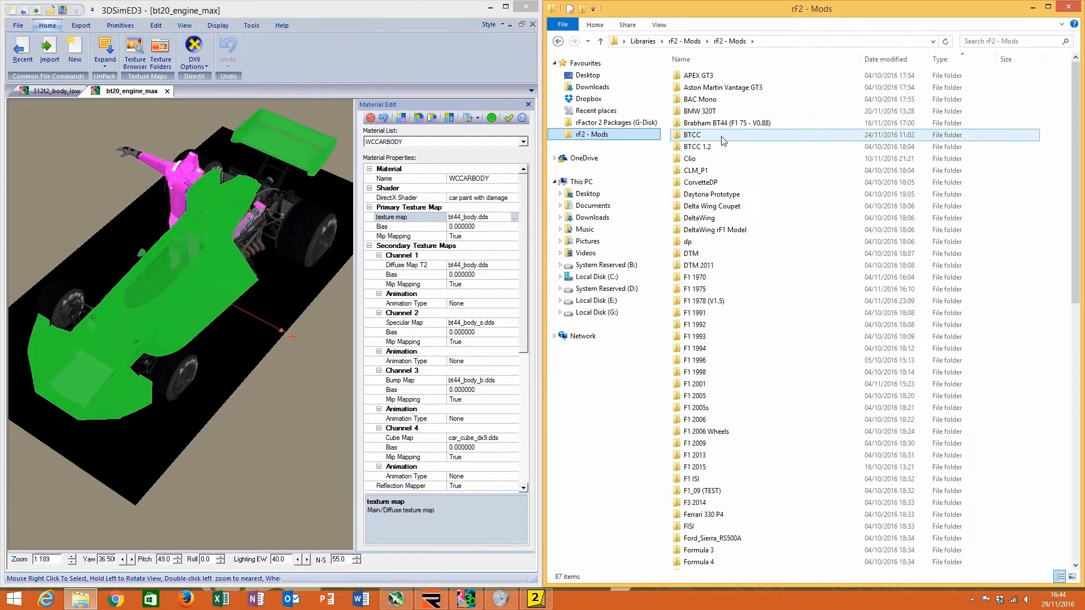
pyautogui.doubleClick(723, 137)
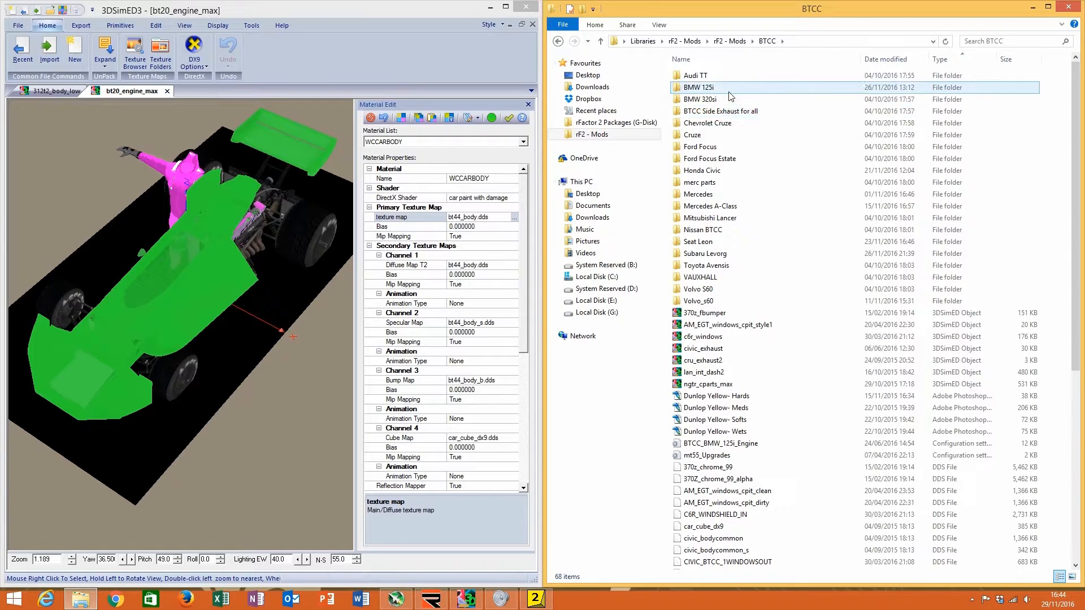
pyautogui.click(736, 42)
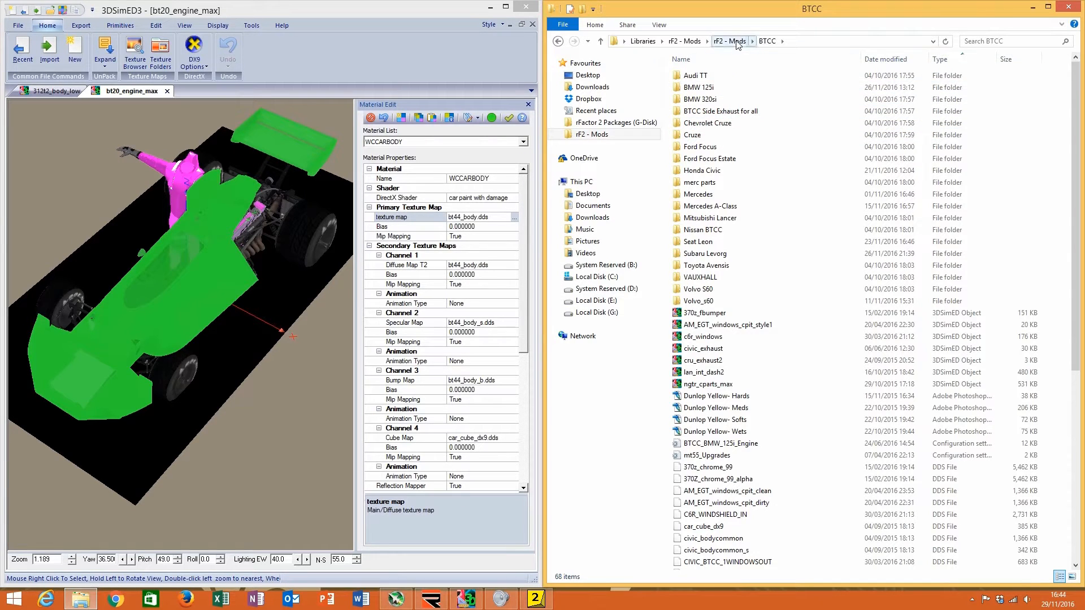
pyautogui.doubleClick(735, 444)
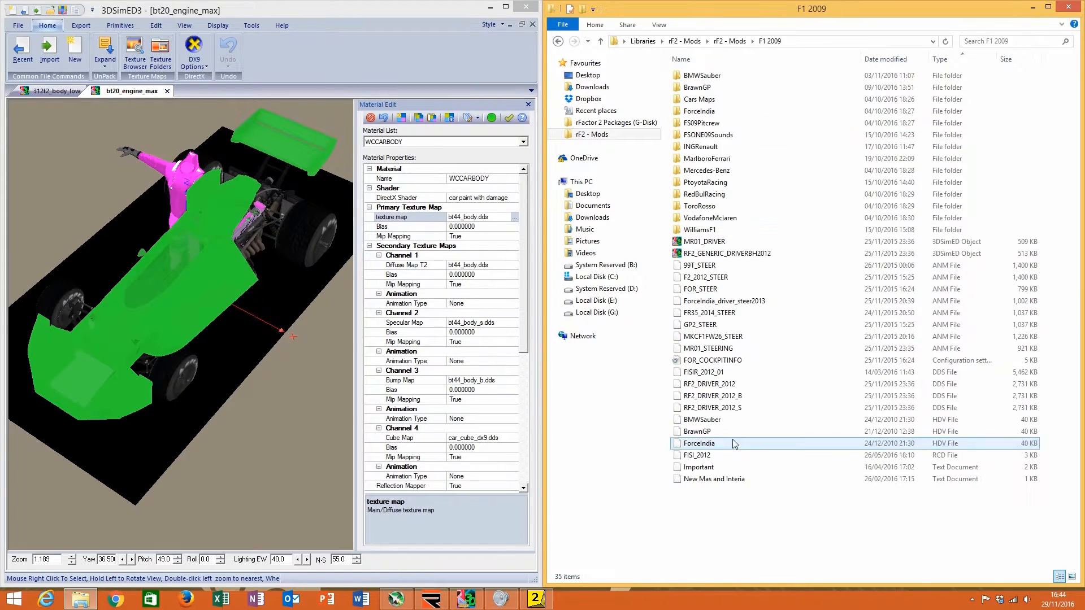
pyautogui.doubleClick(732, 88)
pyautogui.doubleClick(752, 160)
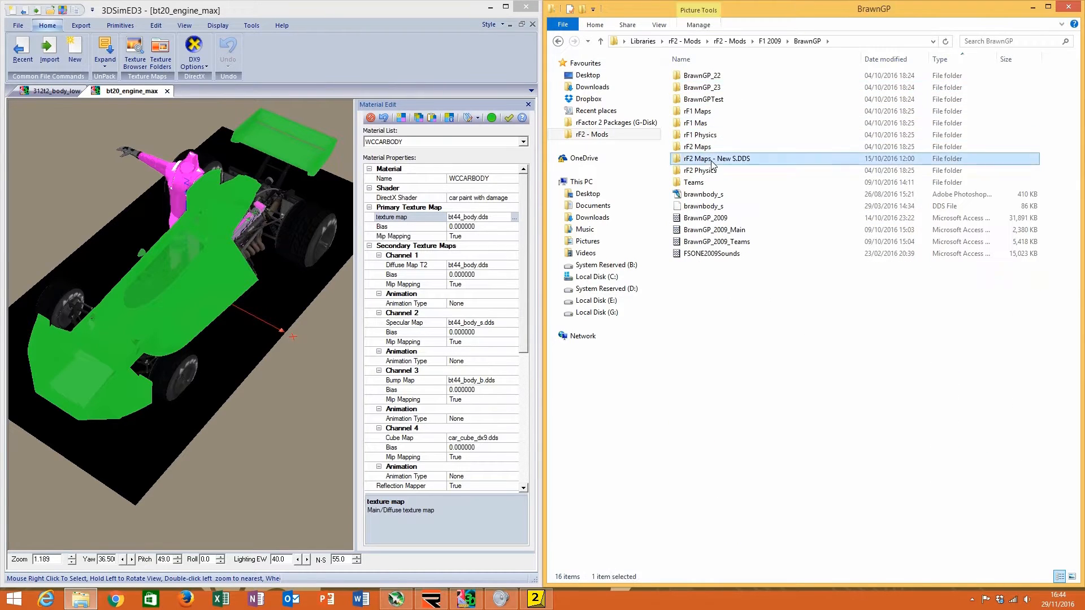
# Step: Find the BODY_DAMAGE DDS file among the BrawnGP maps and copy it
pyautogui.click(778, 300)
pyautogui.scroll(-20, 774, 299)
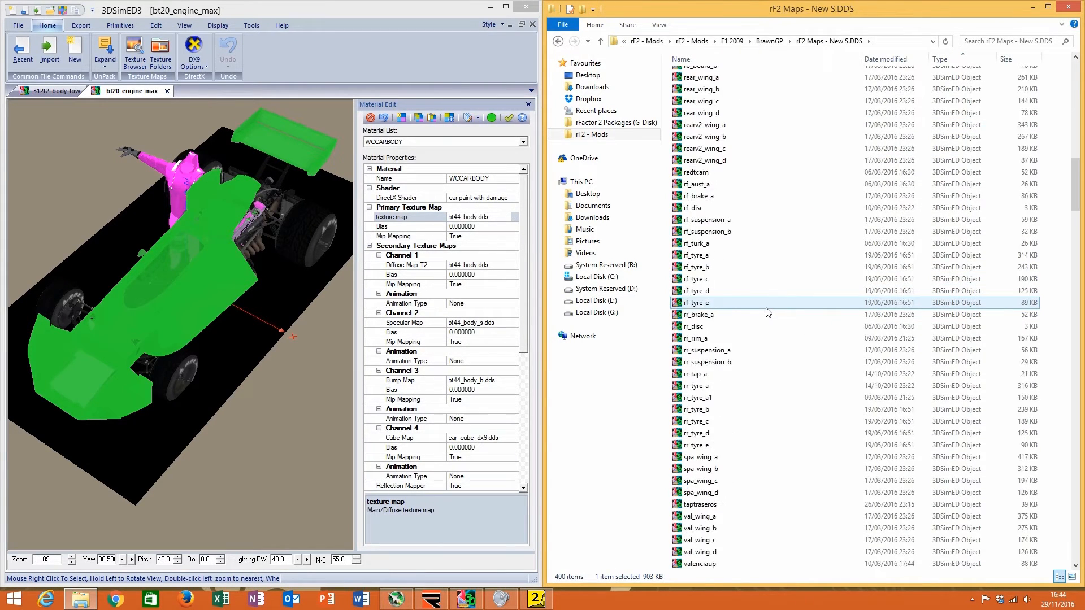
pyautogui.scroll(-8, 767, 312)
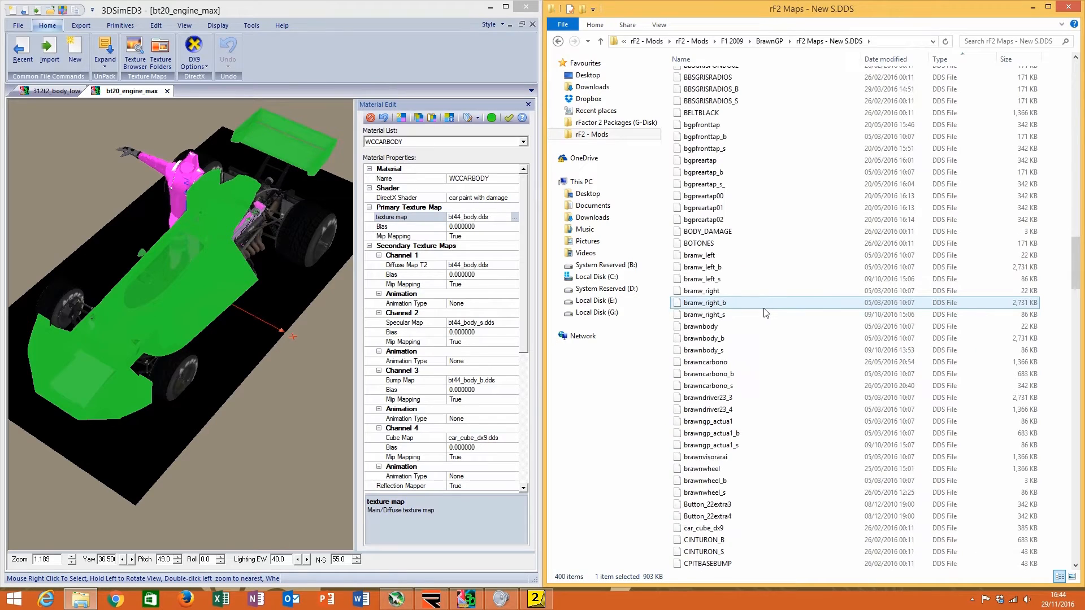
pyautogui.rightClick(741, 229)
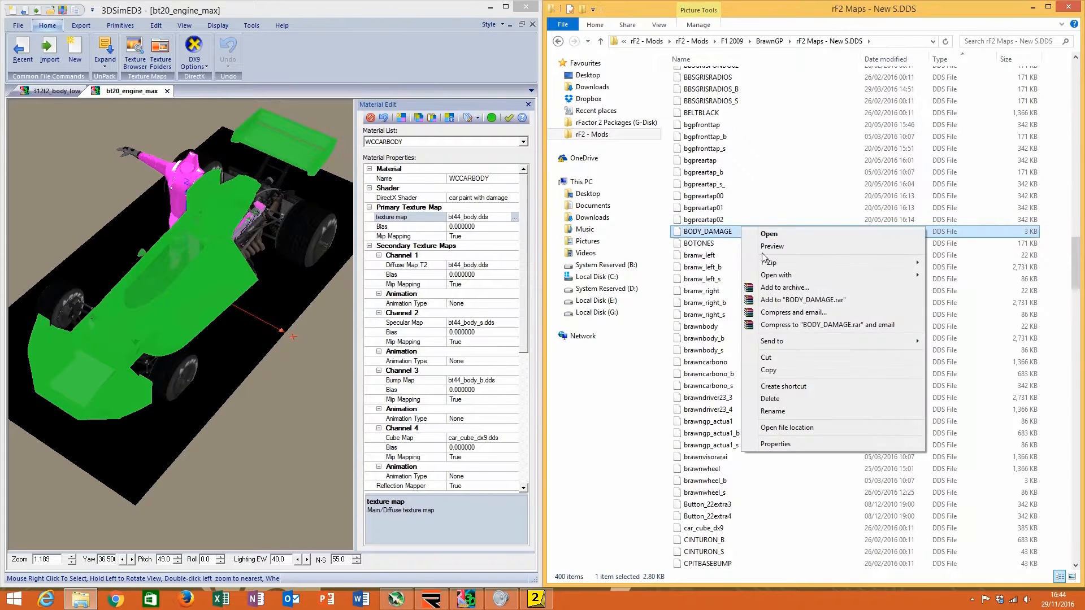
pyautogui.click(822, 371)
# Step: Paste BODY_DAMAGE into the rF2 Maps (312T2) folder of rFactor Modding and try to open the pasted file
pyautogui.click(618, 209)
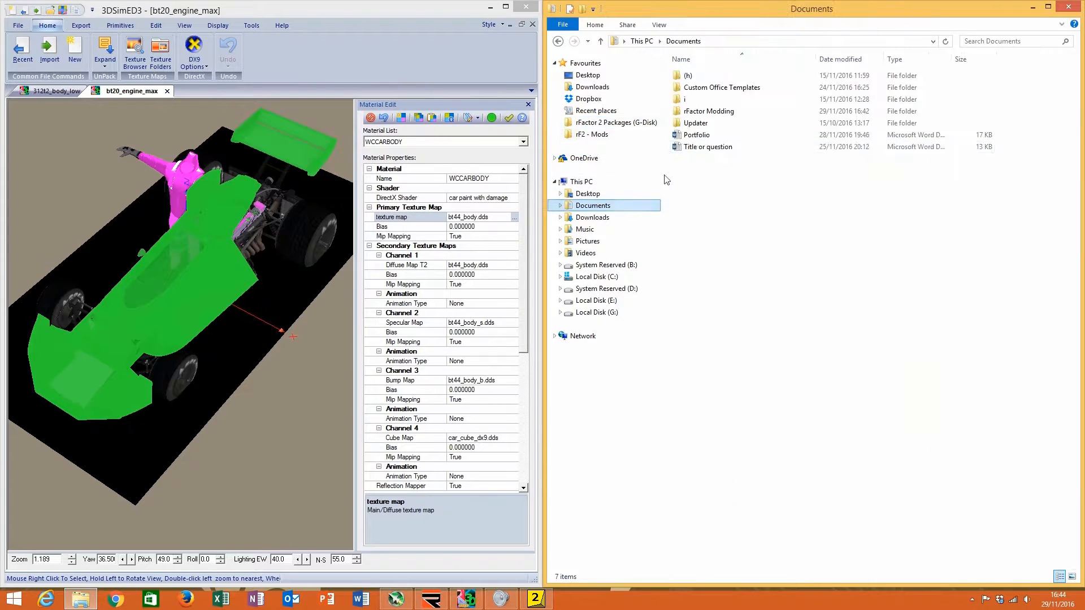
pyautogui.doubleClick(729, 111)
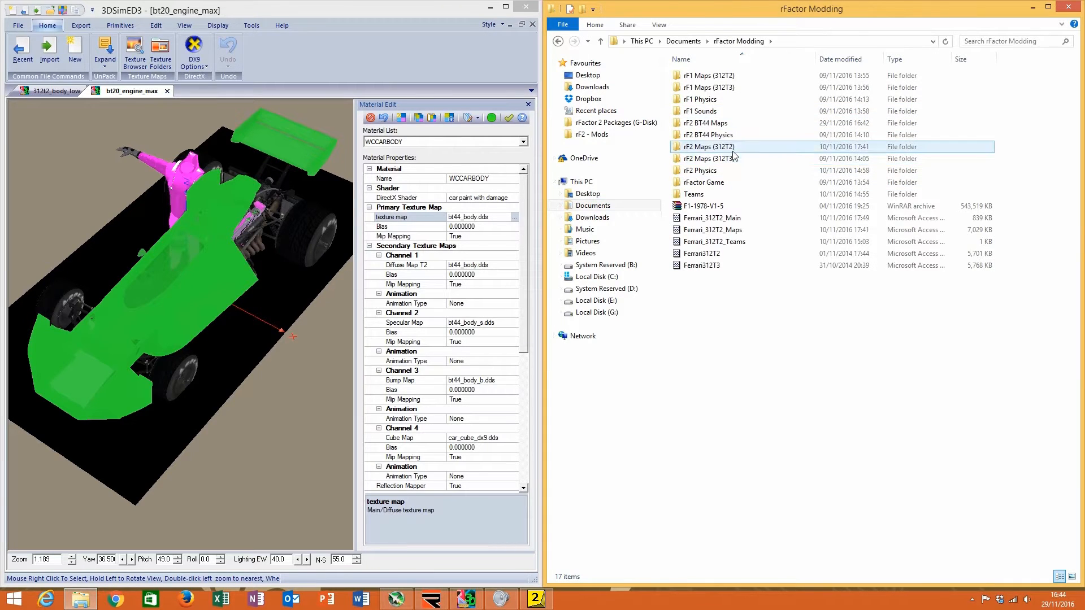
pyautogui.doubleClick(713, 147)
pyautogui.rightClick(963, 204)
pyautogui.click(975, 281)
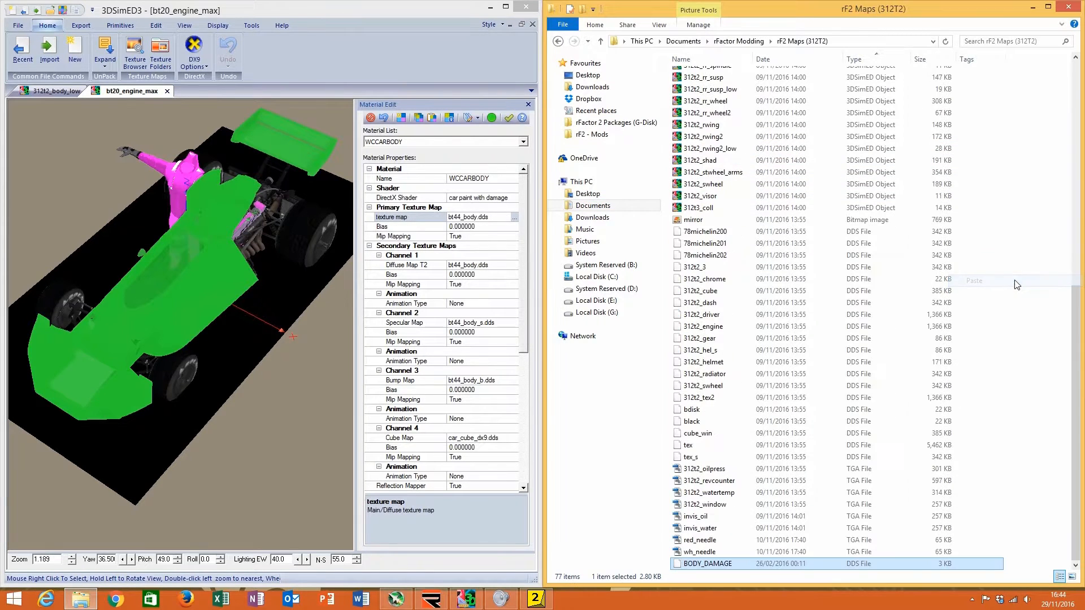
pyautogui.doubleClick(732, 566)
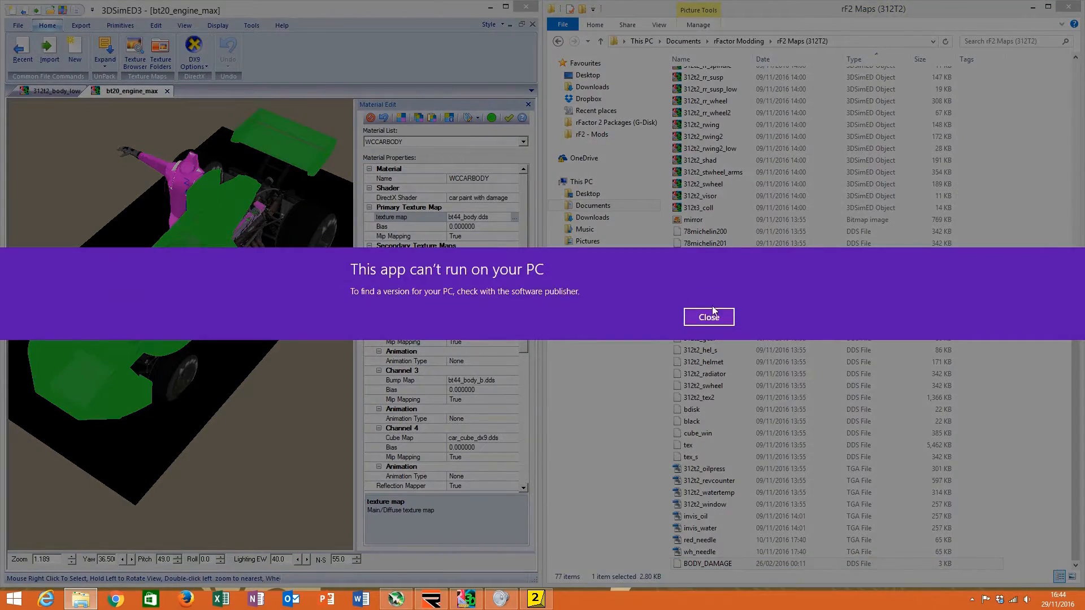
pyautogui.click(707, 316)
# Step: In the 312t2_body_low model, preview BODY_DAMAGE as a texture for WCCARBODY's Diffuse Map T2 without applying it
pyautogui.click(83, 92)
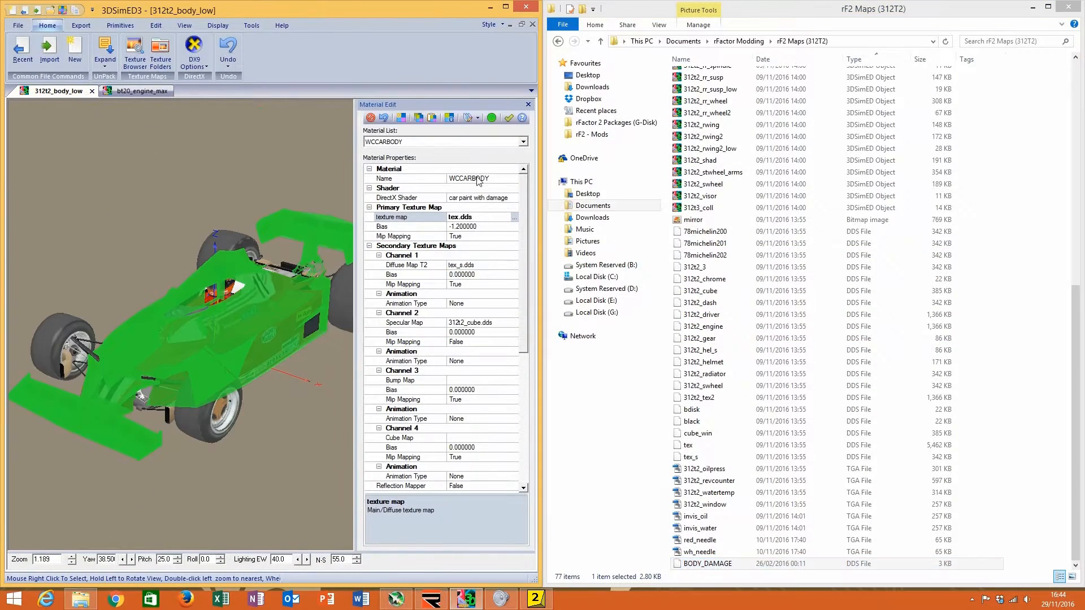
pyautogui.click(514, 265)
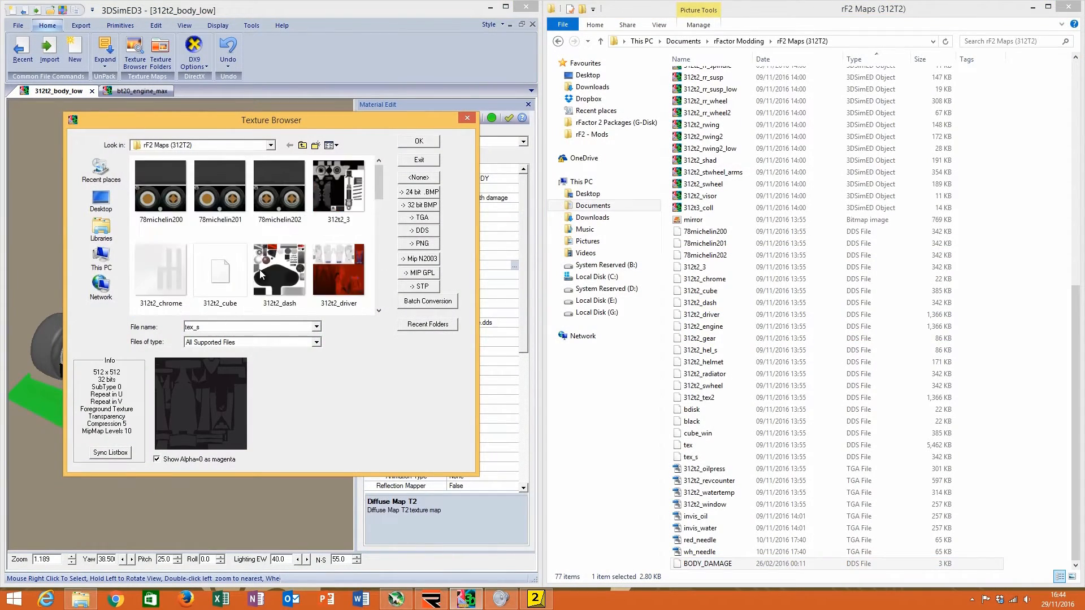
pyautogui.scroll(-5, 260, 274)
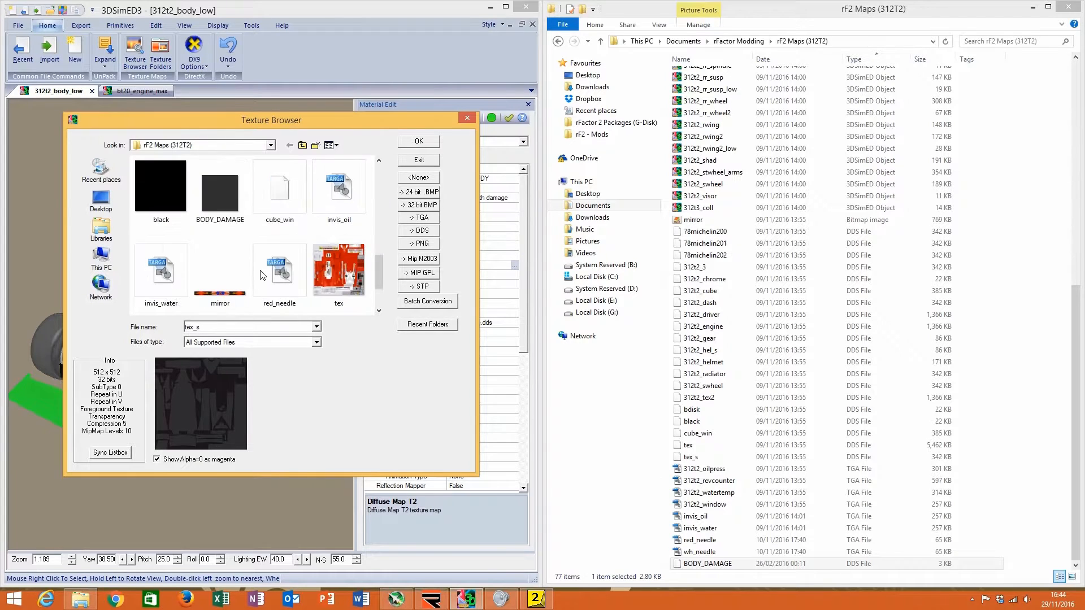
pyautogui.click(222, 208)
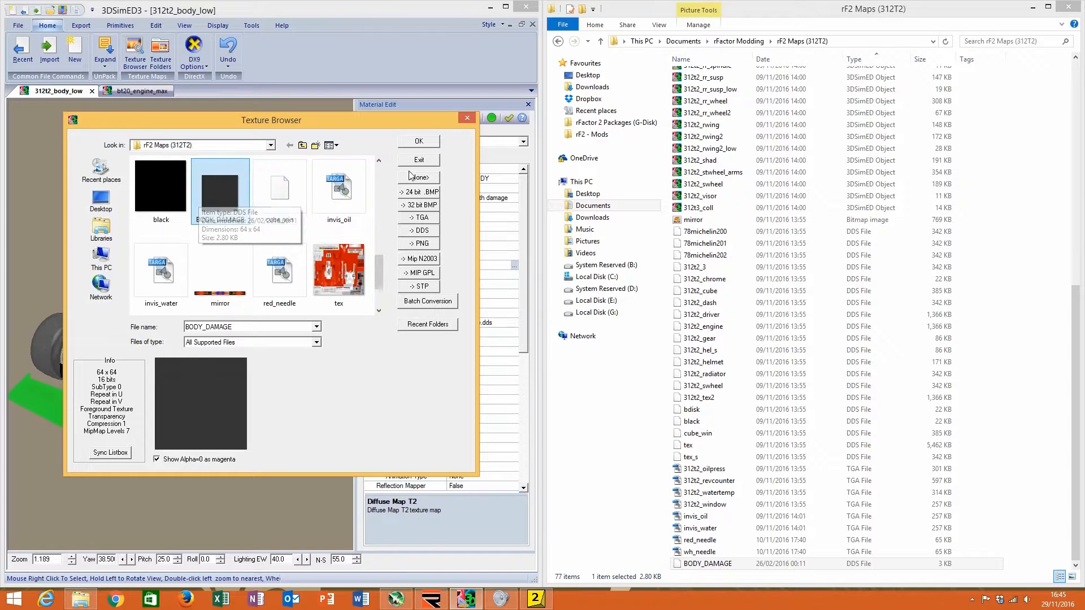
pyautogui.click(467, 117)
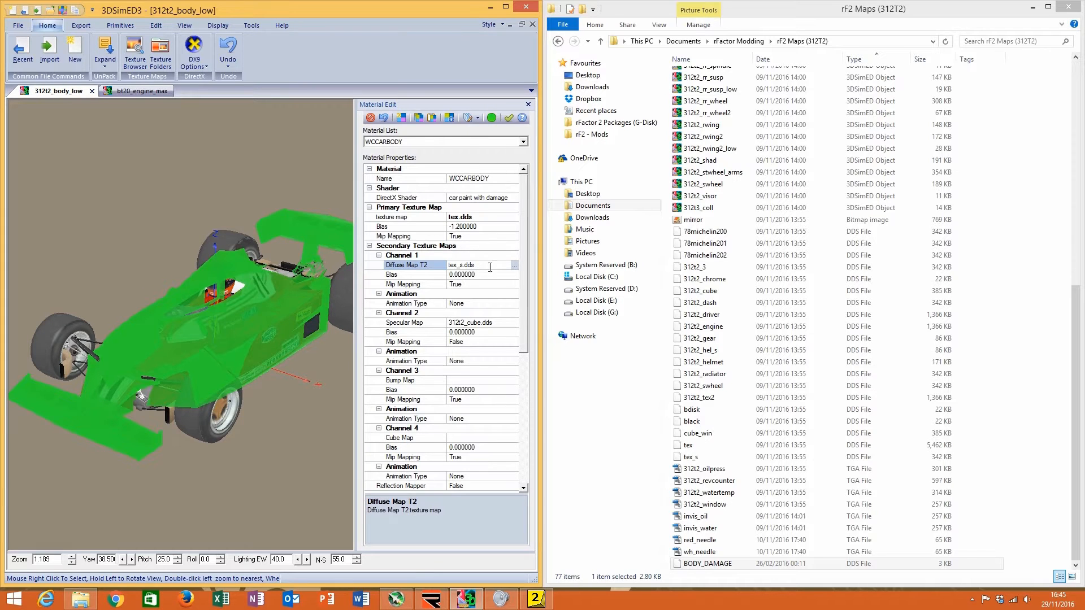
# Step: Reassign tex_s.dds to WCCARBODY's Diffuse Map T2 and assign tex_s.dds as the Channel 2 Specular Map
pyautogui.click(514, 266)
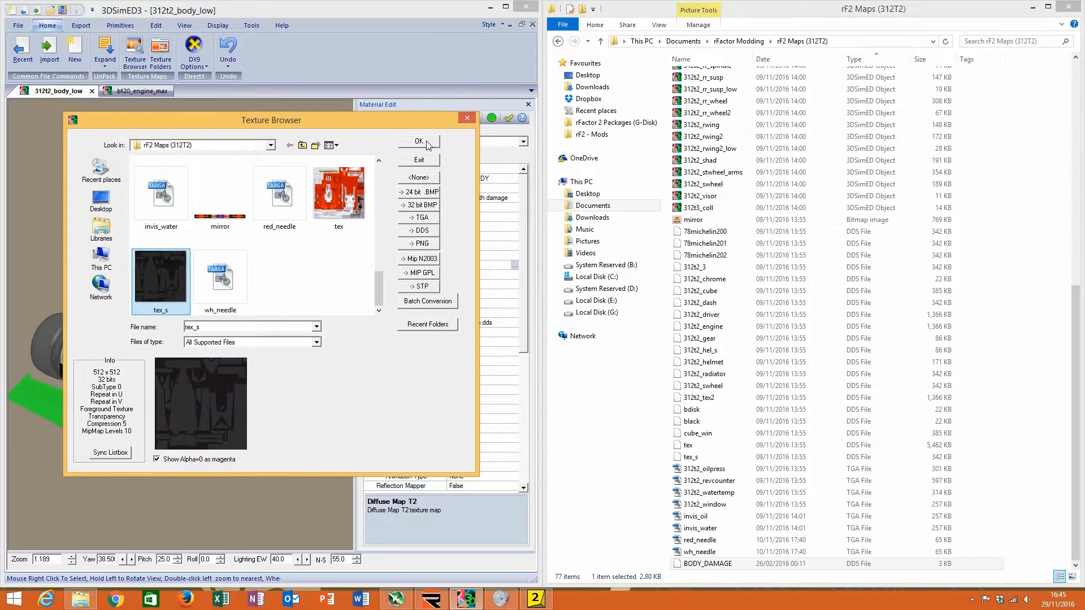
pyautogui.click(419, 141)
pyautogui.click(511, 324)
pyautogui.click(513, 324)
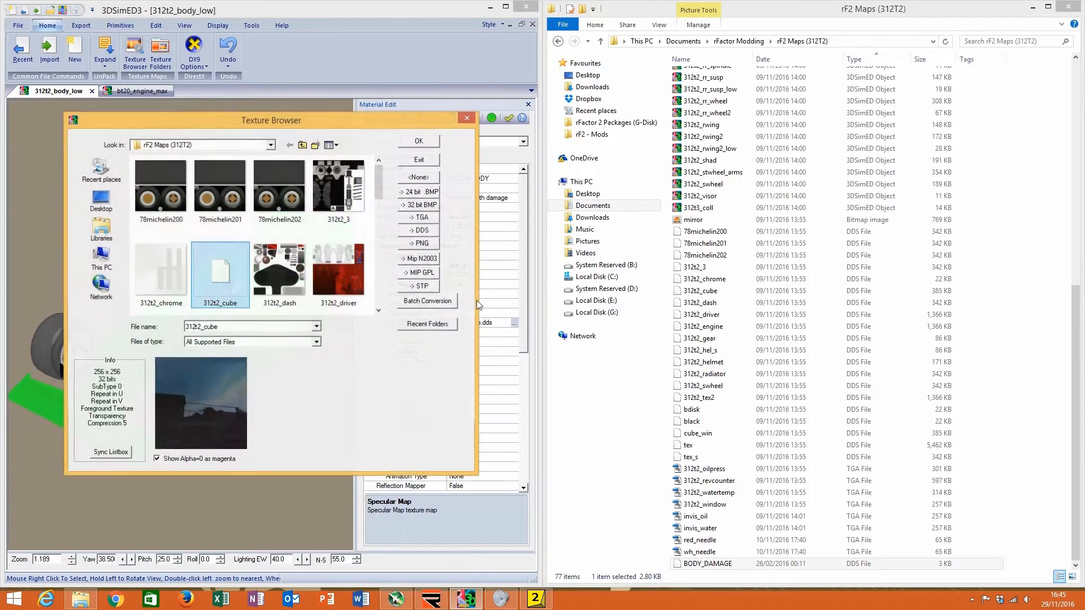
pyautogui.moveTo(342, 120); pyautogui.dragTo(811, 117)
pyautogui.scroll(-10, 743, 261)
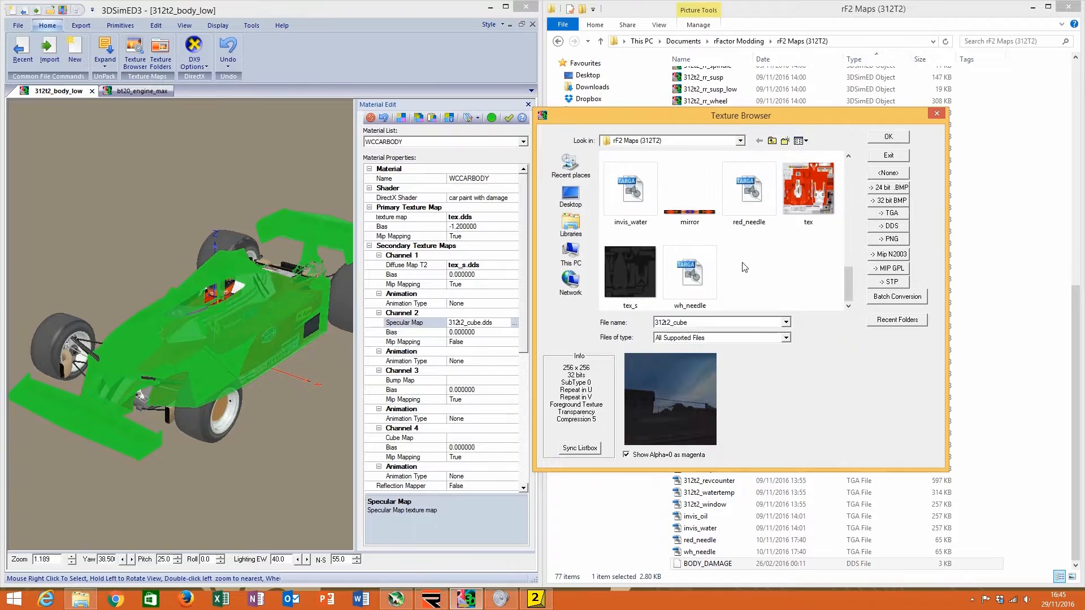
pyautogui.click(632, 276)
pyautogui.click(888, 137)
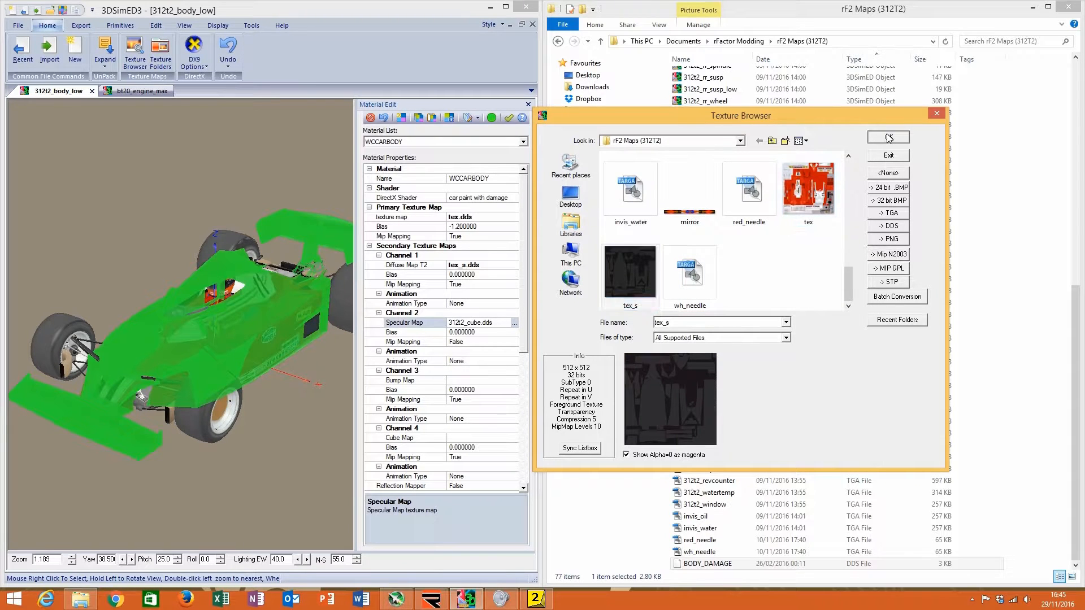
# Step: Turn off the green material highlight on the car, set the primary texture map's bias to 0 and maximize the window
pyautogui.click(480, 228)
pyautogui.click(490, 119)
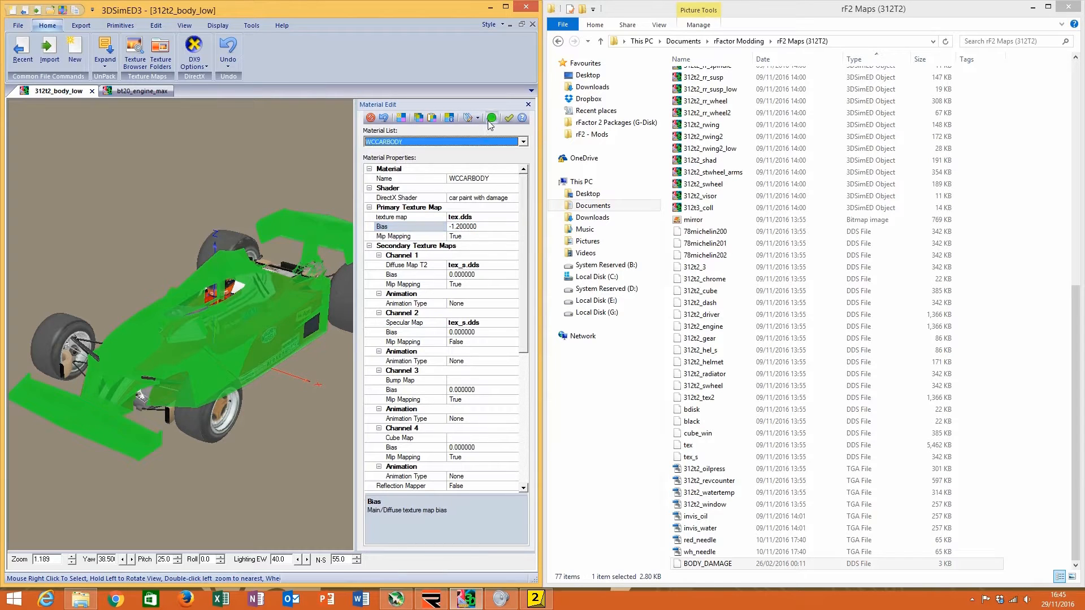
pyautogui.click(428, 227)
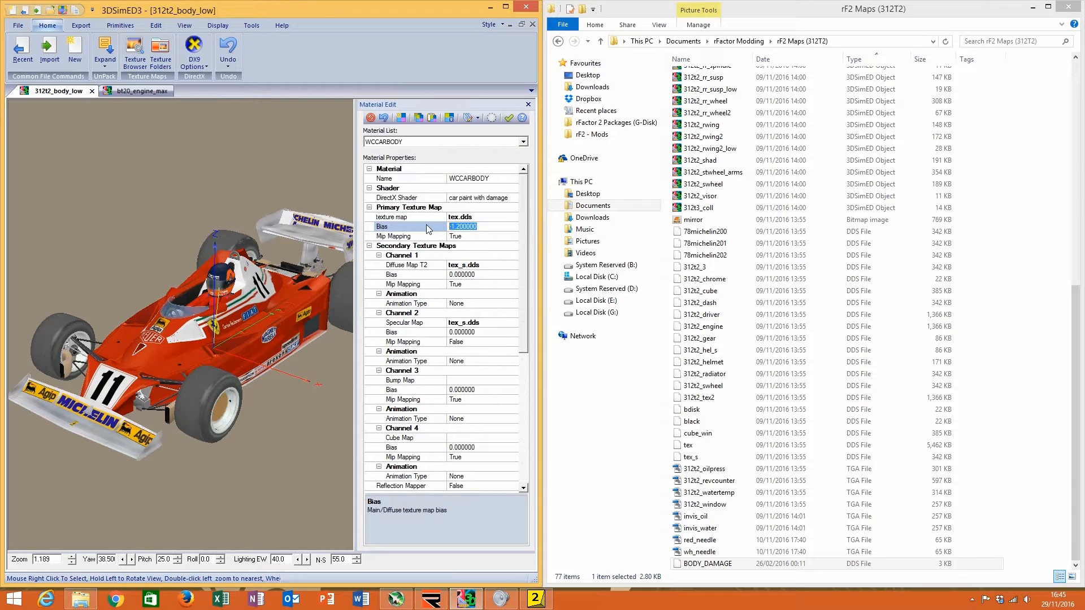
pyautogui.write('0')
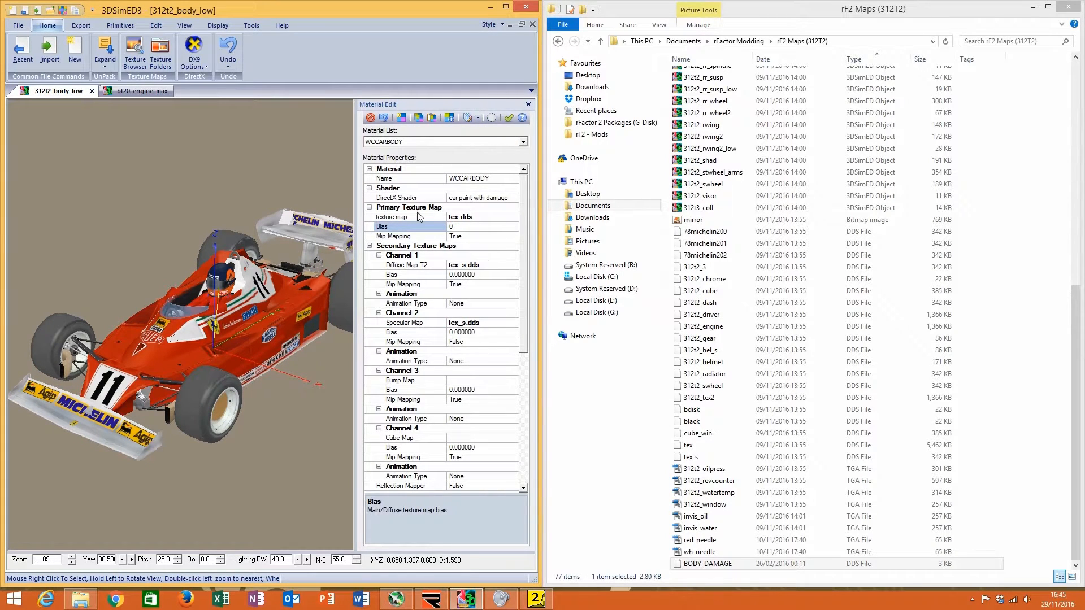
pyautogui.click(506, 7)
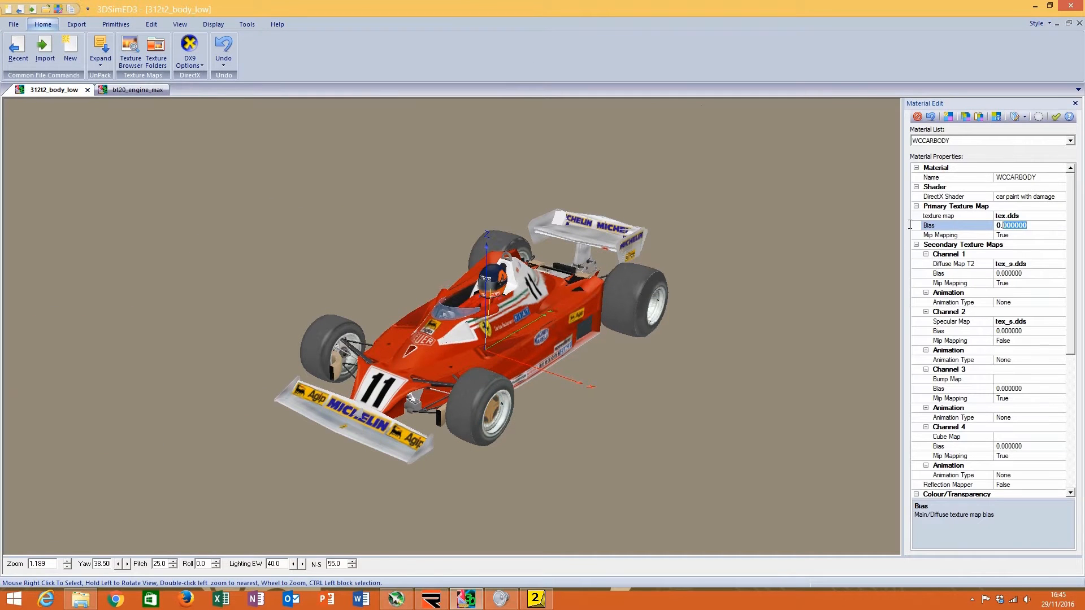
pyautogui.scroll(3, 836, 227)
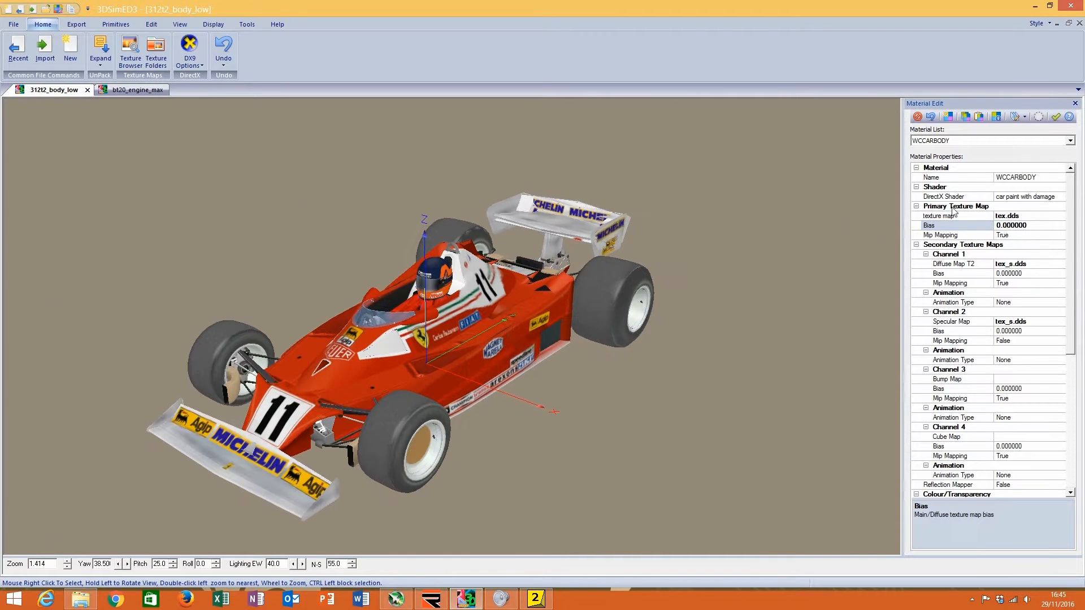
# Step: Try bias values of -1 and -2 on WCCARBODY's primary texture map and set it back to -1.2
pyautogui.click(928, 228)
pyautogui.write('-1')
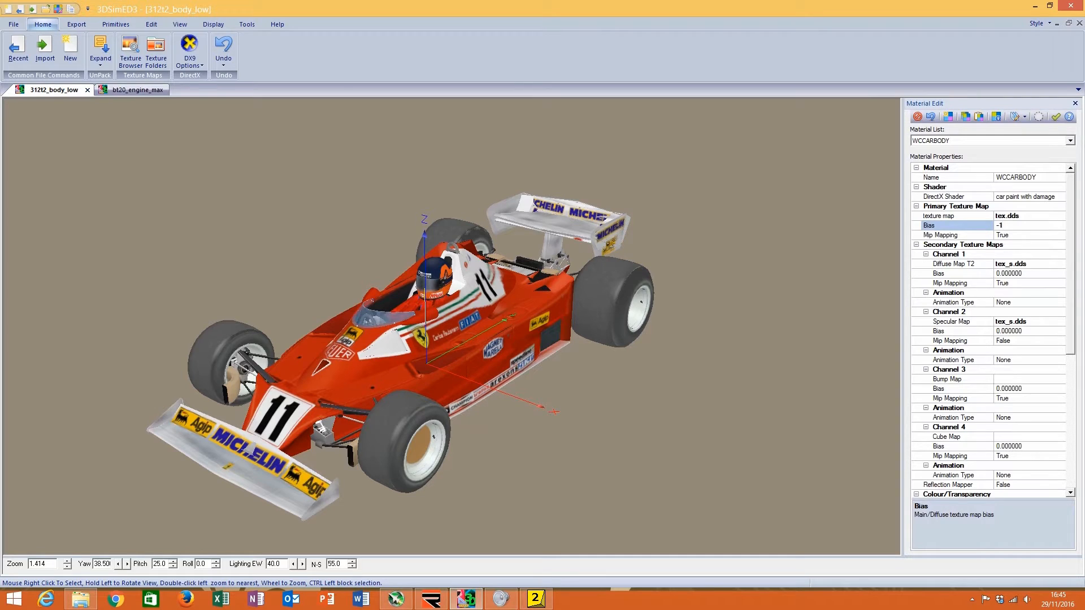
pyautogui.press('Return')
pyautogui.write('-')
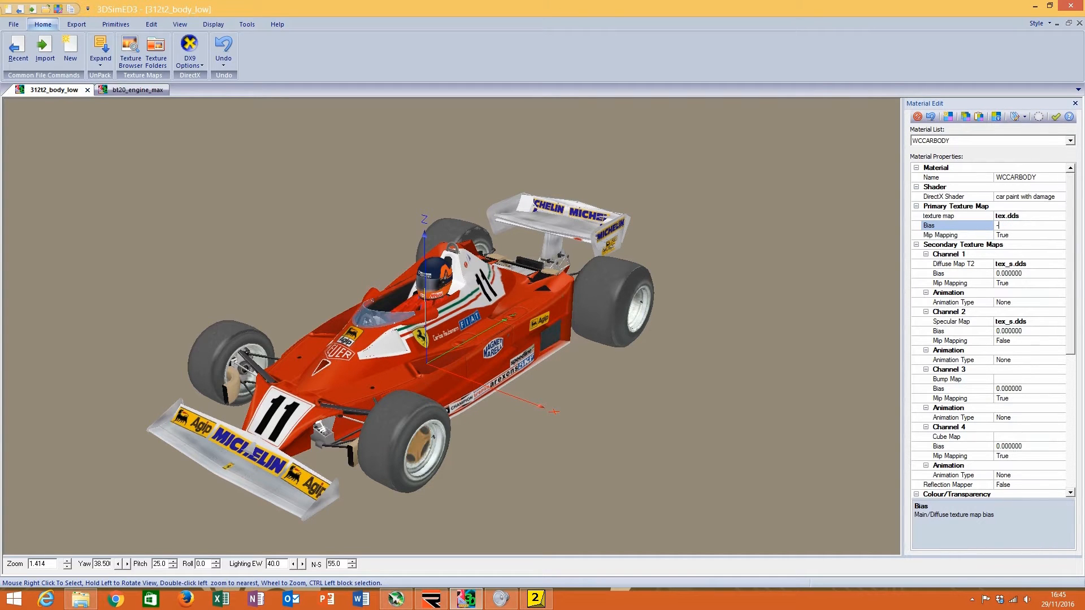
pyautogui.write('2')
pyautogui.press('Return')
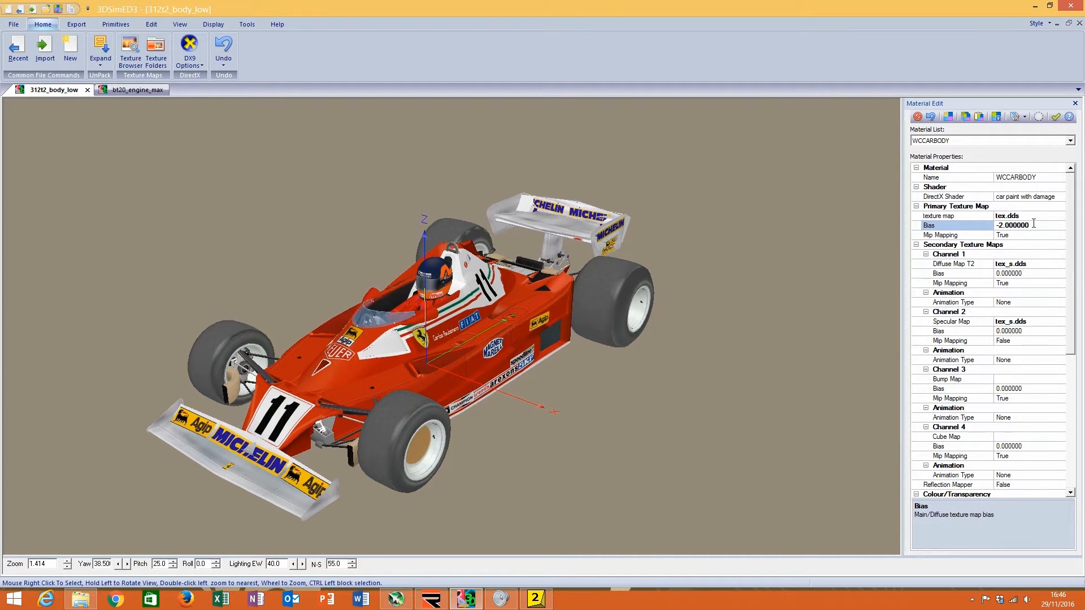
pyautogui.moveTo(1033, 224); pyautogui.dragTo(996, 224)
pyautogui.write('-1.2')
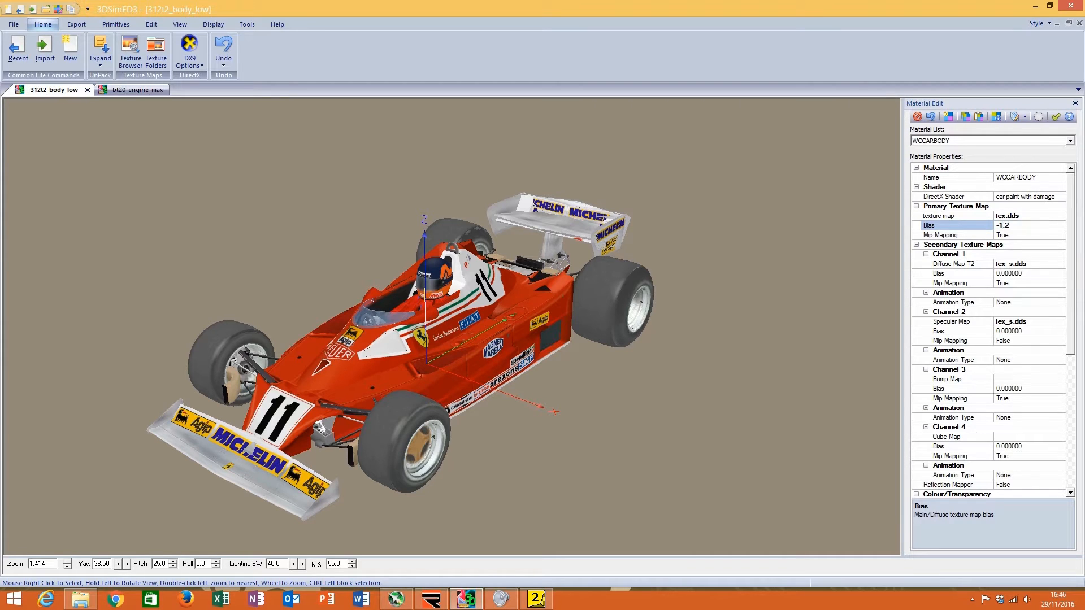
pyautogui.press('Return')
# Step: Check the bt20_engine_max material, test a primary texture bias of -2 on 312t2_body_low and reset it to -1.2
pyautogui.click(128, 89)
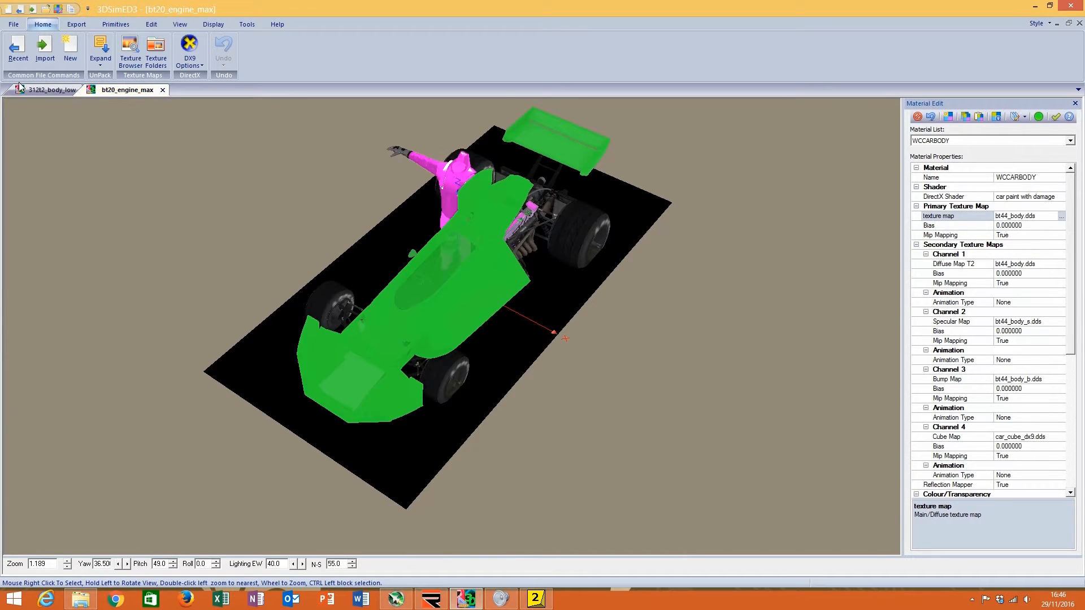
pyautogui.click(48, 90)
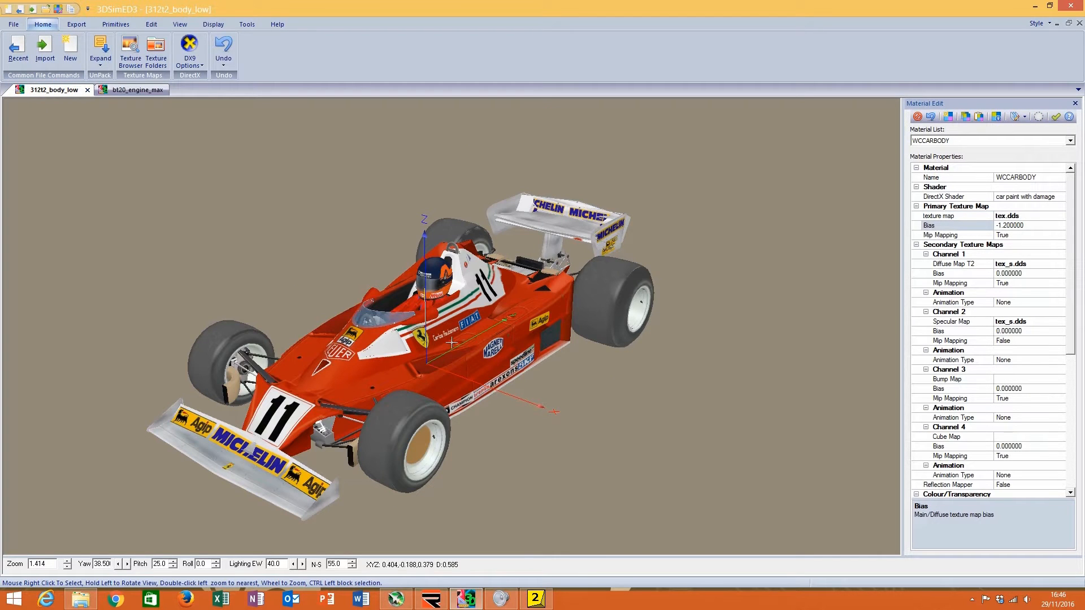
pyautogui.moveTo(508, 341); pyautogui.dragTo(485, 327)
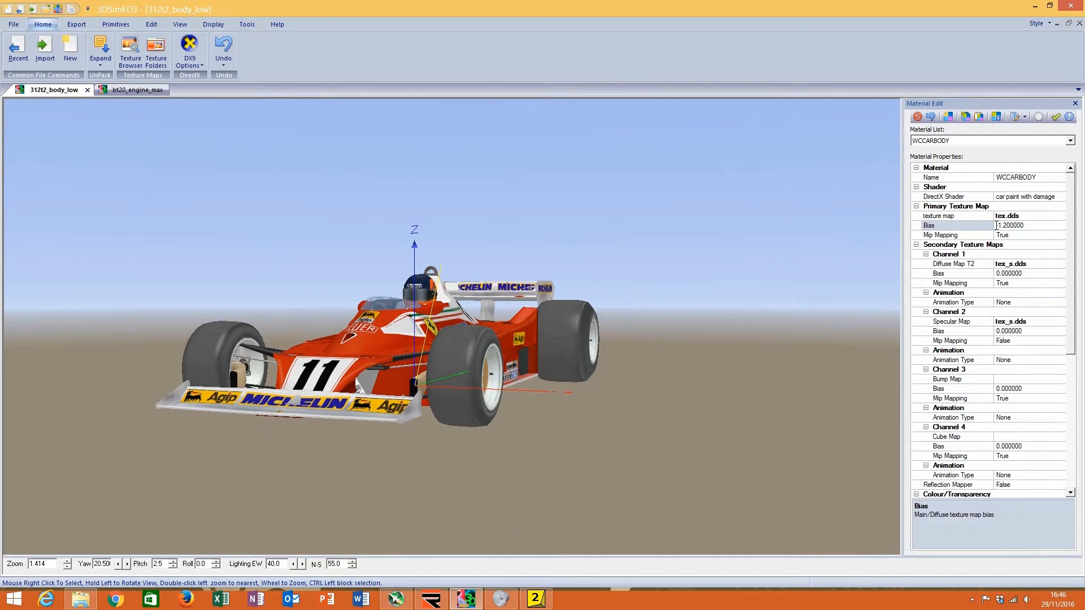
pyautogui.moveTo(996, 225); pyautogui.dragTo(1053, 225)
pyautogui.write('-2')
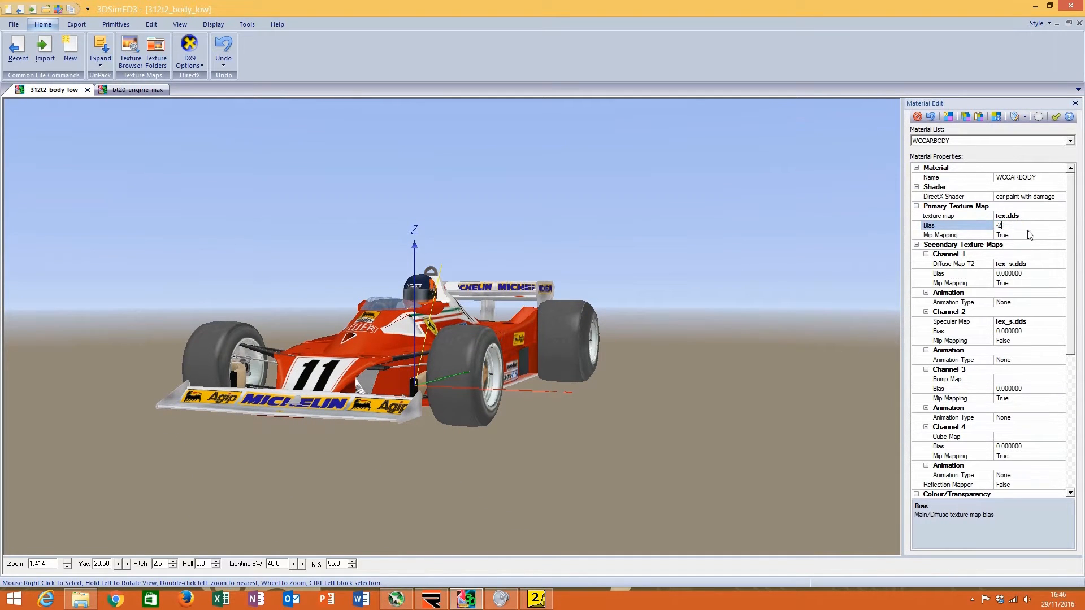
pyautogui.press('Return')
pyautogui.moveTo(659, 305); pyautogui.dragTo(696, 304)
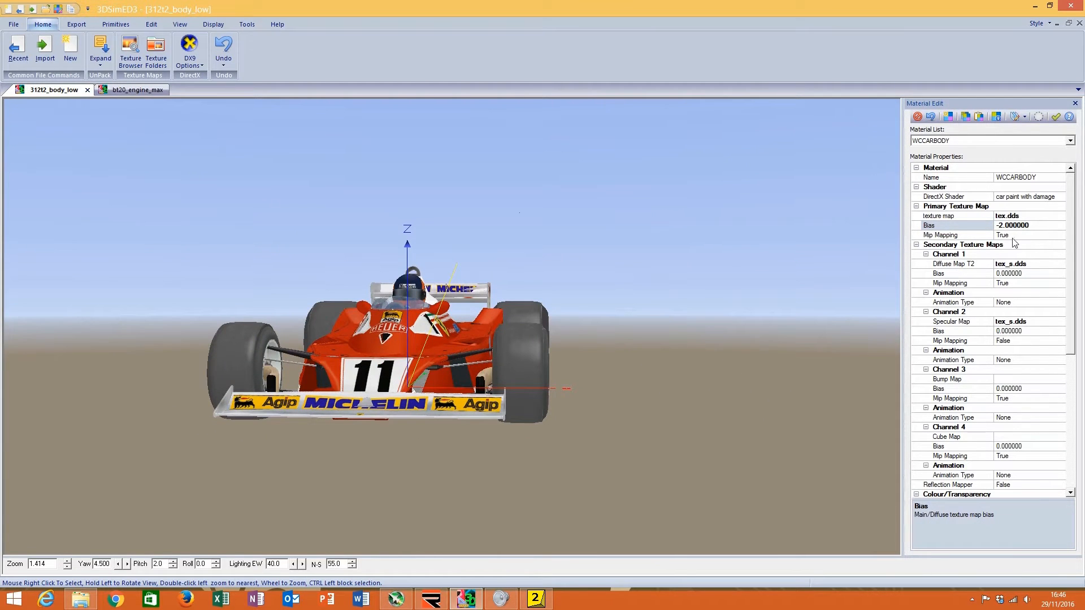
pyautogui.click(1000, 225)
pyautogui.doubleClick(1000, 225)
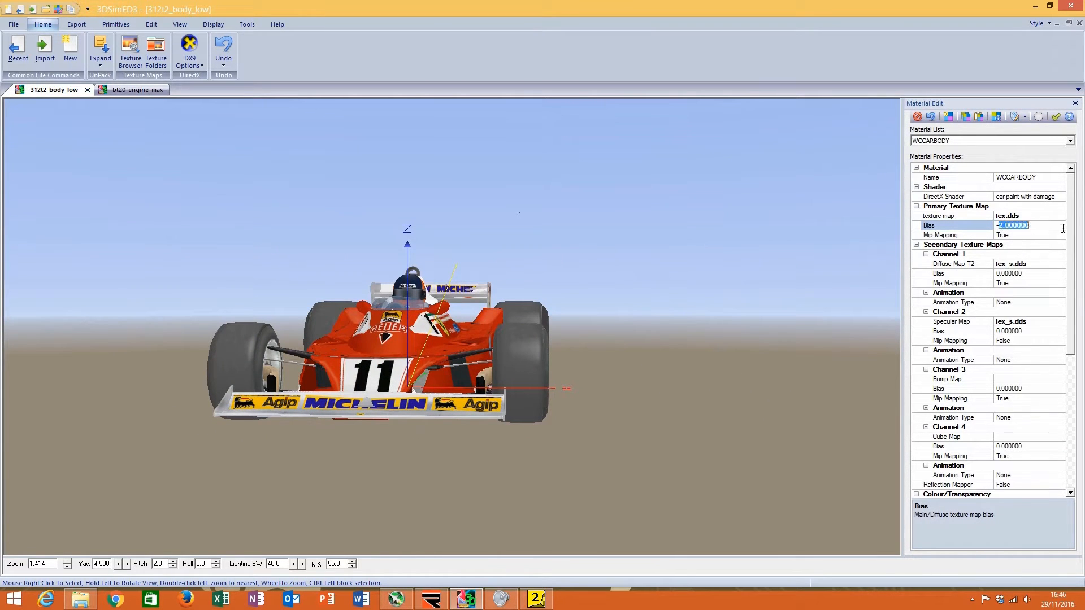
pyautogui.write('-1.2')
pyautogui.press('Return')
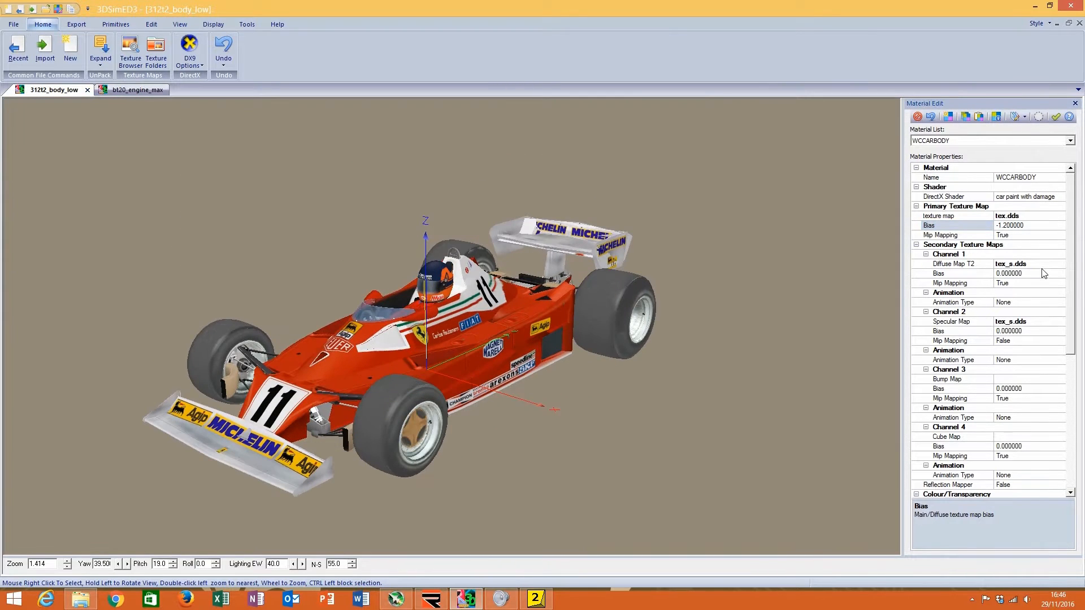
# Step: Set the Channel 2 Specular Map's bias to -1.2 and assign BODY_DAMAGE.DDS as the Channel 1 Diffuse Map T2
pyautogui.doubleClick(1035, 331)
pyautogui.write('-1.2')
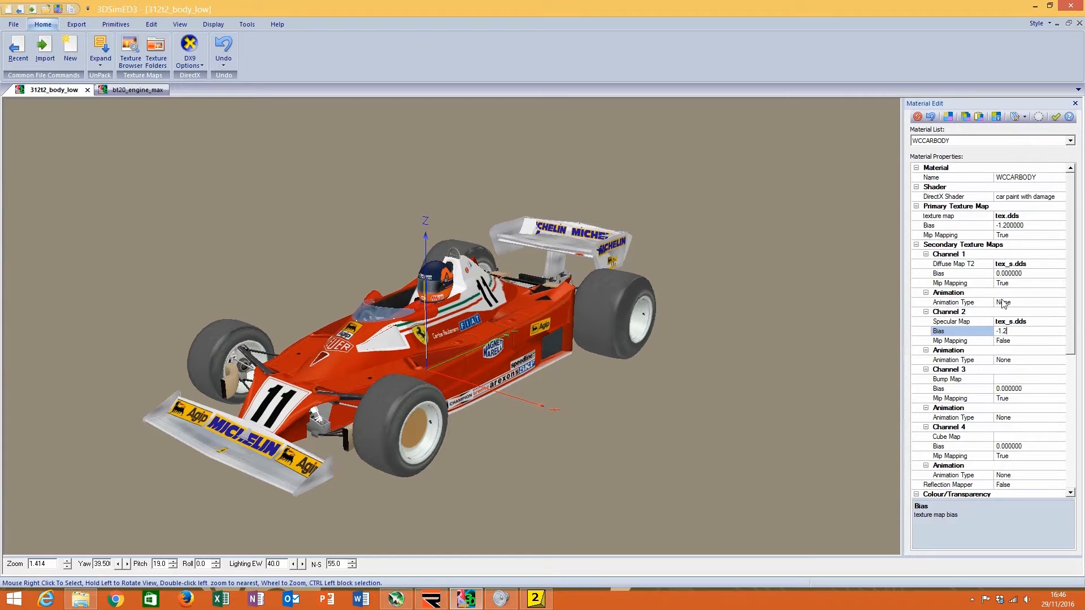
pyautogui.click(1051, 263)
pyautogui.click(1061, 265)
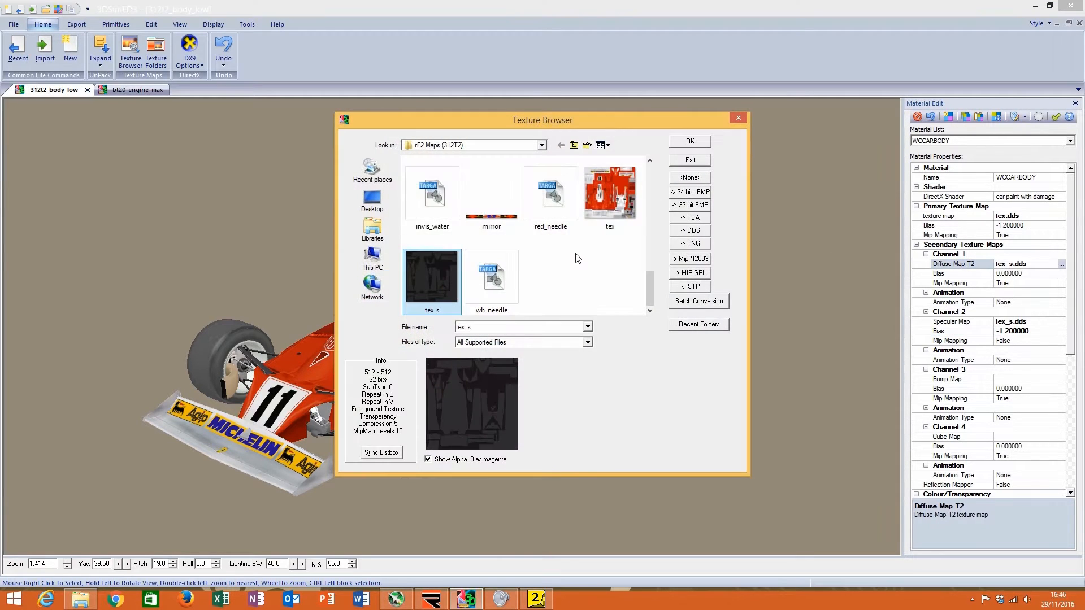
pyautogui.scroll(-5, 579, 268)
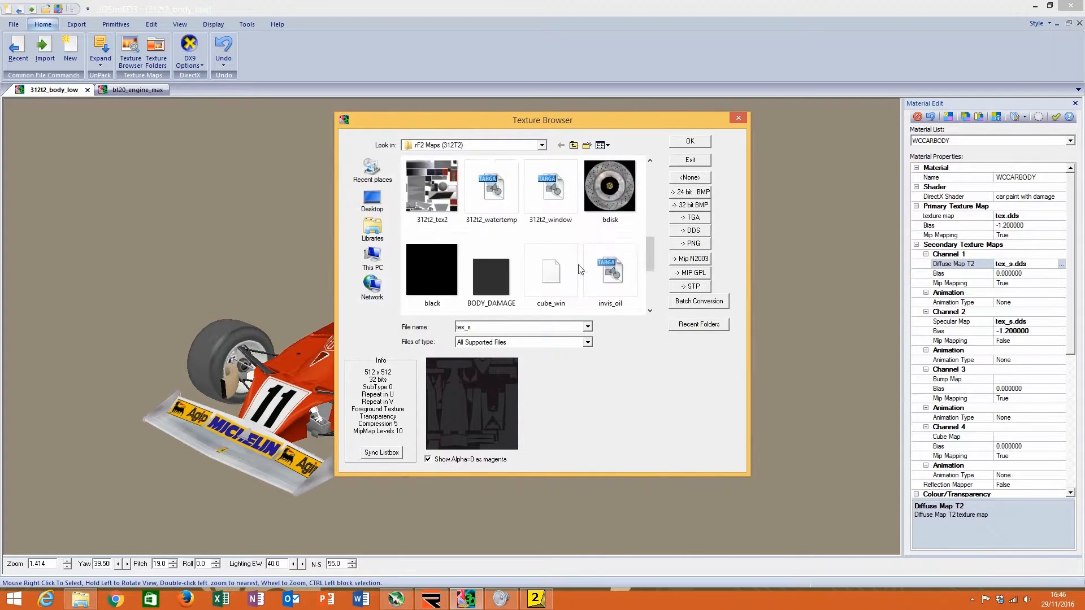
pyautogui.click(433, 190)
pyautogui.click(495, 197)
pyautogui.click(706, 137)
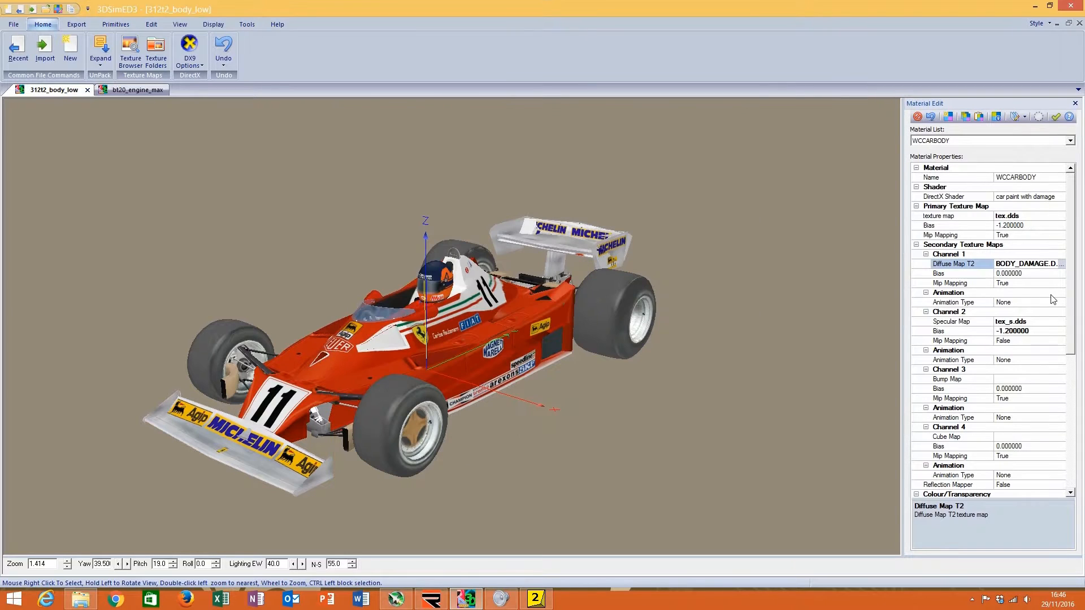
# Step: Set mip mapping to True for the Channel 2 Specular Map
pyautogui.click(1062, 341)
pyautogui.click(1062, 342)
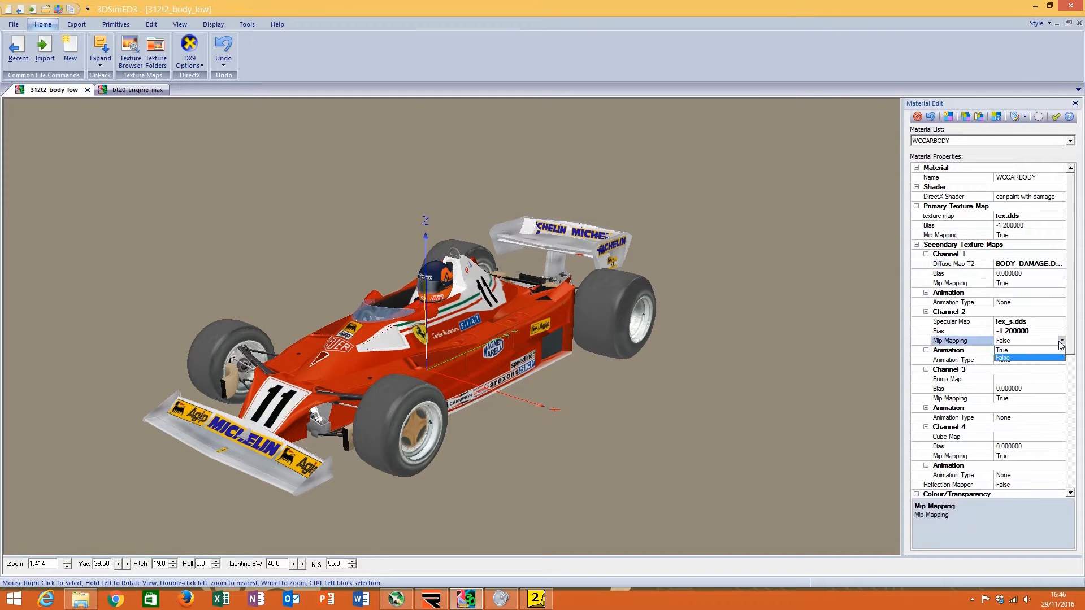
pyautogui.click(1046, 349)
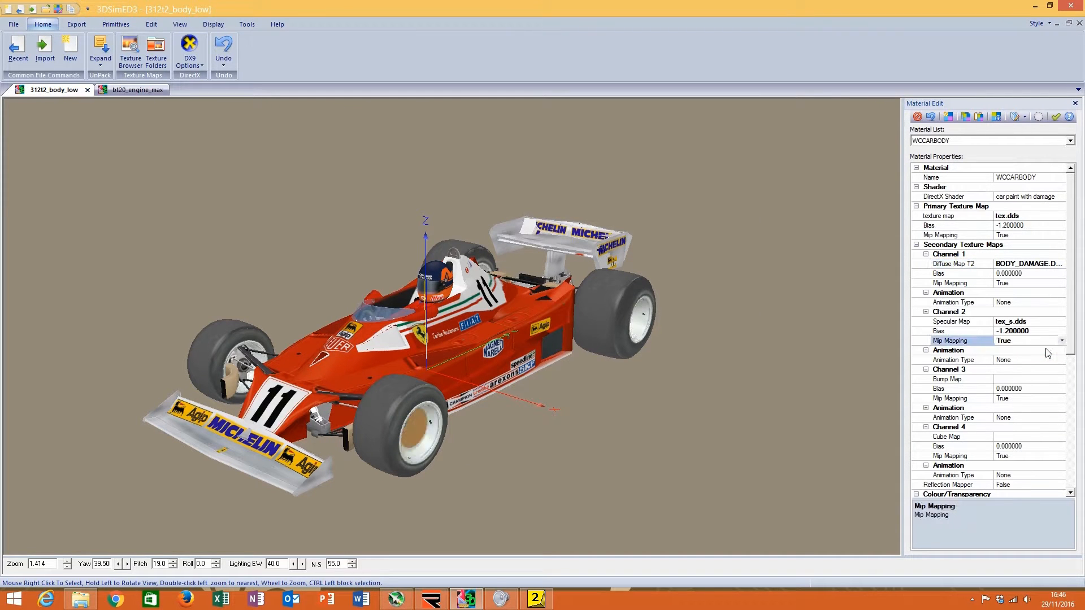
# Step: Look through the rF2 Maps (312T2) textures for a bump map for Channel 3, previewing tex and tex_s, and leave without choosing one
pyautogui.click(1062, 382)
pyautogui.click(1062, 379)
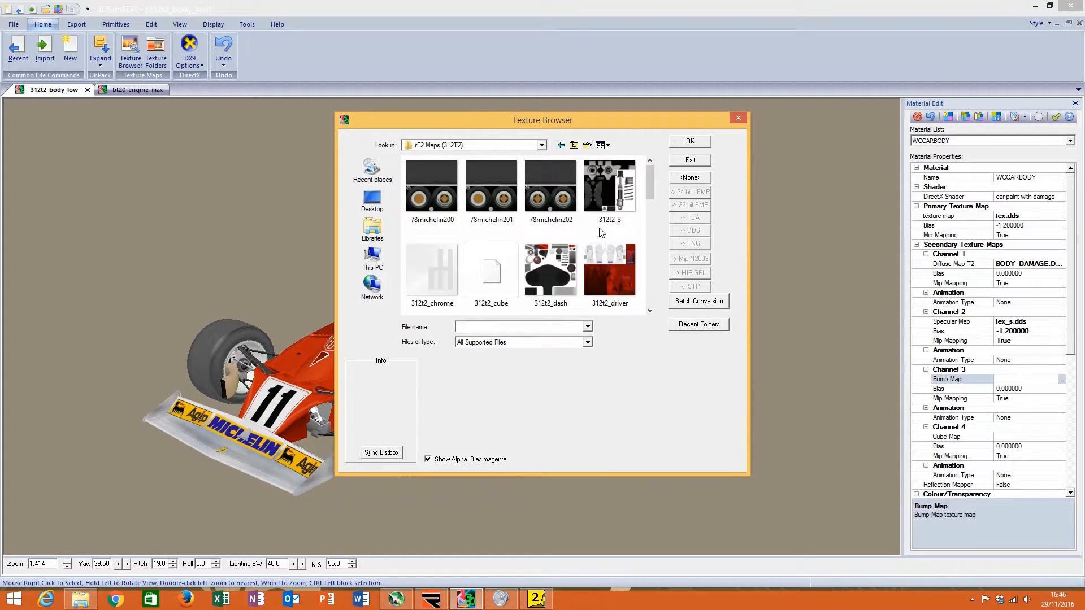
pyautogui.scroll(-5, 605, 237)
pyautogui.scroll(-1, 602, 237)
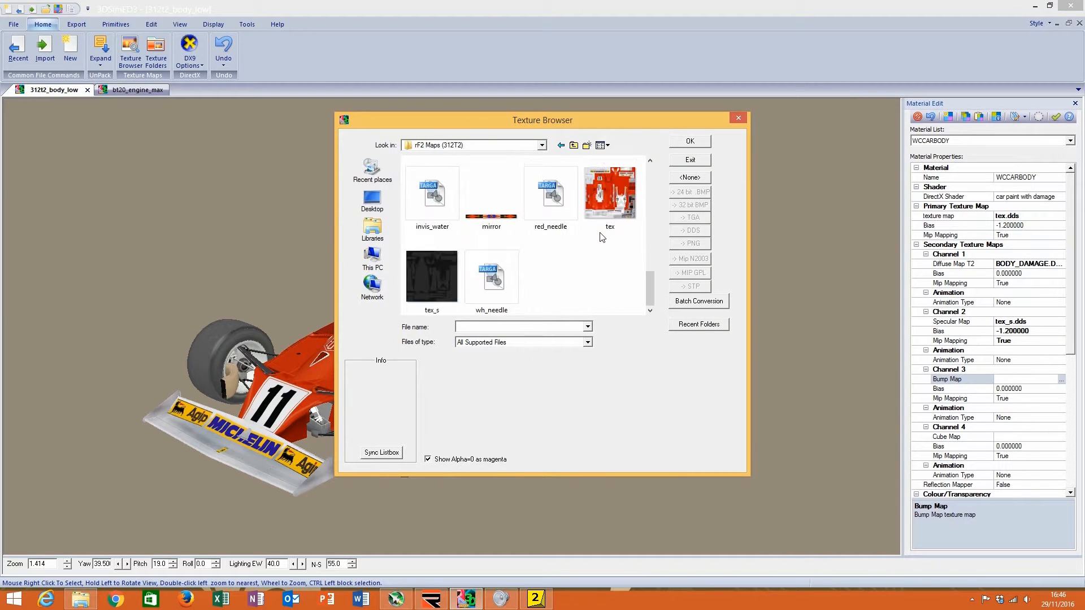
pyautogui.click(623, 213)
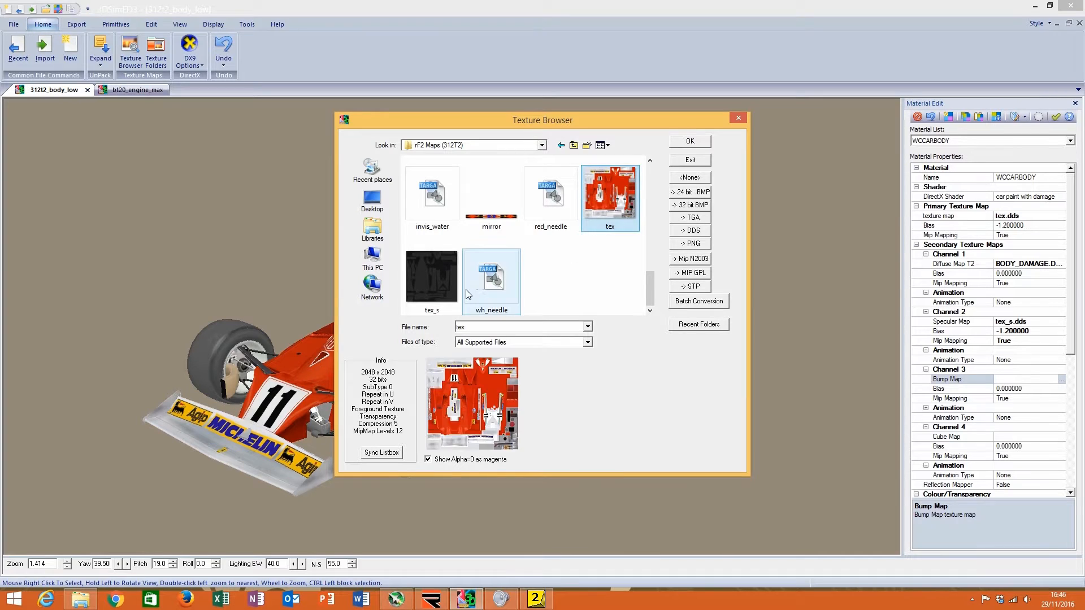
pyautogui.click(444, 287)
pyautogui.scroll(1, 515, 294)
pyautogui.scroll(3, 517, 294)
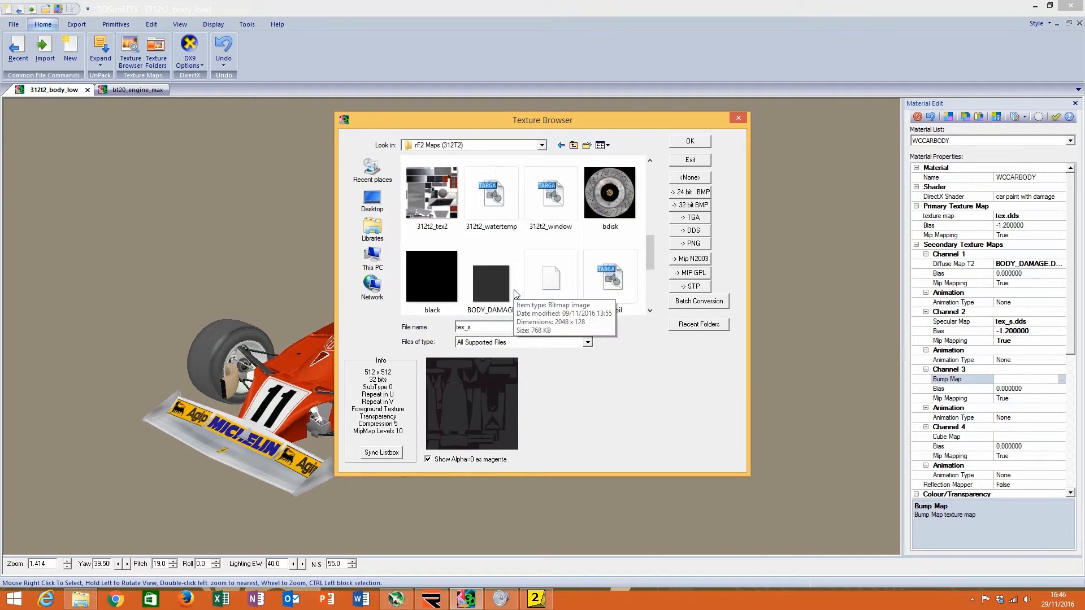
pyautogui.click(80, 599)
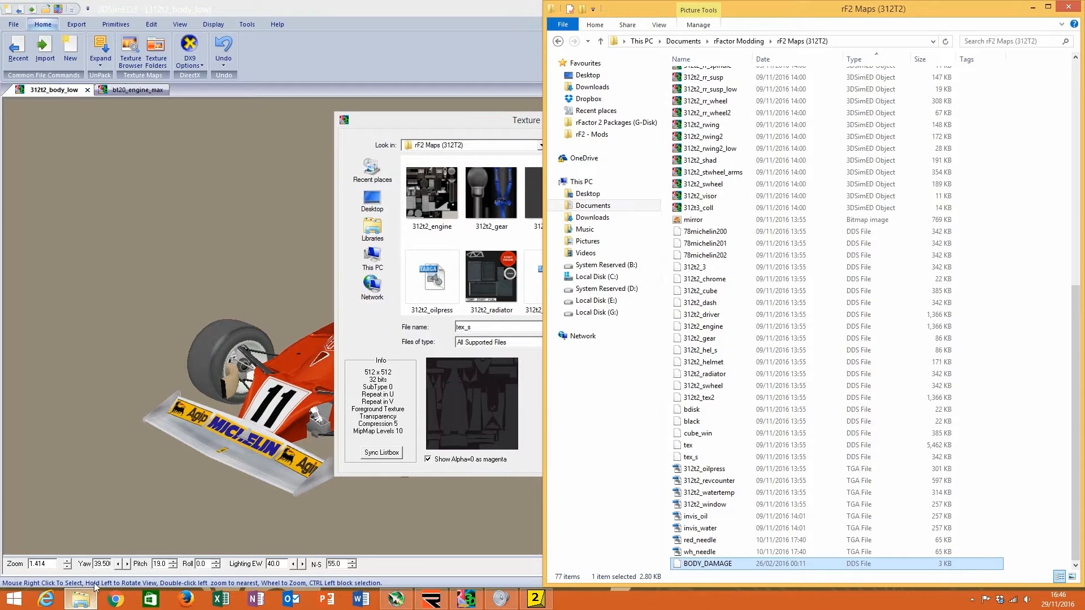
pyautogui.click(481, 130)
pyautogui.scroll(-4, 508, 209)
pyautogui.click(622, 217)
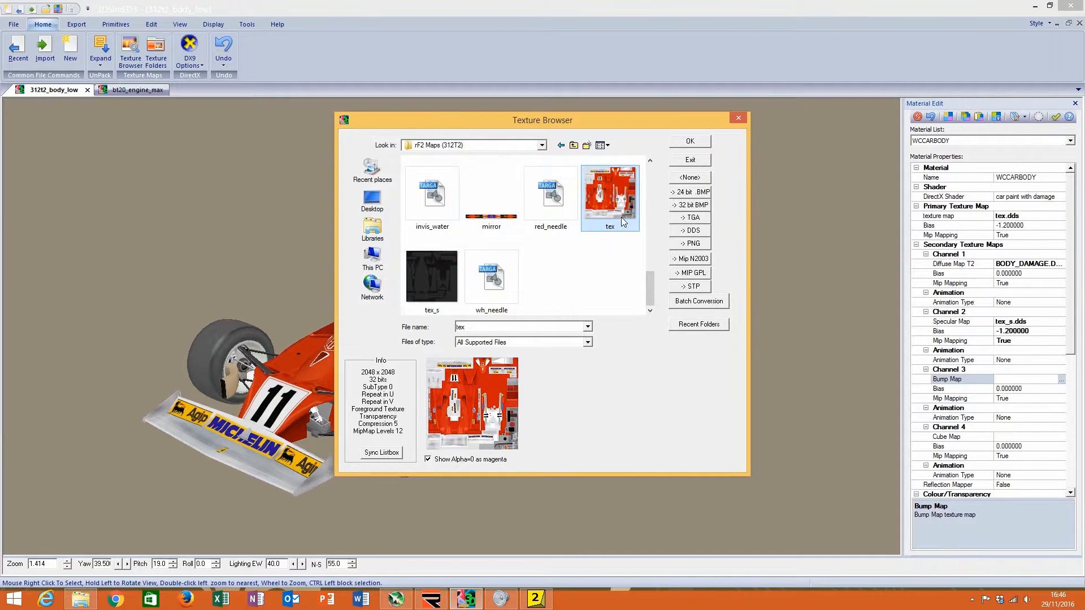
pyautogui.click(737, 118)
# Step: Copy the bt44_body_b bump texture used by the bt20_engine_max body material from the rF2 BT44 Maps folder
pyautogui.click(121, 91)
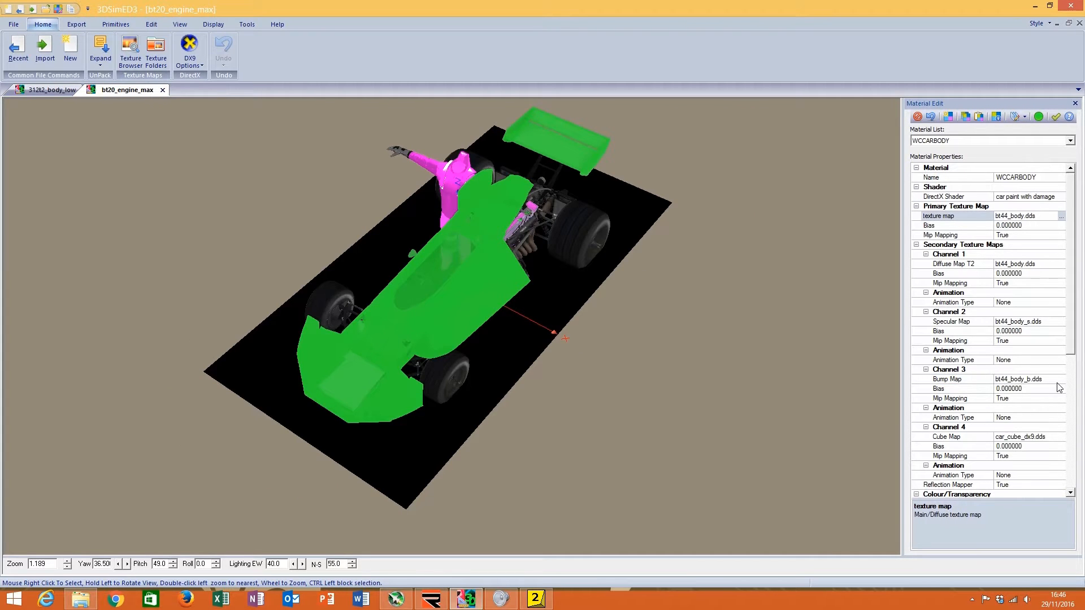
pyautogui.doubleClick(1061, 379)
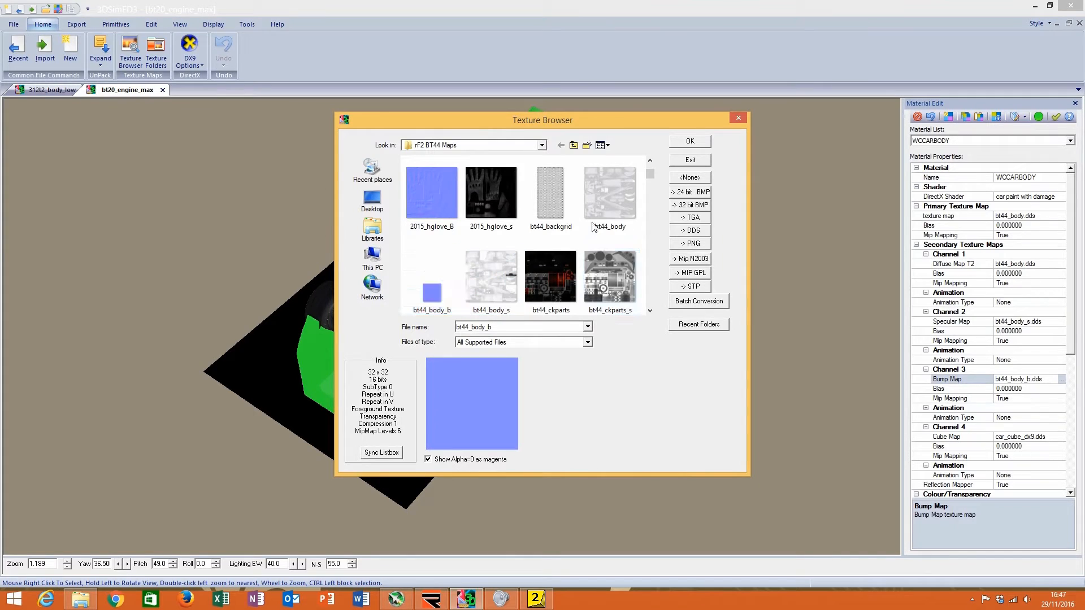
pyautogui.click(609, 203)
pyautogui.click(447, 279)
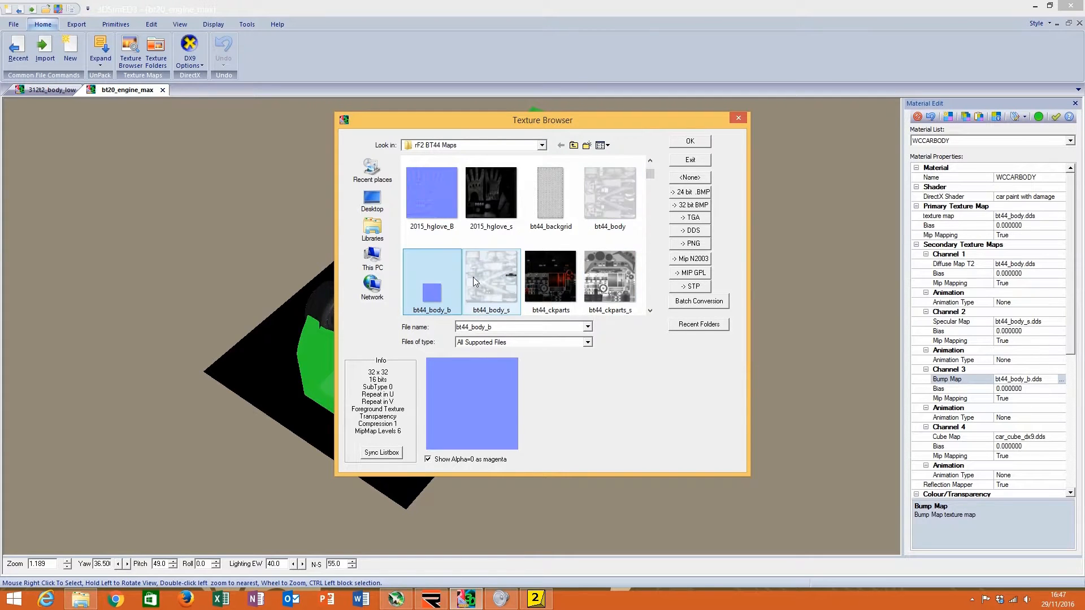
pyautogui.rightClick(435, 291)
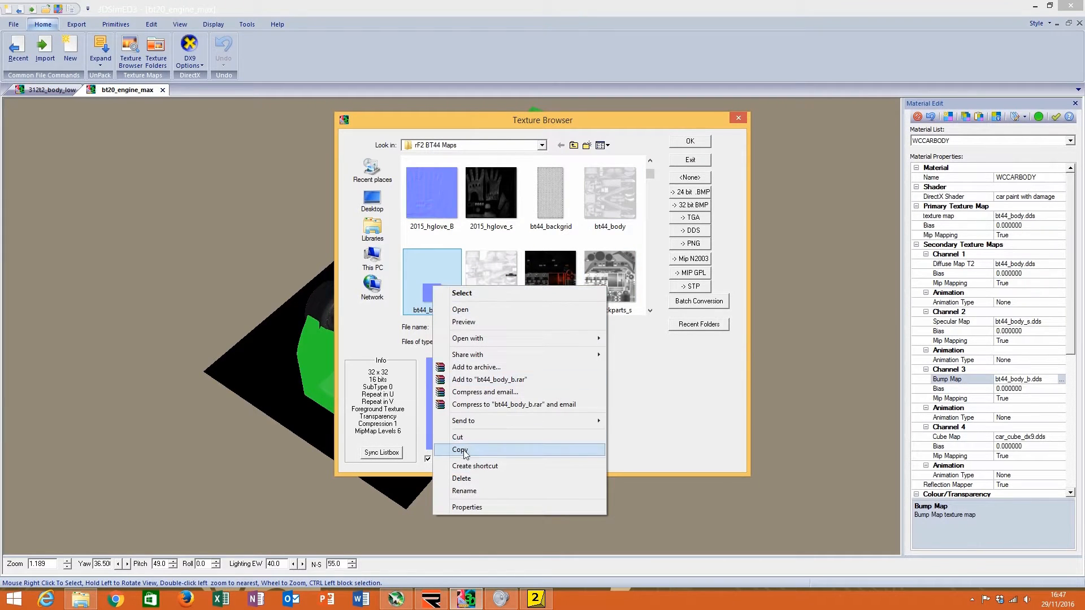
pyautogui.click(520, 450)
pyautogui.click(490, 300)
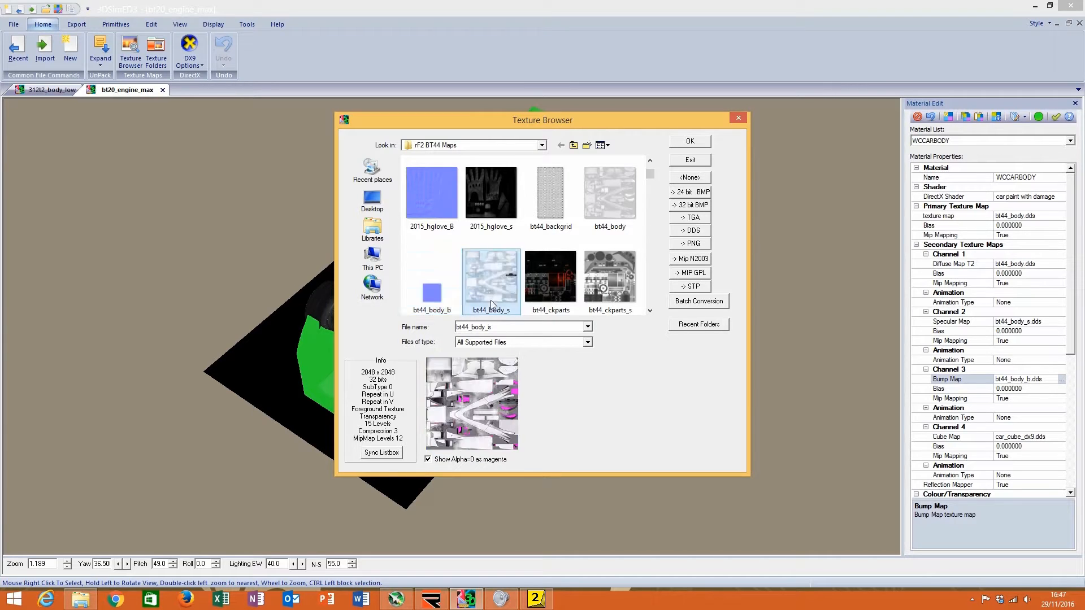
pyautogui.click(442, 286)
pyautogui.click(33, 88)
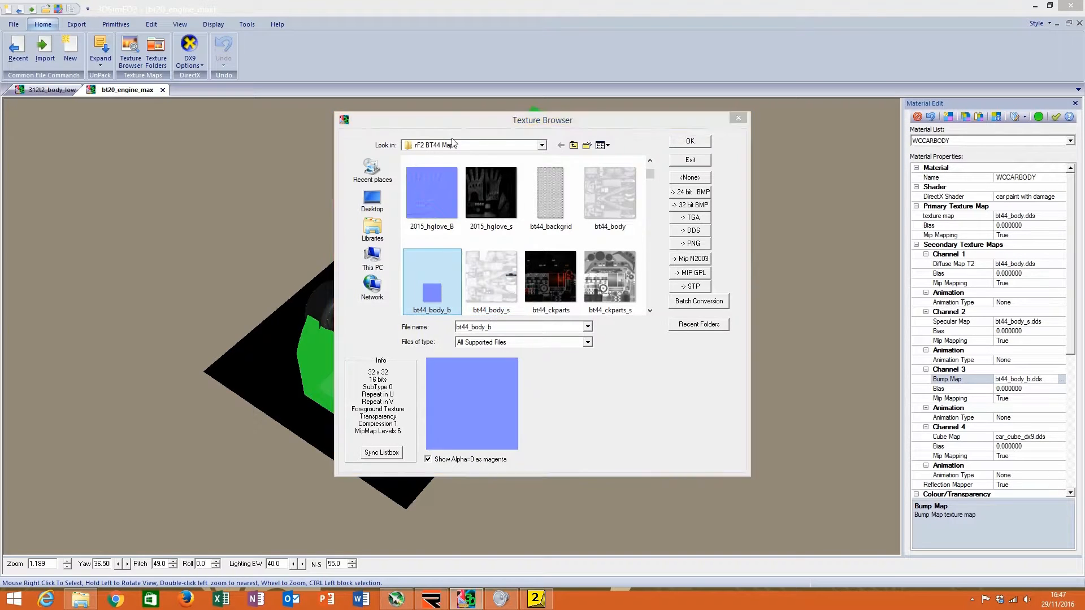
pyautogui.click(737, 117)
# Step: Paste the copied bt44_body_b texture into the rF2 Maps (312T2) folder while choosing the bump map for 312t2_body_low
pyautogui.click(62, 92)
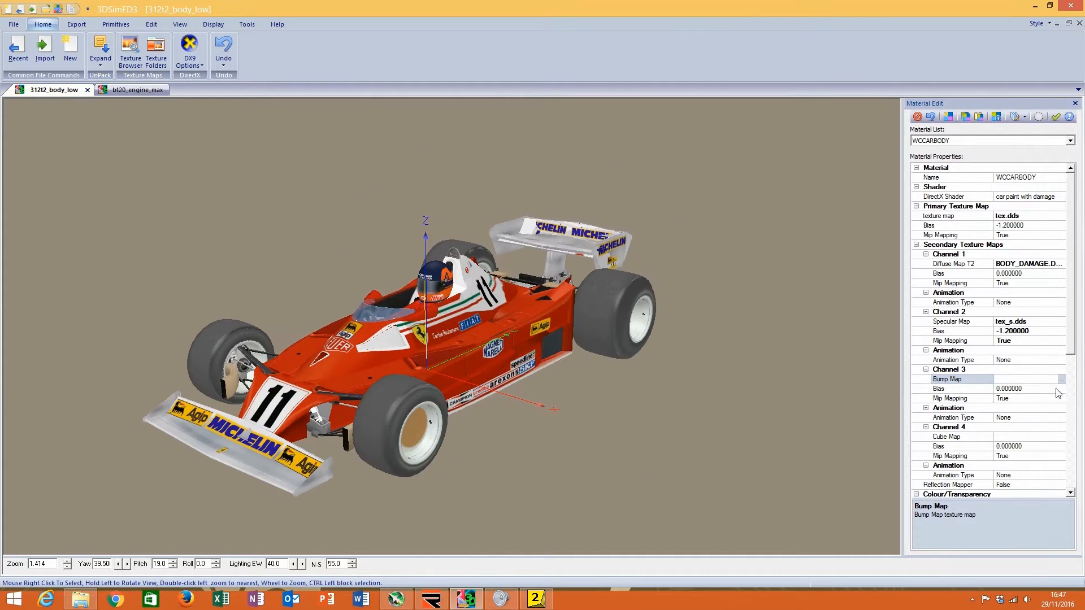
pyautogui.click(1061, 380)
pyautogui.click(631, 280)
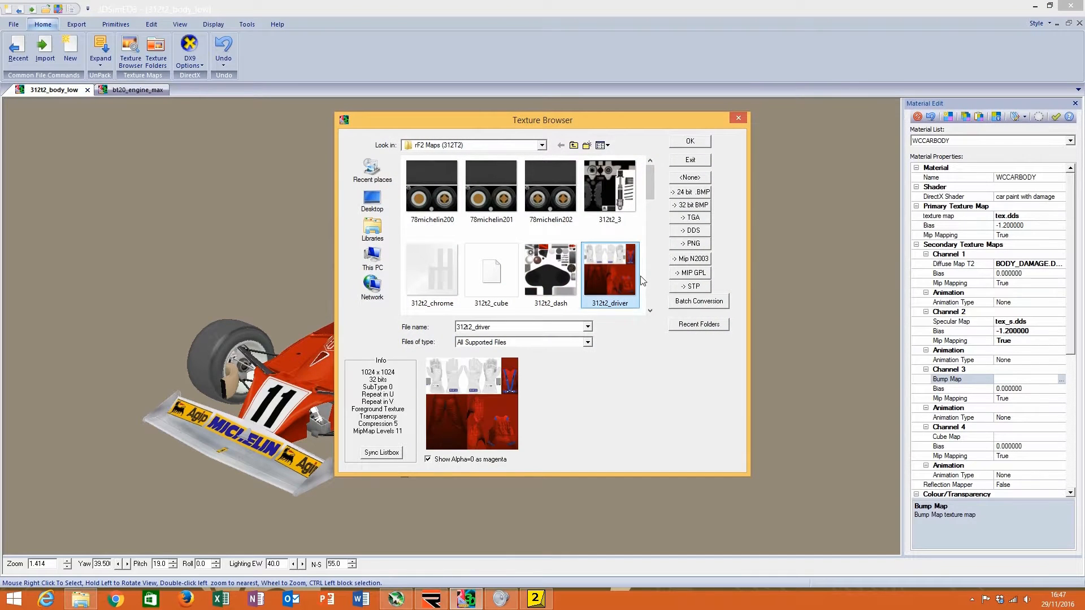
pyautogui.rightClick(645, 276)
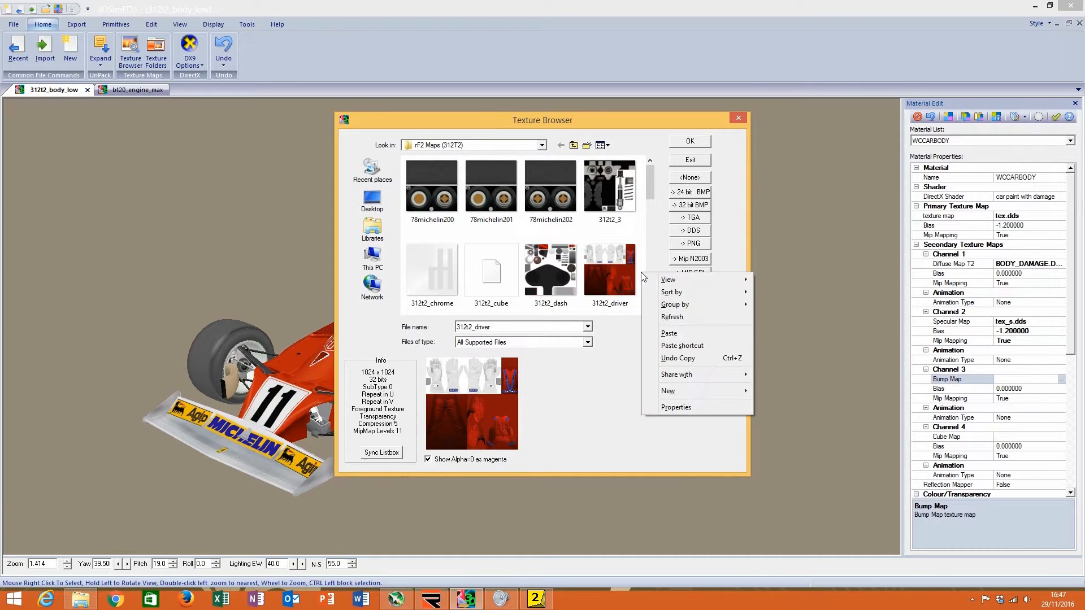
pyautogui.click(673, 334)
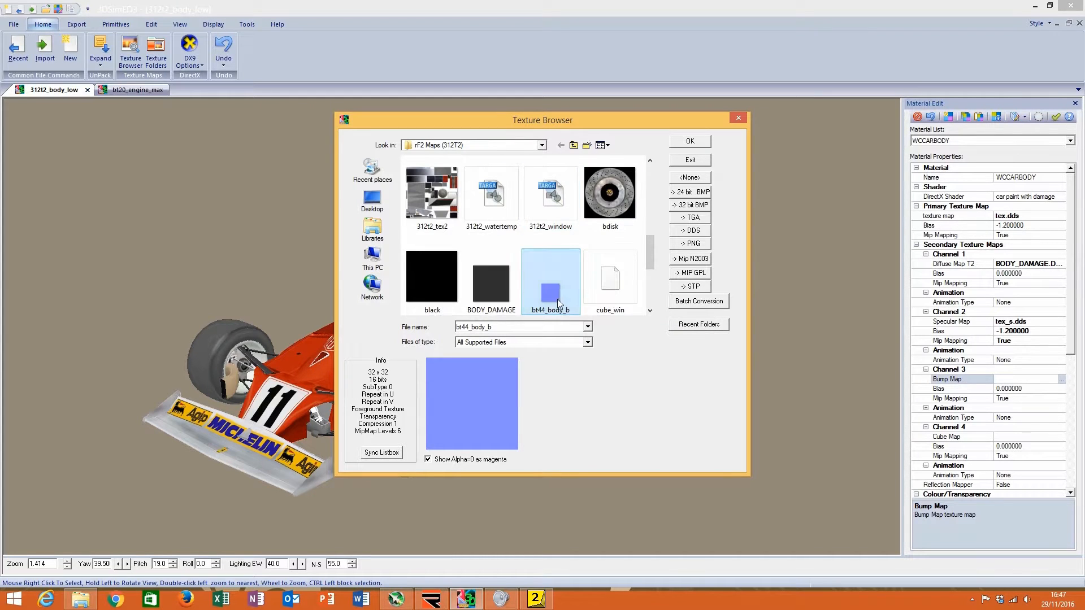
# Step: Rename the pasted bt44_body_b texture as tex_b
pyautogui.rightClick(558, 302)
pyautogui.click(587, 502)
pyautogui.moveTo(546, 312); pyautogui.dragTo(394, 317)
pyautogui.write('tex')
pyautogui.press('Return')
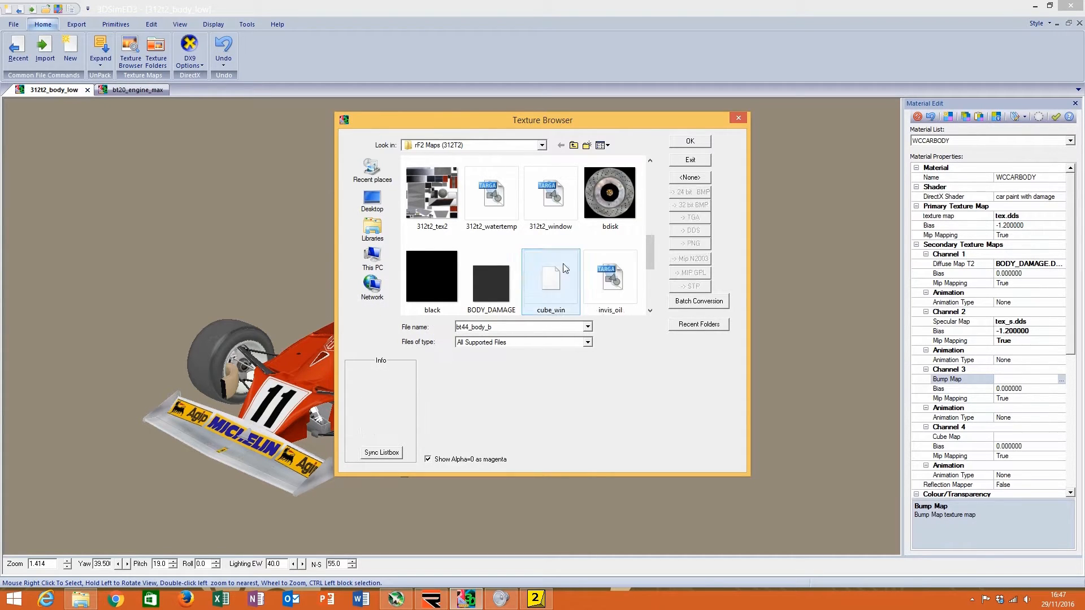
# Step: Assign tex_b.dds as the Channel 3 Bump Map of WCCARBODY
pyautogui.scroll(-2, 564, 268)
pyautogui.click(431, 280)
pyautogui.click(692, 140)
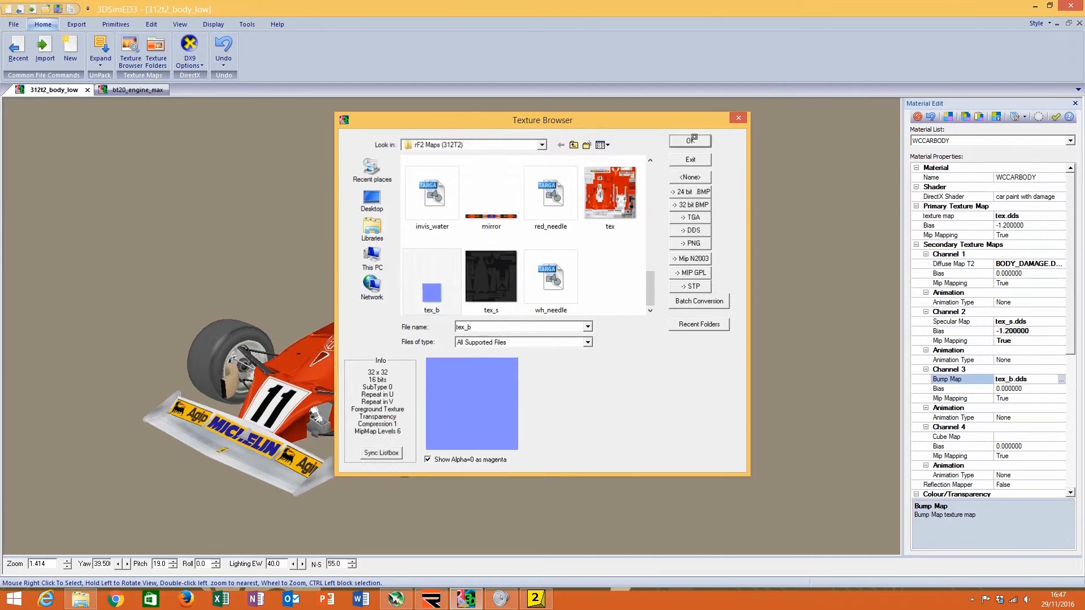
# Step: Copy the CAR_CUBE_DX9 cube map texture used by the bt20_engine_max body material from the rF2 BT44 Maps folder
pyautogui.click(117, 90)
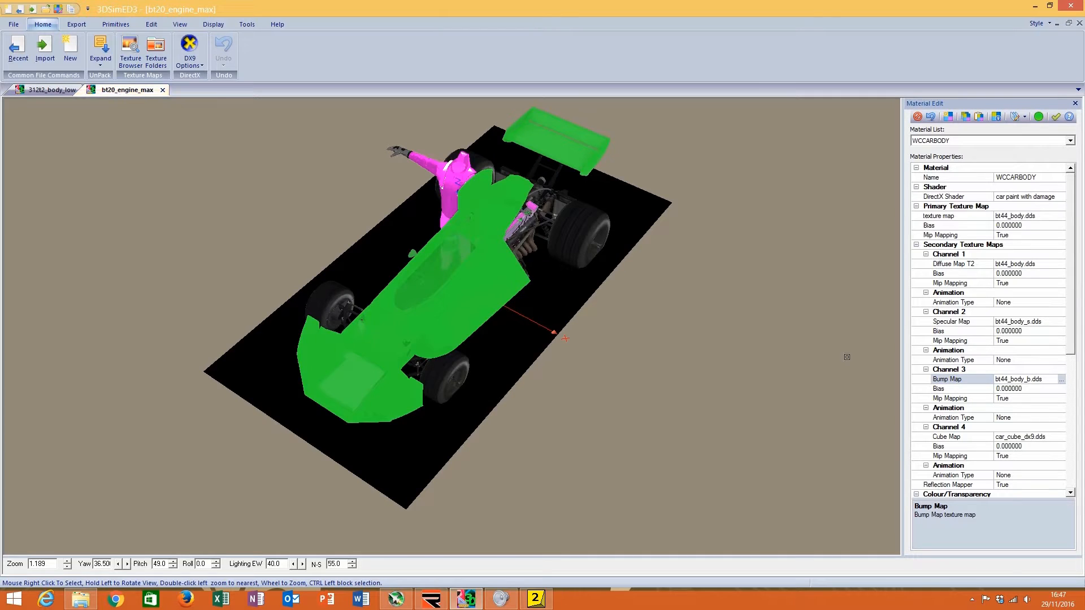
pyautogui.click(1061, 438)
pyautogui.click(1061, 436)
pyautogui.rightClick(553, 275)
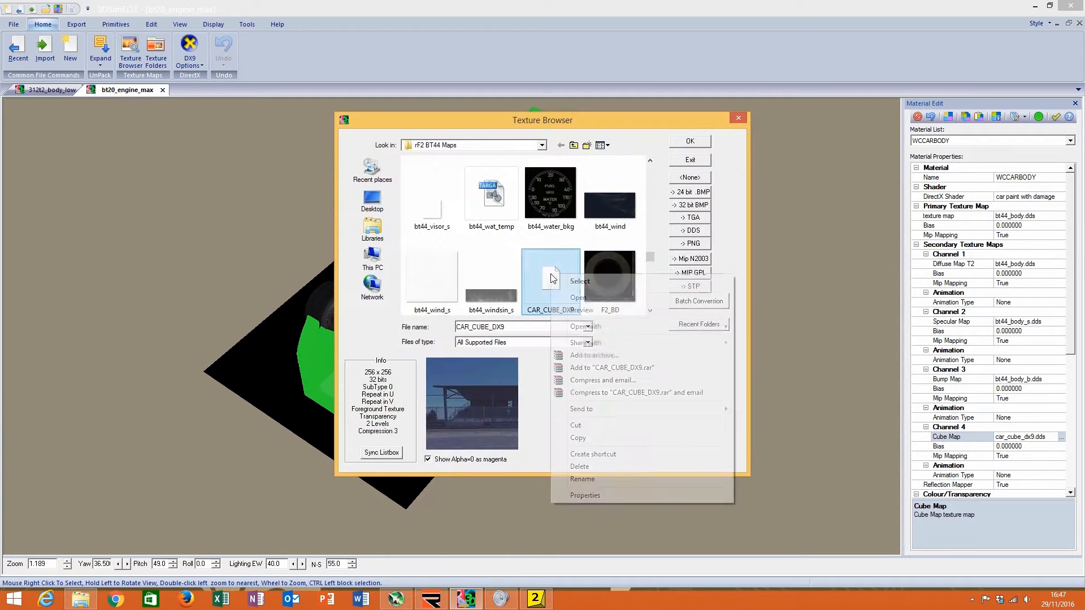
pyautogui.click(601, 435)
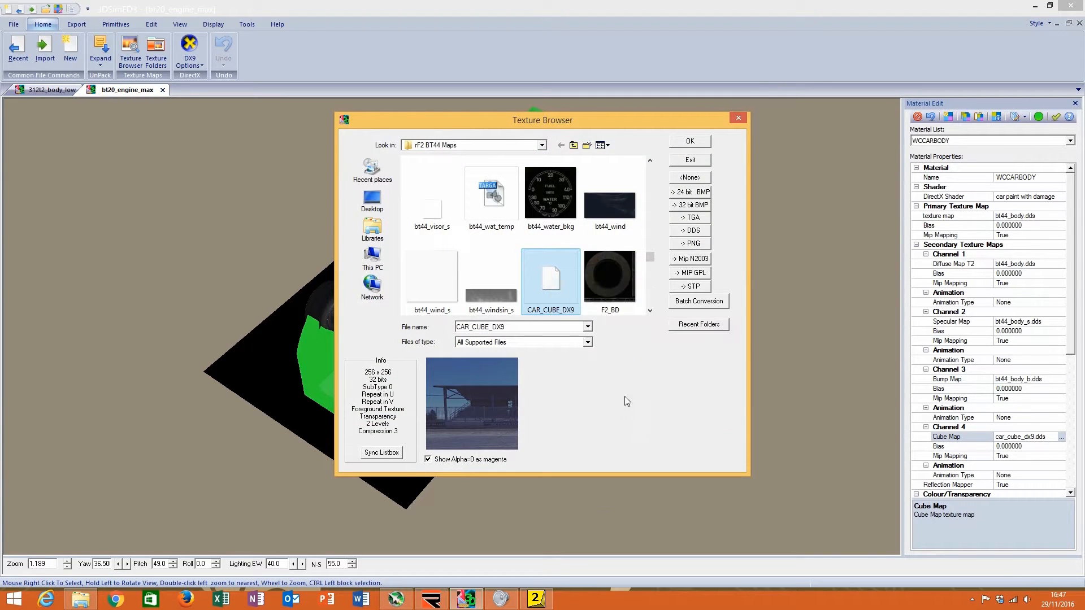
pyautogui.click(737, 118)
# Step: Try 312t2_cube.dds as the Channel 4 Cube Map on 312t2_body_low and inspect the car's bodywork from several distances
pyautogui.click(56, 90)
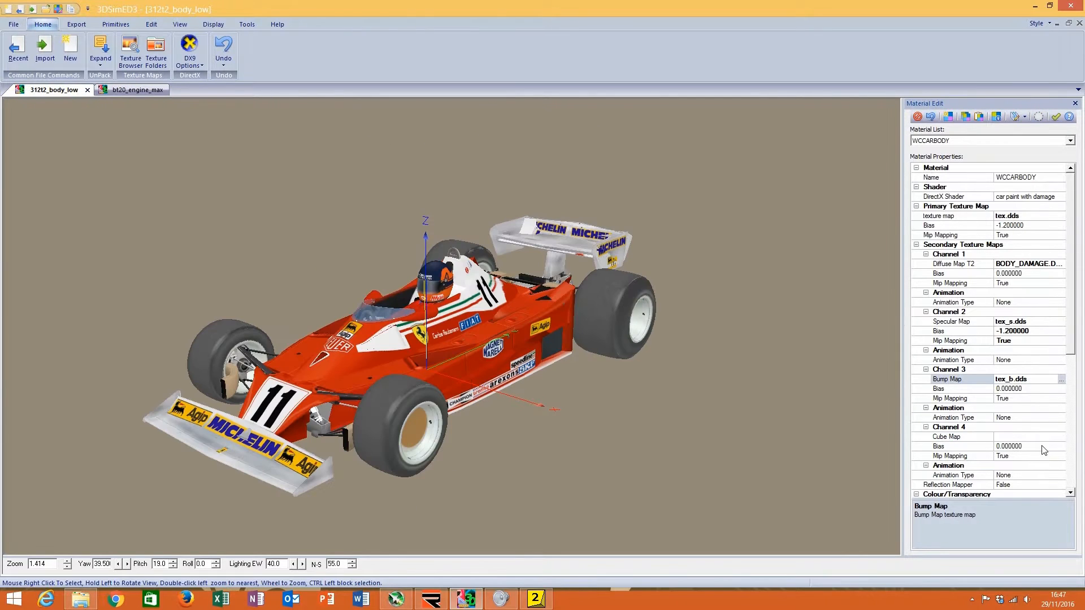
pyautogui.click(1061, 438)
pyautogui.click(1061, 436)
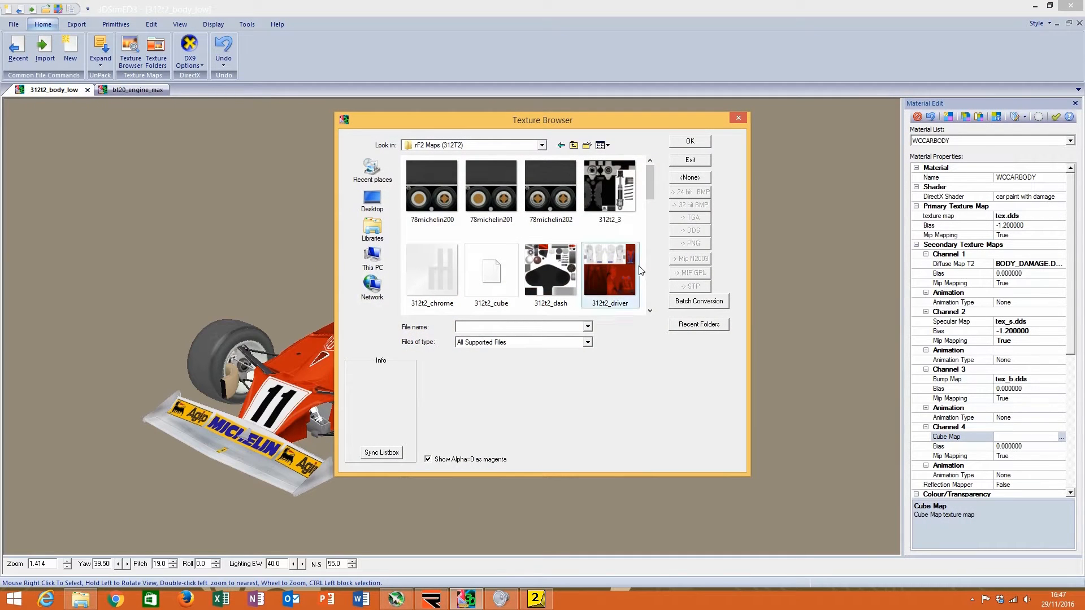
pyautogui.scroll(-1, 645, 244)
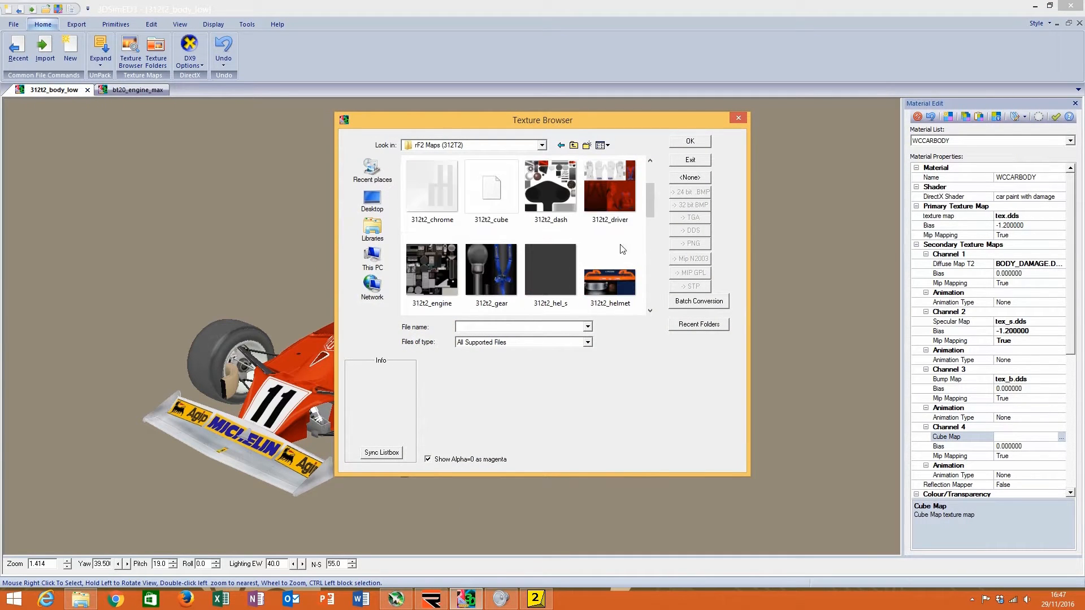
pyautogui.click(491, 195)
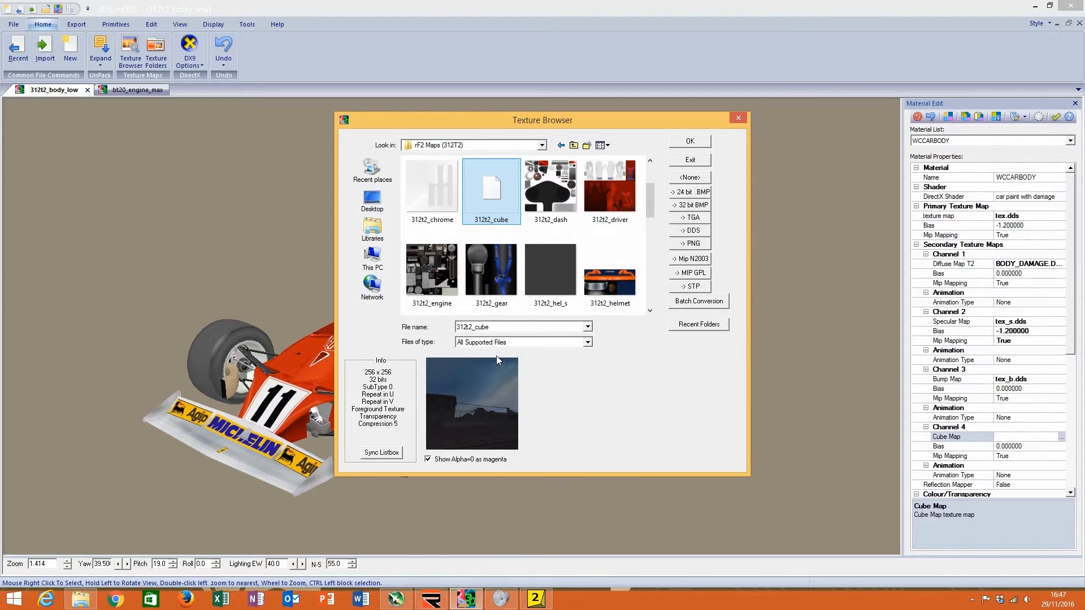
pyautogui.click(690, 141)
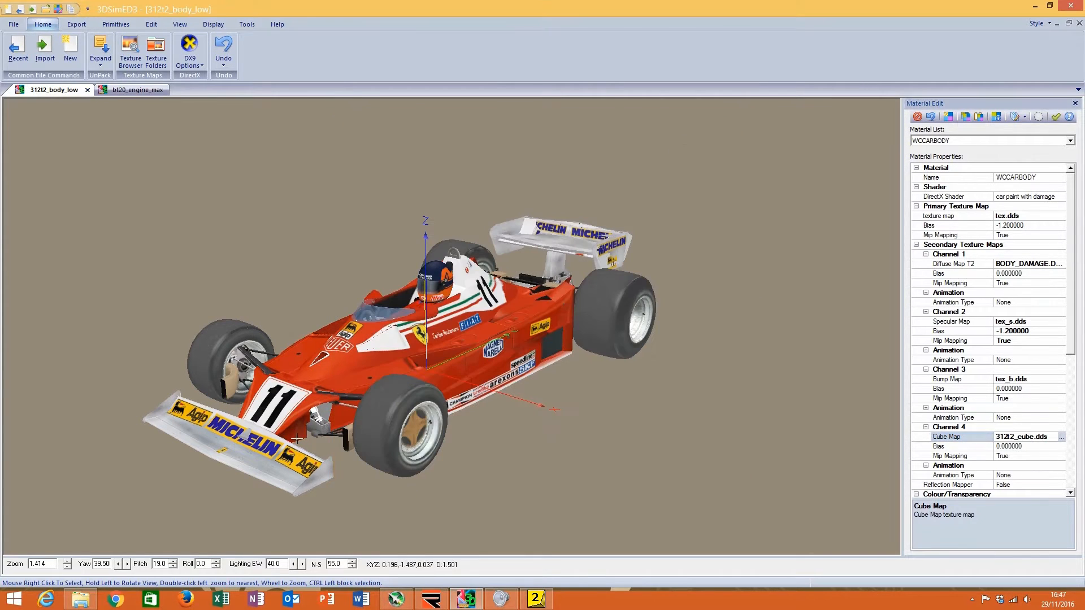
pyautogui.scroll(2, 384, 392)
pyautogui.scroll(5, 383, 393)
pyautogui.moveTo(477, 317); pyautogui.dragTo(427, 326)
pyautogui.scroll(-11, 491, 347)
pyautogui.scroll(4, 466, 378)
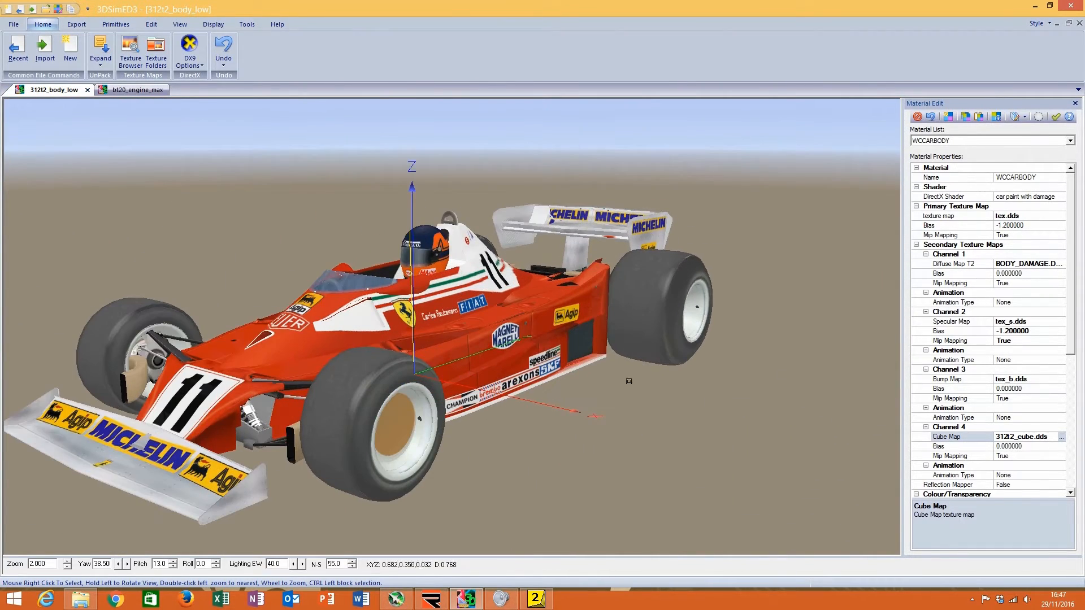
# Step: Paste CAR_CUBE_DX9 into the rF2 Maps (312T2) folder and assign it as the Channel 4 Cube Map
pyautogui.click(1061, 437)
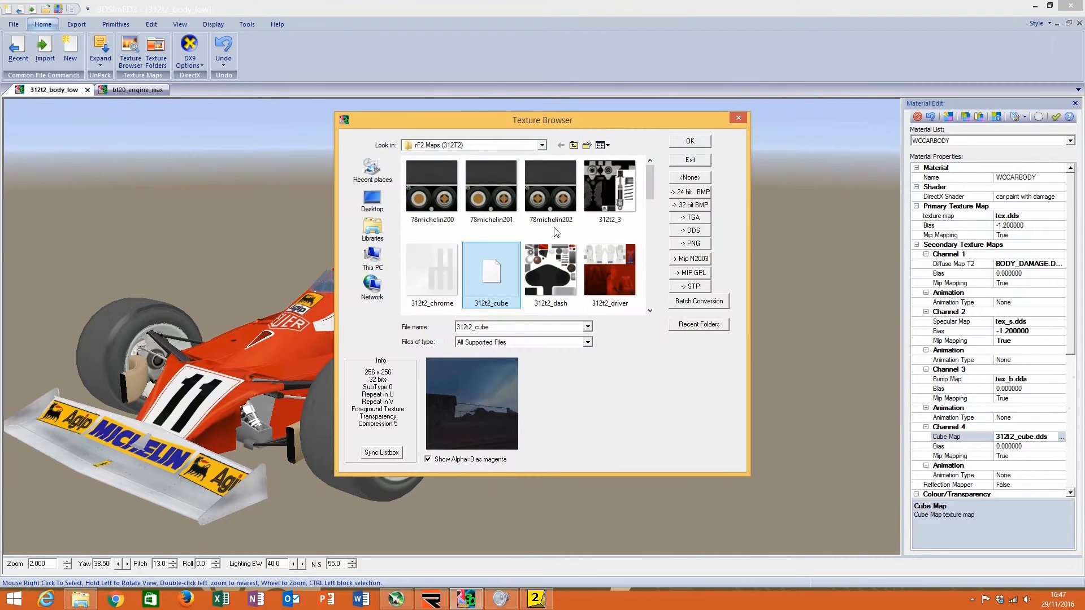
pyautogui.rightClick(557, 236)
pyautogui.click(588, 293)
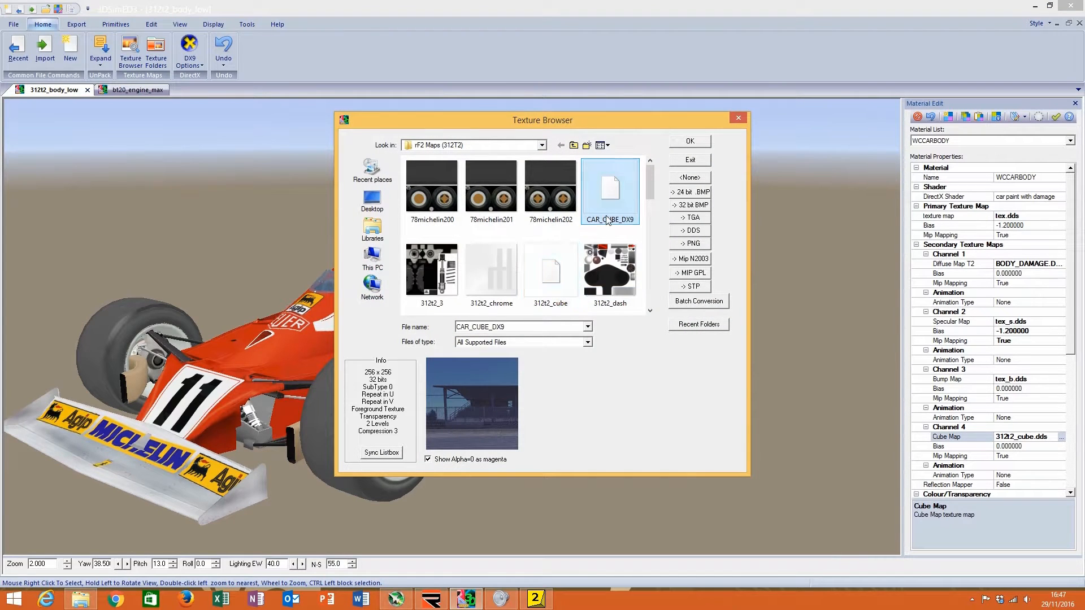
pyautogui.click(690, 142)
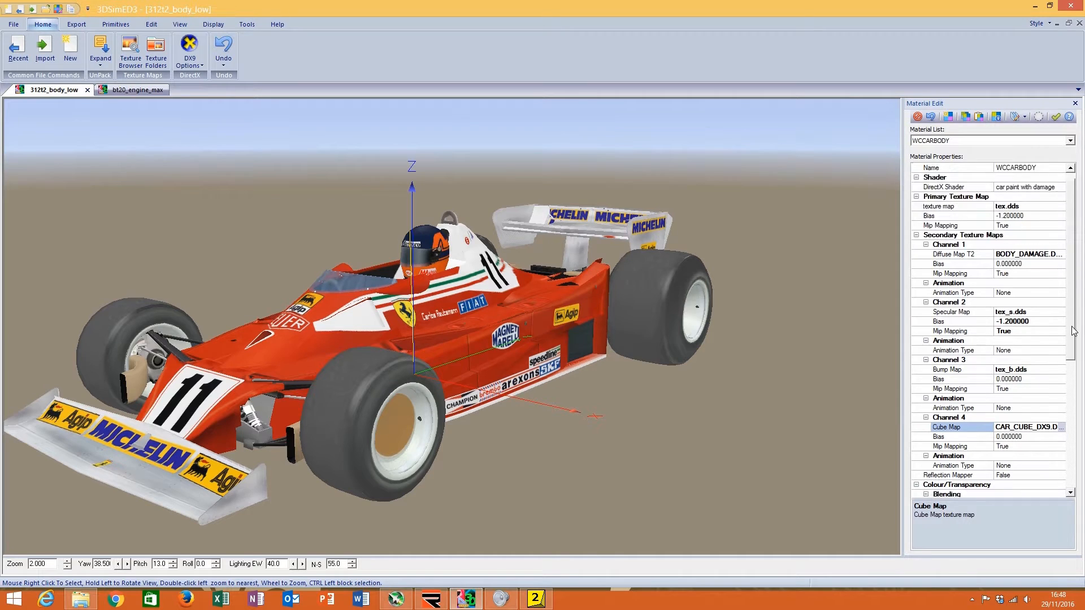
# Step: Set WCCARBODY's Reflection Mapper to True
pyautogui.scroll(-8, 1073, 299)
pyautogui.click(1062, 254)
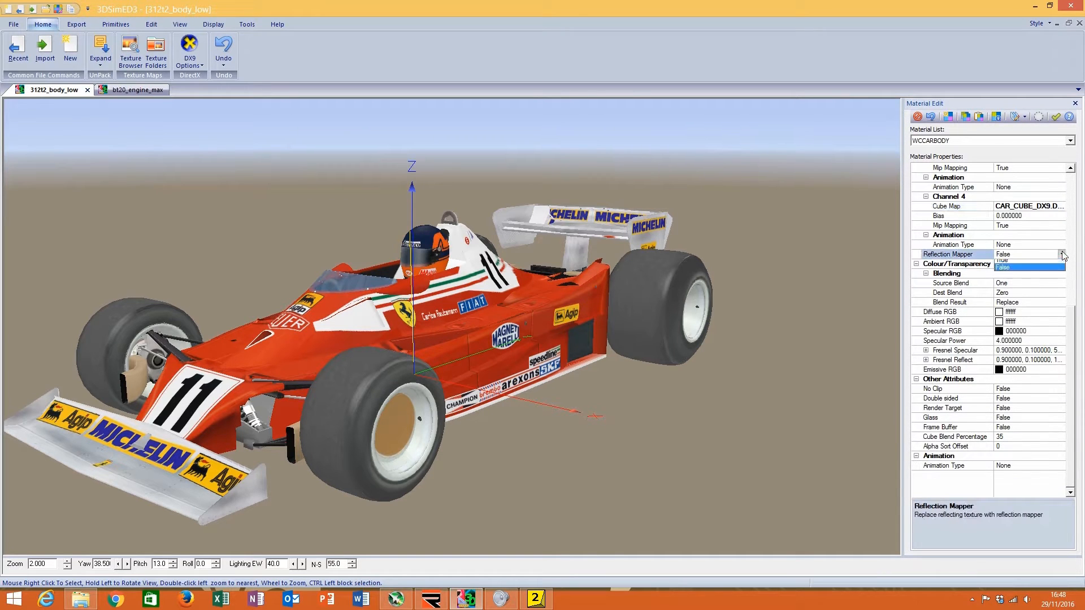
pyautogui.click(1058, 262)
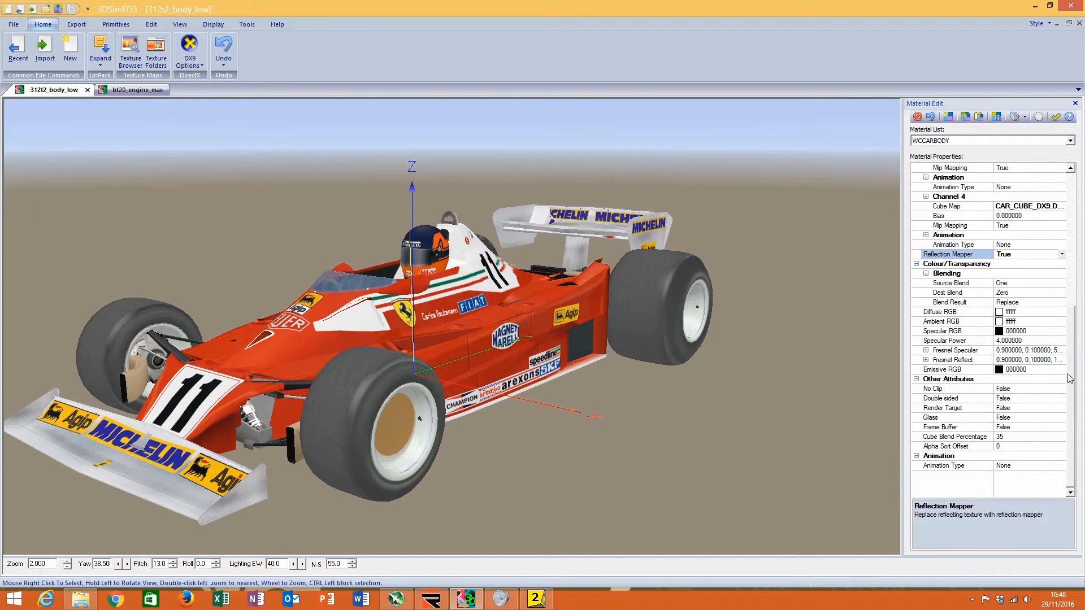
# Step: Examine the bt20_engine_max body material's colour and reflection settings, turn off its green highlight and inspect the bodywork up close
pyautogui.click(164, 90)
pyautogui.moveTo(1073, 299); pyautogui.dragTo(1080, 495)
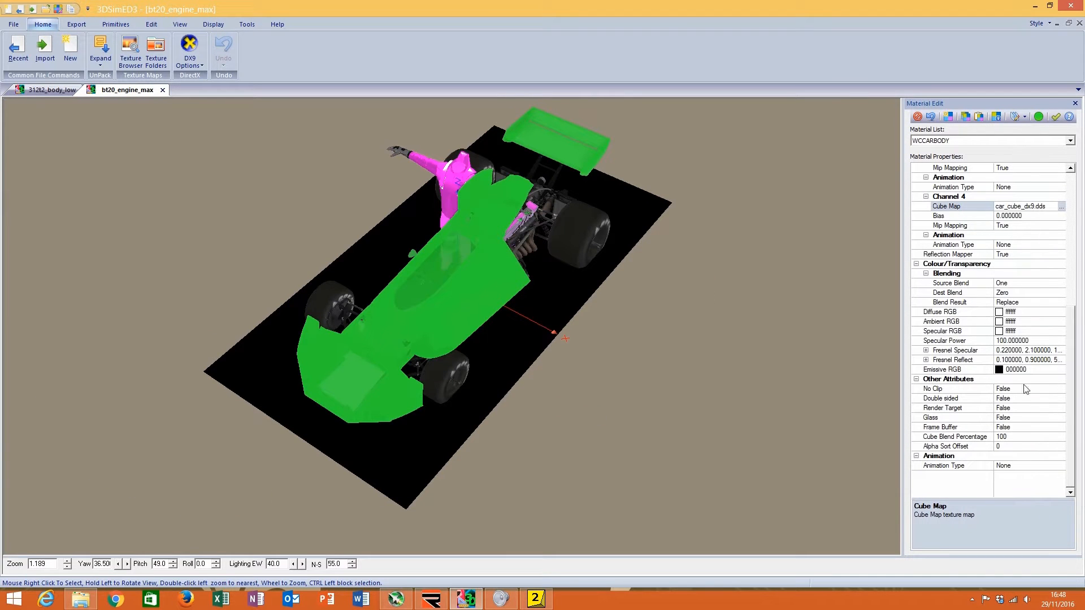
pyautogui.click(1037, 118)
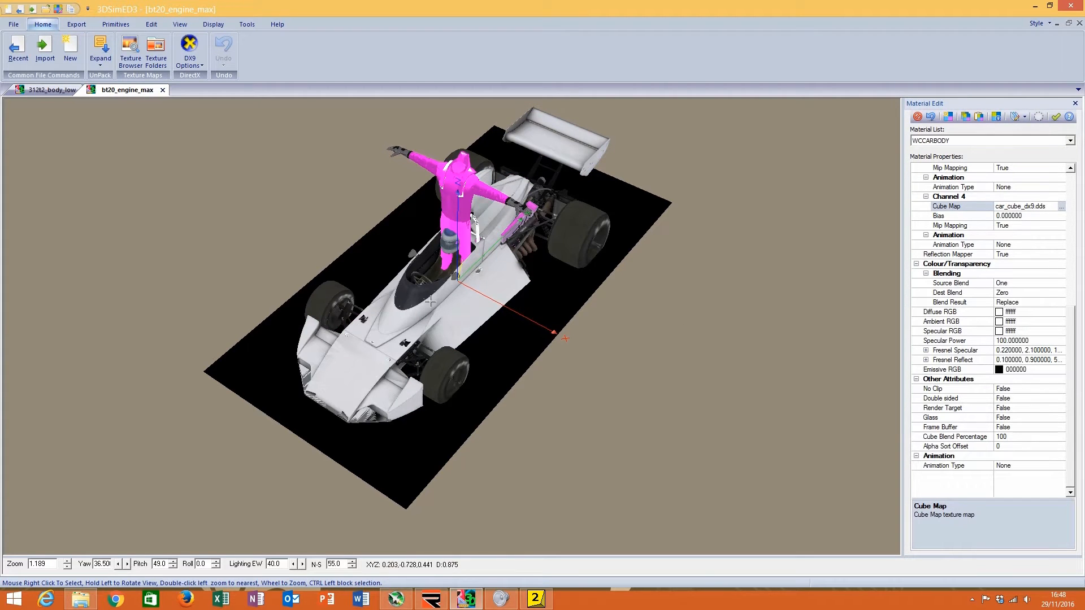
pyautogui.scroll(2, 431, 301)
pyautogui.doubleClick(407, 387)
pyautogui.moveTo(407, 387); pyautogui.dragTo(429, 280)
pyautogui.scroll(5, 409, 346)
pyautogui.scroll(-3, 429, 279)
pyautogui.doubleClick(442, 279)
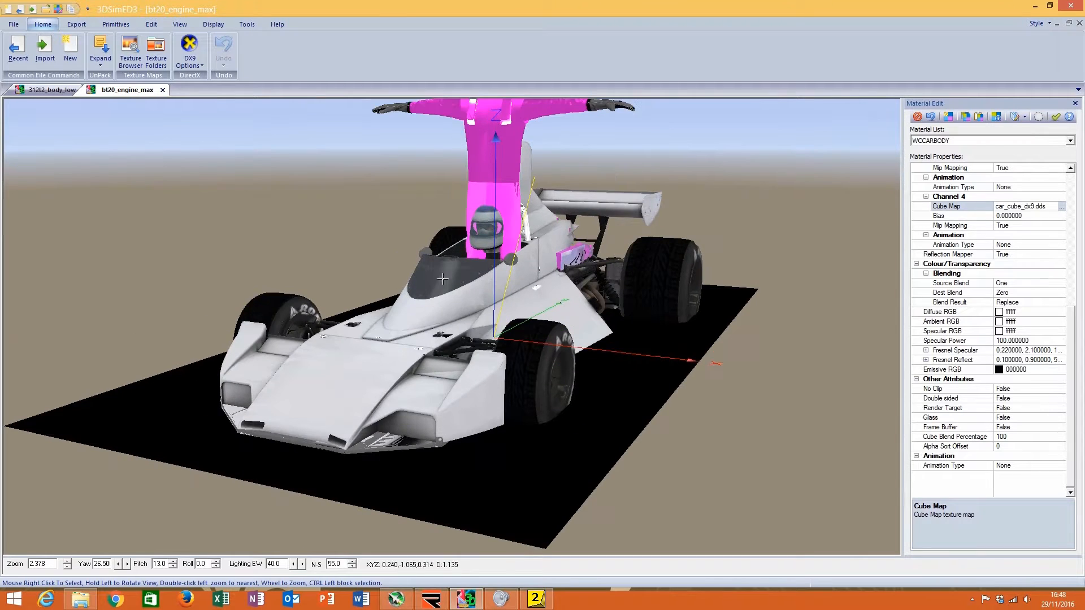
# Step: Return to 312t2_body_low and look over the car and the file assigned as WCCARBODY's primary texture map
pyautogui.click(52, 90)
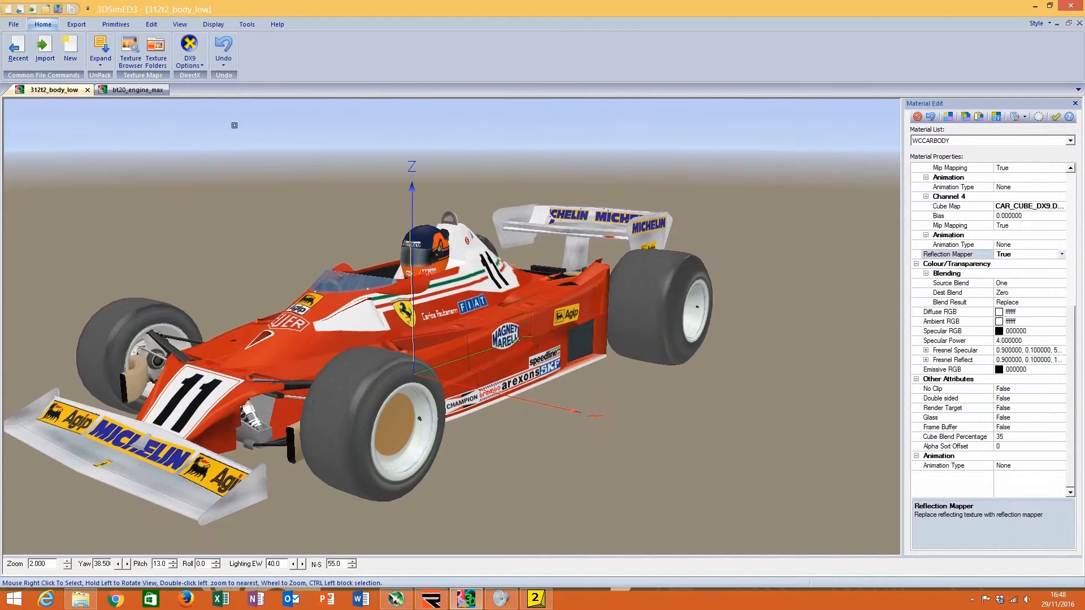
pyautogui.scroll(6, 1068, 260)
pyautogui.scroll(-5, 1050, 265)
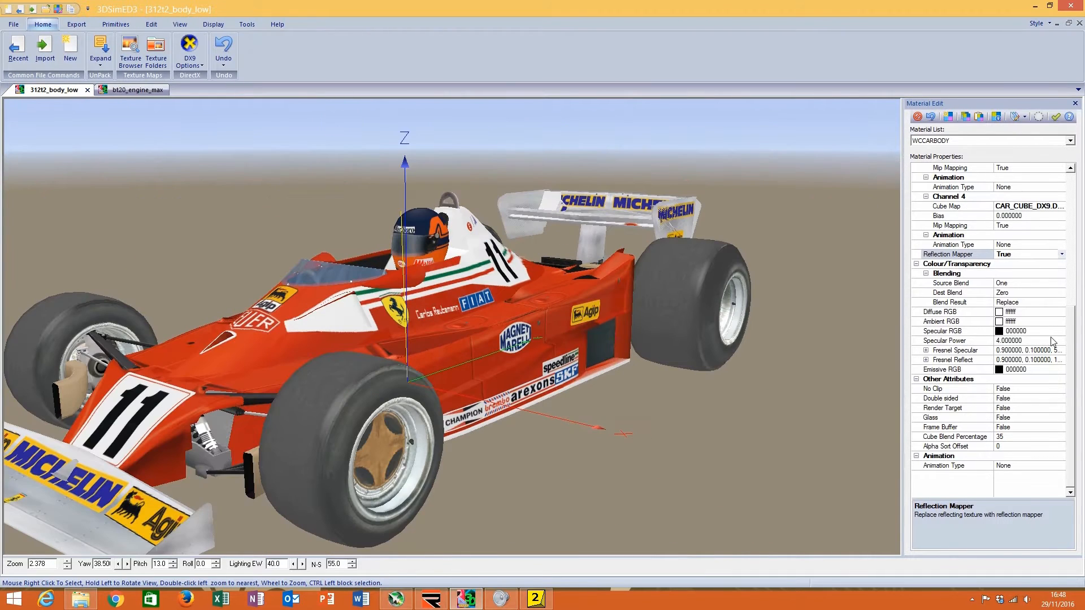
pyautogui.scroll(8, 1072, 330)
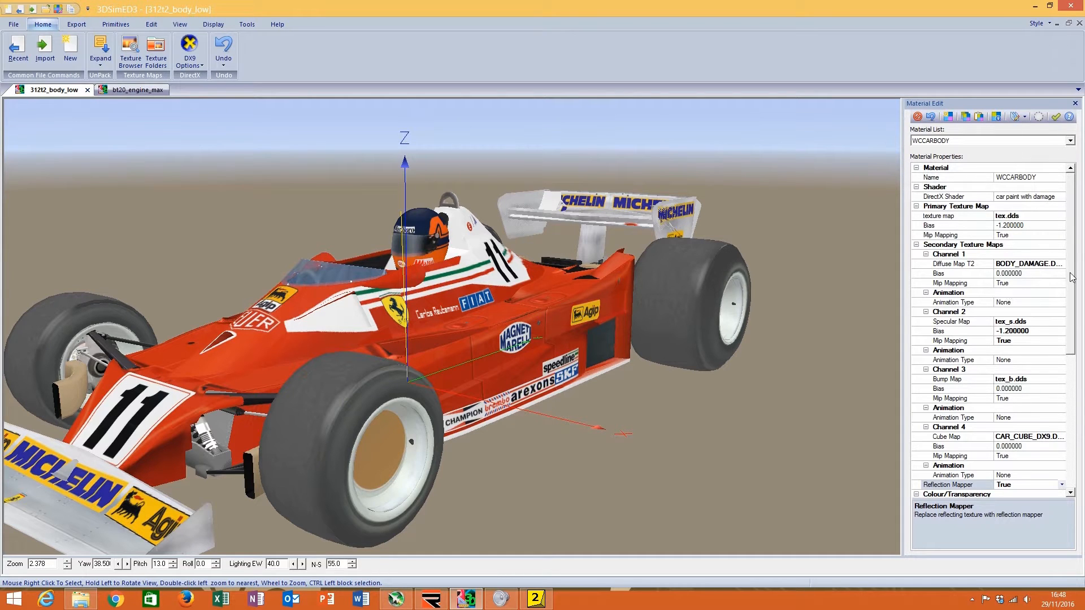
pyautogui.click(1061, 217)
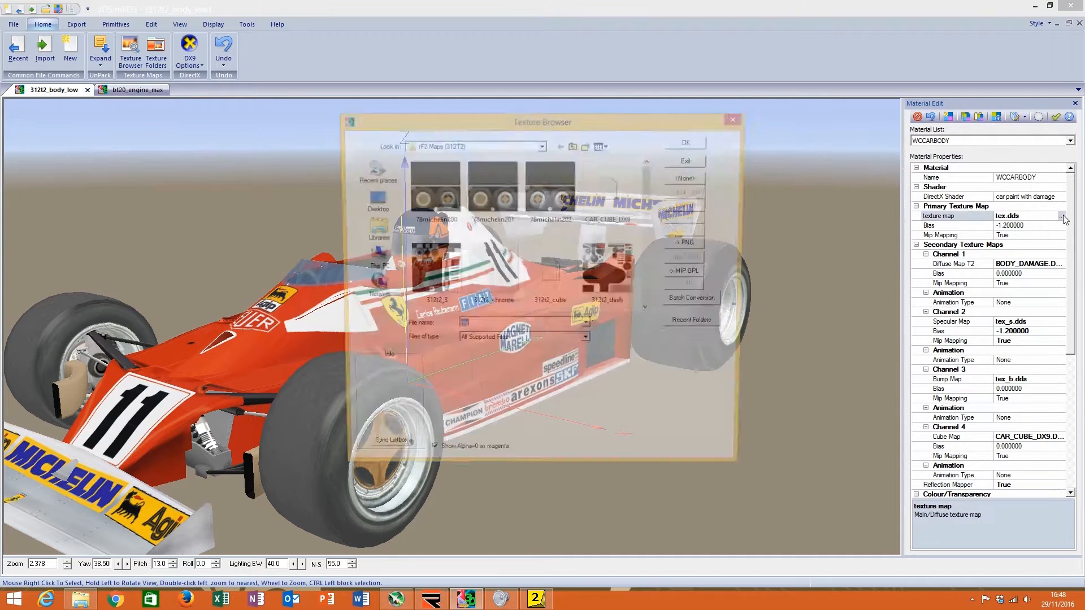
pyautogui.click(694, 141)
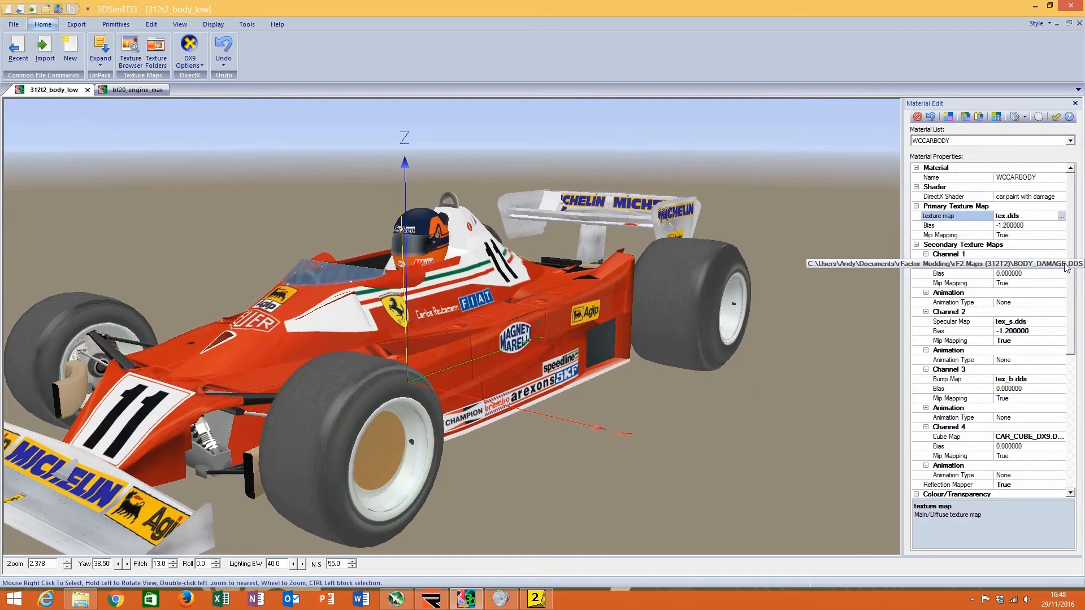
# Step: Review the textures assigned as WCCARBODY's Specular Map, Bump Map and Cube Map in the Texture Browser, keeping the assignments
pyautogui.doubleClick(1061, 322)
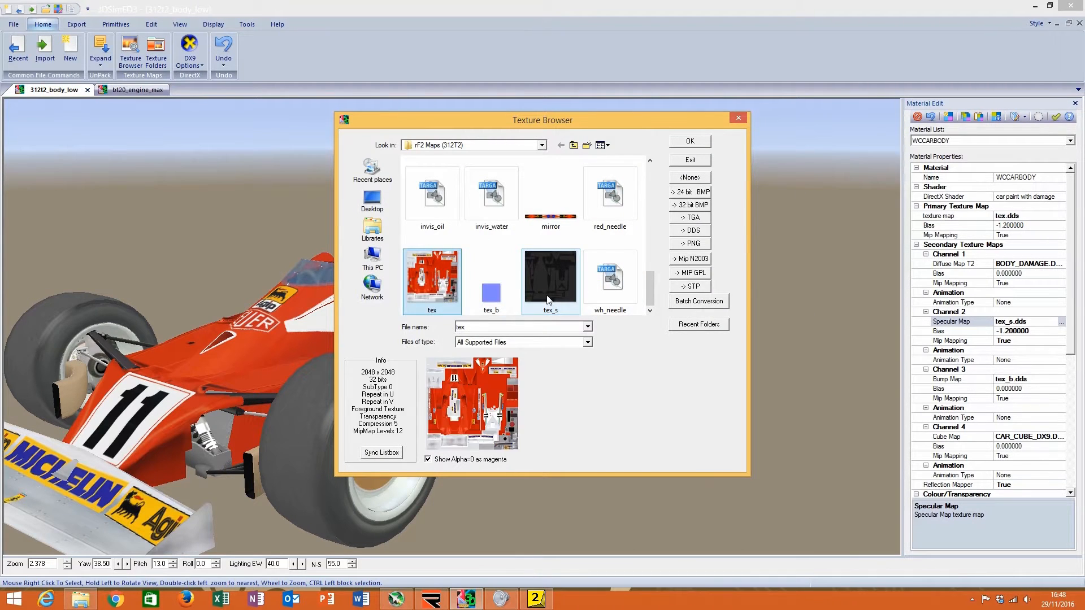
pyautogui.click(440, 288)
pyautogui.click(533, 277)
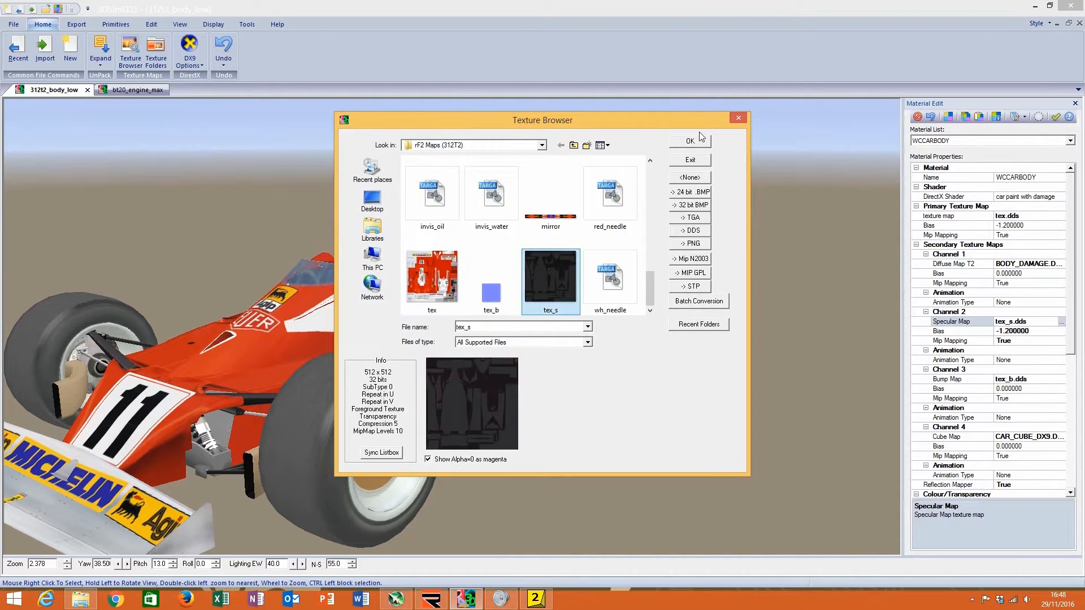
pyautogui.click(737, 118)
pyautogui.click(1061, 380)
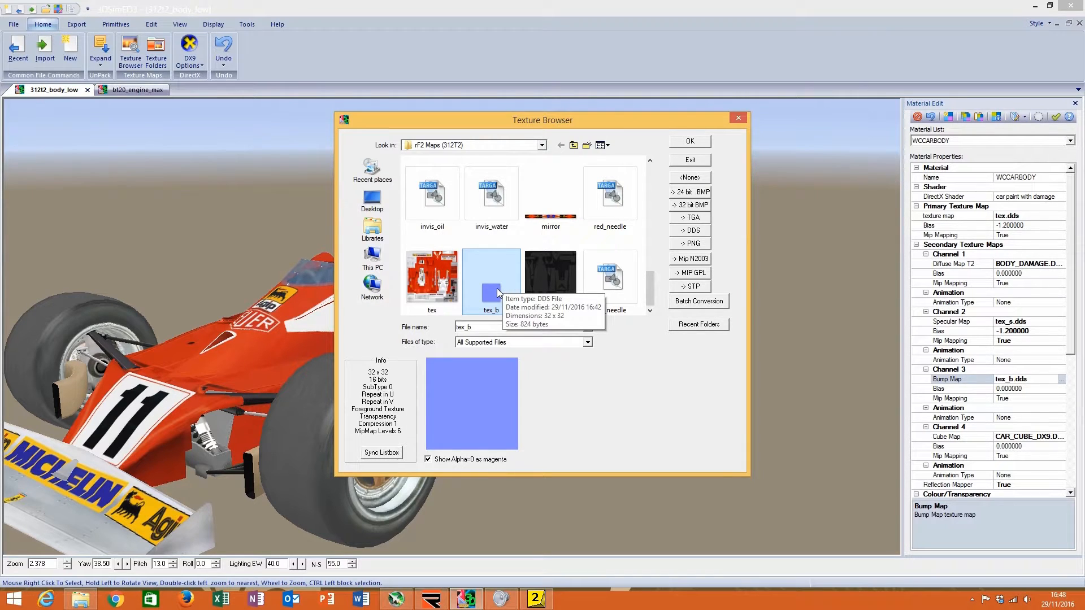
pyautogui.click(740, 117)
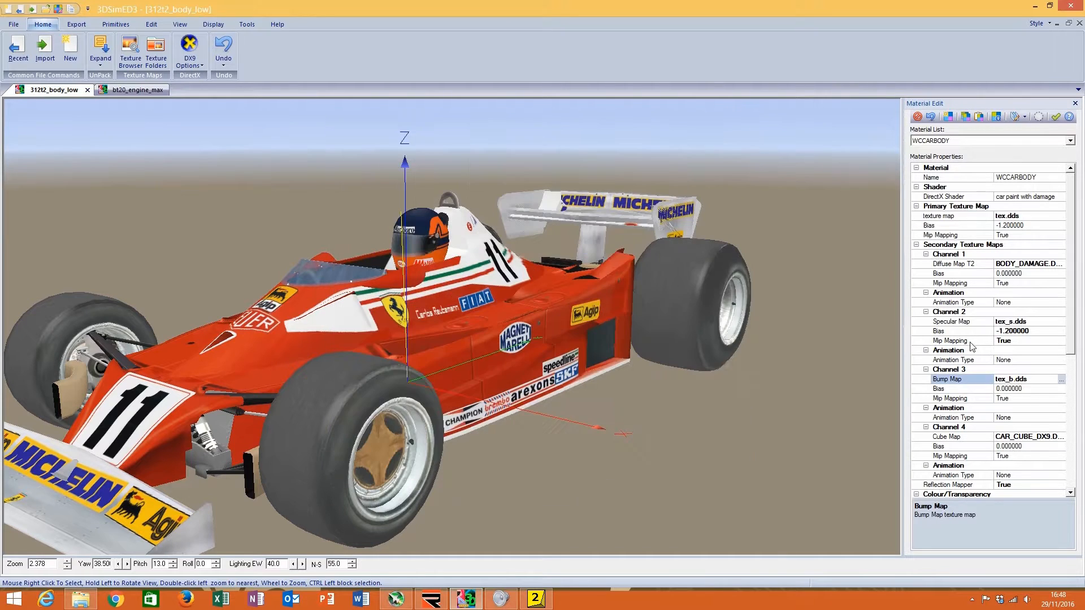
pyautogui.click(1061, 437)
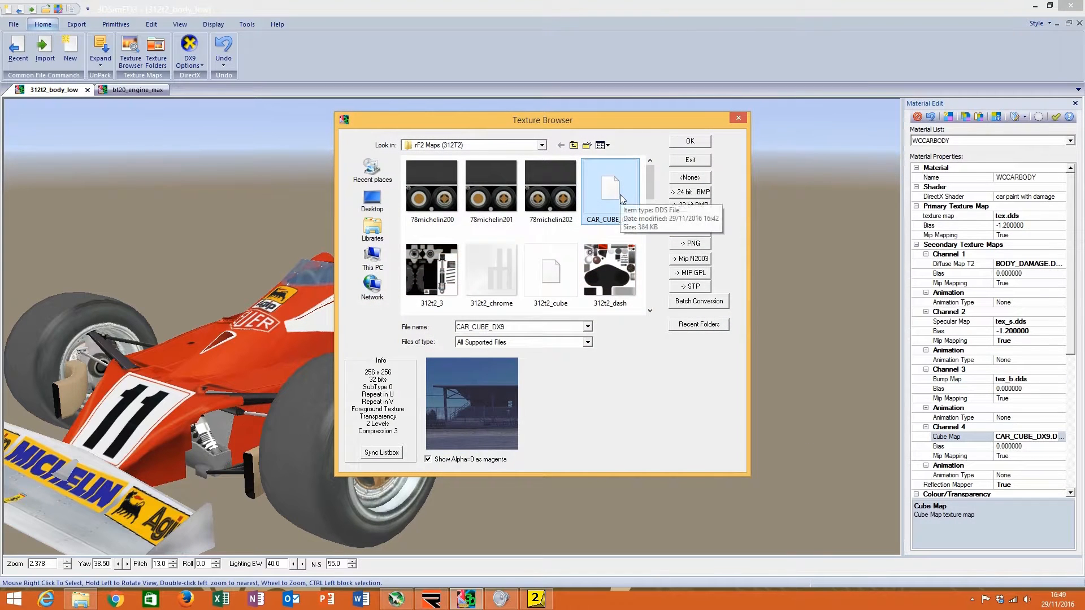
pyautogui.click(739, 118)
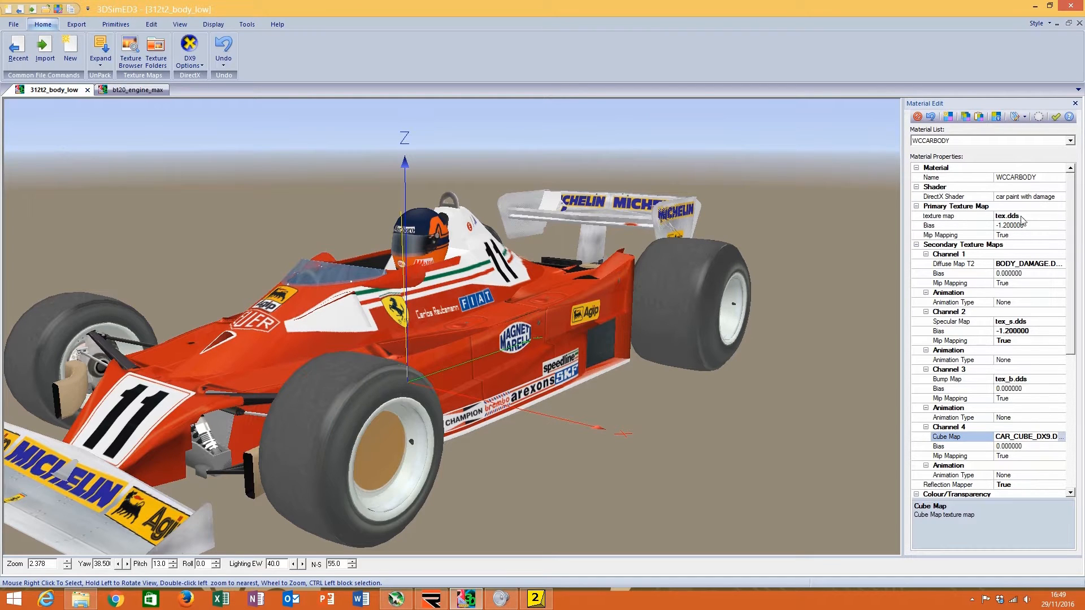
# Step: Compare WCCARBODY's Colour/Transparency and other attributes between bt20_engine_max and 312t2_body_low
pyautogui.click(134, 91)
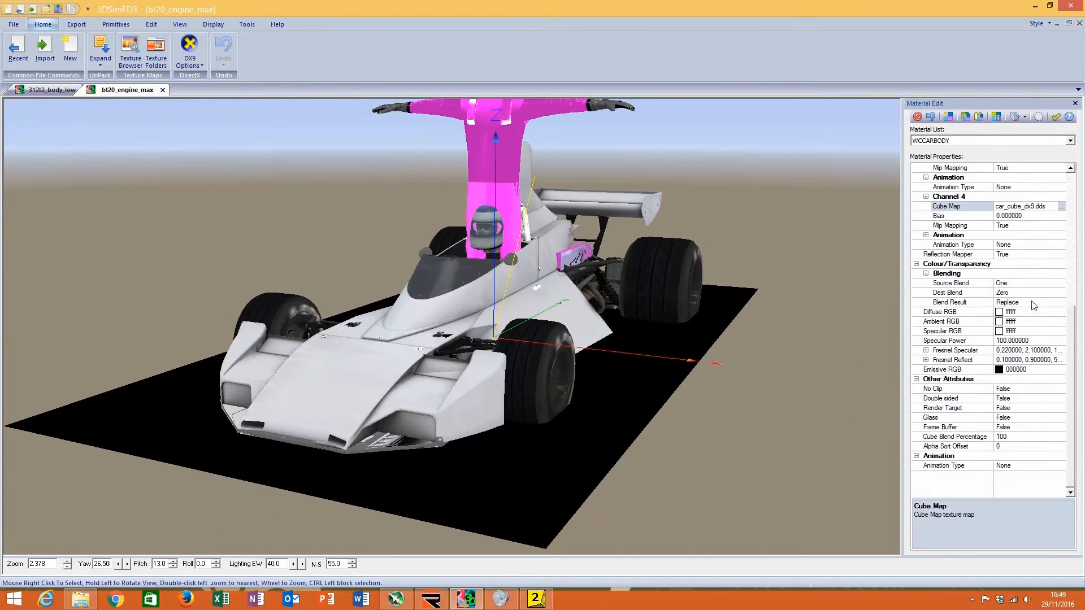
pyautogui.moveTo(1072, 322); pyautogui.dragTo(1077, 369)
pyautogui.click(18, 91)
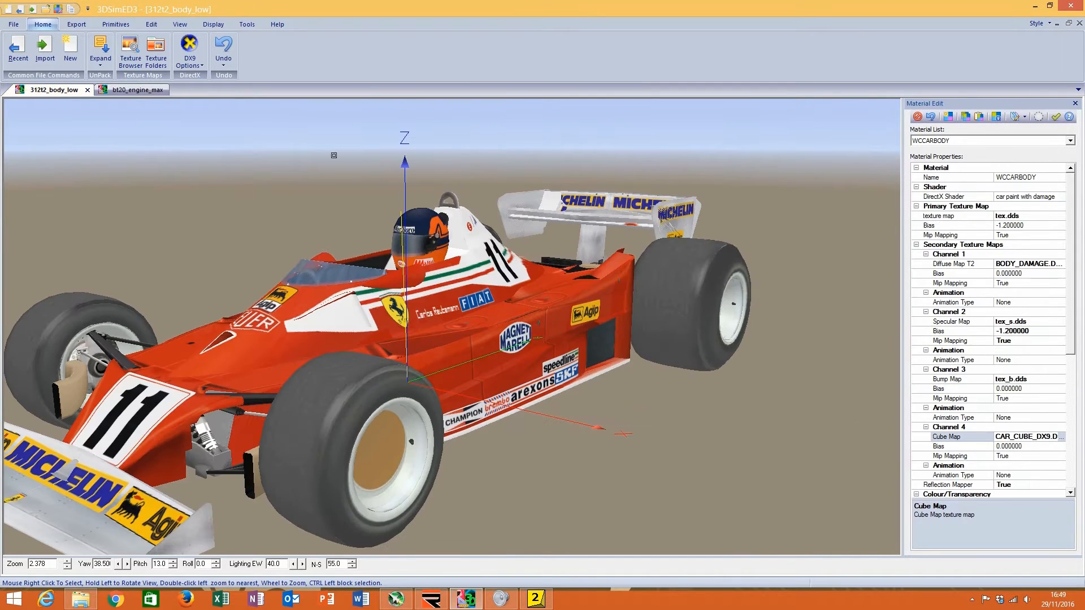
pyautogui.moveTo(1073, 240); pyautogui.dragTo(1074, 387)
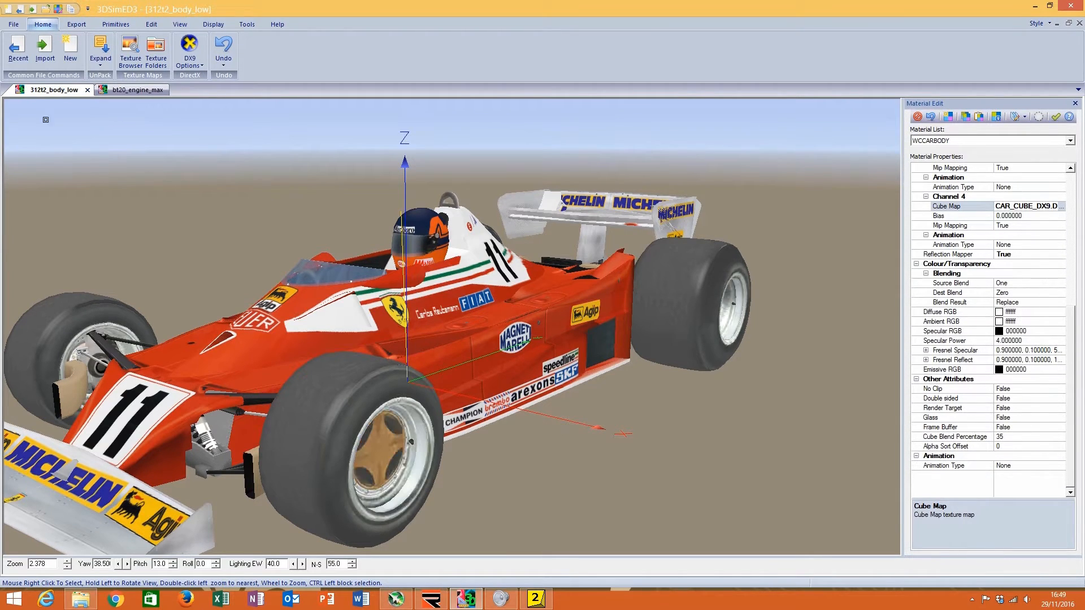
# Step: Try an alpha blending Blend Result on bt20_engine_max's WCCARBODY material and revert the change
pyautogui.click(124, 89)
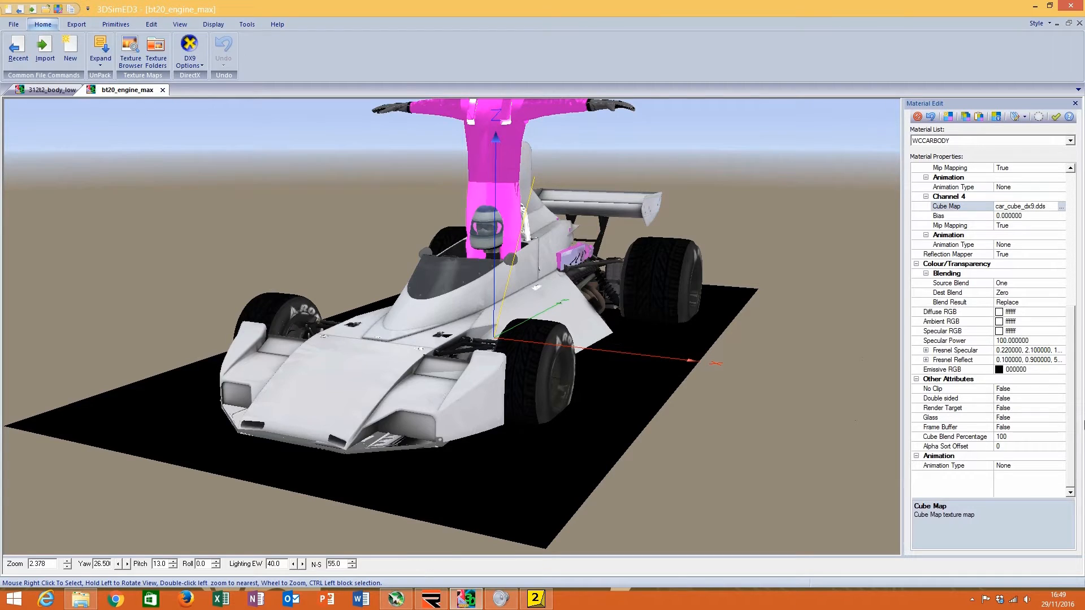
pyautogui.click(1060, 303)
pyautogui.click(1043, 357)
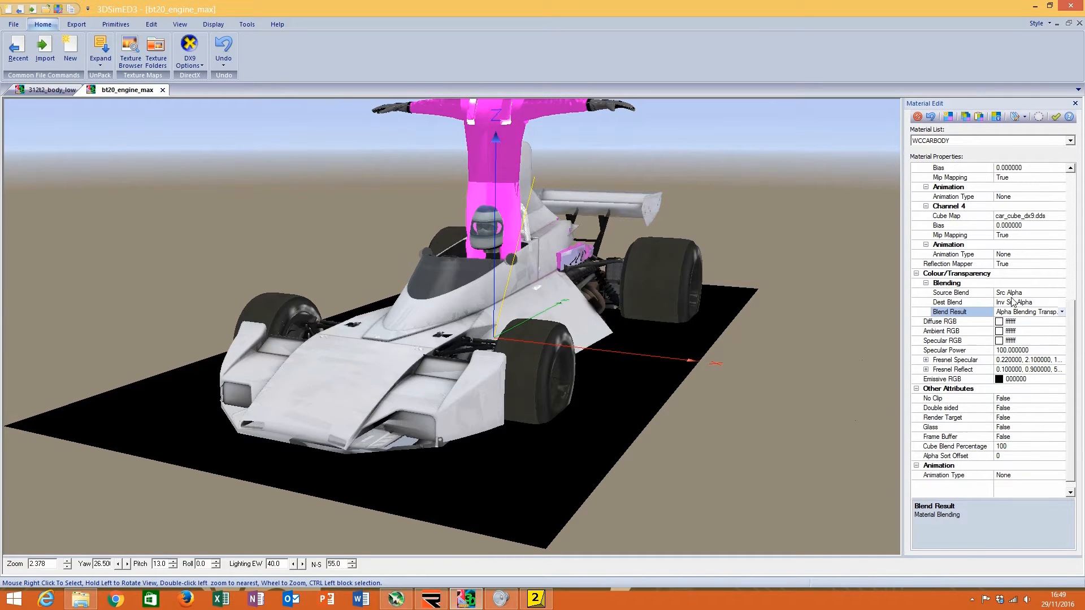
pyautogui.click(930, 117)
pyautogui.moveTo(1075, 297); pyautogui.dragTo(1071, 464)
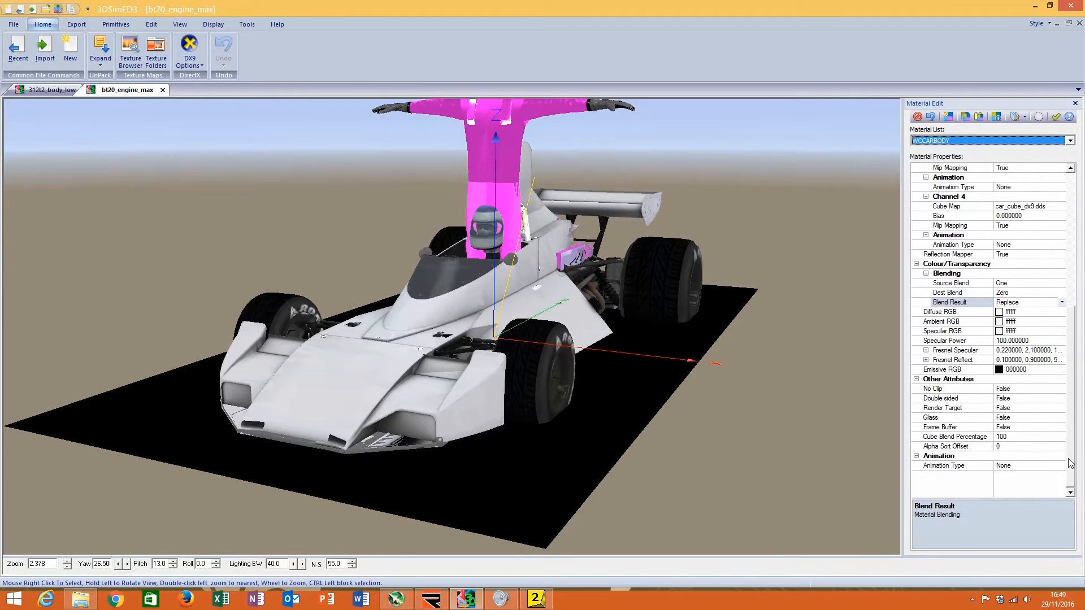
# Step: Compare the Ferrari and Brabham bodywork and their blending and colour settings across the two open models
pyautogui.click(35, 91)
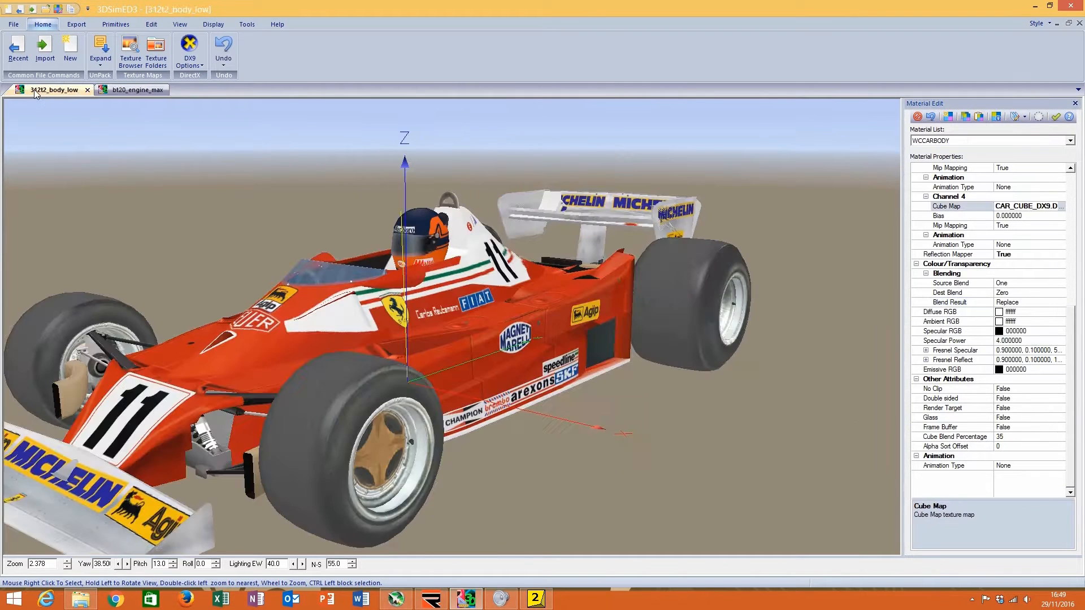
pyautogui.moveTo(289, 345)
pyautogui.mouseDown()
pyautogui.moveTo(299, 337)
pyautogui.moveTo(283, 346)
pyautogui.mouseUp()
pyautogui.scroll(-2, 299, 336)
pyautogui.click(138, 92)
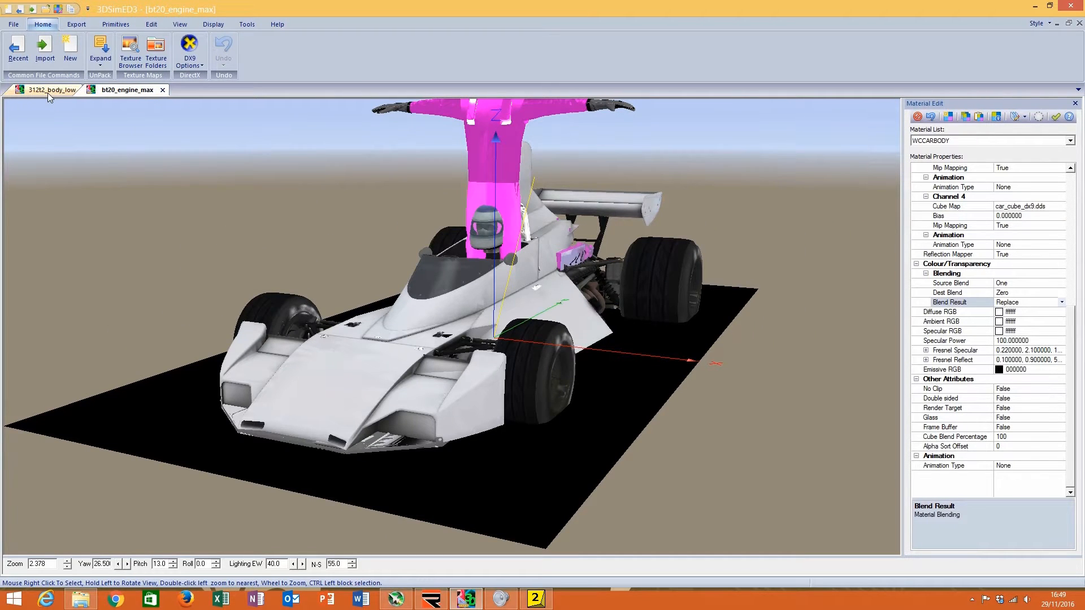
pyautogui.click(47, 93)
pyautogui.click(140, 91)
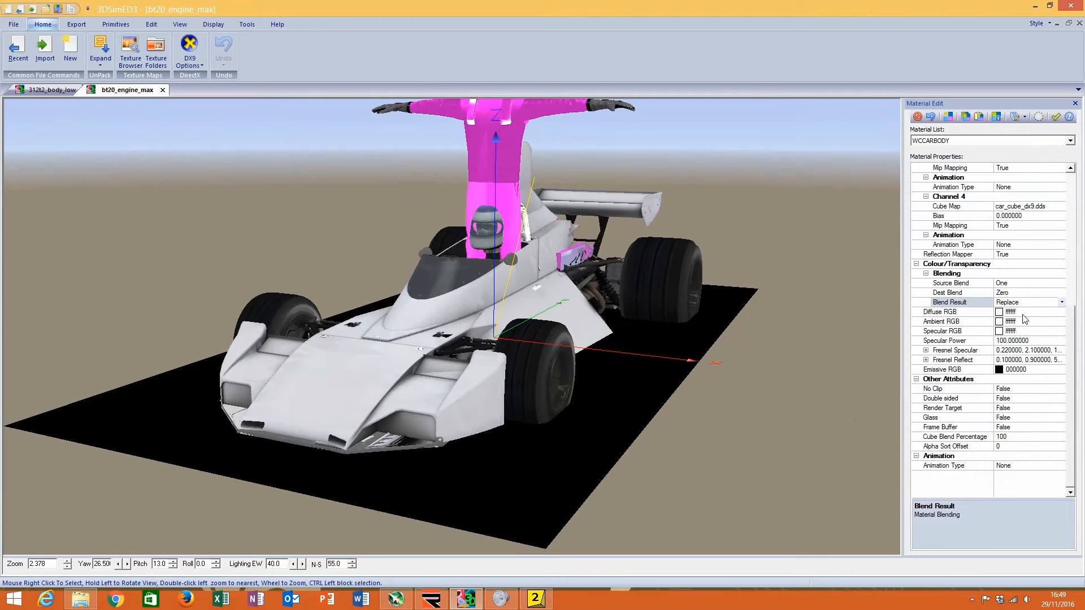
# Step: Try Diffuse RGB 800000 and Ambient RGB 808000 on bt20_engine_max's WCCARBODY material
pyautogui.click(953, 312)
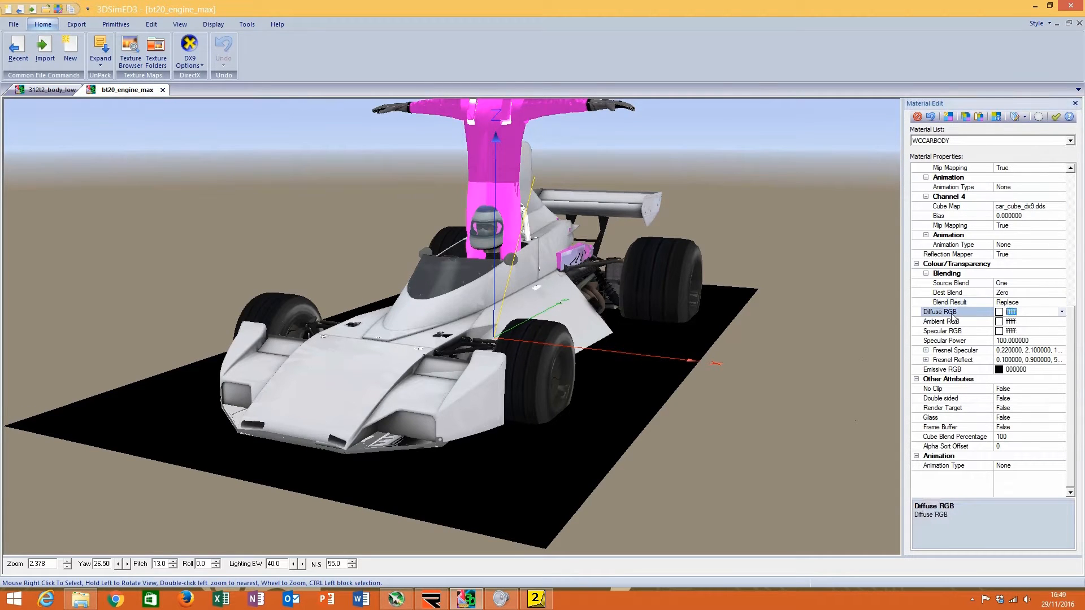
pyautogui.click(1063, 311)
pyautogui.click(1013, 341)
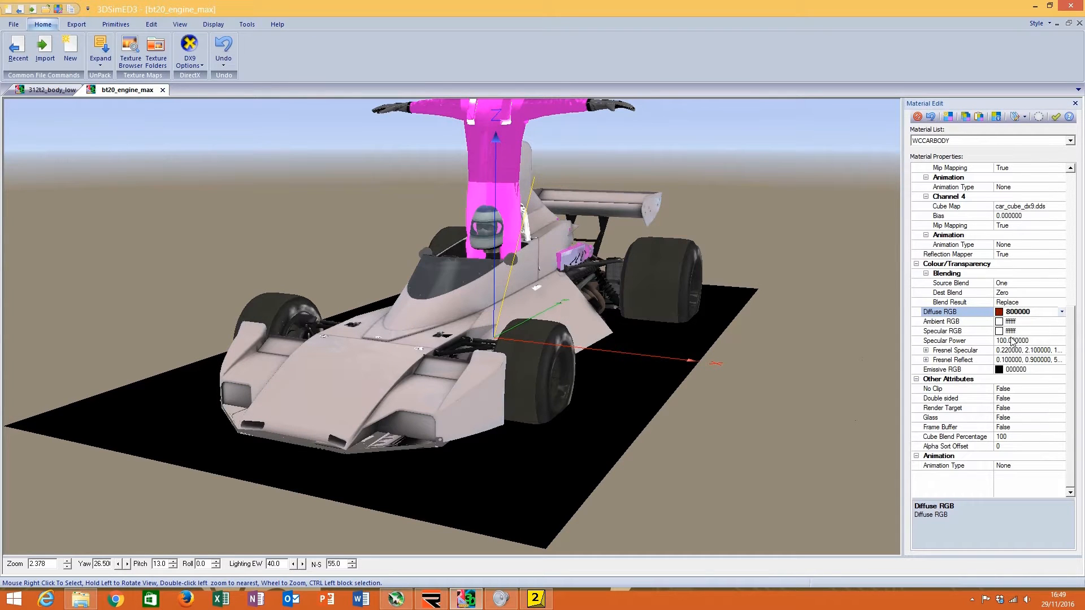
pyautogui.click(1049, 322)
pyautogui.click(1063, 321)
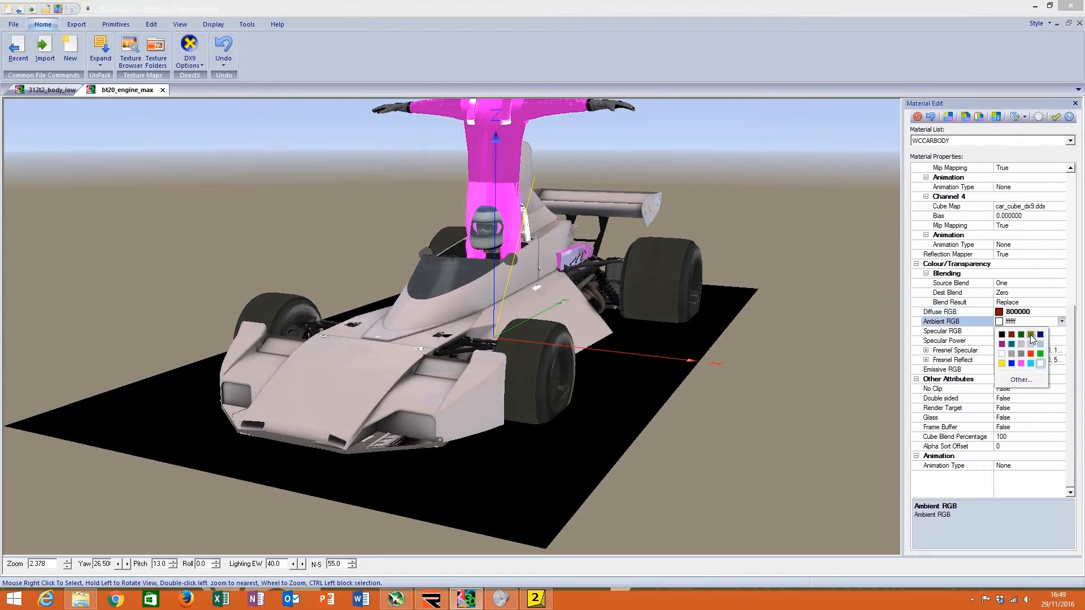
pyautogui.click(1031, 339)
# Step: Restore WCCARBODY's Ambient RGB and Diffuse RGB to white (ffffff) in bt20_engine_max, trying the Default diffuse colour first
pyautogui.click(1062, 312)
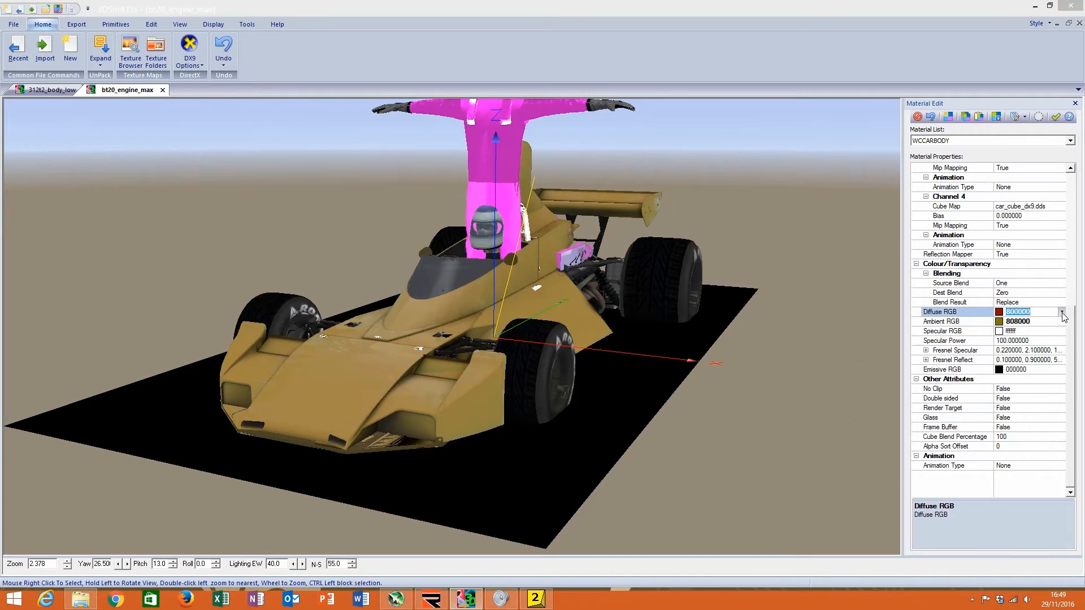
pyautogui.click(1062, 312)
pyautogui.click(1017, 331)
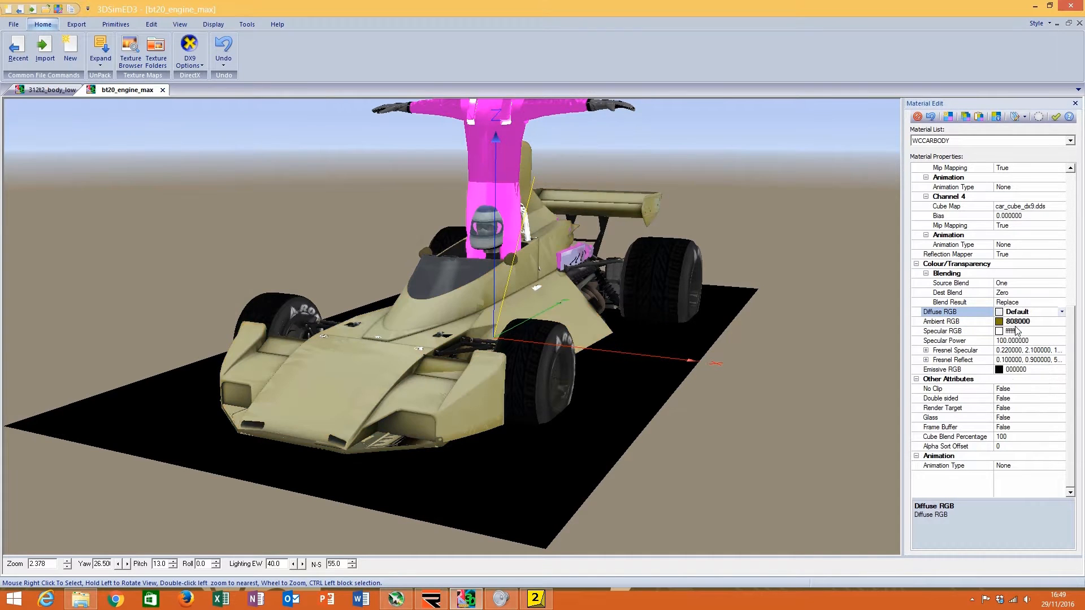
pyautogui.click(1062, 322)
pyautogui.click(1062, 322)
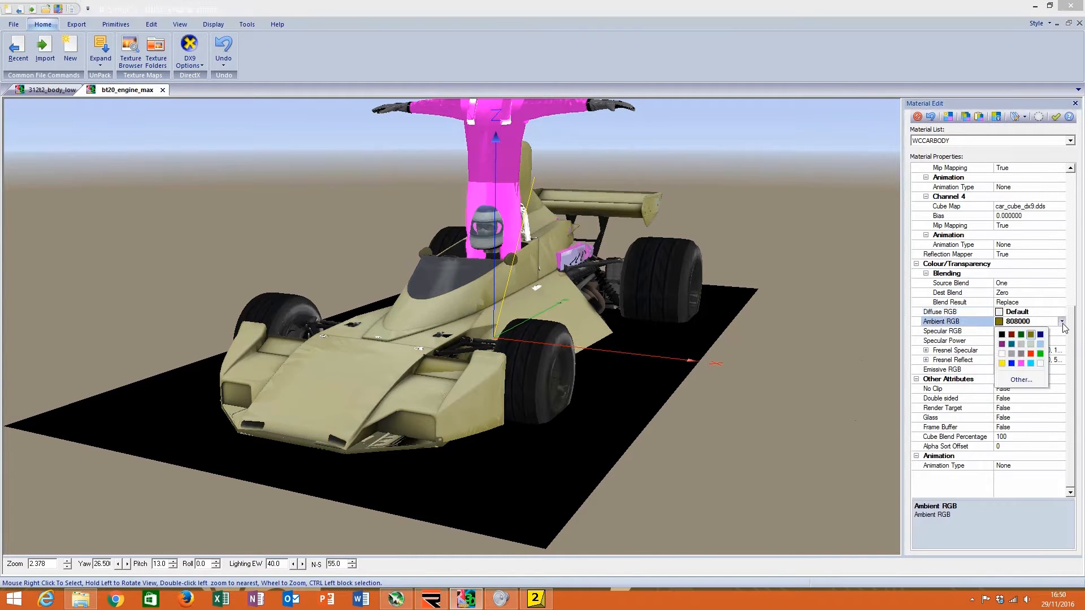
pyautogui.click(1040, 364)
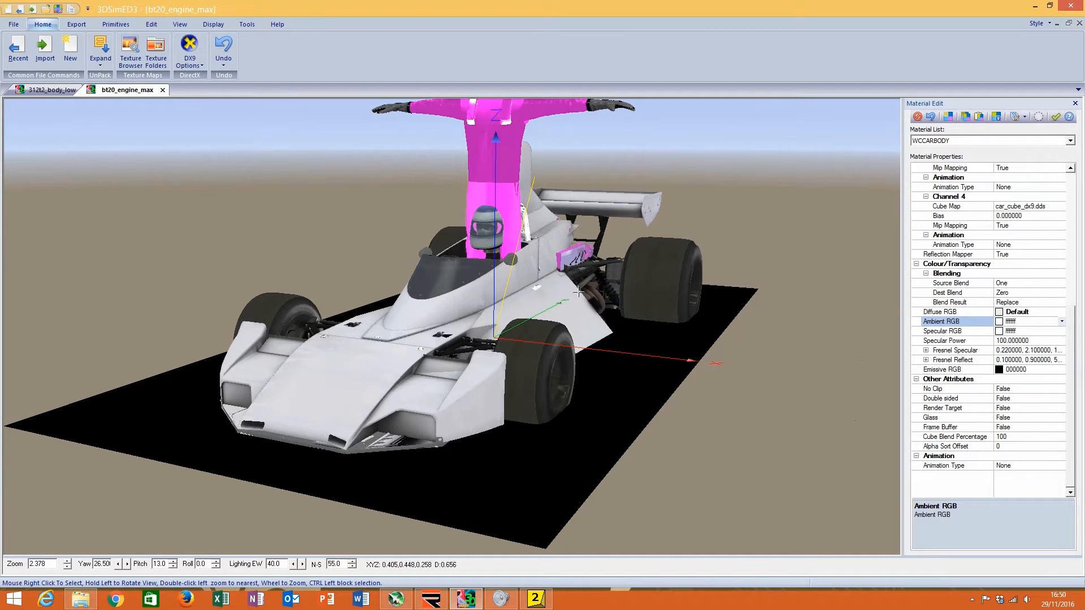
pyautogui.click(1062, 312)
pyautogui.click(1062, 312)
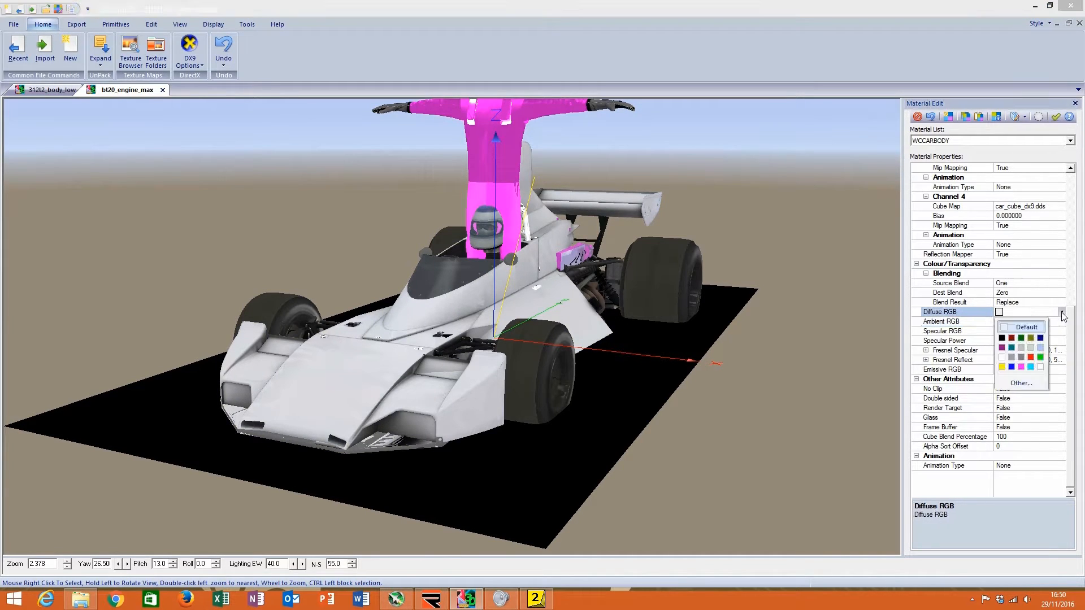
pyautogui.click(1041, 366)
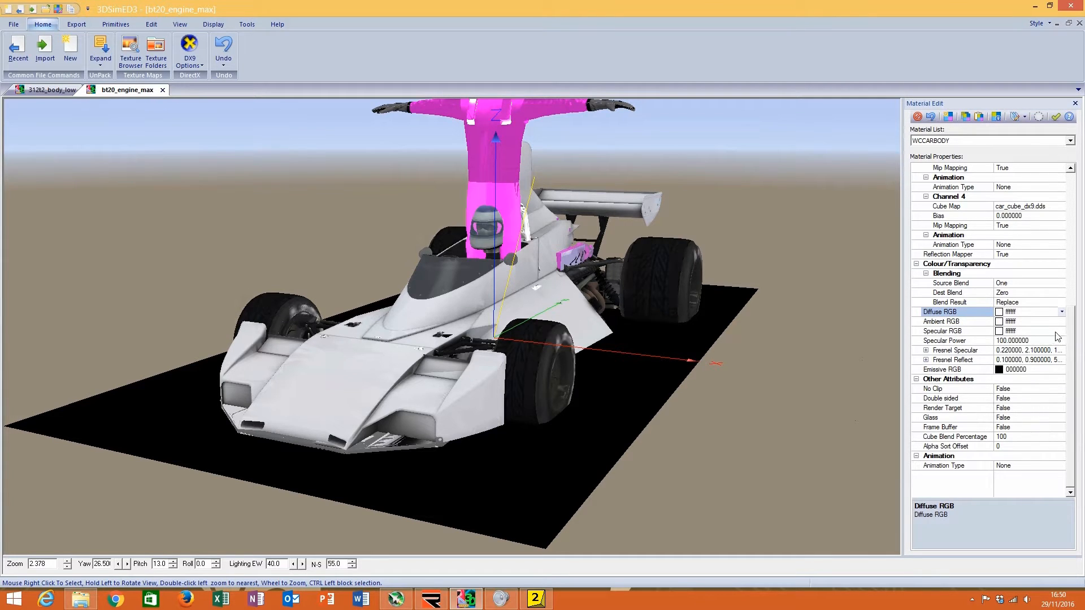
# Step: Set the Specular RGB of WCCARBODY in 312t2_body_low to f2f2f2
pyautogui.click(51, 90)
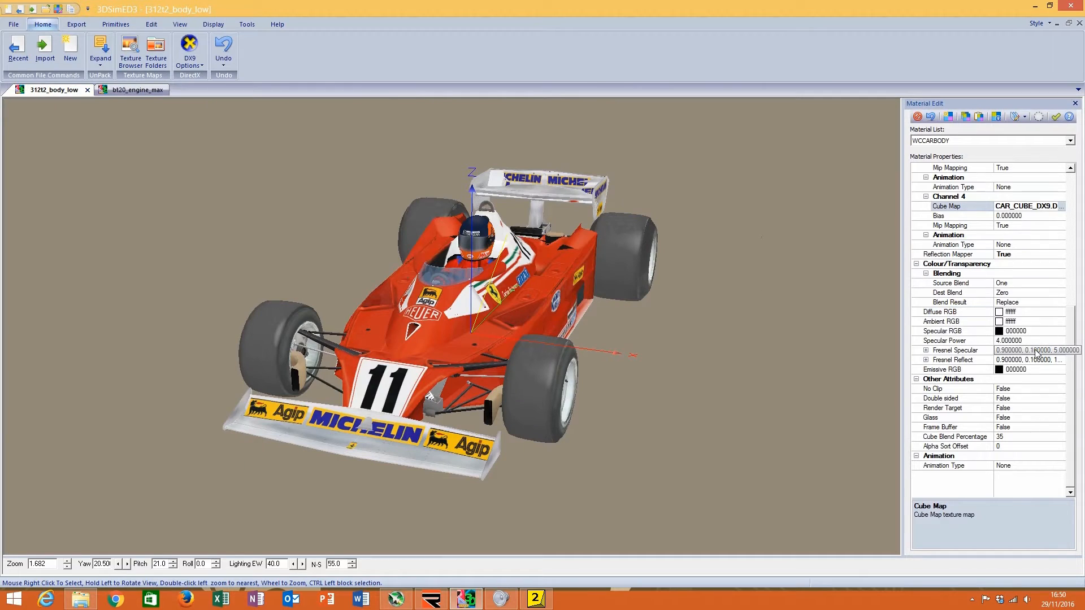
pyautogui.click(1032, 332)
pyautogui.write('f2f2f2')
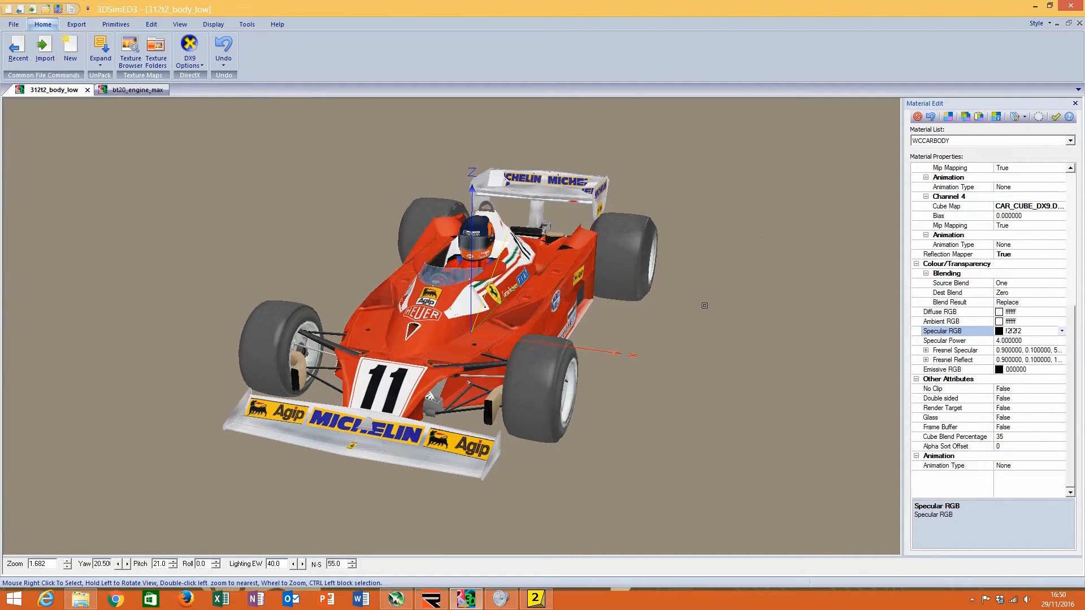
pyautogui.press('Return')
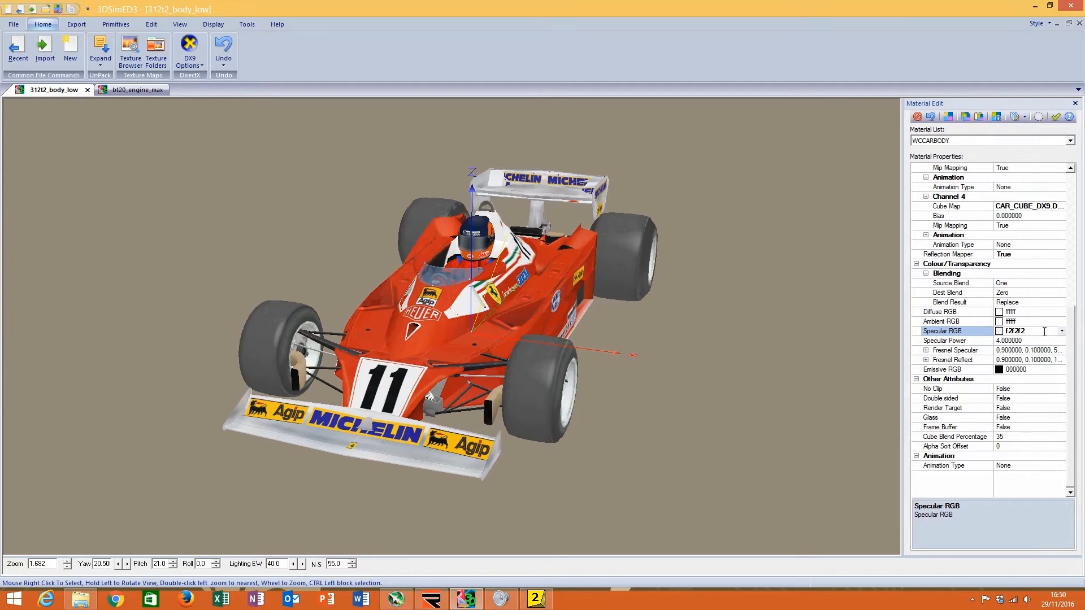
# Step: Try white (ffffff) as the Ferrari WCCARBODY's Specular RGB and re-enter f2f2f2
pyautogui.click(989, 322)
pyautogui.click(1059, 332)
pyautogui.click(1060, 332)
pyautogui.click(1041, 374)
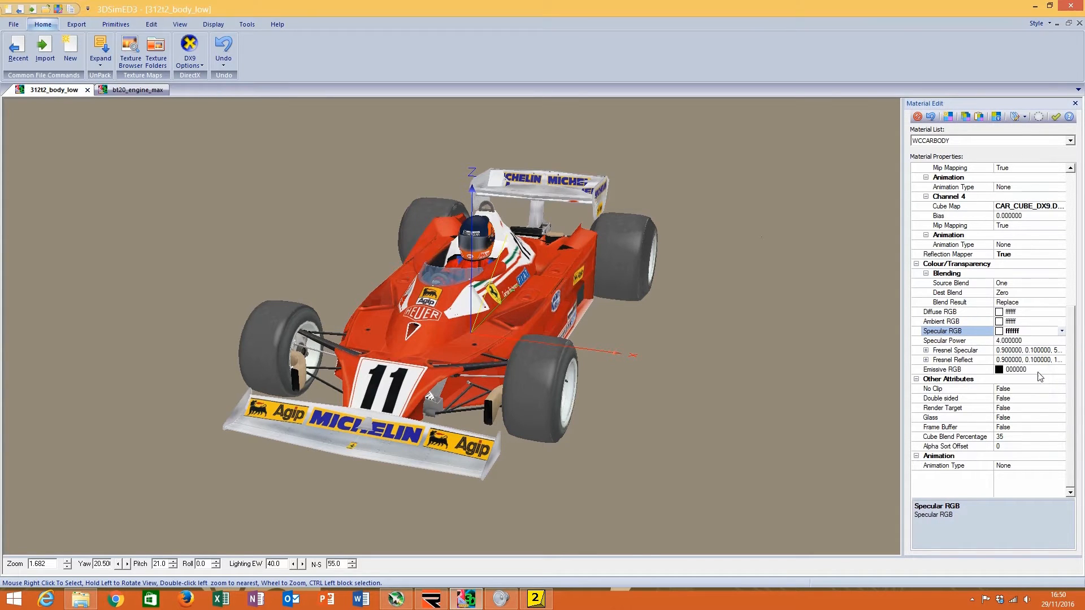
pyautogui.click(1043, 329)
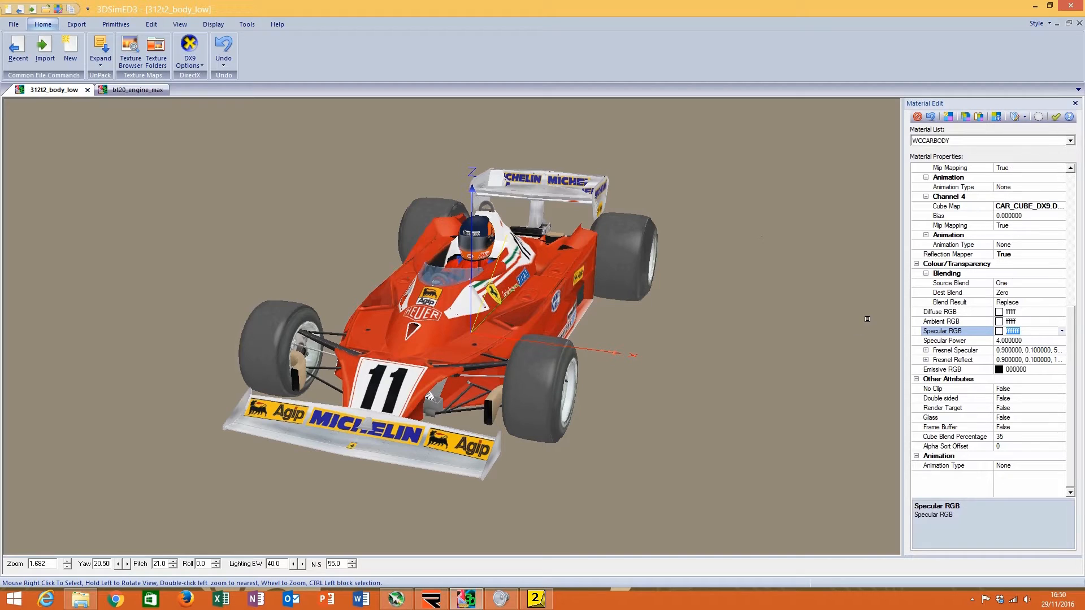
pyautogui.write('f2f2')
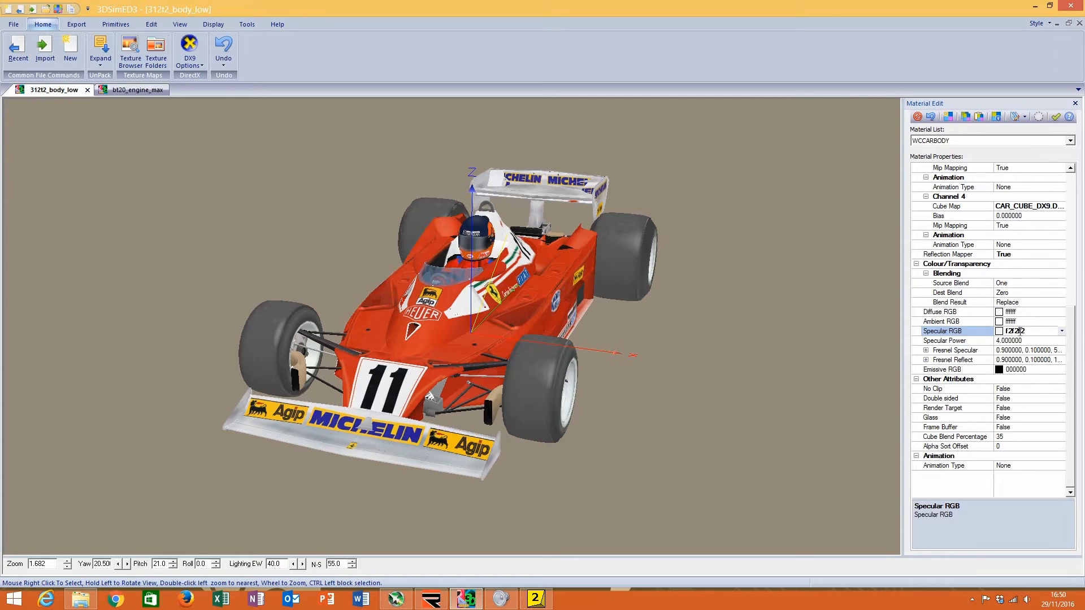
# Step: Set the Ferrari WCCARBODY's Specular RGB to ffffff and, after checking bt20_engine_max, its Specular Power to 100
pyautogui.click(1061, 333)
pyautogui.click(1046, 372)
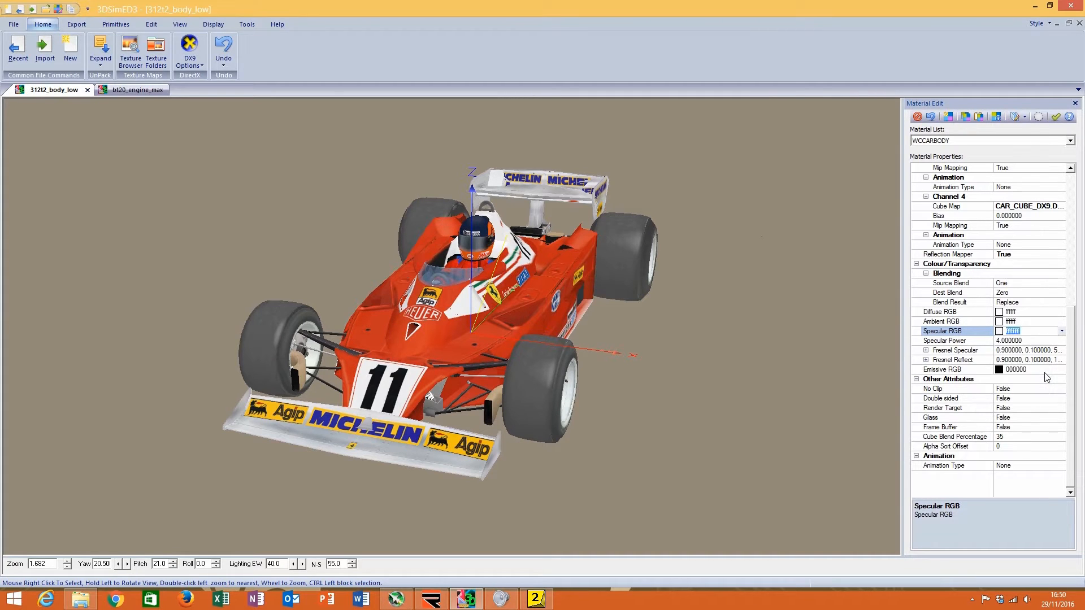
pyautogui.click(135, 90)
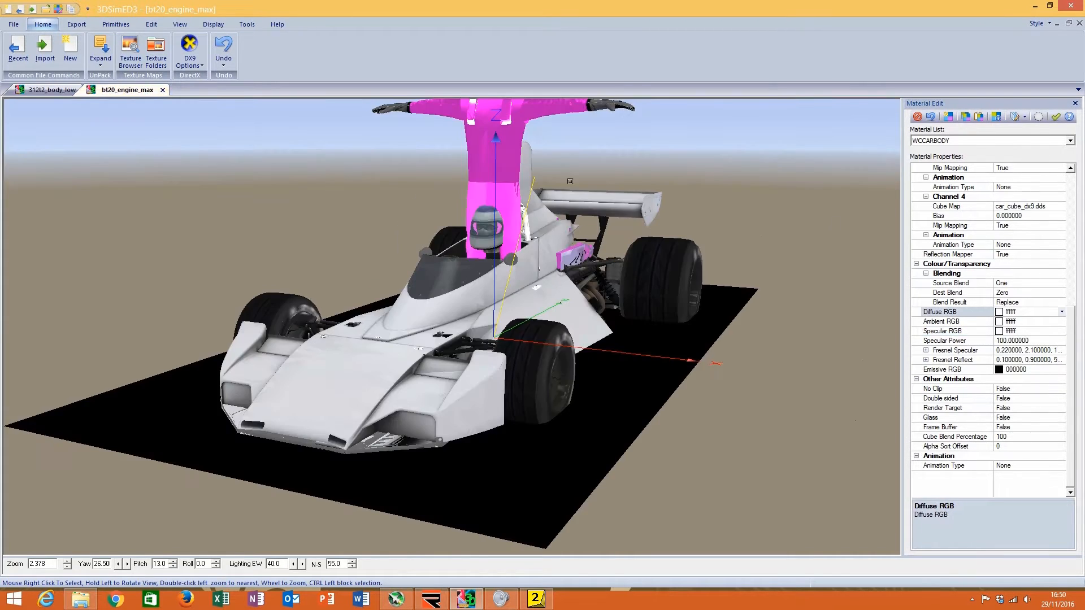
pyautogui.click(35, 90)
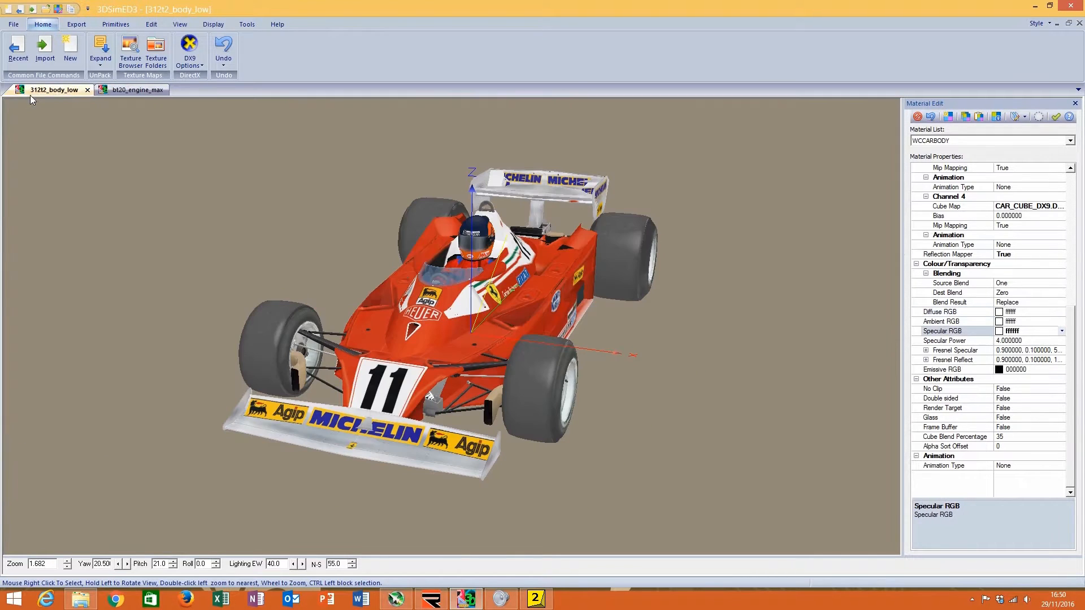
pyautogui.click(1026, 341)
pyautogui.write('1')
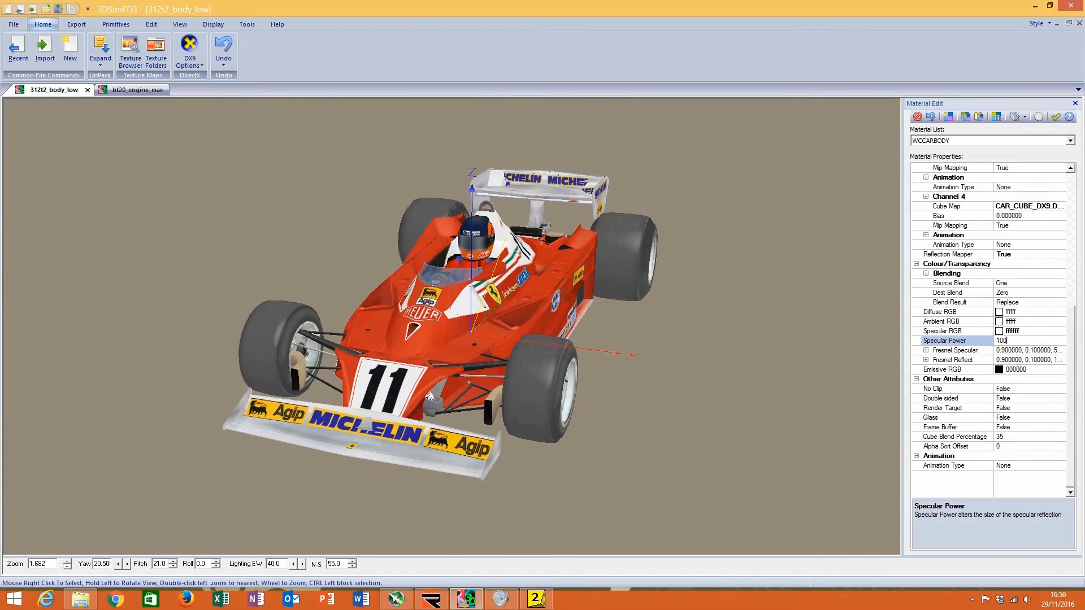
pyautogui.press('Return')
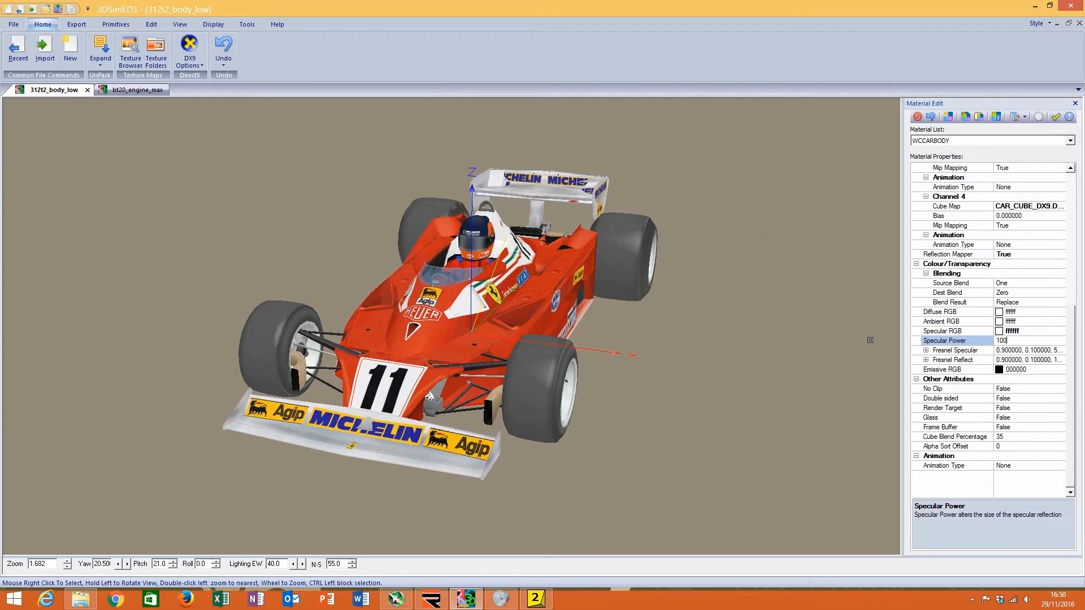
pyautogui.press('Return')
# Step: Compare the Ferrari's side bodywork at Specular Power 4, 100 and 850
pyautogui.scroll(6, 592, 368)
pyautogui.moveTo(592, 369); pyautogui.dragTo(557, 344)
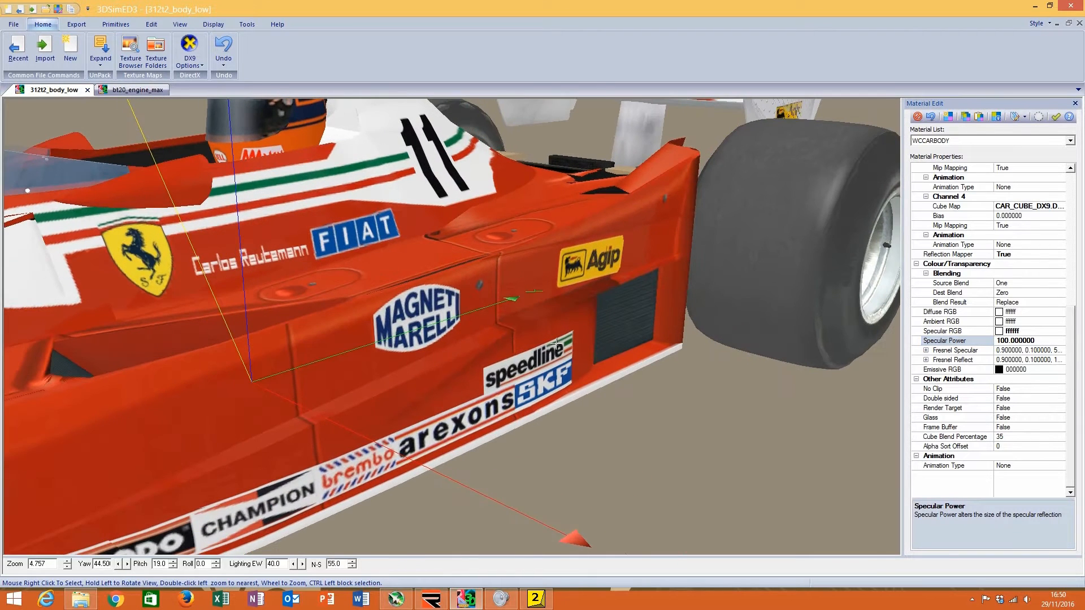
pyautogui.click(1025, 340)
pyautogui.write('4')
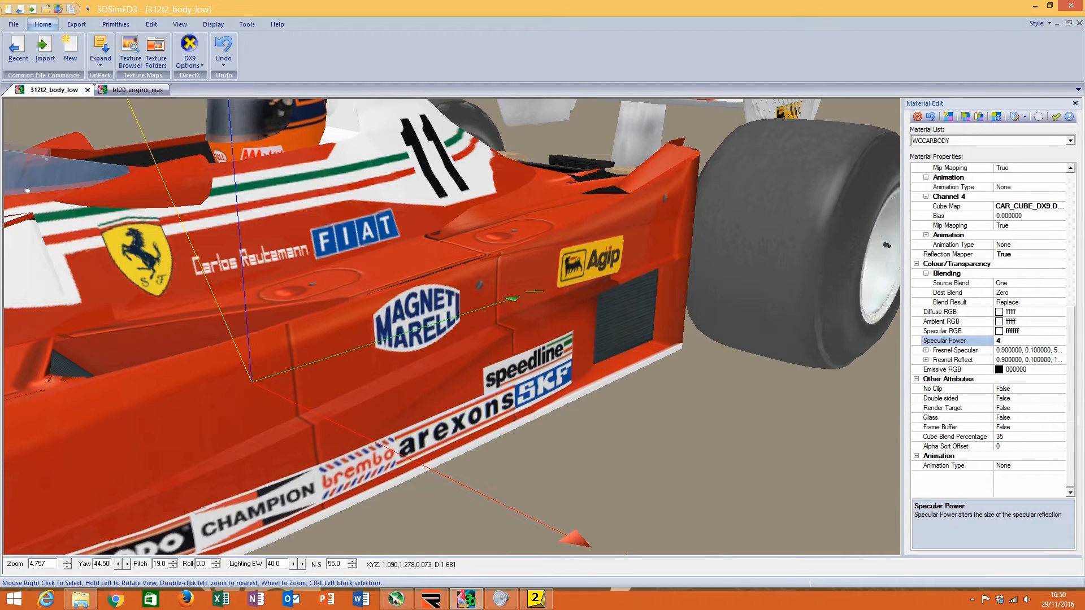
pyautogui.press('Return')
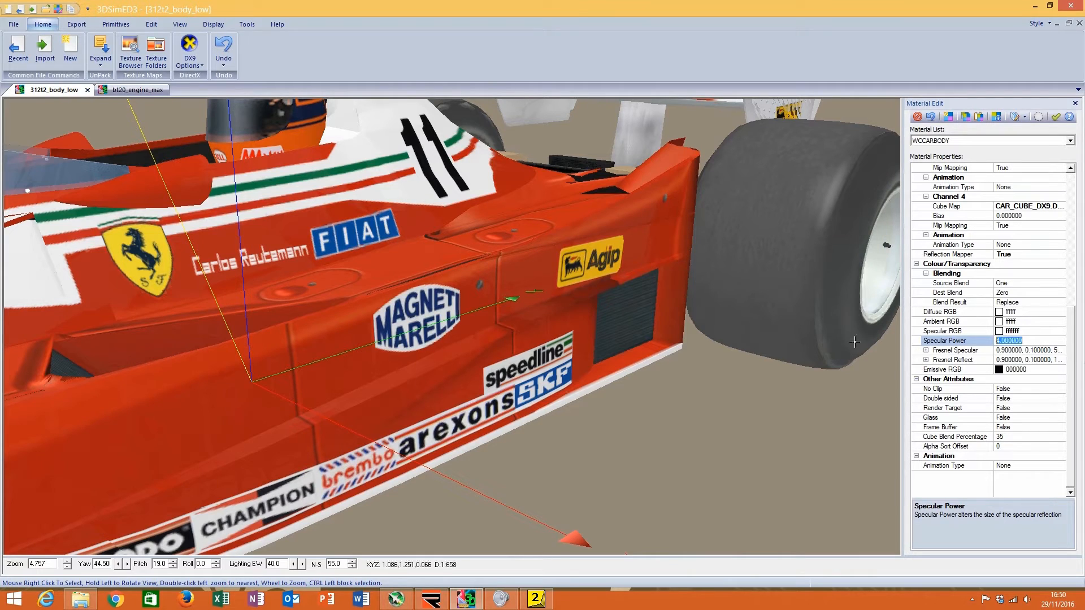
pyautogui.write('100')
pyautogui.press('Return')
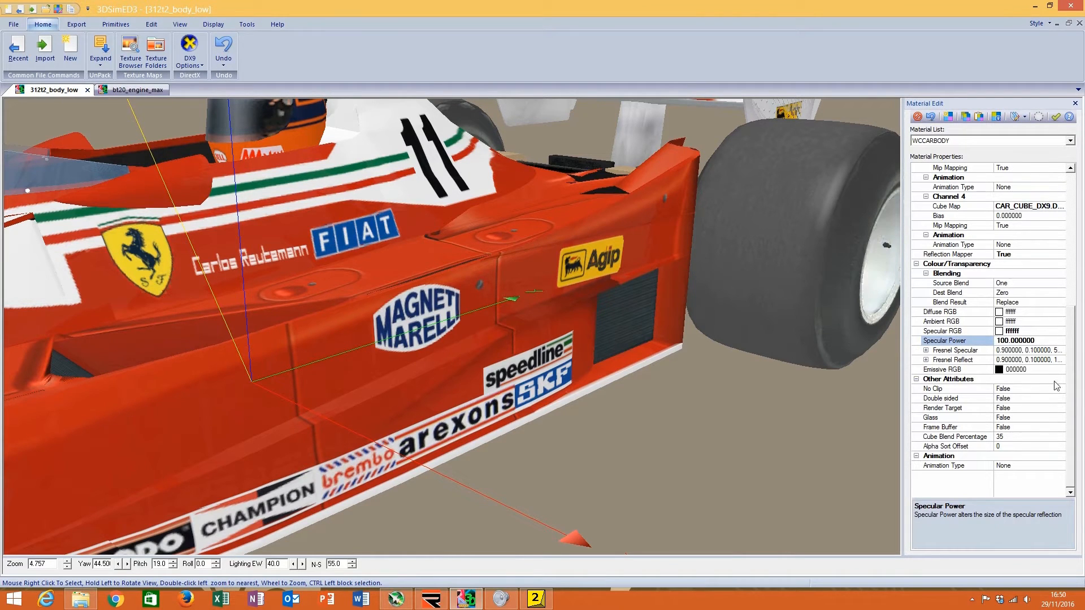
pyautogui.write('850')
pyautogui.press('Return')
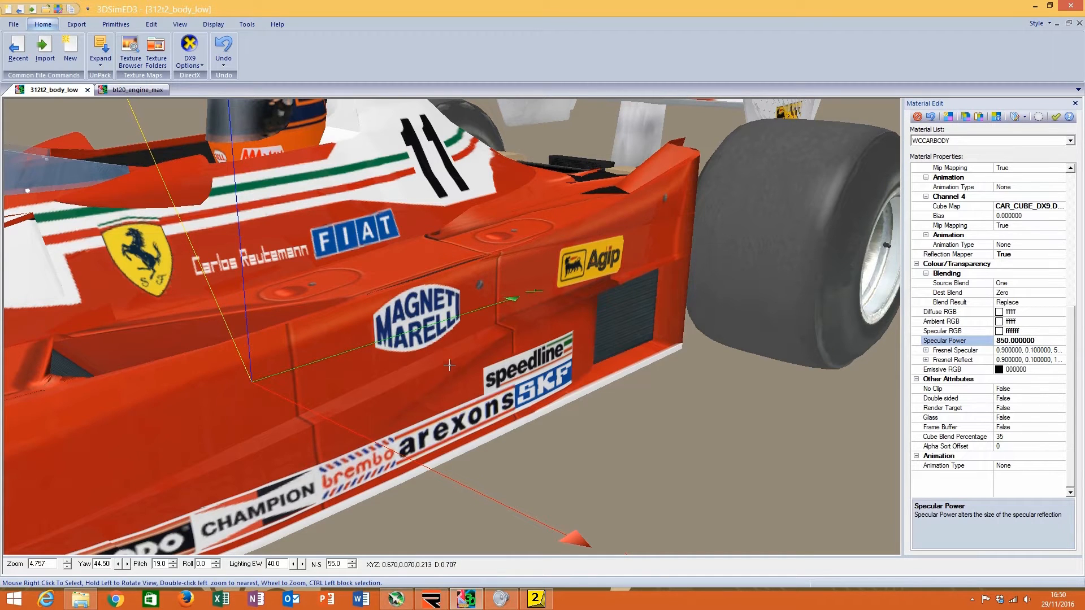
# Step: Restore the Ferrari WCCARBODY's Specular Power to 100 after viewing the car from further out
pyautogui.moveTo(450, 363); pyautogui.dragTo(457, 336)
pyautogui.scroll(-4, 436, 344)
pyautogui.moveTo(1041, 340); pyautogui.dragTo(809, 343)
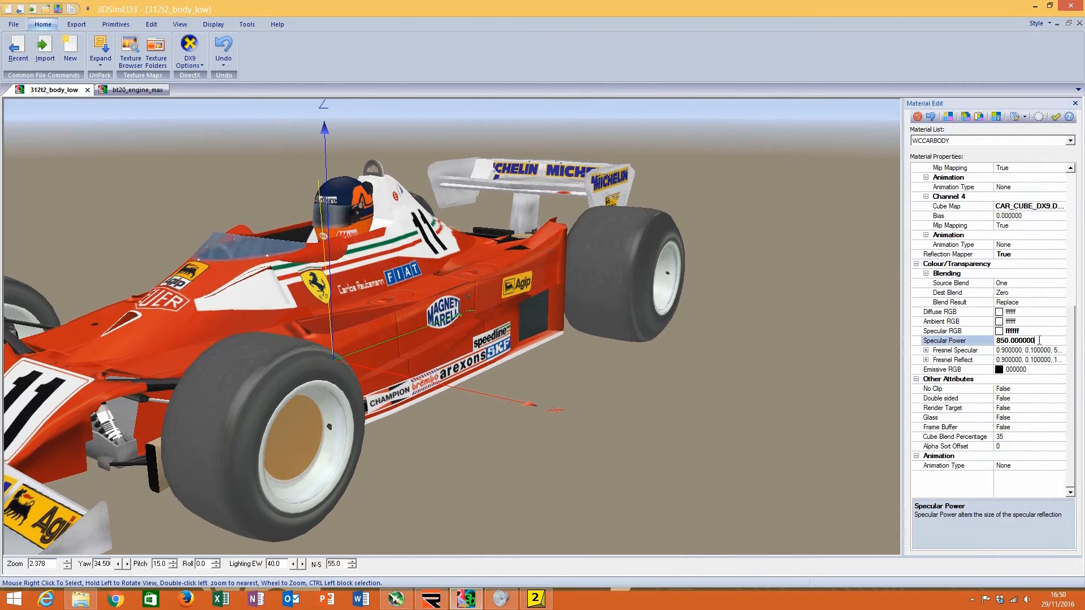
pyautogui.write('100')
pyautogui.press('Return')
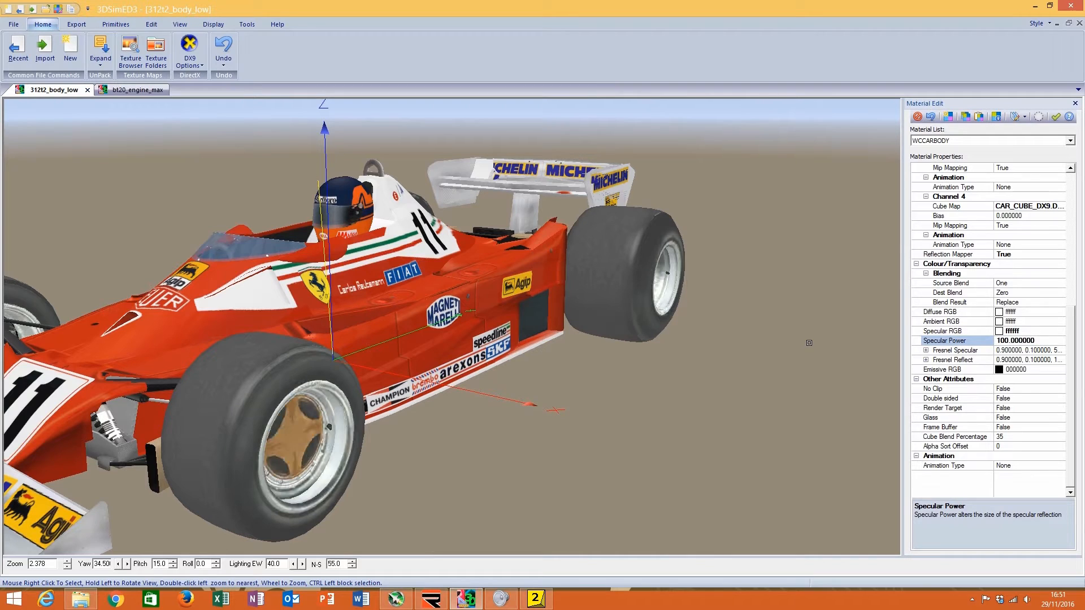
# Step: Check the Brabham's Fresnel values and set the first Fresnel Specular value of the Ferrari's WCCARBODY to 0.1
pyautogui.click(152, 91)
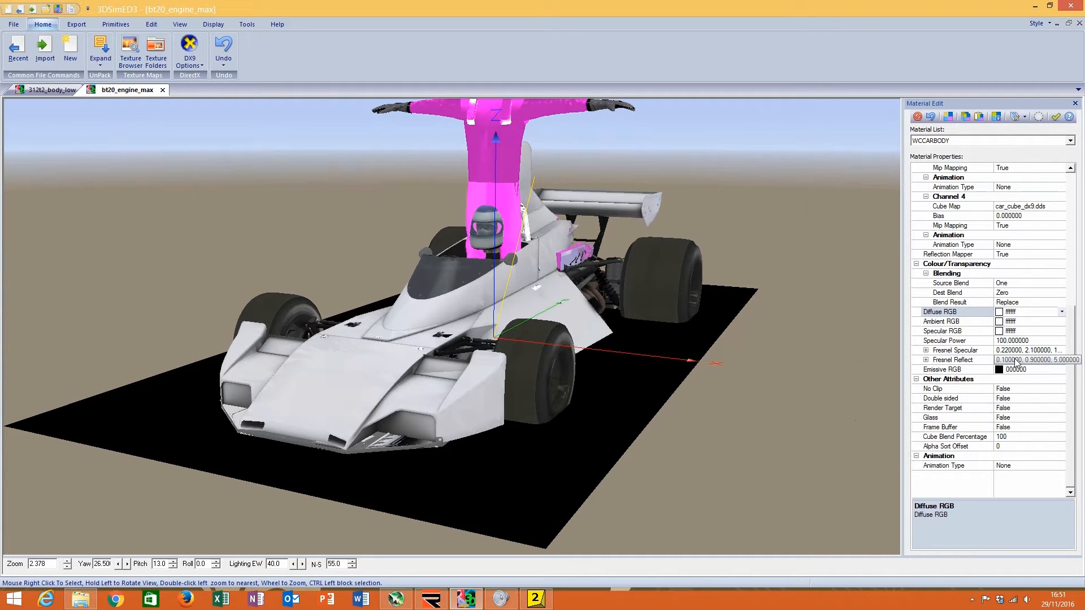
pyautogui.click(69, 92)
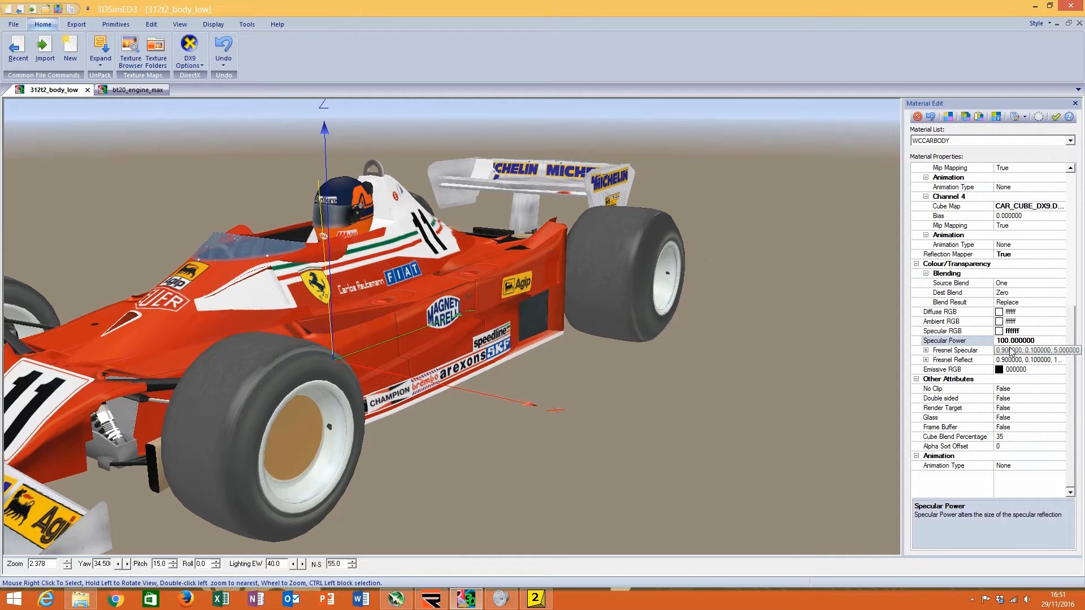
pyautogui.moveTo(1008, 351); pyautogui.dragTo(1002, 350)
pyautogui.write('10')
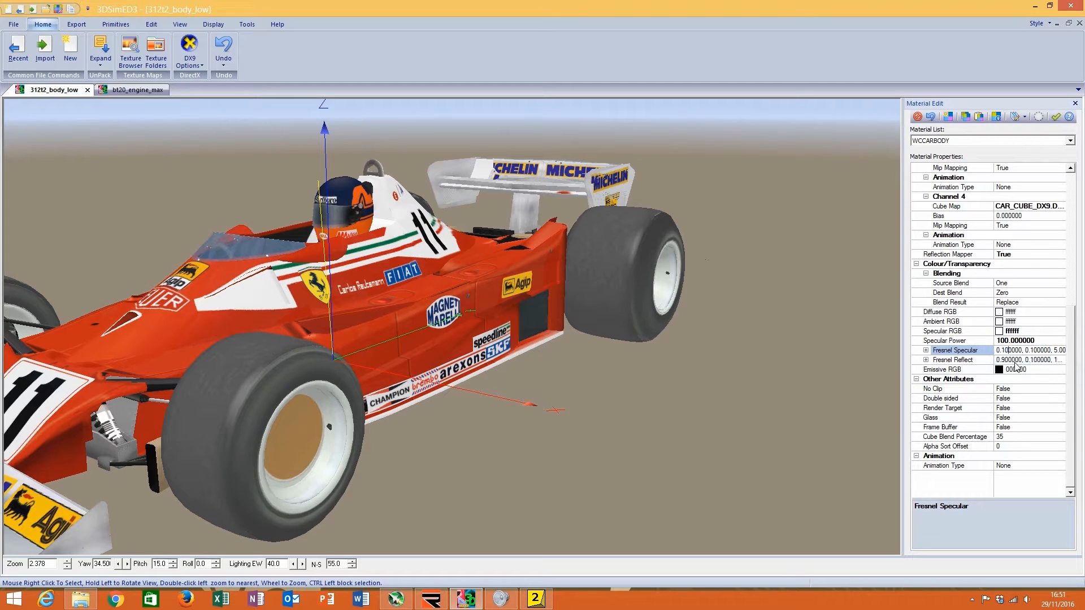
pyautogui.press('Return')
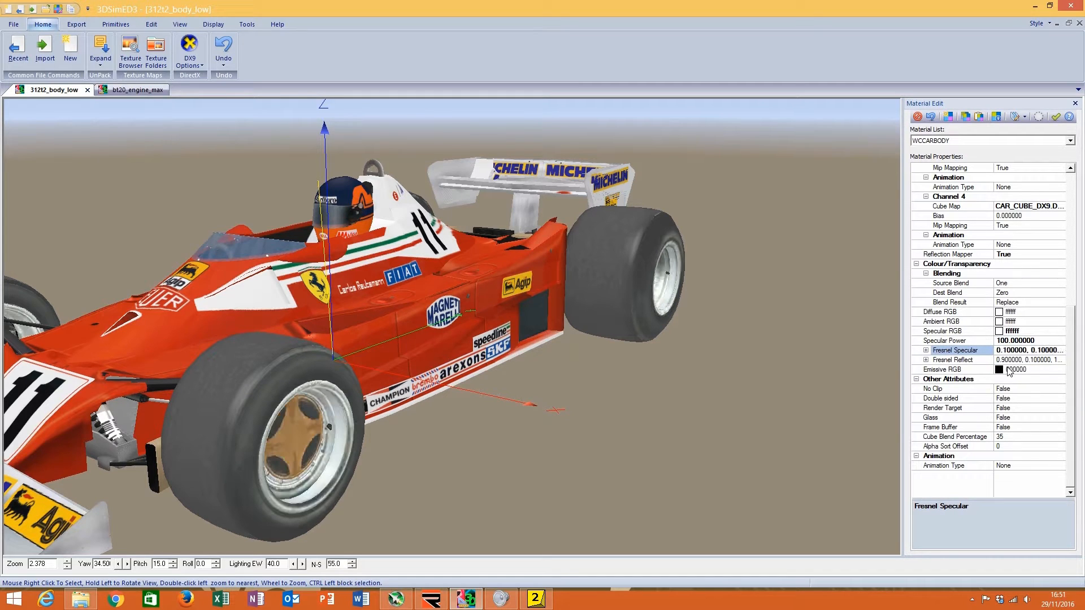
# Step: Set the first Fresnel Reflect value of WCCARBODY in 312t2_body_low to 0.1
pyautogui.click(1014, 360)
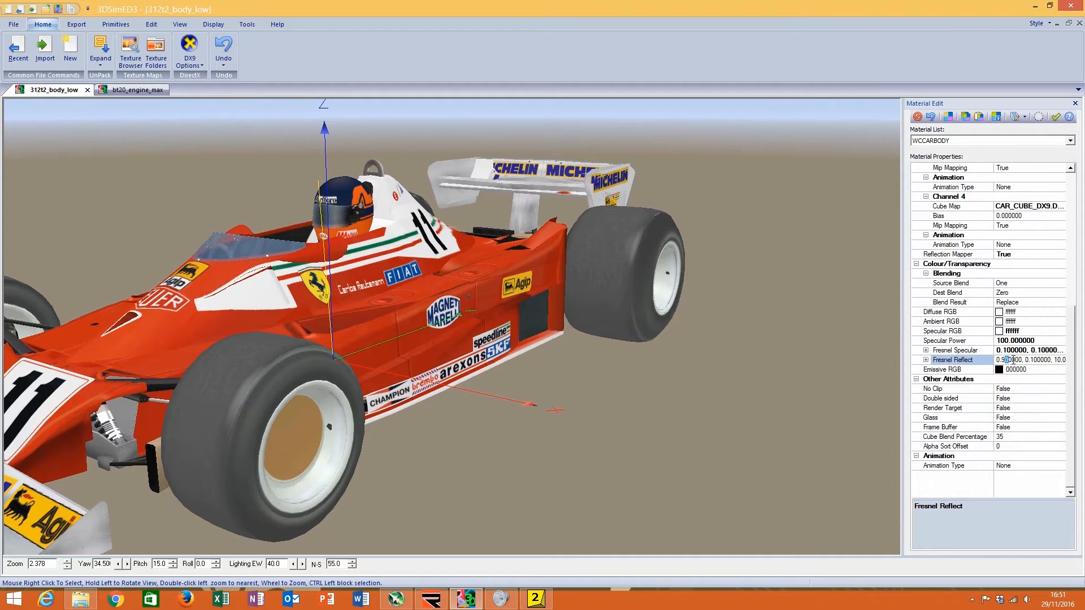
pyautogui.press('BackSpace')
pyautogui.press('BackSpace')
pyautogui.write('1')
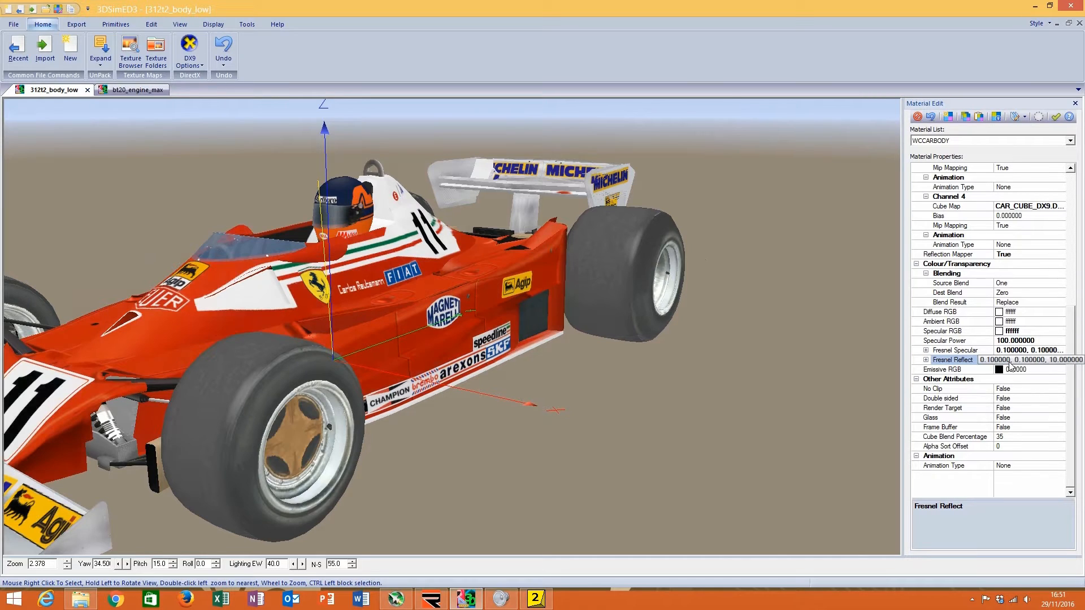
pyautogui.press('Return')
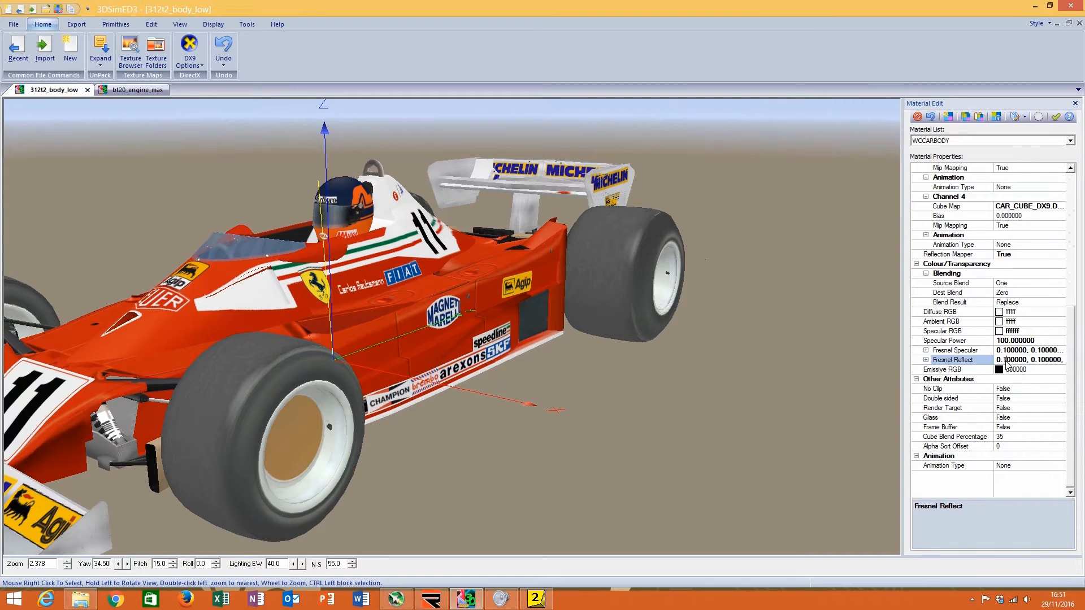
# Step: Try 0.9 as the first Fresnel Reflect value of the Ferrari's WCCARBODY and put it back to 0.1
pyautogui.press('BackSpace')
pyautogui.write('9')
pyautogui.press('Return')
pyautogui.click(1026, 362)
pyautogui.moveTo(1009, 361); pyautogui.dragTo(999, 363)
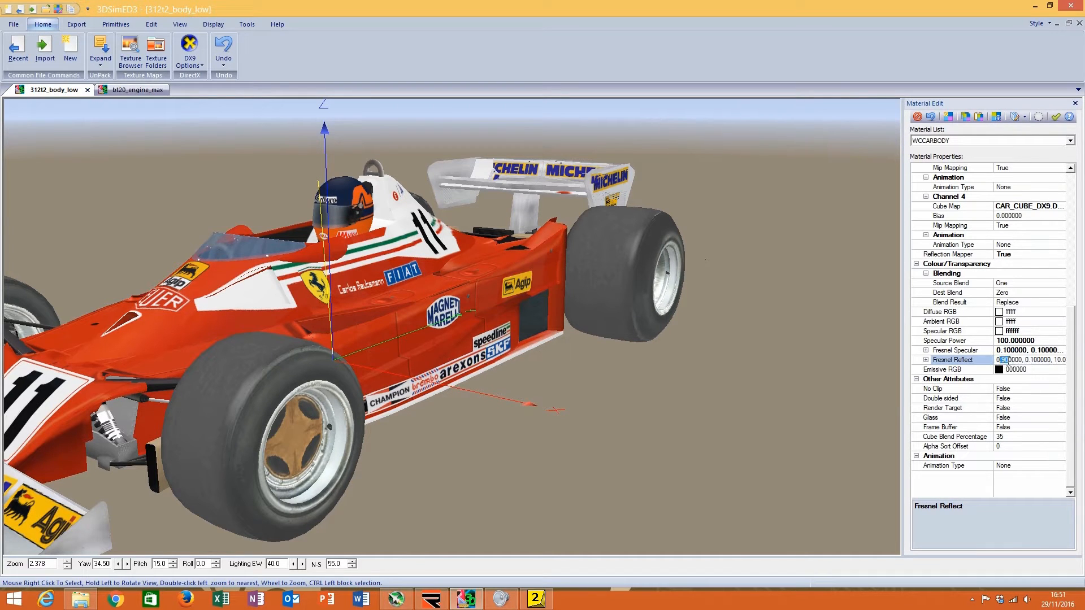
pyautogui.write('1')
pyautogui.press('Return')
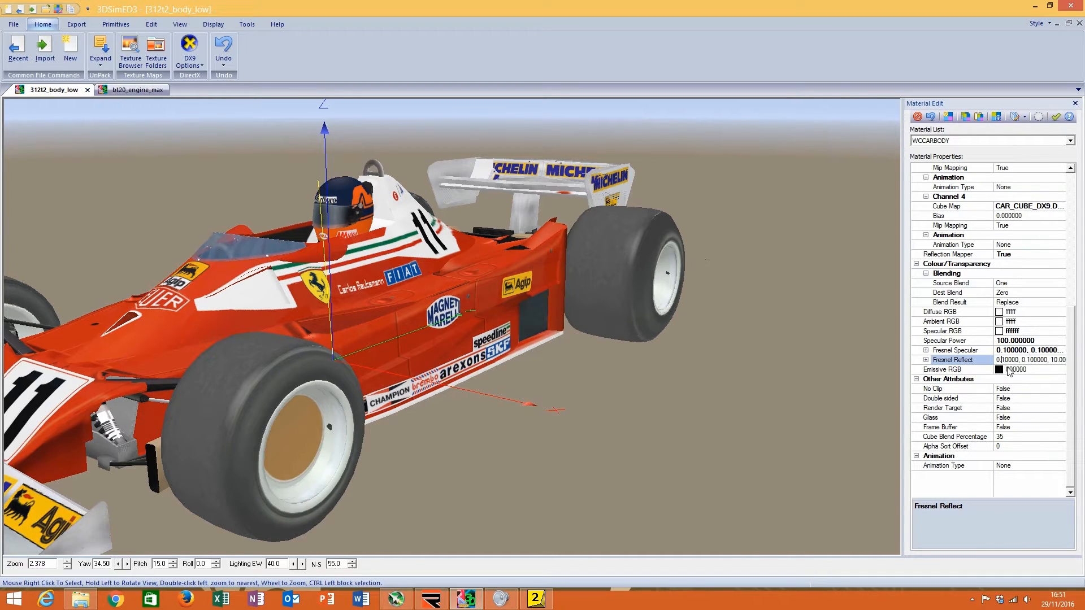
# Step: Examine the reflections on the Ferrari's side bodywork and then on the whole car from several angles
pyautogui.doubleClick(434, 287)
pyautogui.scroll(4, 434, 287)
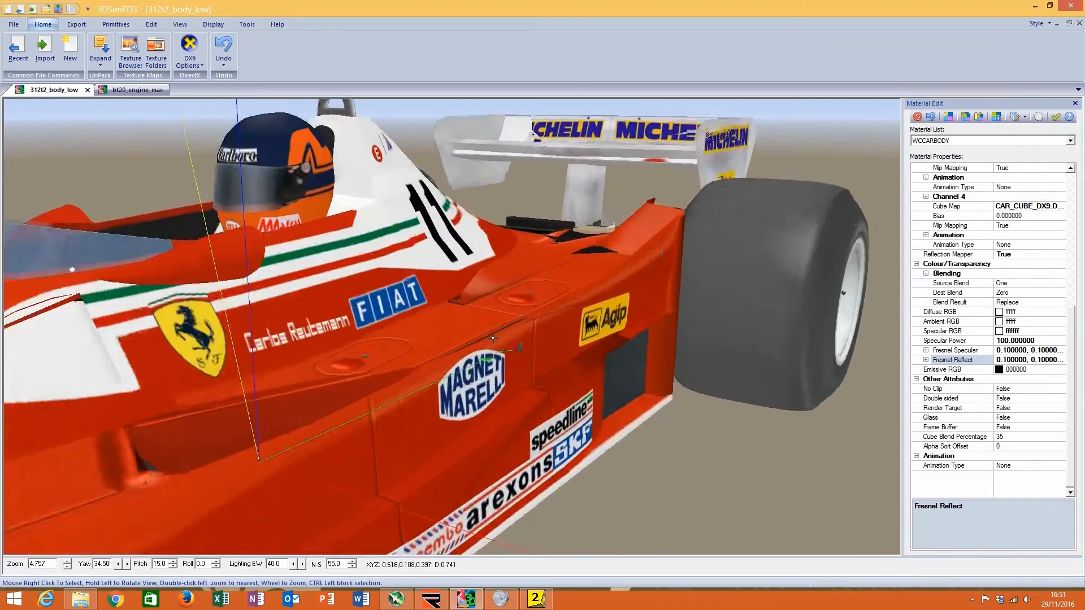
pyautogui.moveTo(535, 347); pyautogui.dragTo(486, 346)
pyautogui.doubleClick(377, 354)
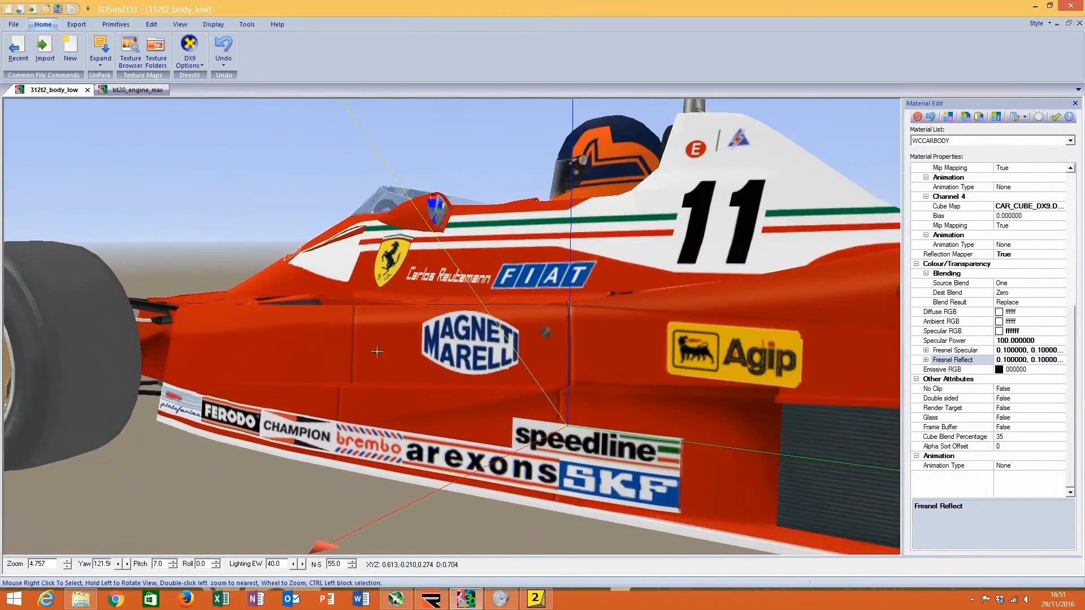
pyautogui.scroll(-3, 376, 353)
pyautogui.doubleClick(354, 315)
pyautogui.moveTo(355, 314); pyautogui.dragTo(469, 330)
pyautogui.scroll(-2, 417, 320)
pyautogui.scroll(-2, 421, 318)
pyautogui.doubleClick(466, 331)
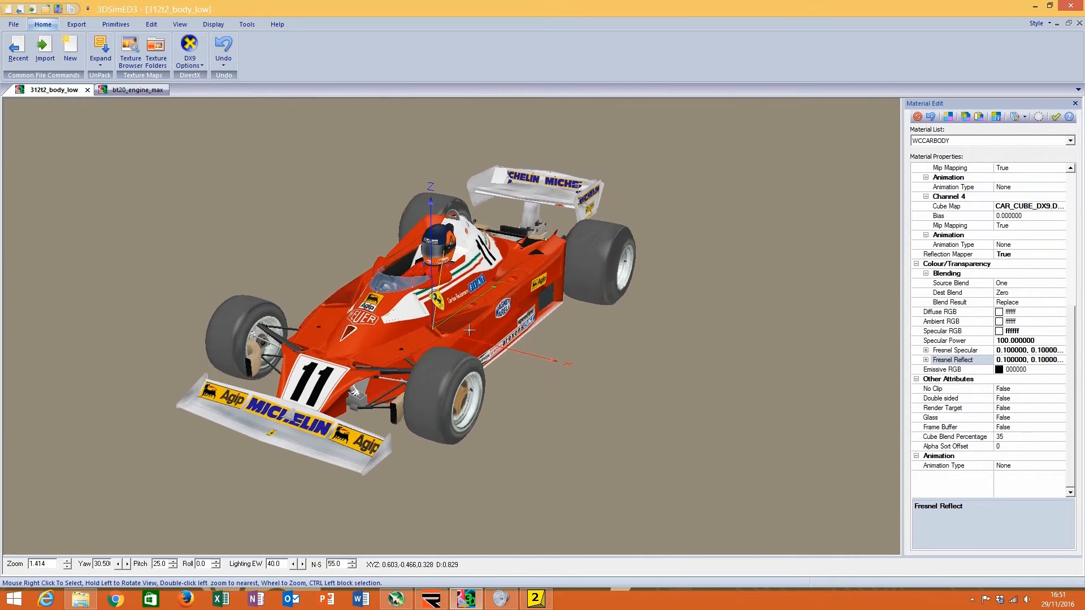
# Step: Copy the Fresnel Reflect values 0.1, 0.9, 5.0 from bt20_engine_max's WCCARBODY into 312t2_body_low's WCCARBODY
pyautogui.click(138, 94)
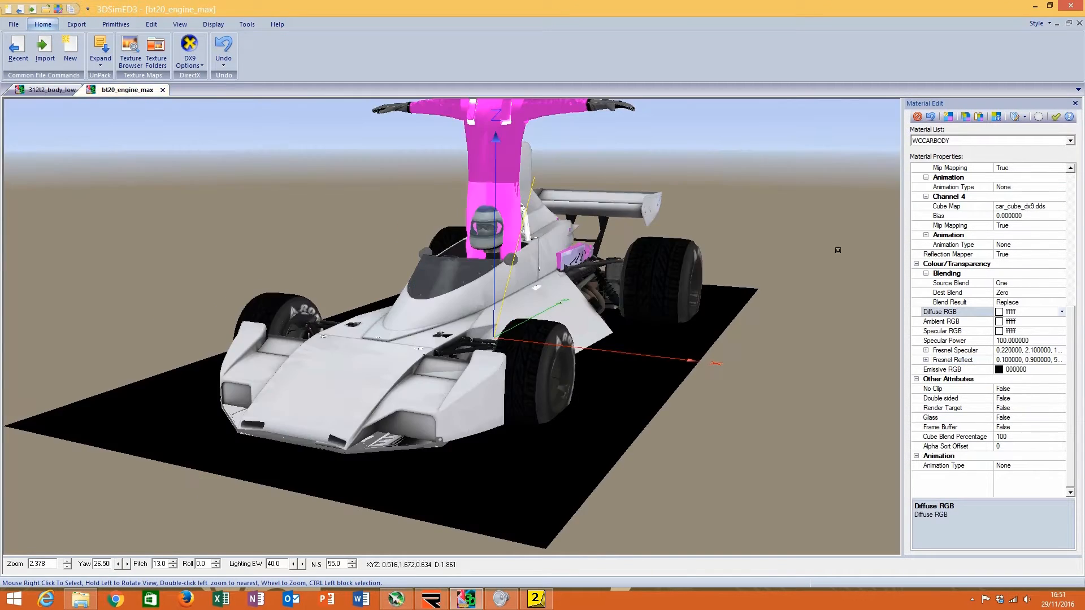
pyautogui.rightClick(1020, 364)
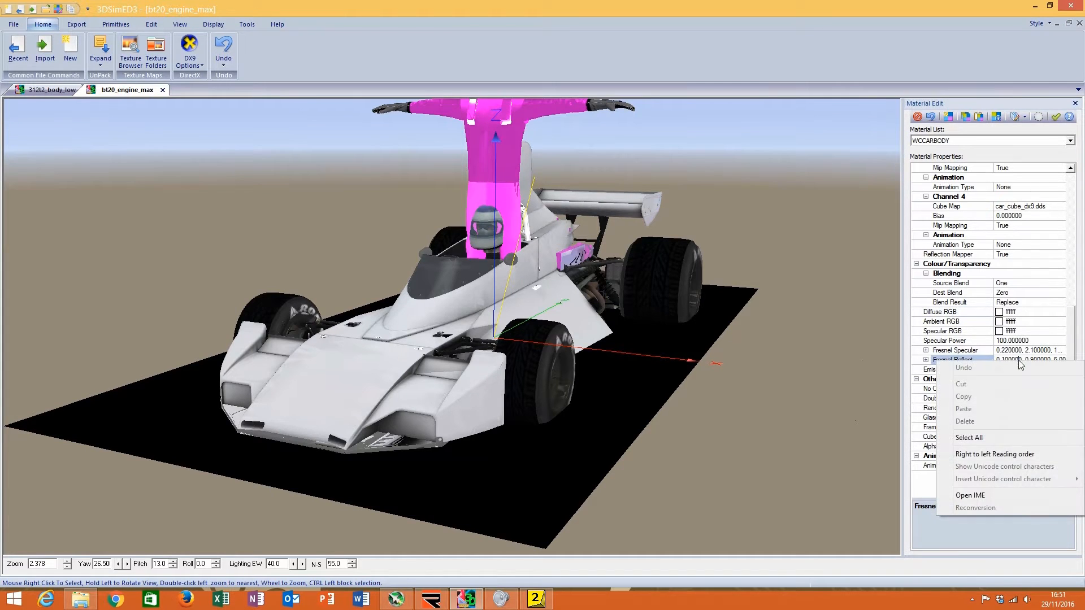
pyautogui.click(997, 438)
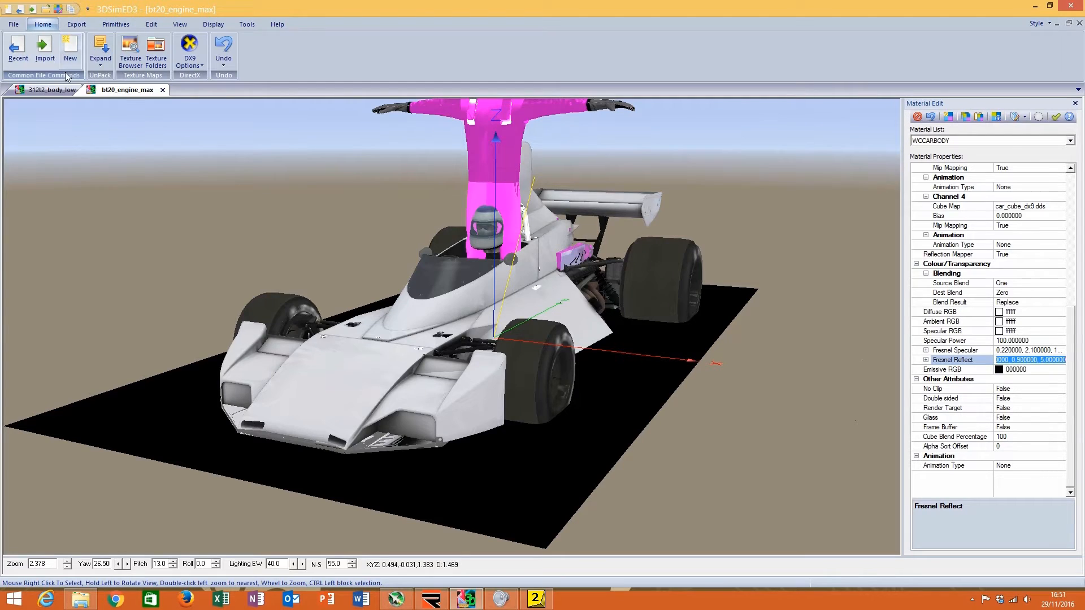
pyautogui.click(52, 90)
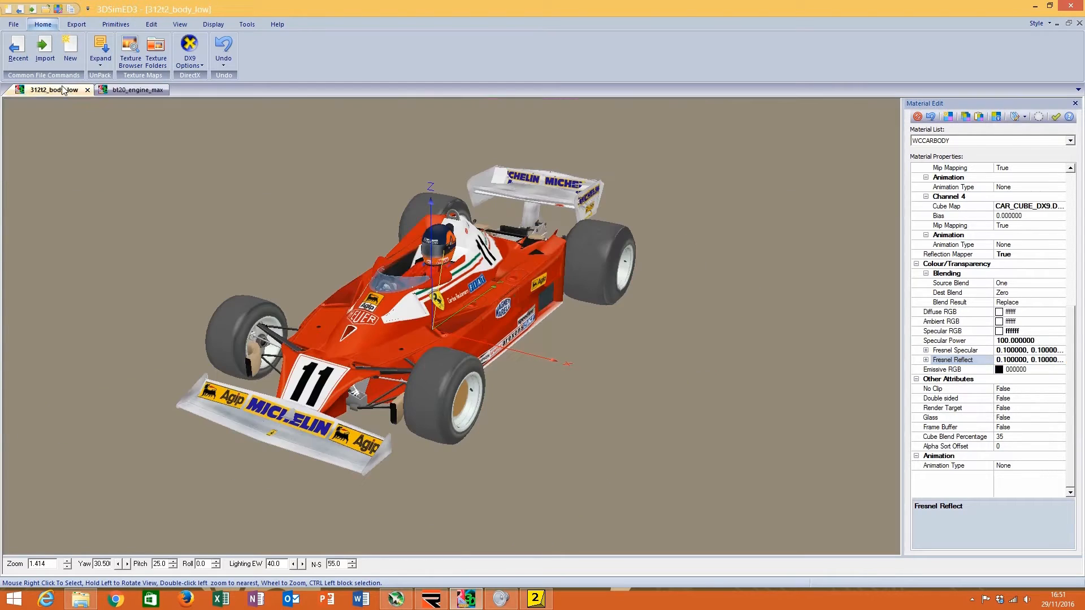
pyautogui.click(1034, 363)
pyautogui.rightClick(1033, 363)
pyautogui.click(986, 438)
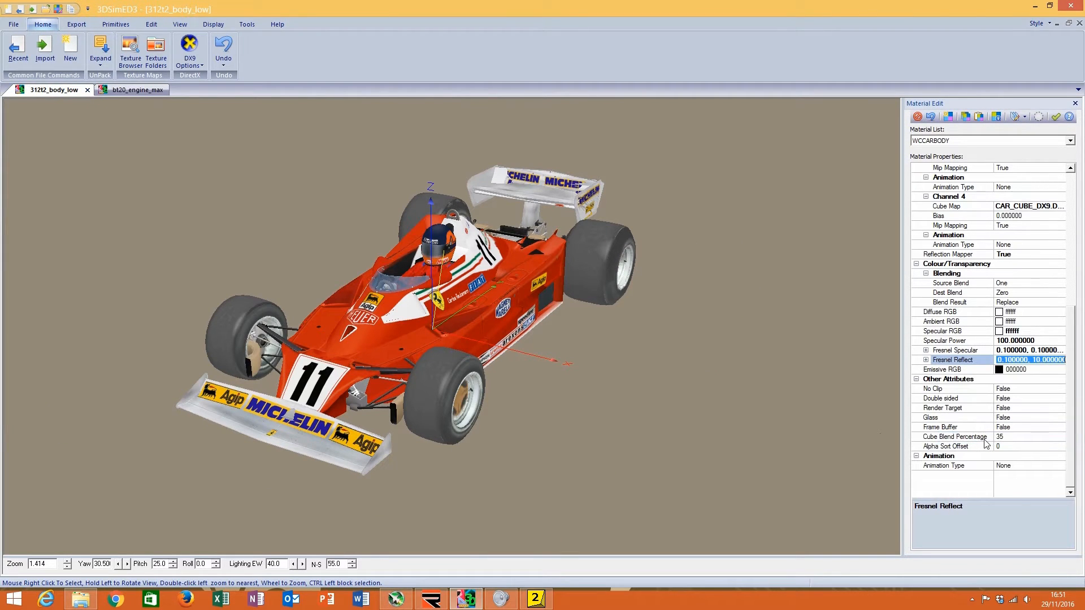
pyautogui.press('Delete')
pyautogui.hotkey('ctrl', 'v')
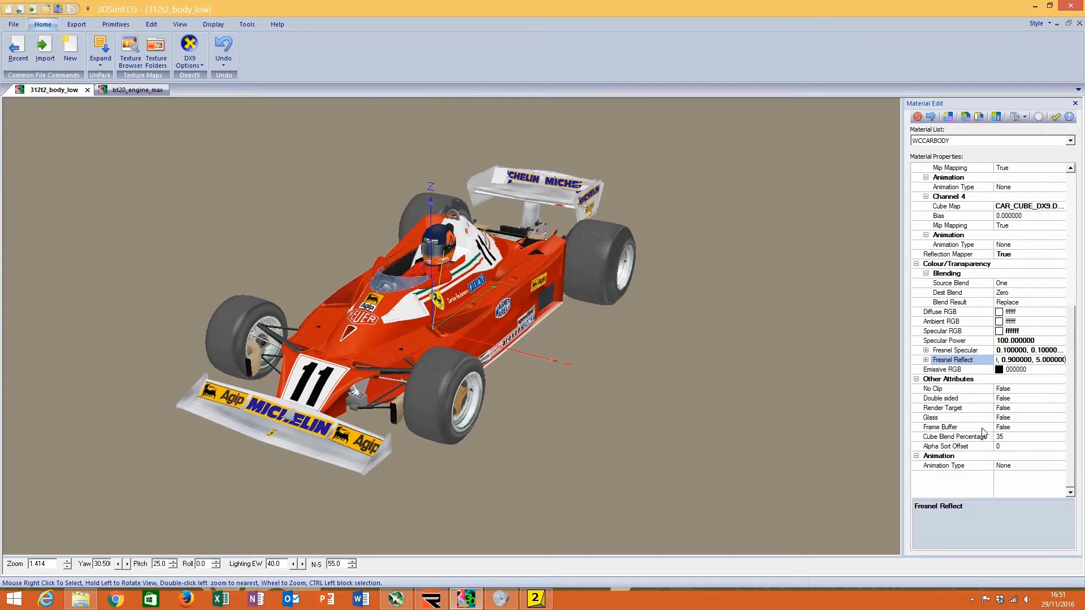
pyautogui.press('Return')
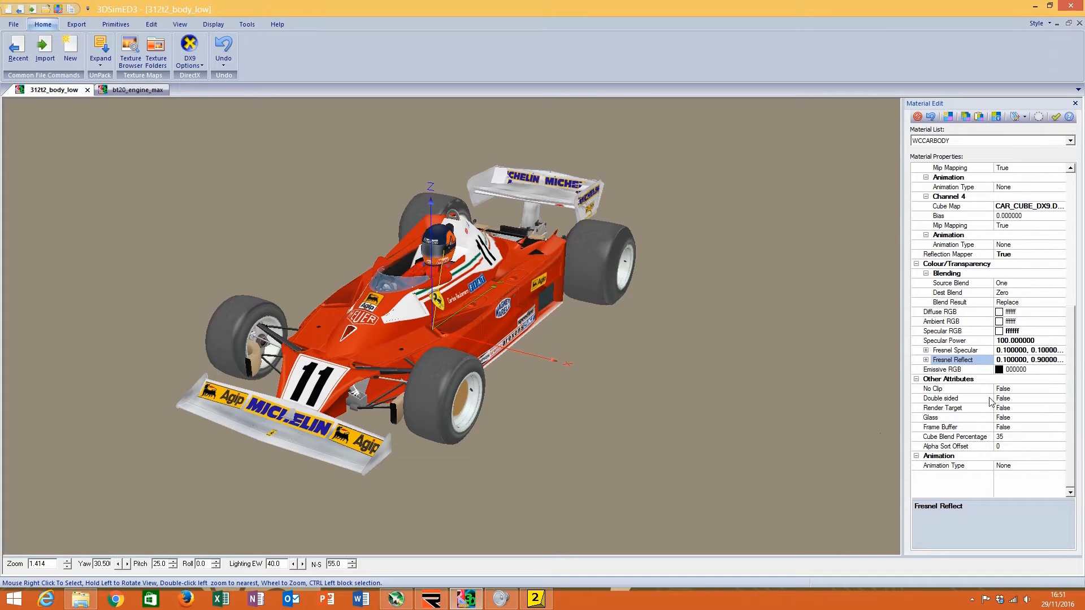
# Step: Copy the Fresnel Specular values 0.22, 2.1, 1.9 from bt20_engine_max's WCCARBODY into 312t2_body_low's WCCARBODY
pyautogui.click(133, 90)
pyautogui.click(1032, 351)
pyautogui.rightClick(1034, 351)
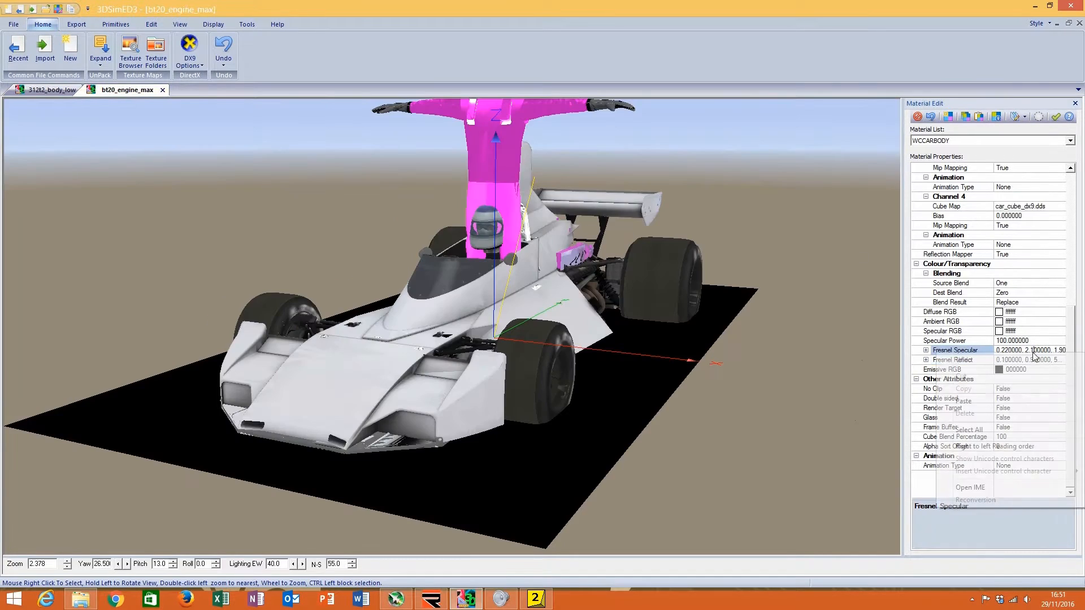
pyautogui.click(1016, 432)
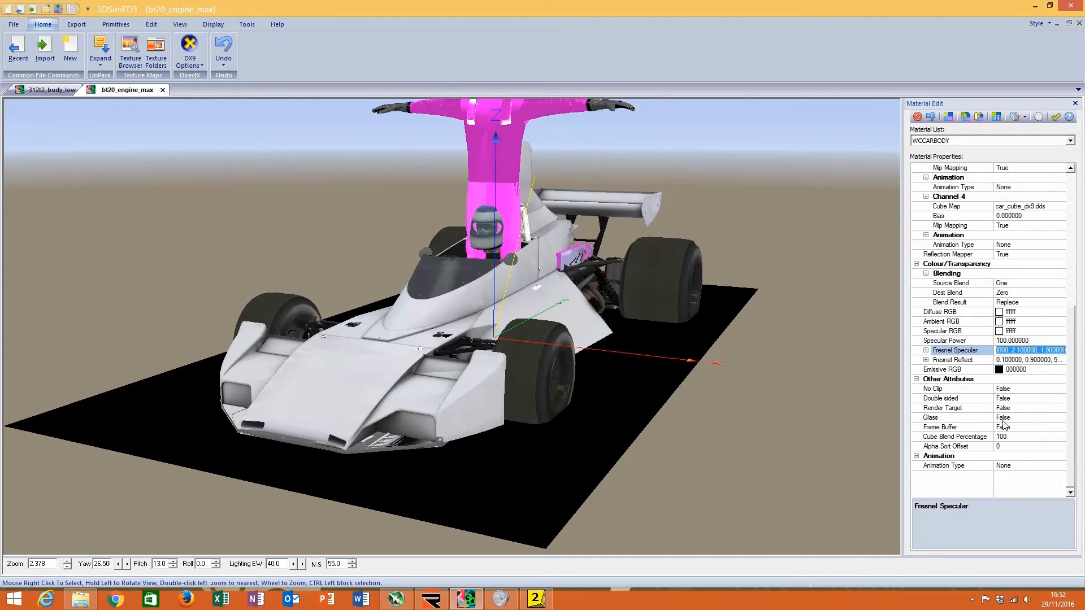
pyautogui.click(50, 90)
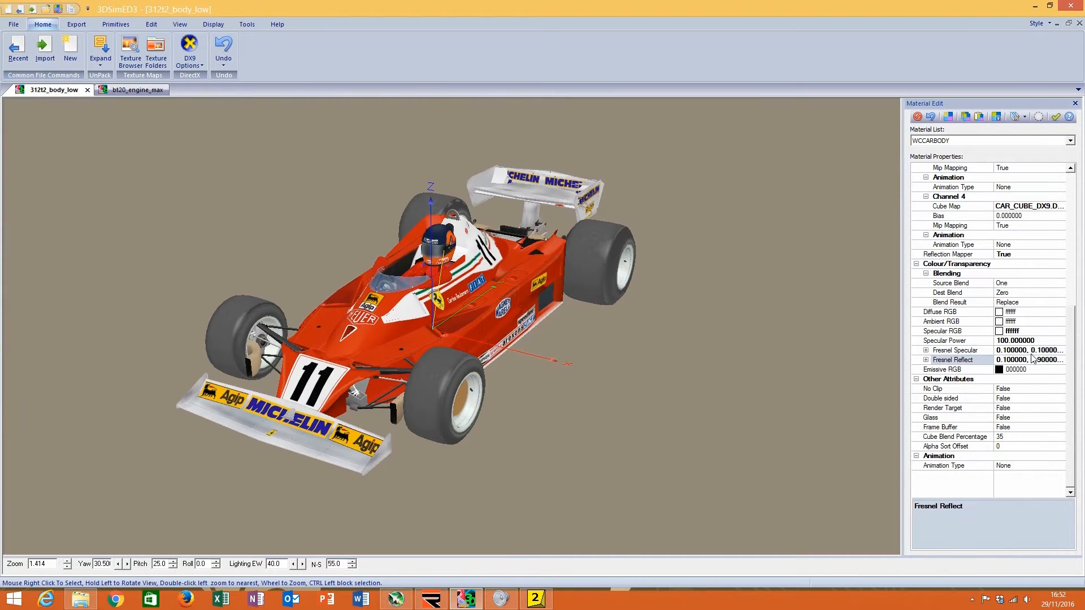
pyautogui.rightClick(995, 355)
pyautogui.click(1017, 351)
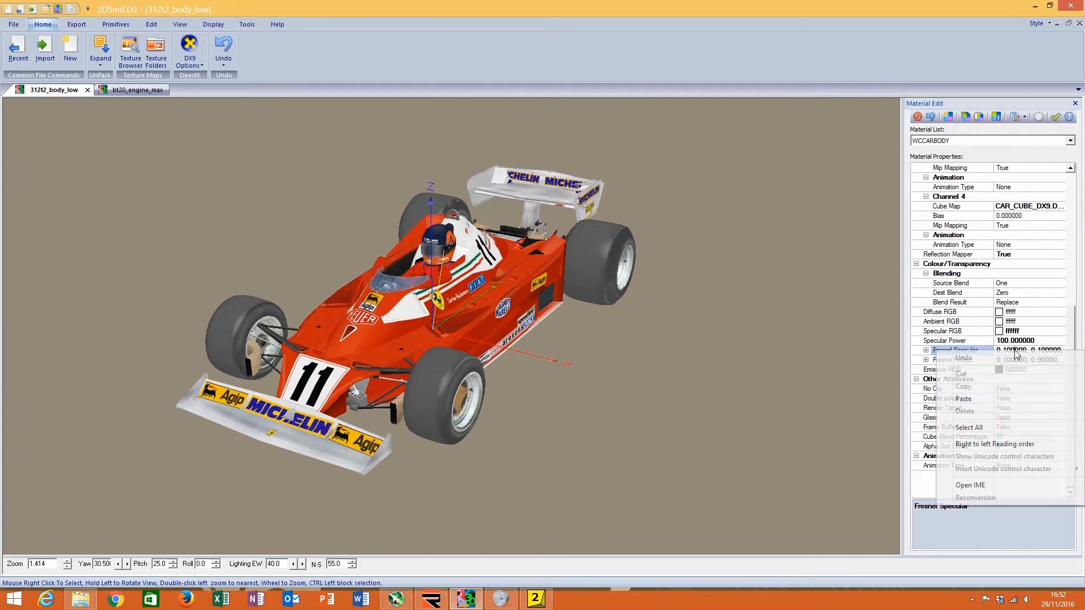
pyautogui.rightClick(1017, 351)
pyautogui.click(969, 428)
pyautogui.press('Delete')
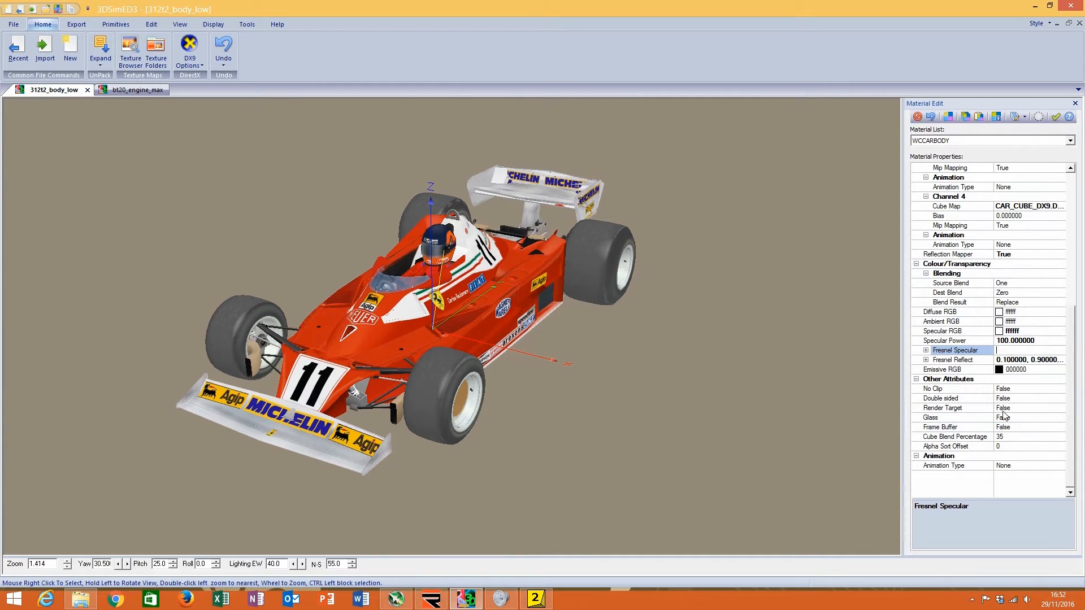
pyautogui.hotkey('ctrl', 'v')
pyautogui.press('Return')
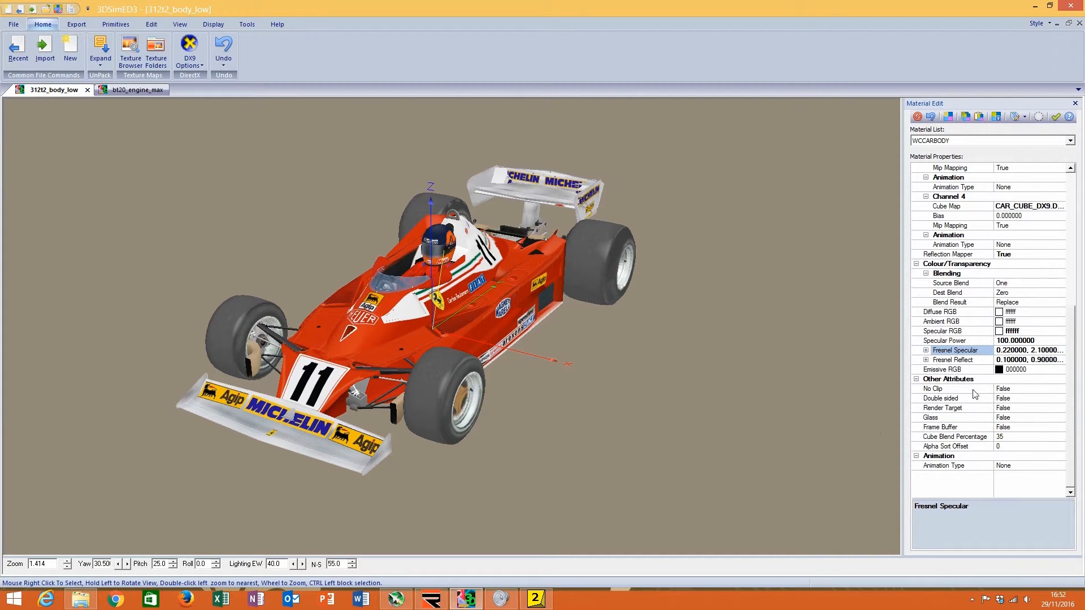
# Step: Set the Cube Blend Percentage of the Ferrari's WCCARBODY material to 100
pyautogui.click(1017, 439)
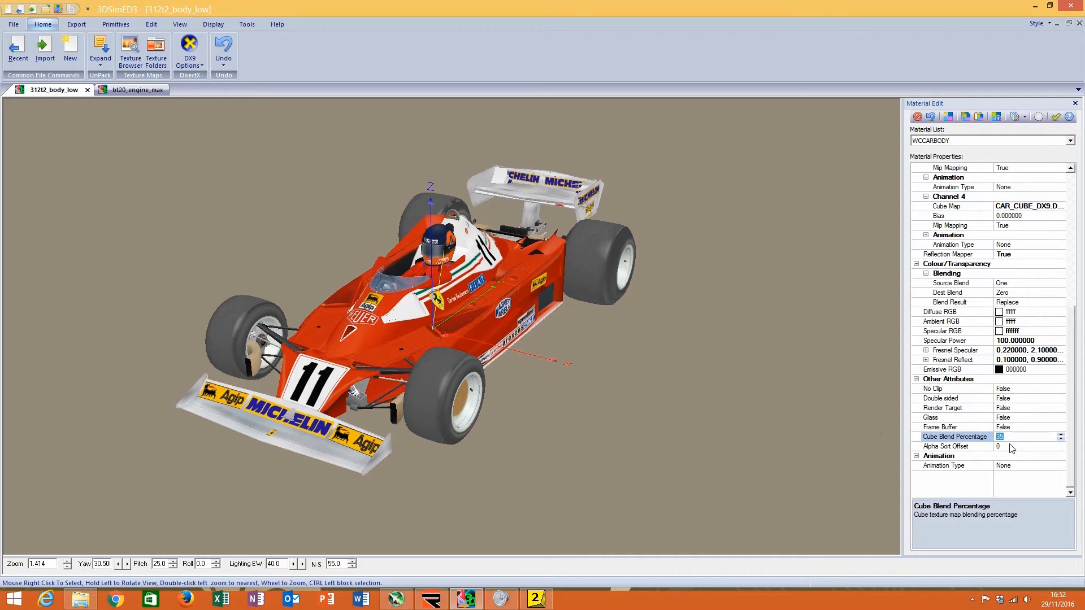
pyautogui.write('100')
pyautogui.press('Return')
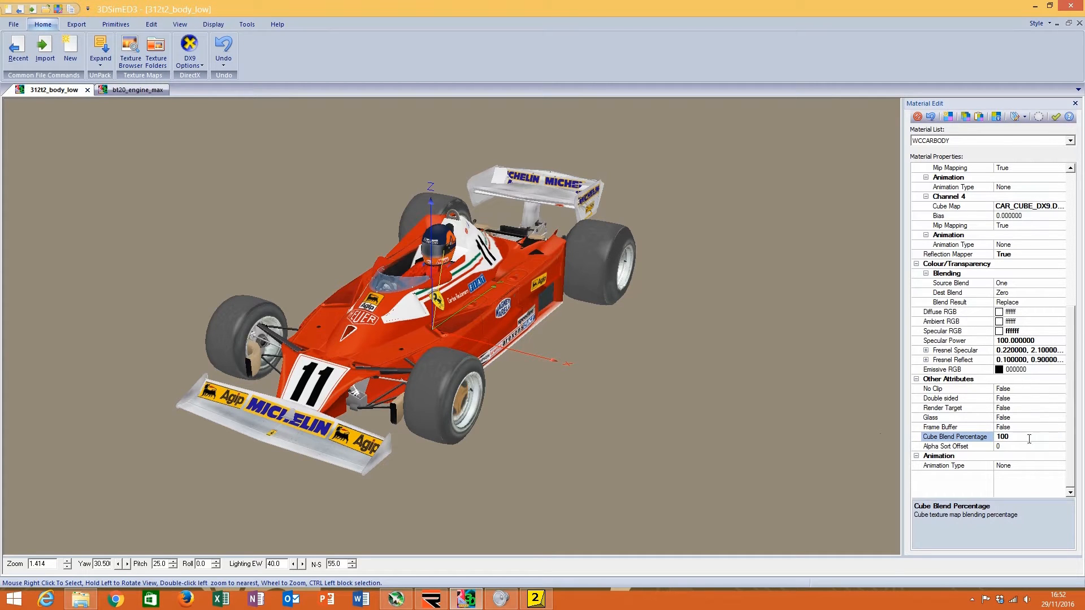
# Step: Open WCCARBODY's specular map tex_s in Adobe Photoshop CS2 without its MIP maps, dismiss the registration and enlarge the image window
pyautogui.moveTo(1070, 430); pyautogui.dragTo(1058, 234)
pyautogui.click(1059, 321)
pyautogui.click(1061, 321)
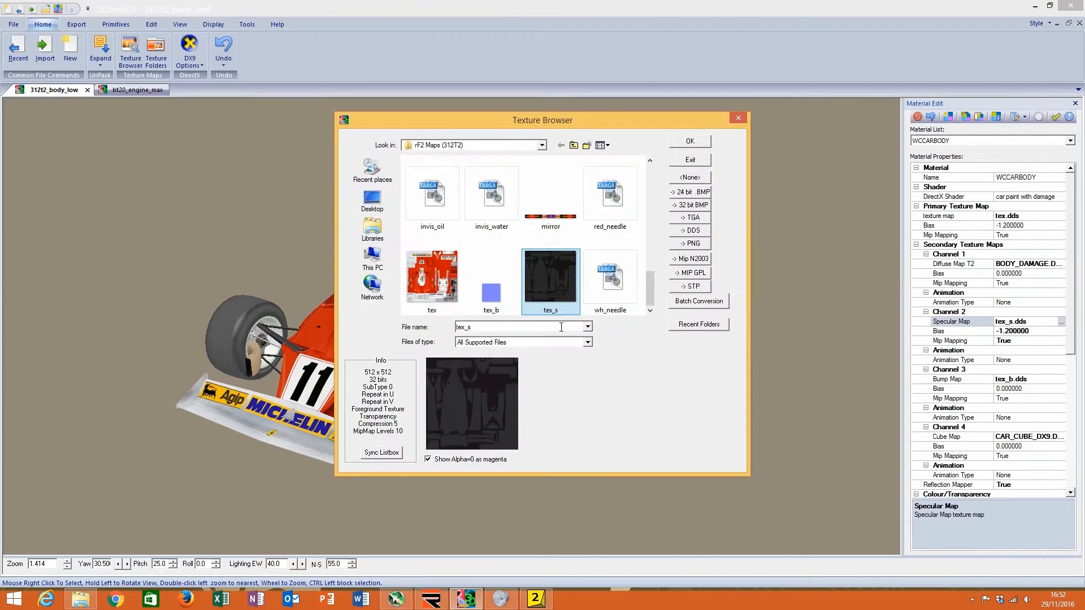
pyautogui.rightClick(554, 294)
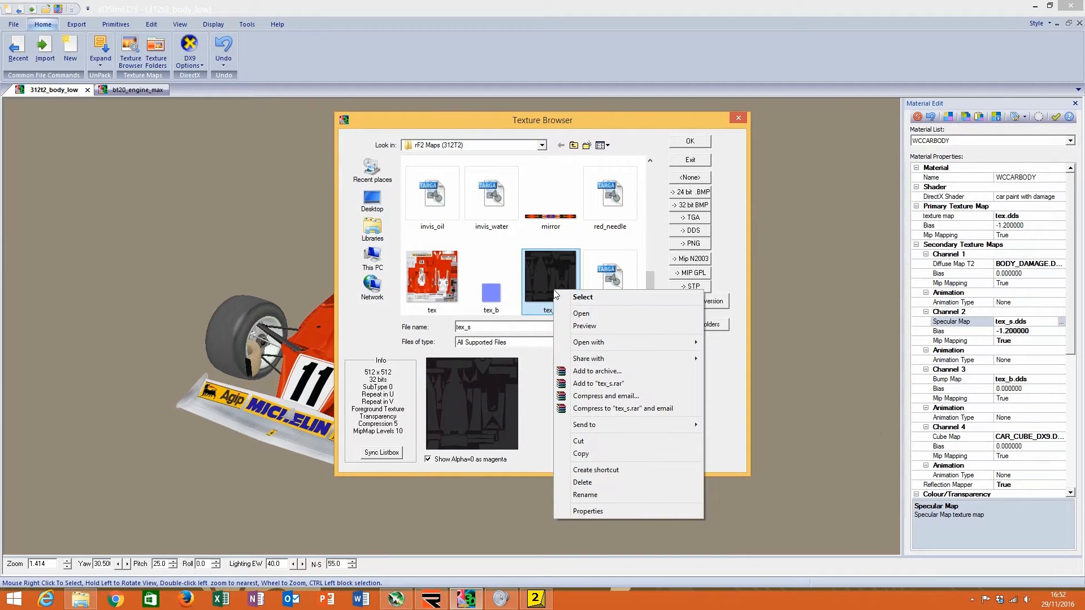
pyautogui.moveTo(632, 344)
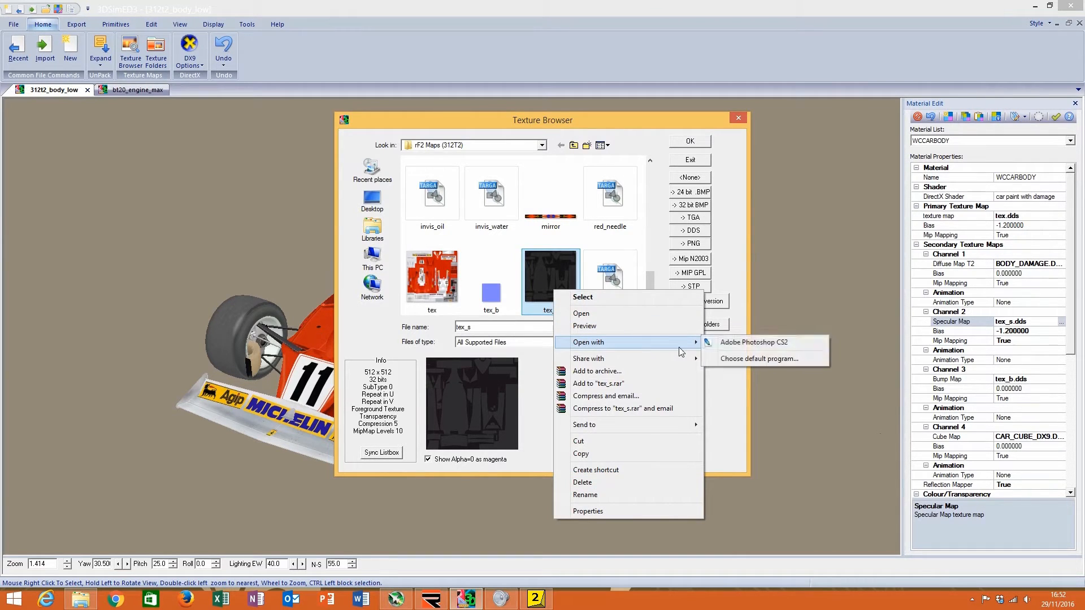
pyautogui.click(739, 344)
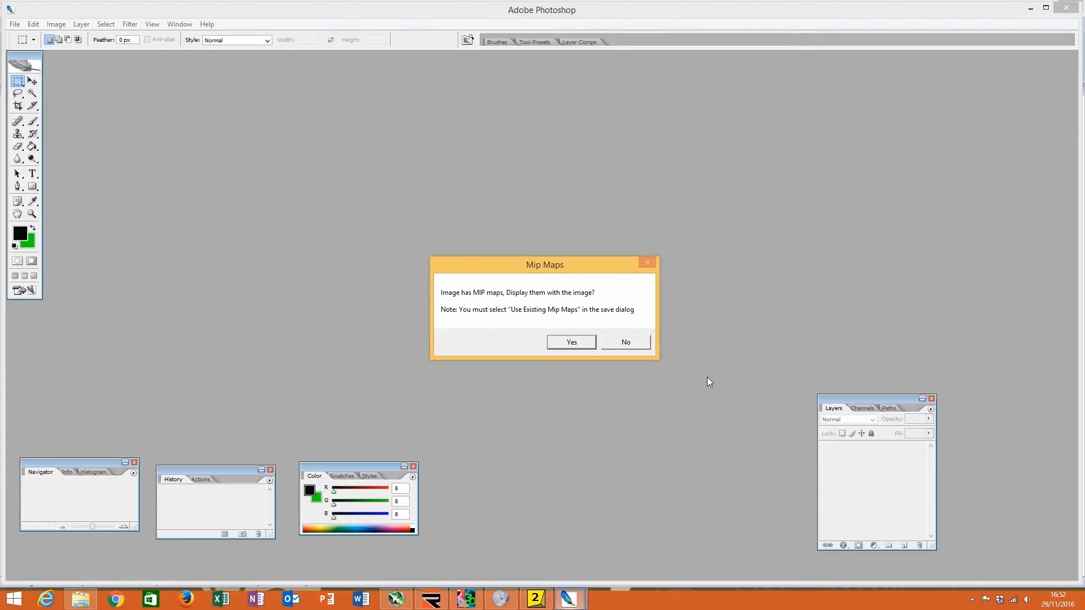
pyautogui.click(642, 347)
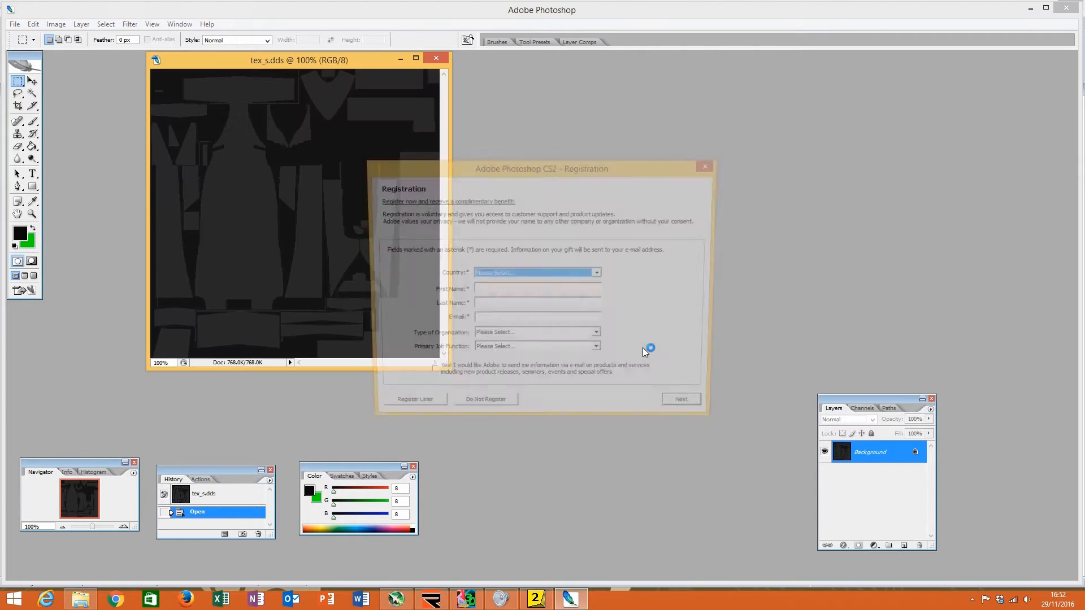
pyautogui.click(500, 411)
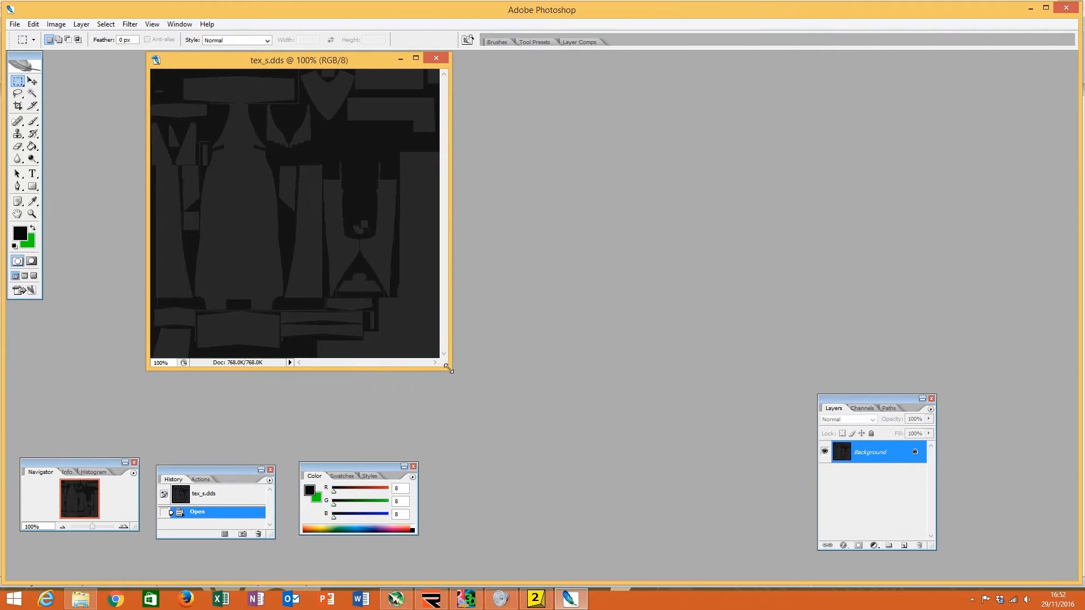
pyautogui.moveTo(449, 368); pyautogui.dragTo(470, 386)
# Step: Sample the grey of the main body area in tex_s.dds as the foreground colour
pyautogui.click(20, 233)
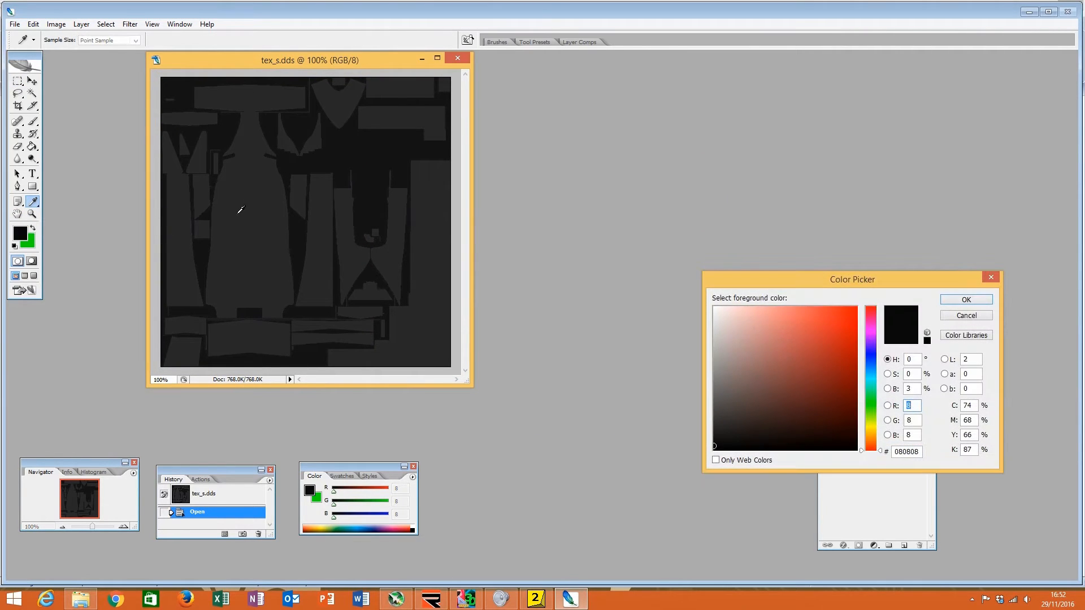
pyautogui.click(239, 211)
pyautogui.click(966, 299)
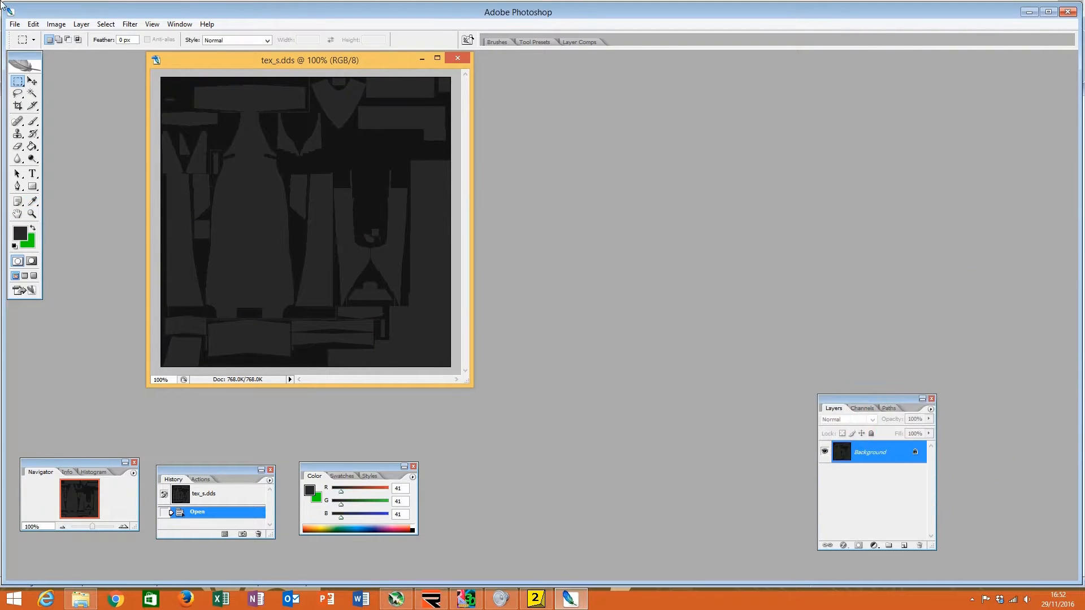
# Step: Raise the brightness of tex_s.dds by 100 and check the body area's grey in the Color Picker
pyautogui.click(56, 24)
pyautogui.moveTo(93, 52)
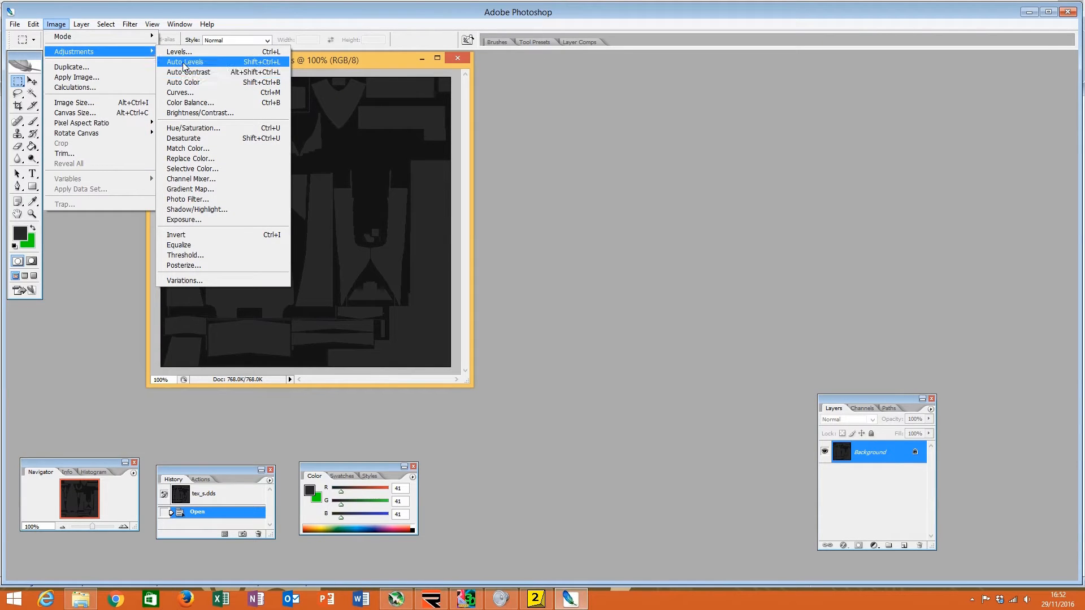
pyautogui.click(226, 113)
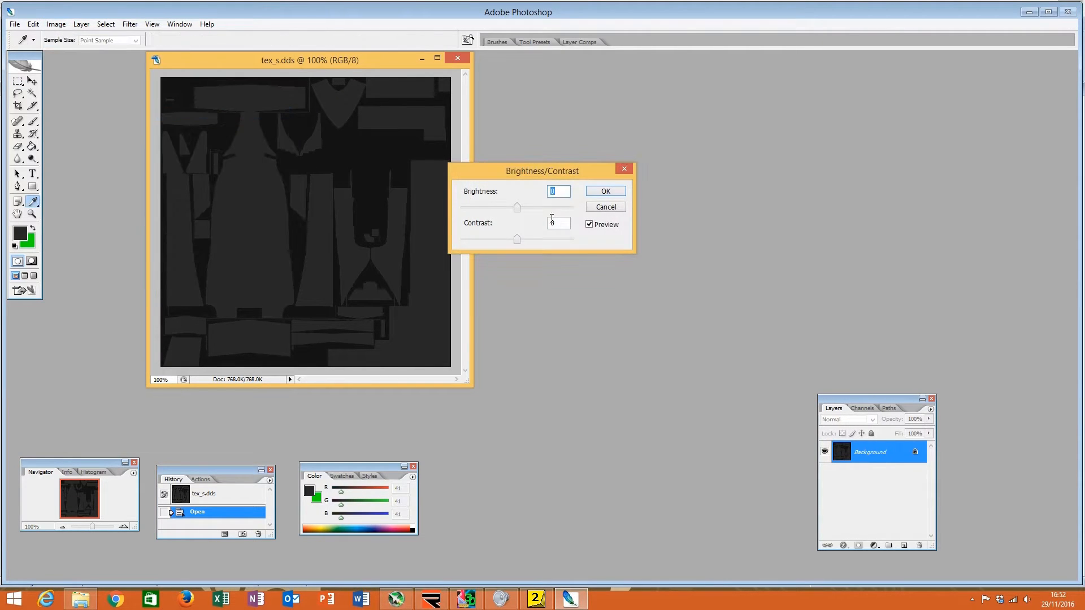
pyautogui.moveTo(518, 206); pyautogui.dragTo(573, 208)
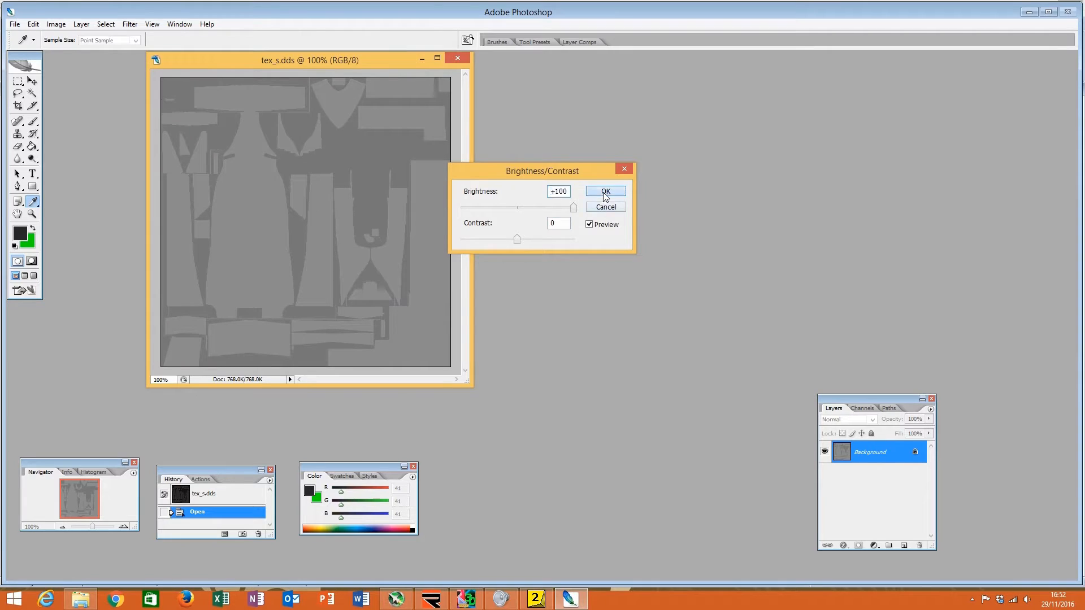
pyautogui.click(605, 192)
pyautogui.click(20, 232)
pyautogui.click(244, 245)
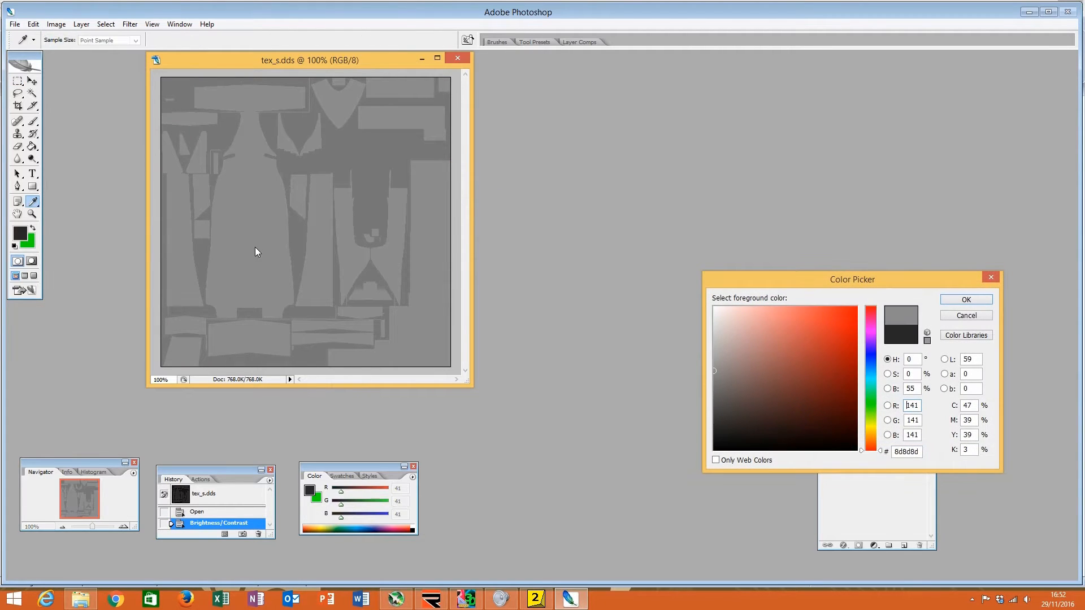
pyautogui.click(966, 315)
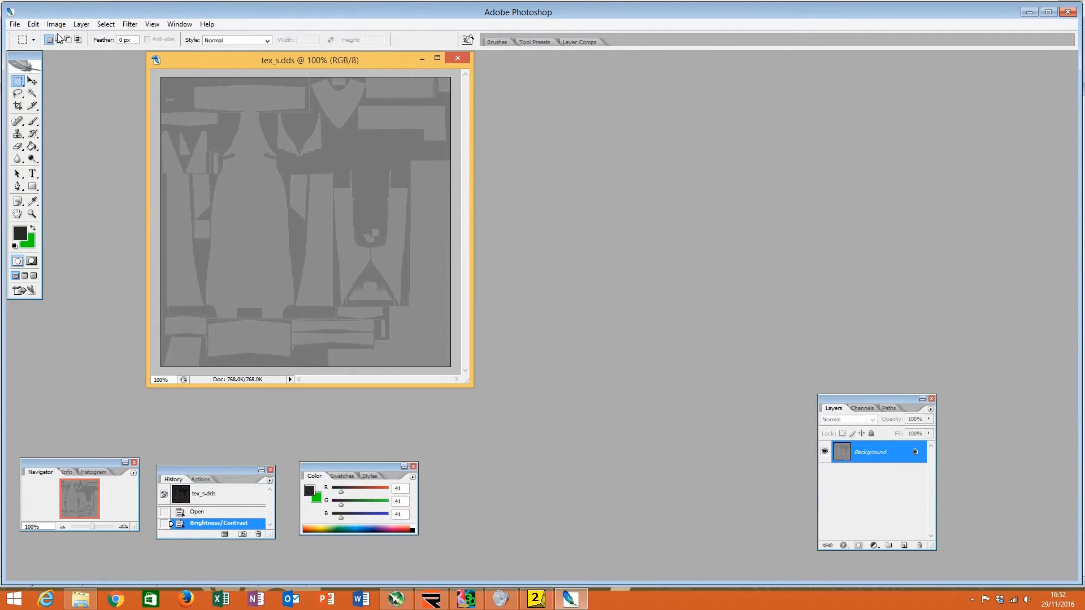
# Step: Raise the brightness of tex_s.dds by a further 80 and sample the body area's grey as the foreground colour
pyautogui.click(56, 24)
pyautogui.moveTo(75, 52)
pyautogui.click(220, 113)
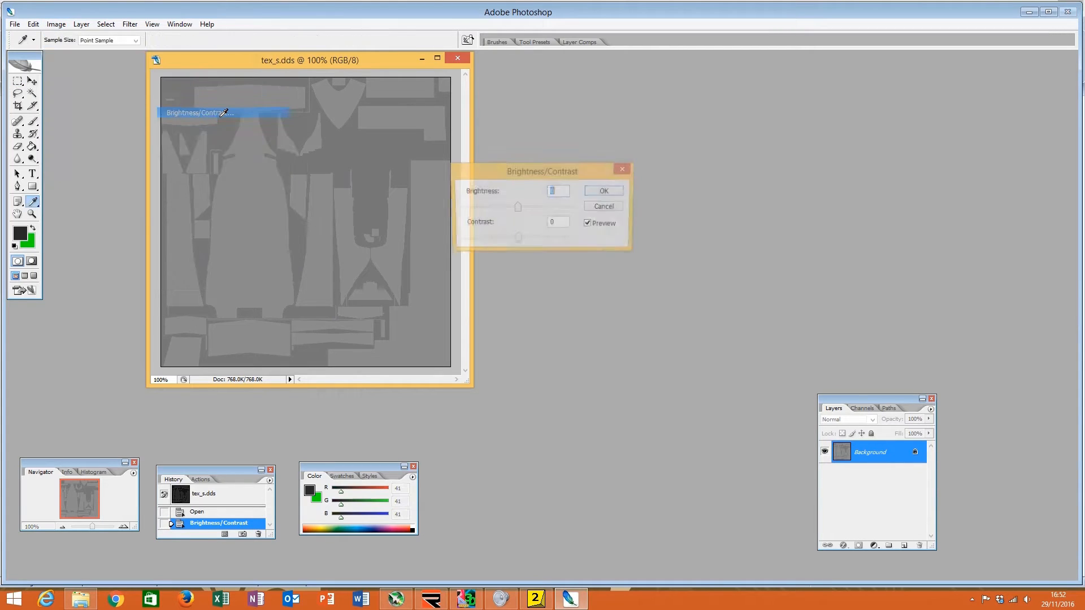
pyautogui.moveTo(516, 208); pyautogui.dragTo(562, 210)
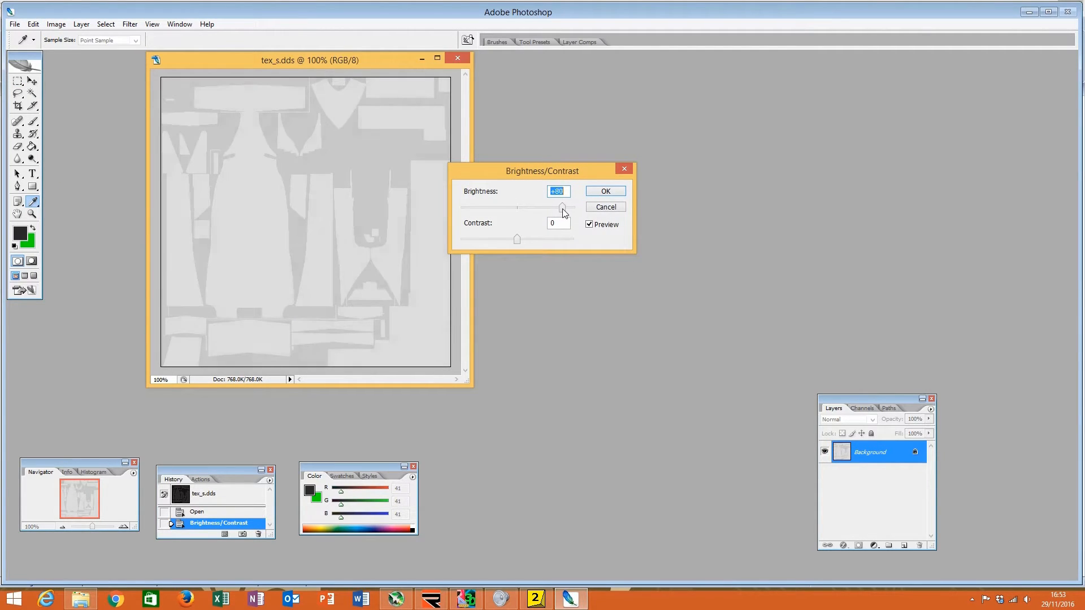
pyautogui.click(605, 191)
pyautogui.click(20, 233)
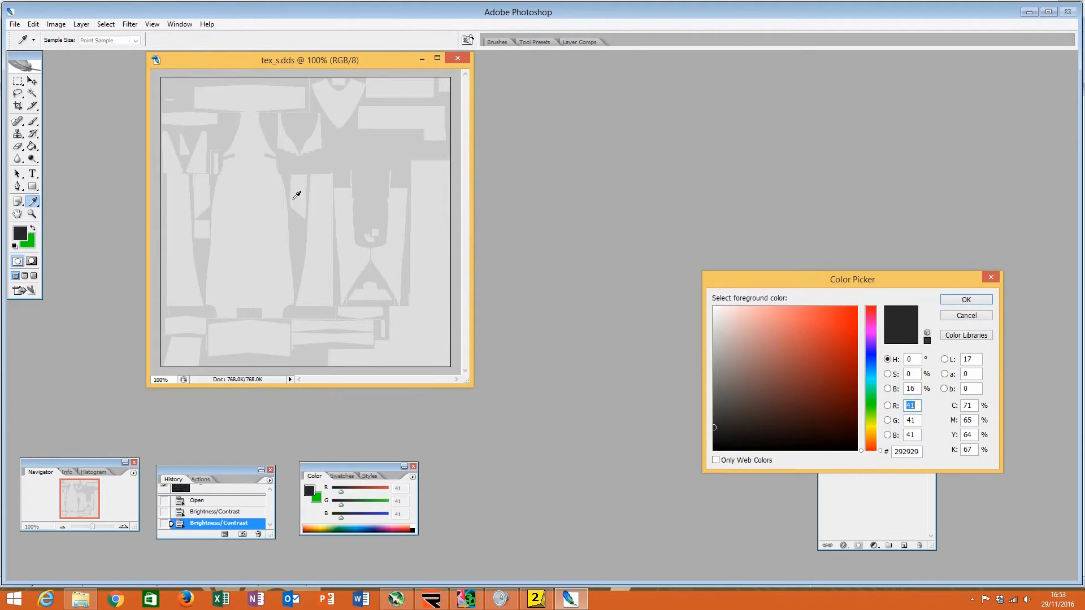
pyautogui.click(266, 213)
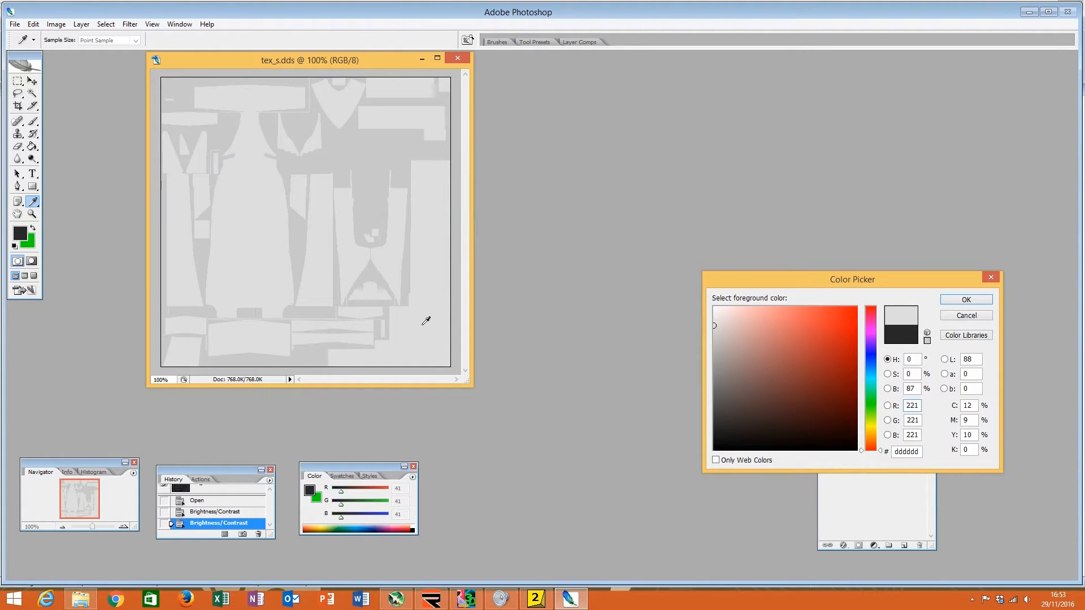
pyautogui.click(973, 307)
pyautogui.click(966, 300)
# Step: Save the brightened image over tex_s.dds in DXT5 (Interpolated Alpha) format with generated MIP maps
pyautogui.click(15, 25)
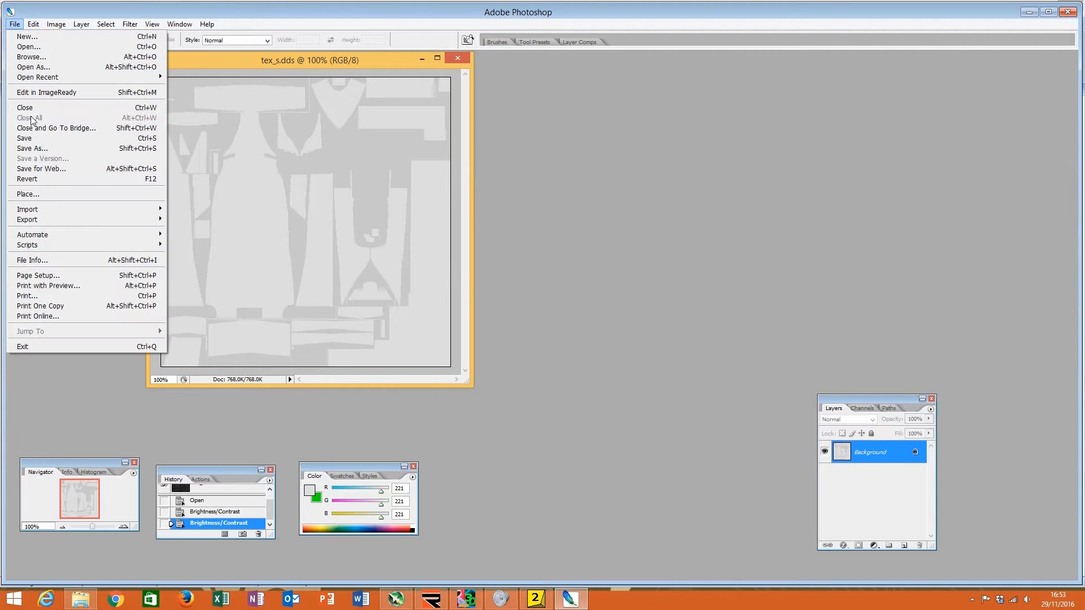
pyautogui.click(47, 150)
pyautogui.click(867, 355)
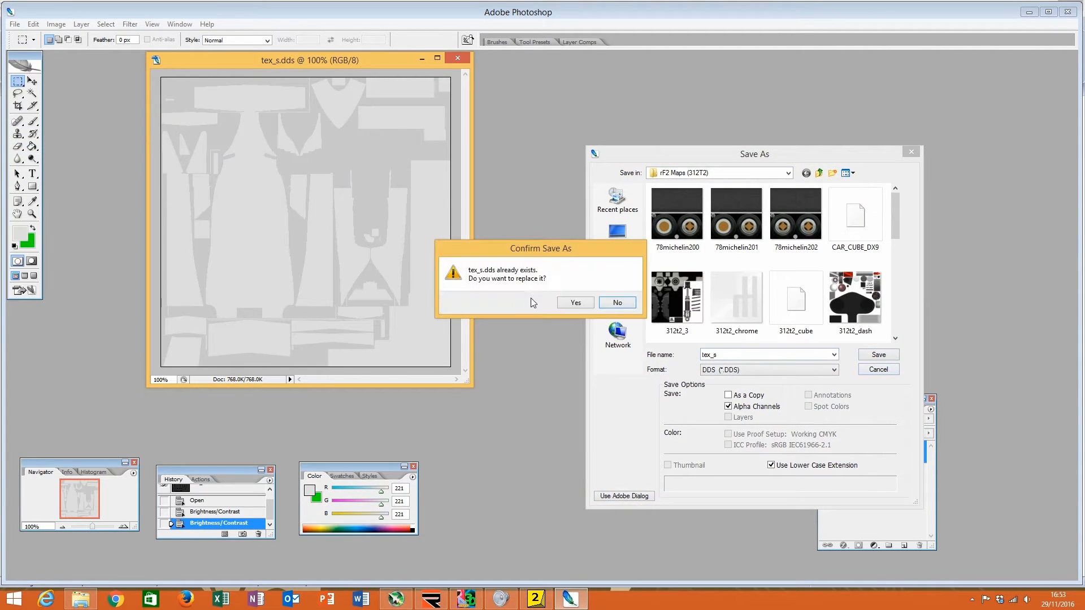
pyautogui.click(575, 303)
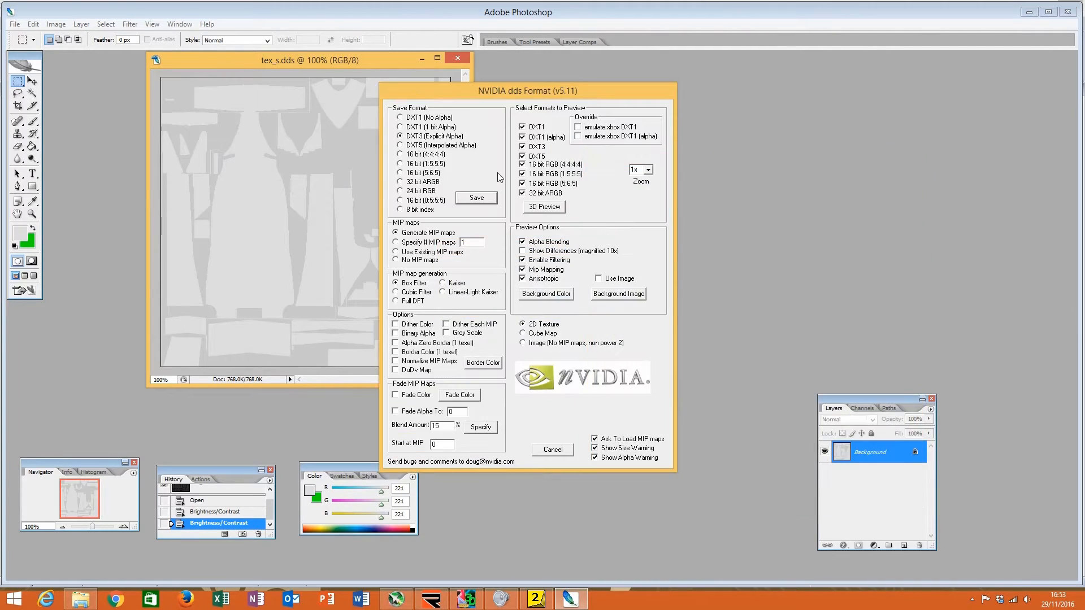
pyautogui.click(417, 147)
pyautogui.click(476, 197)
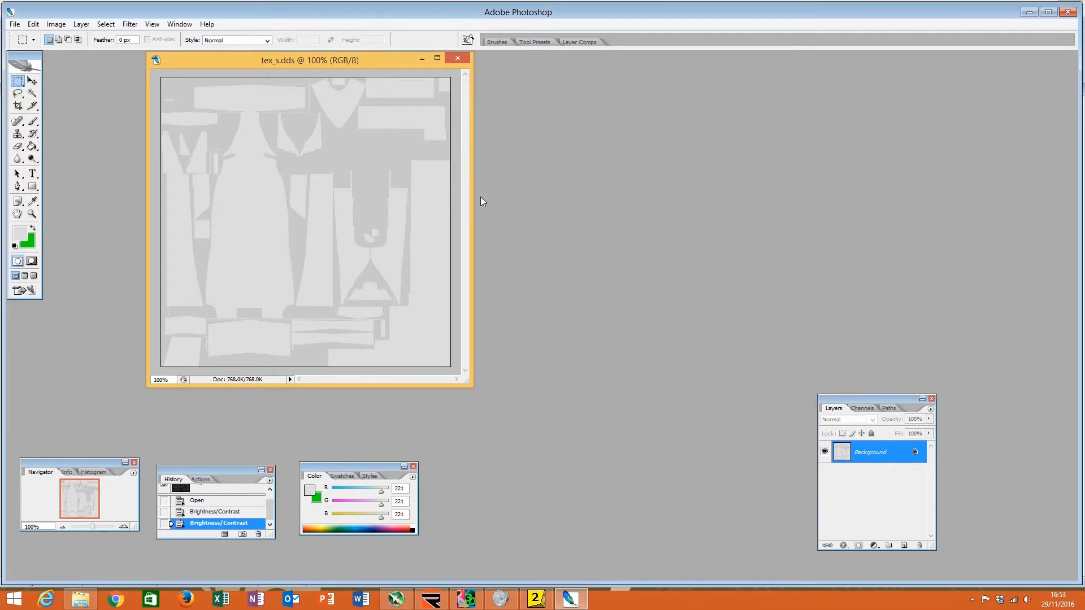
# Step: Switch to 3DSimED3 and reload WCCARBODY's Specular Map by assigning 312t2_3 and then tex_s
pyautogui.click(466, 597)
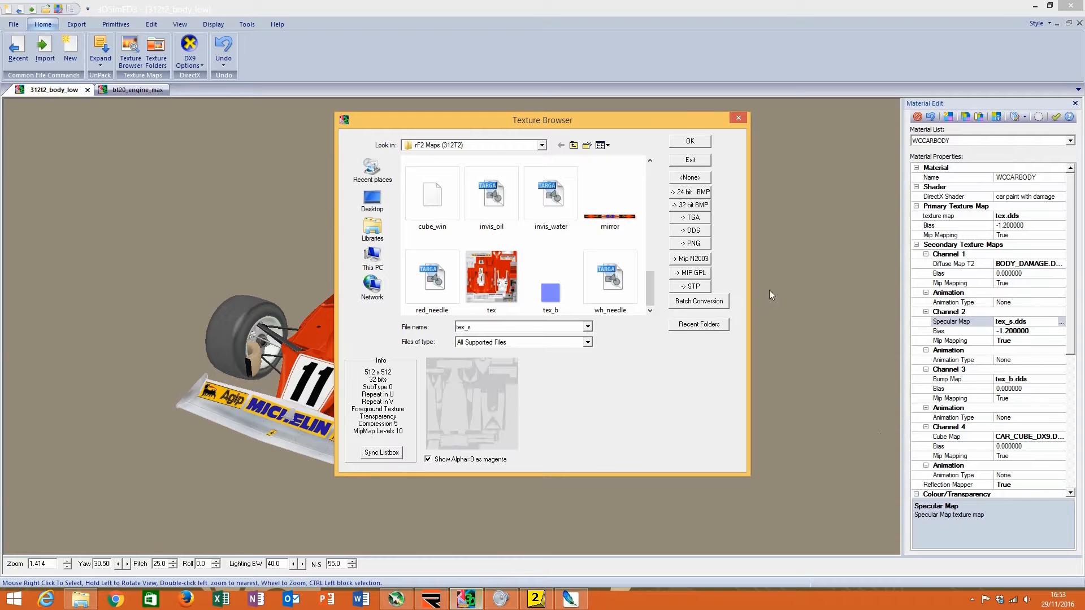
pyautogui.click(744, 120)
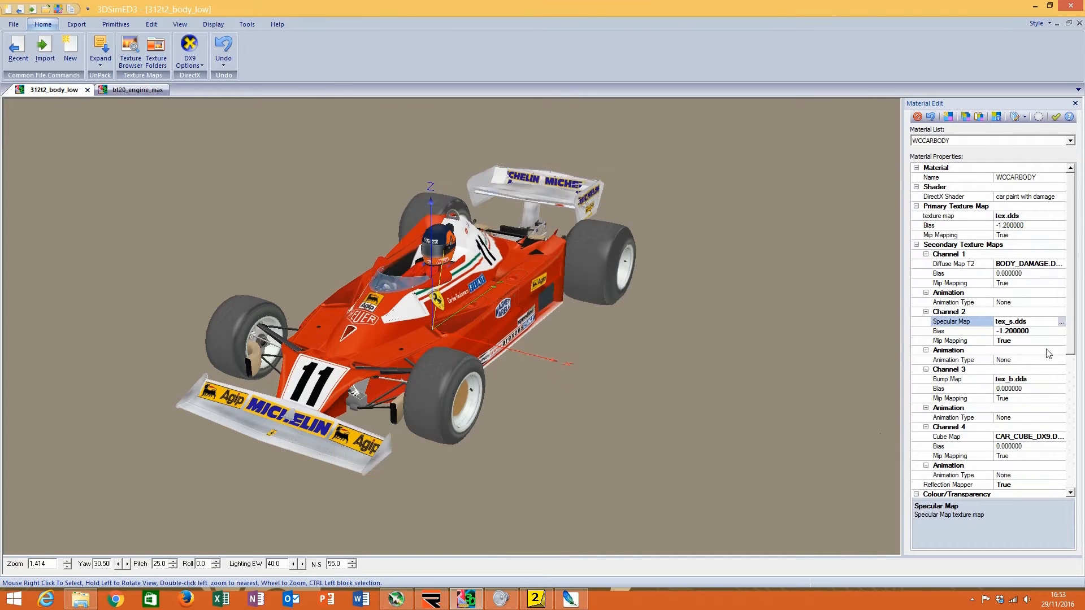
pyautogui.click(1062, 322)
pyautogui.click(483, 271)
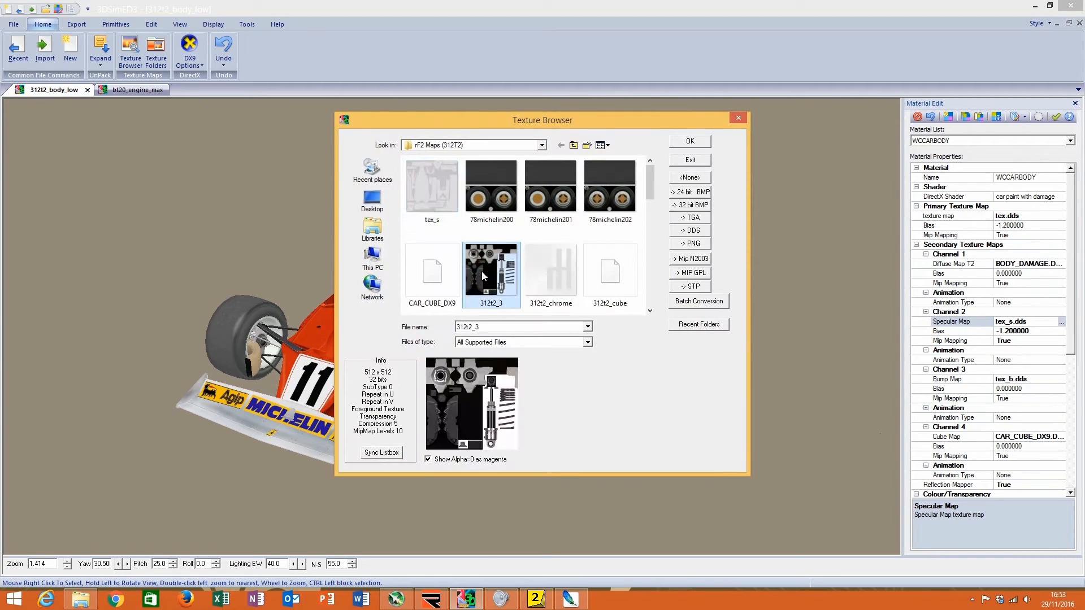
pyautogui.click(699, 145)
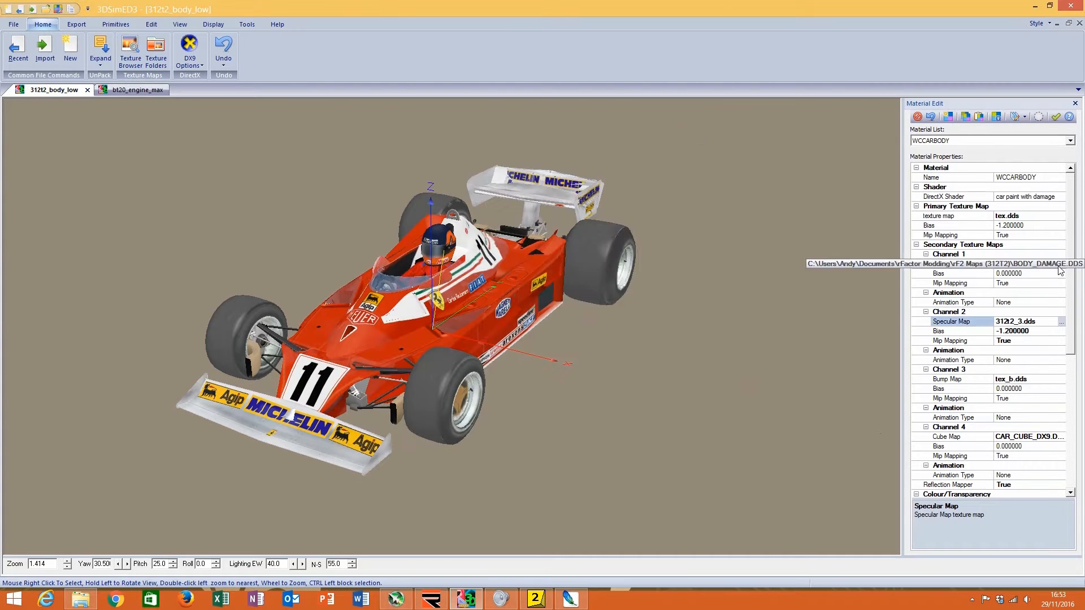
pyautogui.click(1062, 323)
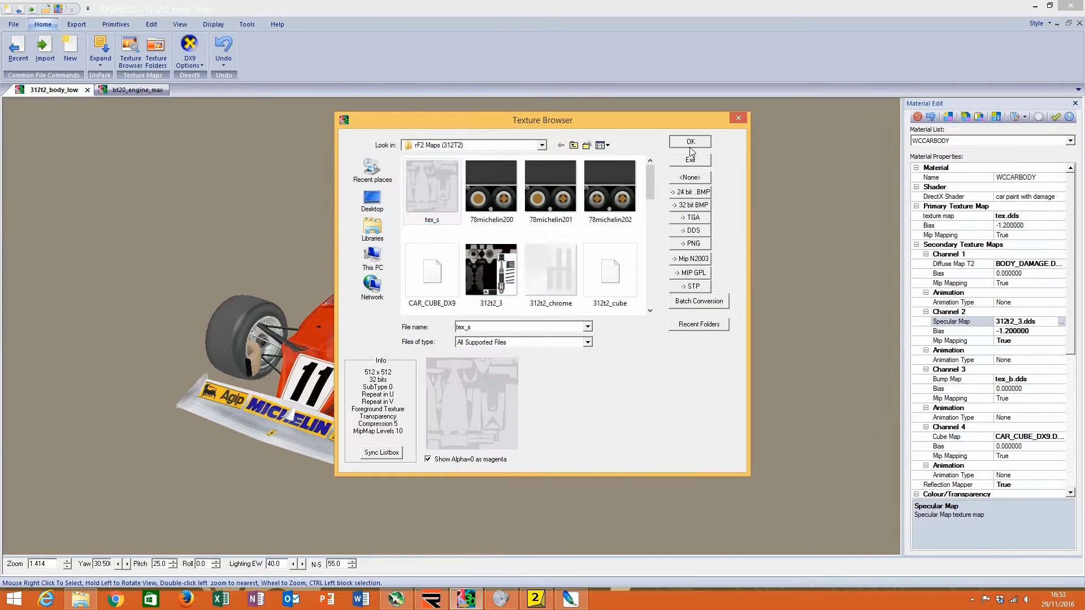
pyautogui.click(689, 141)
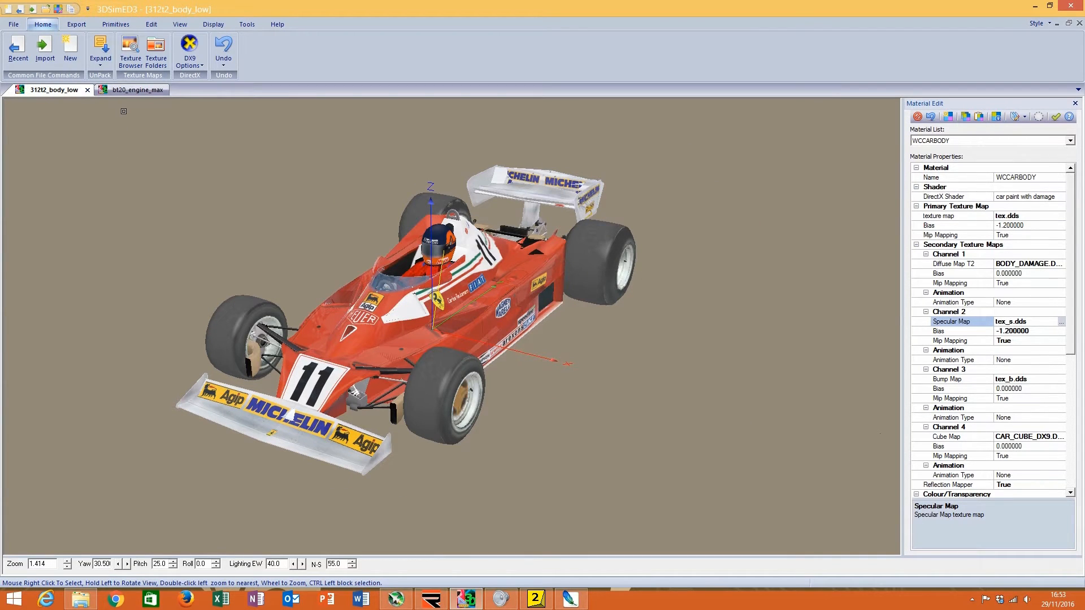
# Step: Switch to the bt20_engine_max model and open WCCARBODY's Specular Map bt44_body_s in Adobe Photoshop without displaying its MIP maps
pyautogui.click(1062, 323)
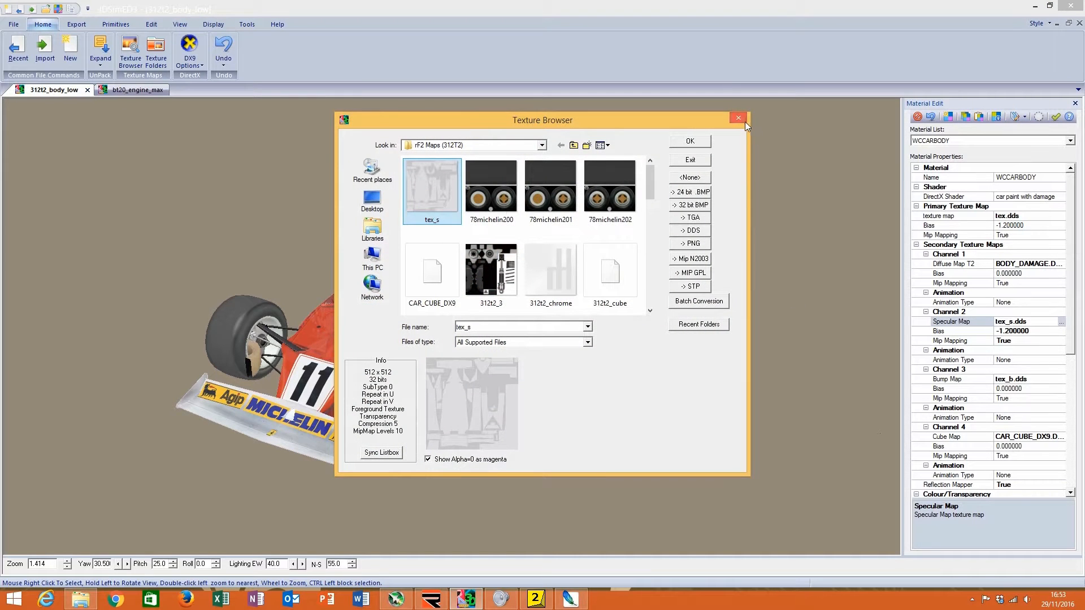
pyautogui.click(738, 118)
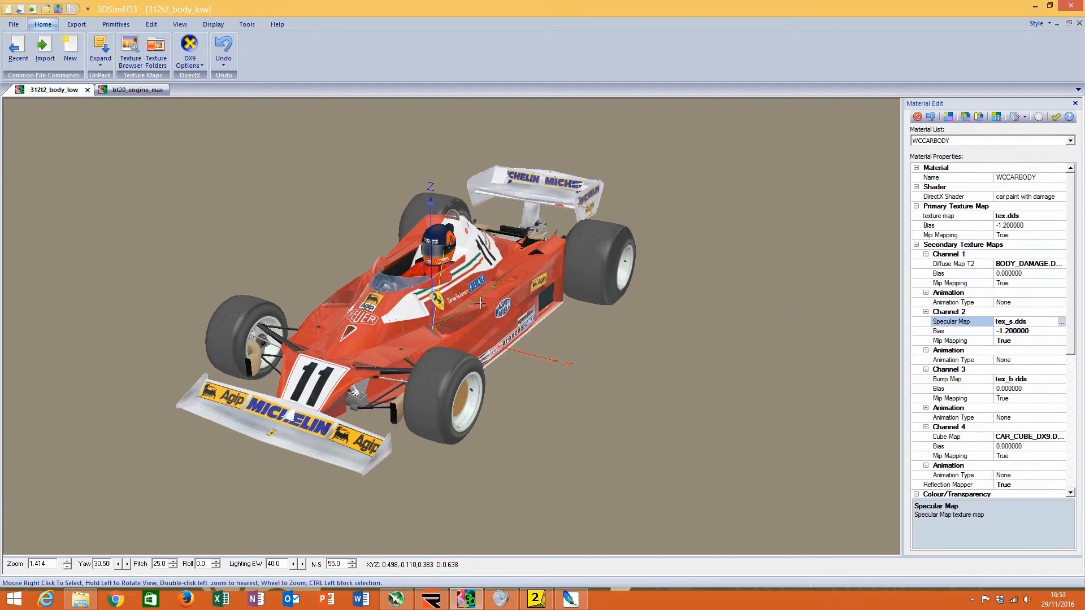
pyautogui.click(138, 90)
pyautogui.scroll(8, 1063, 315)
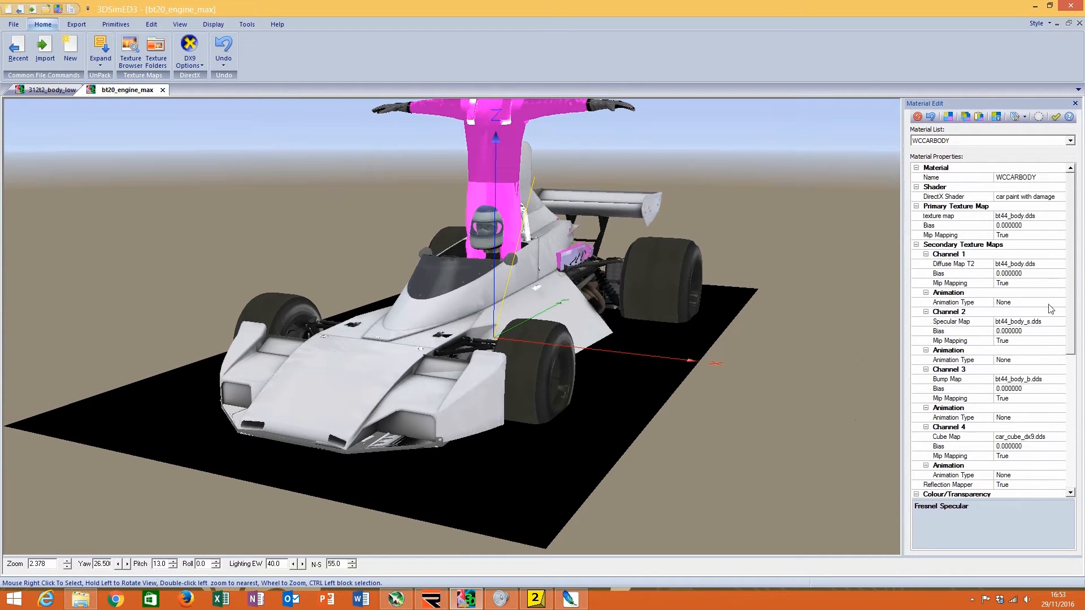
pyautogui.click(1060, 322)
pyautogui.rightClick(508, 276)
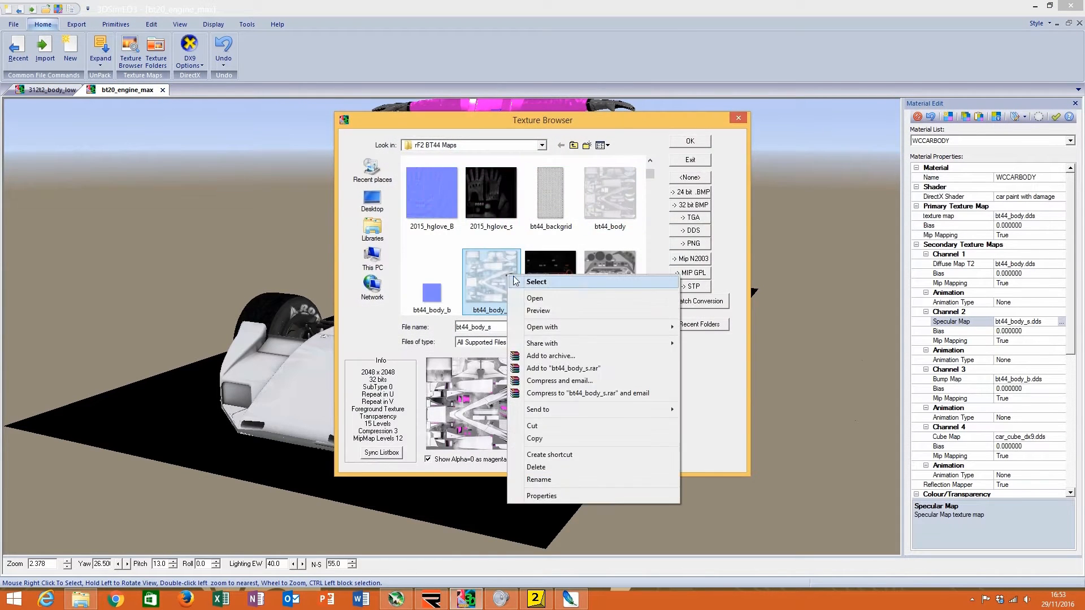
pyautogui.moveTo(595, 326)
pyautogui.click(701, 327)
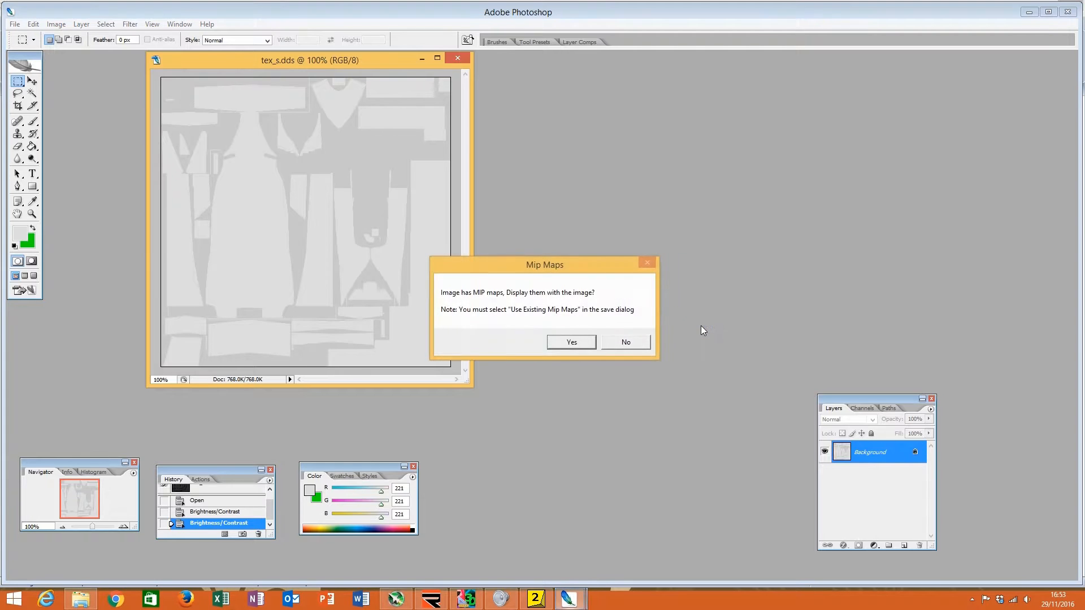
pyautogui.click(626, 340)
# Step: Sample several body areas of bt44_body_s.dds in the Color Picker and keep the 247, 247, 247 grey as the foreground colour
pyautogui.click(19, 233)
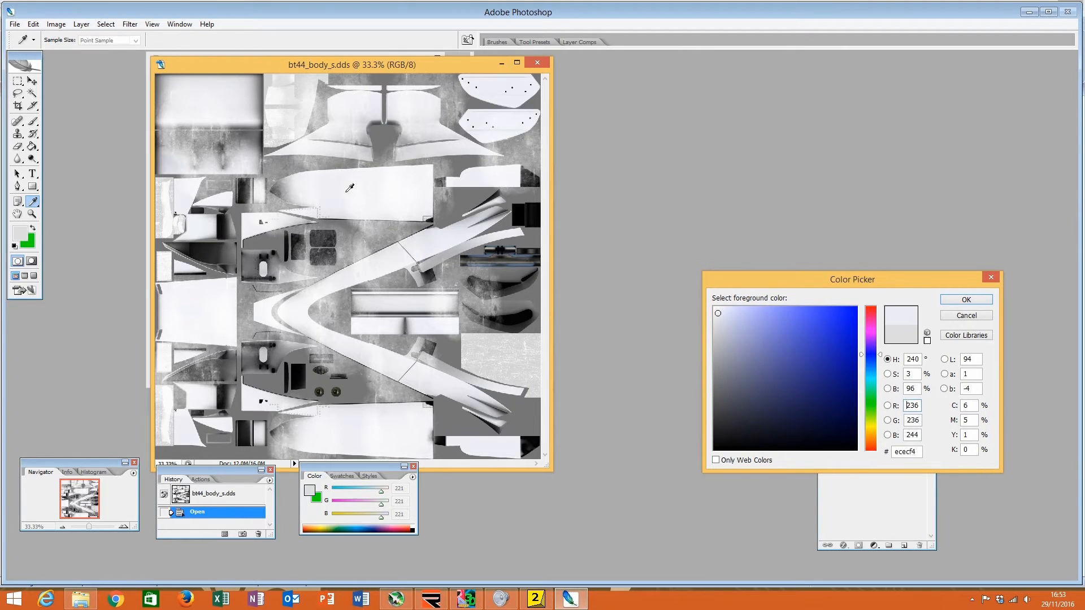
pyautogui.click(388, 205)
pyautogui.click(424, 120)
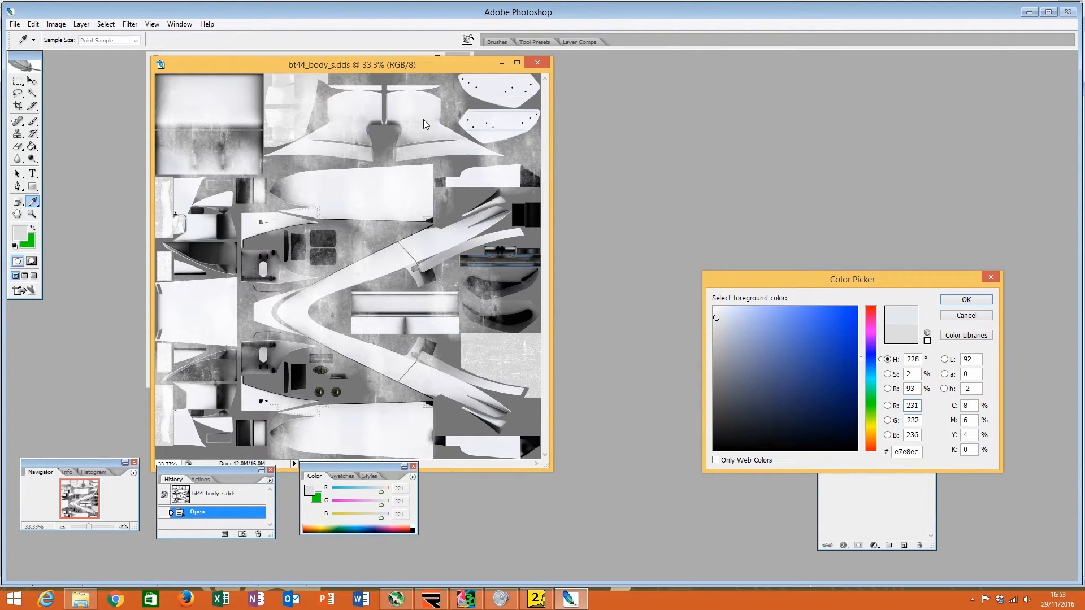
pyautogui.click(303, 150)
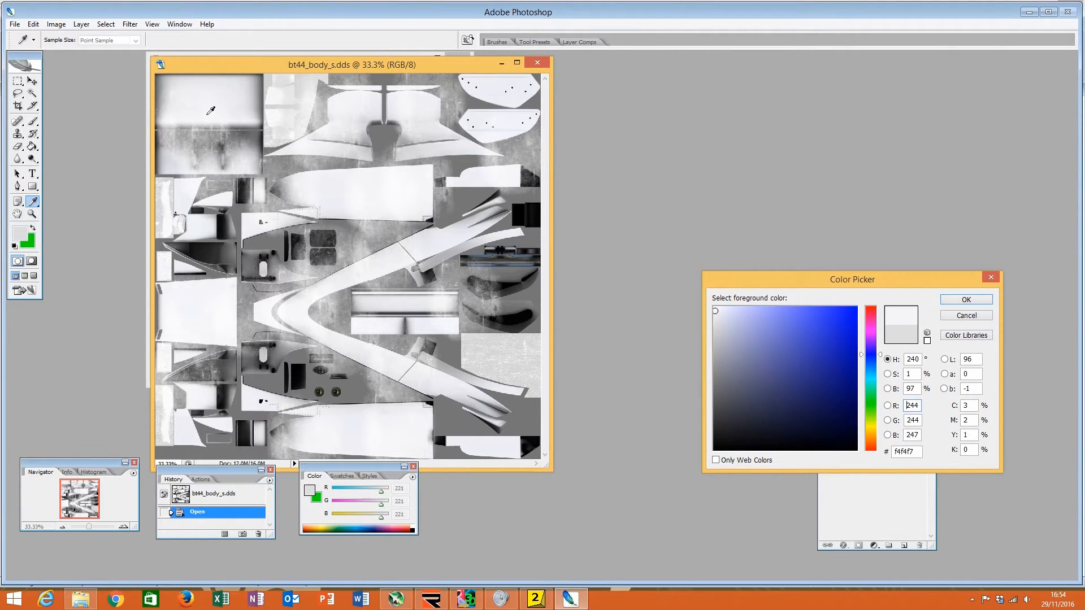
pyautogui.click(210, 321)
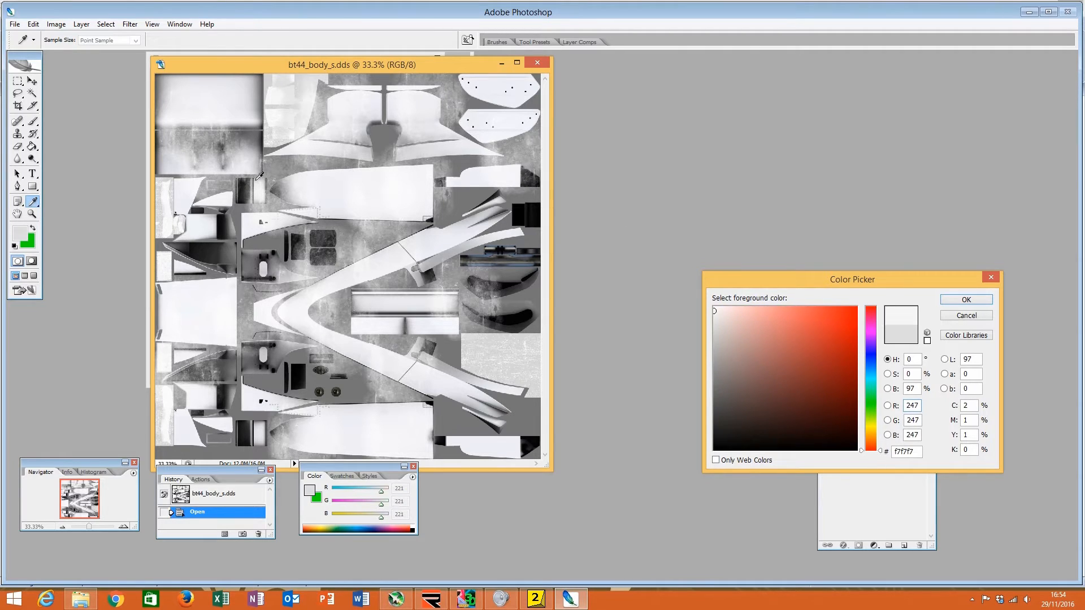
pyautogui.click(986, 299)
# Step: Paint over the entire bt44_body_s.dds image in the foreground grey with a 435 px brush
pyautogui.click(34, 120)
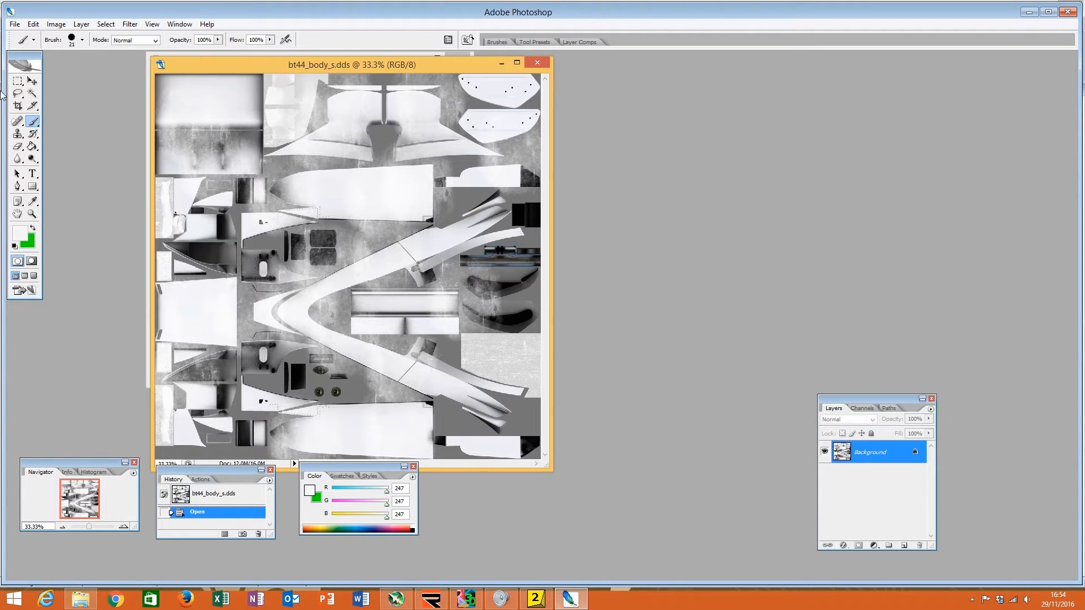
pyautogui.click(83, 40)
pyautogui.moveTo(30, 70); pyautogui.dragTo(119, 70)
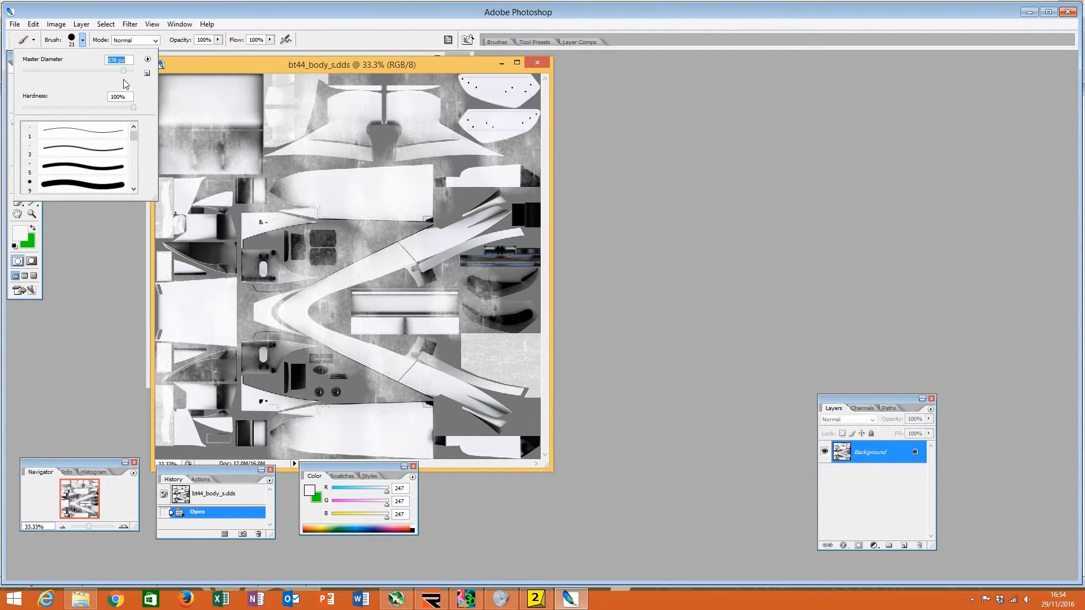
pyautogui.moveTo(432, 138)
pyautogui.mouseDown()
pyautogui.moveTo(508, 130)
pyautogui.moveTo(197, 101)
pyautogui.moveTo(303, 206)
pyautogui.moveTo(559, 298)
pyautogui.moveTo(646, 450)
pyautogui.moveTo(571, 353)
pyautogui.moveTo(334, 361)
pyautogui.mouseUp()
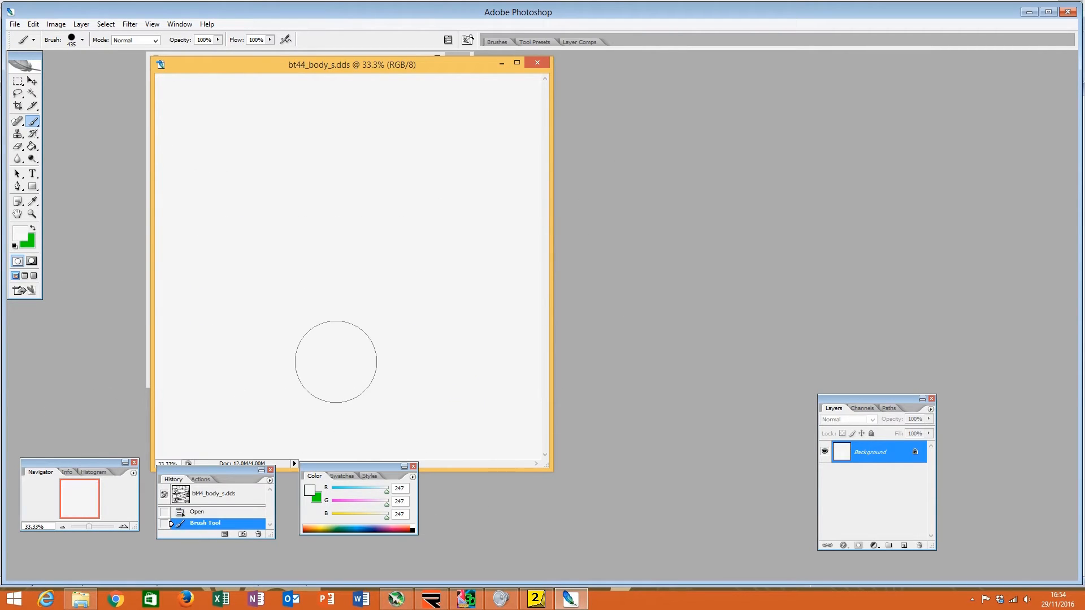
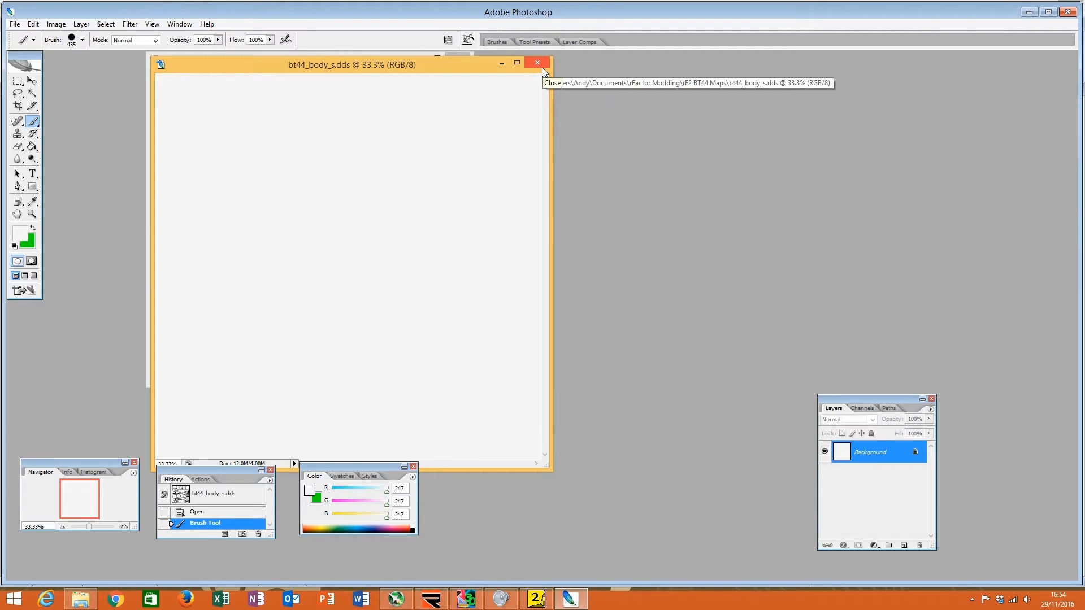
# Step: Compare tex_s.dds's body grey with the painted bt44_body_s.dds using the Color Picker, and close bt44_body_s.dds without saving
pyautogui.moveTo(318, 66); pyautogui.dragTo(696, 85)
pyautogui.click(262, 63)
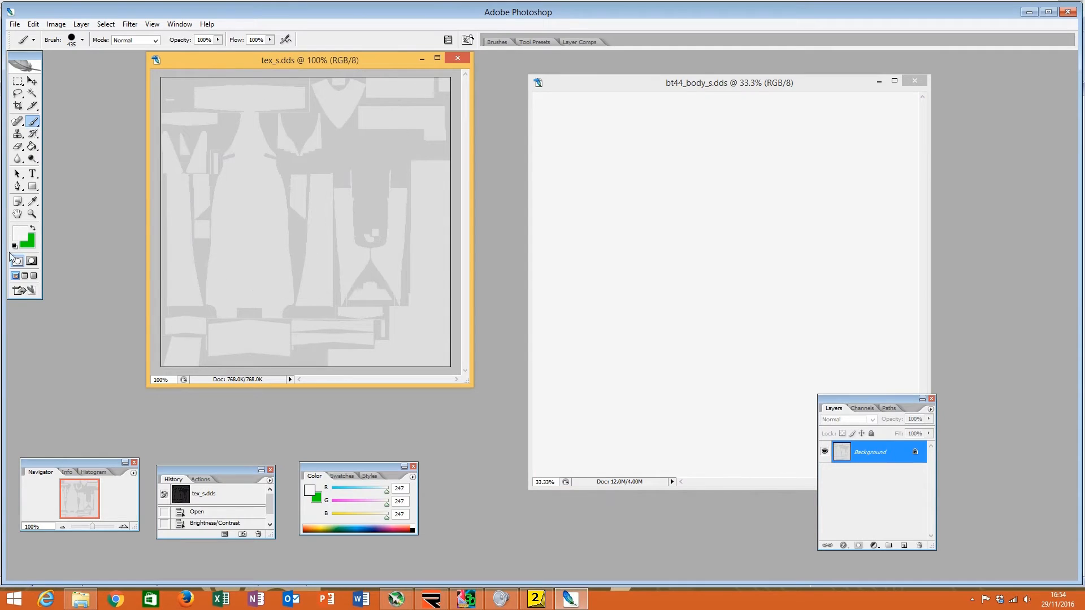
pyautogui.click(20, 233)
pyautogui.click(243, 214)
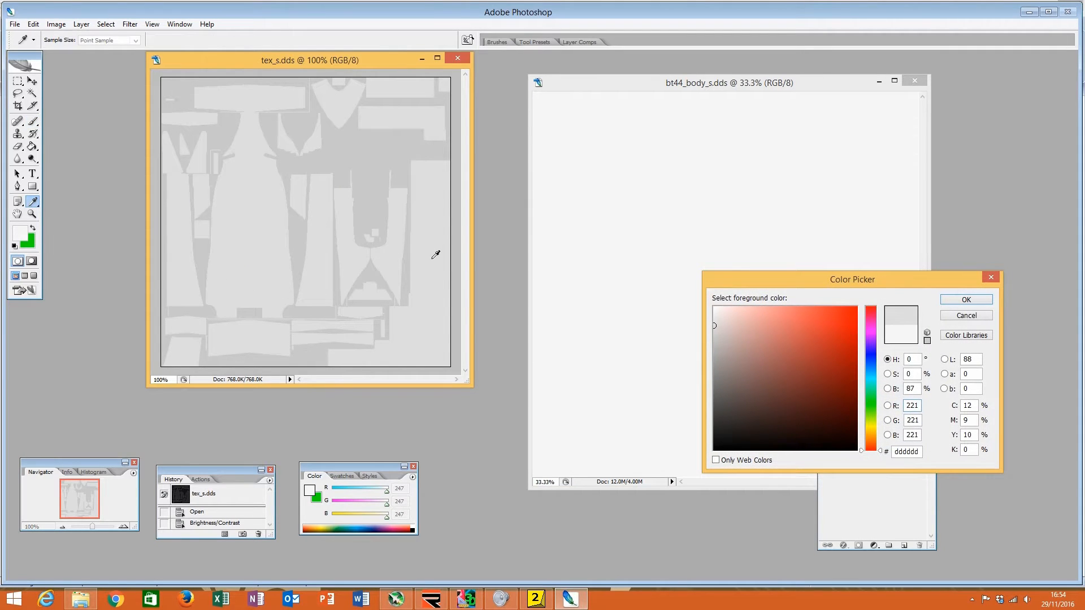
pyautogui.click(981, 317)
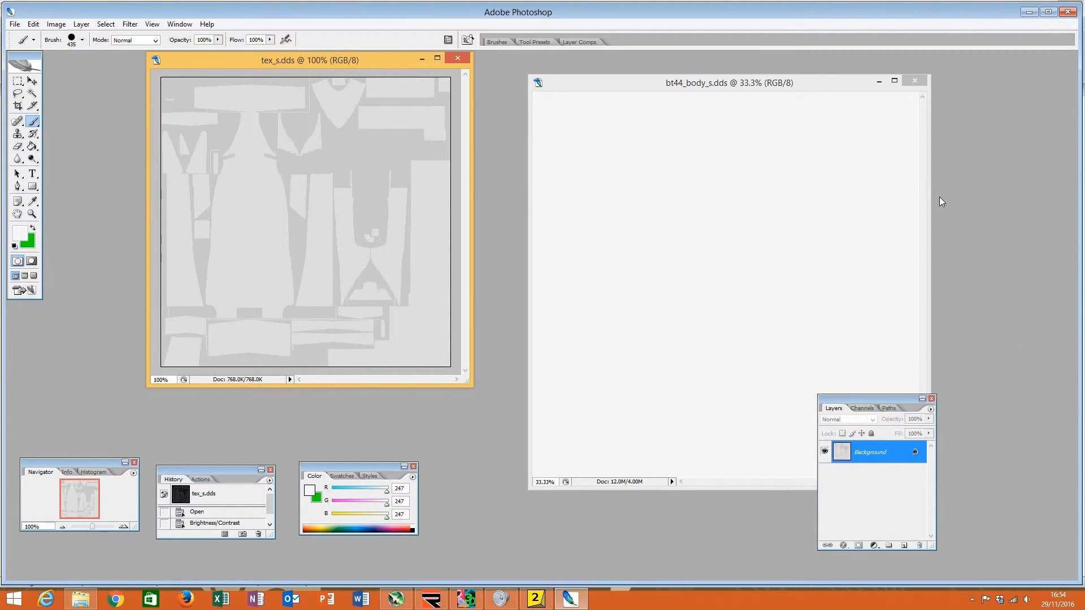
pyautogui.click(915, 80)
pyautogui.click(559, 234)
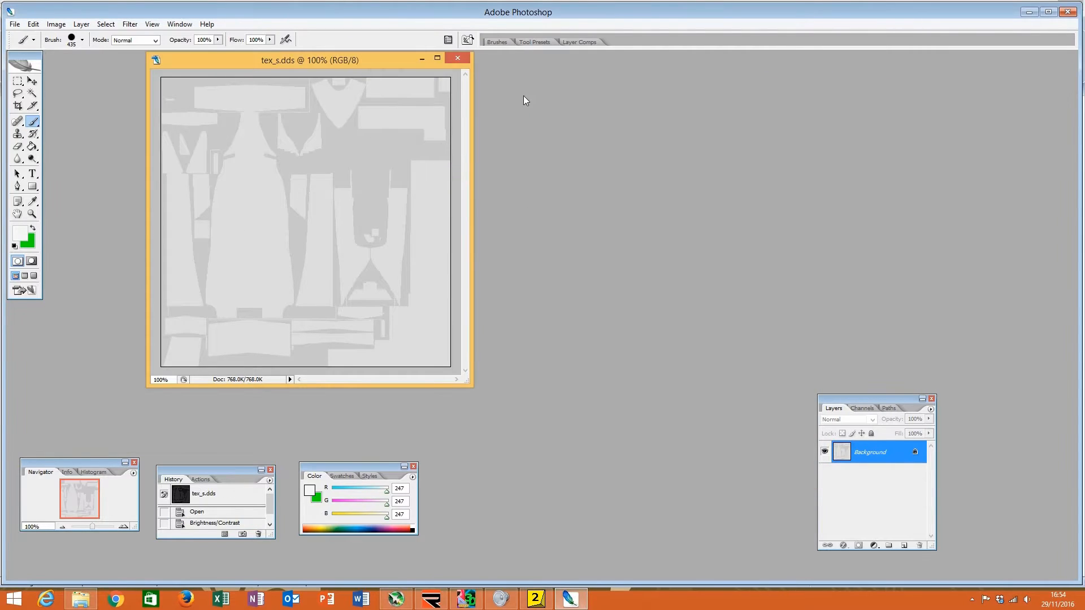
# Step: Switch to 3DSimED3 and open the Brabham's main texture map bt44_body in Adobe Photoshop without displaying its MIP maps
pyautogui.click(479, 603)
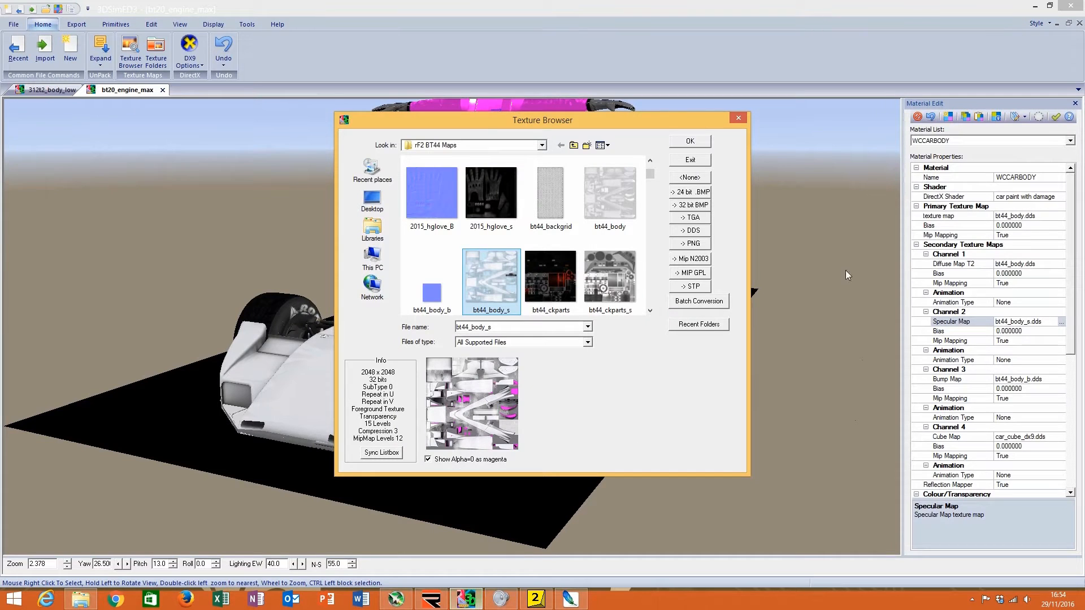
pyautogui.click(738, 117)
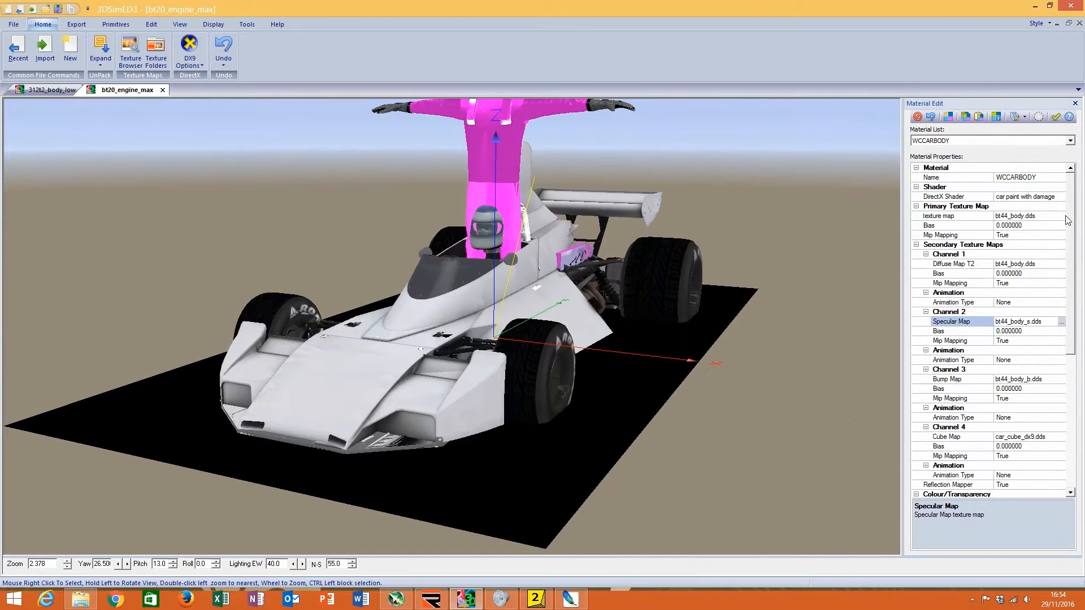
pyautogui.click(1028, 217)
pyautogui.click(1061, 216)
pyautogui.rightClick(607, 269)
pyautogui.moveTo(692, 325)
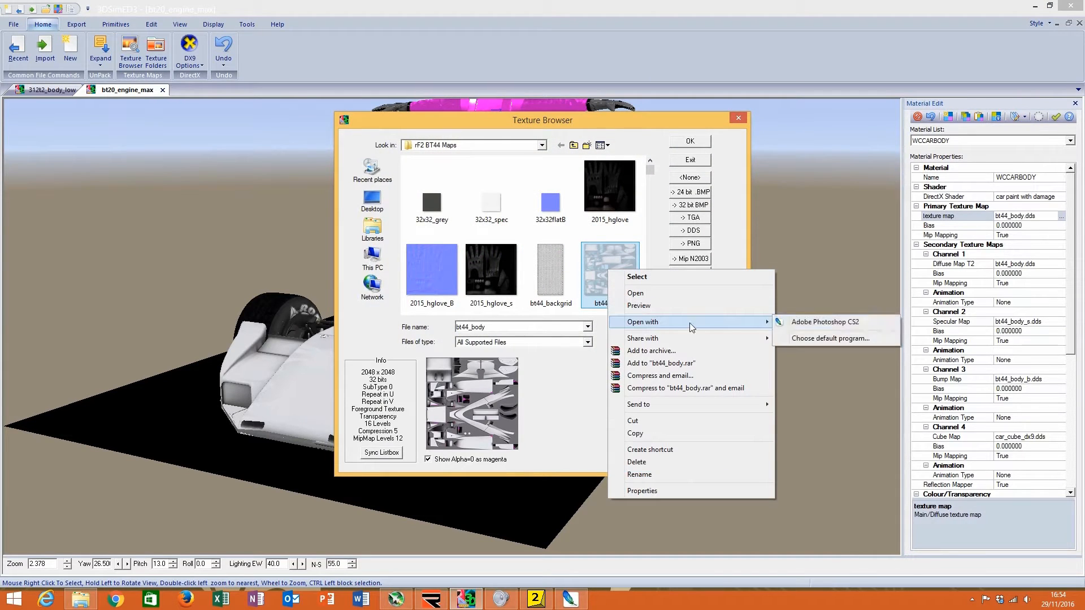
pyautogui.click(833, 323)
pyautogui.click(627, 341)
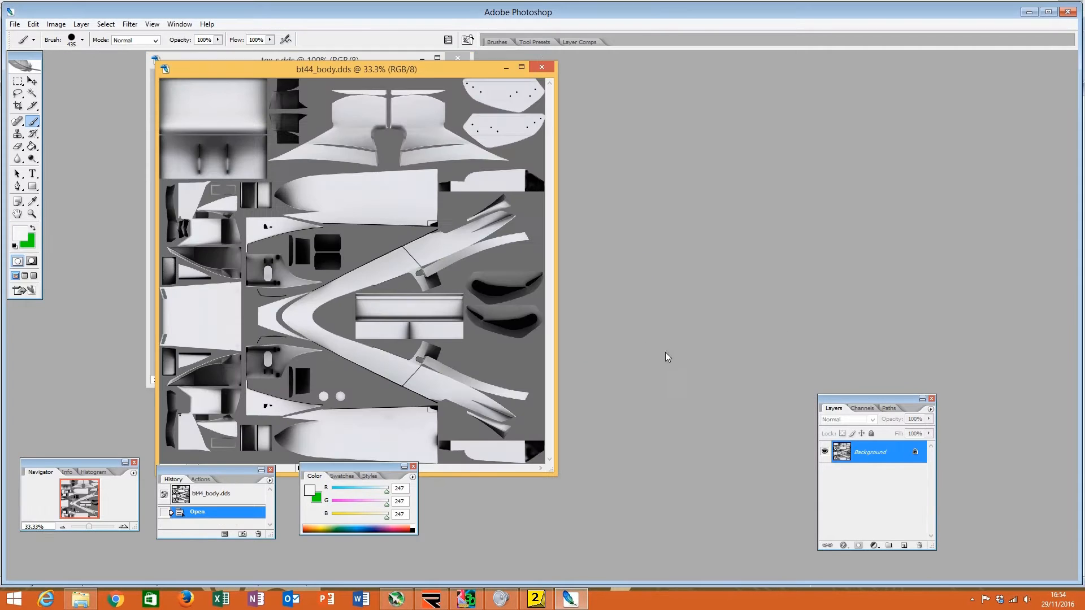
# Step: Show bt44_body.dds's Alpha 1 channel and sample its light body grey as the foreground colour
pyautogui.click(862, 408)
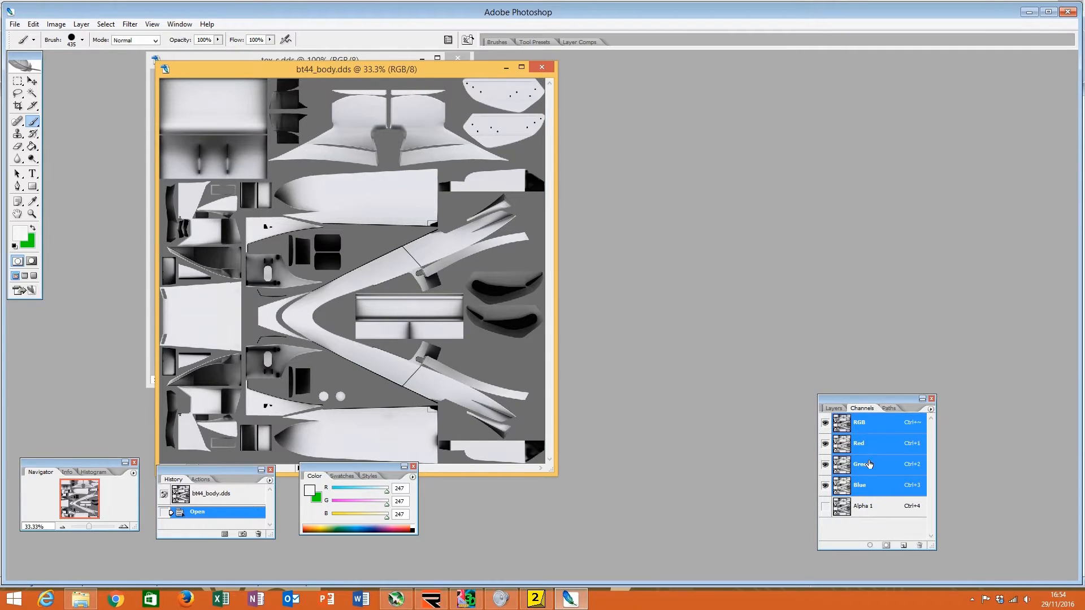
pyautogui.click(868, 509)
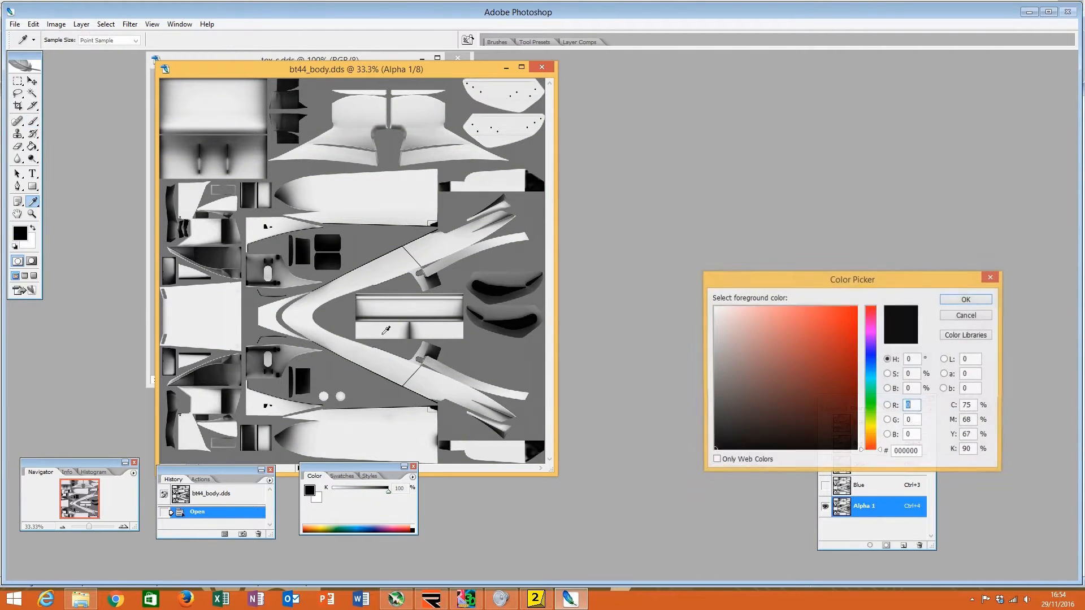
pyautogui.click(20, 234)
pyautogui.click(383, 367)
pyautogui.click(379, 435)
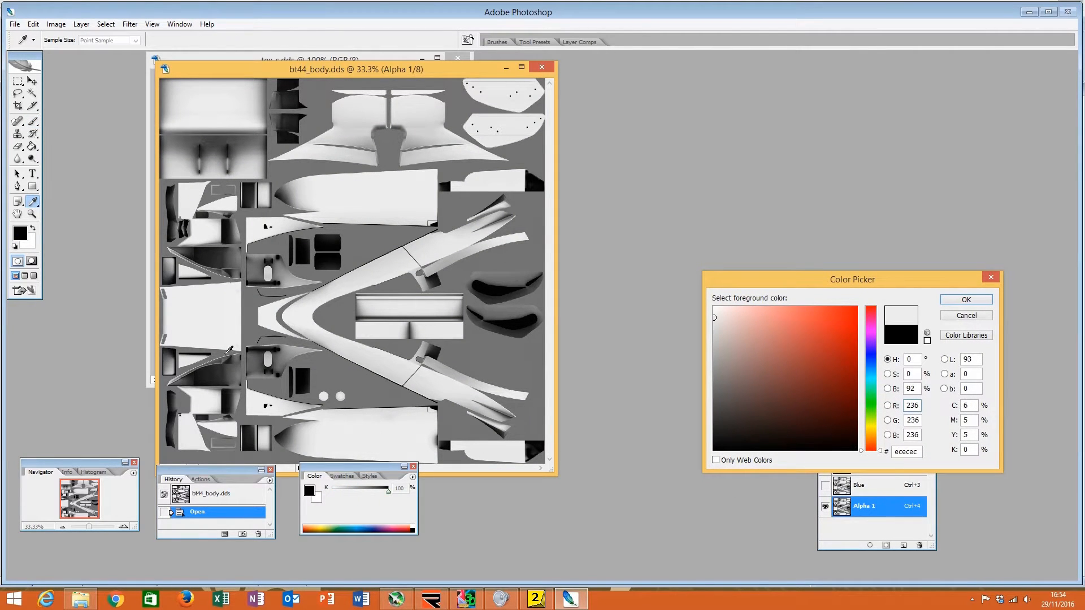
pyautogui.click(208, 316)
pyautogui.click(955, 302)
pyautogui.press('b')
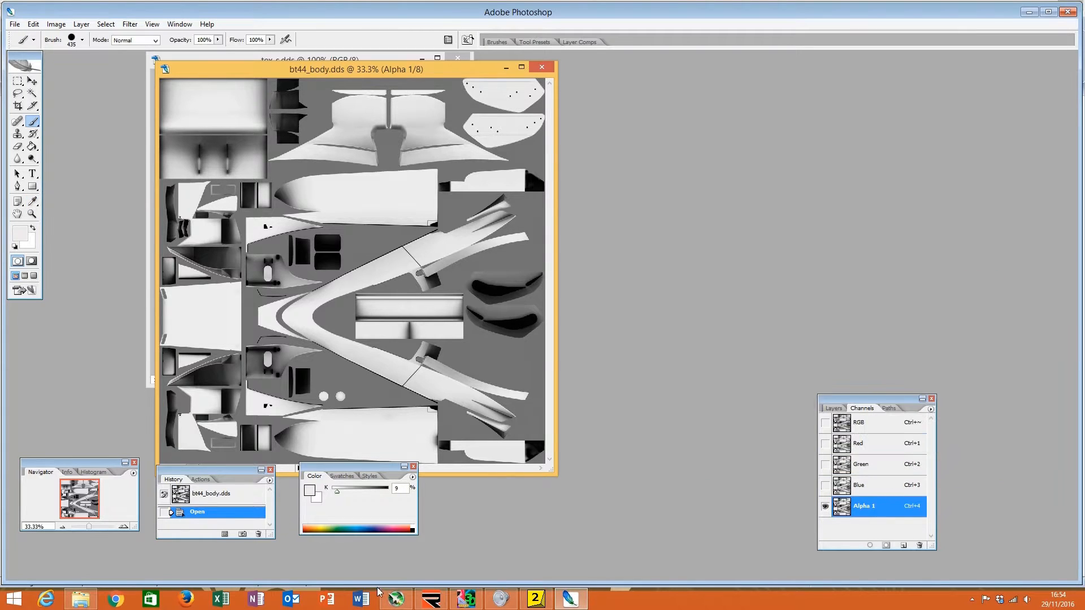
# Step: Return to 312t2_body_low in 3DSimED3 and open its main texture map tex in Adobe Photoshop without displaying its MIP maps
pyautogui.click(467, 599)
pyautogui.click(740, 117)
pyautogui.click(48, 90)
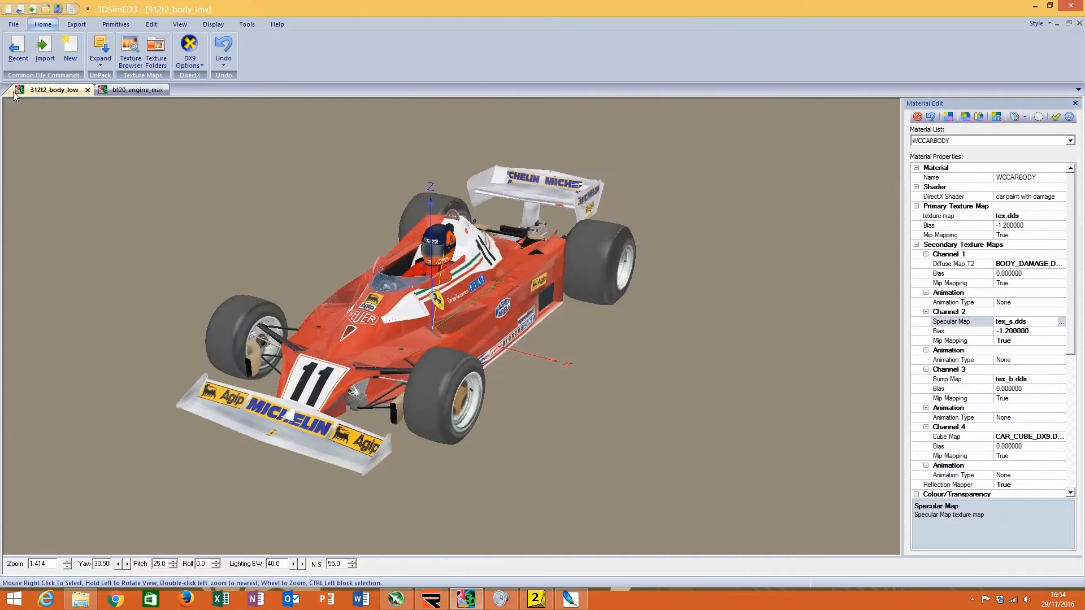
pyautogui.click(1061, 216)
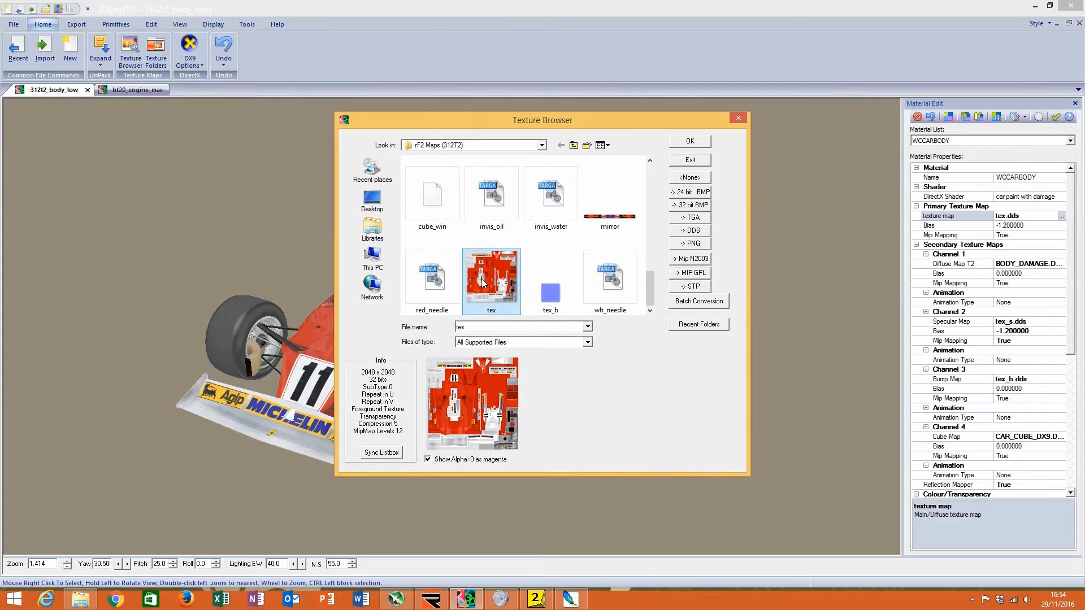
pyautogui.rightClick(530, 284)
pyautogui.rightClick(496, 292)
pyautogui.click(678, 346)
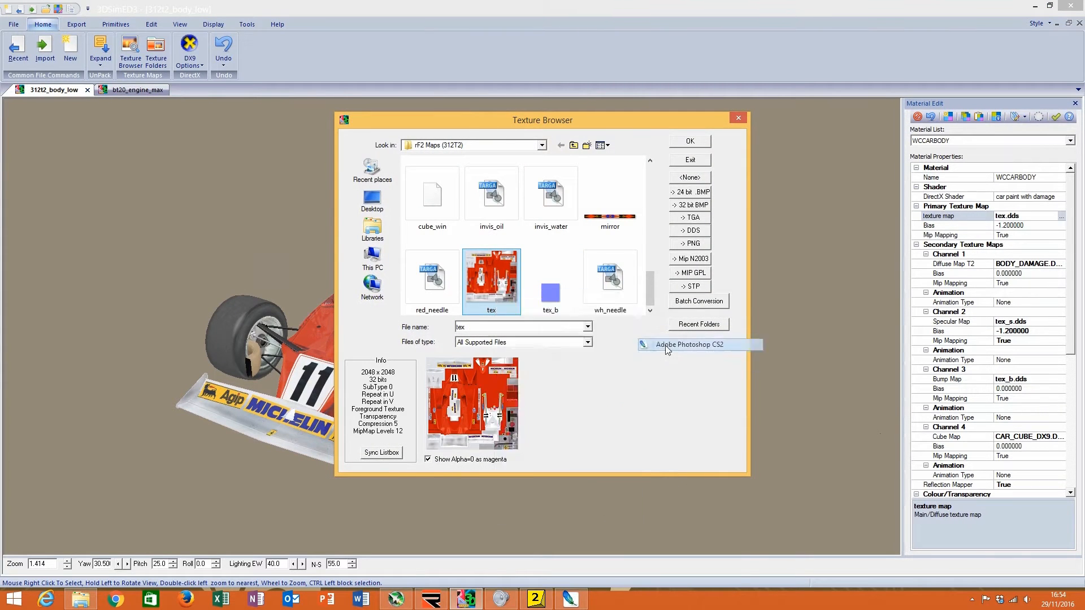
pyautogui.click(626, 343)
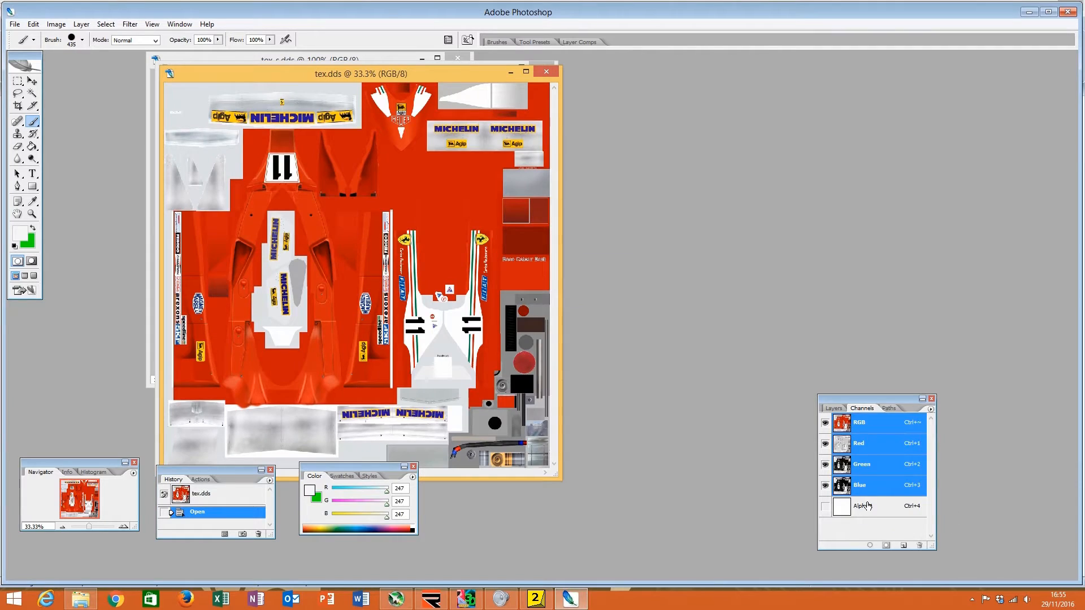
# Step: Place tex.dds beside bt44_body.dds and compare the RGB and Alpha 1 channels of both images
pyautogui.click(865, 506)
pyautogui.moveTo(391, 67); pyautogui.dragTo(801, 72)
pyautogui.click(459, 70)
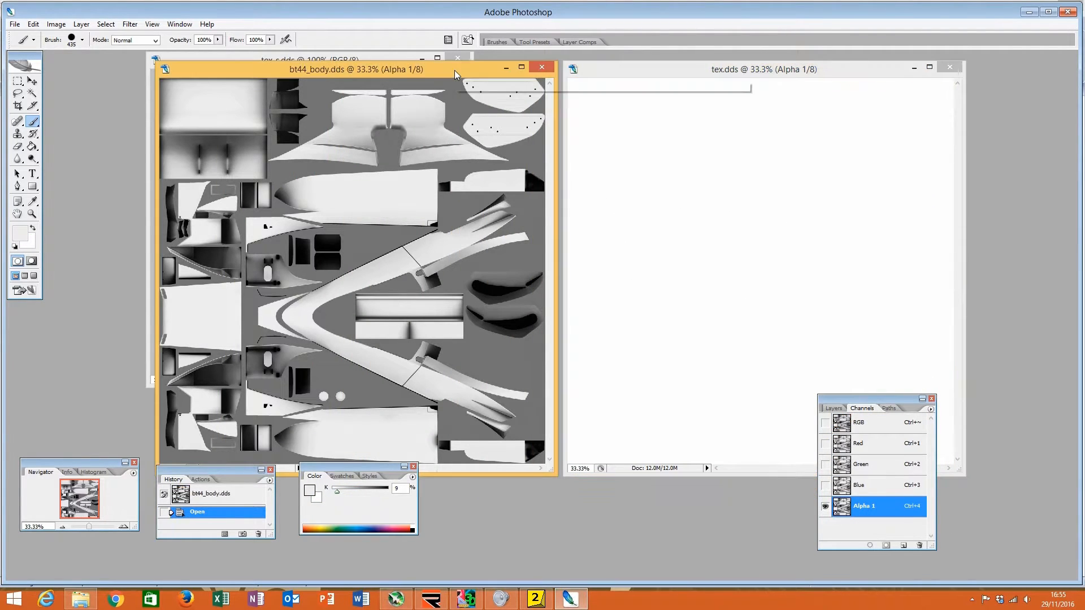
pyautogui.click(856, 428)
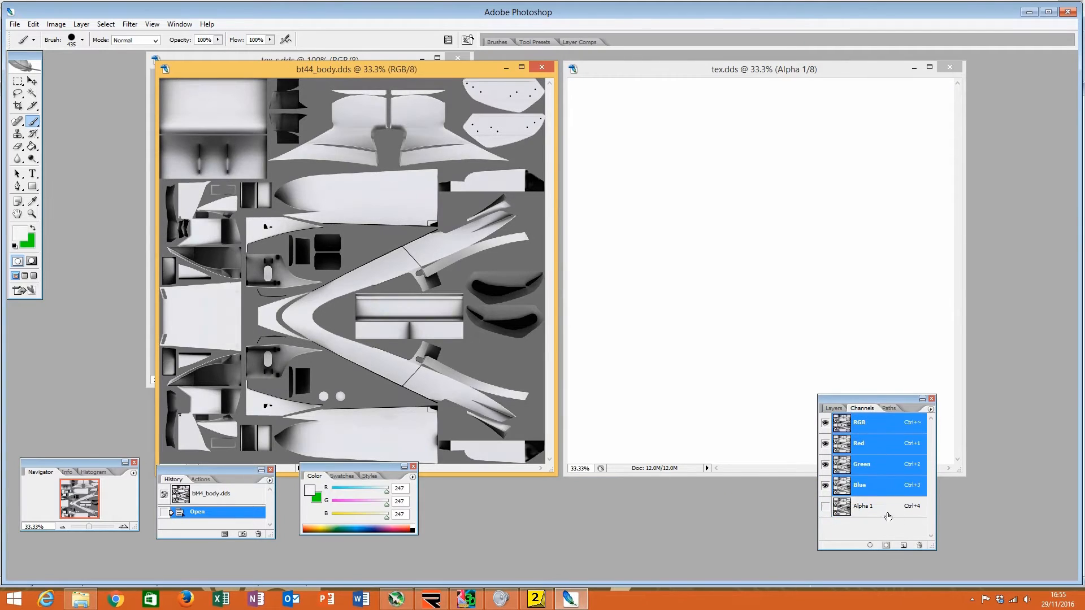
pyautogui.click(887, 515)
pyautogui.click(893, 430)
pyautogui.click(857, 510)
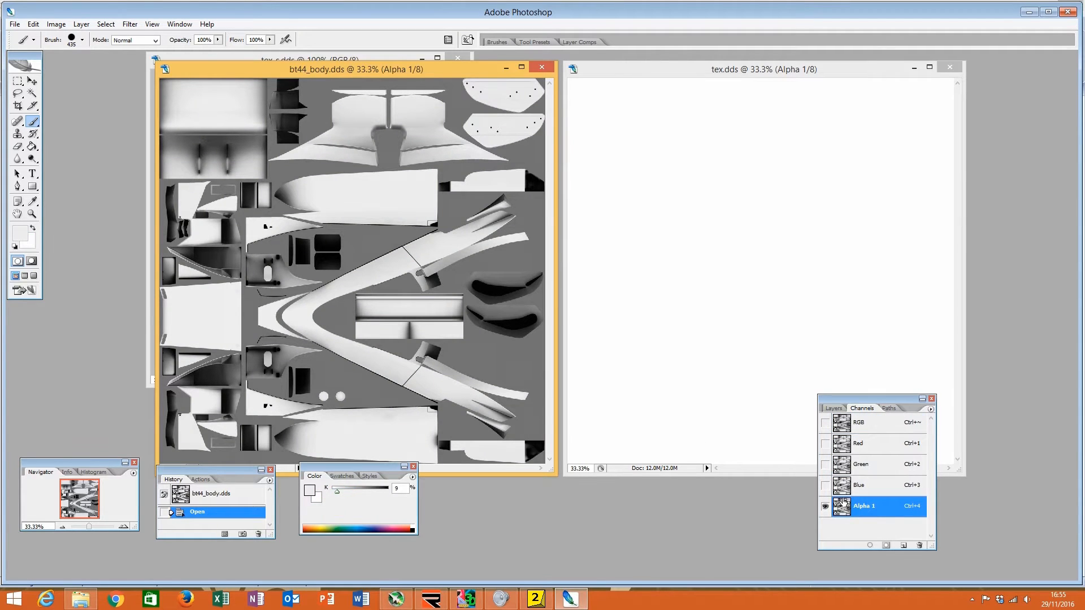
pyautogui.click(745, 79)
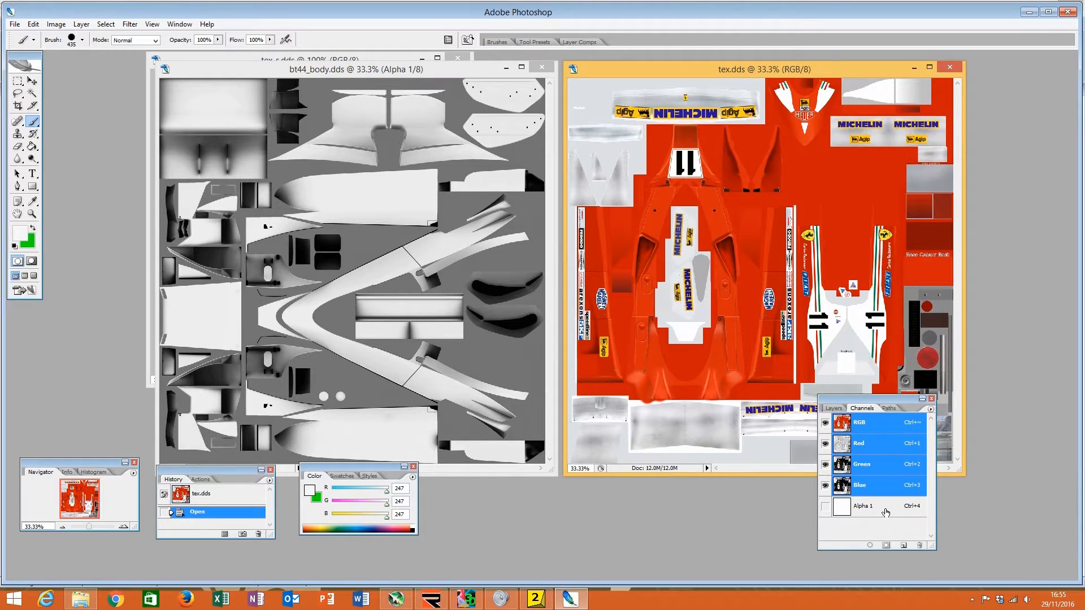
pyautogui.click(885, 513)
pyautogui.click(875, 433)
# Step: Copy the entire tex_s.dds image and paste it into the Alpha 1 channel of tex.dds
pyautogui.moveTo(428, 74); pyautogui.dragTo(269, 174)
pyautogui.click(294, 61)
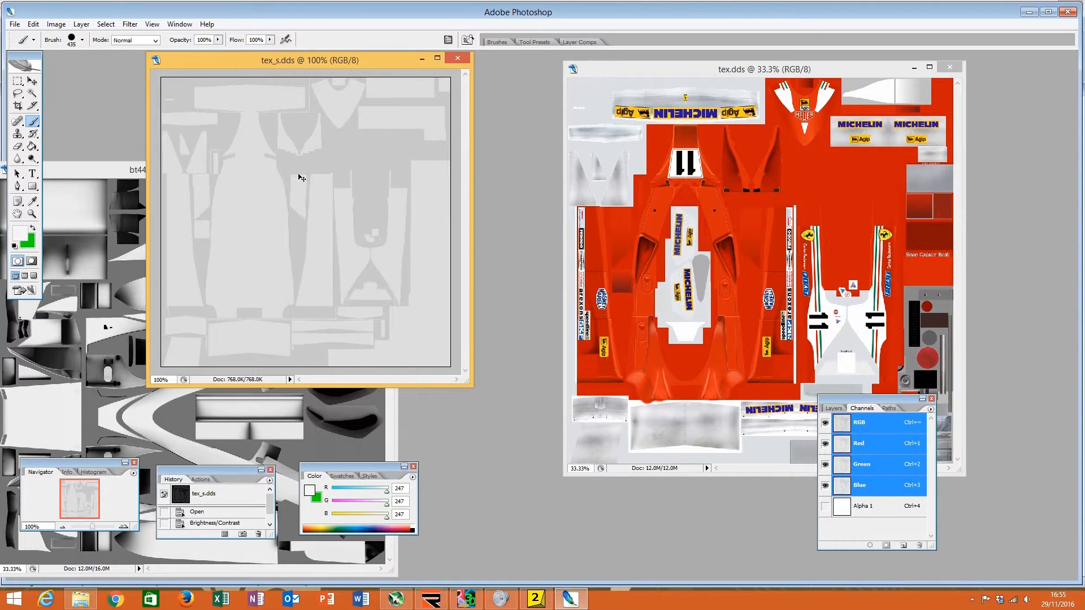
pyautogui.hotkey('ctrl', 'a')
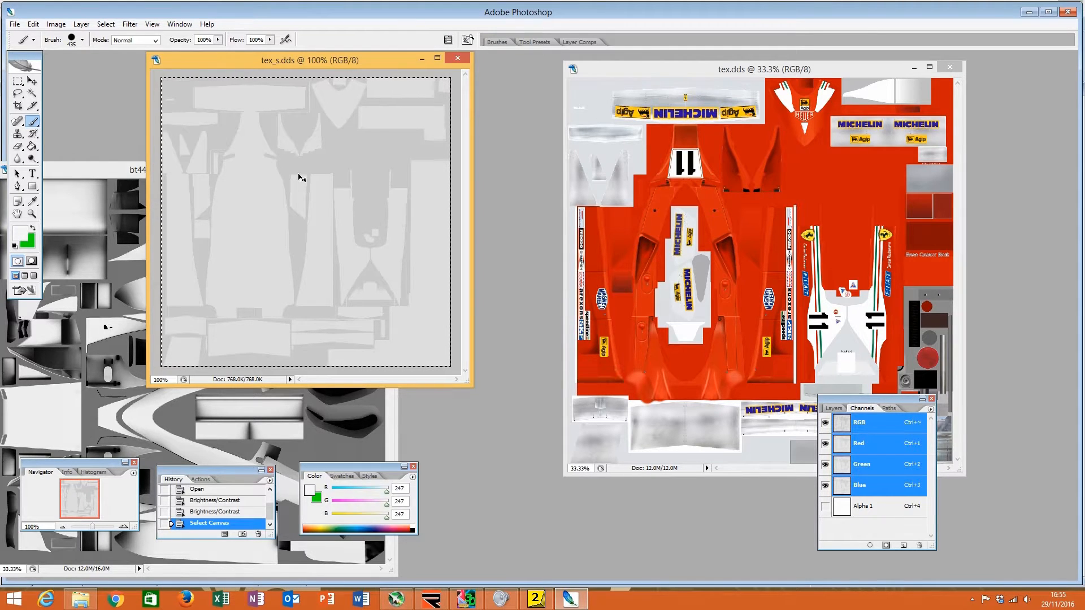
pyautogui.click(692, 69)
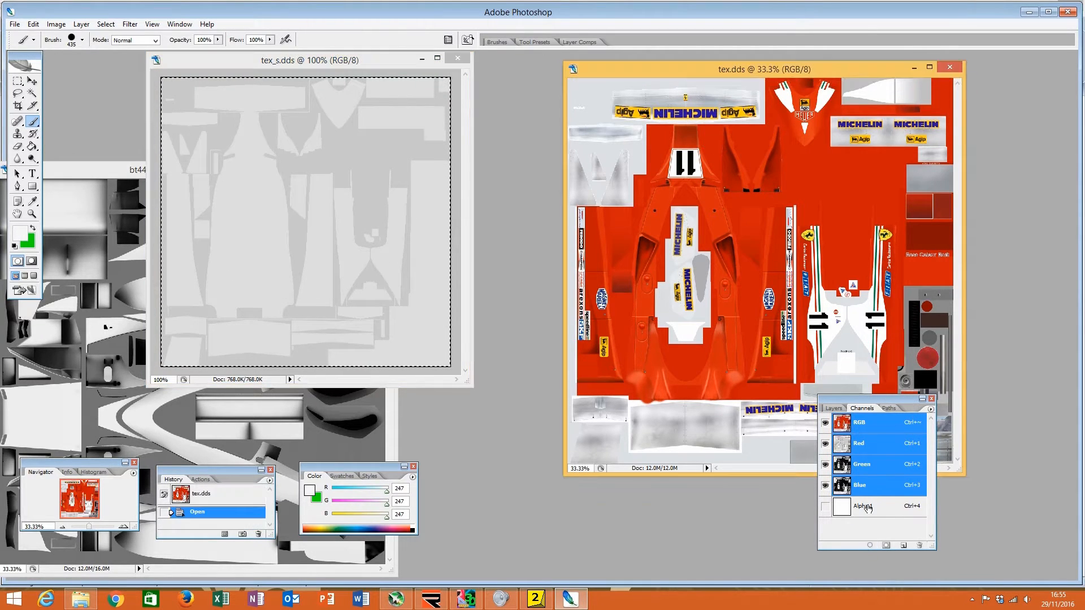
pyautogui.click(869, 507)
pyautogui.hotkey('ctrl', 'v')
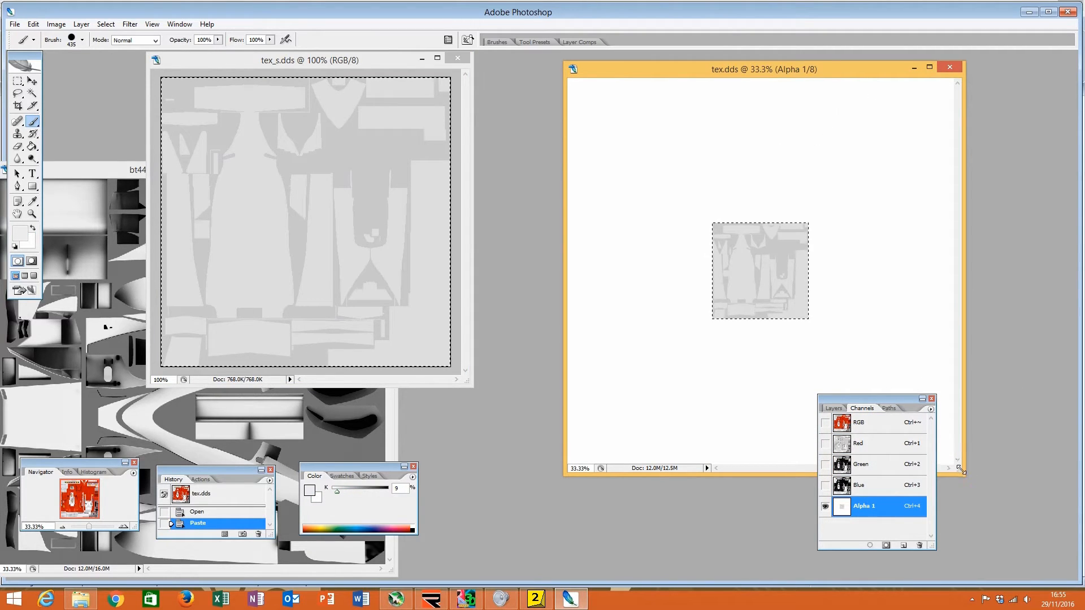
# Step: Scale the pasted specular image in tex.dds's Alpha 1 channel to 400% so it fills the whole canvas
pyautogui.moveTo(962, 473); pyautogui.dragTo(1004, 490)
pyautogui.click(34, 25)
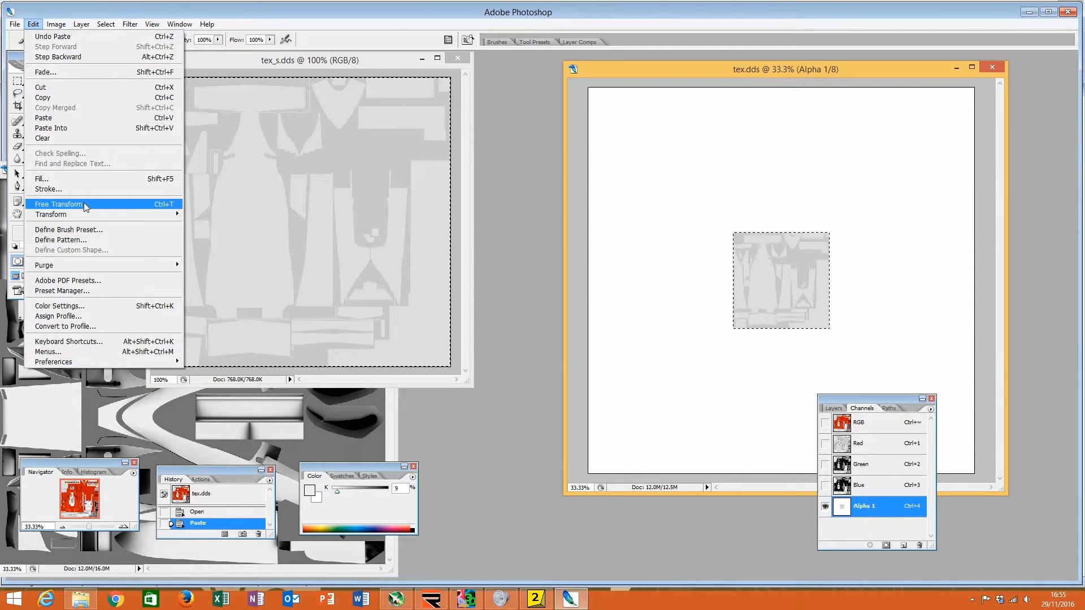
pyautogui.moveTo(141, 214)
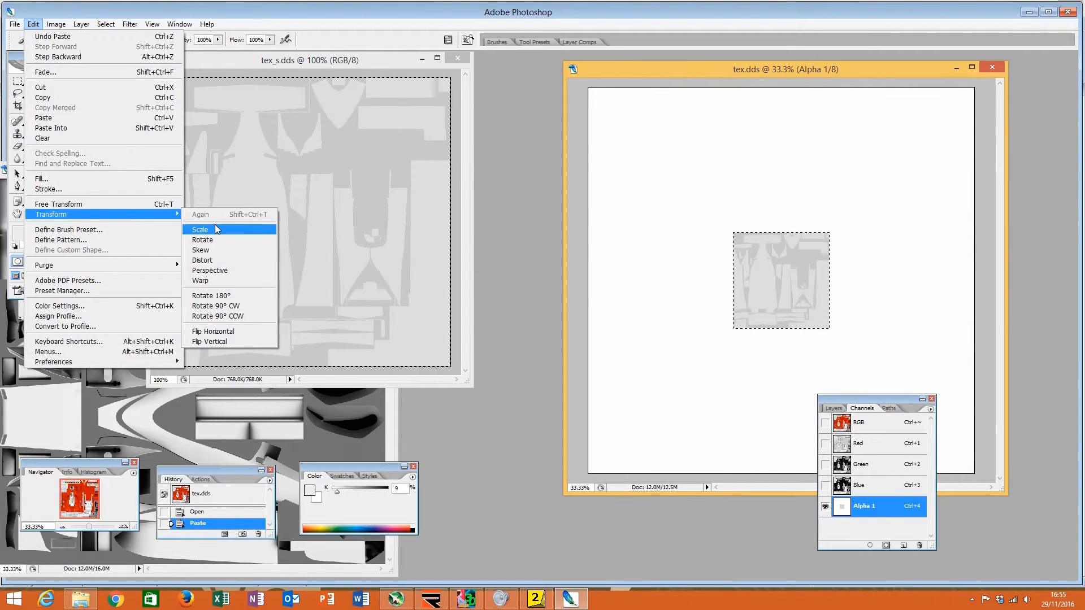
pyautogui.click(201, 229)
pyautogui.moveTo(729, 234); pyautogui.dragTo(589, 89)
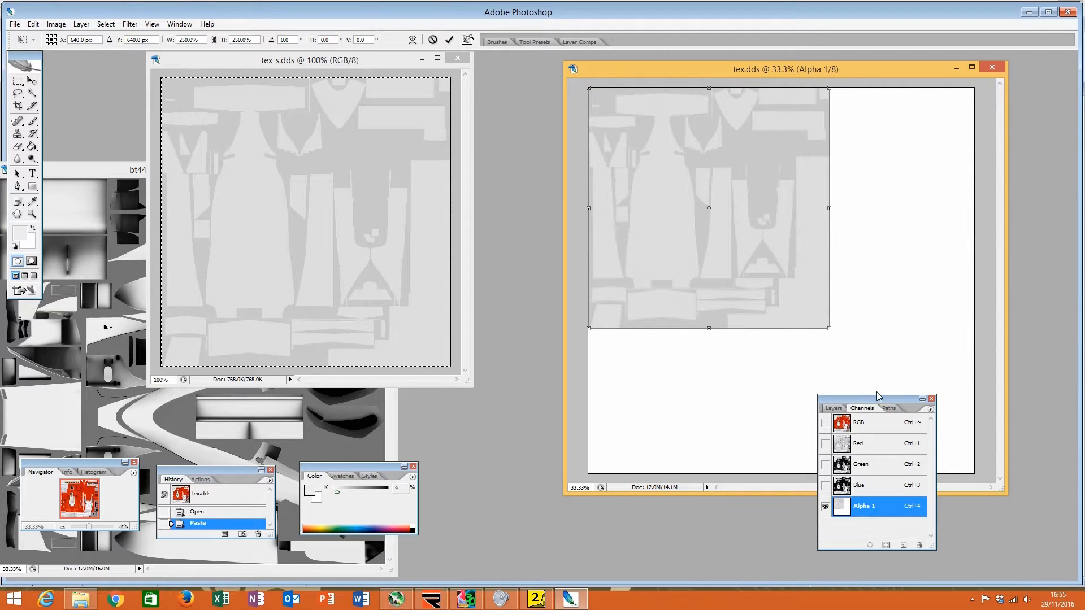
pyautogui.moveTo(830, 402); pyautogui.dragTo(401, 318)
pyautogui.moveTo(829, 330); pyautogui.dragTo(969, 472)
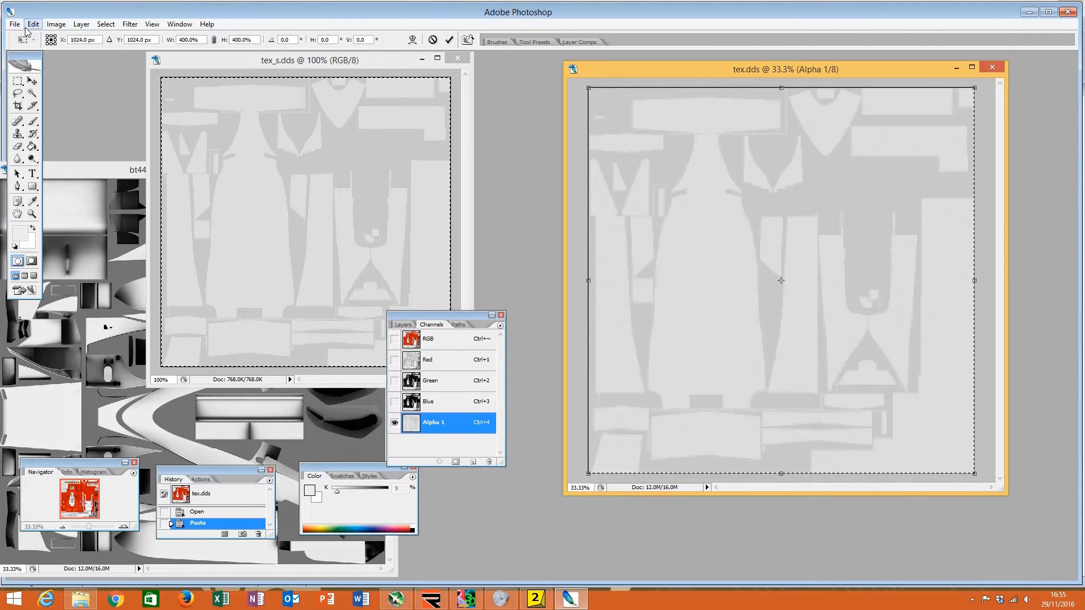
pyautogui.click(449, 40)
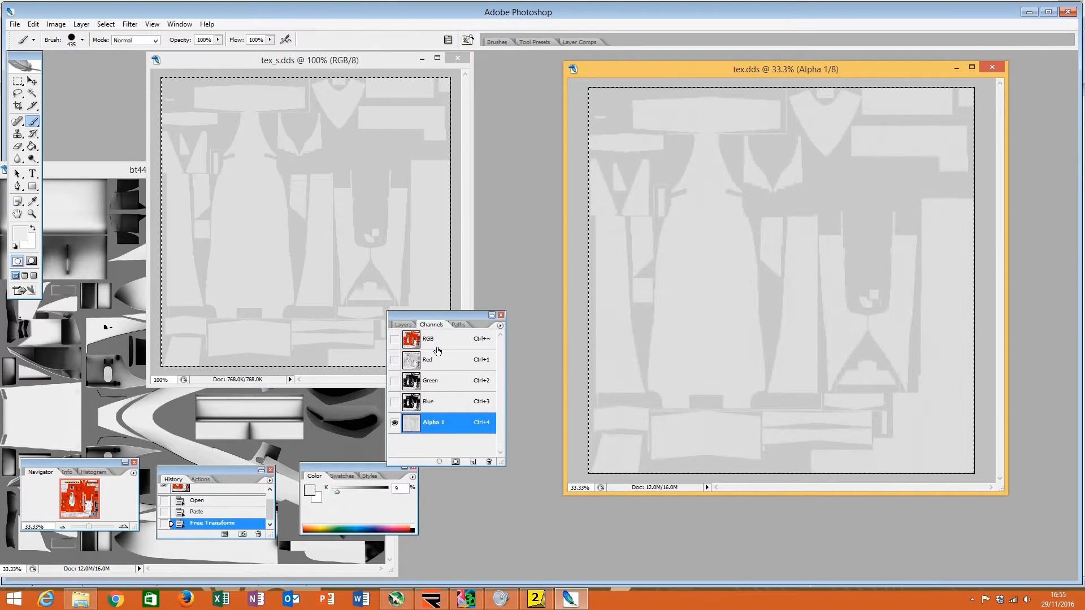
# Step: Check tex.dds's RGB channels against its Alpha 1 channel and save the file
pyautogui.click(437, 340)
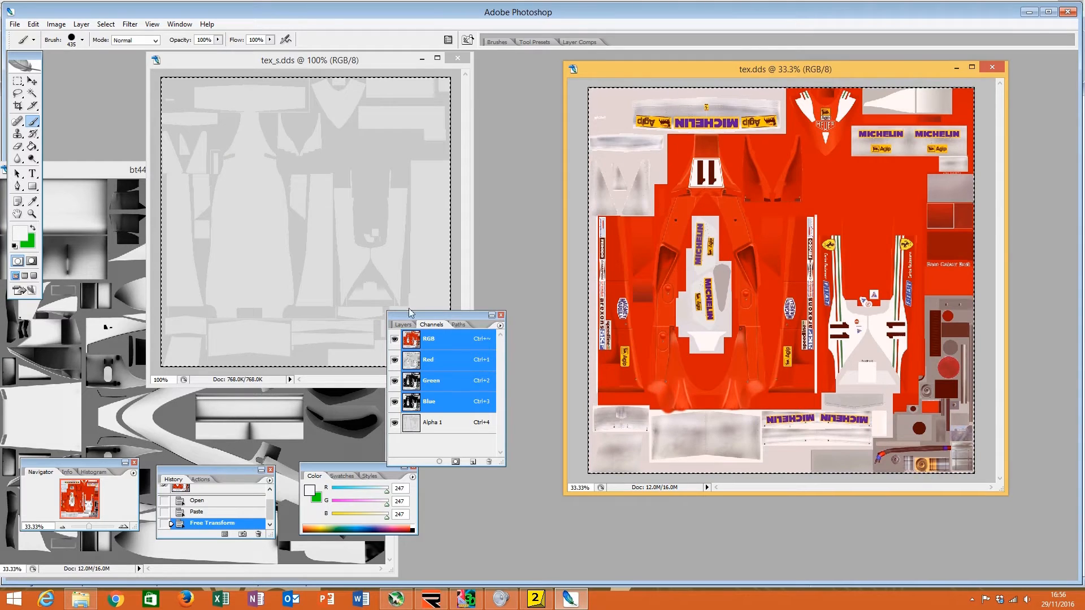
pyautogui.click(395, 339)
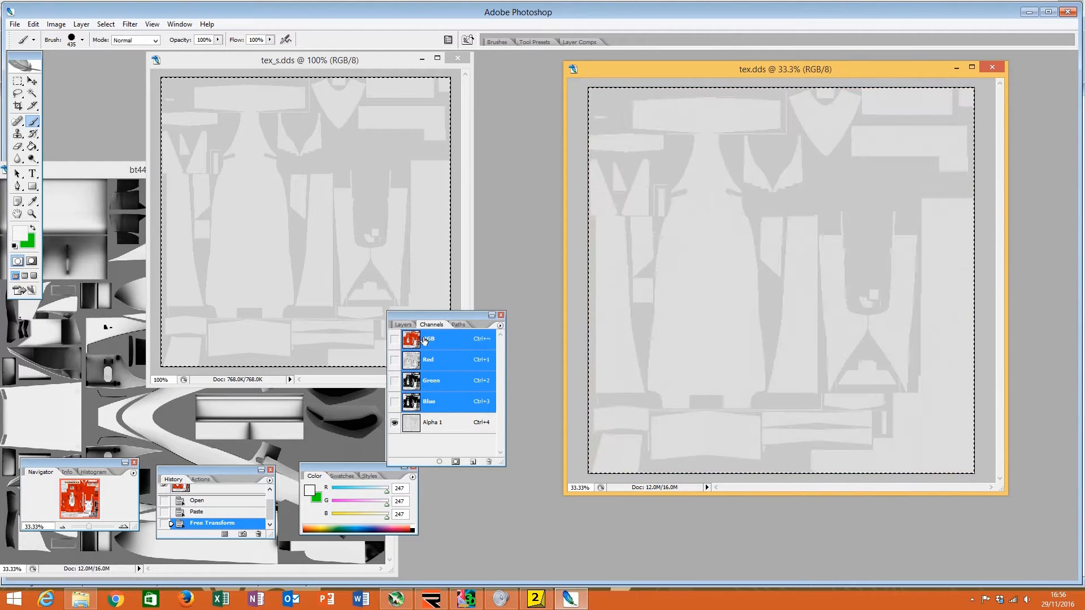
pyautogui.click(395, 339)
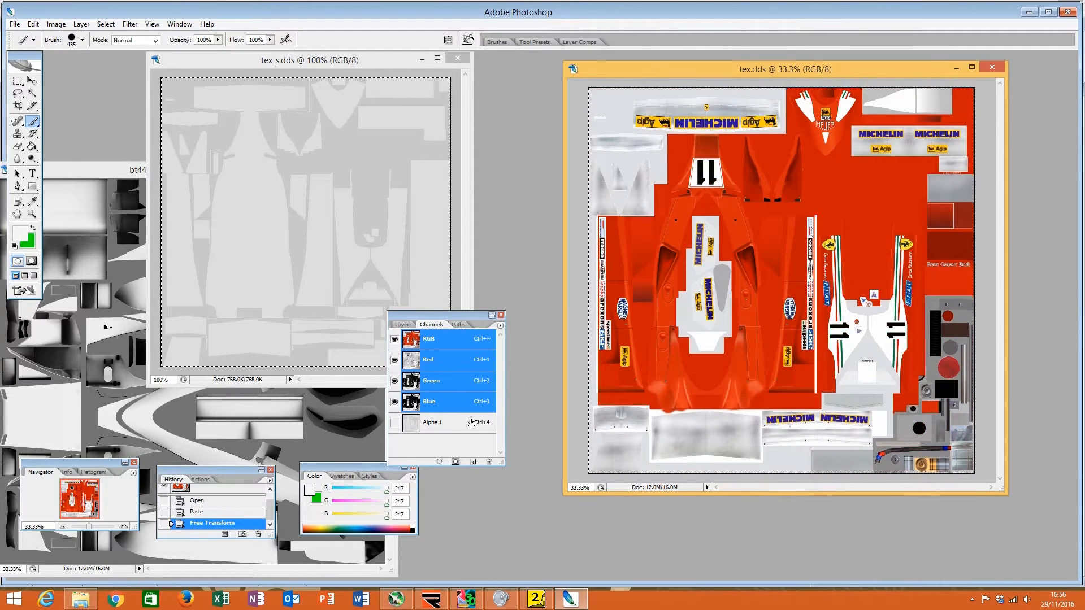
pyautogui.click(471, 423)
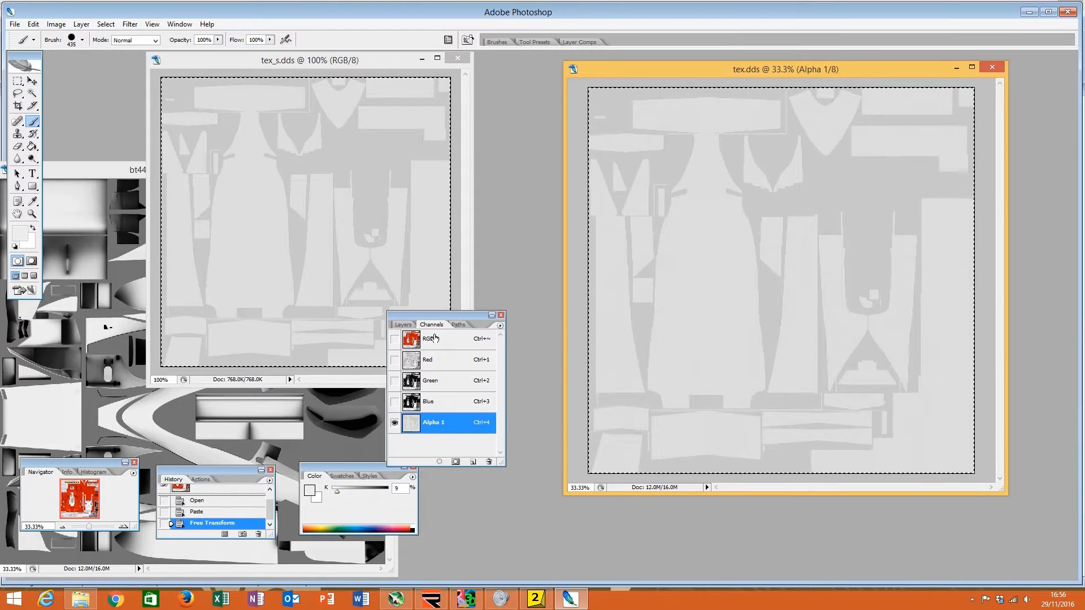
pyautogui.click(15, 24)
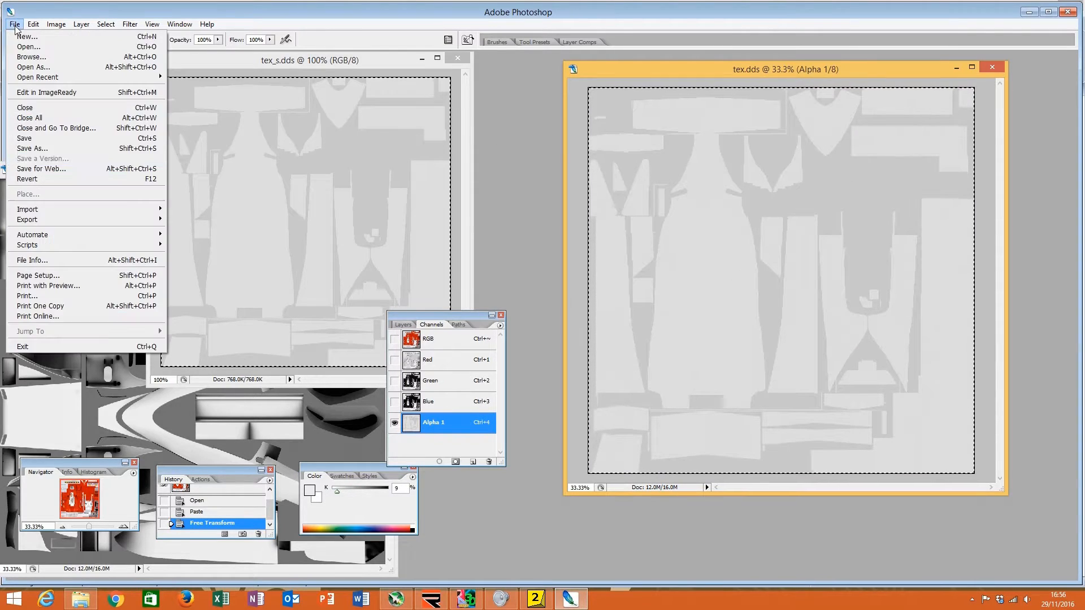
pyautogui.click(66, 146)
pyautogui.click(489, 199)
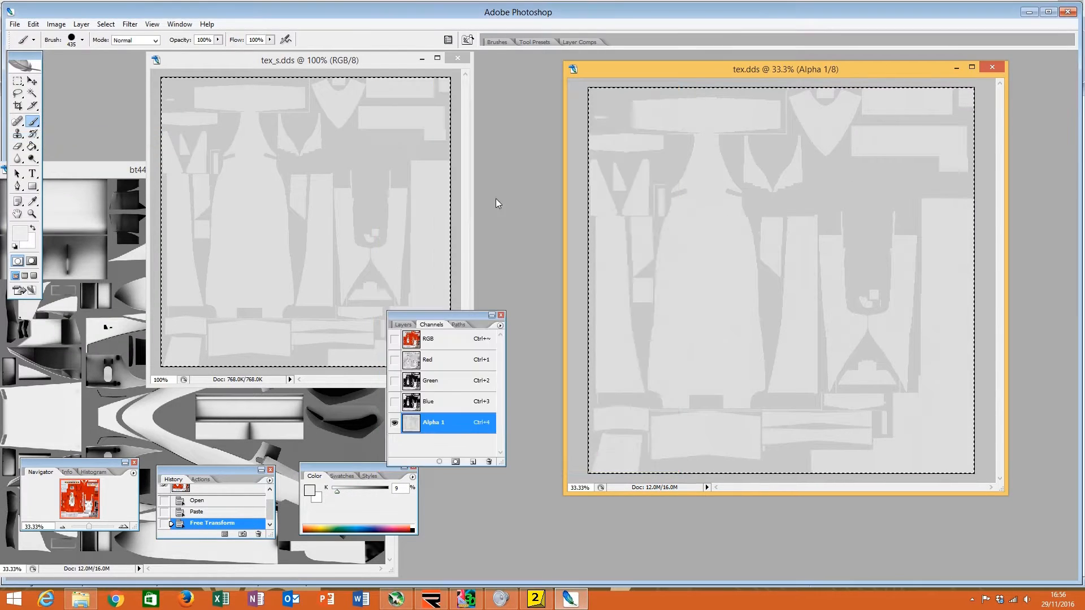
# Step: Switch to 3DSimED3 and load tex again as the WCCARBODY material's main texture map
pyautogui.click(463, 600)
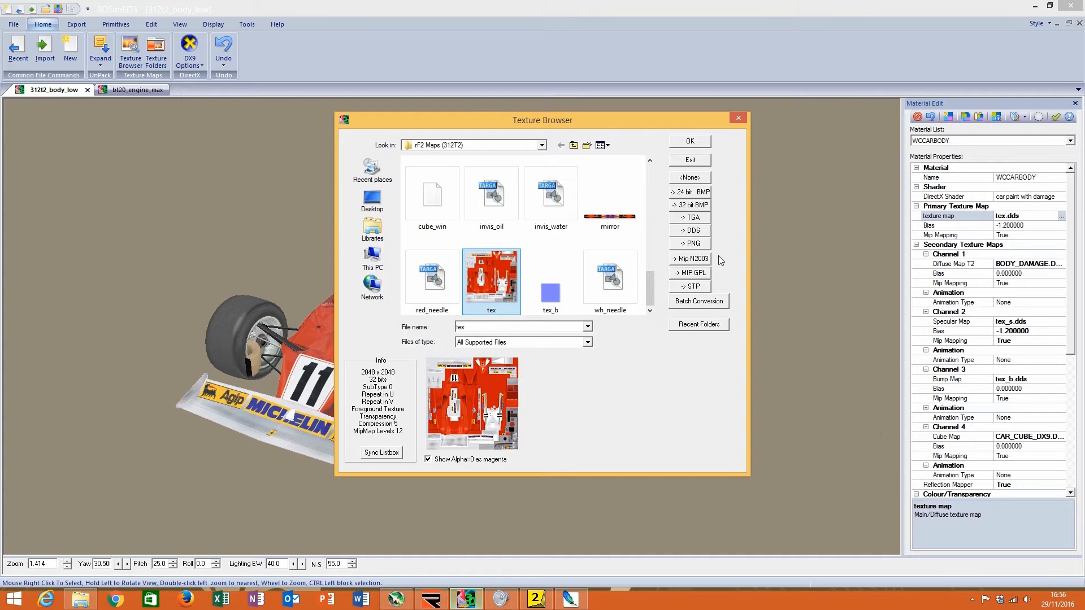
pyautogui.click(701, 143)
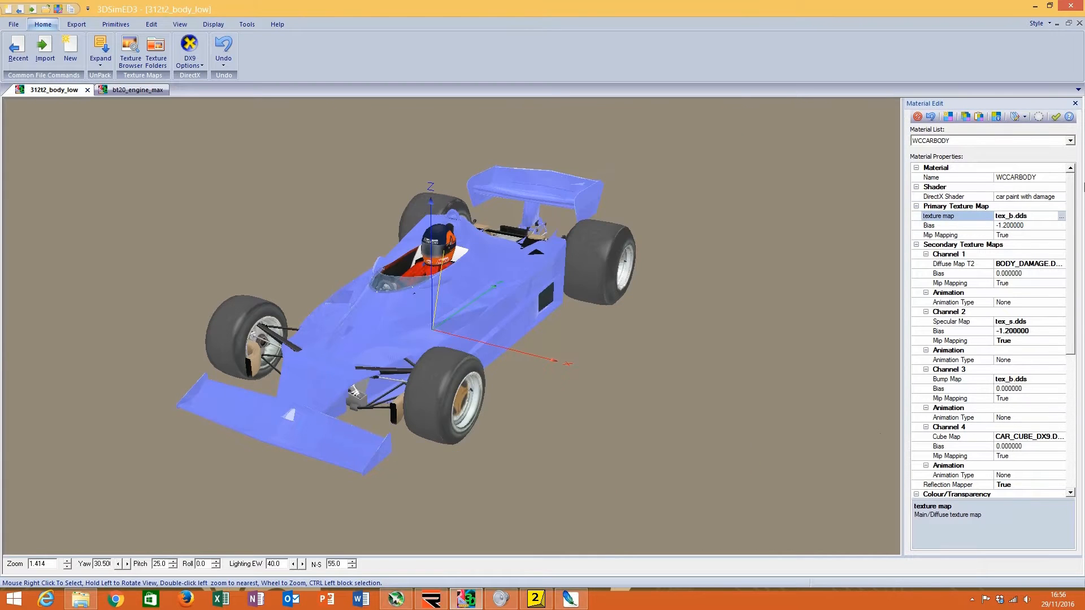
pyautogui.click(1061, 217)
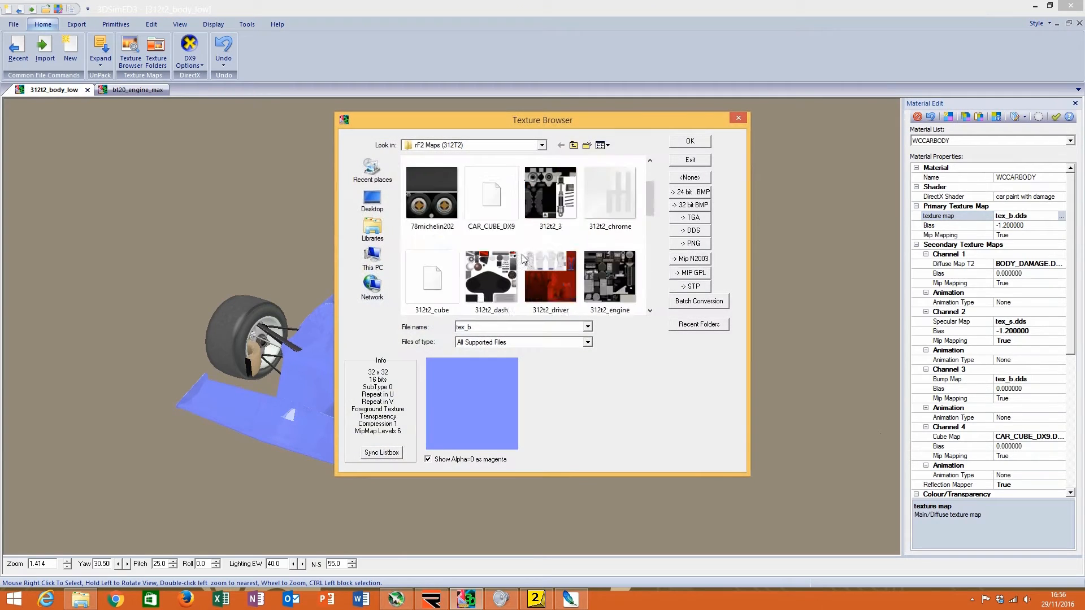
pyautogui.click(433, 205)
pyautogui.click(690, 141)
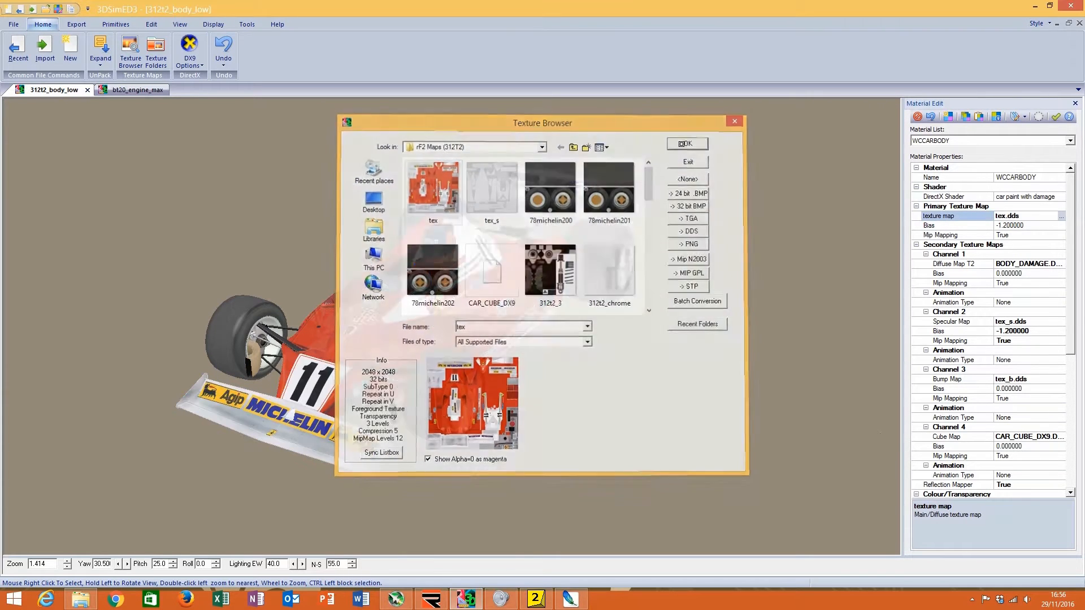
# Step: Examine the Brabham's body paintwork up close in the bt20_engine_max model
pyautogui.click(126, 91)
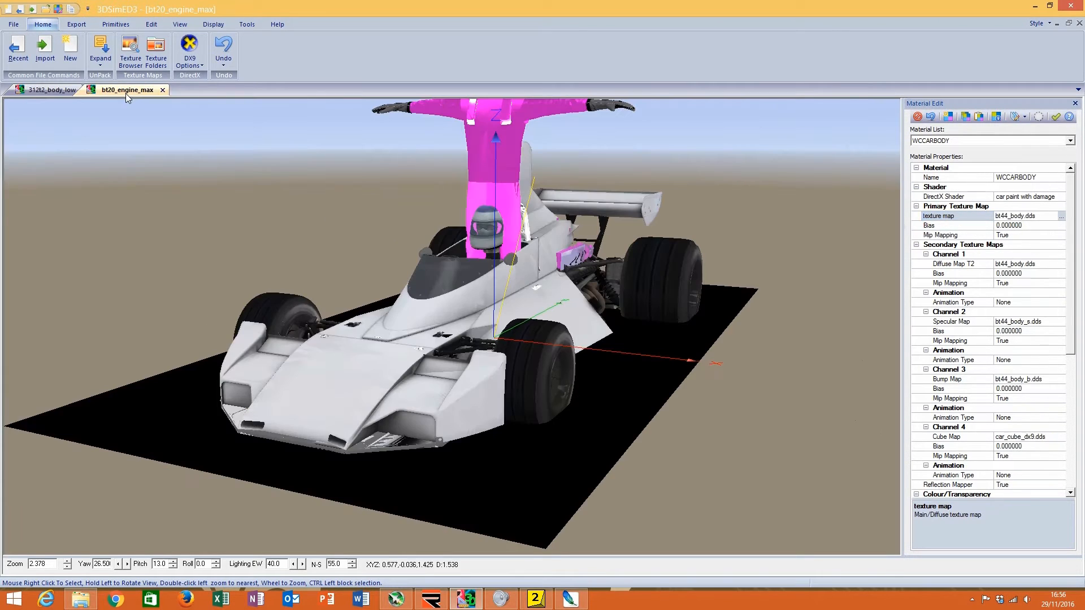
pyautogui.scroll(4, 485, 311)
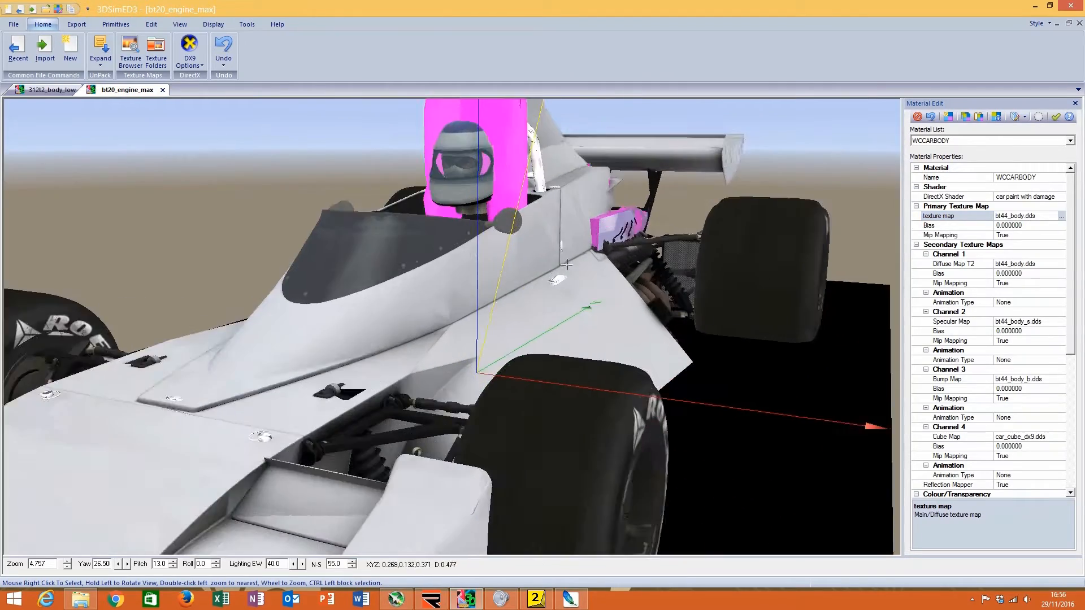
pyautogui.moveTo(554, 305); pyautogui.dragTo(552, 351)
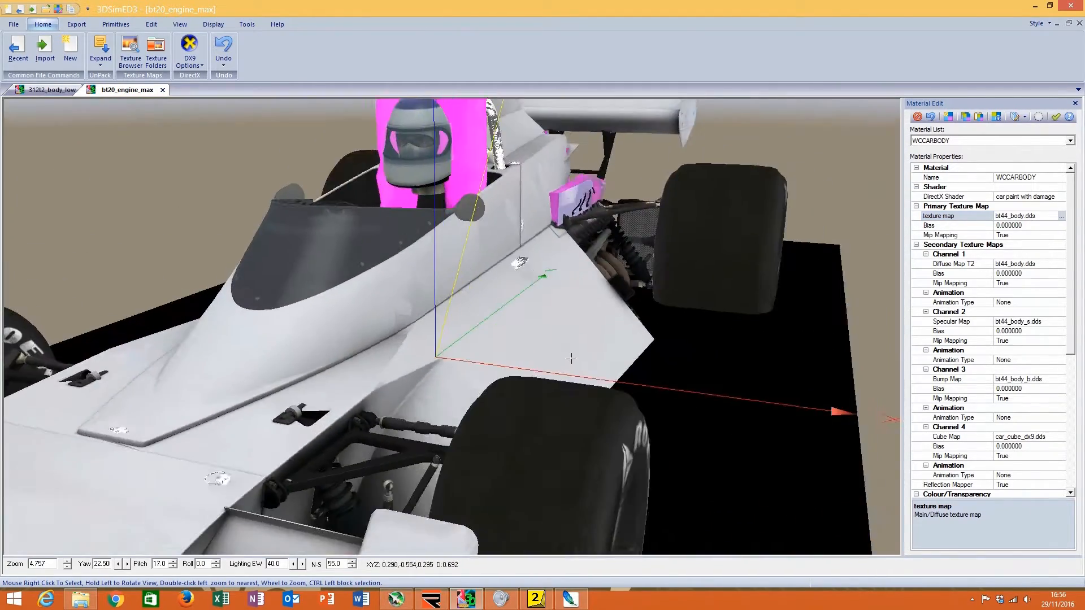
pyautogui.scroll(-5, 552, 351)
# Step: Switch to gMotor2 MAS File Utility, open the Brabham_BT44_teams archive and start extracting bt44_7.dds
pyautogui.click(535, 598)
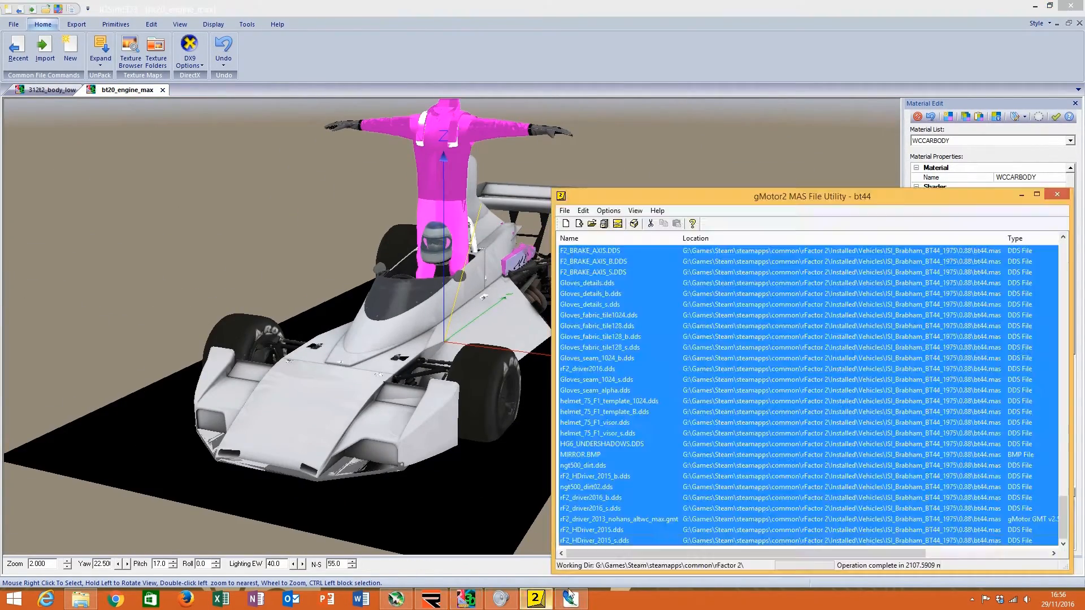
pyautogui.click(592, 223)
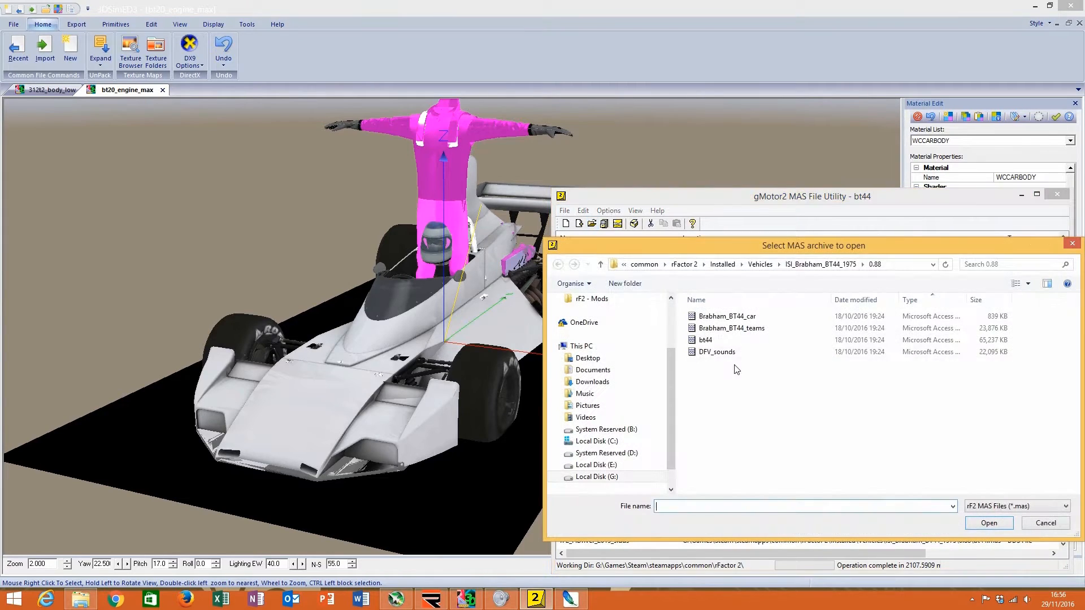
pyautogui.doubleClick(748, 334)
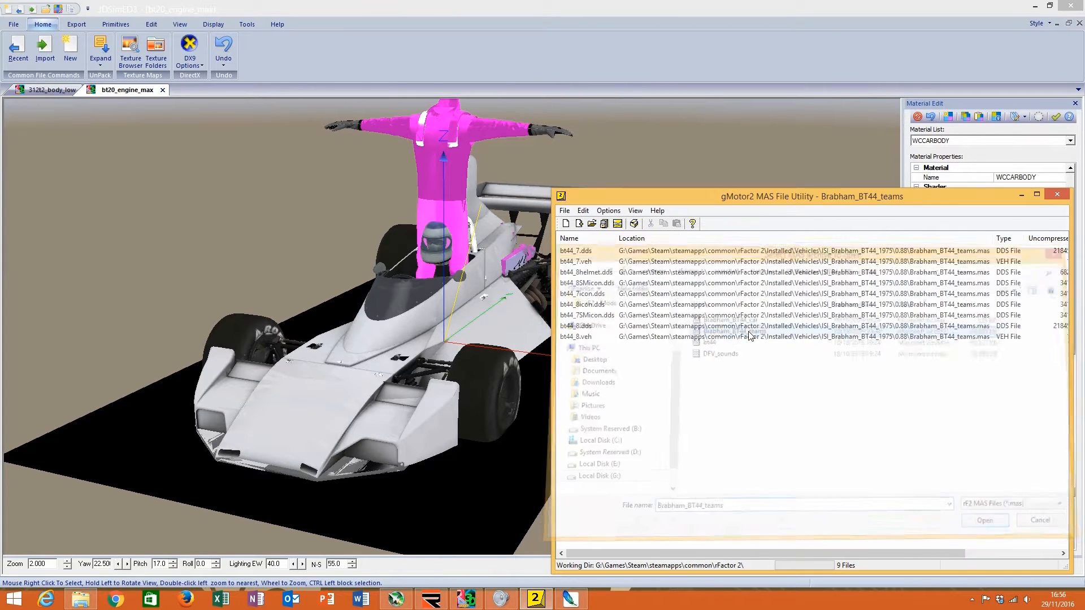
pyautogui.click(609, 252)
pyautogui.rightClick(611, 257)
pyautogui.click(610, 300)
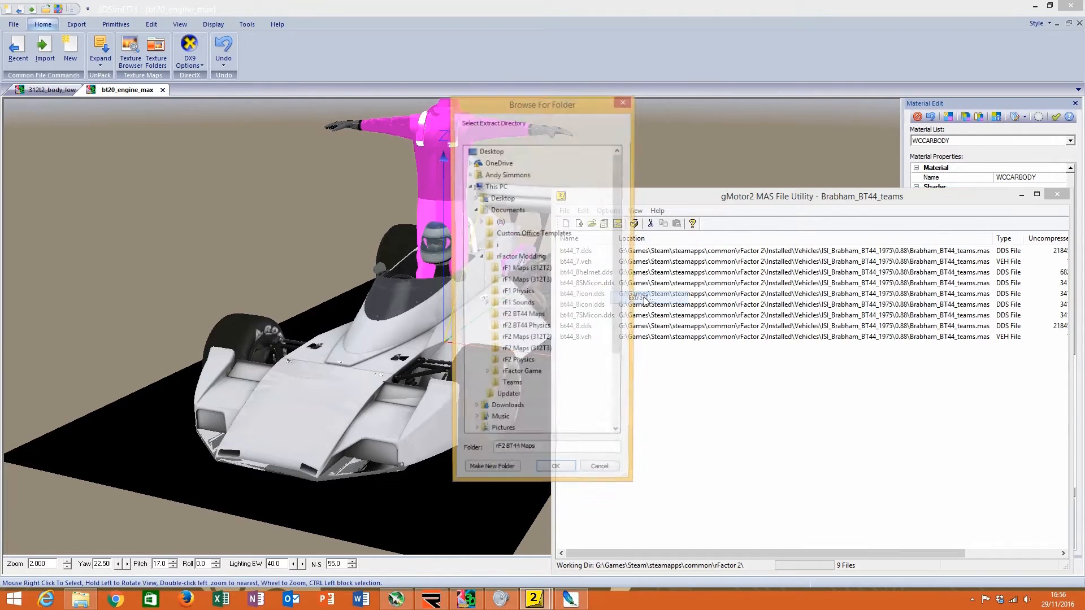
# Step: Extract bt44_7.dds from the Brabham_BT44_teams archive into the Teams folder and leave the MAS utility
pyautogui.click(512, 389)
pyautogui.click(557, 478)
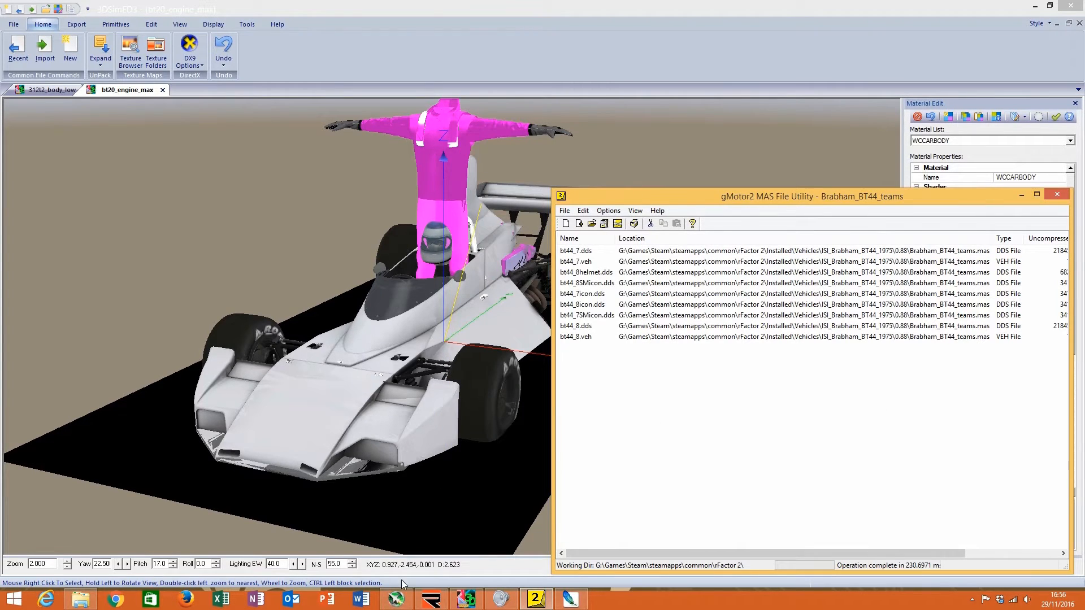
pyautogui.click(1058, 213)
# Step: Assign bt44_7.dds from the Teams folder as the primary texture map of the WCCARBODY material and view the car
pyautogui.click(1062, 216)
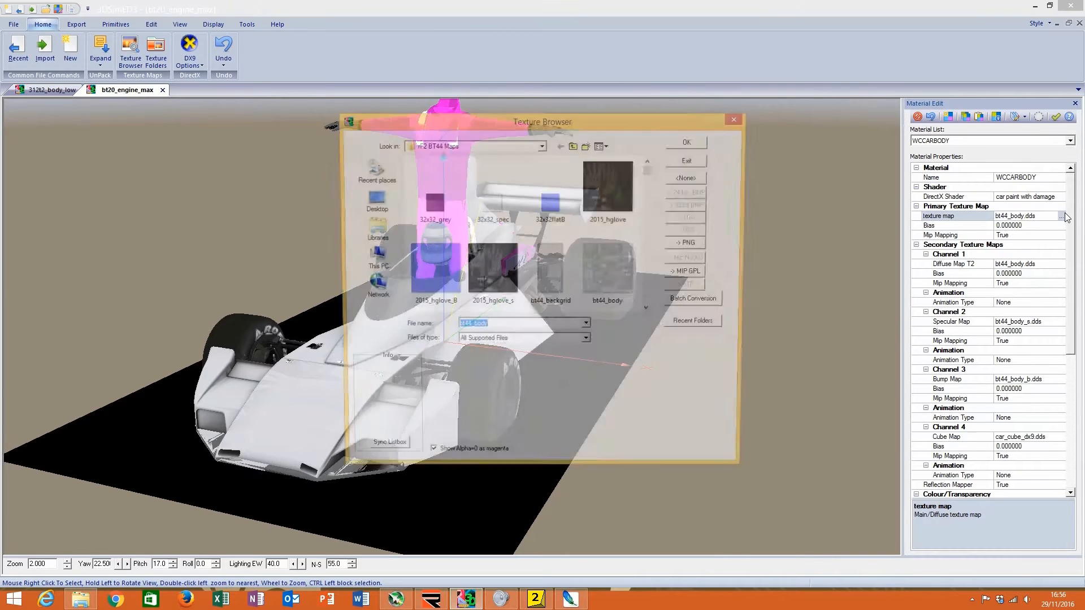
pyautogui.click(572, 146)
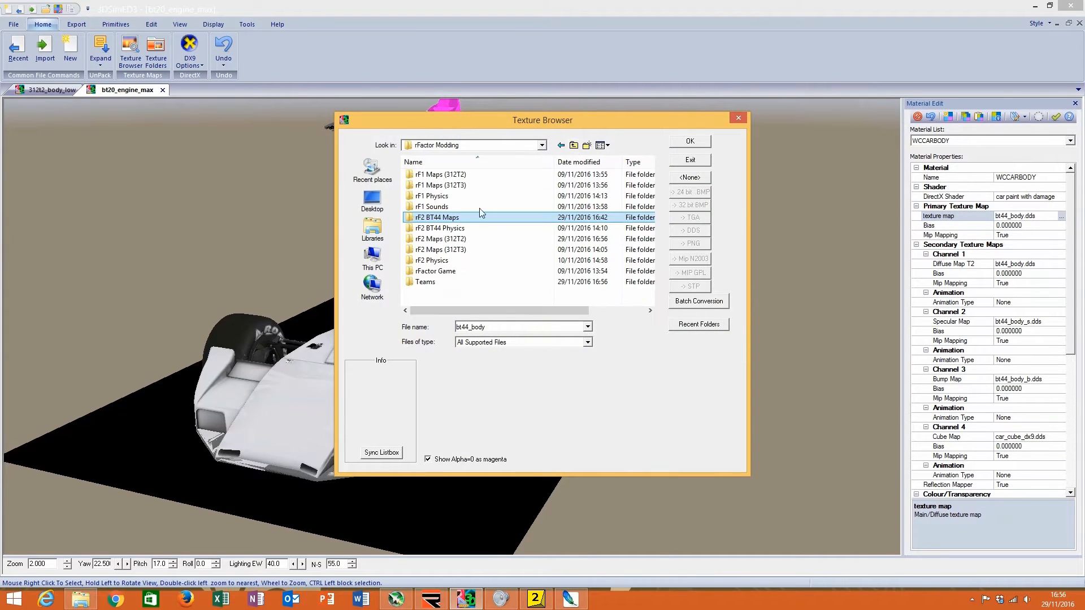
pyautogui.doubleClick(465, 282)
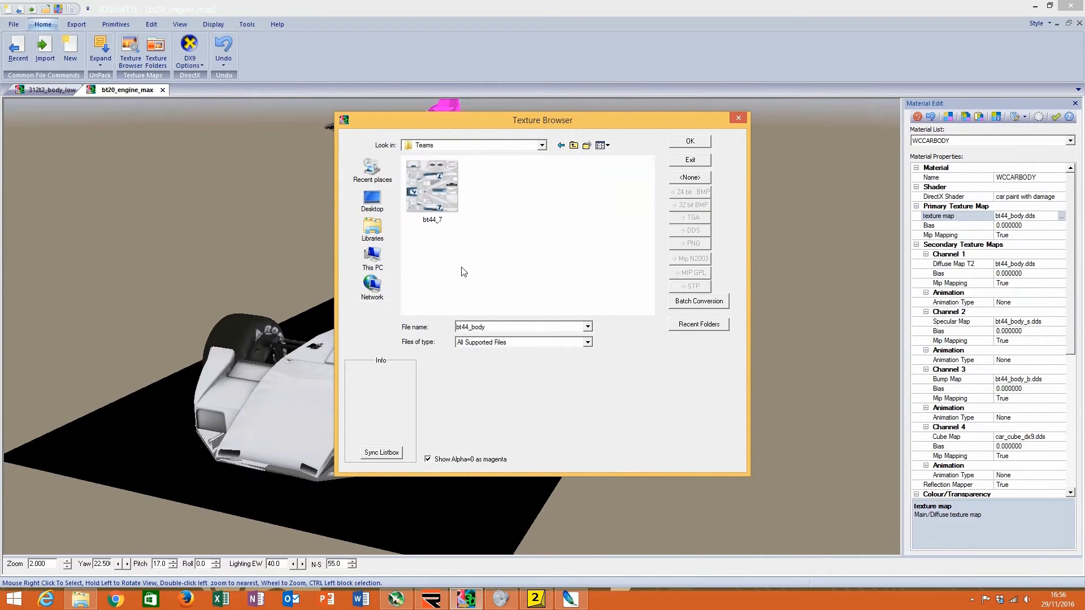
pyautogui.click(448, 184)
pyautogui.rightClick(459, 199)
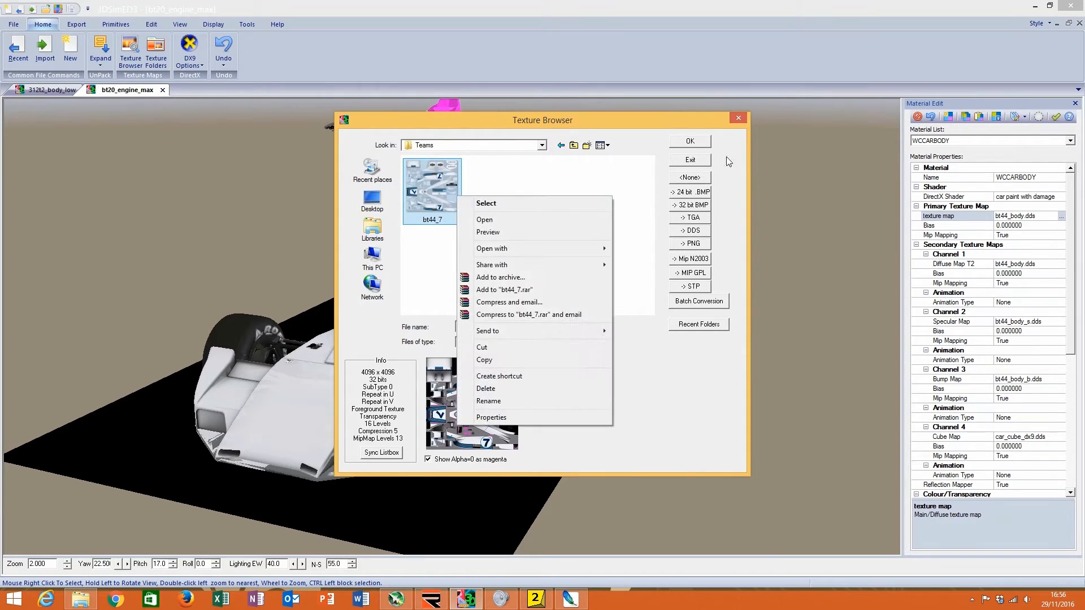
pyautogui.click(690, 143)
pyautogui.moveTo(577, 286); pyautogui.dragTo(487, 368)
pyautogui.scroll(3, 553, 291)
pyautogui.scroll(-2, 449, 351)
pyautogui.scroll(-1, 487, 367)
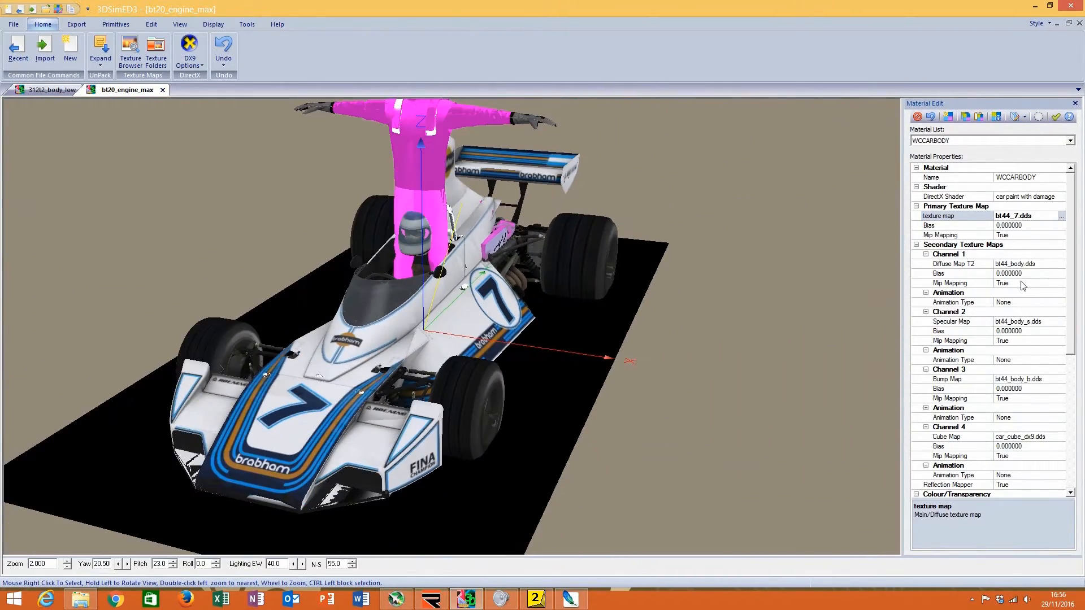
# Step: Open bt44_7.dds in Photoshop without its MIP maps, view the Alpha 1 channel, and return to the Brabham model in 3DSimED
pyautogui.click(1062, 217)
pyautogui.rightClick(439, 202)
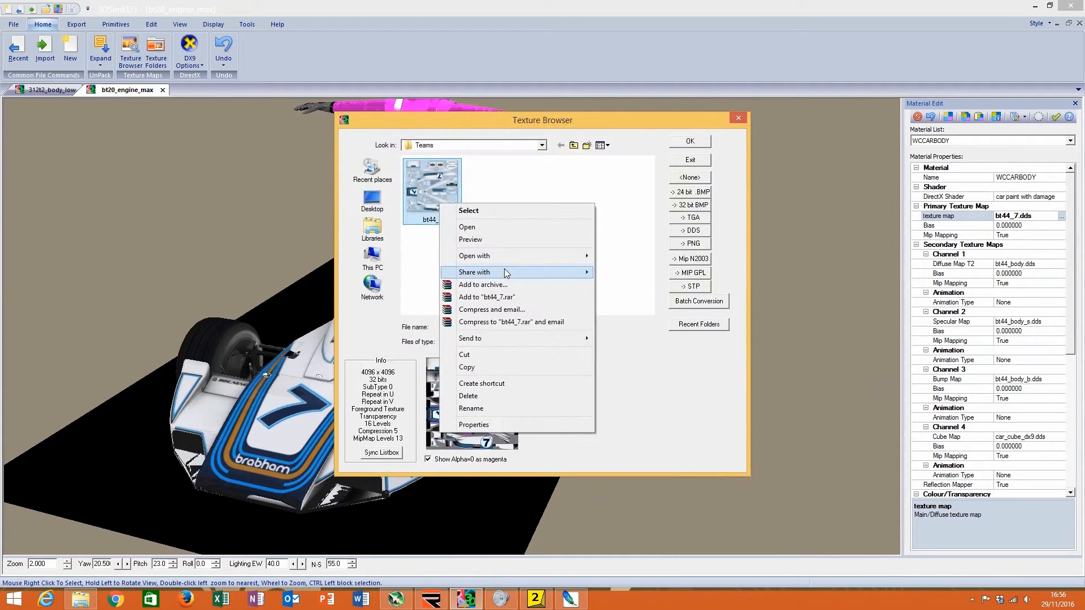
pyautogui.moveTo(582, 261)
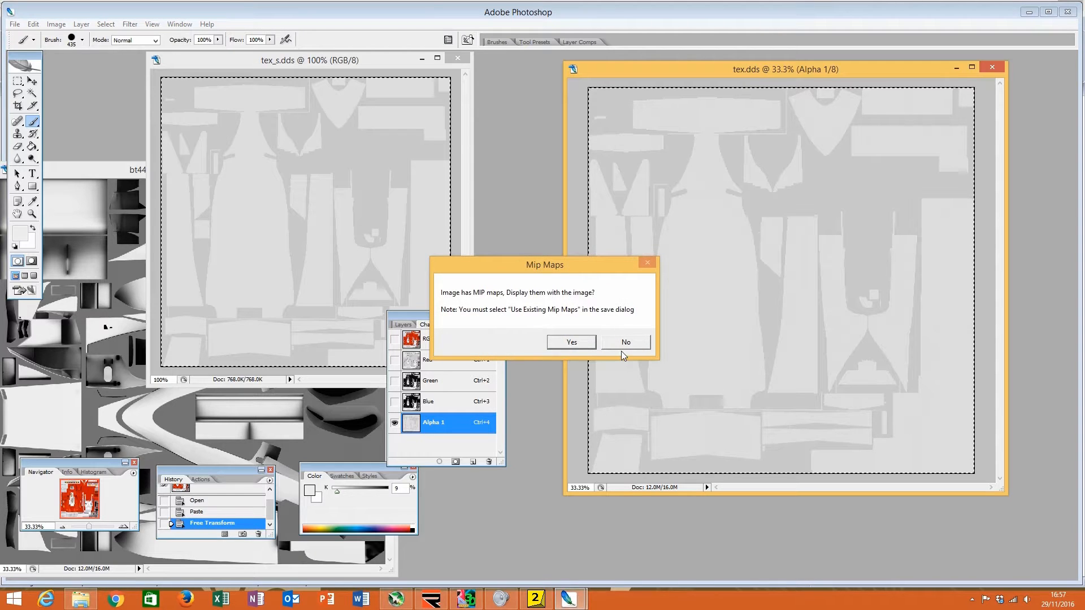
pyautogui.click(629, 343)
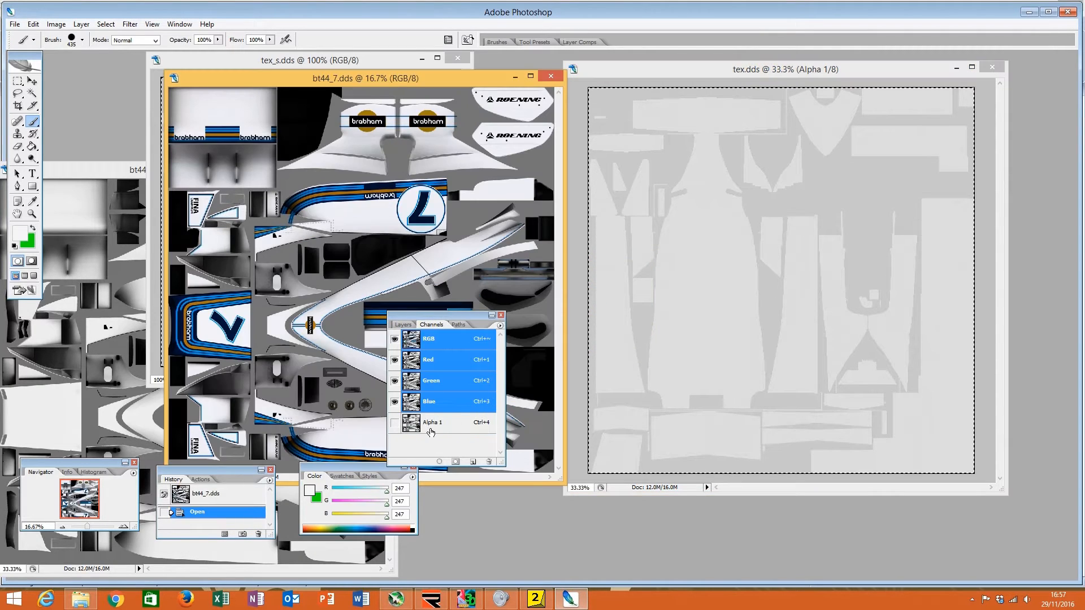
pyautogui.click(432, 422)
pyautogui.click(453, 348)
pyautogui.click(454, 599)
pyautogui.click(734, 120)
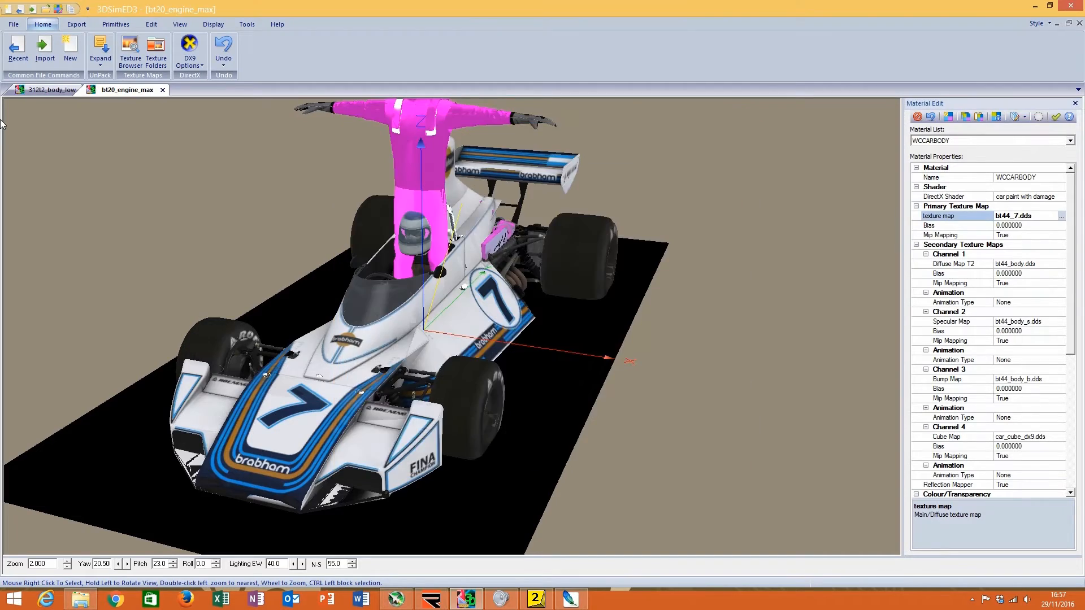
# Step: Switch to the 312t2_body_low model and examine the car's bodywork from the front, side and rear
pyautogui.click(40, 92)
pyautogui.moveTo(526, 327)
pyautogui.mouseDown()
pyautogui.moveTo(466, 299)
pyautogui.moveTo(517, 313)
pyautogui.mouseUp()
pyautogui.doubleClick(283, 404)
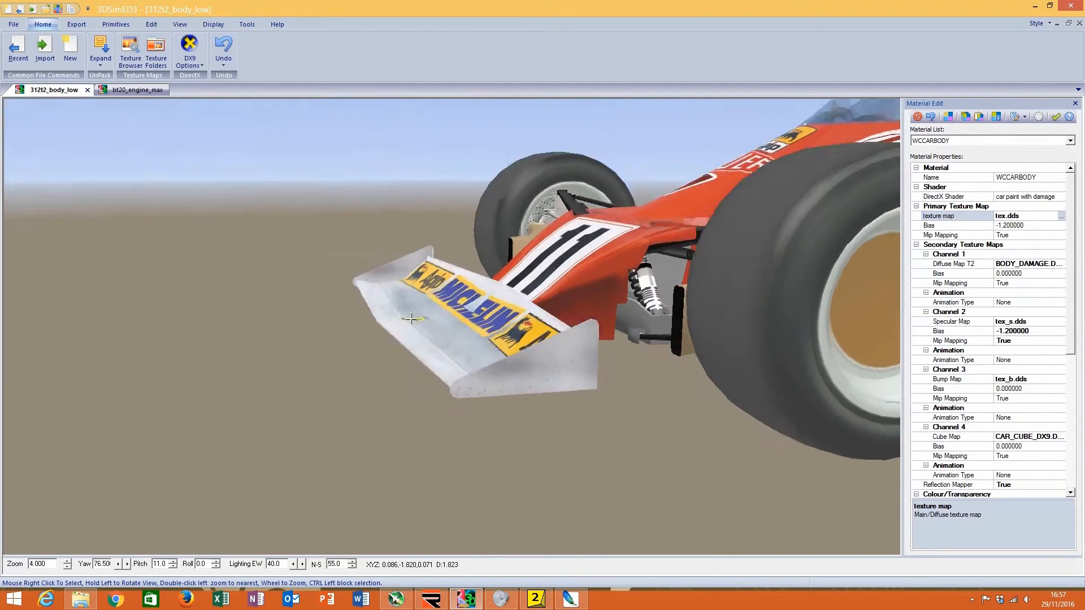
pyautogui.scroll(-5, 462, 312)
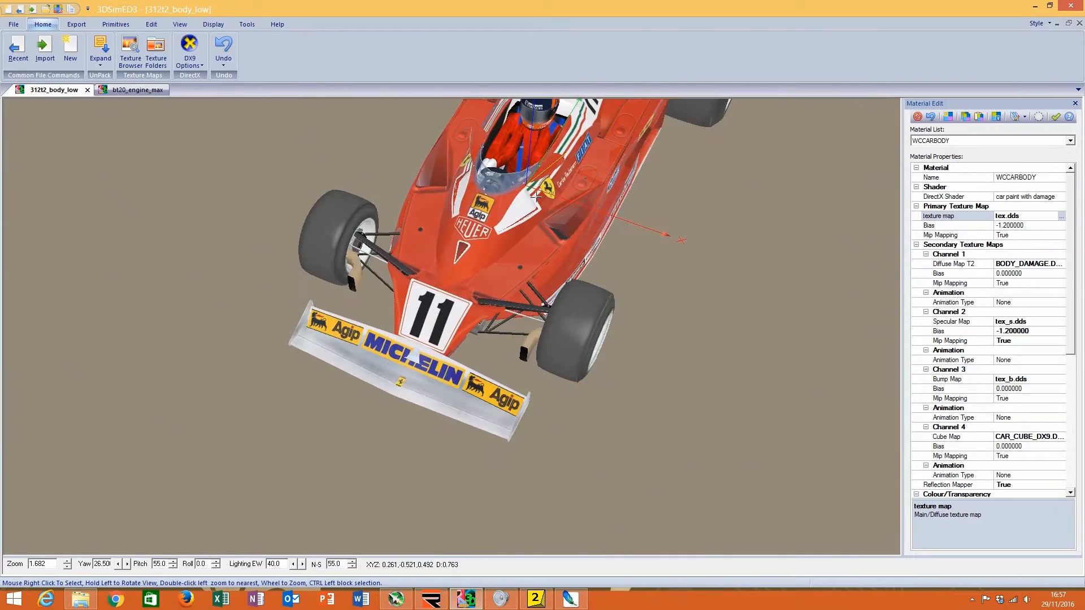
pyautogui.moveTo(599, 220); pyautogui.dragTo(457, 359)
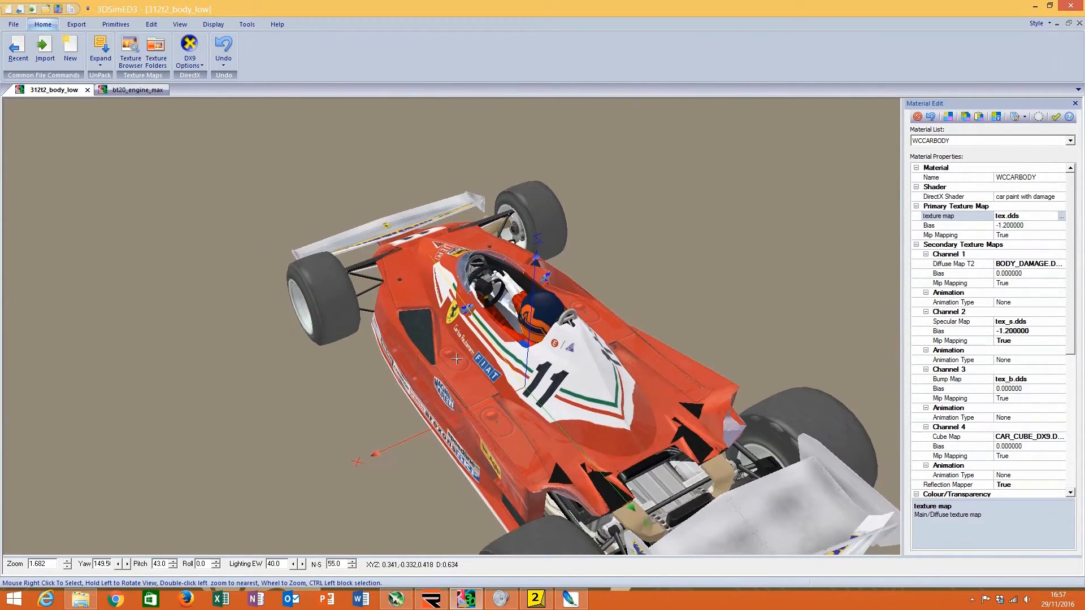
pyautogui.scroll(-2, 455, 370)
pyautogui.moveTo(435, 415); pyautogui.dragTo(519, 375)
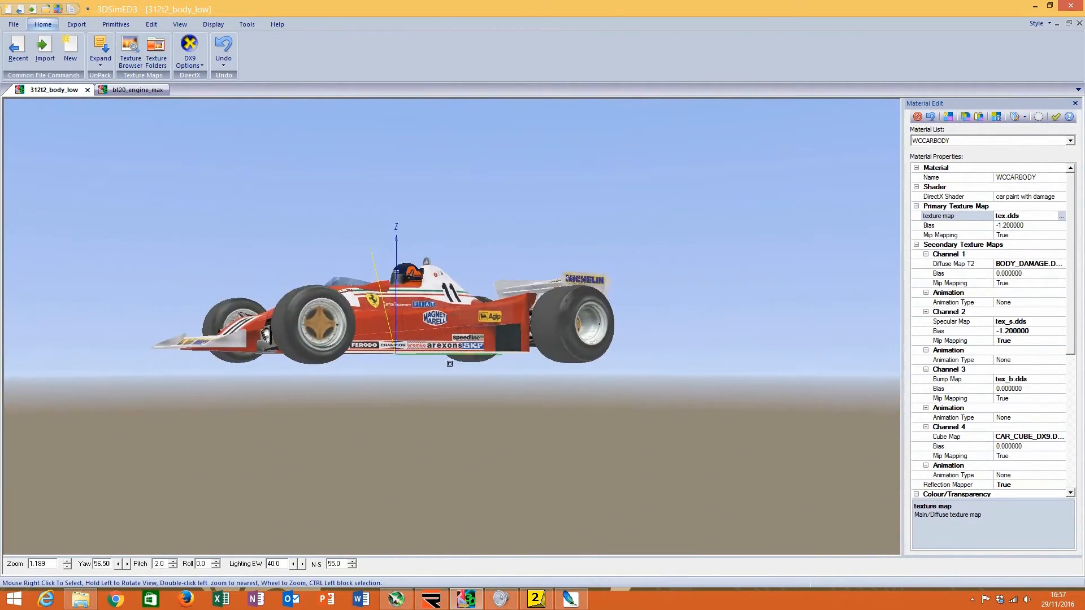
pyautogui.scroll(5, 457, 329)
pyautogui.moveTo(459, 317); pyautogui.dragTo(432, 390)
pyautogui.scroll(-5, 1008, 321)
pyautogui.scroll(4, 408, 391)
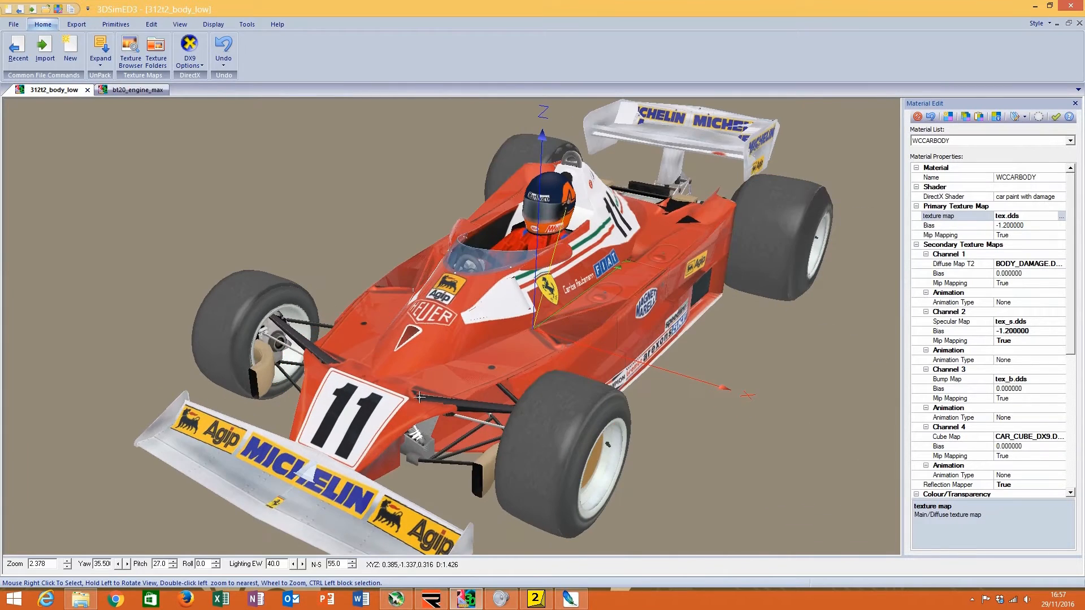
pyautogui.scroll(-3, 452, 370)
pyautogui.moveTo(480, 324); pyautogui.dragTo(502, 334)
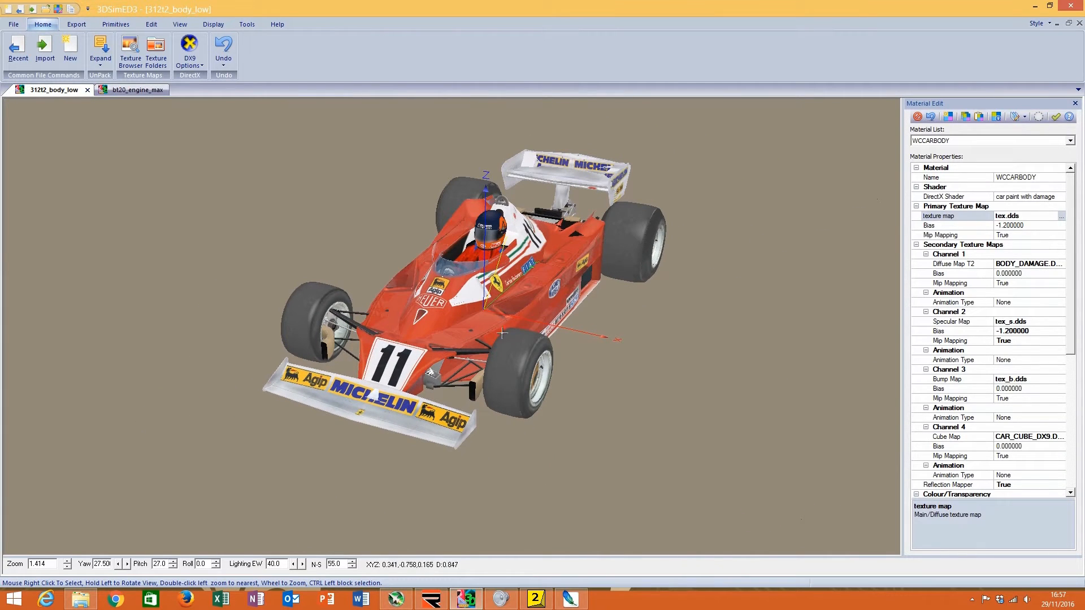
# Step: Select the 312T2_33 material and highlight the parts using it, examining the car's rear suspension
pyautogui.click(1053, 142)
pyautogui.scroll(1, 1004, 237)
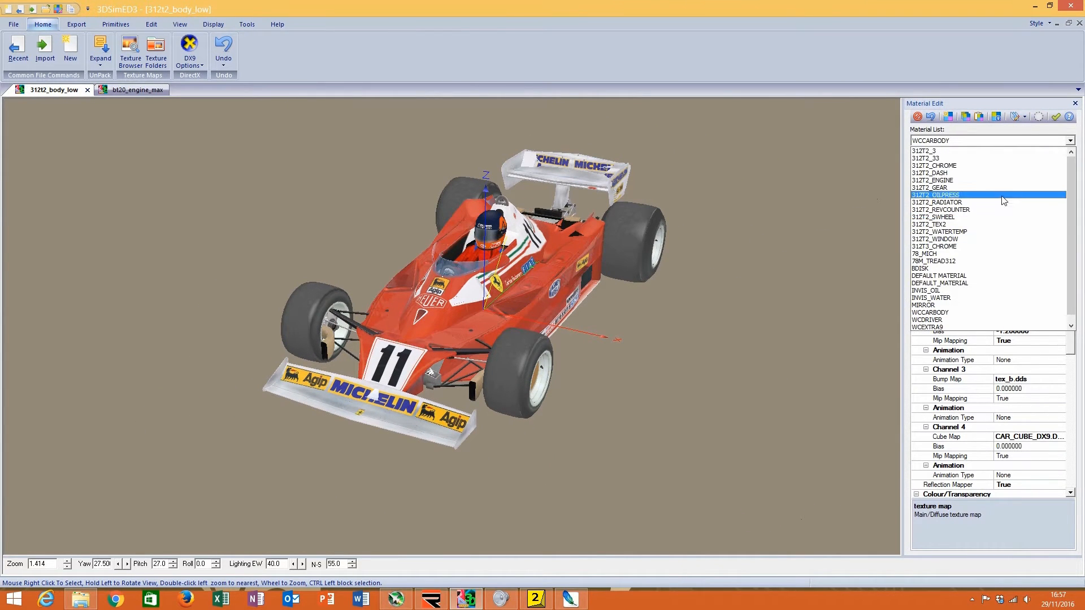
pyautogui.scroll(-1, 980, 240)
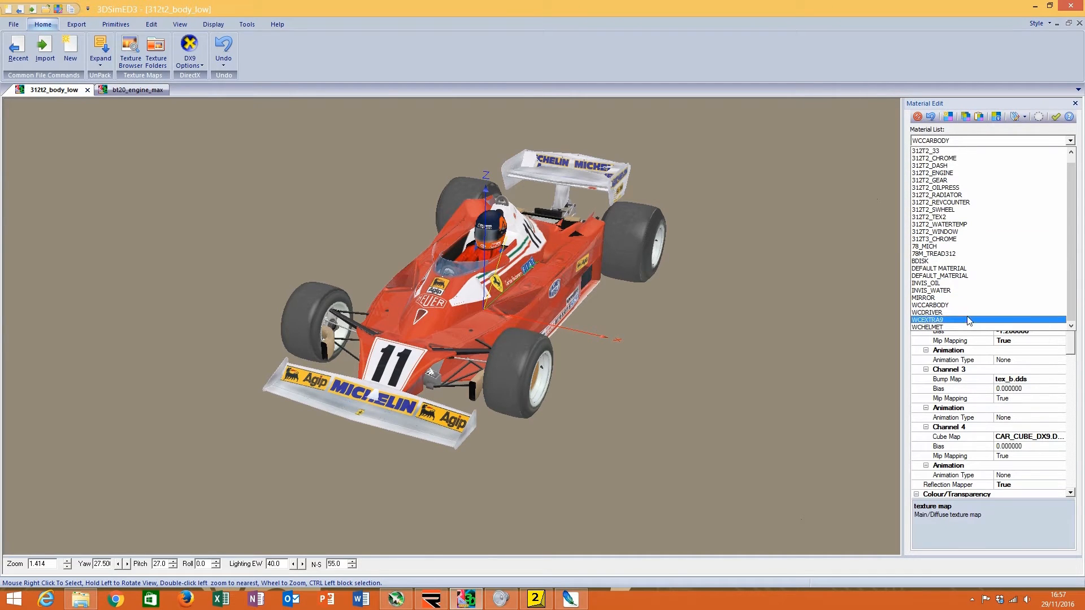
pyautogui.scroll(1, 983, 261)
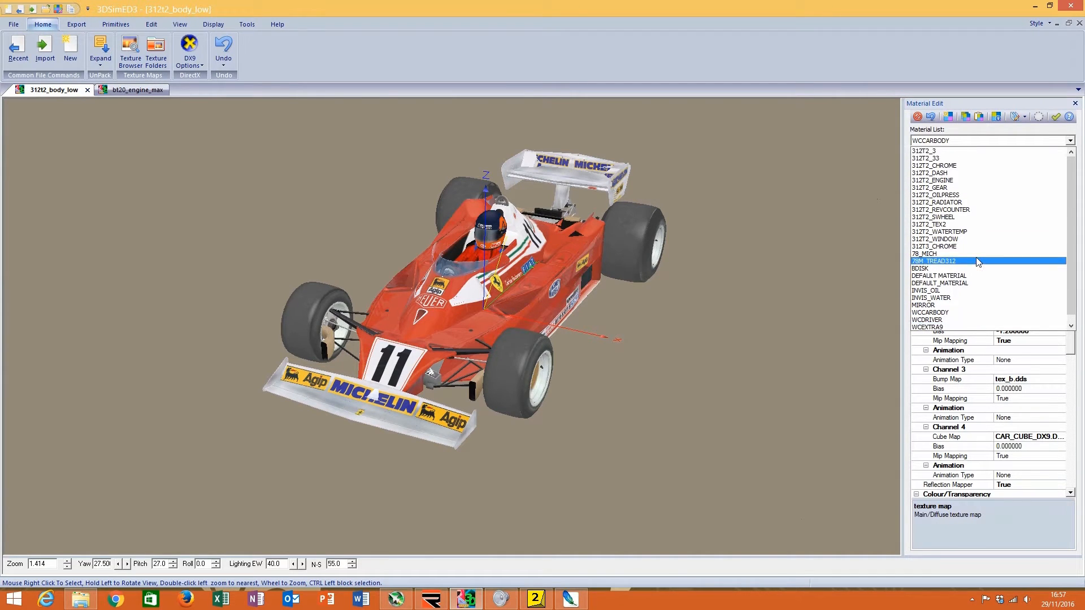
pyautogui.click(986, 159)
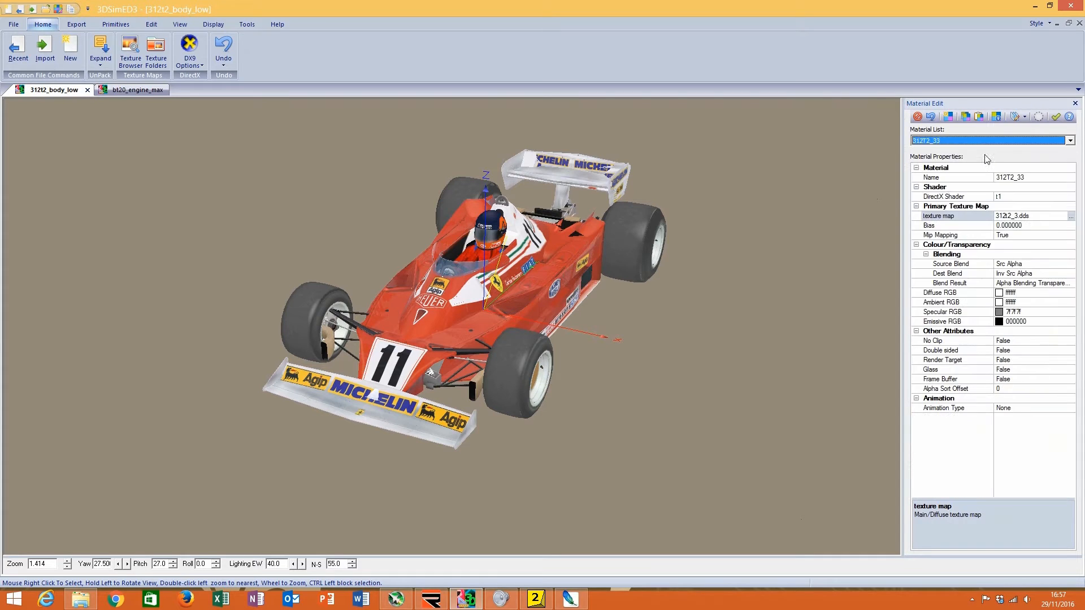
pyautogui.click(1042, 118)
pyautogui.moveTo(623, 241); pyautogui.dragTo(450, 227)
pyautogui.scroll(2, 491, 415)
pyautogui.scroll(5, 502, 394)
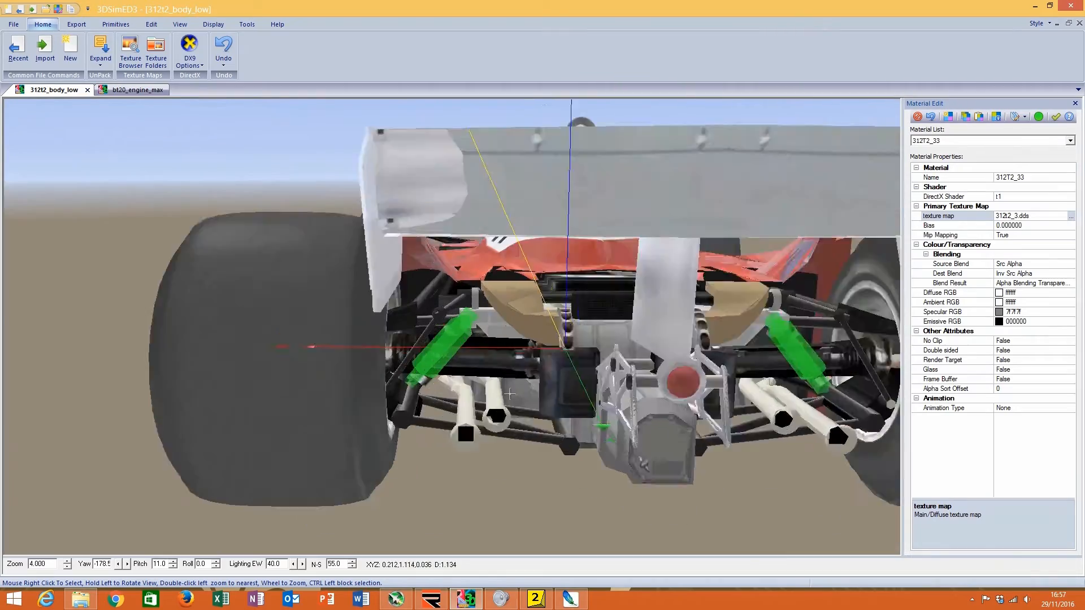
pyautogui.moveTo(451, 355); pyautogui.dragTo(585, 408)
# Step: Toggle the 312T2_33 highlight off and on to compare the suspension part beside the rear tyre
pyautogui.click(1041, 119)
pyautogui.click(1041, 119)
pyautogui.click(1038, 117)
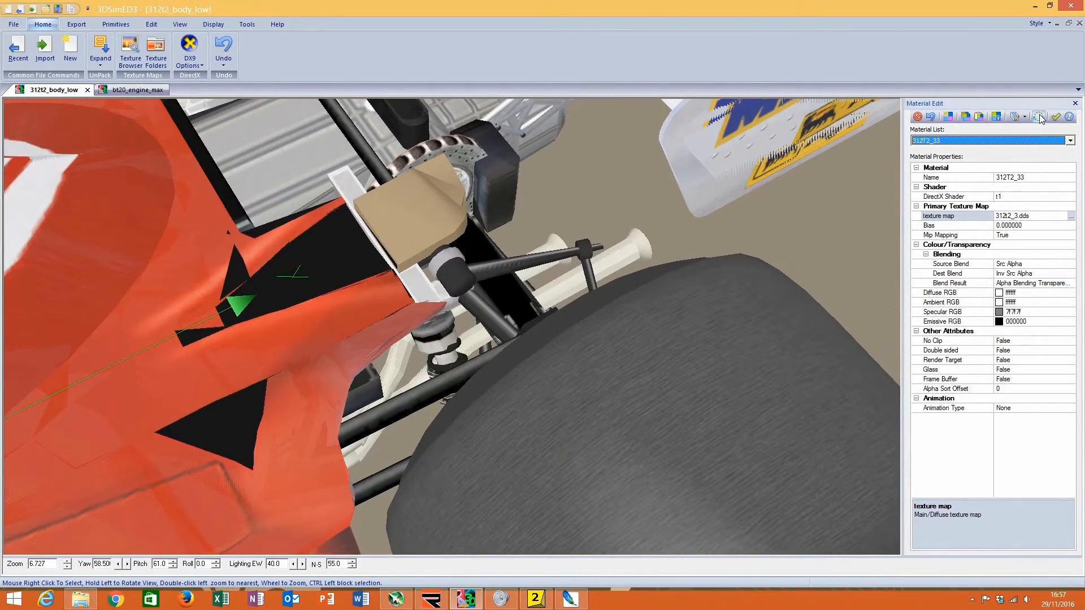
pyautogui.doubleClick(431, 344)
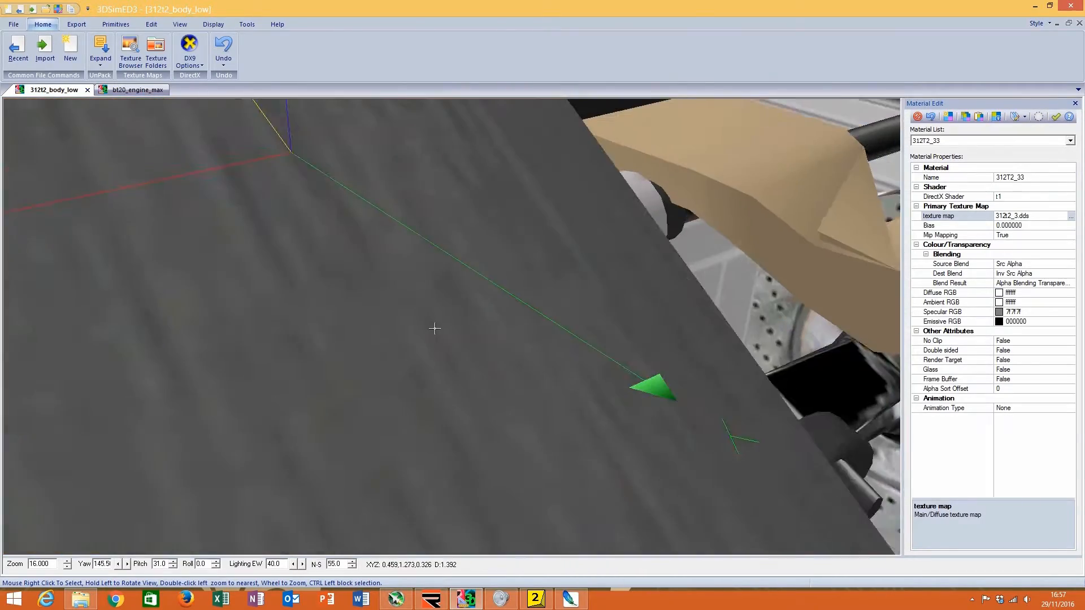
pyautogui.moveTo(435, 329); pyautogui.dragTo(449, 342)
pyautogui.click(1037, 117)
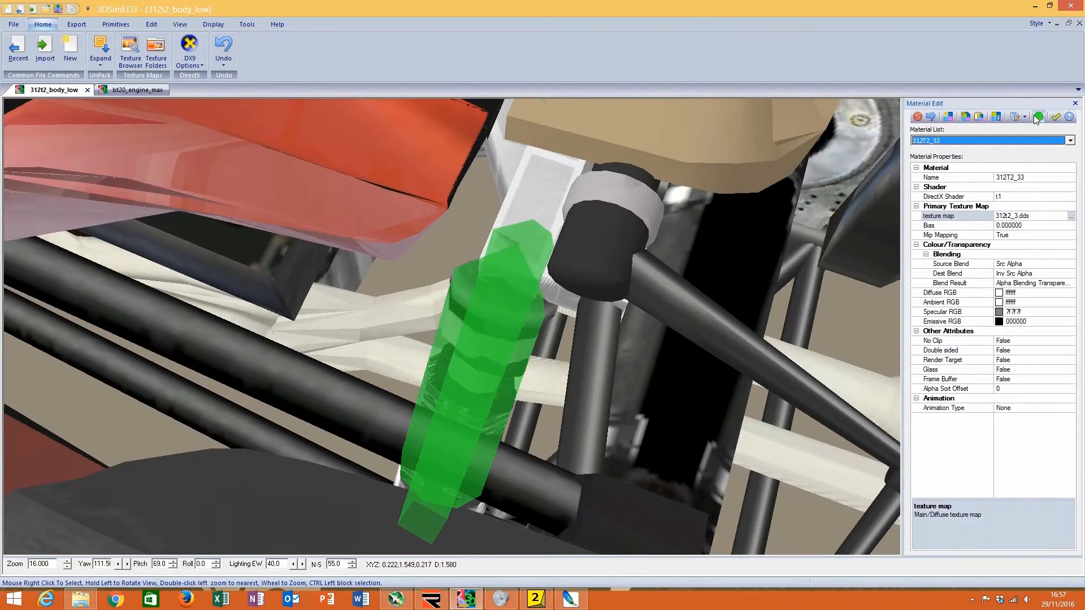
pyautogui.moveTo(504, 364); pyautogui.dragTo(533, 323)
pyautogui.scroll(-9, 494, 352)
pyautogui.doubleClick(444, 328)
pyautogui.scroll(5, 444, 327)
pyautogui.click(1041, 119)
# Step: Select the 312T2_CHROME material with highlighting and examine the gear-shifter gate in the cockpit, with the highlight on and off
pyautogui.click(990, 140)
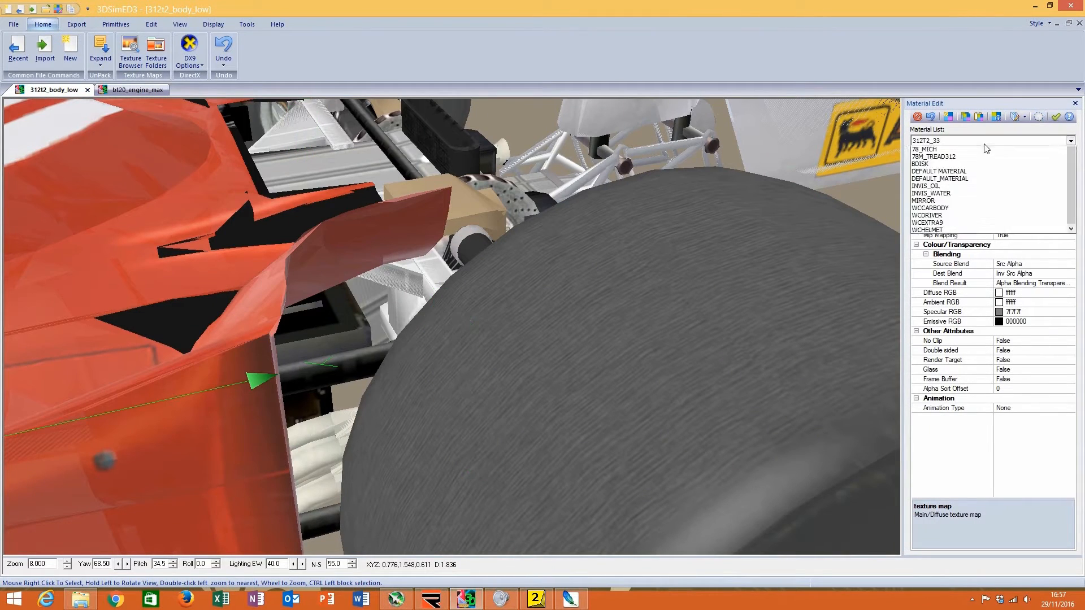
pyautogui.click(983, 165)
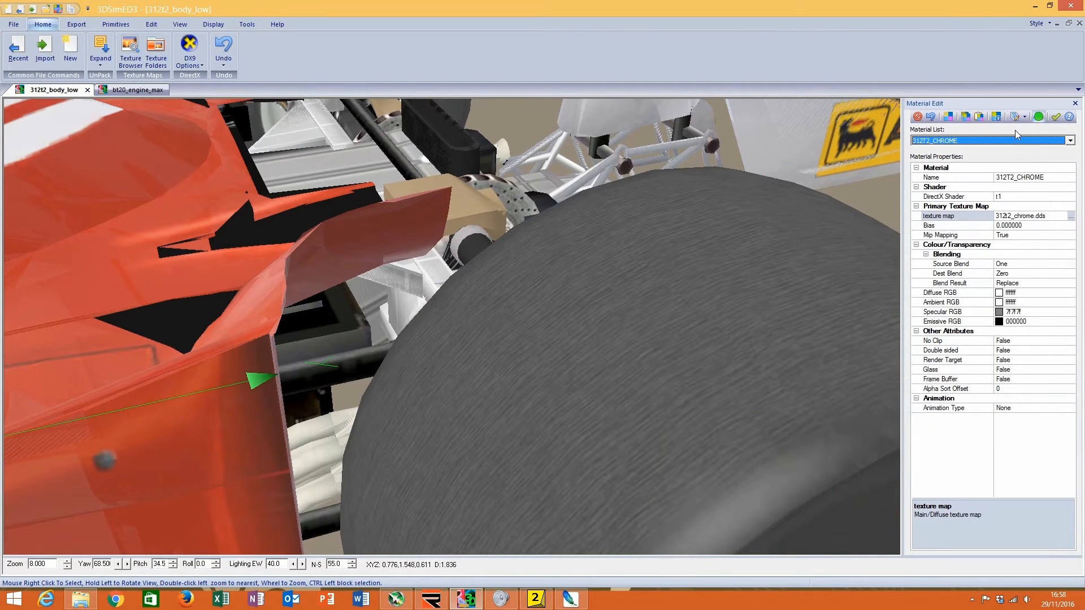
pyautogui.scroll(-10, 452, 328)
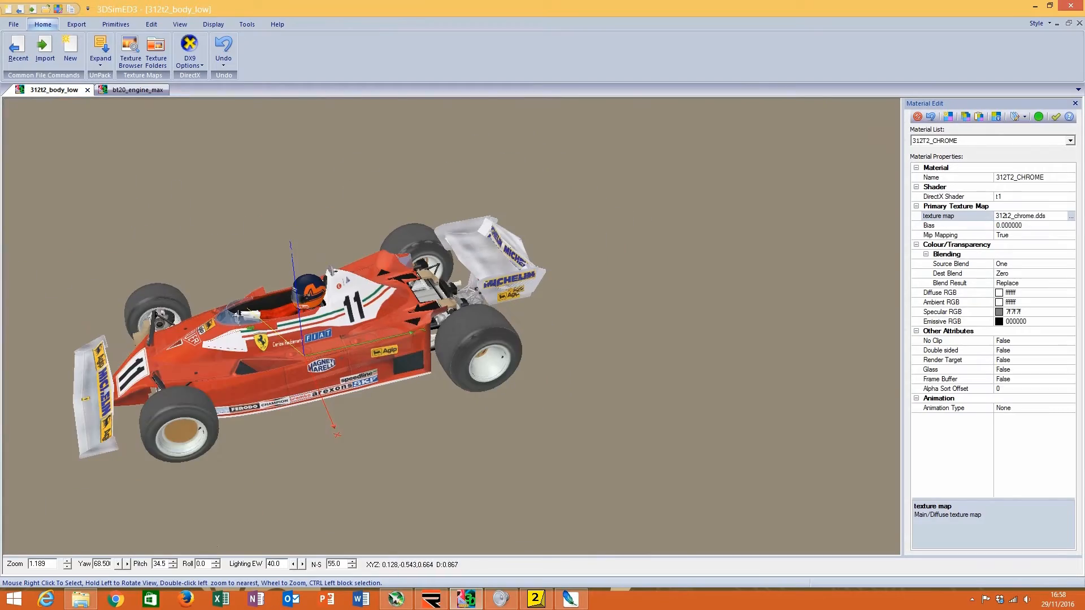
pyautogui.doubleClick(266, 322)
pyautogui.scroll(7, 266, 322)
pyautogui.moveTo(266, 322); pyautogui.dragTo(489, 258)
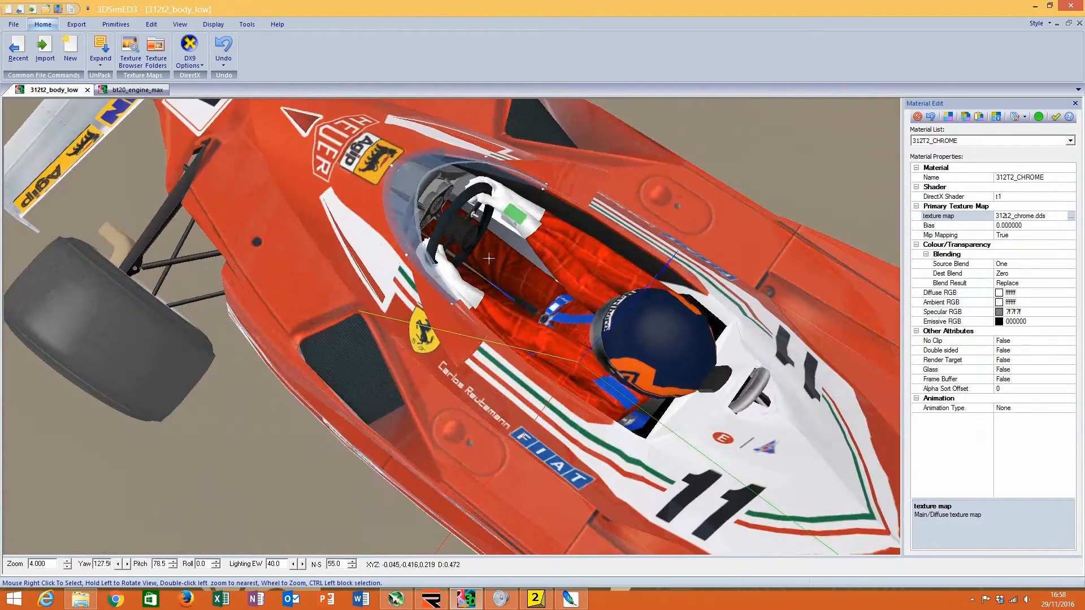
pyautogui.doubleClick(514, 221)
pyautogui.scroll(8, 512, 229)
pyautogui.moveTo(444, 302); pyautogui.dragTo(522, 311)
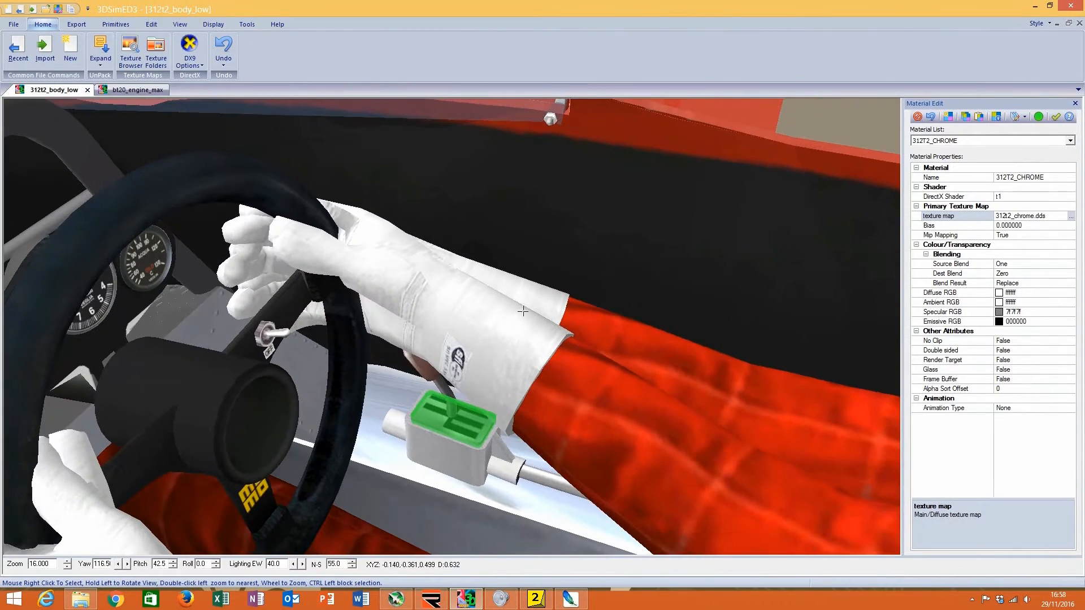
pyautogui.doubleClick(431, 451)
pyautogui.scroll(4, 431, 450)
pyautogui.moveTo(431, 450); pyautogui.dragTo(499, 392)
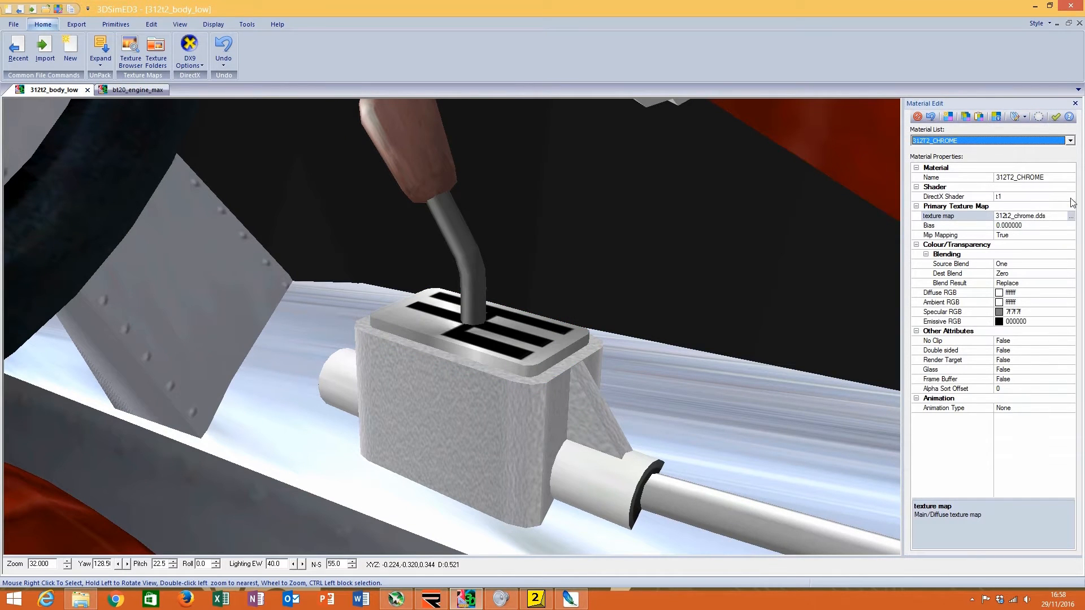
# Step: Select and highlight the 312T2_DASH material, examine its parts around the cockpit, and turn the highlight off
pyautogui.click(989, 137)
pyautogui.click(981, 166)
pyautogui.click(1042, 117)
pyautogui.scroll(-20, 501, 344)
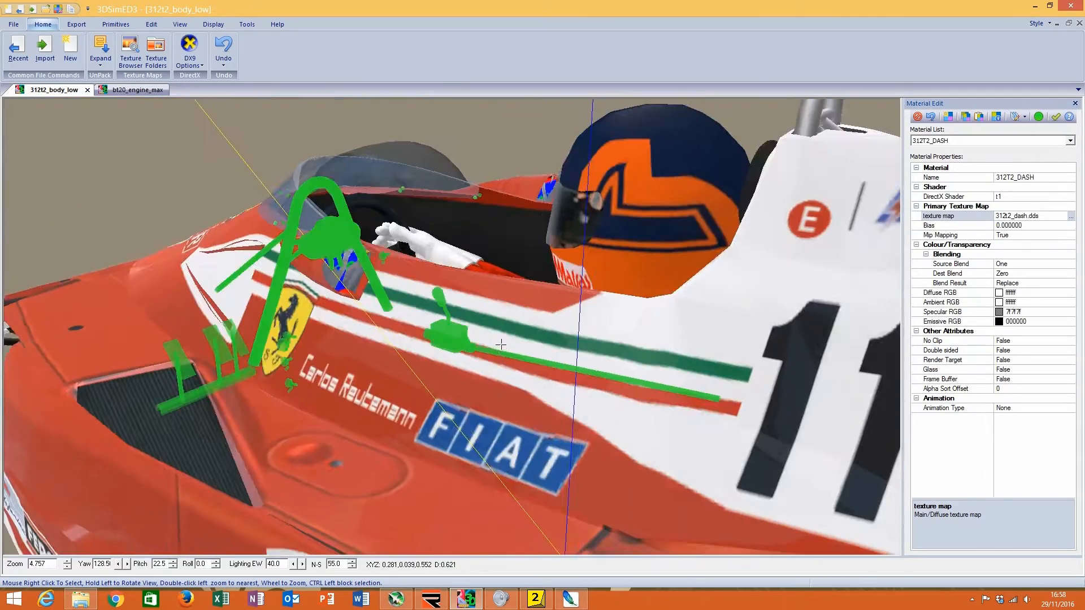
pyautogui.moveTo(501, 345); pyautogui.dragTo(442, 293)
pyautogui.doubleClick(351, 225)
pyautogui.moveTo(452, 390); pyautogui.dragTo(801, 280)
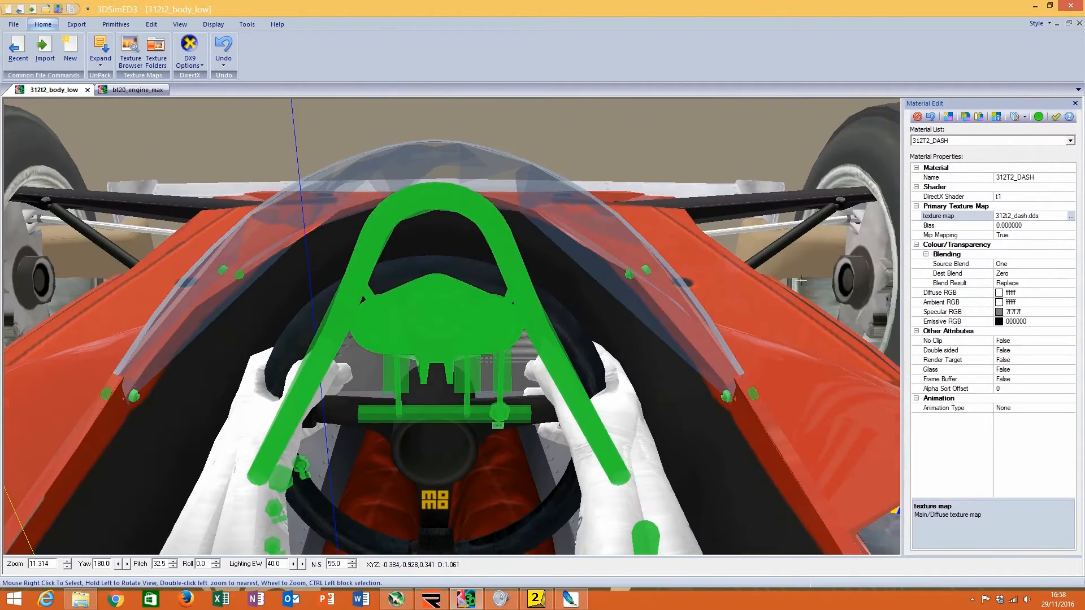
pyautogui.click(1039, 117)
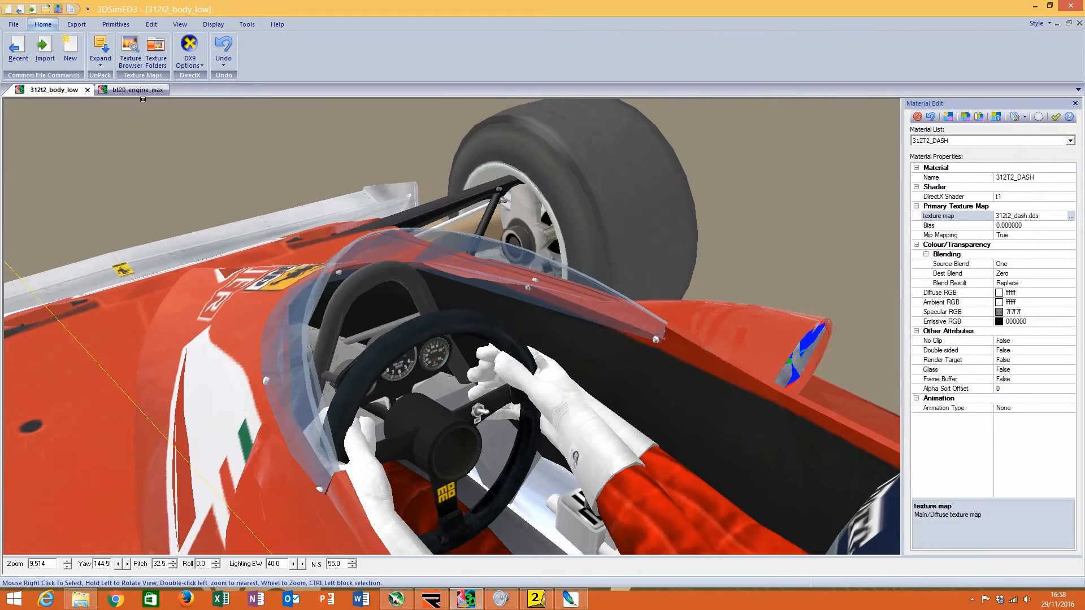
# Step: Switch to the bt20_engine_max model and examine its cockpit, dashboard gauges and steering wheel up close
pyautogui.click(145, 95)
pyautogui.moveTo(468, 229); pyautogui.dragTo(400, 259)
pyautogui.scroll(5, 400, 259)
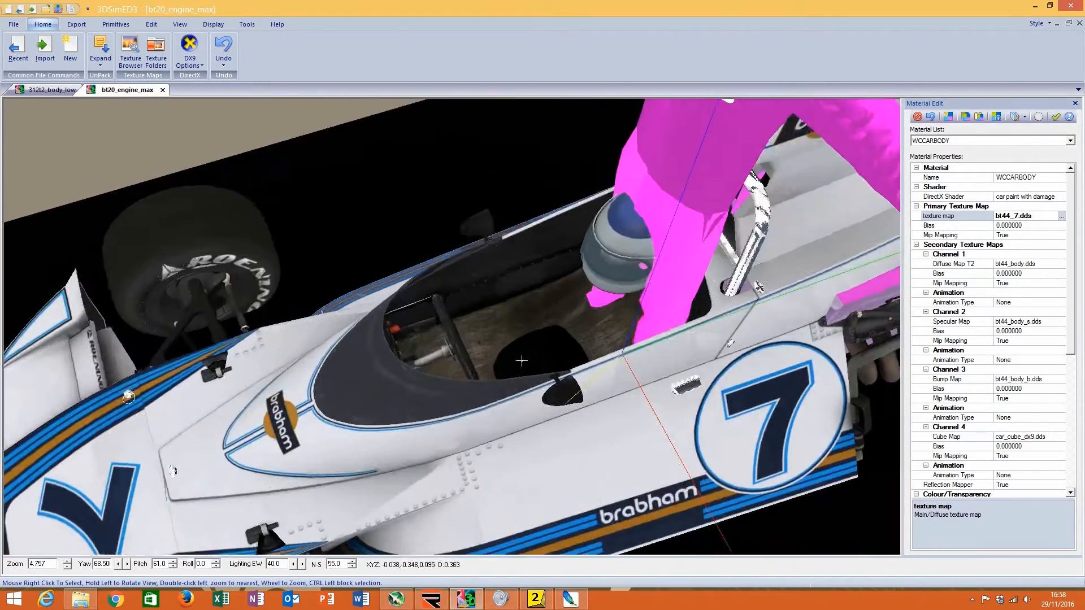
pyautogui.moveTo(509, 335); pyautogui.dragTo(439, 319)
pyautogui.scroll(5, 437, 310)
pyautogui.moveTo(479, 349); pyautogui.dragTo(452, 338)
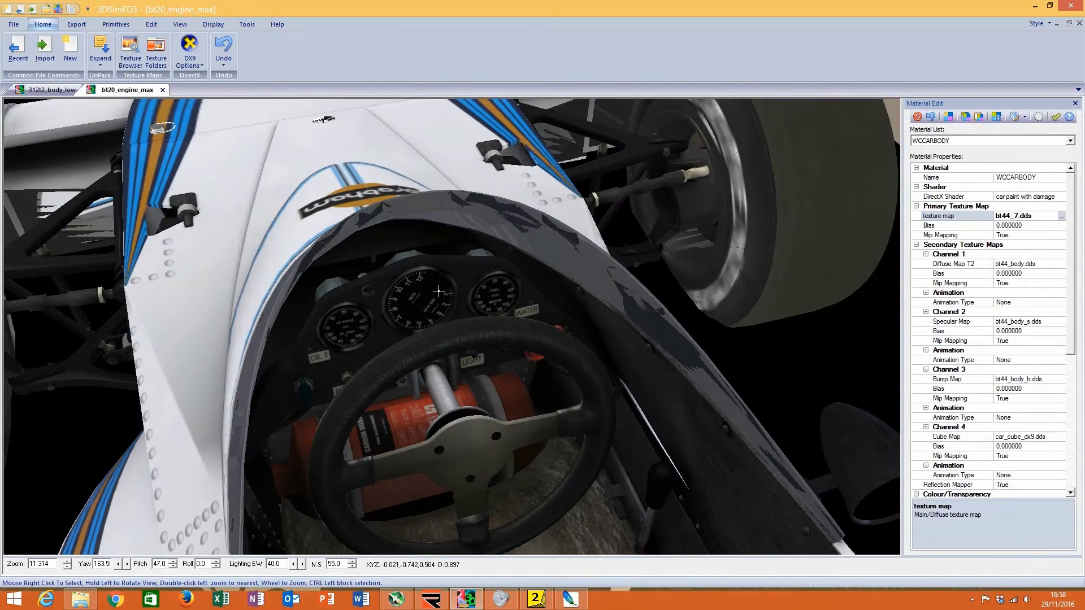
# Step: Select the Brabham's BT44_CKPARTS material as reference and set the Ferrari's 312T2_DASH material to the specular map t1 shader
pyautogui.rightClick(456, 292)
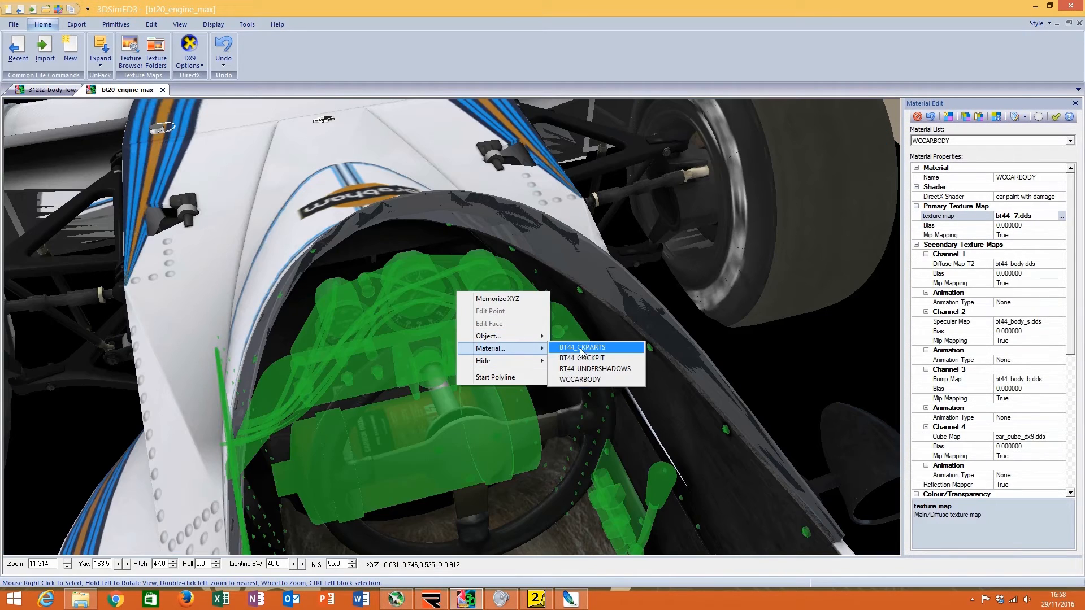
pyautogui.click(582, 346)
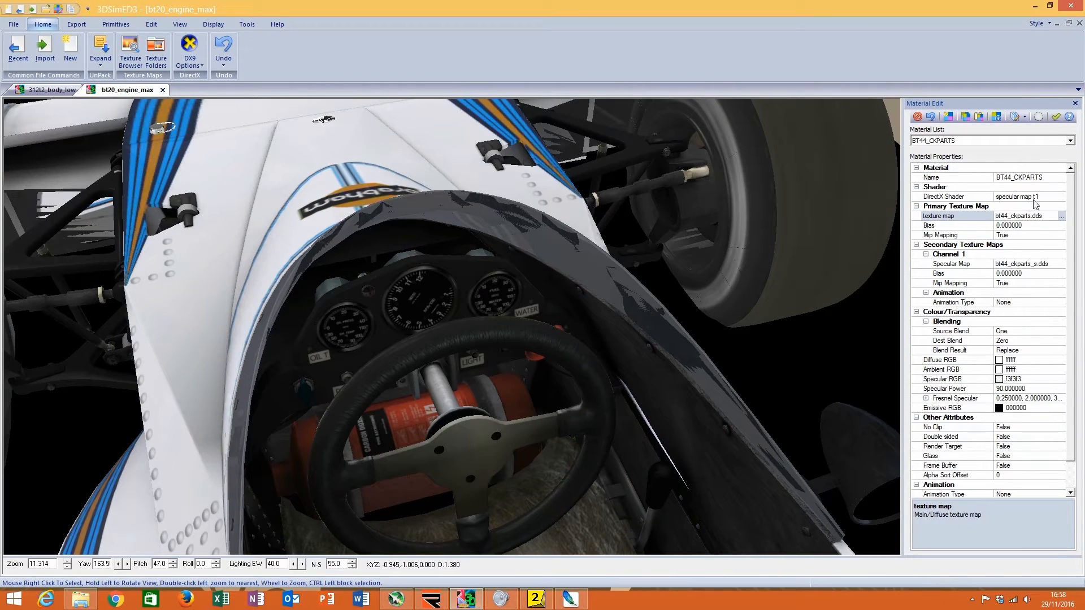
pyautogui.click(51, 90)
pyautogui.click(1070, 198)
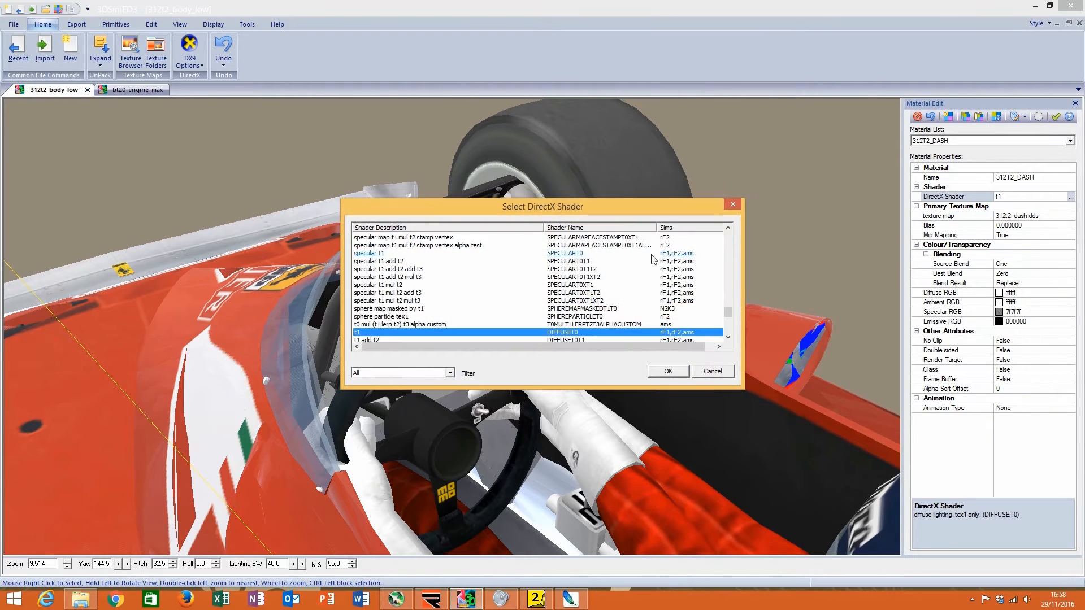
pyautogui.scroll(5, 441, 277)
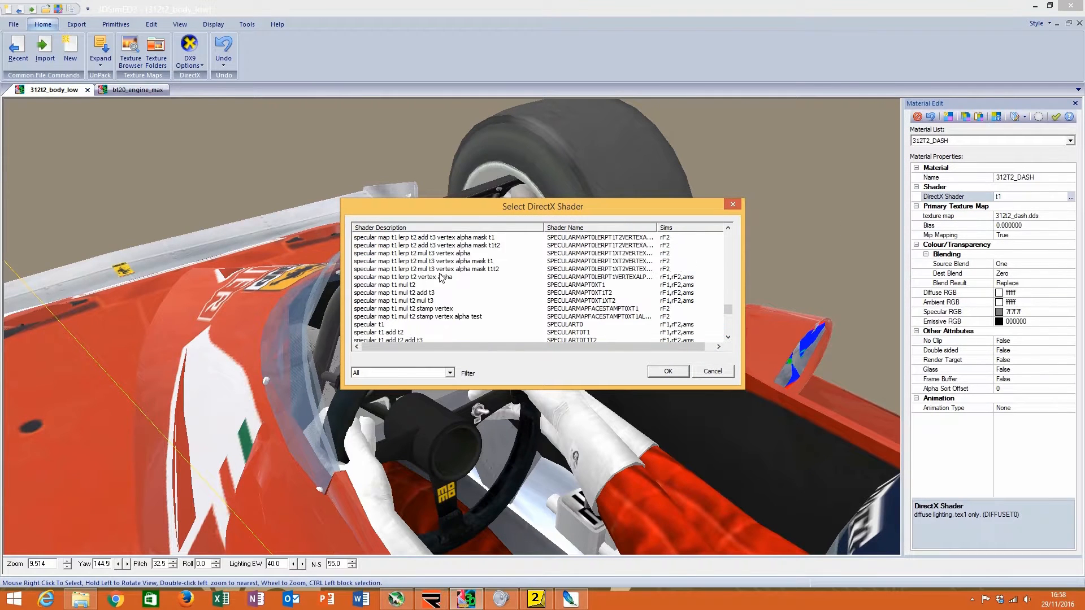
pyautogui.click(410, 254)
pyautogui.click(668, 371)
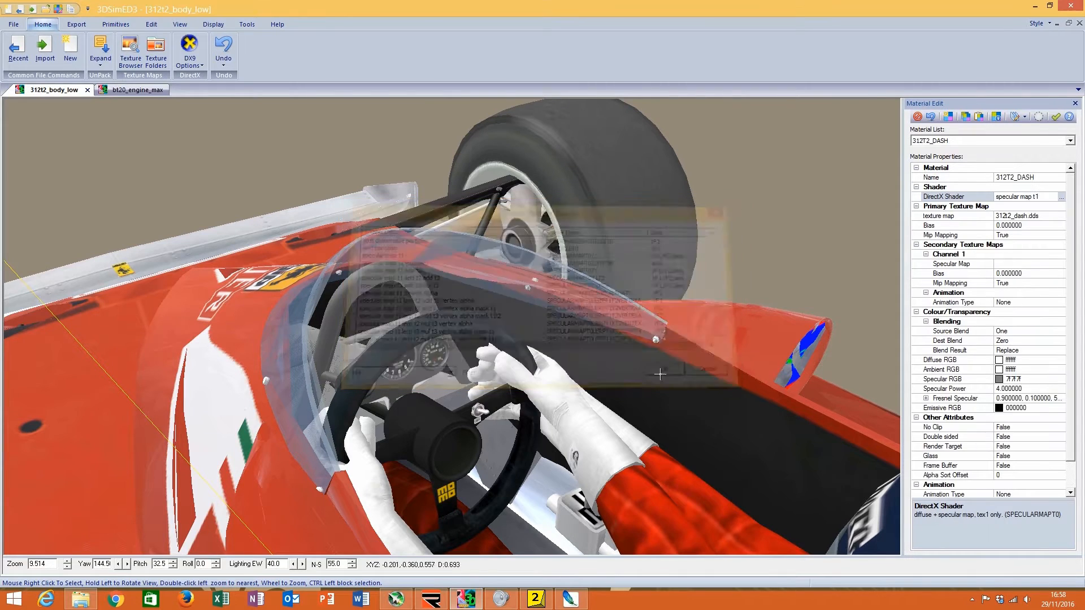
# Step: Browse the rF2 Maps (312T2) textures for the specular map and open 312t2_dash in Photoshop without its mip maps
pyautogui.click(1063, 264)
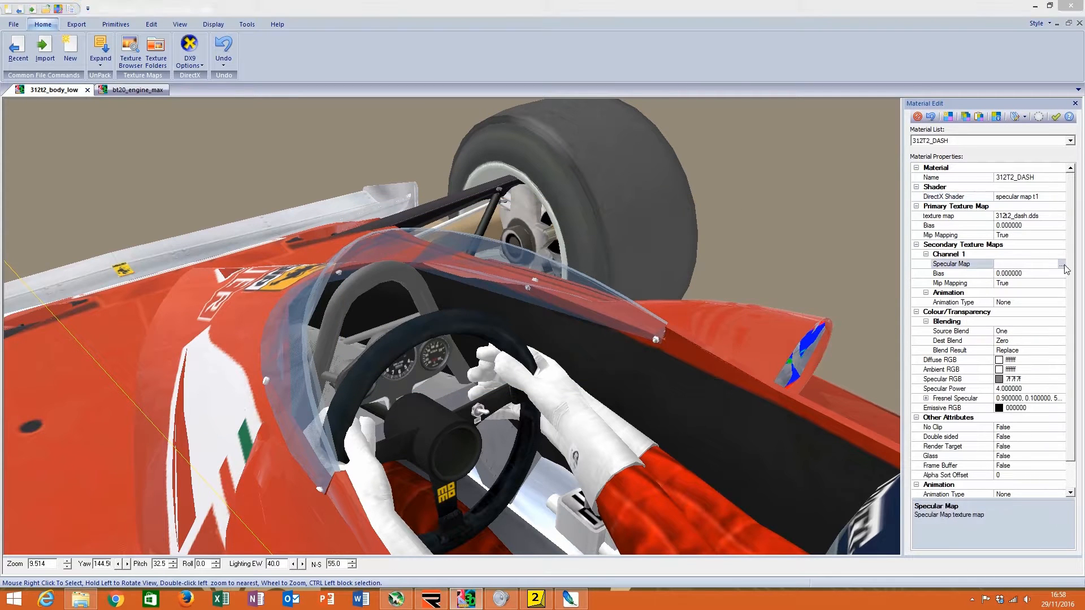
pyautogui.click(550, 252)
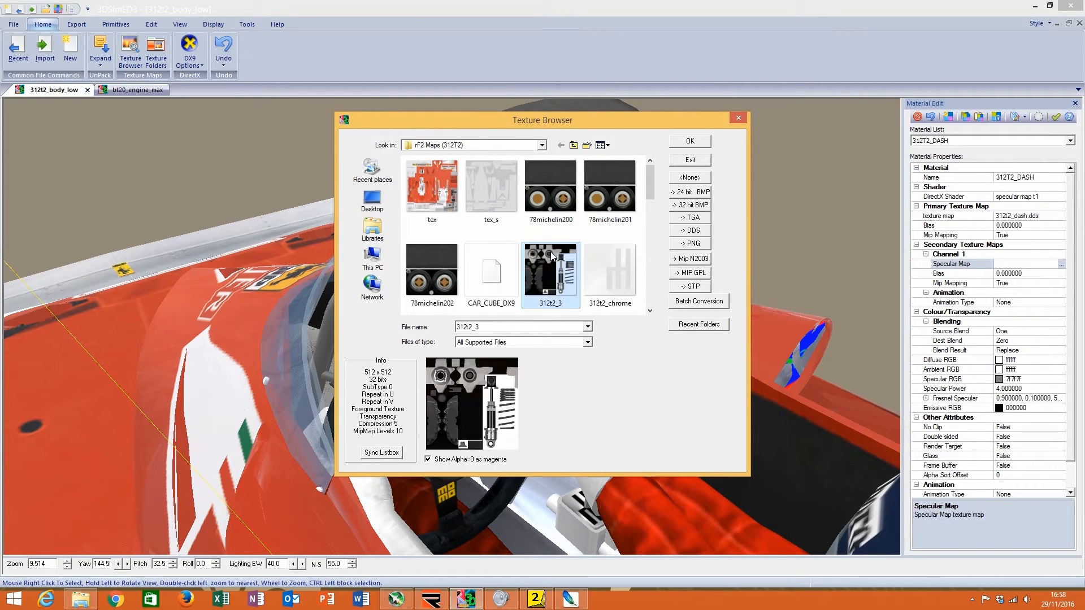
pyautogui.scroll(-2, 542, 260)
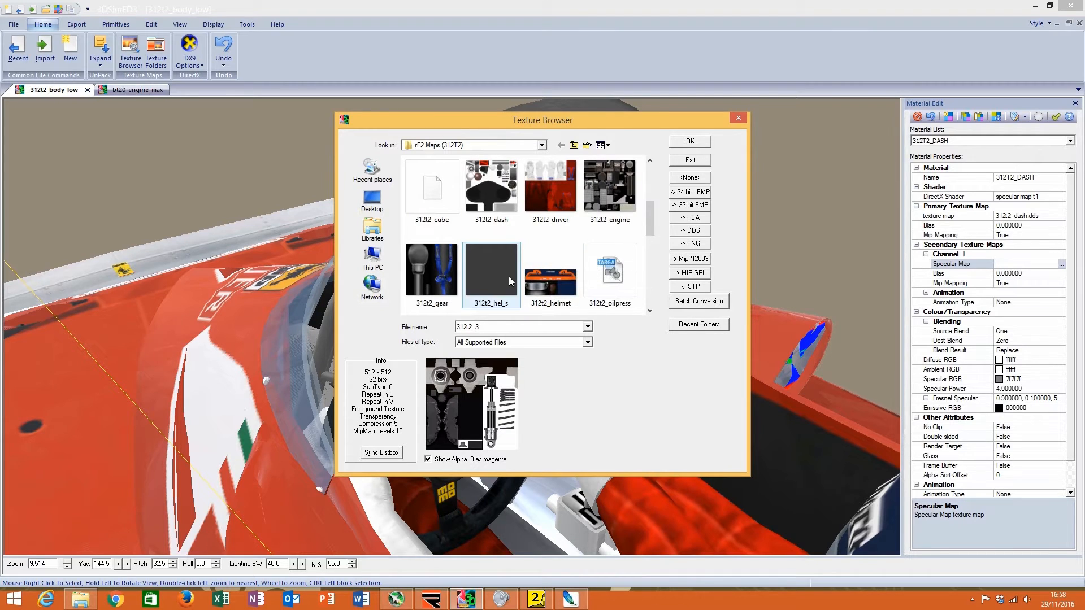
pyautogui.scroll(-4, 509, 276)
pyautogui.scroll(-5, 511, 280)
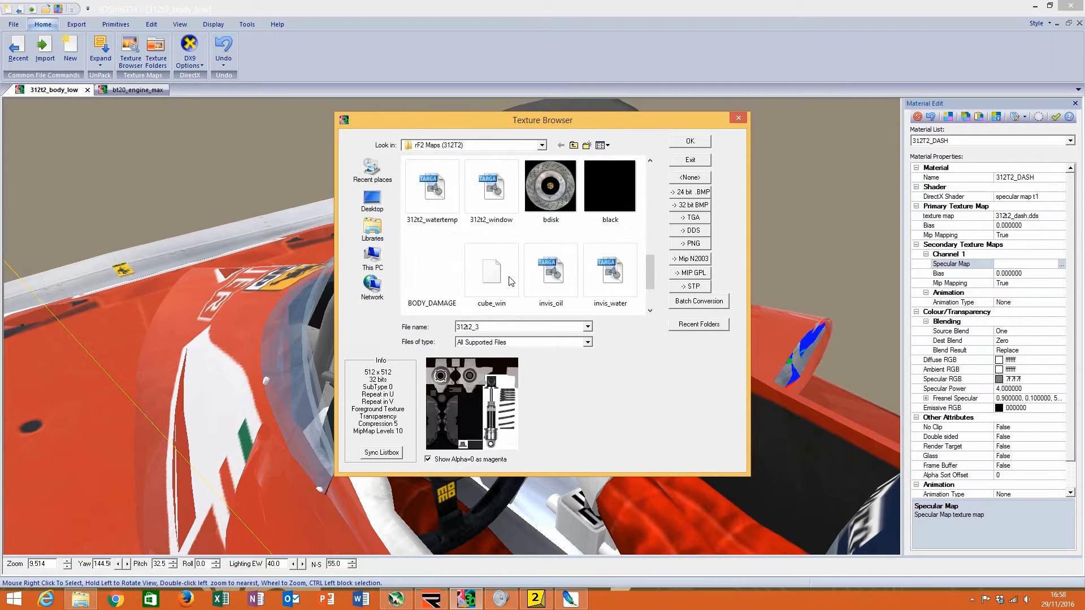
pyautogui.scroll(10, 509, 276)
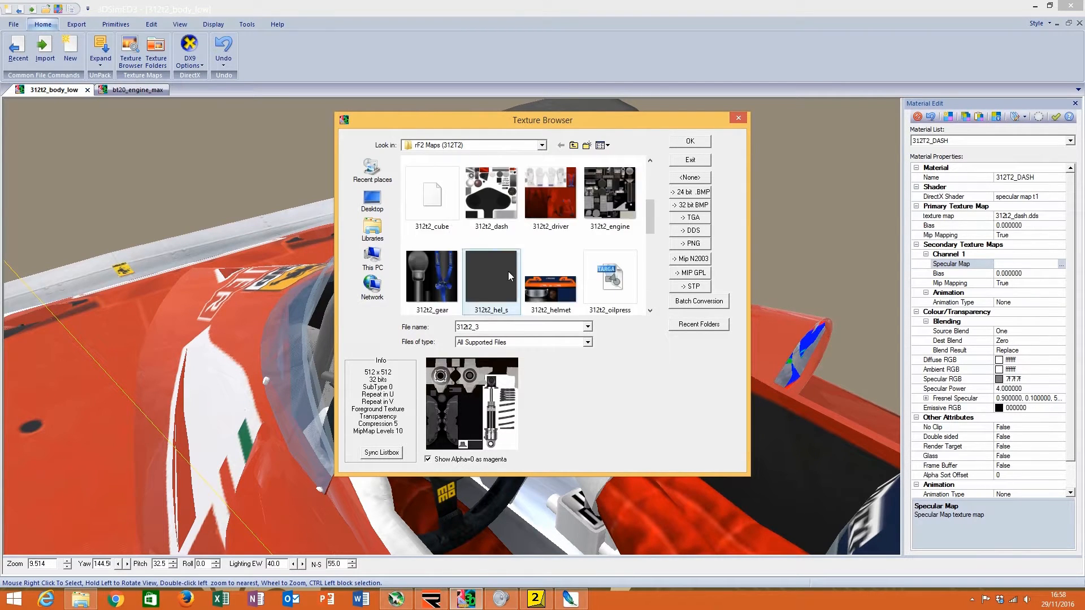
pyautogui.scroll(-1, 510, 276)
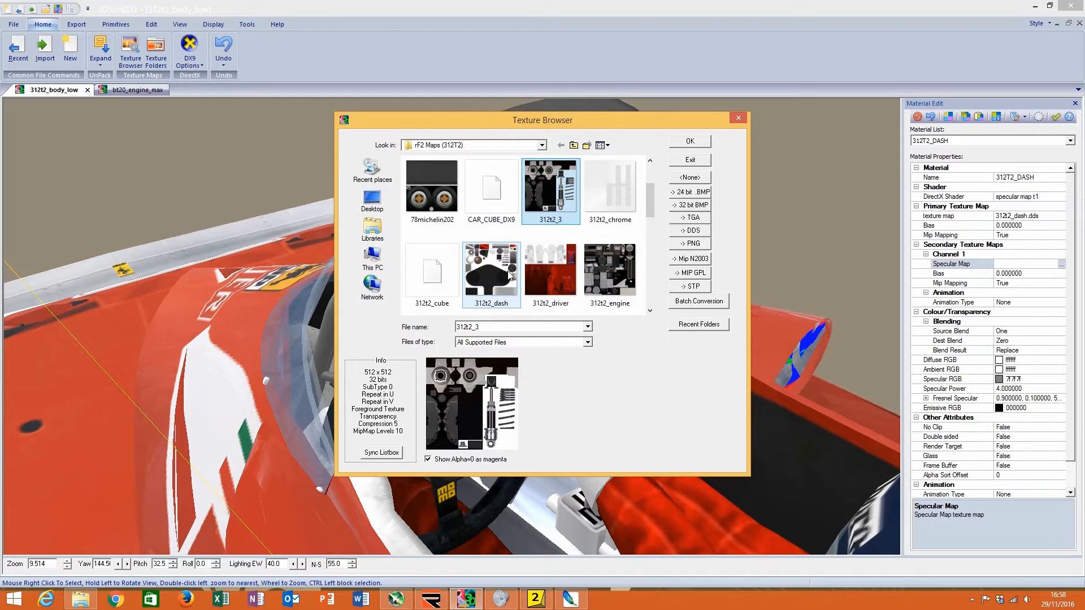
pyautogui.click(510, 277)
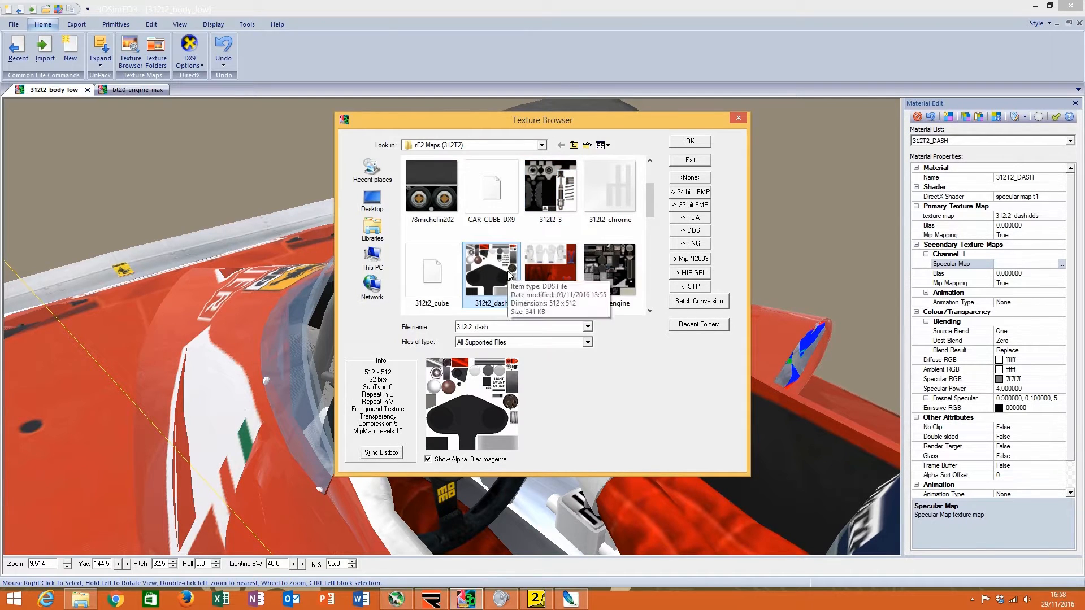
pyautogui.rightClick(511, 277)
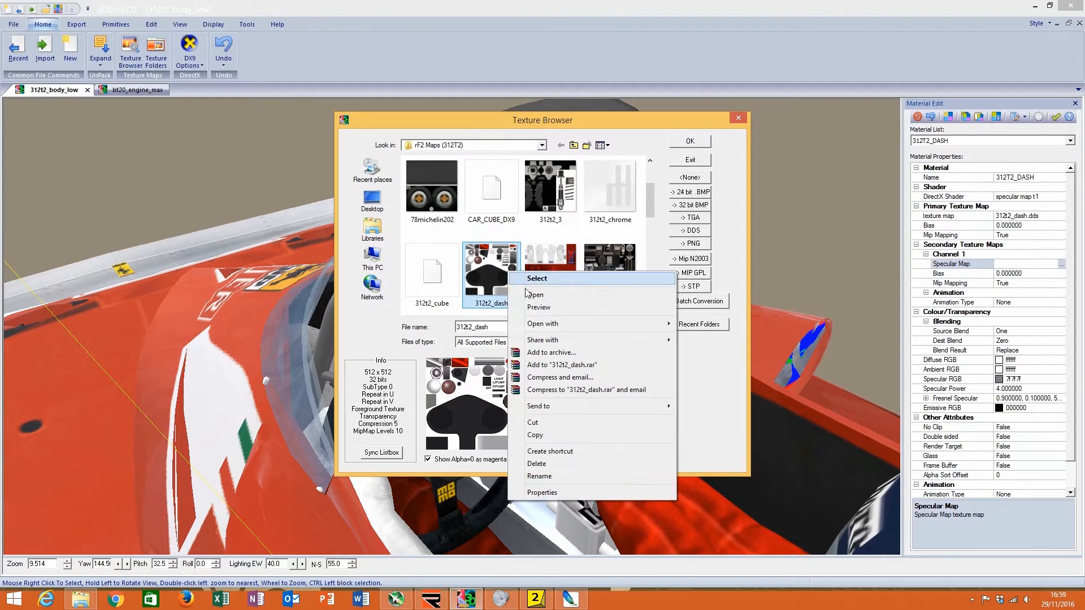
pyautogui.moveTo(562, 322)
pyautogui.click(717, 323)
pyautogui.click(632, 339)
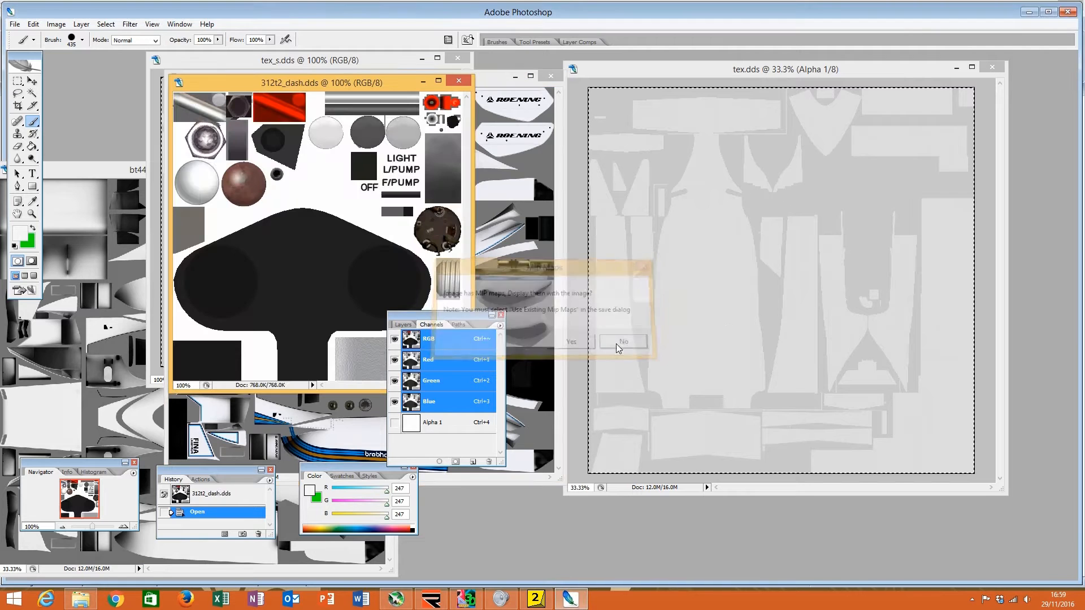
# Step: Close the tex, bt44_7, tex_s and bt44_body images, then reposition and enlarge the 312t2_dash.dds window
pyautogui.click(996, 69)
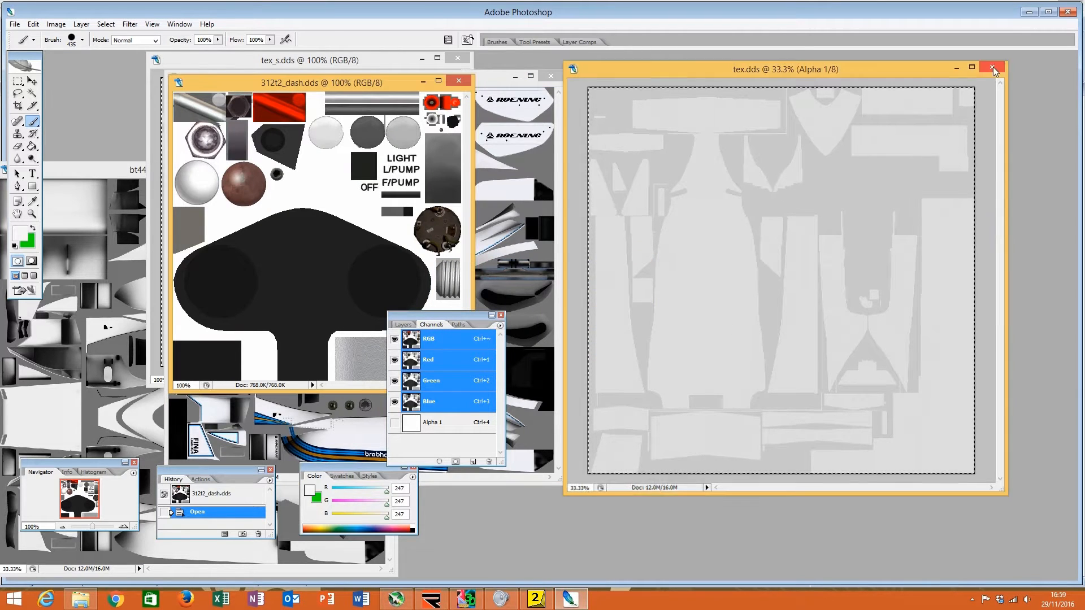
pyautogui.moveTo(391, 85); pyautogui.dragTo(868, 150)
pyautogui.click(550, 75)
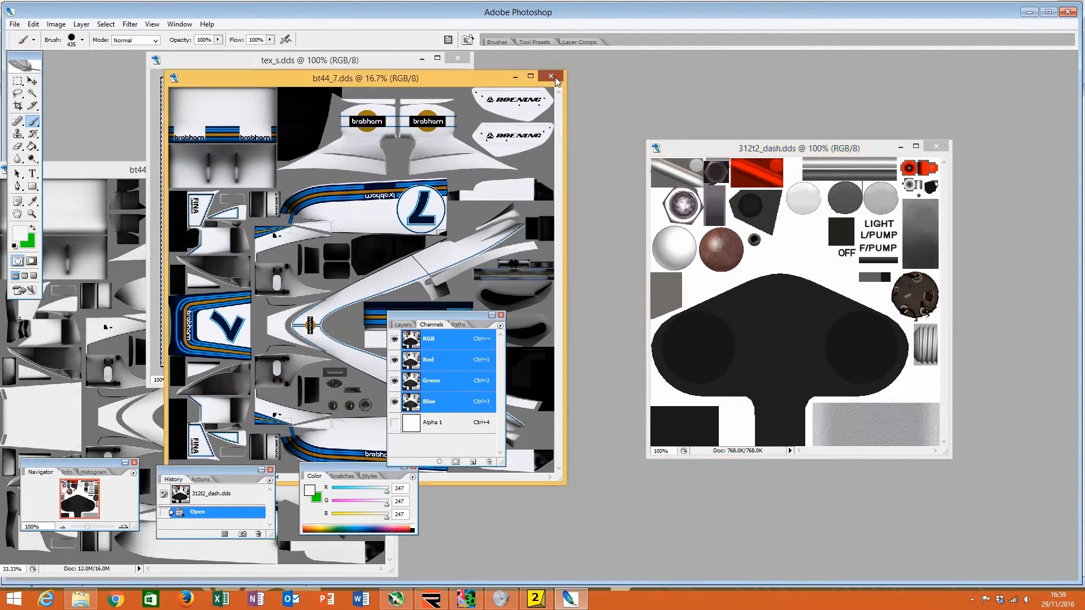
pyautogui.click(457, 58)
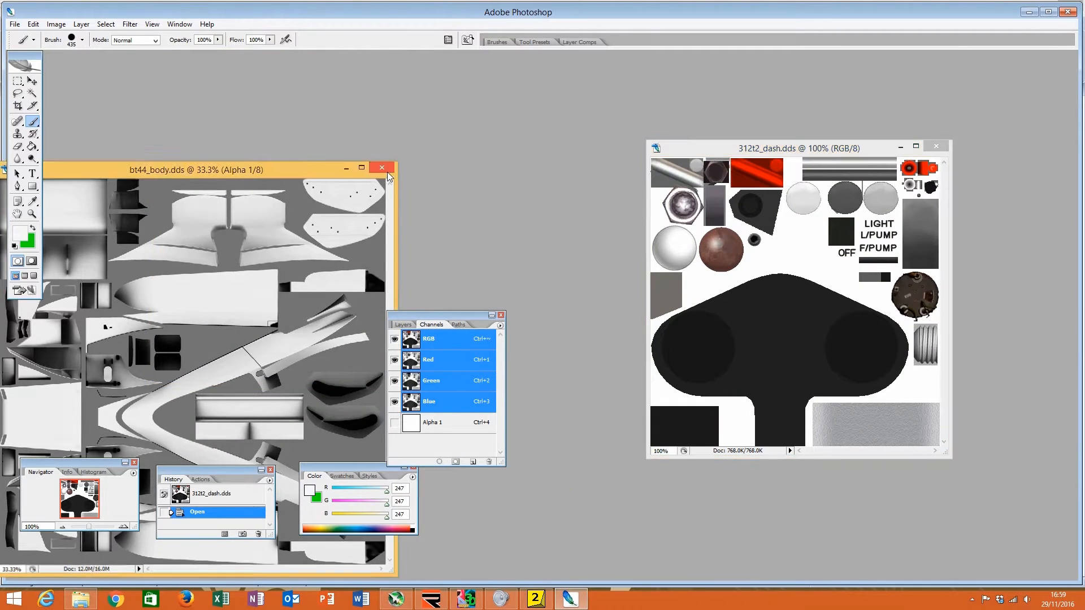
pyautogui.click(383, 168)
pyautogui.moveTo(812, 147); pyautogui.dragTo(724, 115)
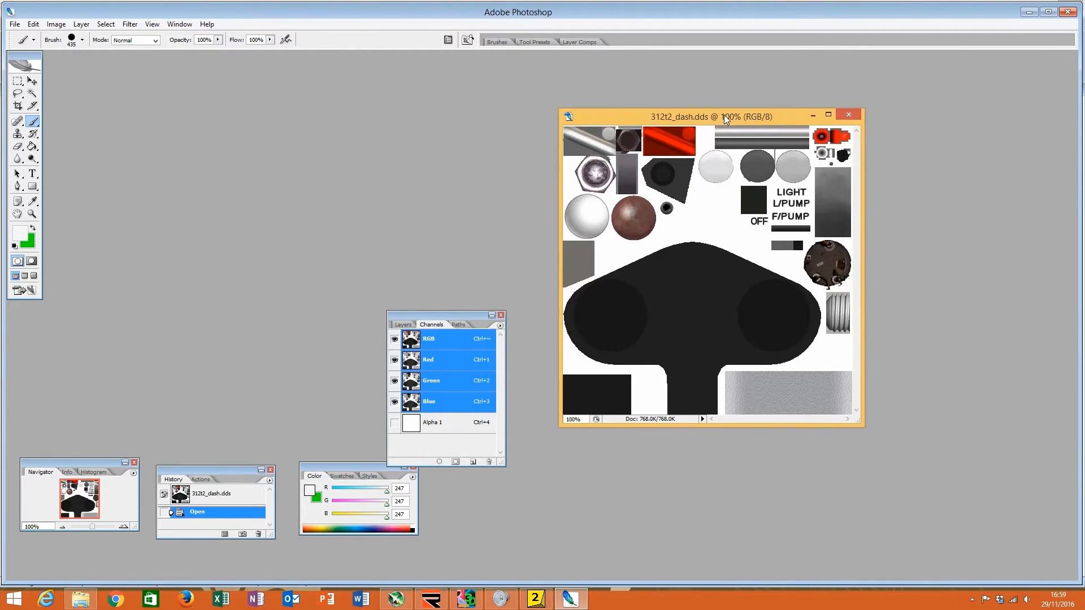
pyautogui.moveTo(865, 426); pyautogui.dragTo(919, 458)
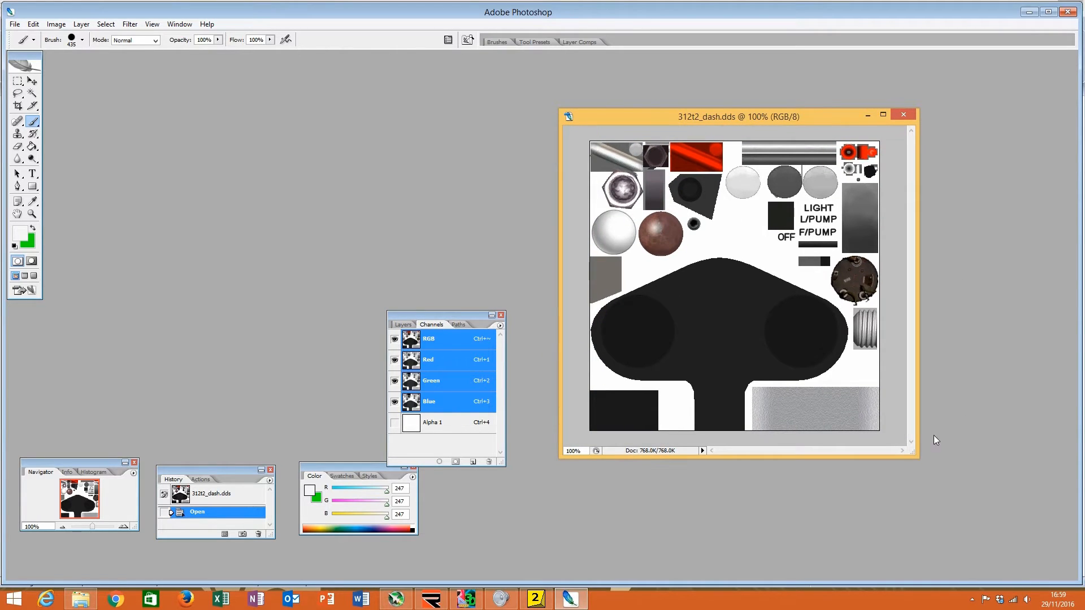
# Step: Turn the 312t2_dash image greyscale with Hue/Saturation by setting the saturation to -100
pyautogui.click(58, 24)
pyautogui.moveTo(102, 52)
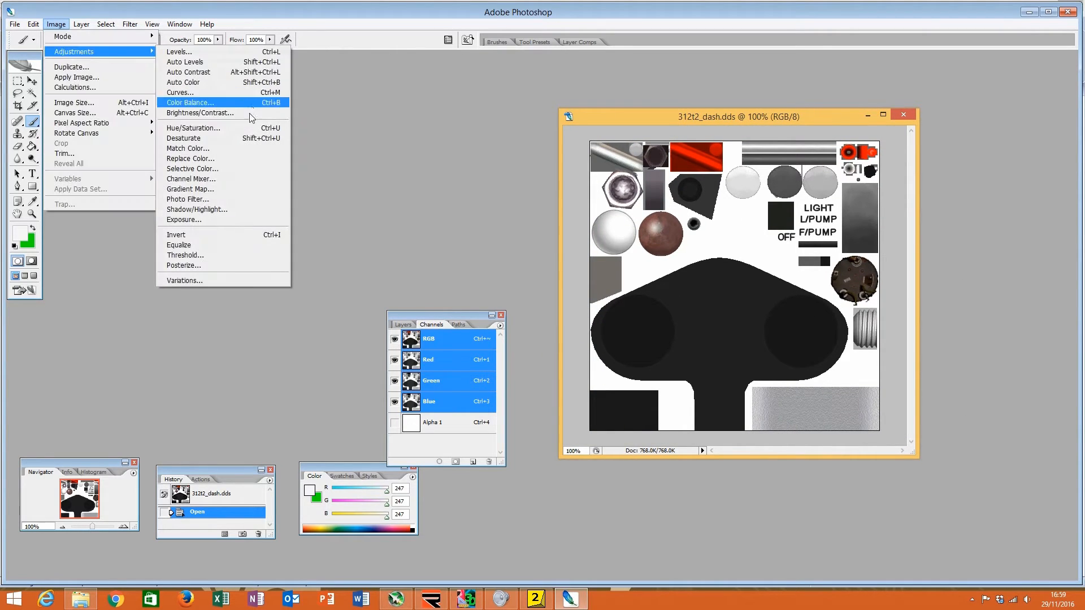
pyautogui.click(246, 129)
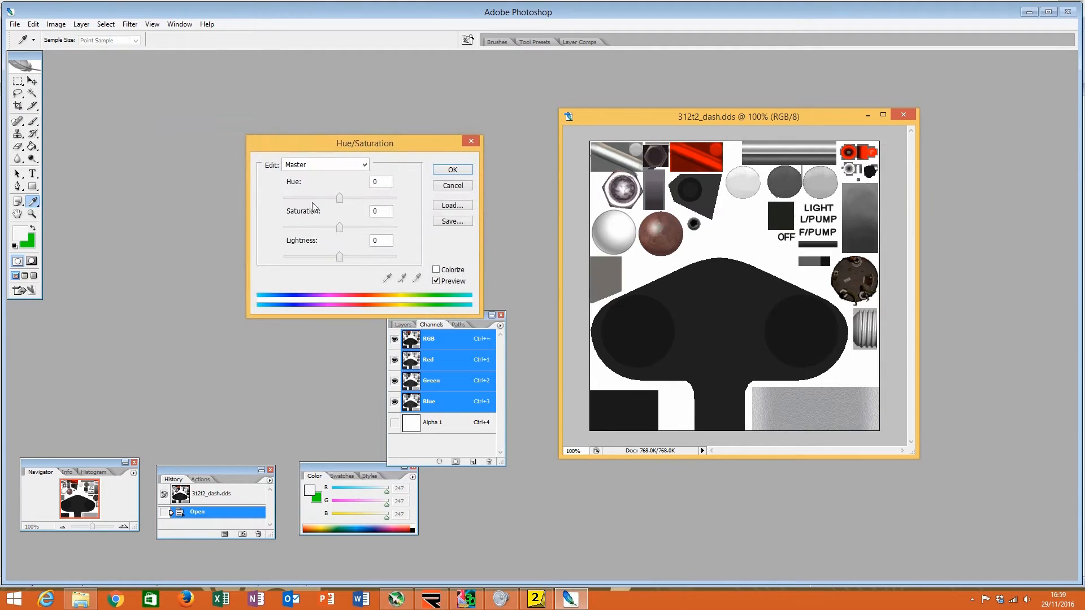
pyautogui.moveTo(336, 231); pyautogui.dragTo(274, 235)
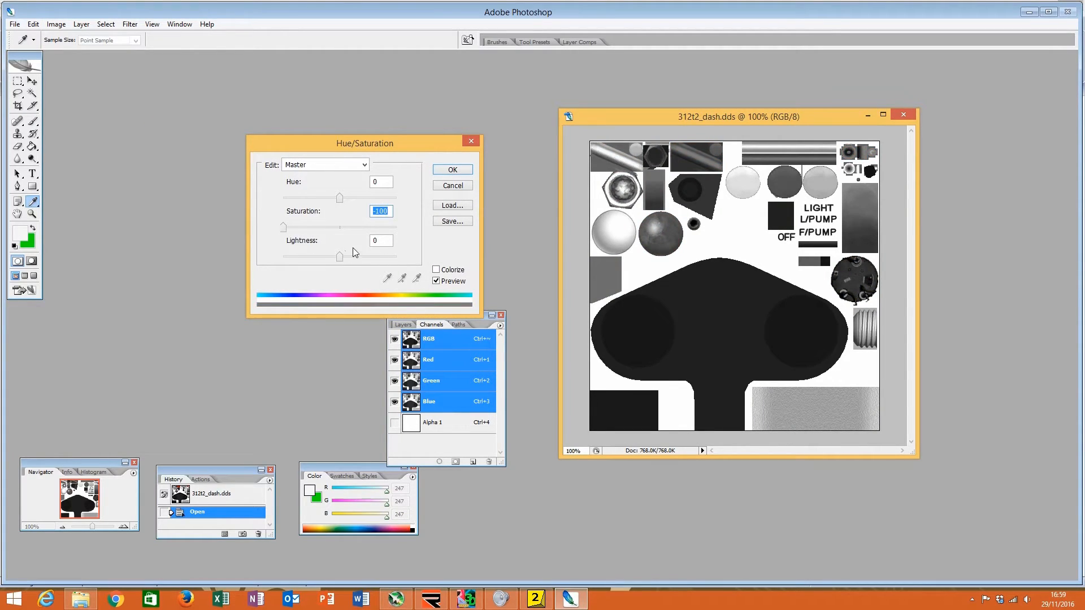
pyautogui.click(441, 171)
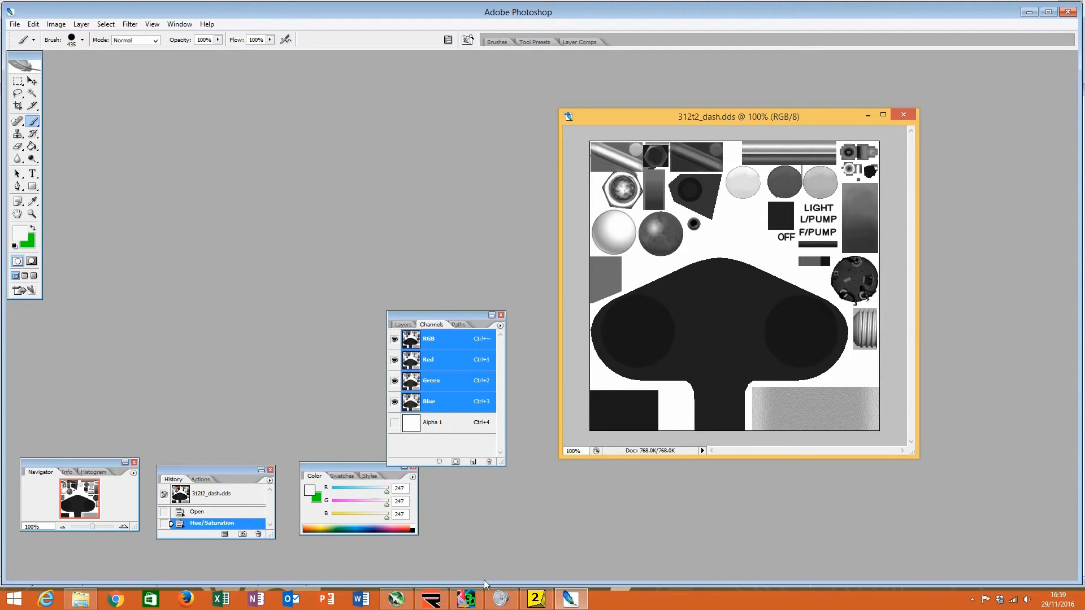
# Step: Switch to 3DSimED and examine the bt44_ckparts_s specular map of the Brabham's BT44_CKPARTS material
pyautogui.click(466, 599)
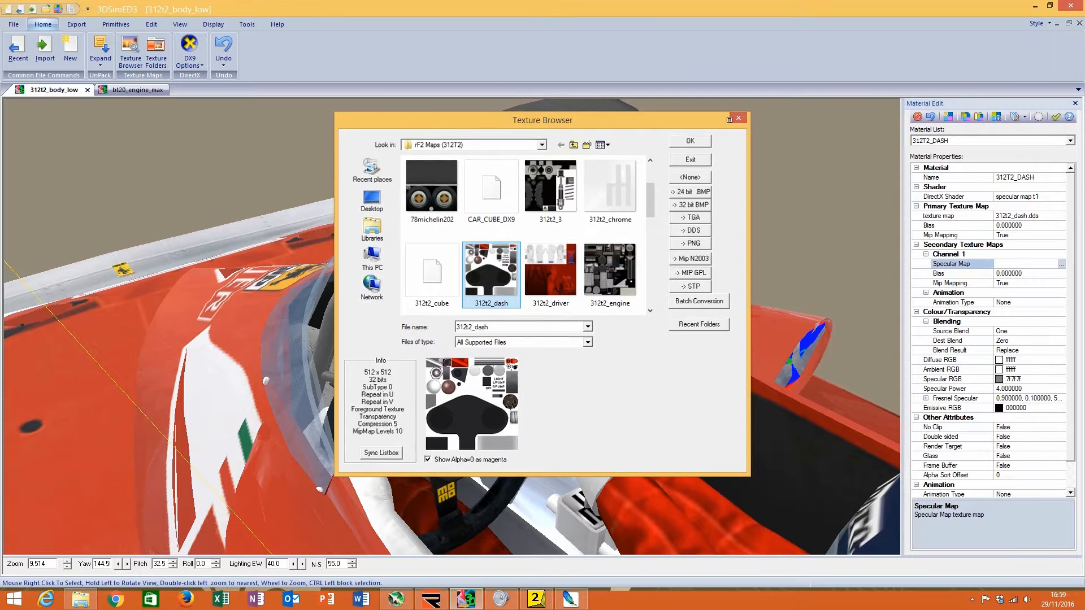
pyautogui.click(737, 119)
pyautogui.click(135, 90)
pyautogui.click(1062, 264)
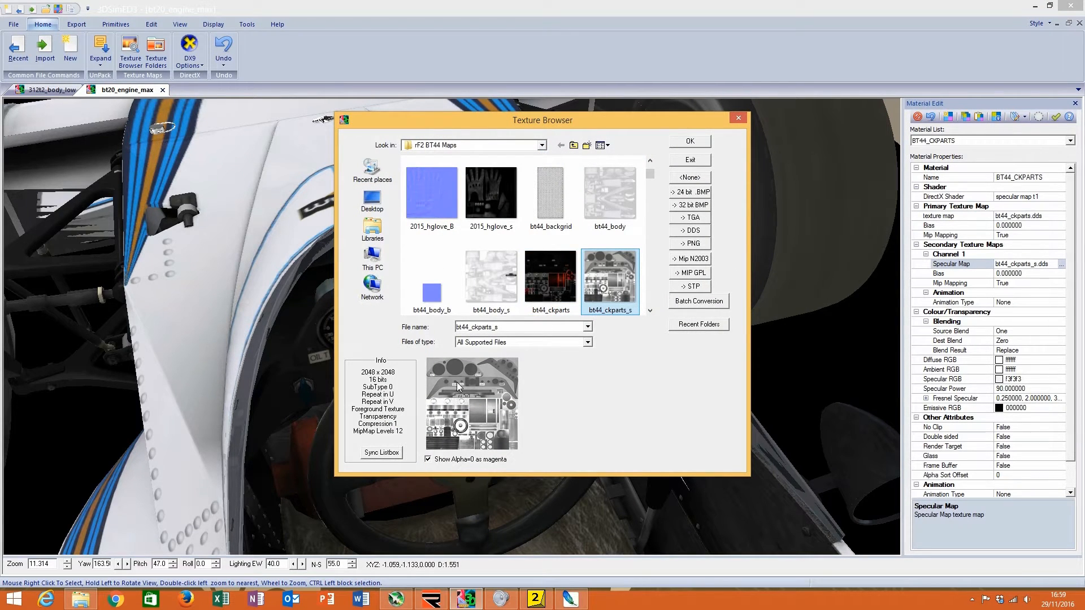
# Step: Switch back to Photoshop and brighten the greyscale dash texture by +29 with Brightness/Contrast
pyautogui.click(570, 599)
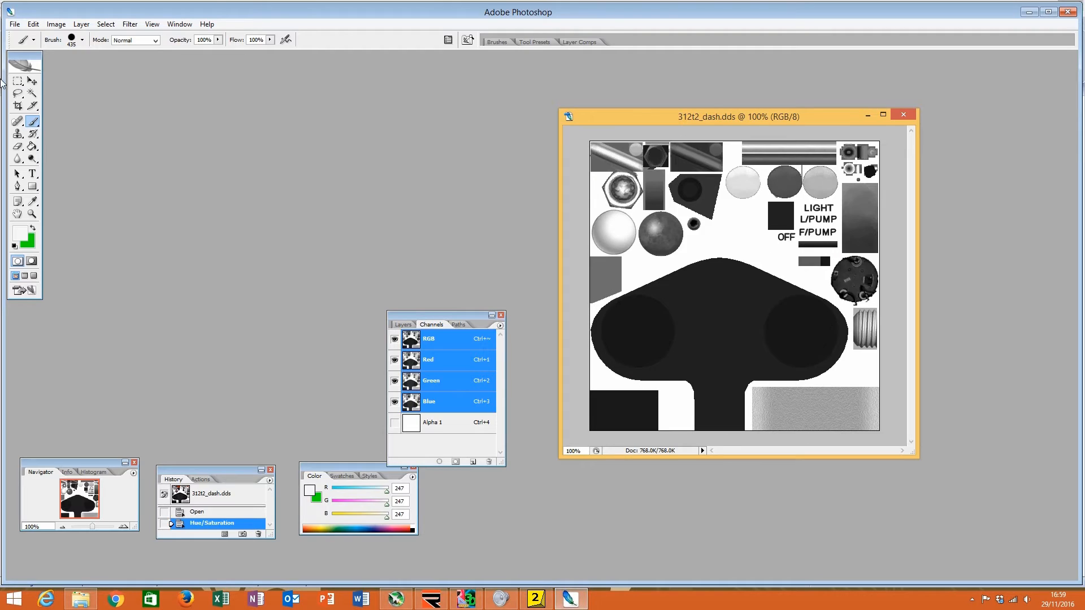
pyautogui.click(57, 24)
pyautogui.moveTo(85, 46)
pyautogui.click(228, 110)
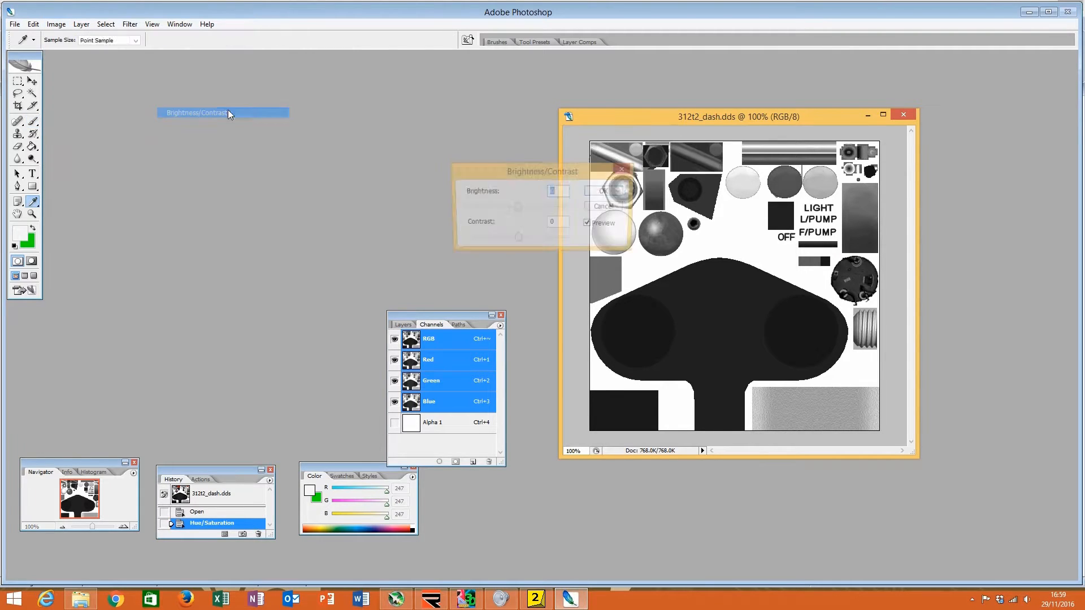
pyautogui.moveTo(520, 207); pyautogui.dragTo(535, 208)
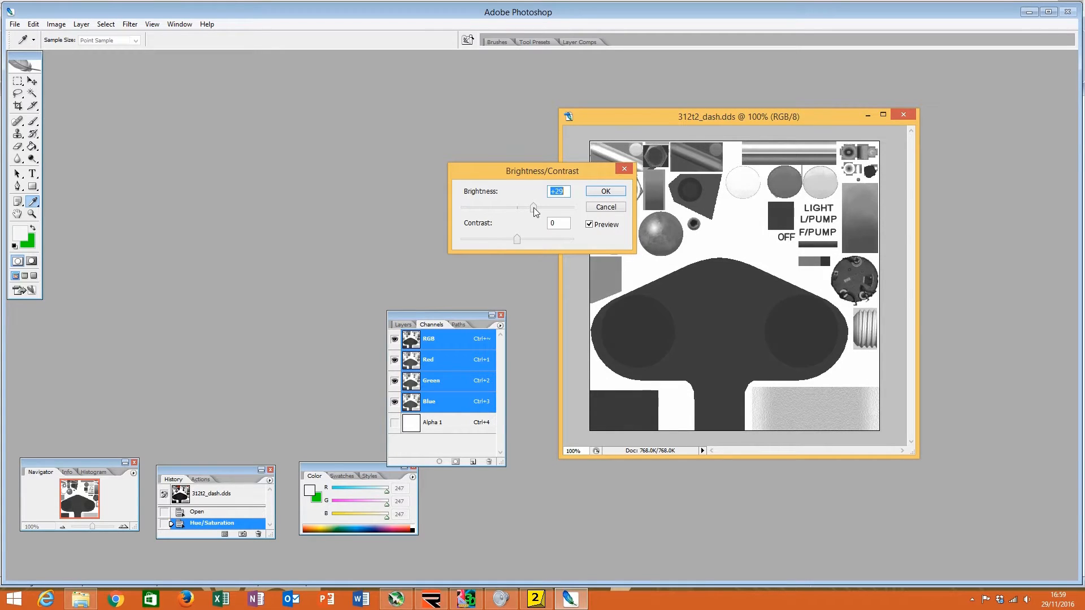
pyautogui.click(606, 191)
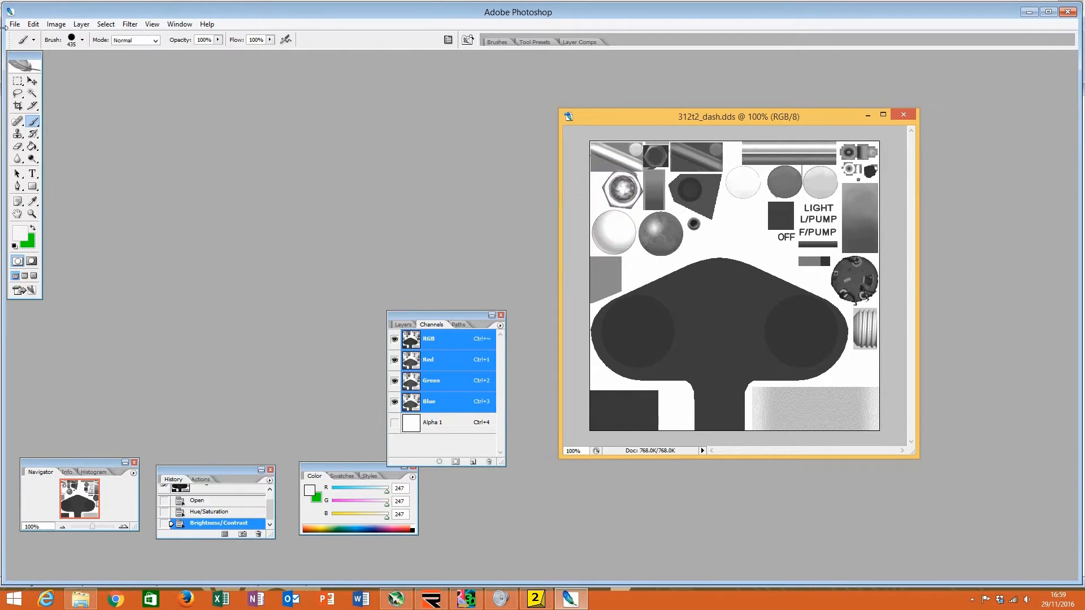
# Step: Save the edited texture as 312t2_dash_s in DDS format in the rF2 Maps (312T2) folder
pyautogui.click(15, 24)
pyautogui.click(32, 148)
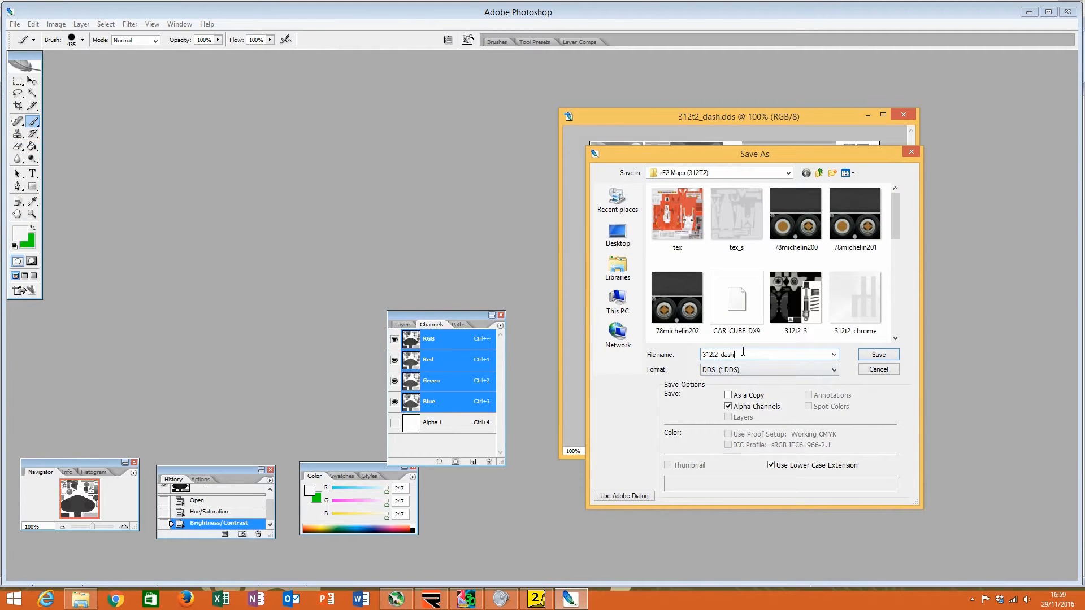
pyautogui.click(871, 356)
pyautogui.click(485, 206)
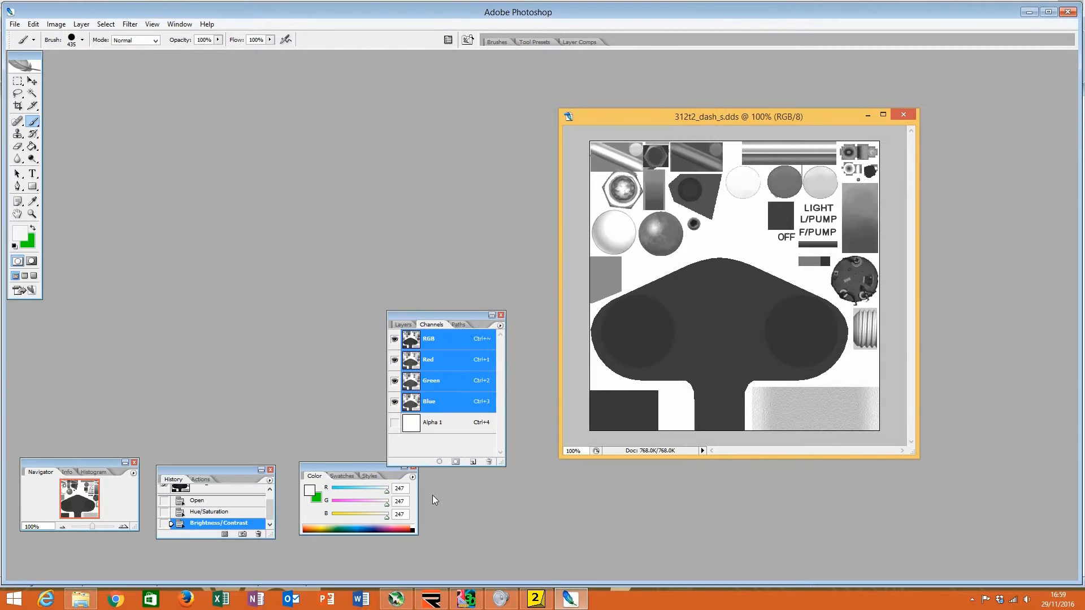
# Step: Switch to 3DSimED and assign 312t2_dash_s.dds as the specular map of the Ferrari's 312T2_DASH material
pyautogui.click(466, 599)
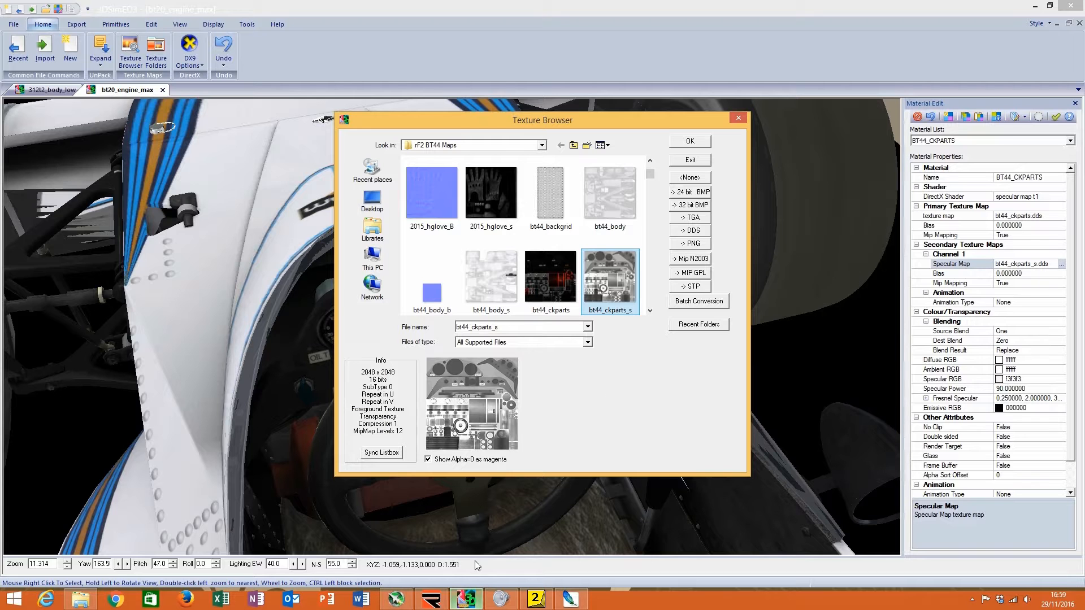
pyautogui.click(739, 118)
pyautogui.click(66, 90)
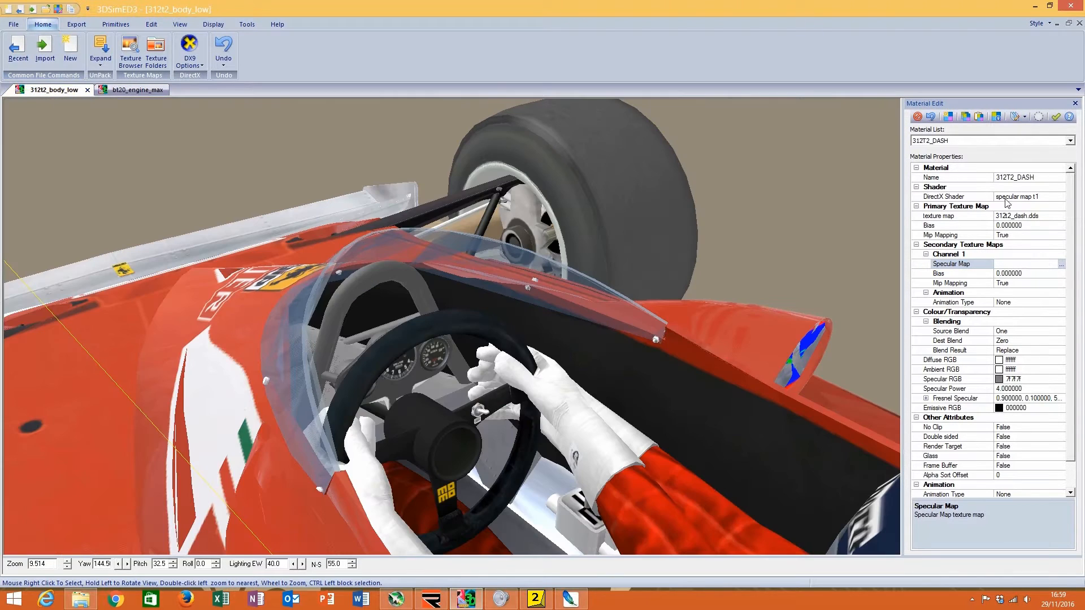
pyautogui.click(1061, 266)
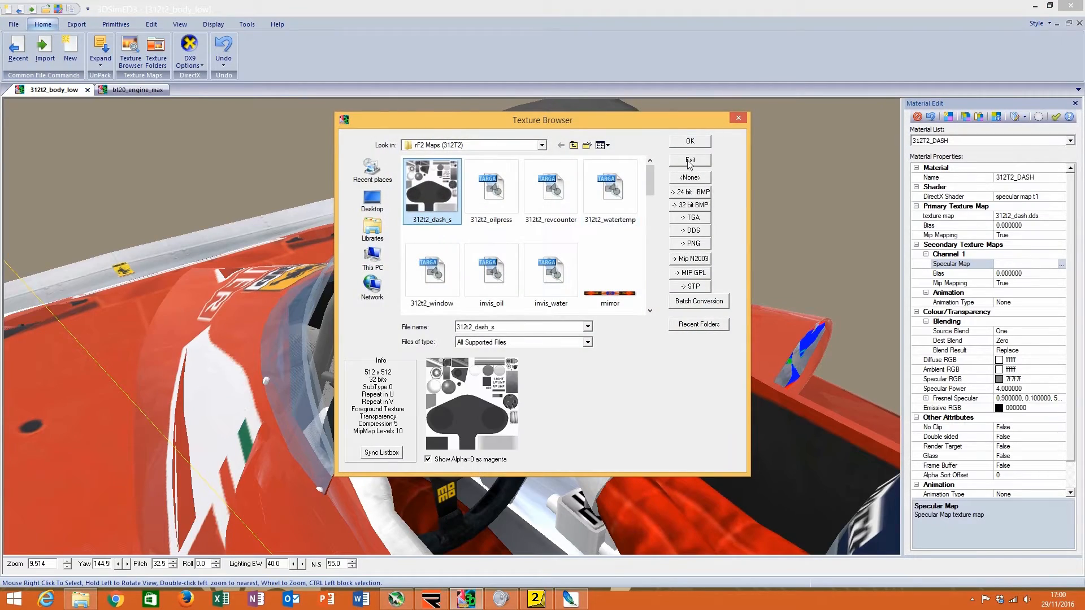
pyautogui.click(698, 143)
pyautogui.scroll(6, 455, 378)
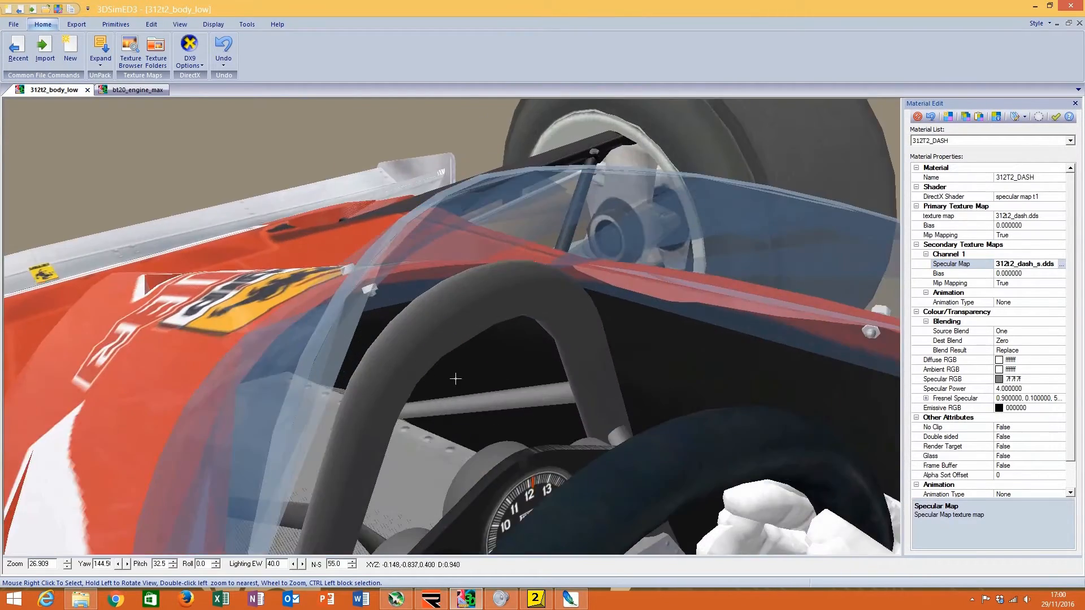
# Step: Examine the Ferrari's dashboard and steering wheel up close with the 312T2_DASH specular map applied, toggling the material highlight
pyautogui.moveTo(456, 378); pyautogui.dragTo(427, 400)
pyautogui.scroll(-3, 431, 400)
pyautogui.scroll(1, 458, 403)
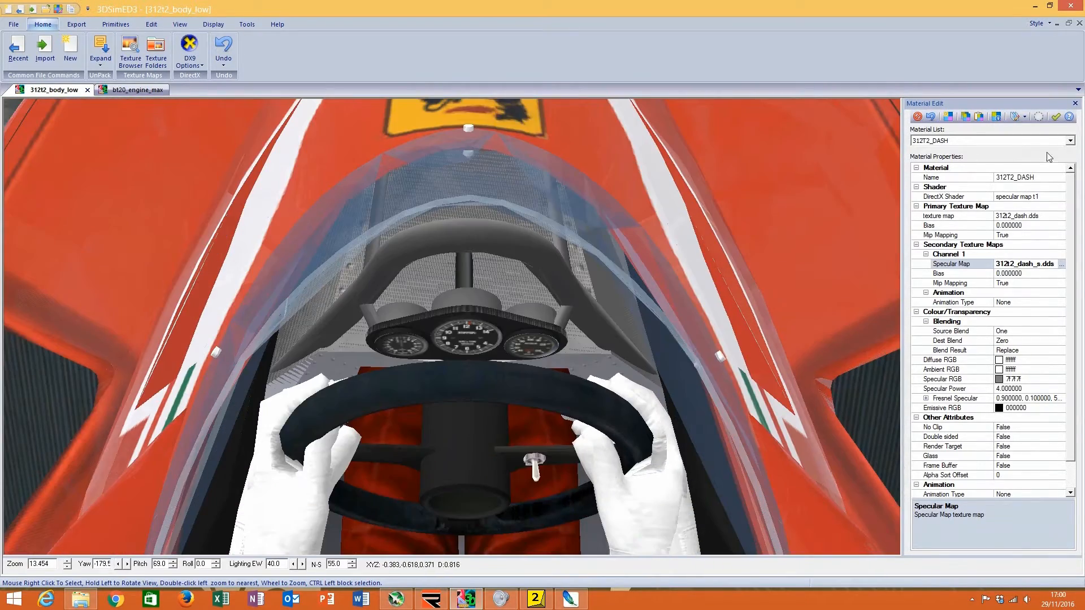
pyautogui.click(1038, 116)
pyautogui.moveTo(512, 347)
pyautogui.mouseDown()
pyautogui.moveTo(512, 324)
pyautogui.moveTo(500, 342)
pyautogui.mouseUp()
pyautogui.scroll(5, 496, 322)
pyautogui.scroll(-5, 487, 344)
pyautogui.click(1038, 117)
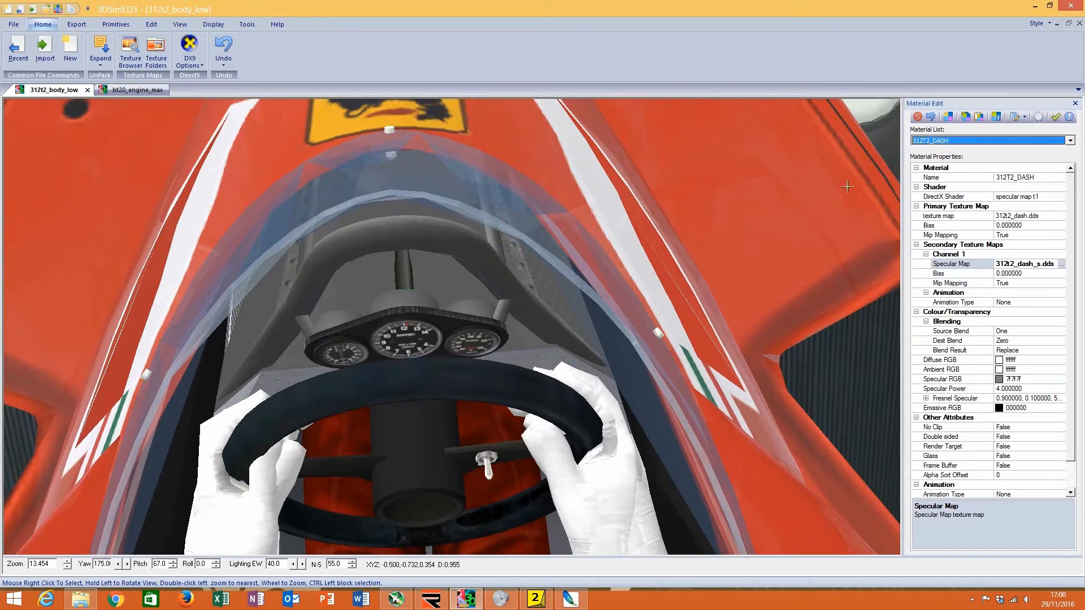
pyautogui.moveTo(492, 439); pyautogui.dragTo(457, 359)
pyautogui.scroll(5, 484, 438)
pyautogui.doubleClick(415, 469)
pyautogui.scroll(3, 434, 409)
pyautogui.scroll(-4, 484, 368)
pyautogui.scroll(-3, 456, 359)
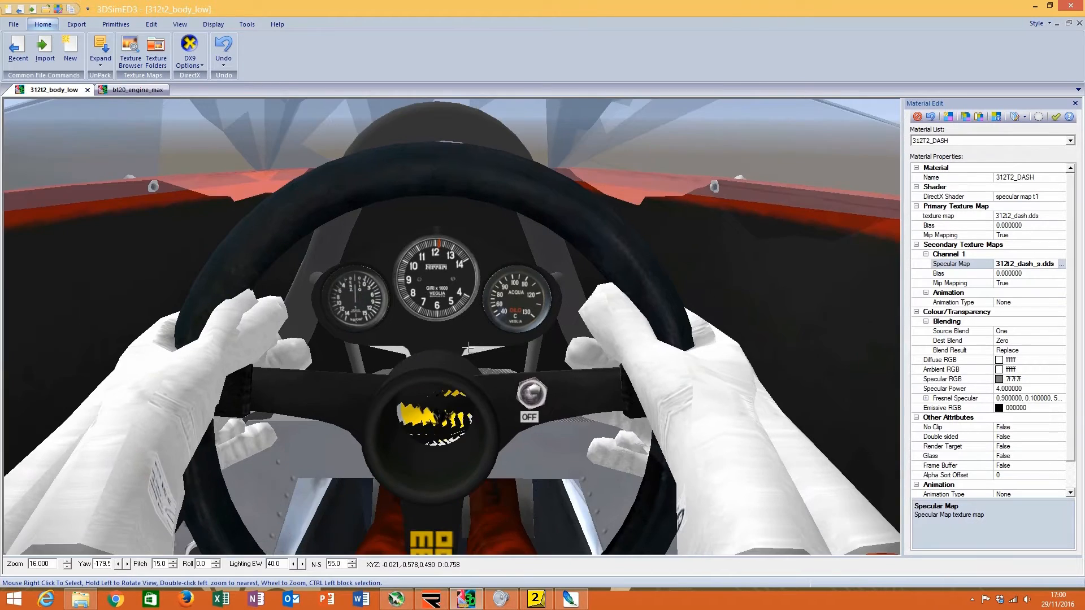
pyautogui.scroll(3, 485, 342)
# Step: Switch to the bt20_engine_max model, load the cockpit's BT44_CKPARTS material and highlight the parts that use it
pyautogui.click(148, 91)
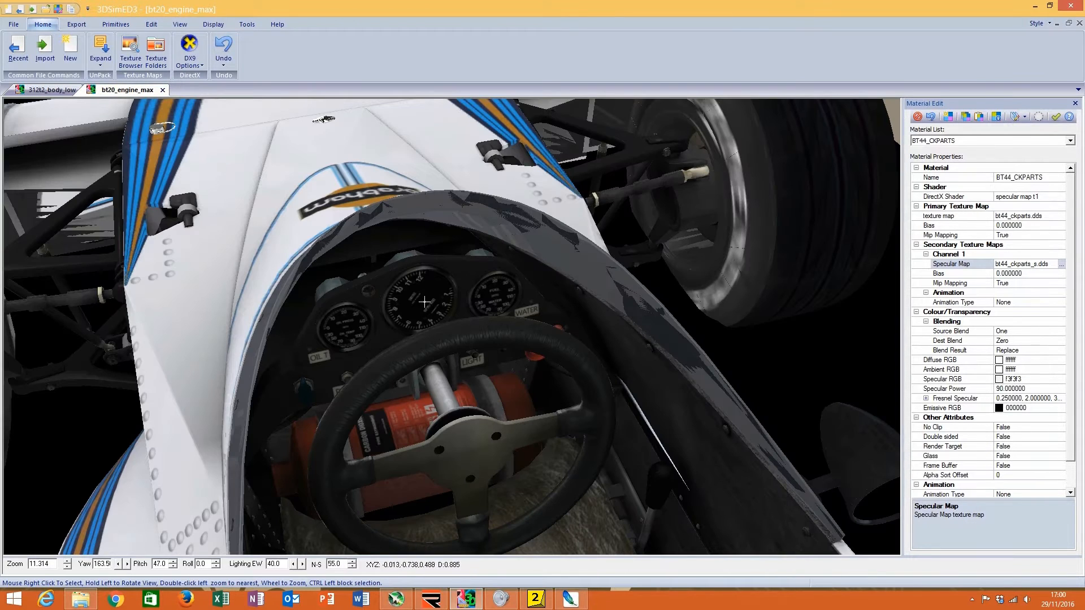
pyautogui.rightClick(383, 349)
pyautogui.moveTo(446, 405)
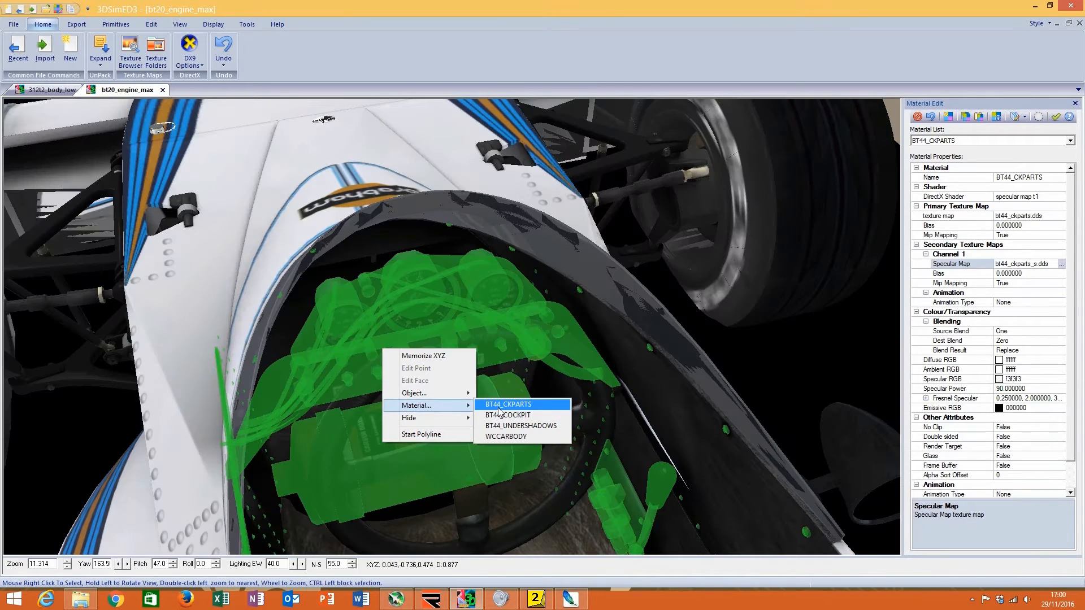
pyautogui.click(499, 405)
pyautogui.click(1039, 117)
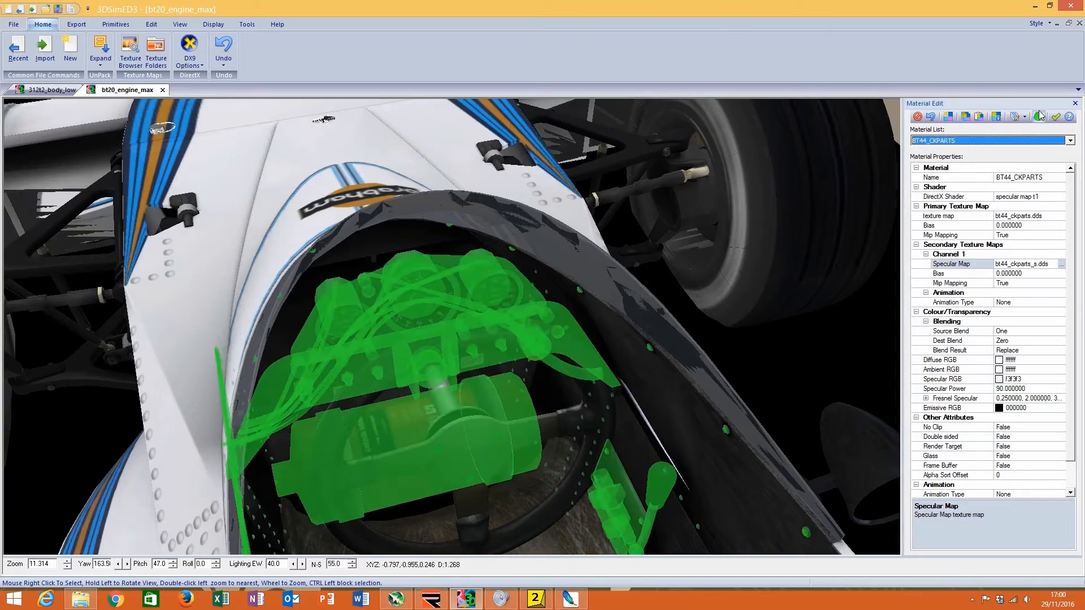
pyautogui.moveTo(568, 345); pyautogui.dragTo(462, 334)
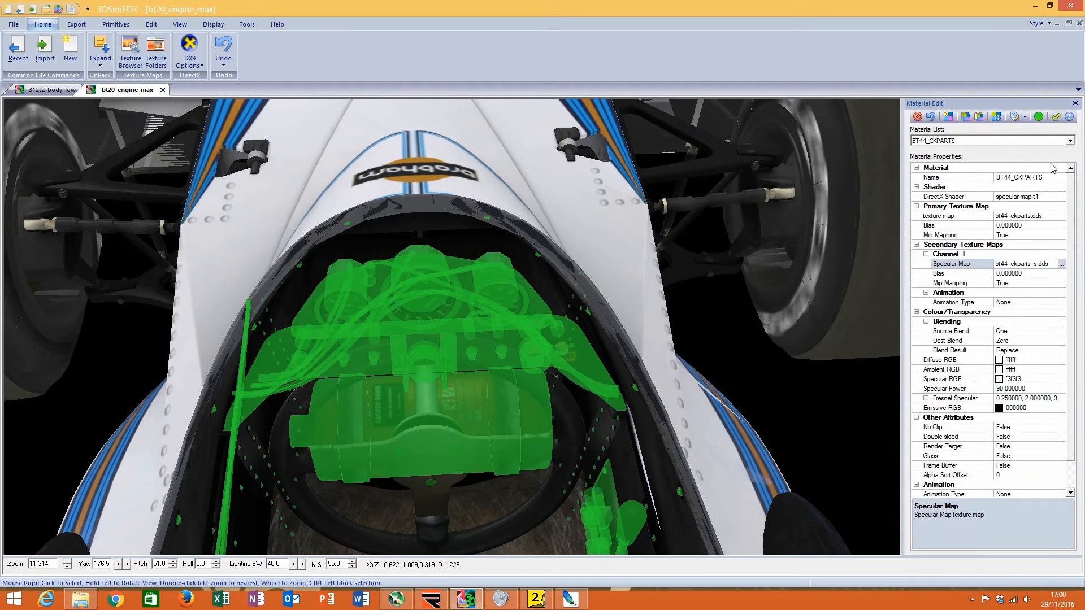
# Step: Copy the Brabham's Specular RGB value f3f3f3 into the Ferrari's 312T2_DASH material
pyautogui.click(1012, 380)
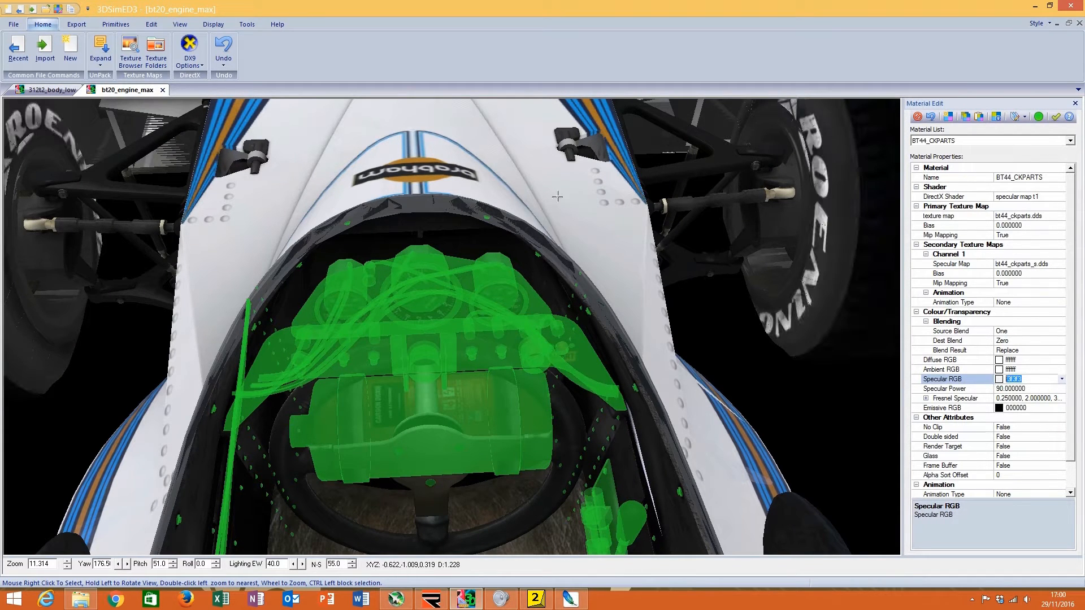
pyautogui.click(51, 90)
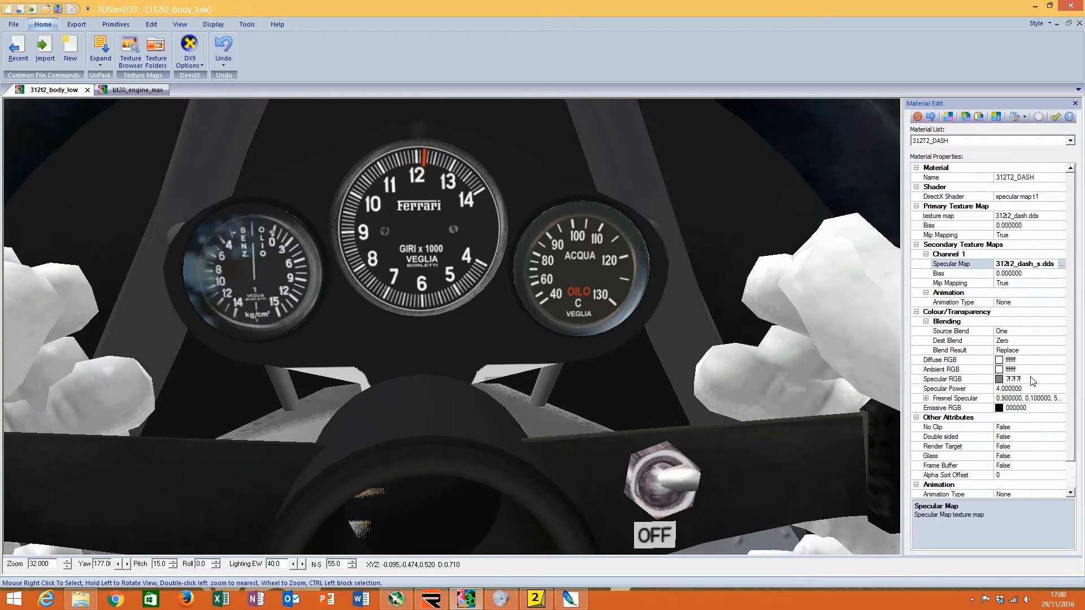
pyautogui.click(938, 380)
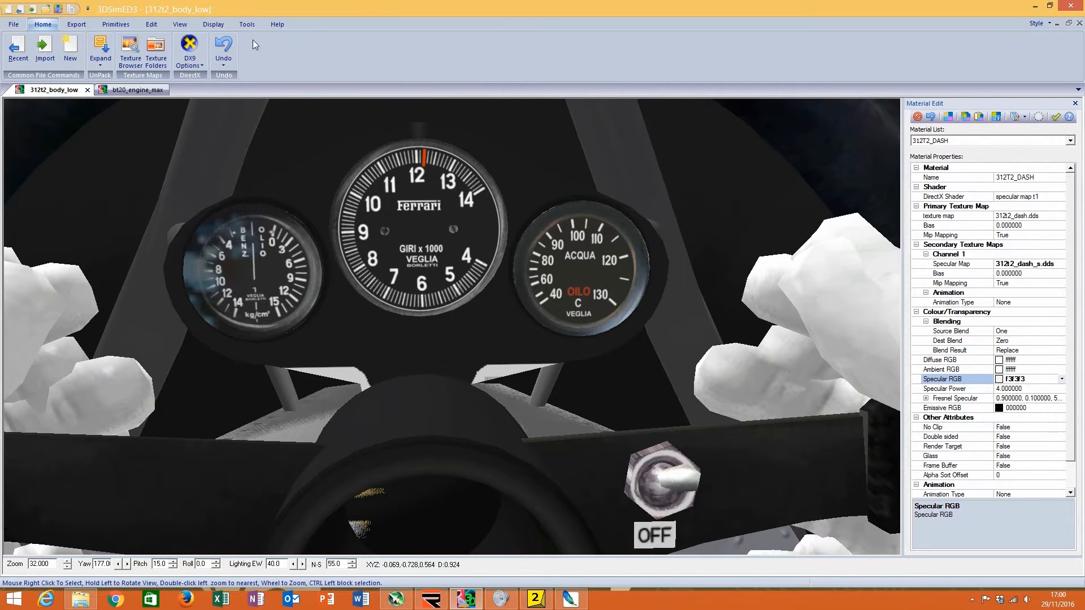
# Step: Copy BT44_CKPARTS' Fresnel Specular values 0.25, 2, 3 into the Ferrari's 312T2_DASH material and set its Specular Power to 90
pyautogui.click(138, 90)
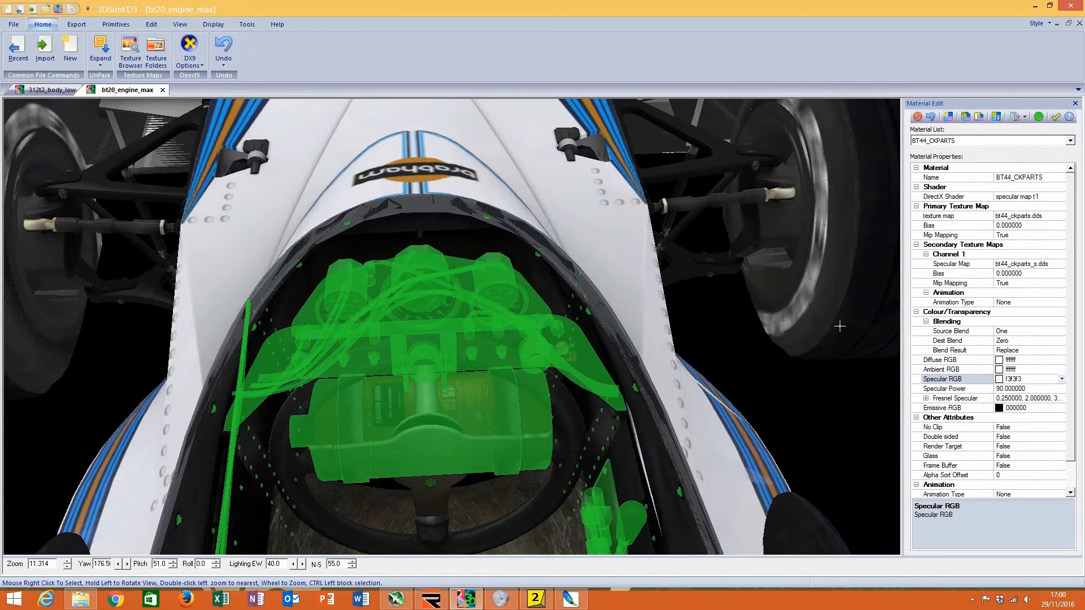
pyautogui.click(1029, 399)
pyautogui.rightClick(1039, 398)
pyautogui.click(1025, 467)
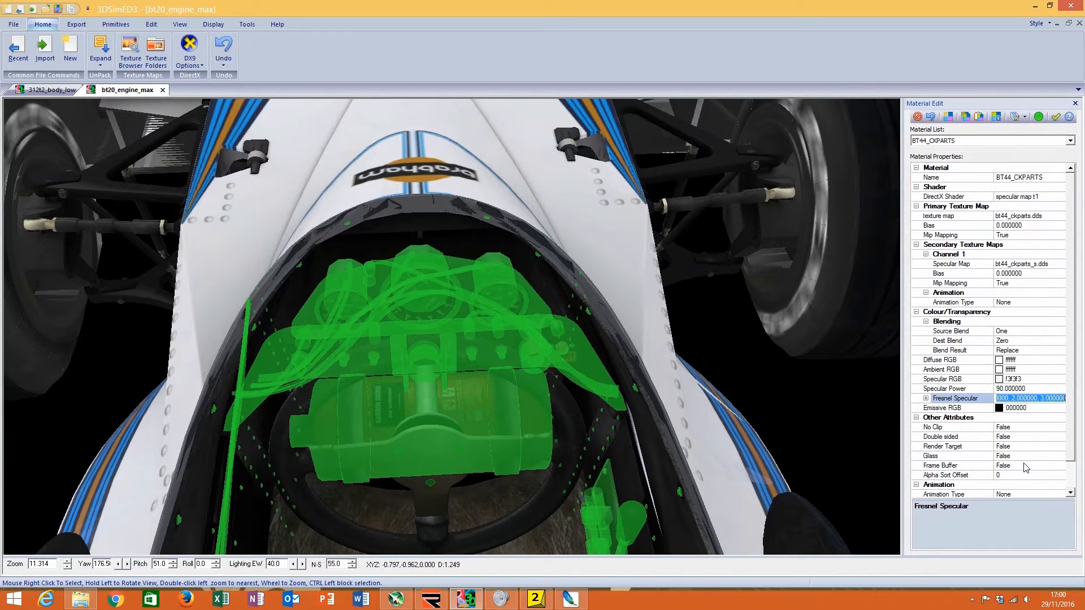
pyautogui.click(61, 92)
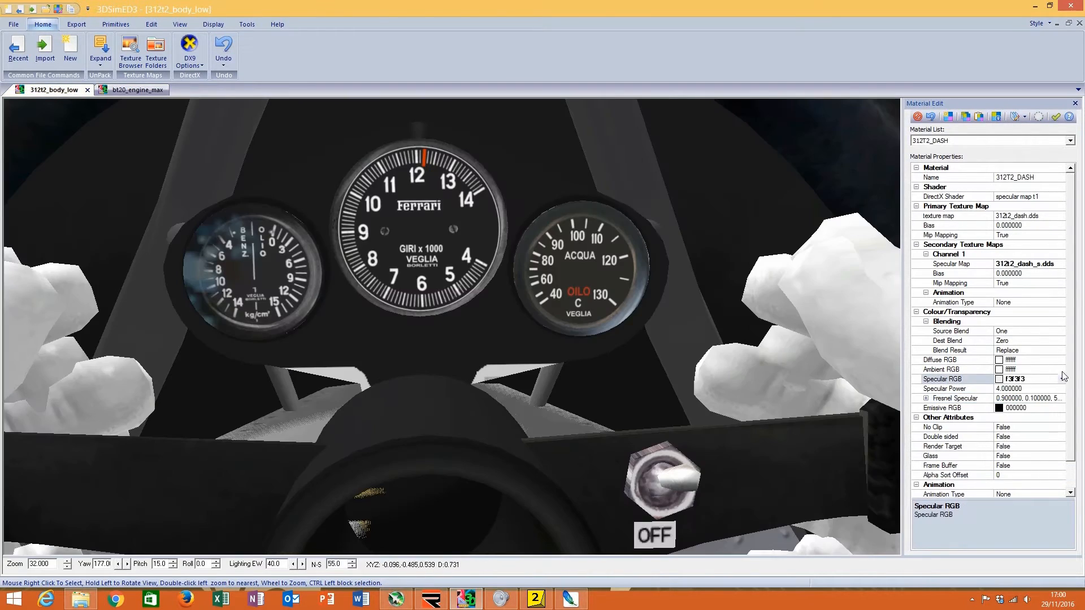
pyautogui.click(1027, 398)
pyautogui.rightClick(1028, 398)
pyautogui.click(1013, 467)
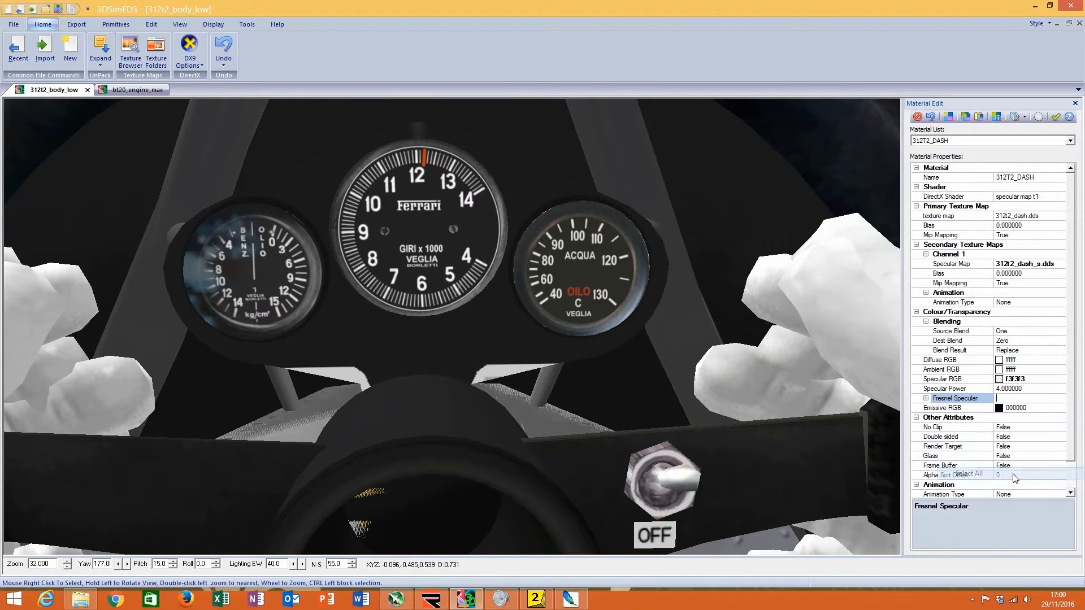
pyautogui.hotkey('ctrl', 'v')
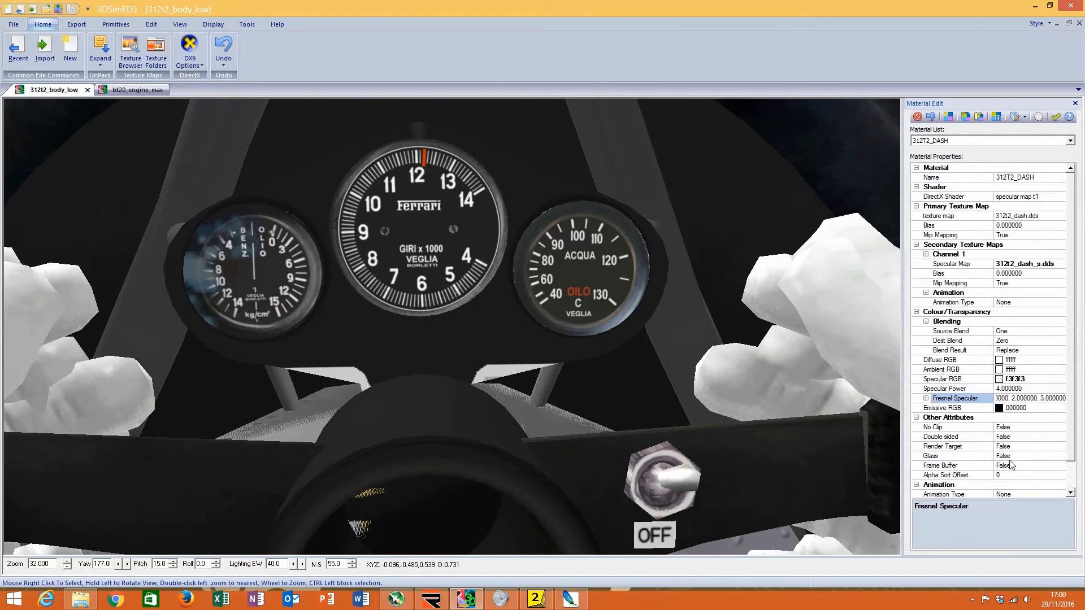
pyautogui.press('Return')
pyautogui.click(1023, 389)
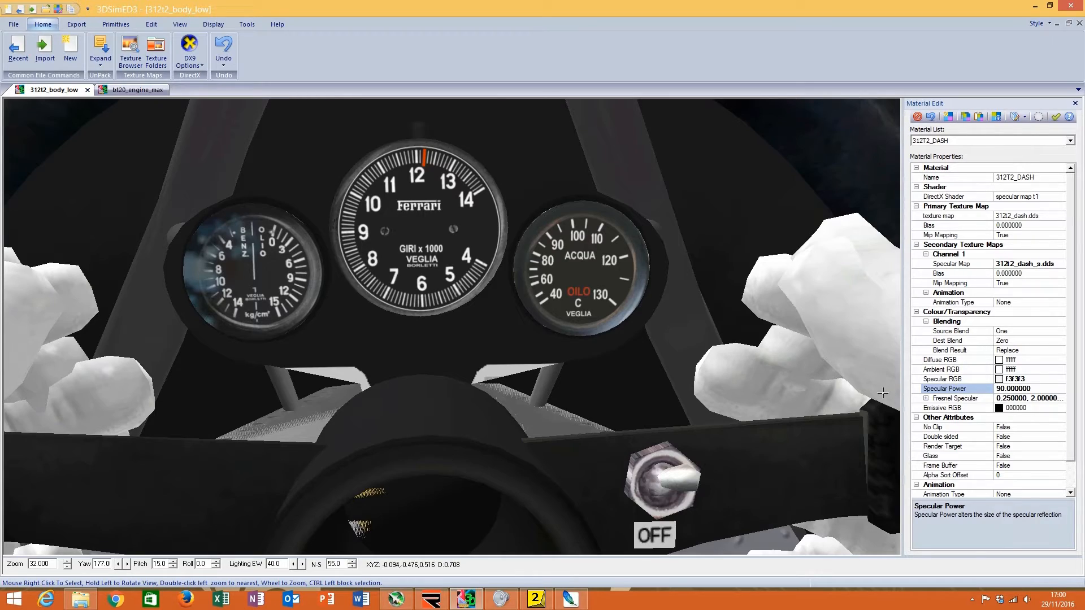
# Step: Examine the Ferrari's dash with the new specular settings and compare its material properties with the Brabham's BT44_CKPARTS
pyautogui.doubleClick(404, 328)
pyautogui.scroll(-3, 404, 327)
pyautogui.moveTo(405, 327); pyautogui.dragTo(459, 291)
pyautogui.scroll(-1, 437, 291)
pyautogui.scroll(-1, 1075, 440)
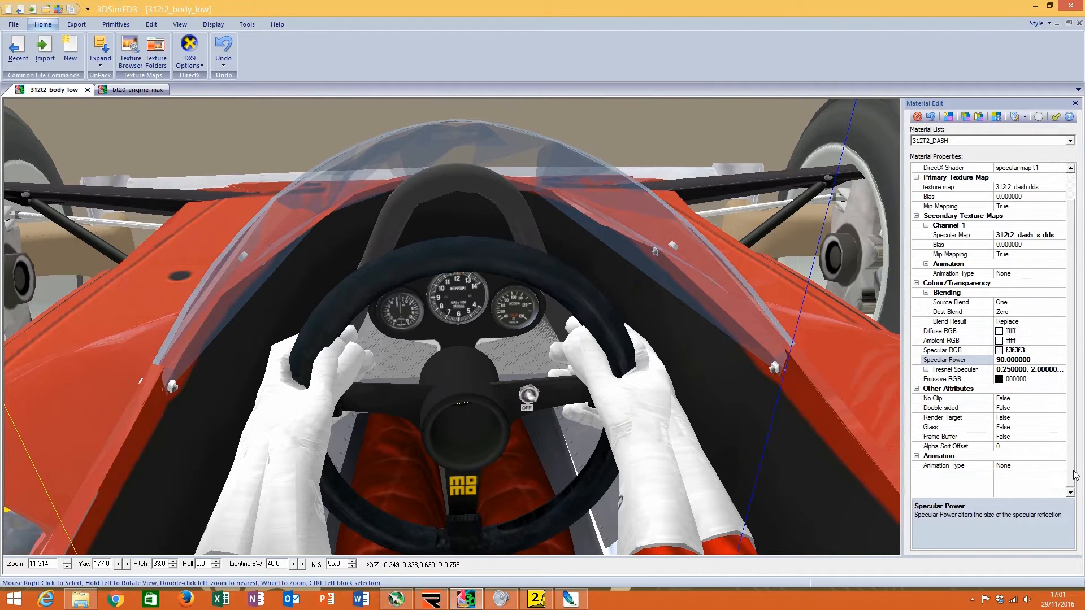
pyautogui.scroll(1, 1074, 455)
pyautogui.click(121, 91)
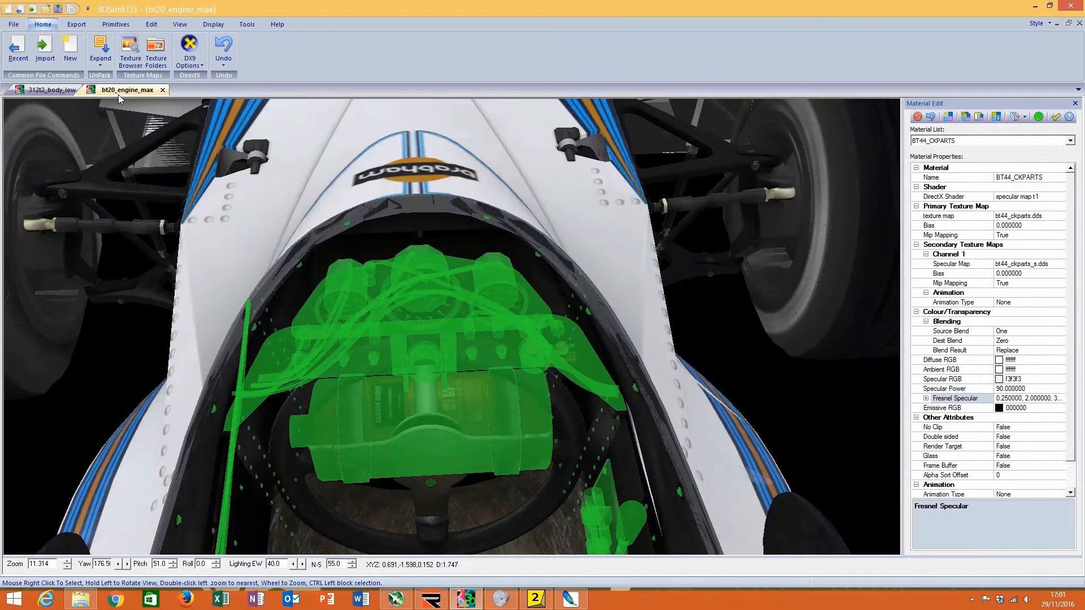
pyautogui.click(43, 92)
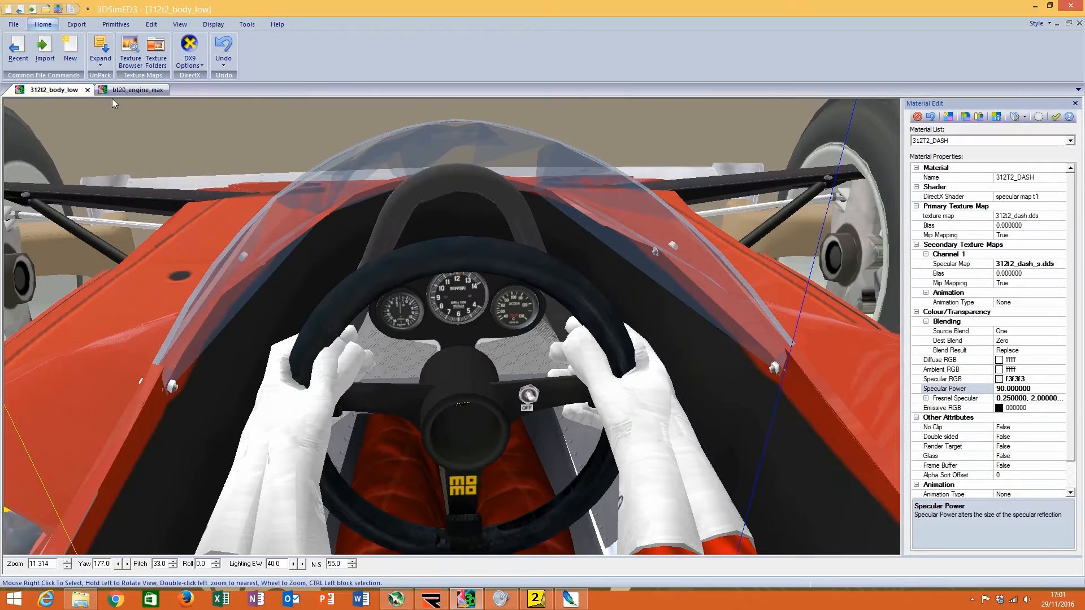
pyautogui.click(115, 94)
pyautogui.click(35, 89)
pyautogui.moveTo(378, 345); pyautogui.dragTo(453, 352)
pyautogui.scroll(-5, 452, 353)
pyautogui.moveTo(610, 362); pyautogui.dragTo(484, 351)
# Step: Load the Ferrari's 312T2_ENGINE material and highlight it to examine which rear-end parts use it
pyautogui.click(966, 141)
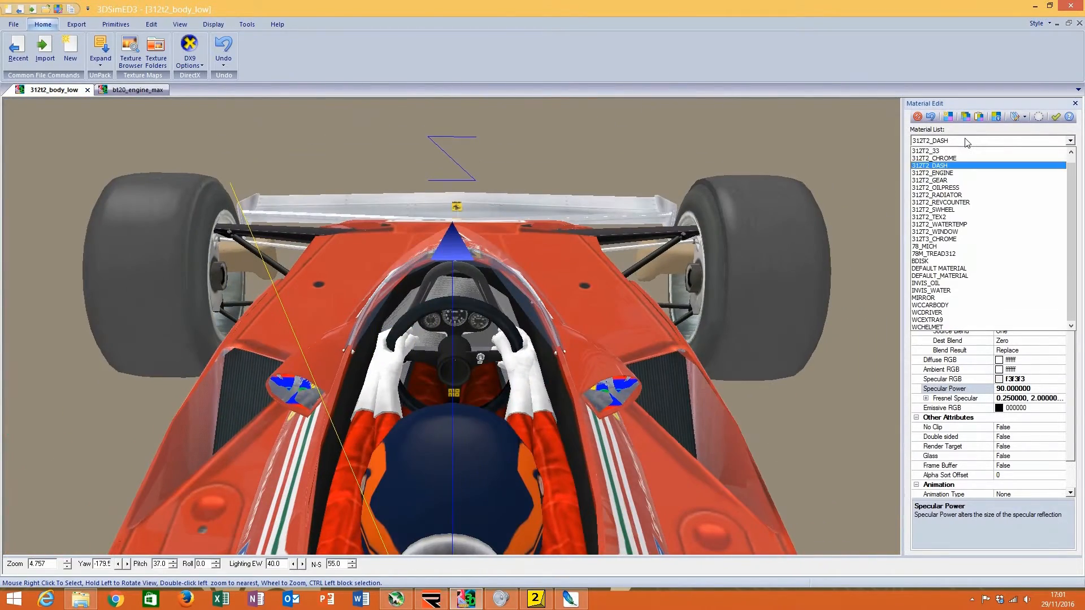
pyautogui.click(967, 173)
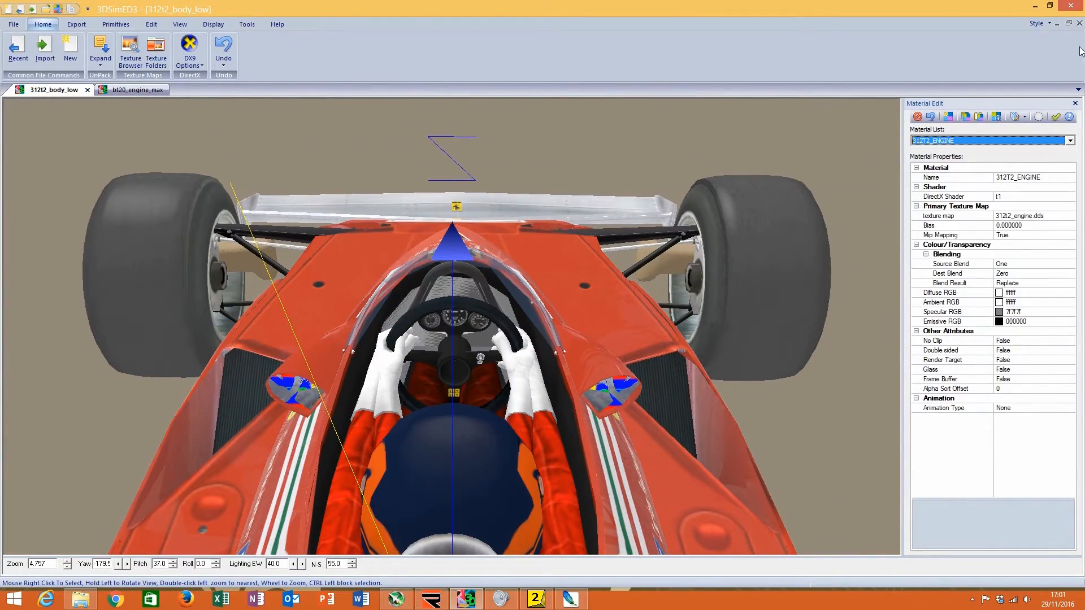
pyautogui.click(1041, 119)
pyautogui.scroll(-7, 474, 475)
pyautogui.moveTo(474, 479); pyautogui.dragTo(454, 346)
pyautogui.scroll(5, 482, 340)
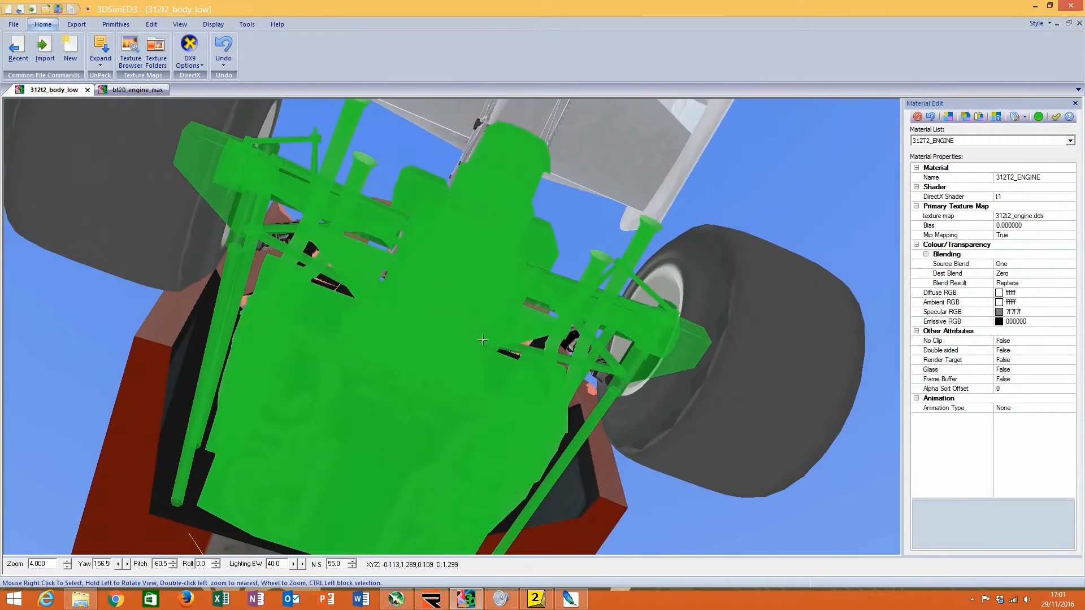
pyautogui.click(1039, 118)
pyautogui.moveTo(667, 294); pyautogui.dragTo(667, 356)
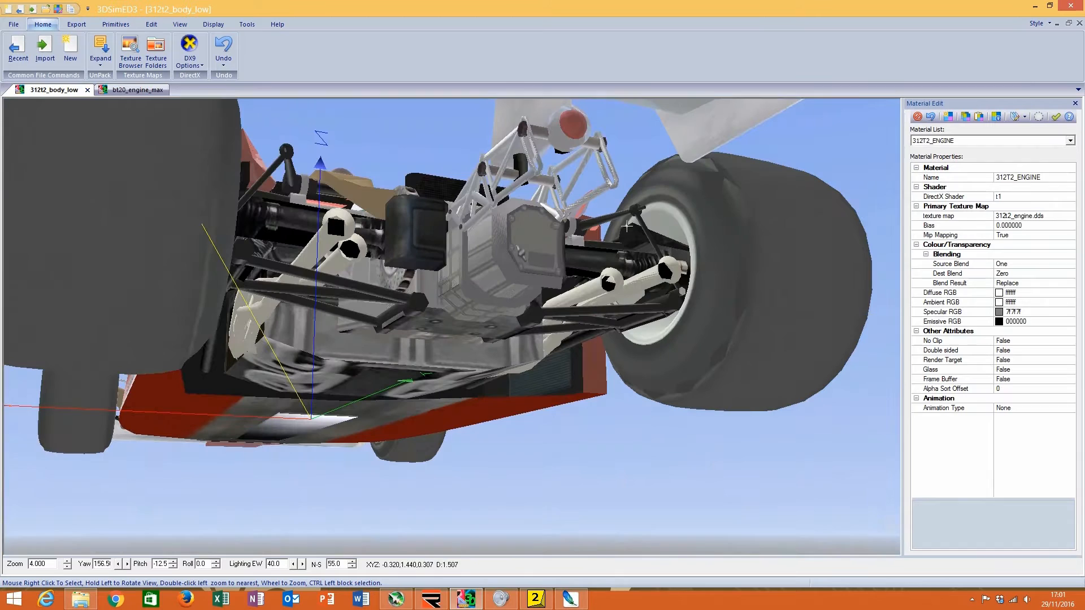
pyautogui.click(1038, 118)
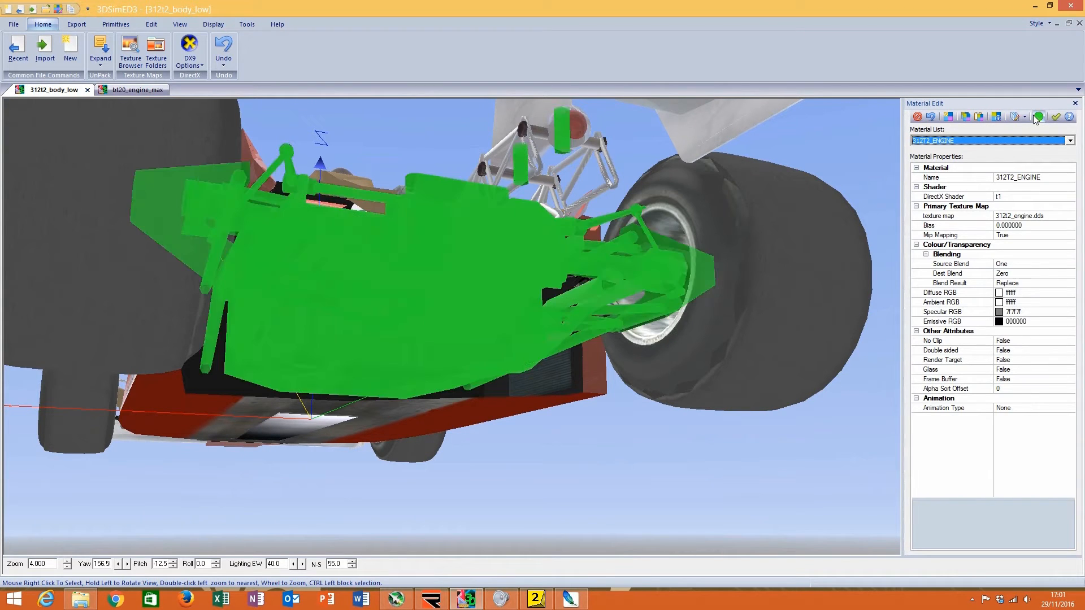
# Step: Browse the rF2 Maps (312T2) folder for the engine's texture maps, previewing 312t2_hel_s, and leave the texture map unassigned
pyautogui.click(1051, 216)
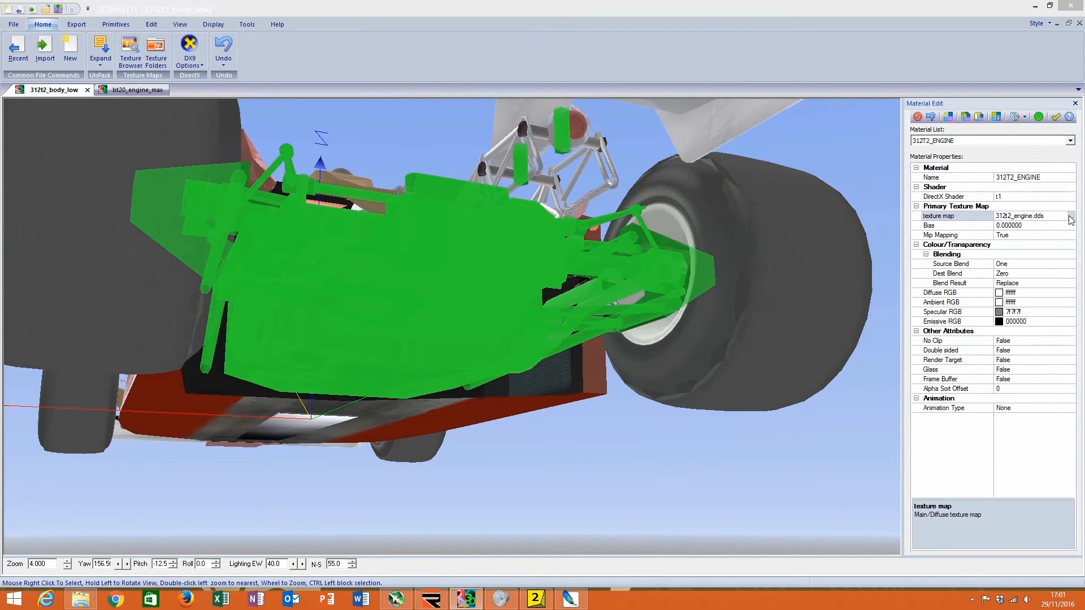
pyautogui.click(1070, 216)
pyautogui.scroll(1, 527, 257)
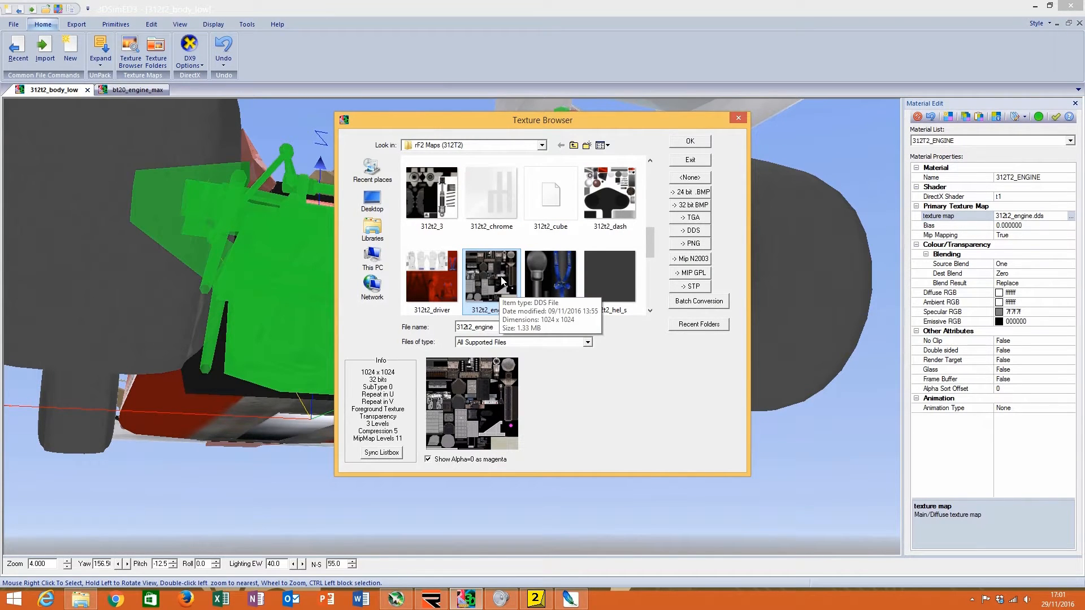
pyautogui.click(609, 272)
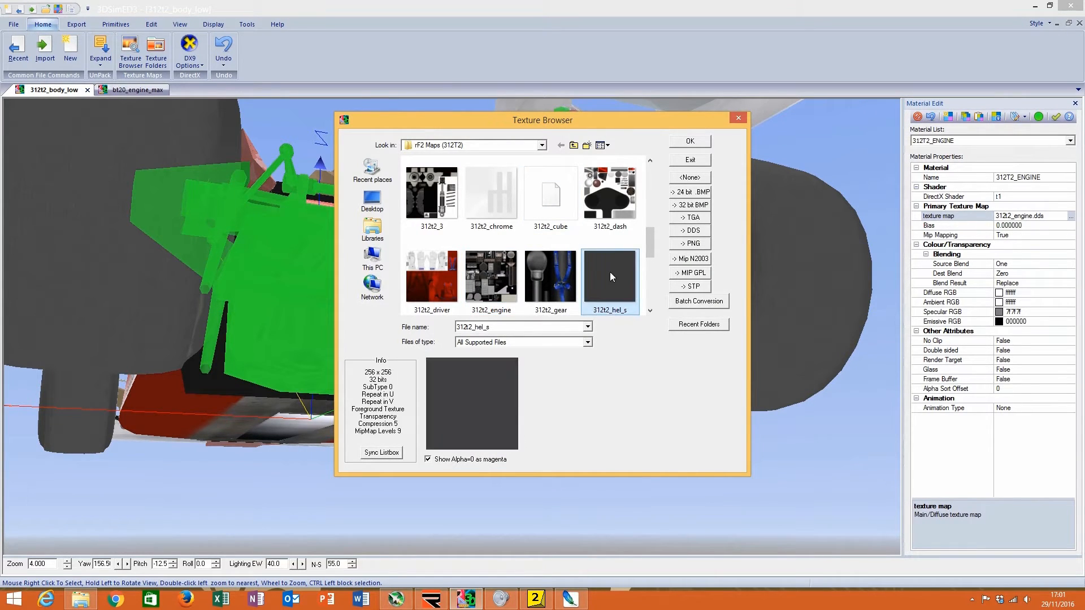
pyautogui.scroll(-1, 609, 272)
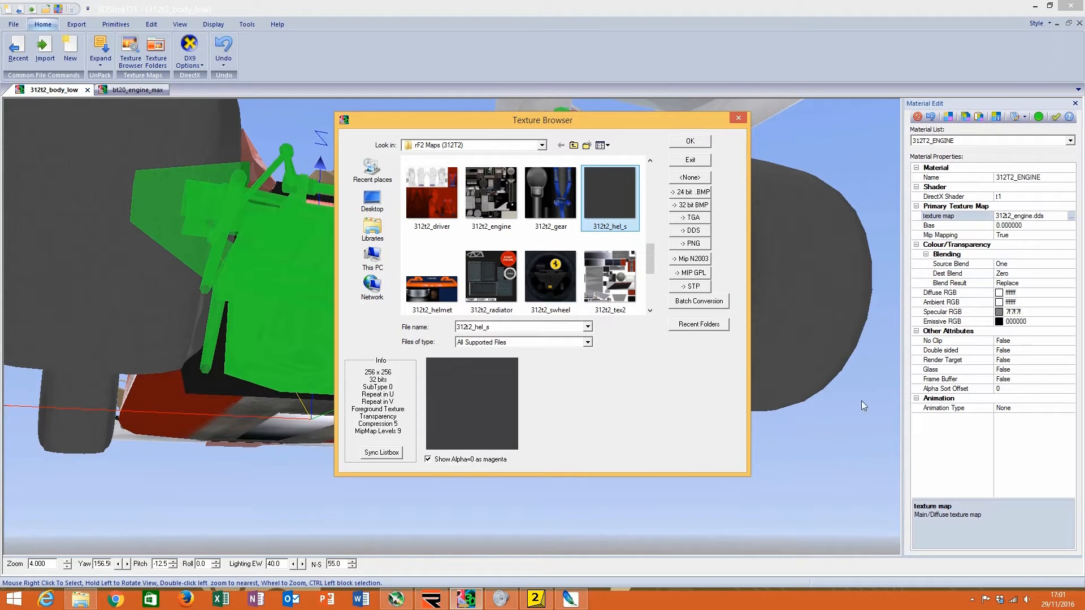
pyautogui.click(733, 120)
# Step: Turn off the 312T2_ENGINE highlight and examine the Ferrari's engine bay from above and from the side
pyautogui.moveTo(511, 256); pyautogui.dragTo(563, 298)
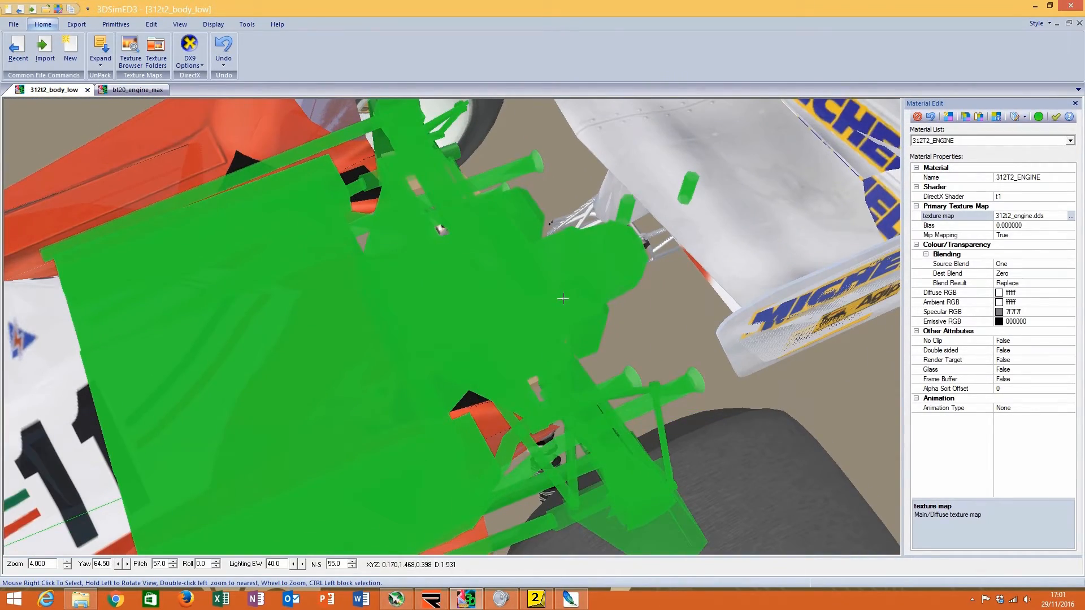
pyautogui.click(1038, 116)
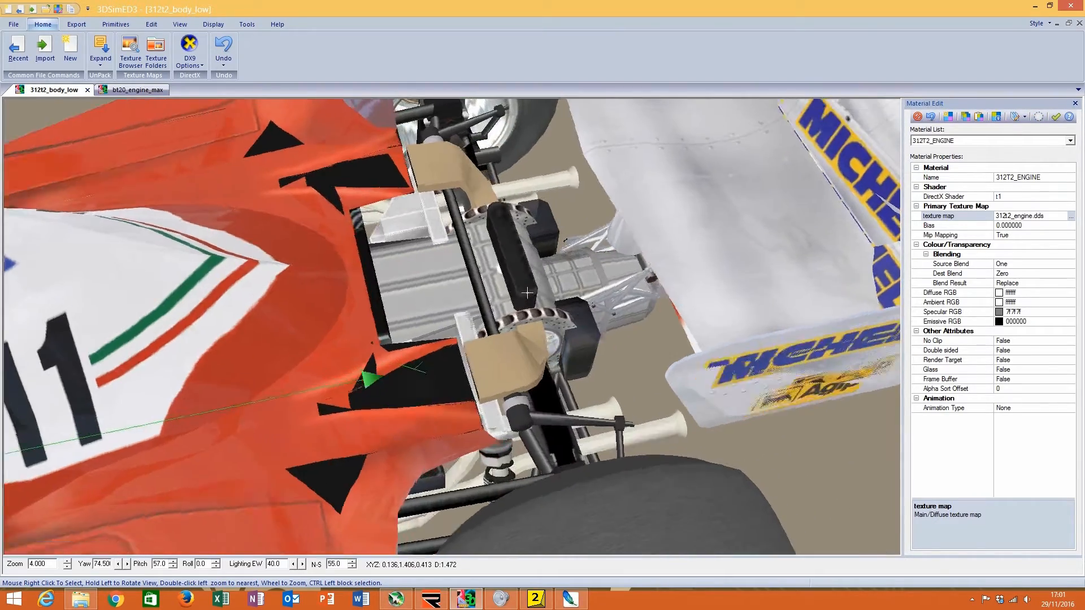
pyautogui.moveTo(527, 292); pyautogui.dragTo(488, 281)
pyautogui.moveTo(498, 284); pyautogui.dragTo(517, 288)
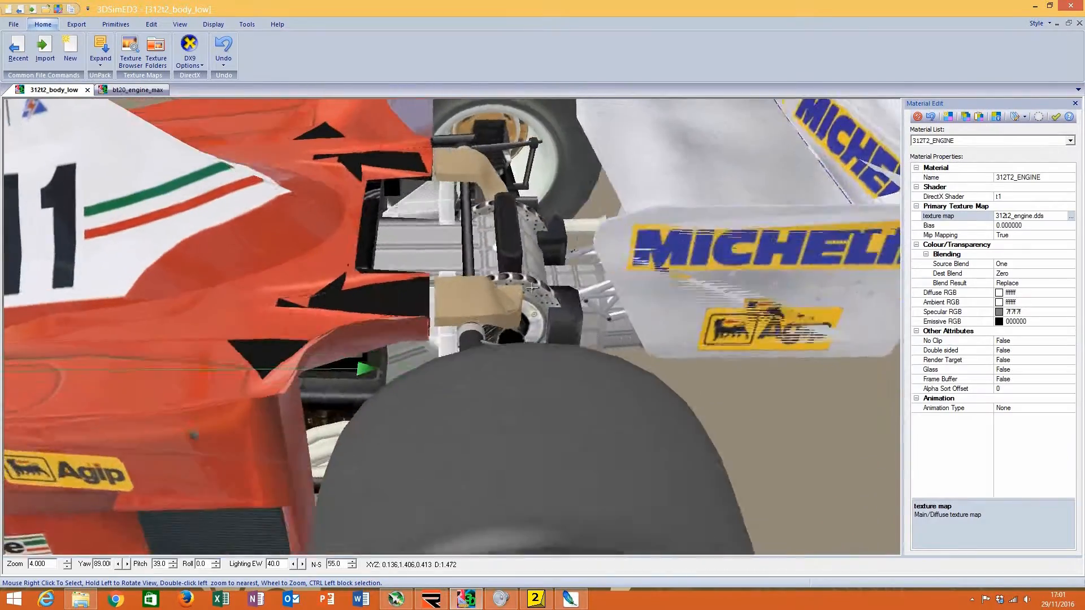
pyautogui.scroll(-4, 511, 286)
pyautogui.moveTo(441, 293); pyautogui.dragTo(464, 316)
pyautogui.scroll(5, 477, 316)
# Step: Switch to the Brabham model, load its BT44_ENGINE material and examine the unhighlighted engine up close
pyautogui.click(138, 91)
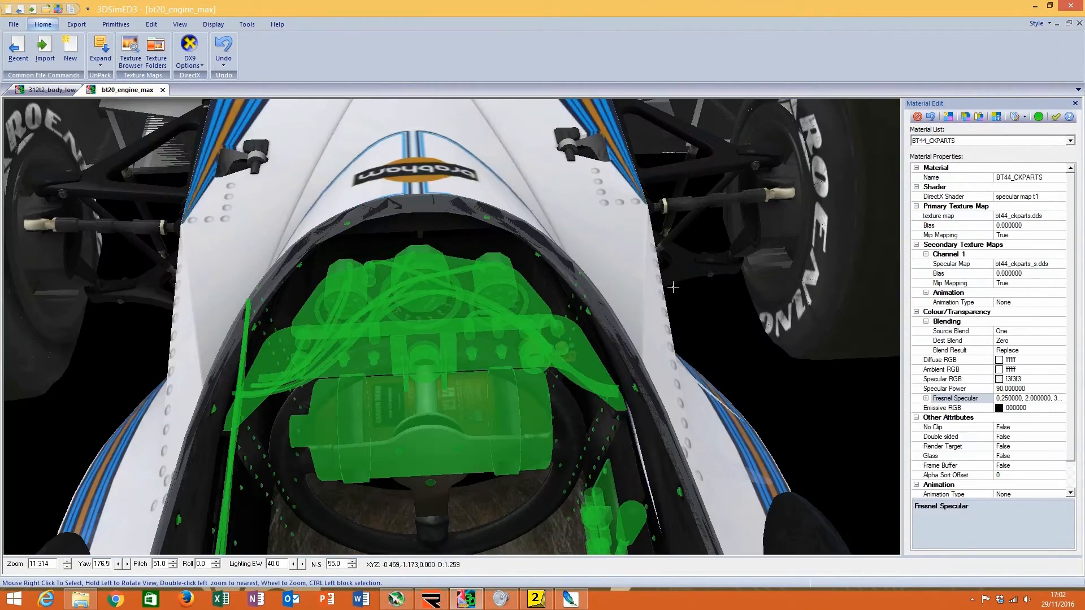
pyautogui.moveTo(672, 287); pyautogui.dragTo(598, 324)
pyautogui.scroll(-6, 599, 324)
pyautogui.moveTo(453, 443); pyautogui.dragTo(500, 405)
pyautogui.rightClick(486, 435)
pyautogui.moveTo(537, 496)
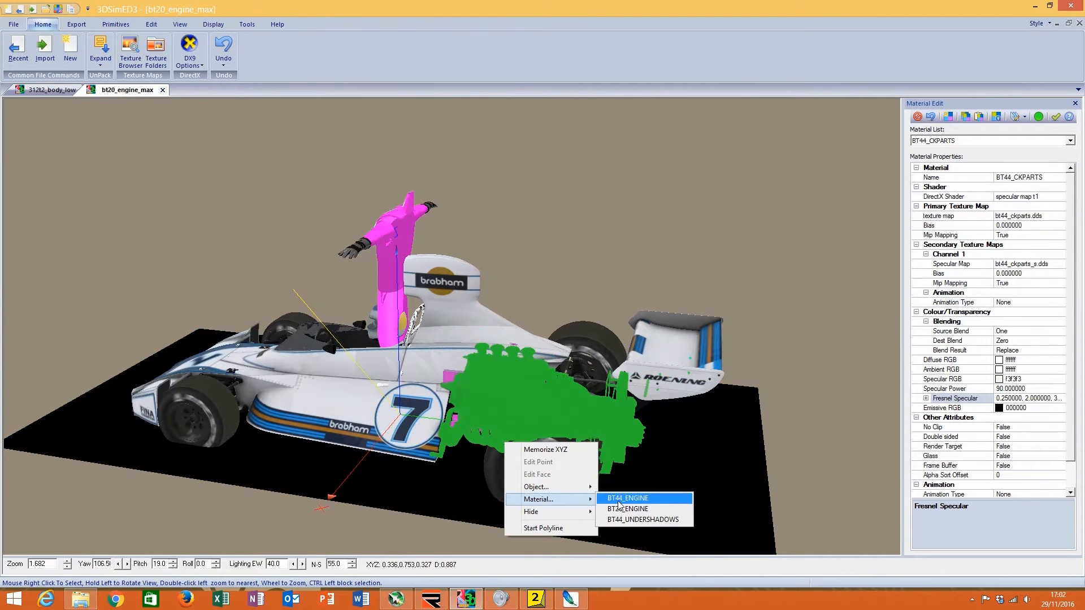
pyautogui.click(629, 497)
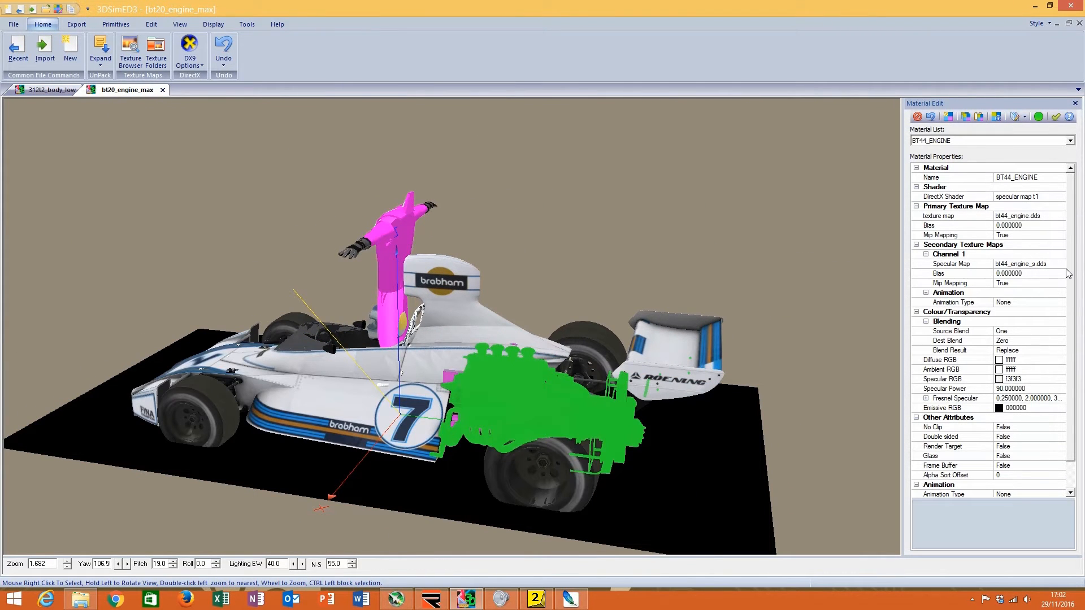
pyautogui.click(1038, 116)
pyautogui.doubleClick(500, 346)
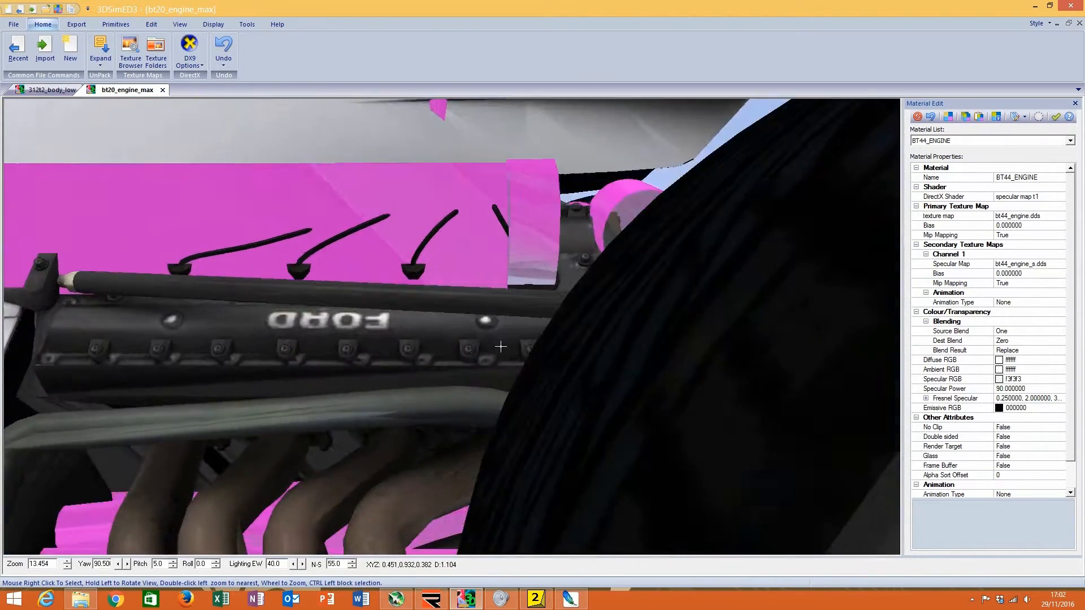
# Step: Switch back to the Ferrari model and change the 312T2_ENGINE material's DirectX shader to specular map t1
pyautogui.scroll(-5, 501, 346)
pyautogui.click(53, 90)
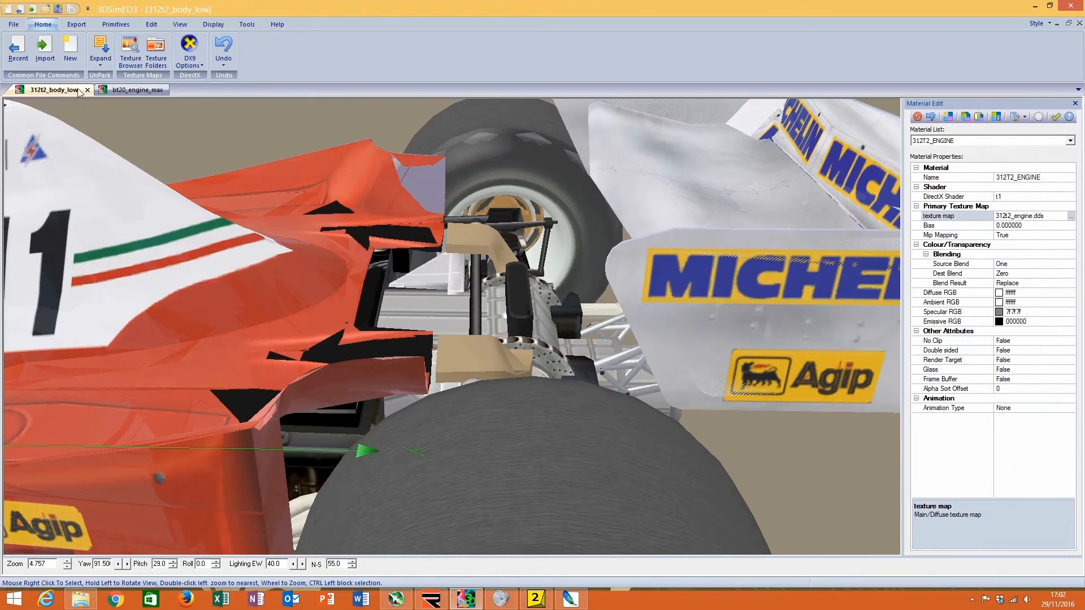
pyautogui.click(1071, 196)
pyautogui.click(1071, 196)
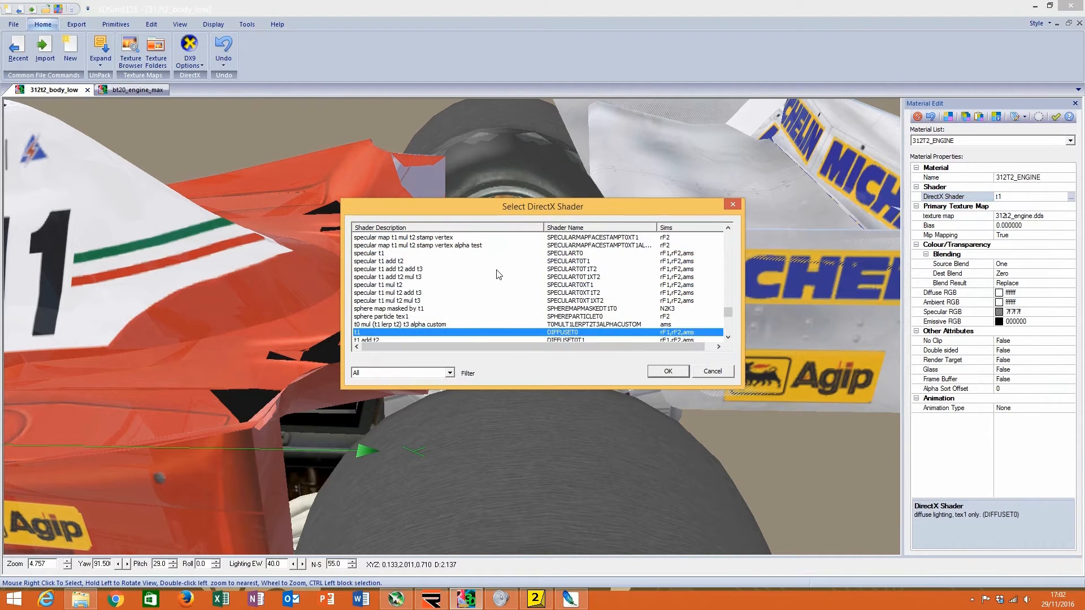
pyautogui.scroll(8, 498, 275)
pyautogui.click(428, 277)
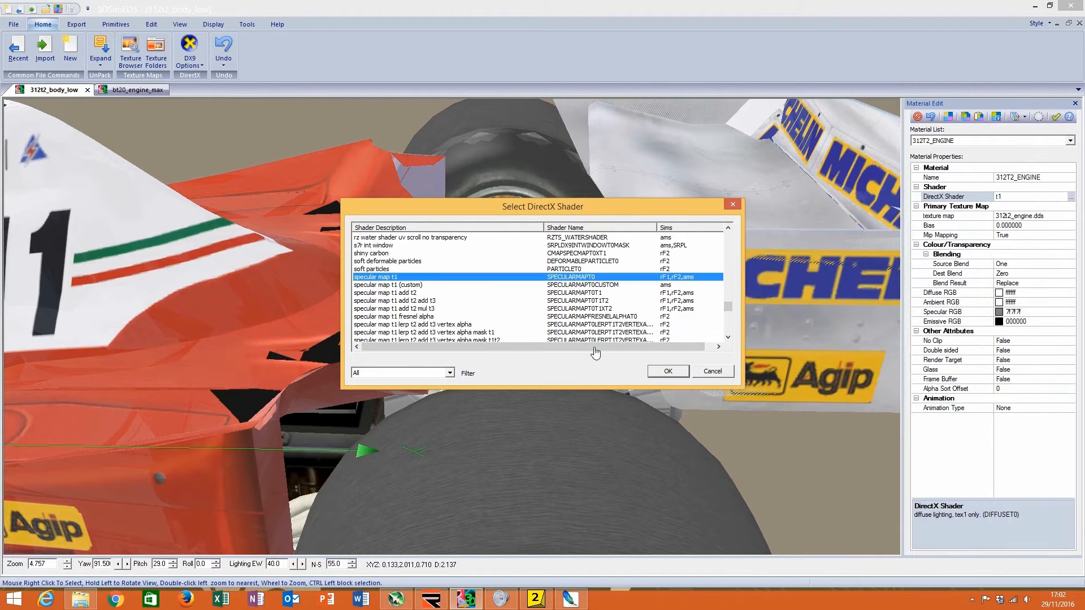
pyautogui.click(668, 371)
# Step: Send the 312t2_engine texture to Photoshop without its mip maps, close the 312t2_dash_s image and move the engine image into clear space
pyautogui.click(1062, 215)
pyautogui.click(1062, 216)
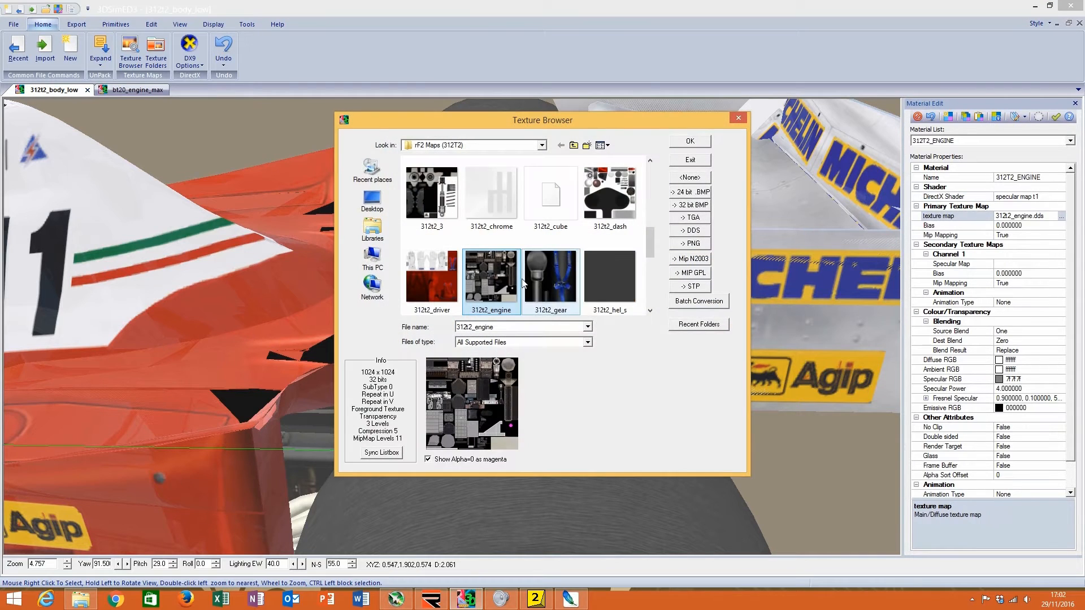
pyautogui.rightClick(510, 283)
pyautogui.moveTo(580, 339)
pyautogui.click(734, 336)
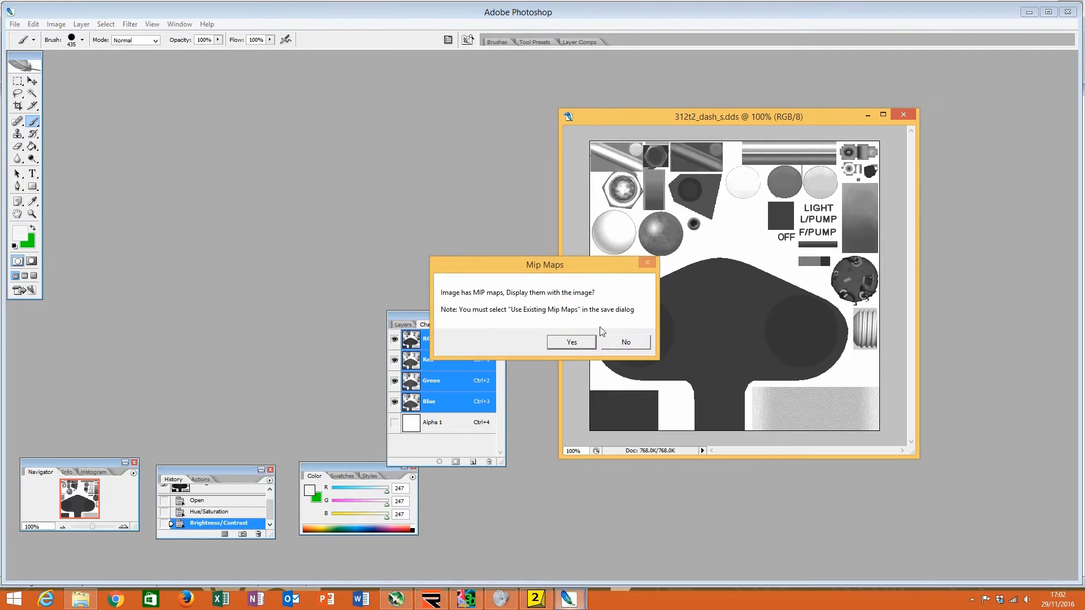
pyautogui.click(625, 339)
pyautogui.click(904, 115)
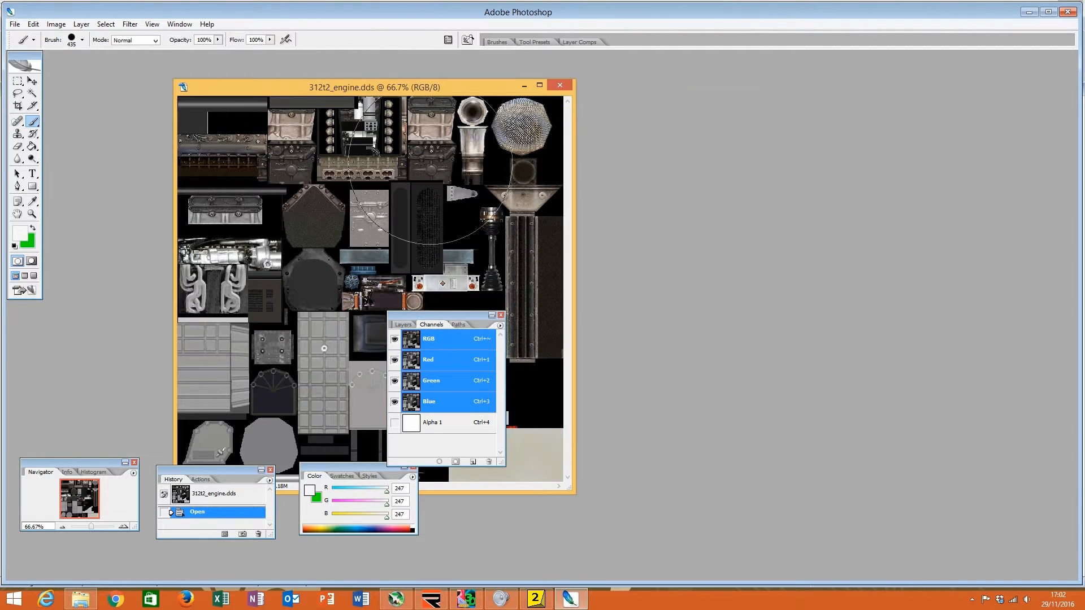
pyautogui.moveTo(402, 88); pyautogui.dragTo(757, 94)
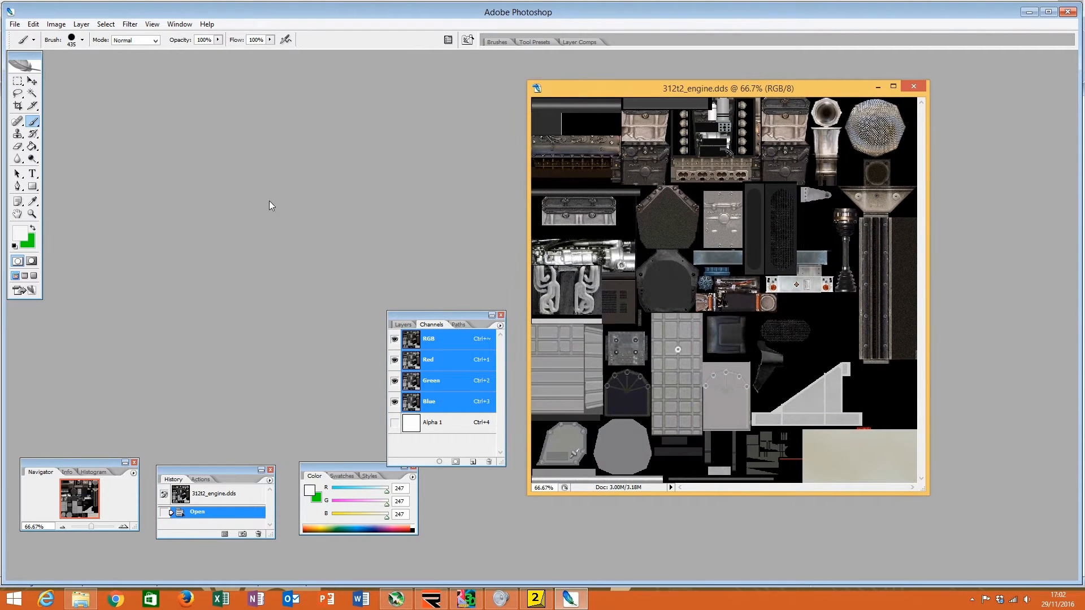
# Step: Try the Desaturate adjustment on the 312t2_engine image and undo it
pyautogui.click(55, 24)
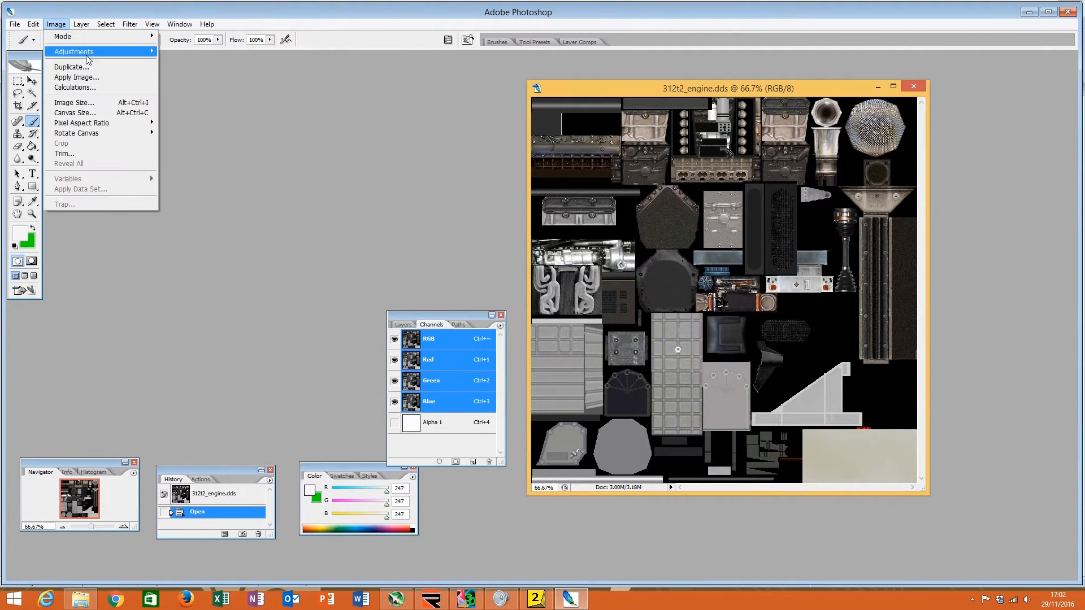
pyautogui.moveTo(113, 51)
pyautogui.click(229, 137)
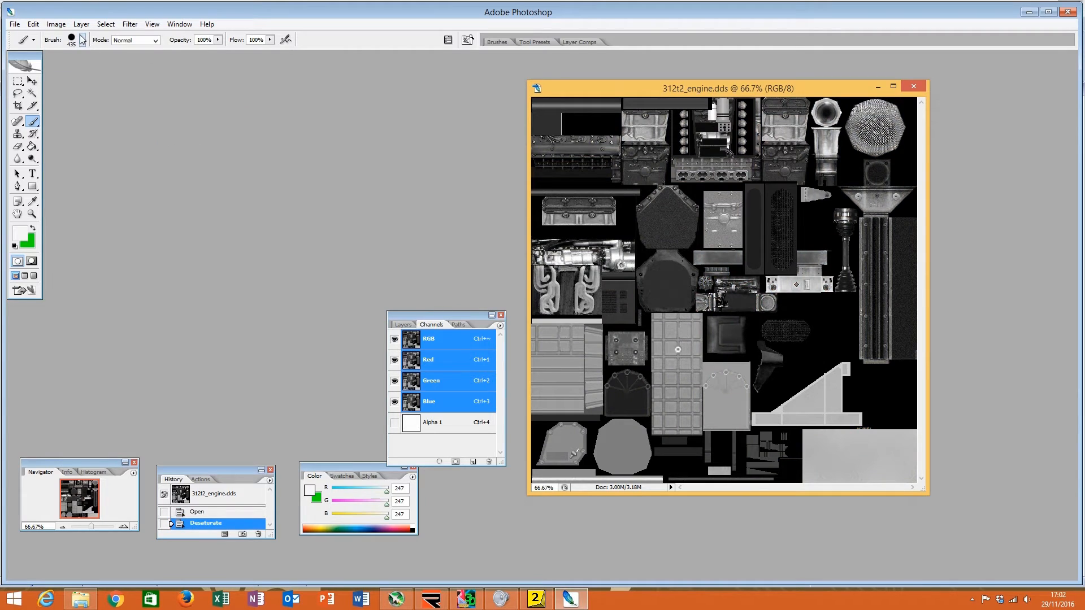
pyautogui.click(34, 24)
pyautogui.click(56, 35)
# Step: Turn the 312t2_engine image greyscale with Hue/Saturation, setting the saturation to -100
pyautogui.click(56, 24)
pyautogui.moveTo(75, 51)
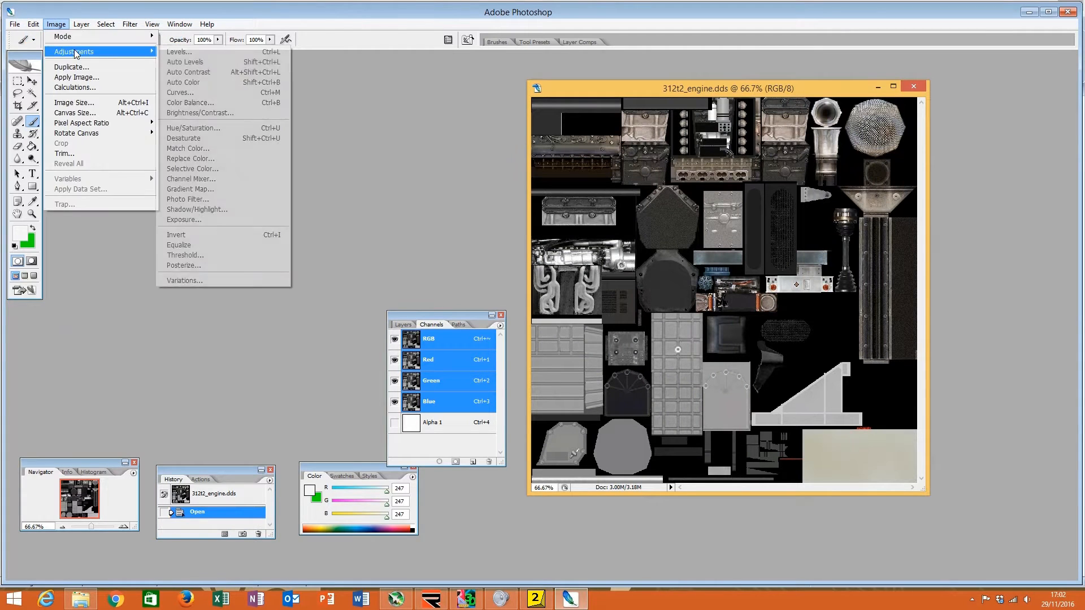
pyautogui.click(243, 128)
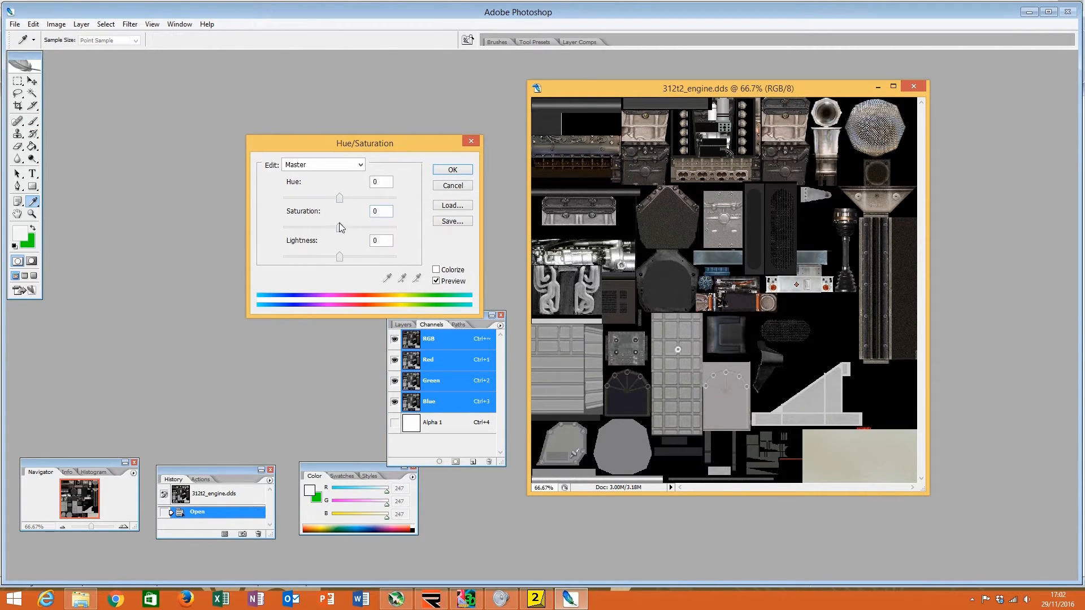
pyautogui.moveTo(339, 227); pyautogui.dragTo(277, 231)
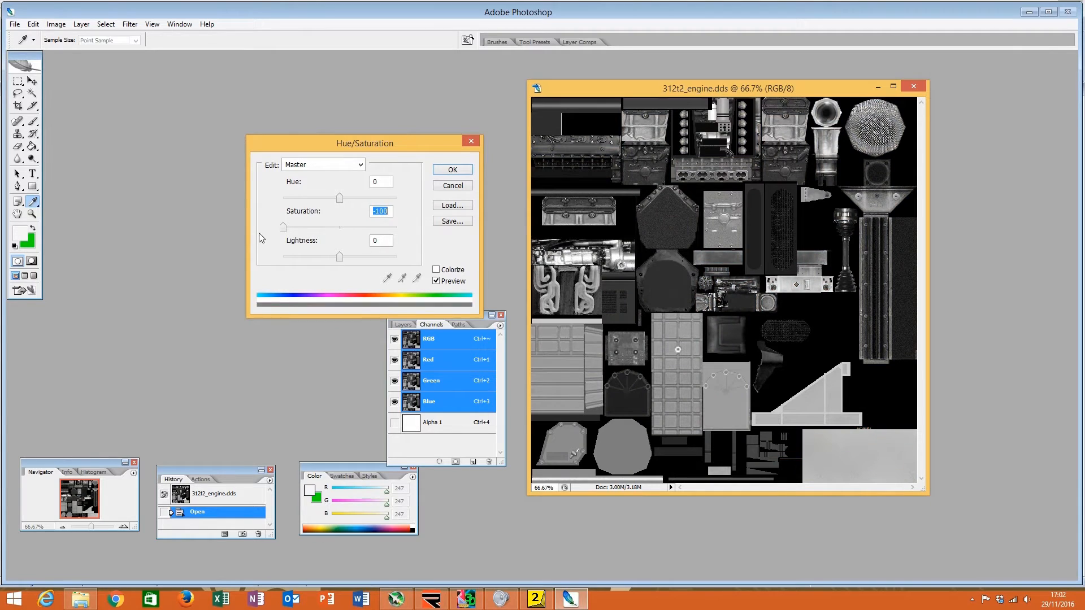
pyautogui.click(448, 170)
# Step: Lighten the greyscale engine image with Brightness/Contrast, raising the brightness to about +80
pyautogui.click(56, 24)
pyautogui.moveTo(92, 52)
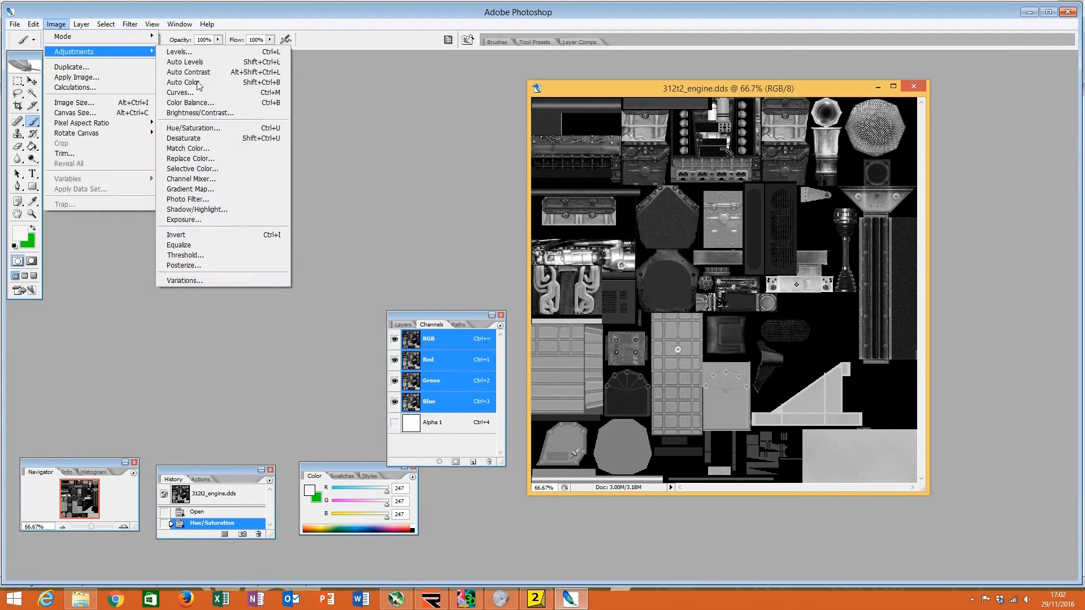
pyautogui.click(200, 114)
pyautogui.moveTo(516, 208); pyautogui.dragTo(560, 213)
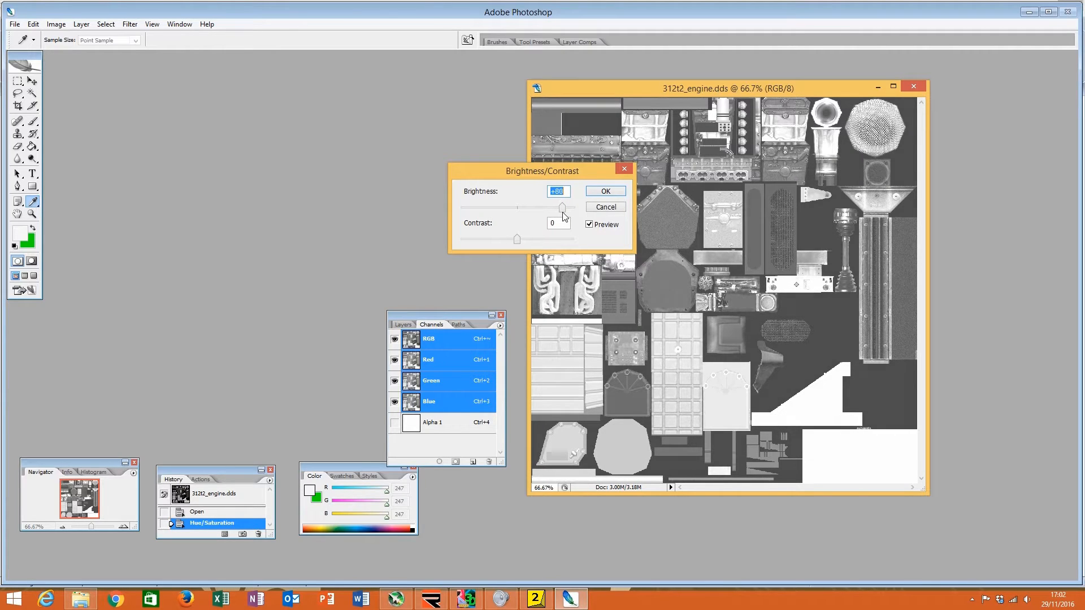
pyautogui.click(592, 194)
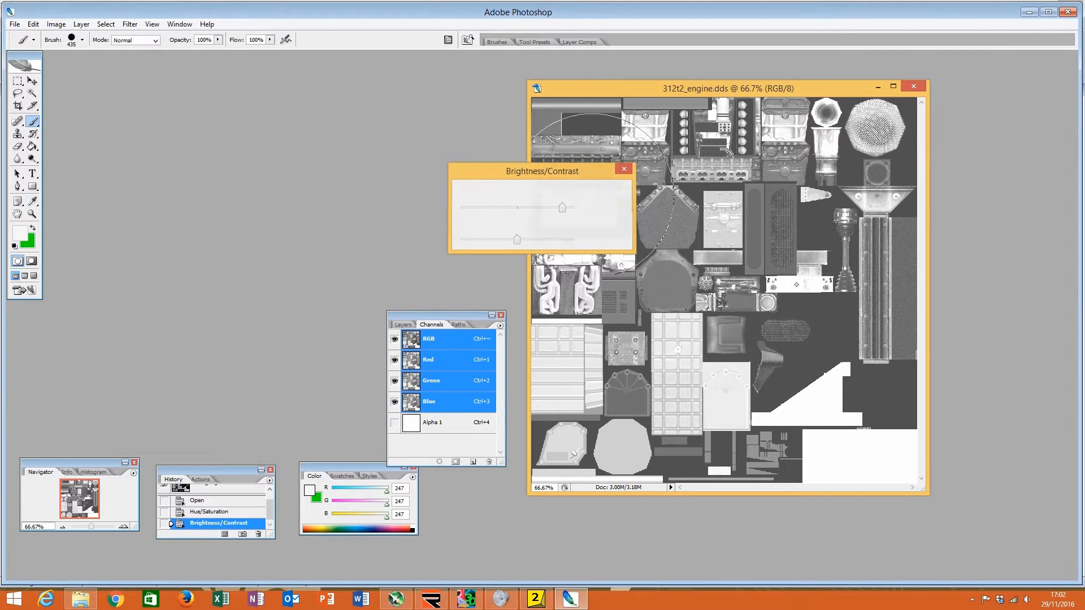
# Step: Sample several grey tones from the engine image and set the foreground colour to the light grey RGB 237, 237, 237
pyautogui.click(20, 233)
pyautogui.click(546, 118)
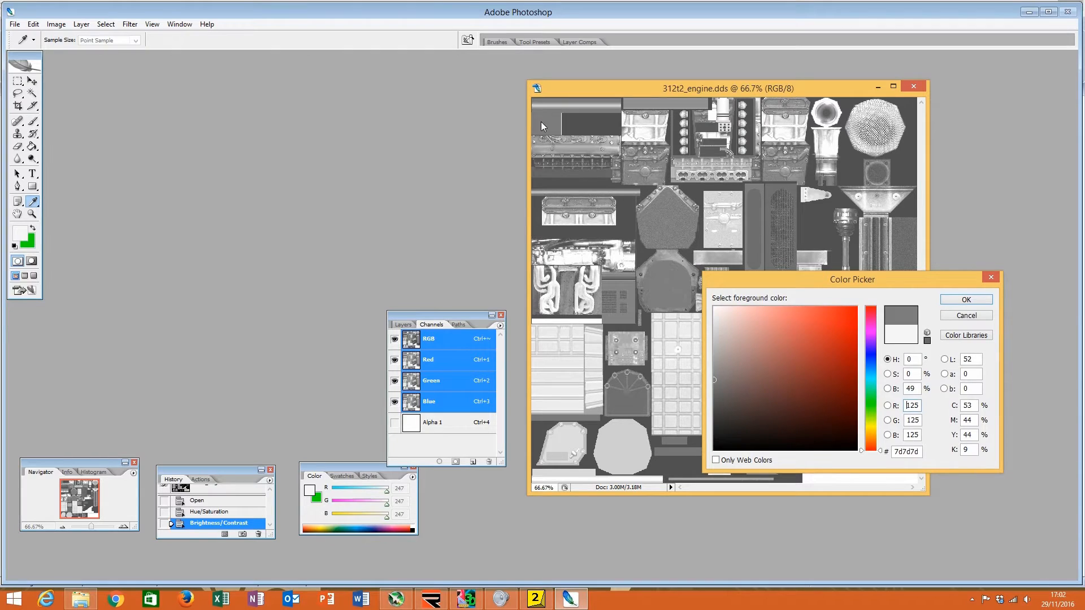
pyautogui.click(580, 196)
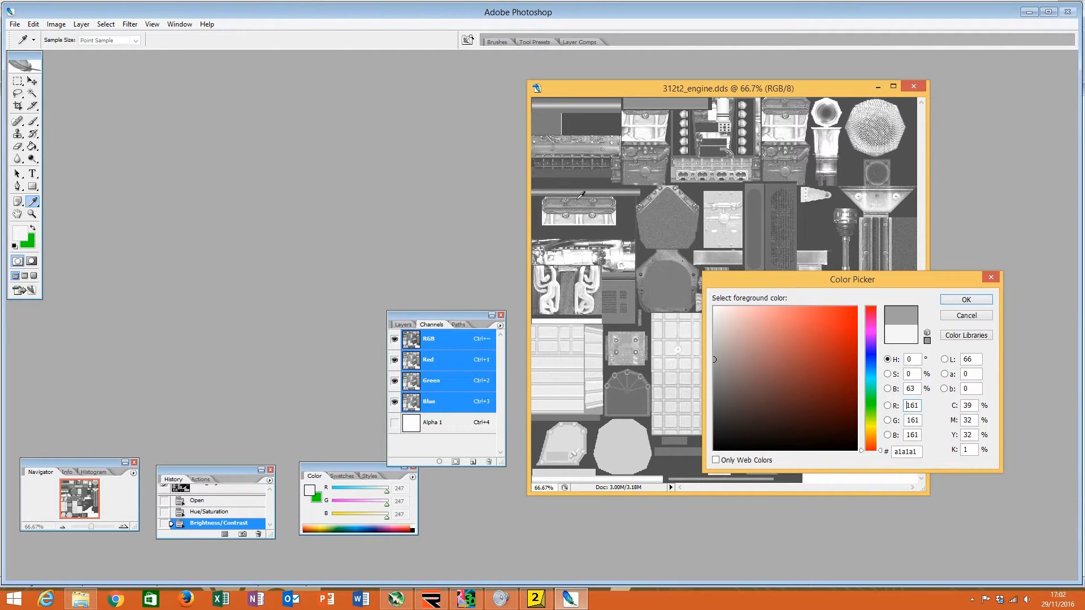
pyautogui.click(582, 362)
pyautogui.click(967, 299)
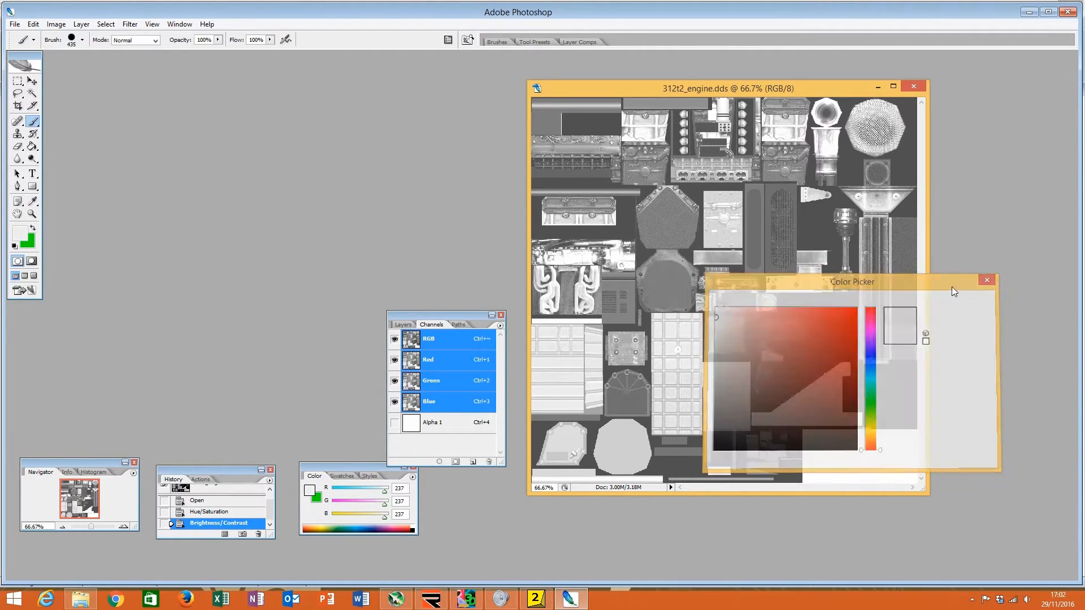
# Step: Save the image as 312t2_engine_s in DDS format in the rF2 Maps (312T2) folder, using DXT5 compression with generated mip maps
pyautogui.click(15, 24)
pyautogui.click(43, 148)
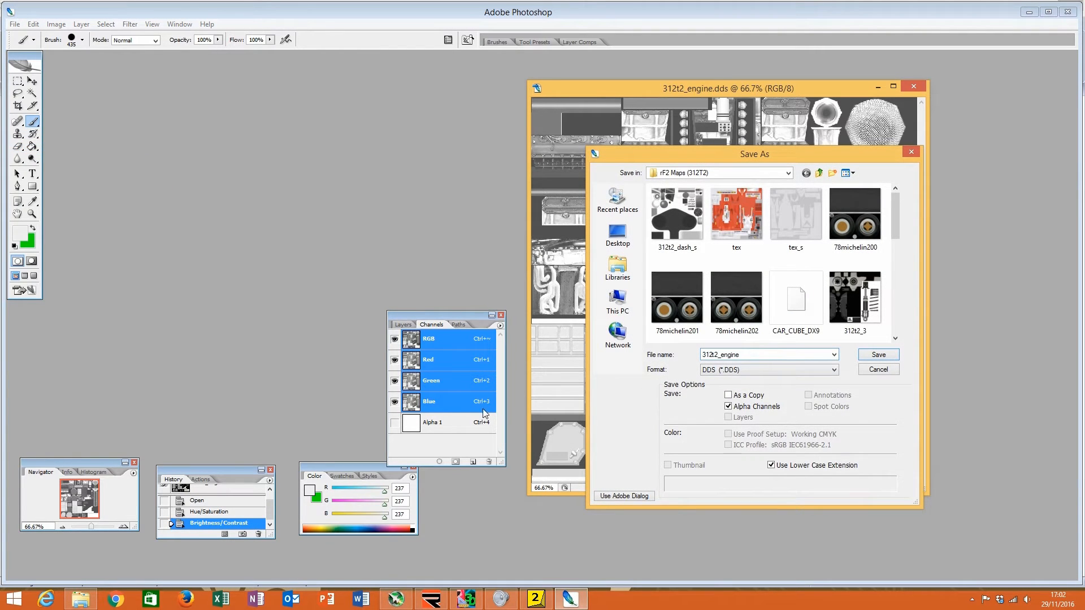
pyautogui.write('_s')
pyautogui.click(865, 355)
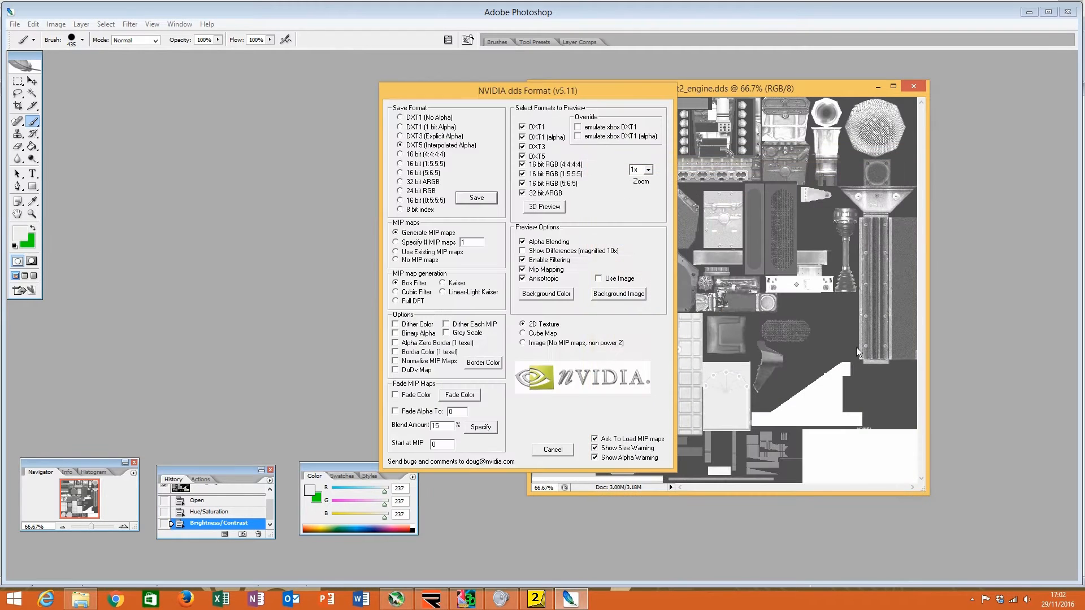
pyautogui.click(669, 483)
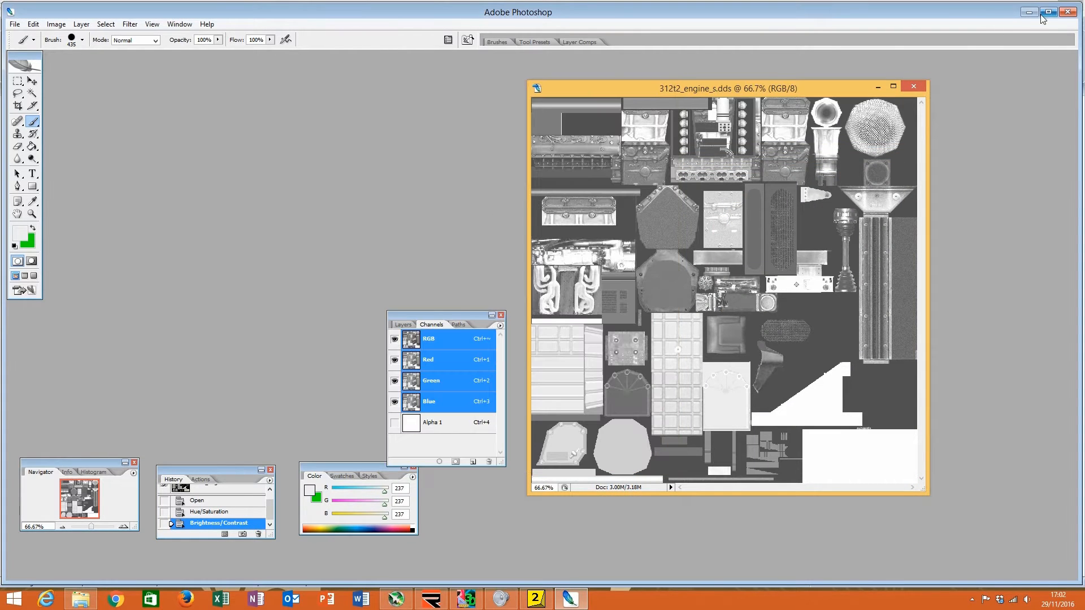
# Step: Return to 3DSimED and assign 312t2_engine_s as the specular map of the 312T2_ENGINE material
pyautogui.click(1031, 13)
pyautogui.click(736, 119)
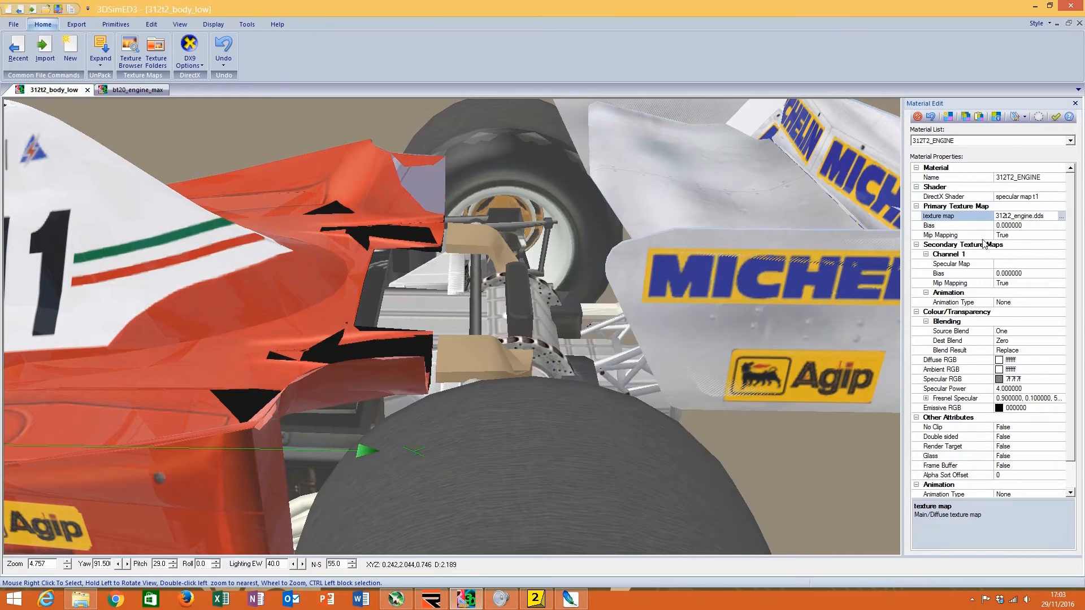
pyautogui.doubleClick(1061, 264)
pyautogui.click(431, 189)
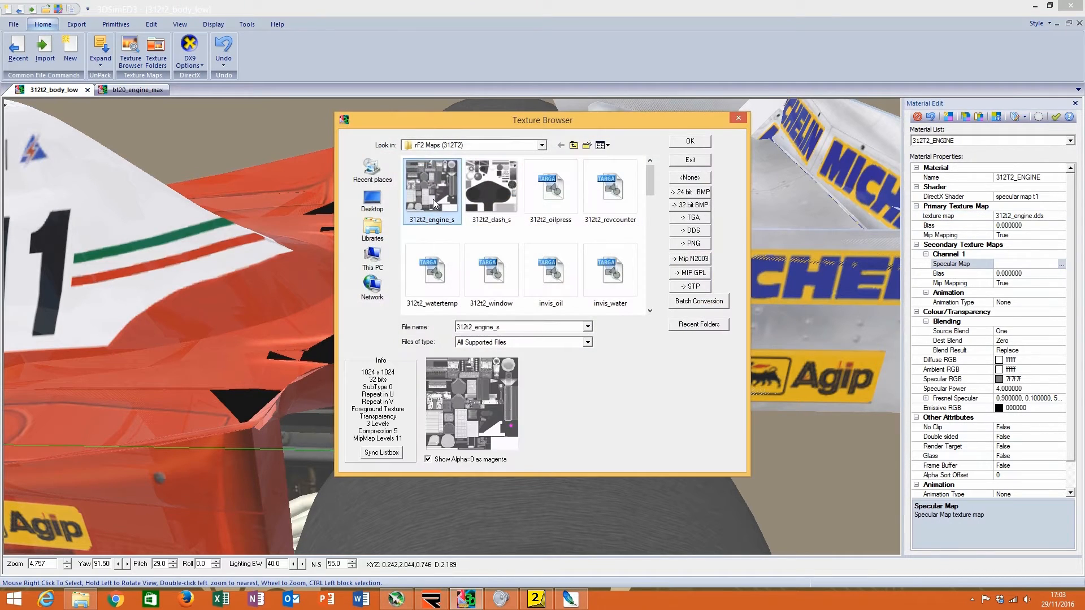
pyautogui.click(688, 142)
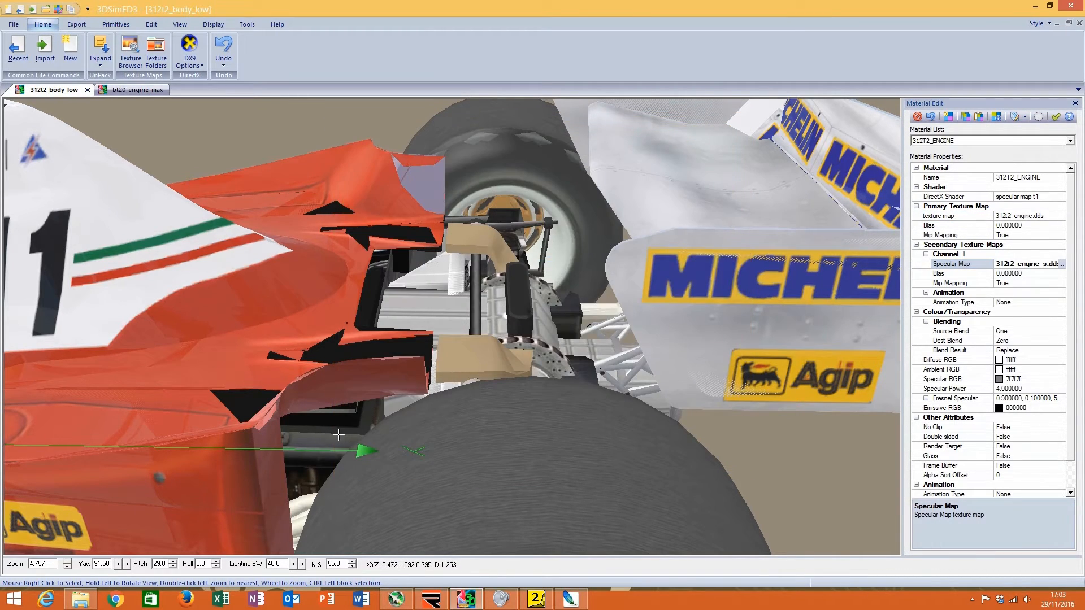
# Step: Check the Brabham's engine settings, and set the Ferrari's 312T2_ENGINE specular power to 90 and specular RGB to f3f3f3
pyautogui.scroll(-2, 444, 390)
pyautogui.moveTo(444, 390)
pyautogui.mouseDown()
pyautogui.moveTo(497, 374)
pyautogui.moveTo(451, 384)
pyautogui.mouseUp()
pyautogui.scroll(3, 481, 383)
pyautogui.scroll(-2, 489, 377)
pyautogui.click(154, 89)
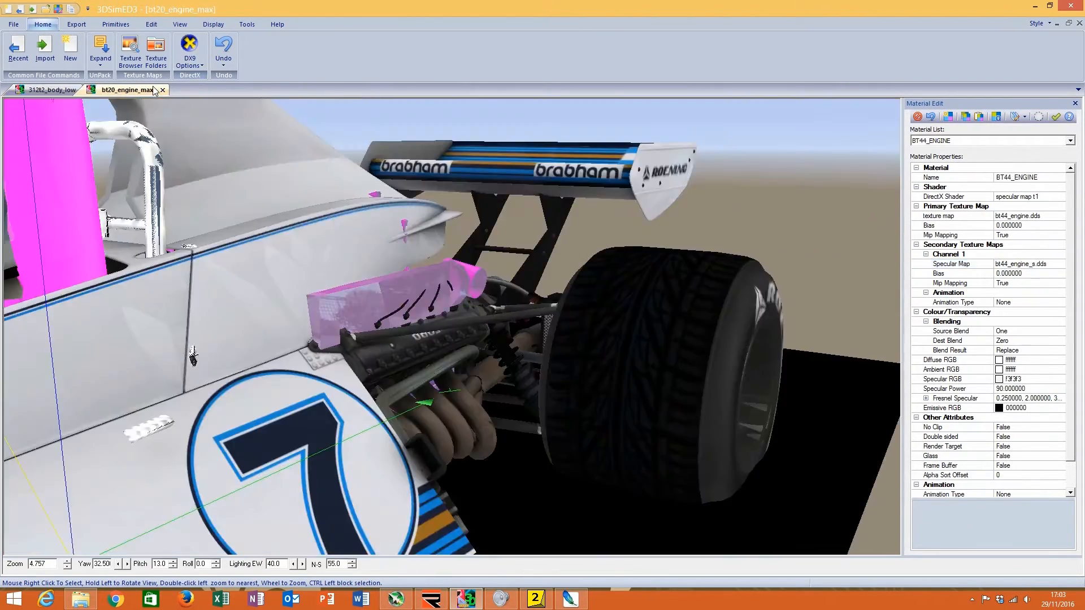
pyautogui.click(79, 90)
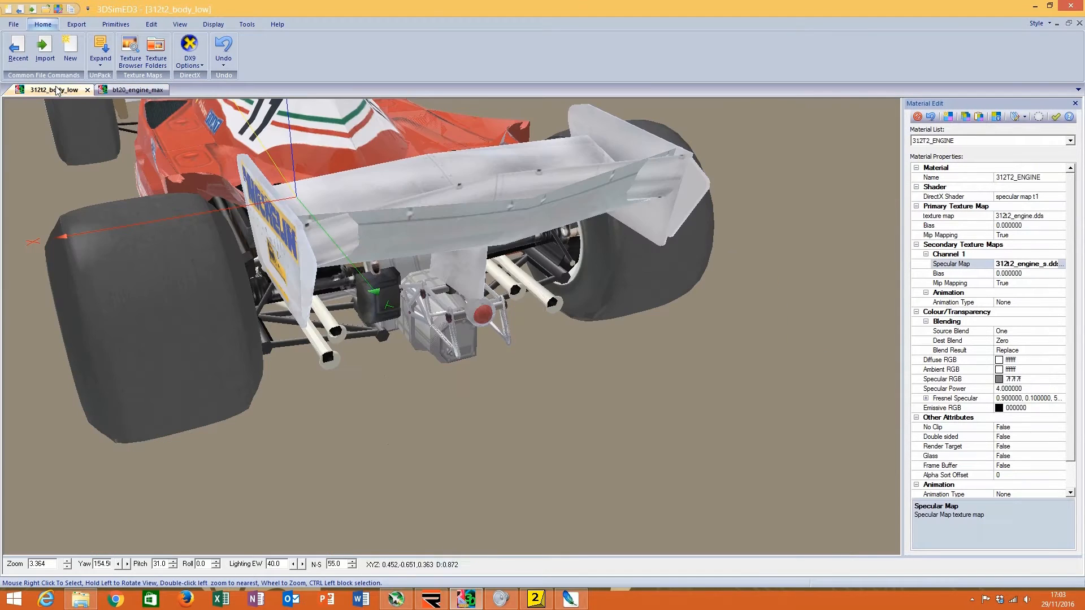
pyautogui.click(1031, 389)
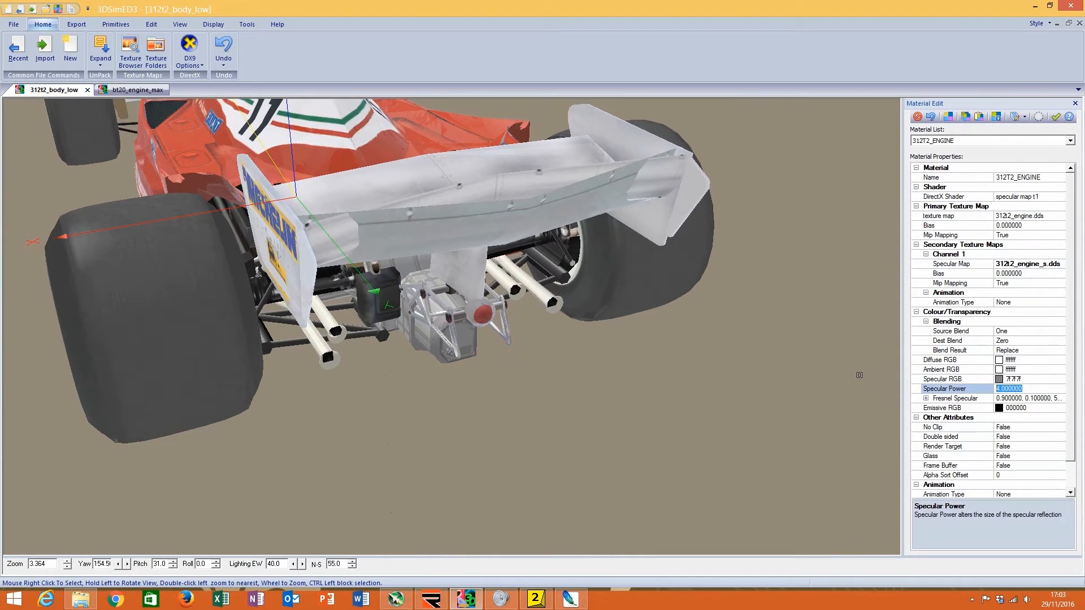
pyautogui.write('90')
pyautogui.press('Return')
pyautogui.click(1029, 377)
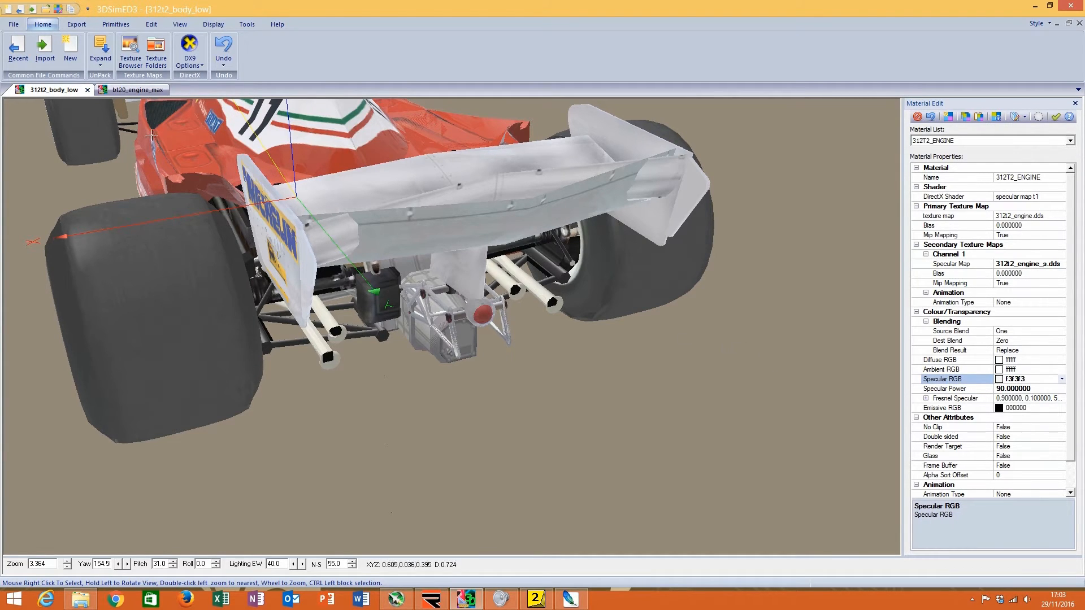
# Step: Copy the Fresnel specular values from the Brabham's BT44_ENGINE material into the Ferrari's 312T2_ENGINE material
pyautogui.click(139, 91)
pyautogui.click(1035, 396)
pyautogui.rightClick(1035, 397)
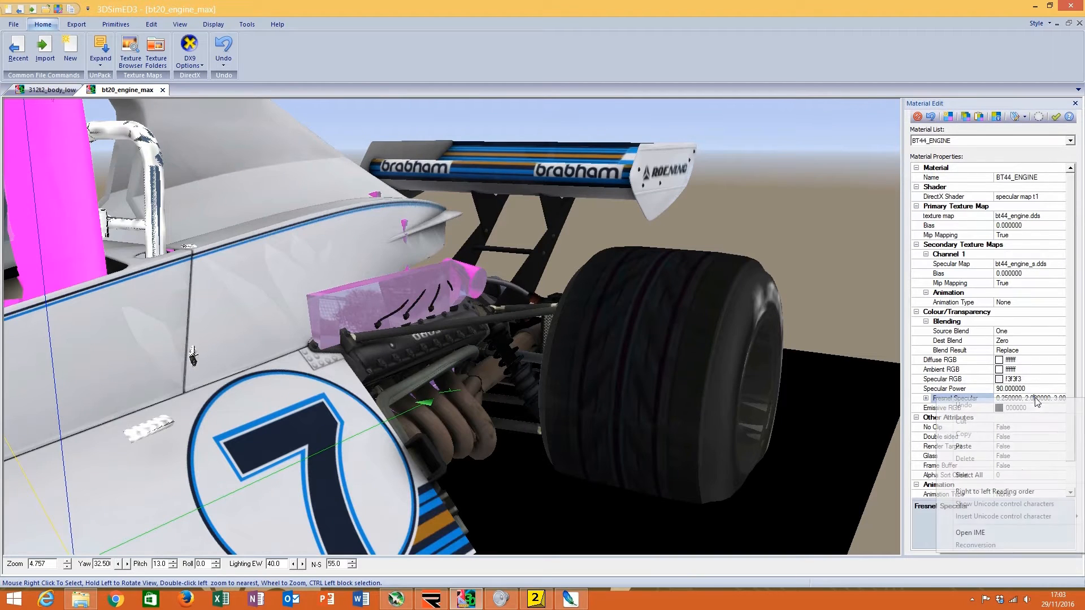
pyautogui.click(1018, 474)
pyautogui.hotkey('ctrl', 'c')
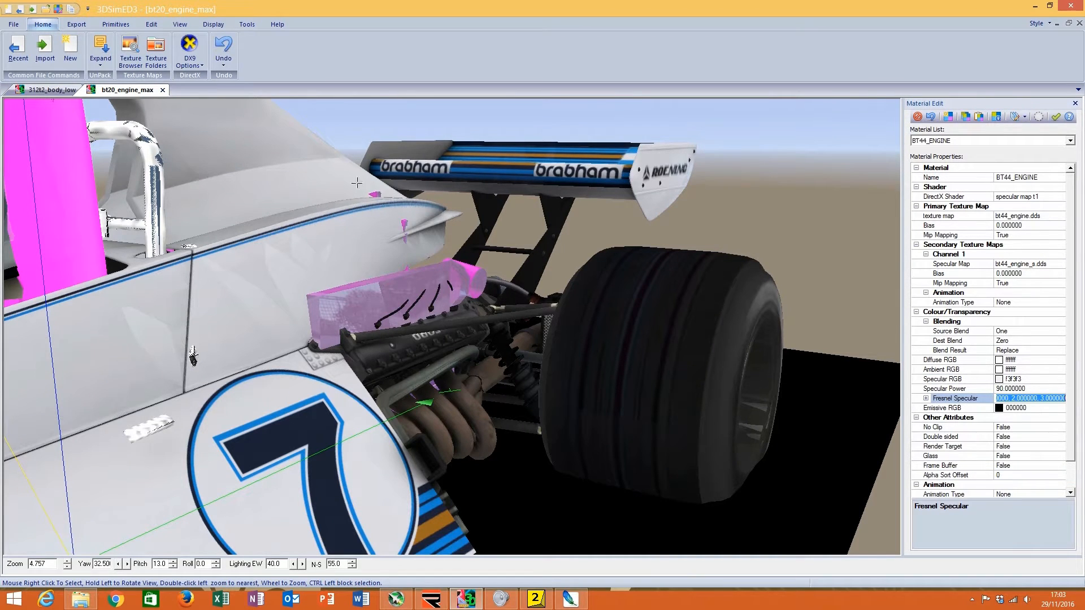
pyautogui.click(54, 90)
pyautogui.click(1033, 398)
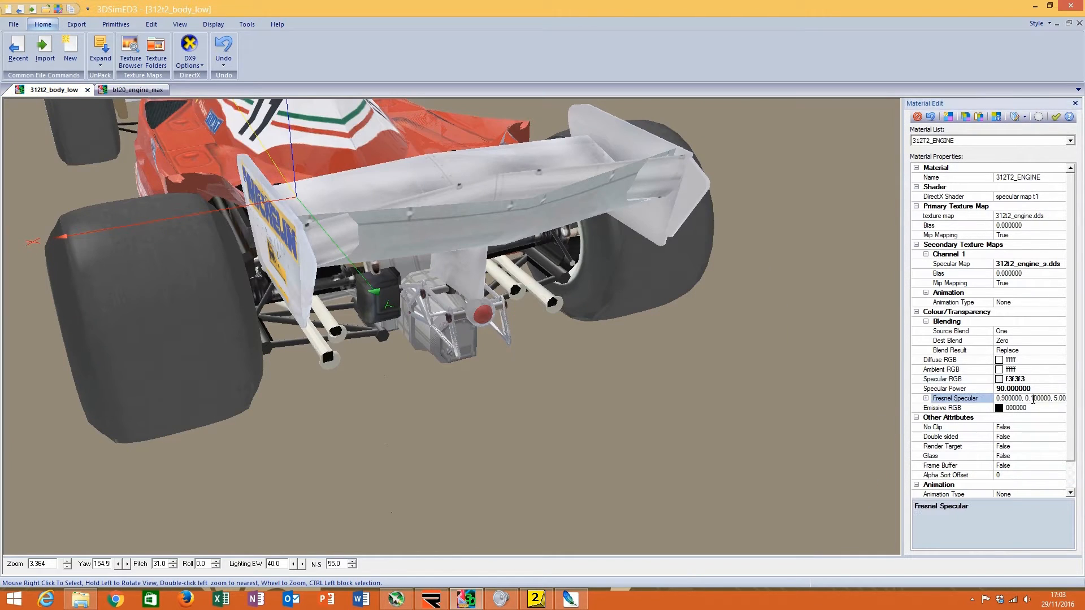
pyautogui.rightClick(1033, 399)
pyautogui.click(1010, 475)
pyautogui.hotkey('ctrl', 'v')
pyautogui.press('Return')
# Step: Try a primary texture map bias of -2 on the 312T2_ENGINE material and examine the car's rear from a distance
pyautogui.moveTo(476, 303); pyautogui.dragTo(428, 273)
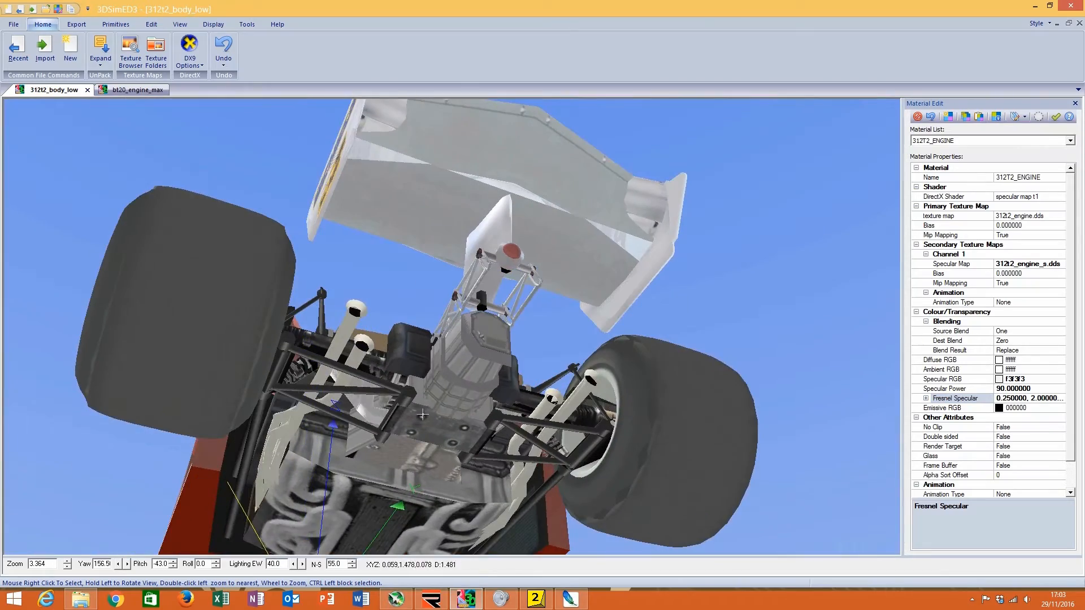
pyautogui.scroll(4, 402, 399)
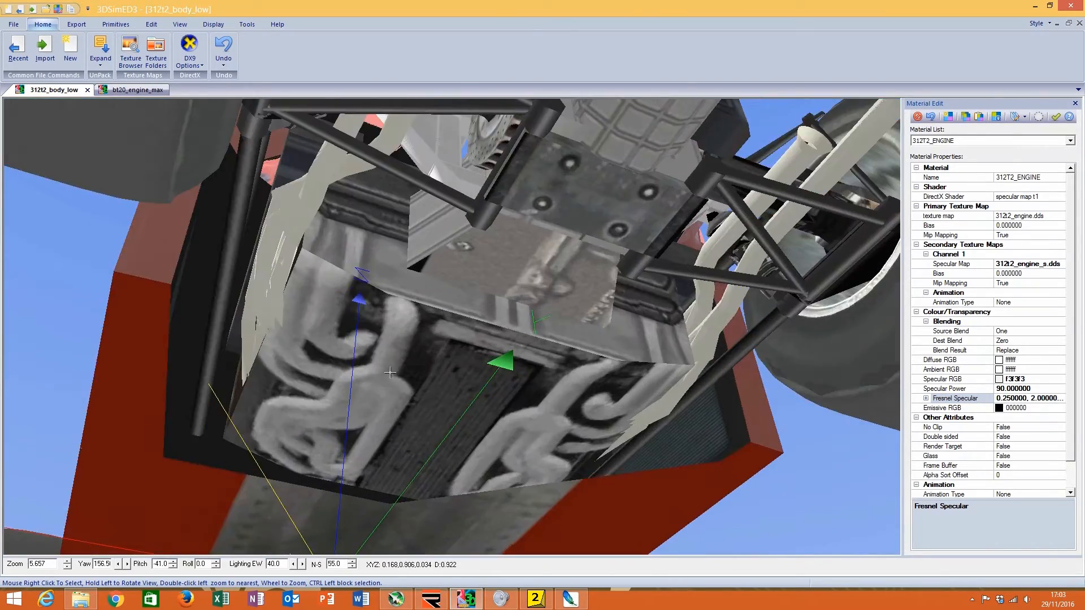
pyautogui.moveTo(390, 373); pyautogui.dragTo(405, 413)
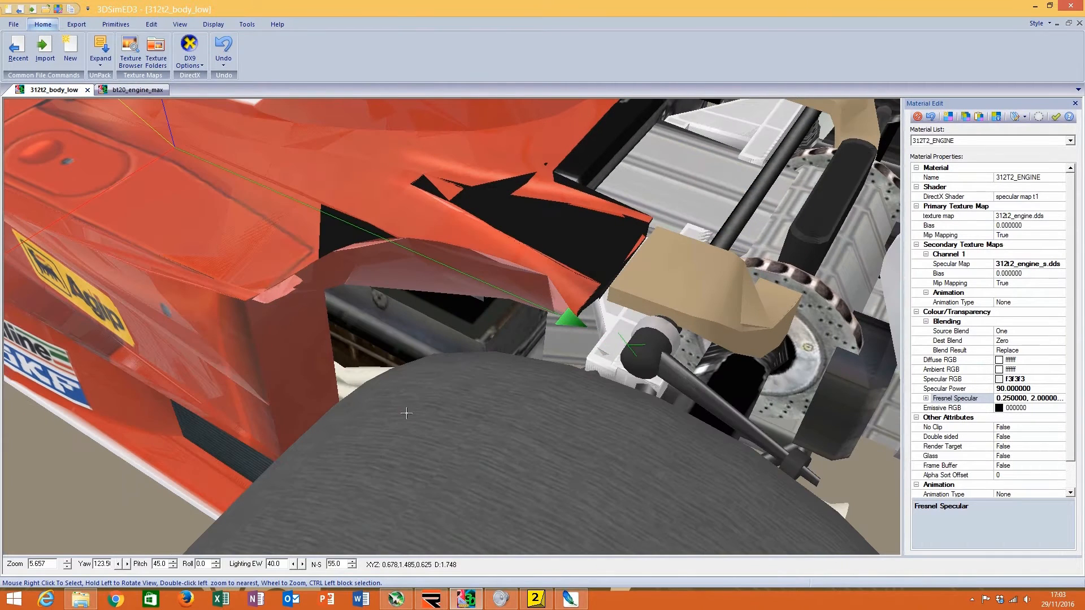
pyautogui.click(1023, 226)
pyautogui.write('-2')
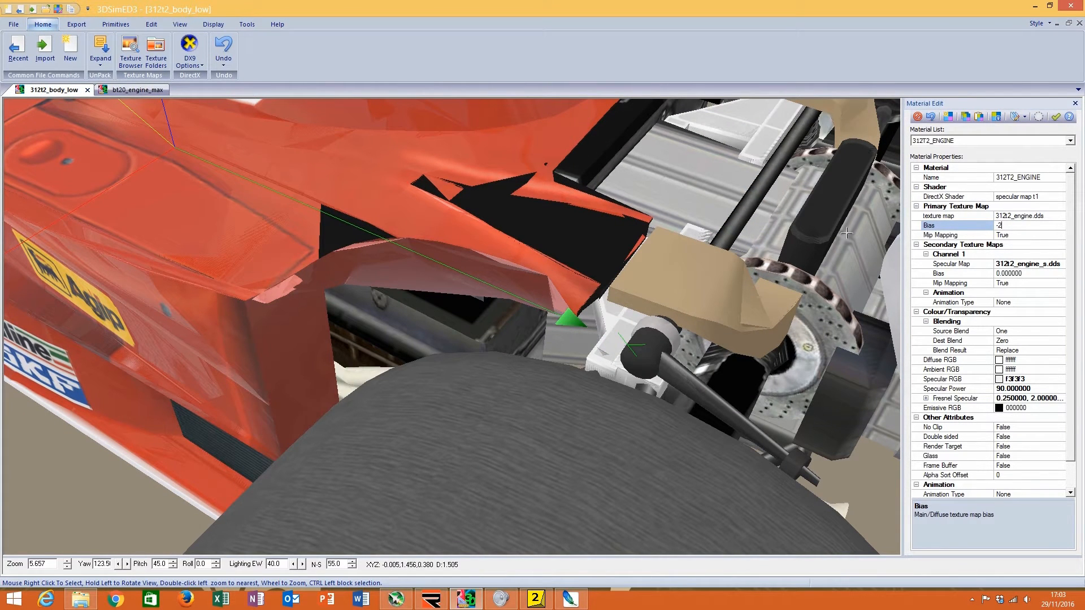
pyautogui.press('Return')
pyautogui.click(655, 380)
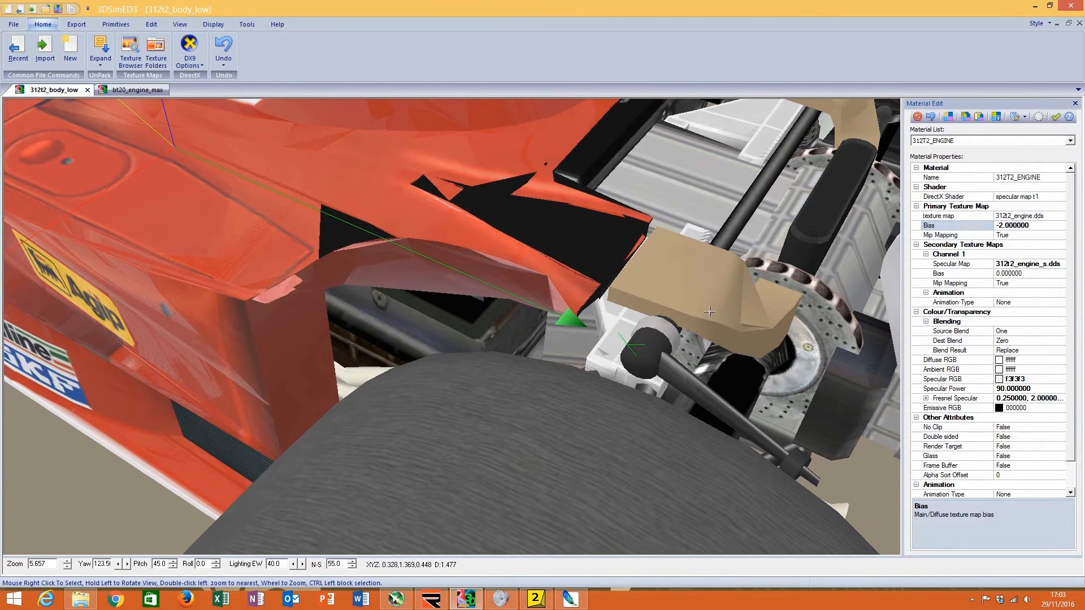
pyautogui.scroll(-4, 655, 380)
pyautogui.moveTo(655, 381); pyautogui.dragTo(667, 348)
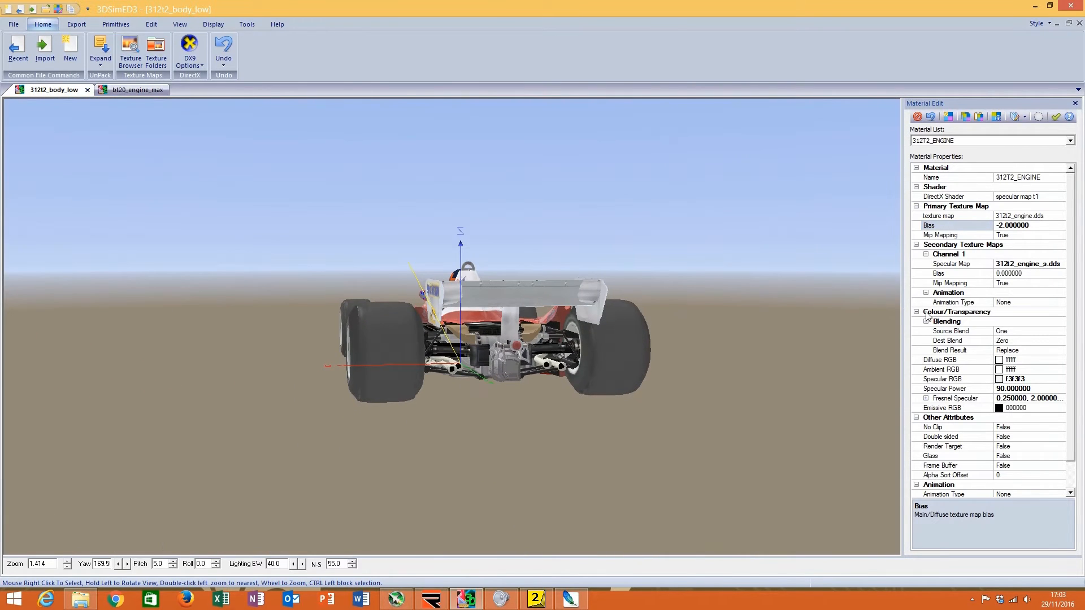
# Step: Reset the 312T2_ENGINE primary texture map bias to 0 and examine the engine for comparison
pyautogui.click(1021, 225)
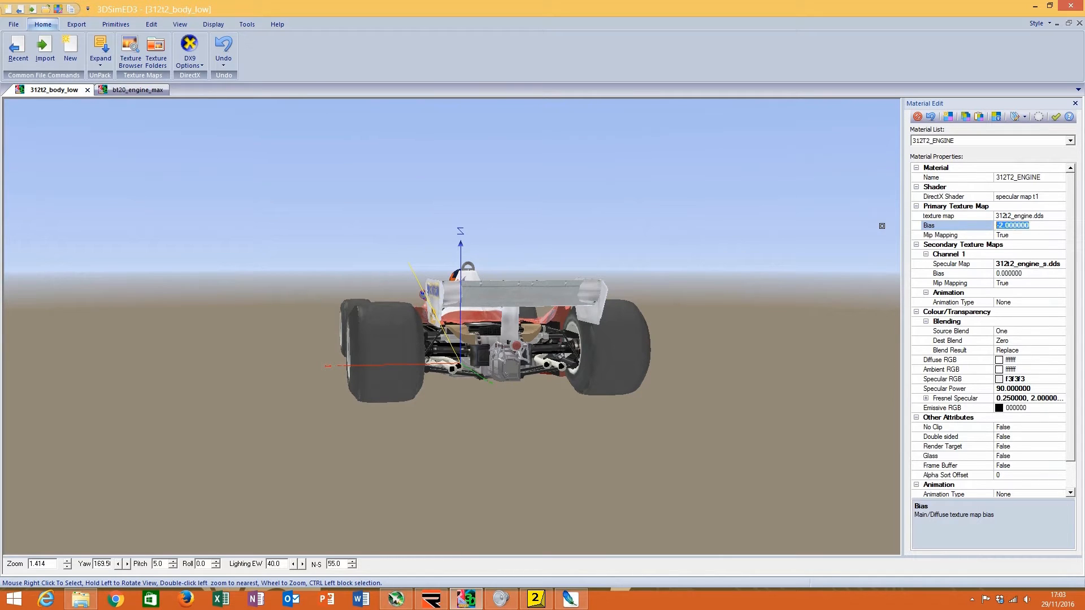
pyautogui.press('Return')
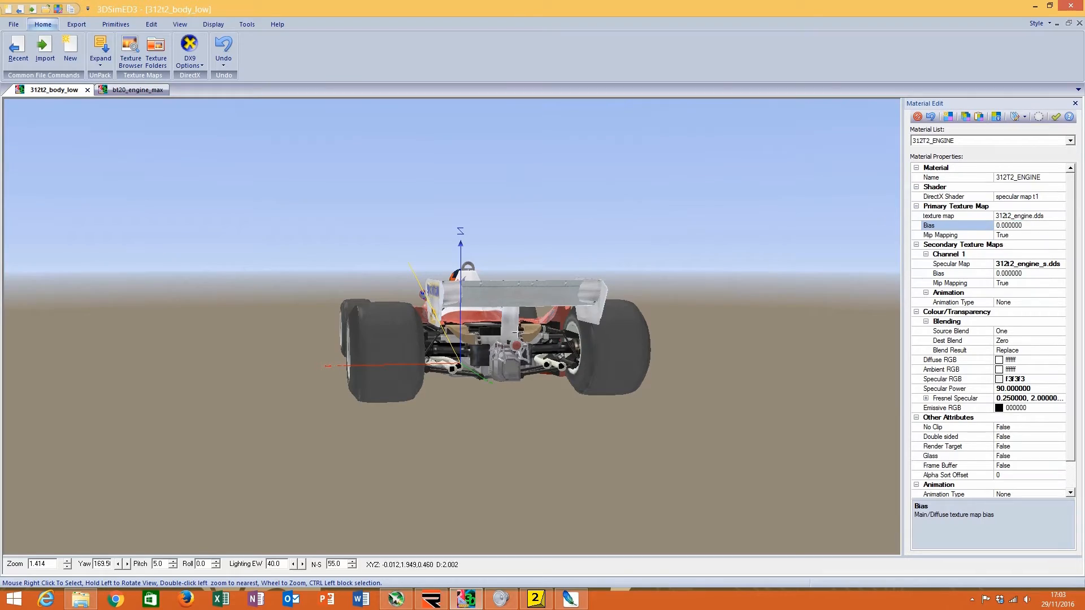
pyautogui.doubleClick(475, 378)
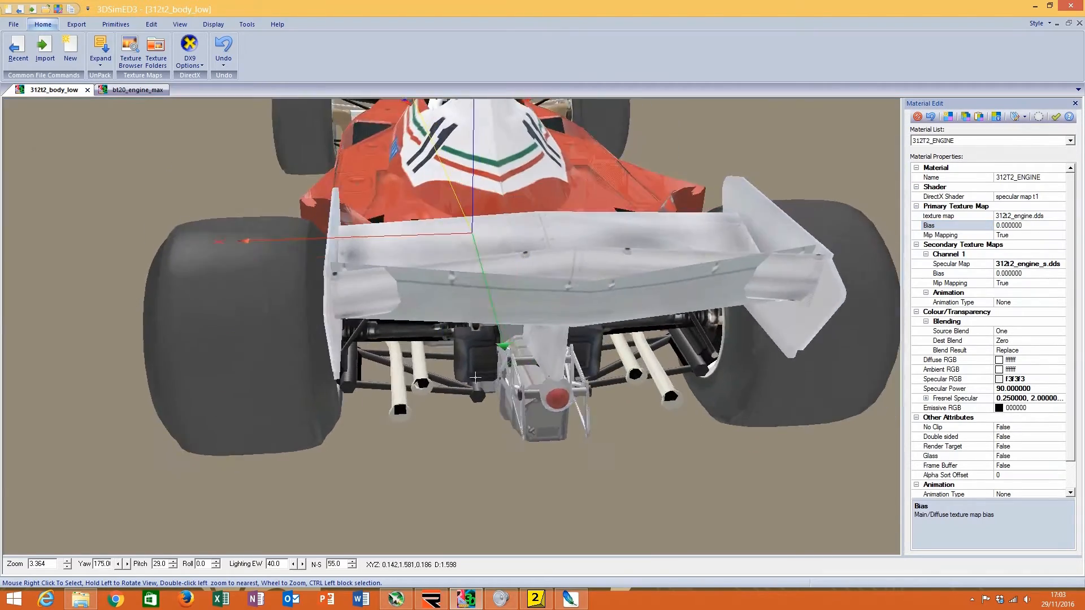
pyautogui.moveTo(475, 377); pyautogui.dragTo(544, 385)
pyautogui.scroll(-5, 544, 385)
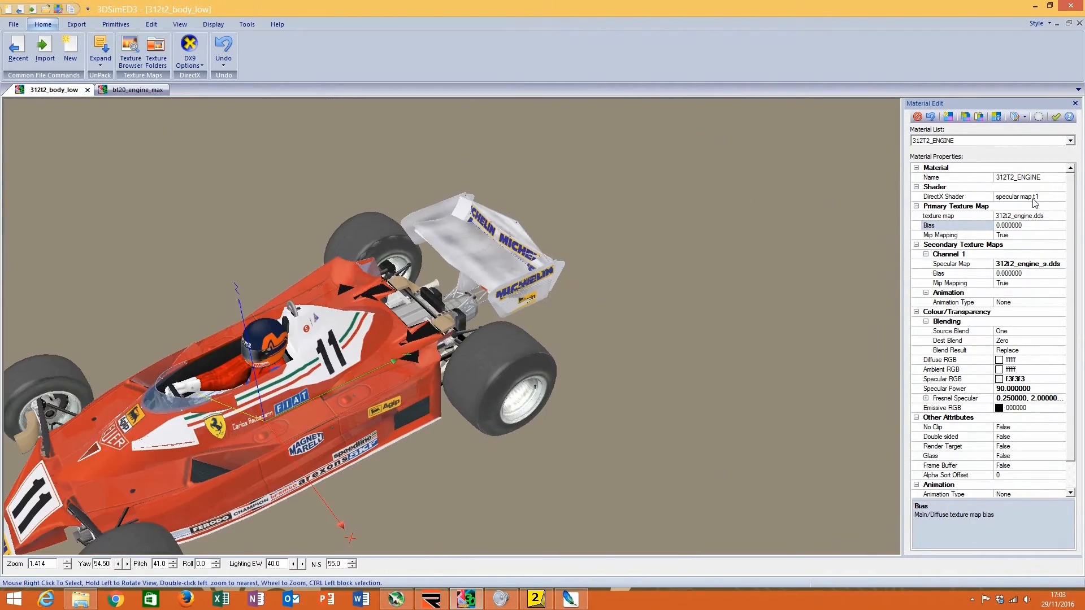
# Step: Set the bias of both the primary texture map and the specular map in 312T2_ENGINE to -1.2
pyautogui.click(1024, 226)
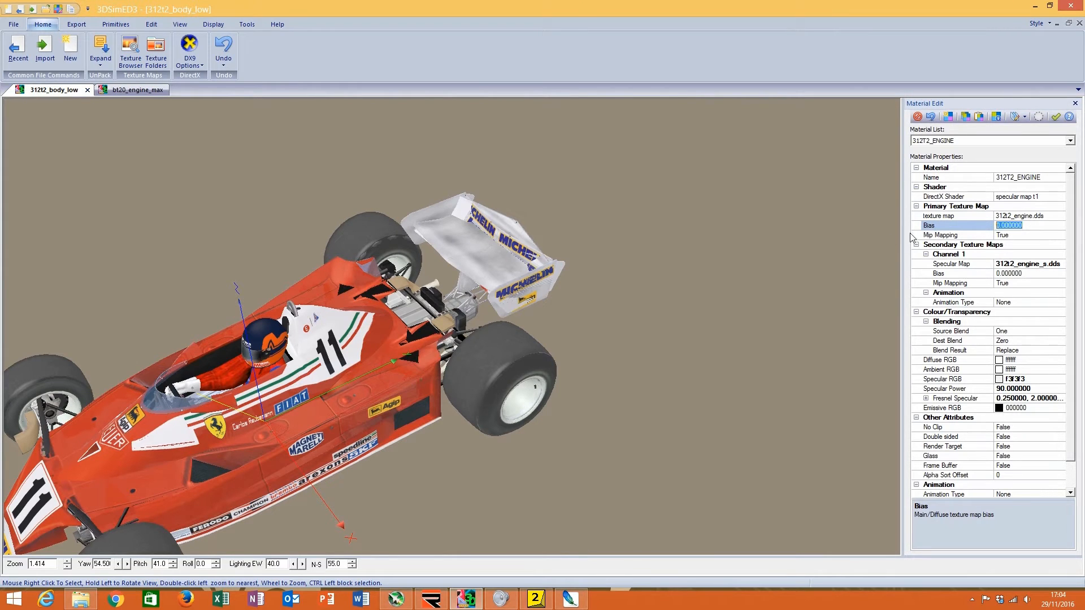
pyautogui.write('-')
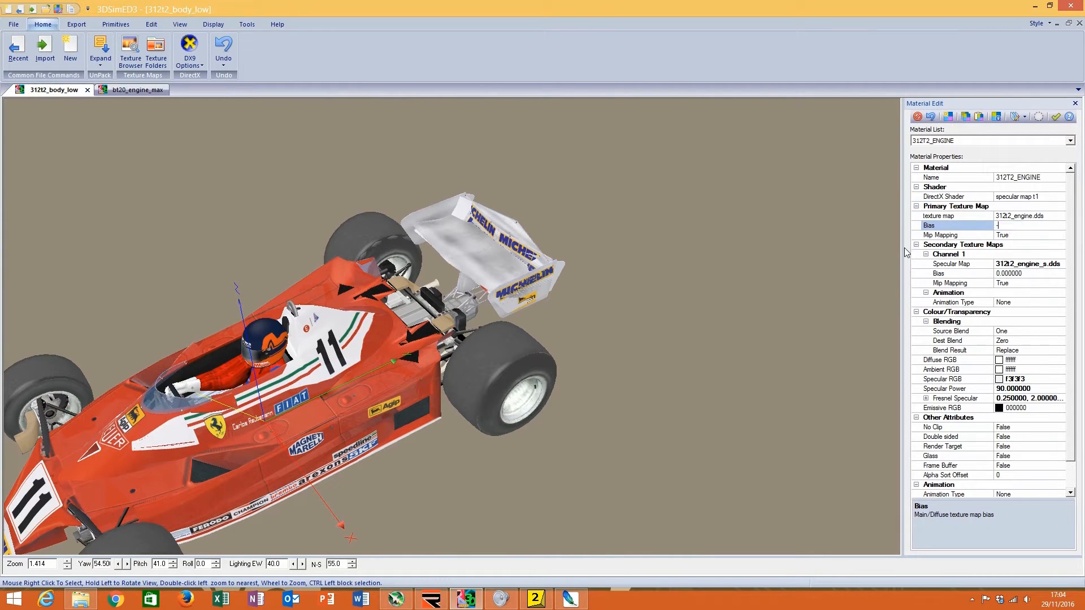
pyautogui.write('1.2')
pyautogui.click(1038, 273)
pyautogui.write('-')
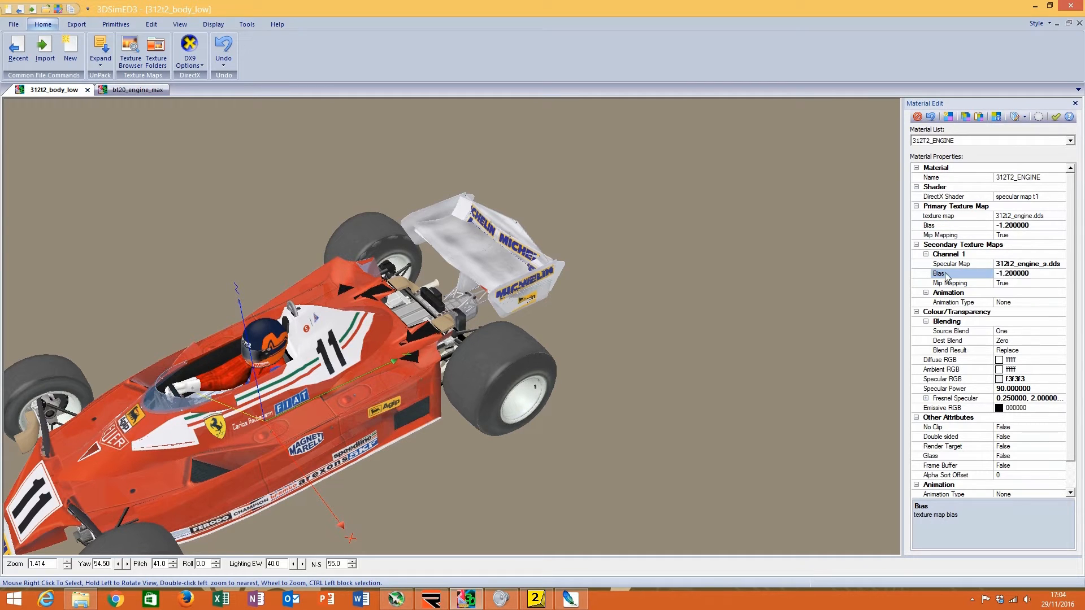
# Step: Highlight the 312T2_3 material on the Ferrari and examine which front-end parts use it, leaving the highlight off
pyautogui.click(977, 139)
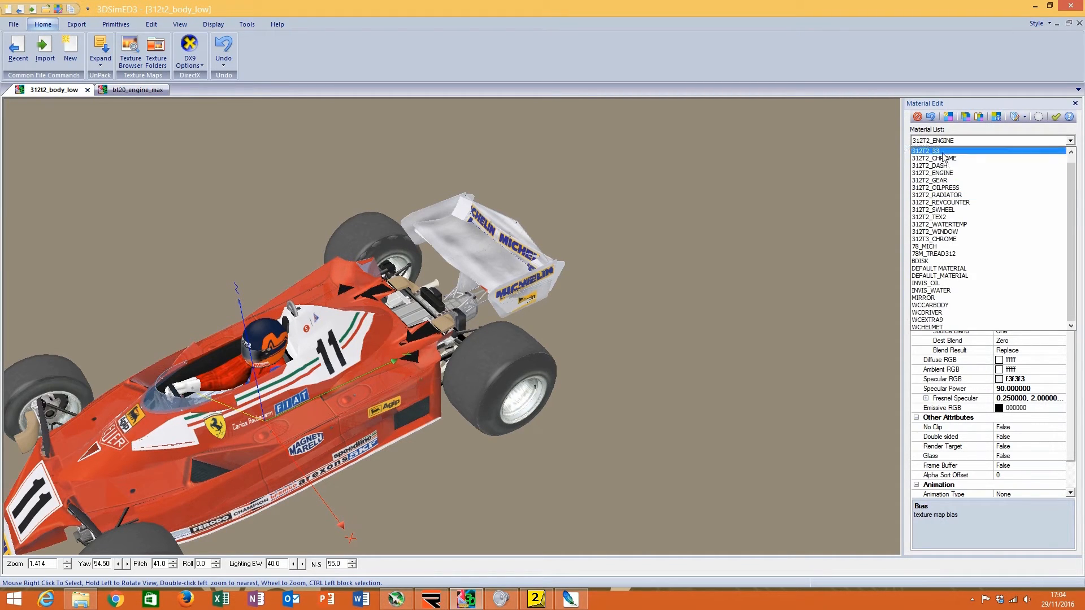
pyautogui.click(932, 151)
pyautogui.click(1039, 117)
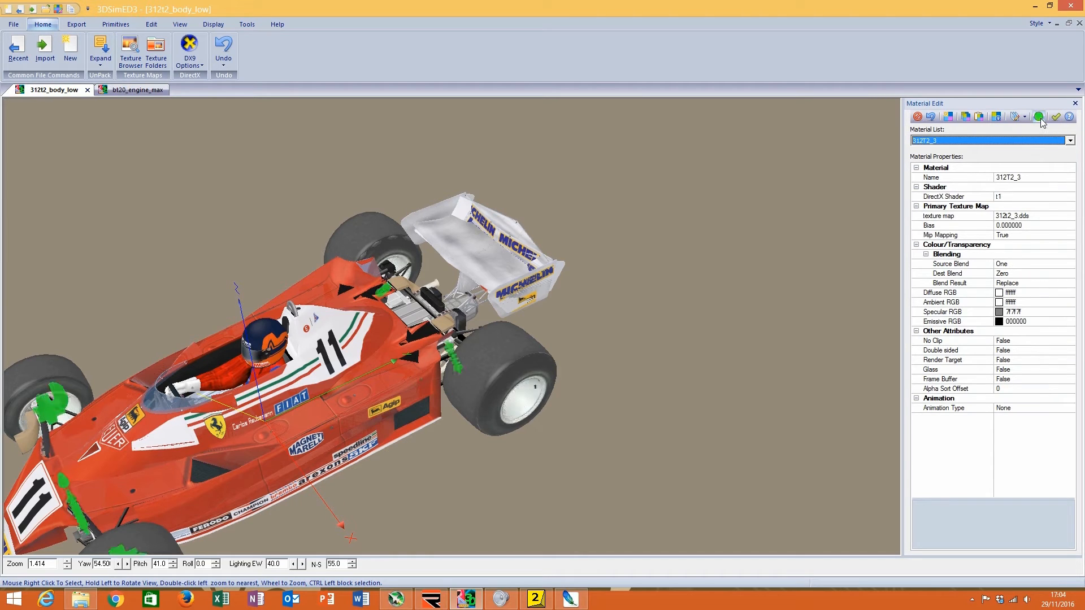
pyautogui.doubleClick(124, 483)
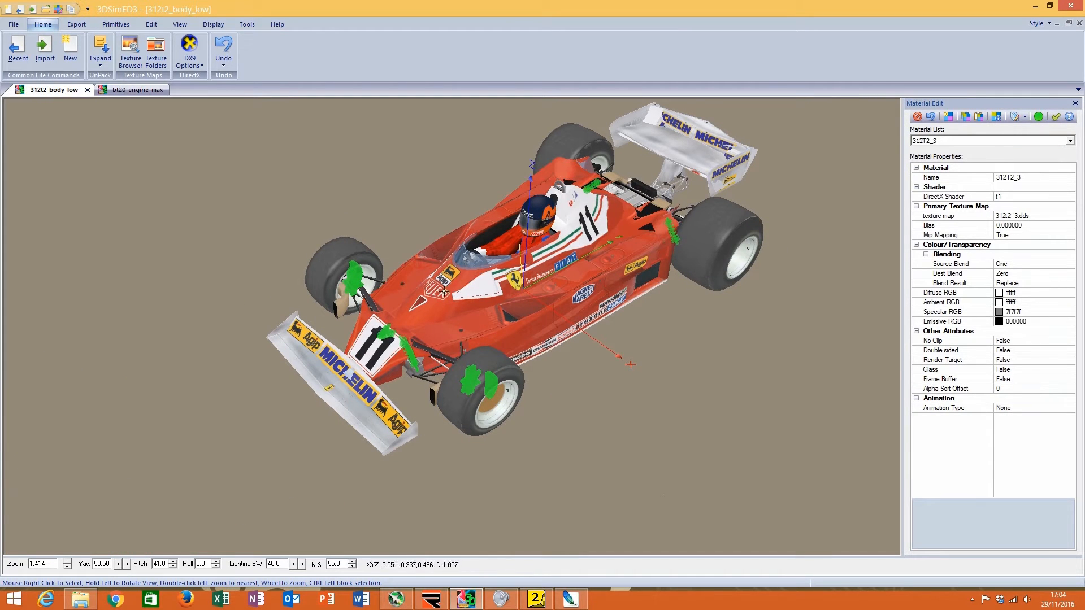
pyautogui.doubleClick(415, 355)
pyautogui.scroll(10, 473, 365)
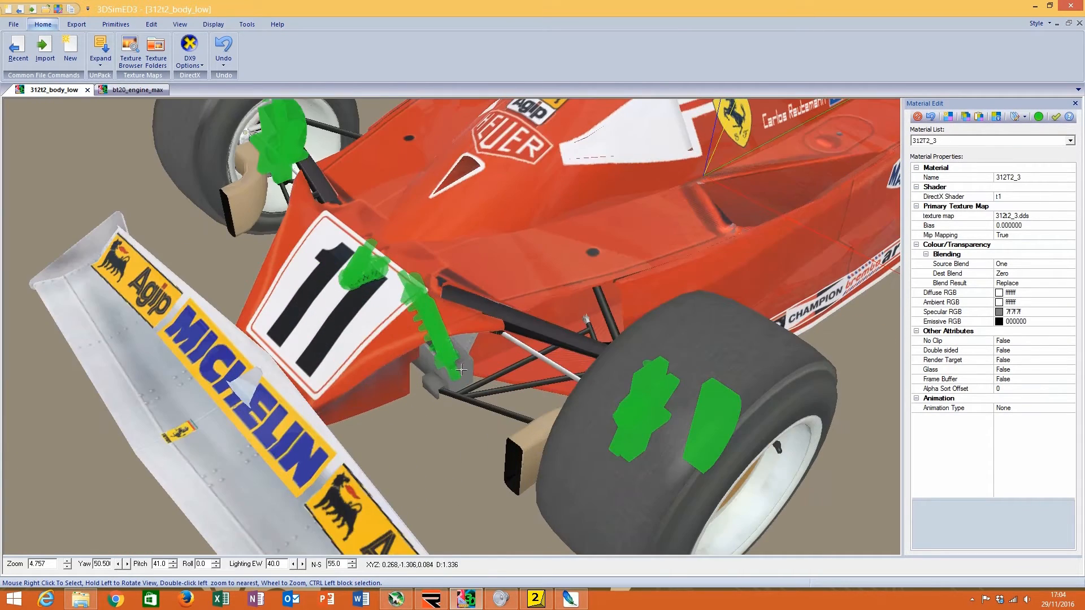
pyautogui.moveTo(474, 364); pyautogui.dragTo(534, 351)
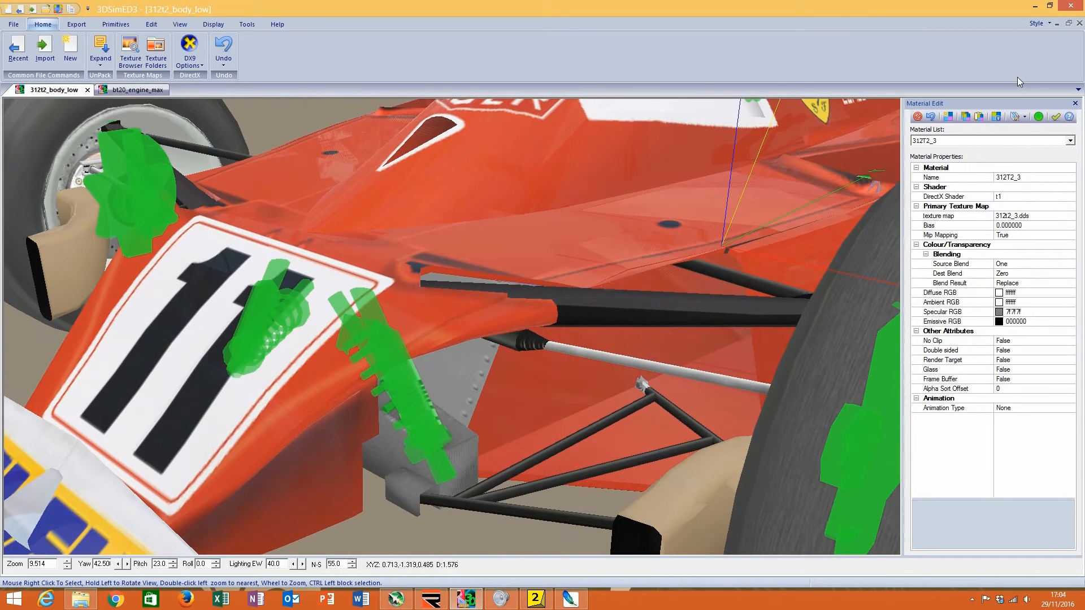
pyautogui.click(1038, 116)
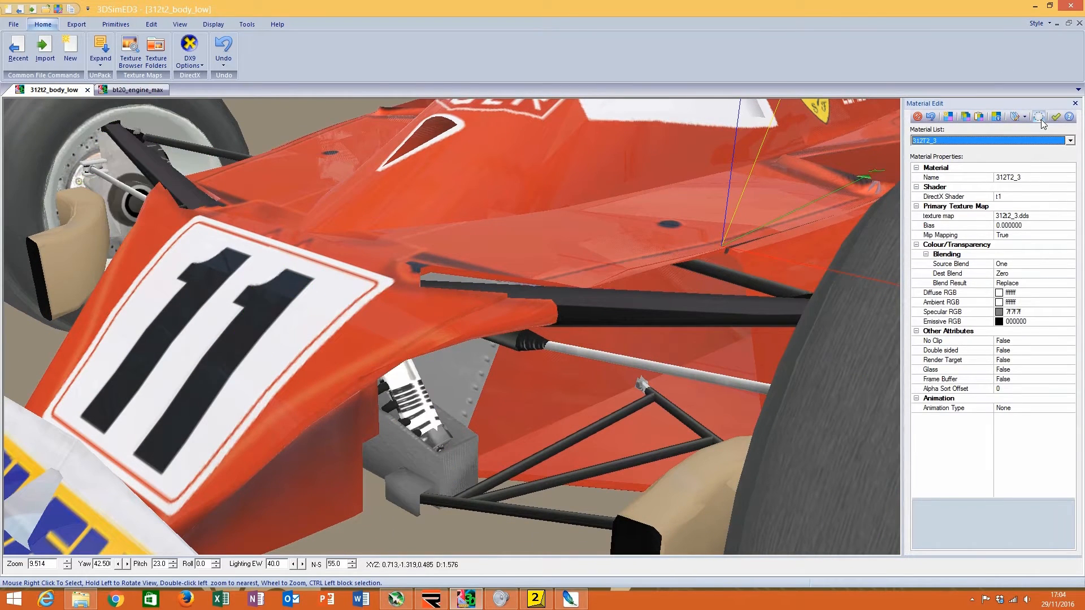
# Step: Examine the Ferrari's front wheel hub up close and preview the 312T2_3 material's primary texture map
pyautogui.doubleClick(120, 167)
pyautogui.scroll(6, 442, 274)
pyautogui.moveTo(501, 285); pyautogui.dragTo(474, 315)
pyautogui.click(1038, 117)
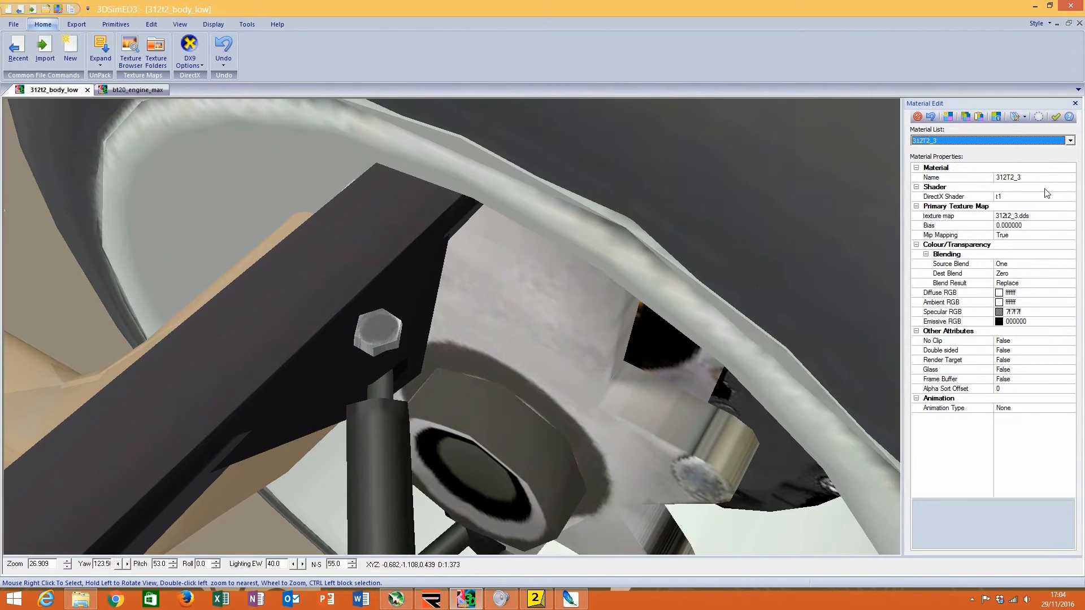
pyautogui.click(1071, 218)
pyautogui.click(686, 143)
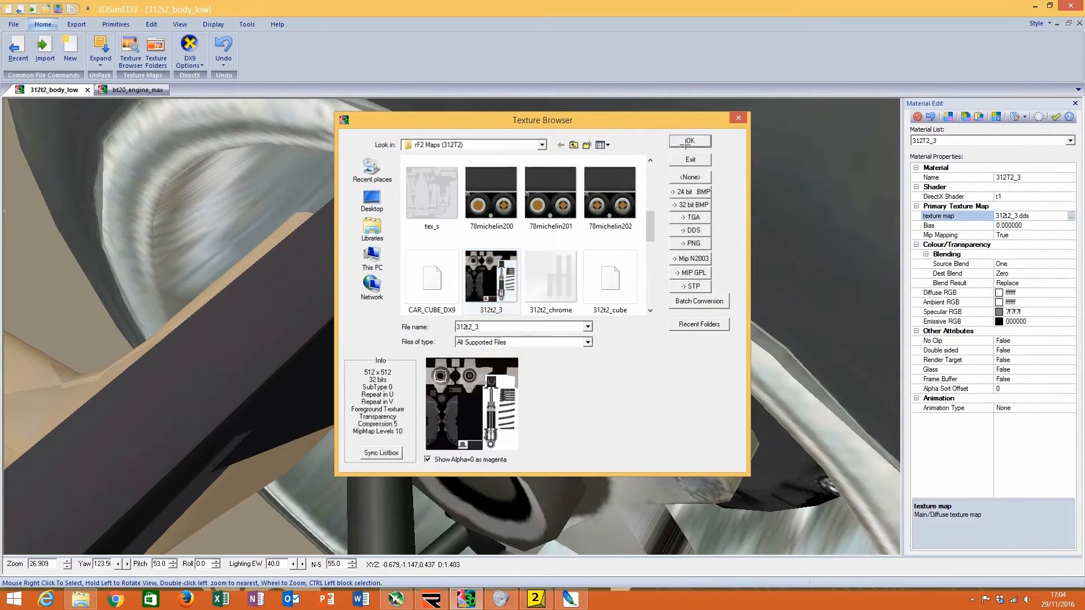
pyautogui.doubleClick(519, 415)
pyautogui.scroll(-13, 519, 416)
pyautogui.moveTo(516, 414); pyautogui.dragTo(362, 376)
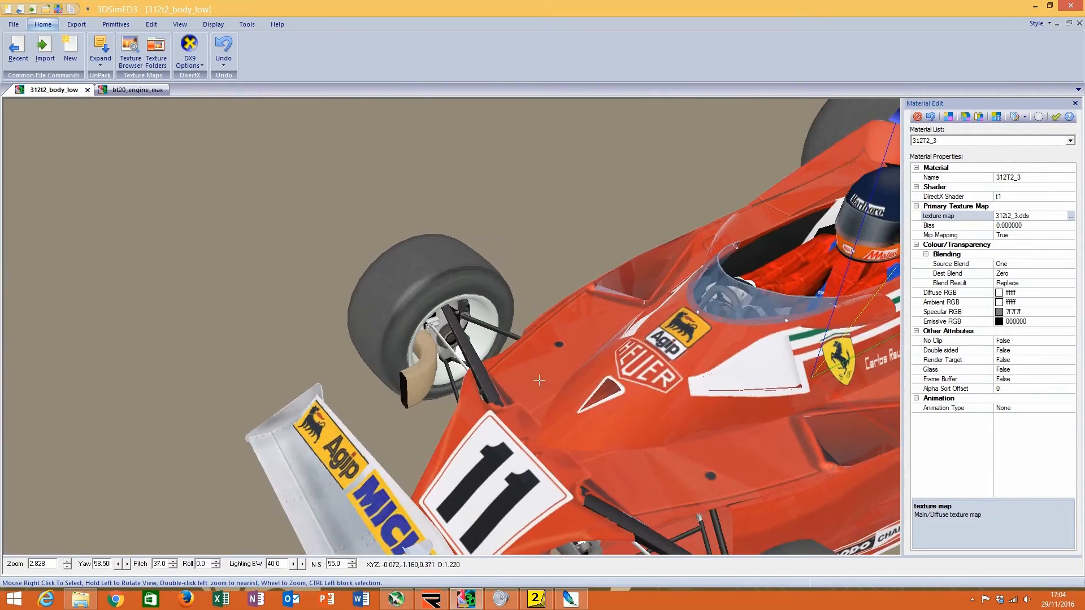
# Step: Switch to the Brabham model and pull up the BT44_SUSP material from its front wheel suspension to check its settings
pyautogui.click(136, 92)
pyautogui.moveTo(696, 383); pyautogui.dragTo(319, 334)
pyautogui.scroll(-5, 517, 333)
pyautogui.doubleClick(157, 348)
pyautogui.scroll(7, 452, 334)
pyautogui.rightClick(501, 391)
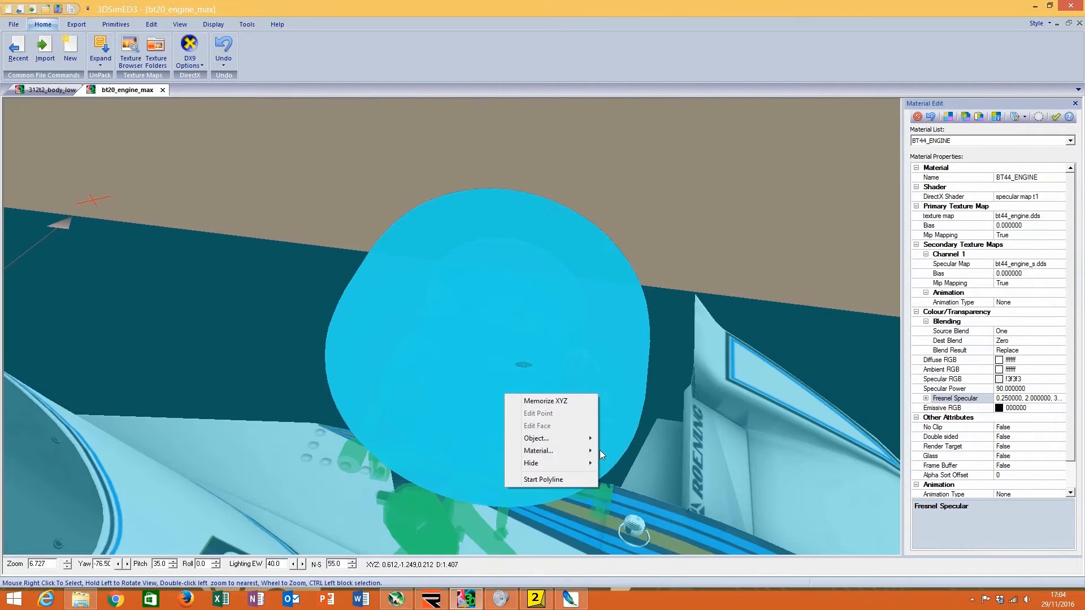
pyautogui.moveTo(538, 449)
pyautogui.click(633, 452)
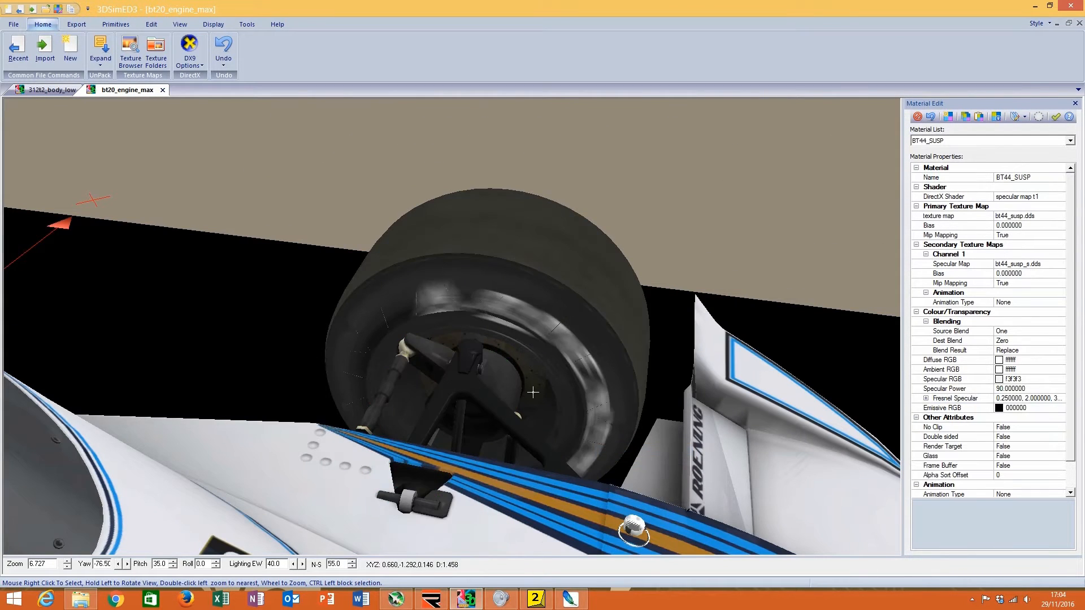
# Step: Check the settings of the F2_BD and BT44_RIMS materials picked from the Brabham's front wheel
pyautogui.rightClick(534, 412)
pyautogui.moveTo(565, 467)
pyautogui.click(659, 469)
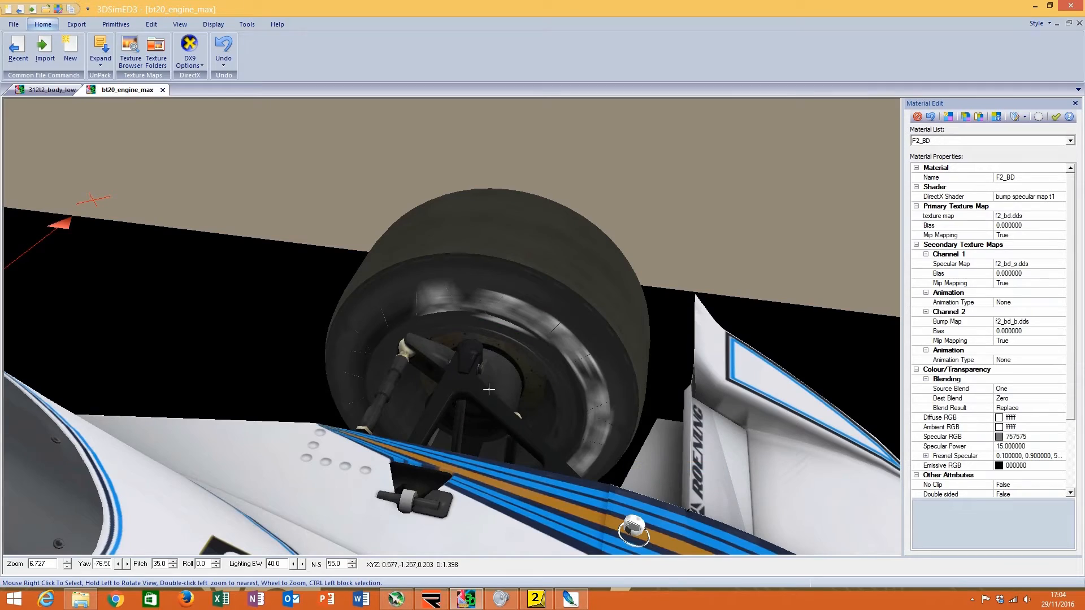
pyautogui.rightClick(527, 401)
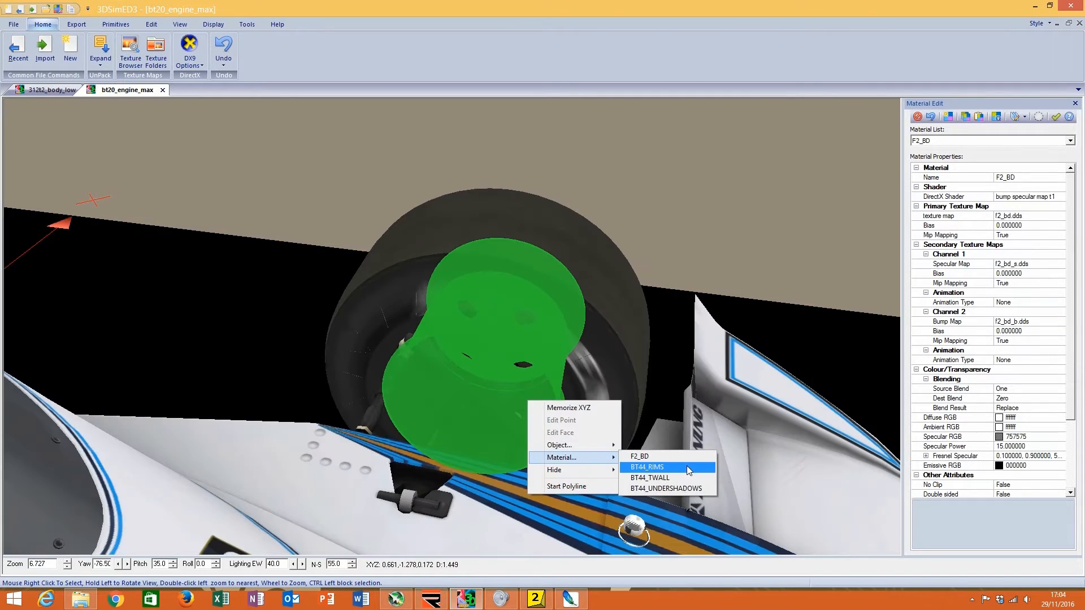
pyautogui.click(685, 471)
pyautogui.moveTo(685, 472); pyautogui.dragTo(412, 392)
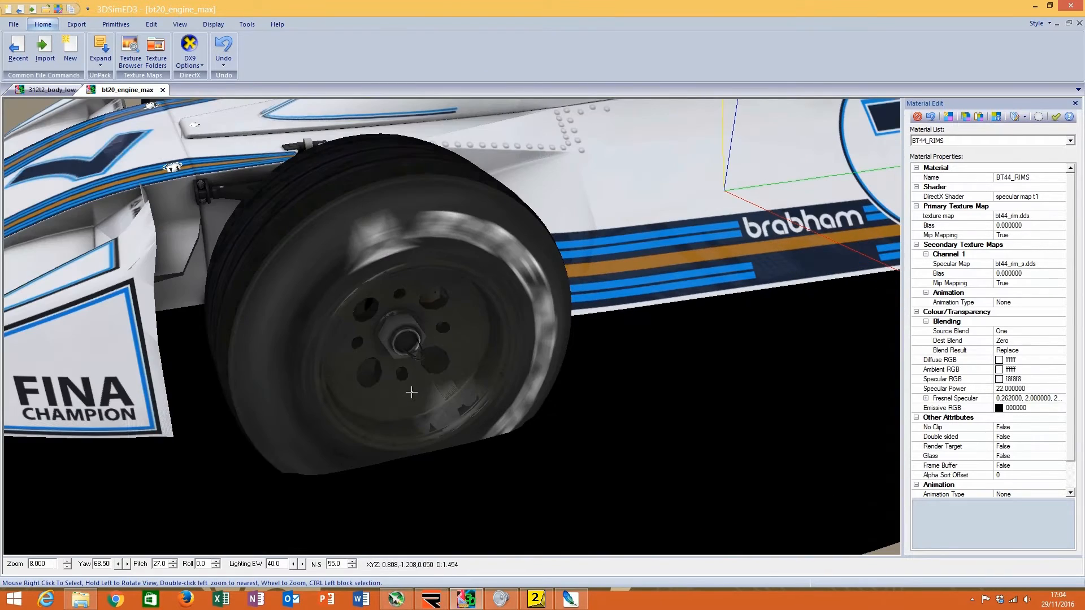
# Step: Return to the Ferrari model, select the 312T2_GEAR material and highlight the parts that use it
pyautogui.click(51, 90)
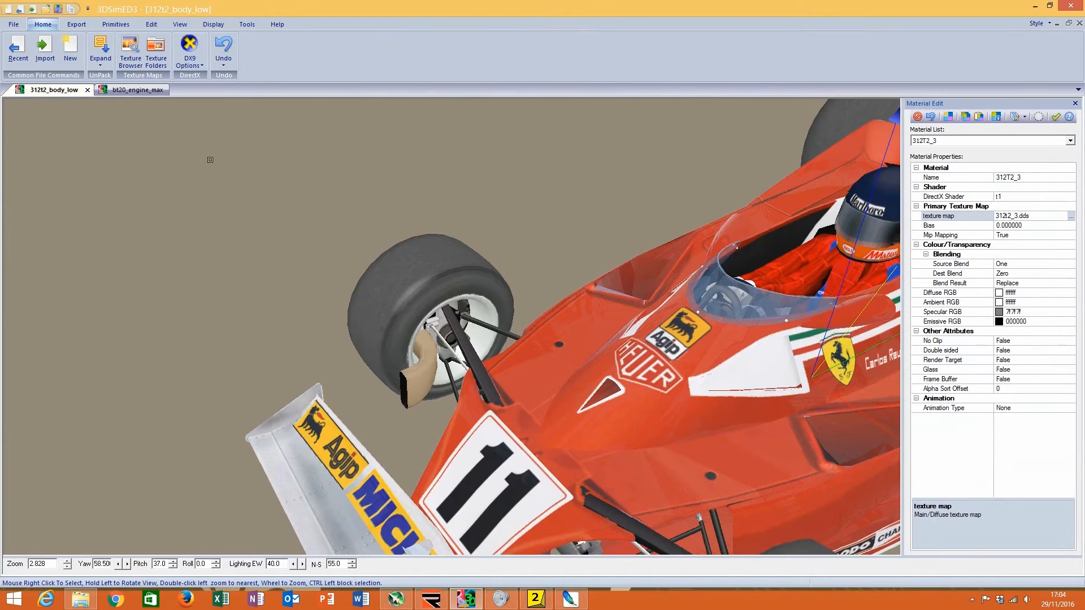
pyautogui.scroll(-5, 681, 422)
pyautogui.moveTo(681, 422); pyautogui.dragTo(572, 364)
pyautogui.scroll(3, 588, 356)
pyautogui.scroll(2, 588, 357)
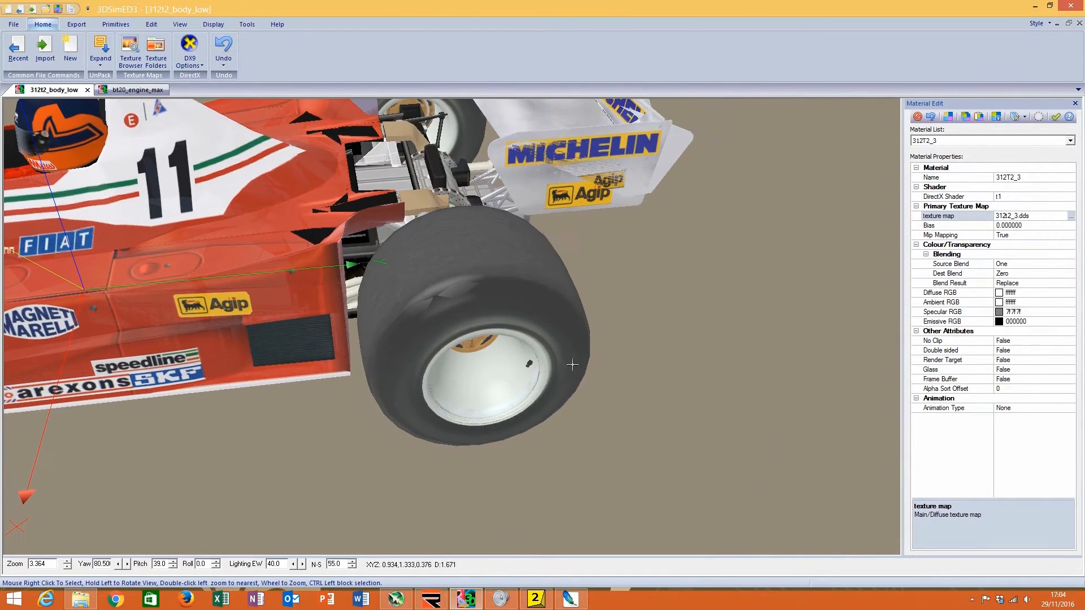
pyautogui.click(982, 140)
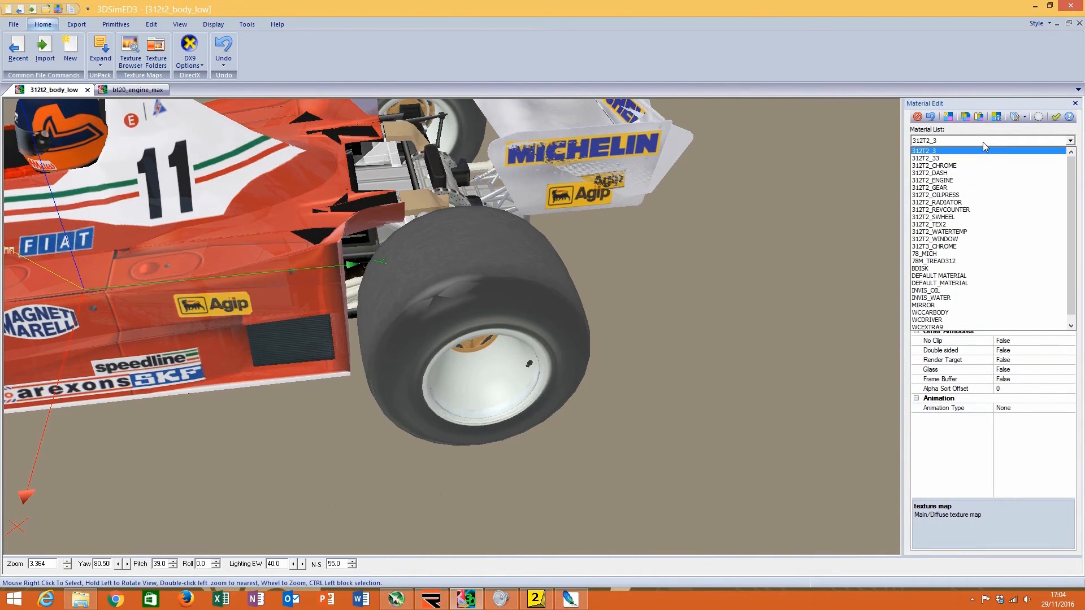
pyautogui.click(973, 187)
pyautogui.click(1041, 117)
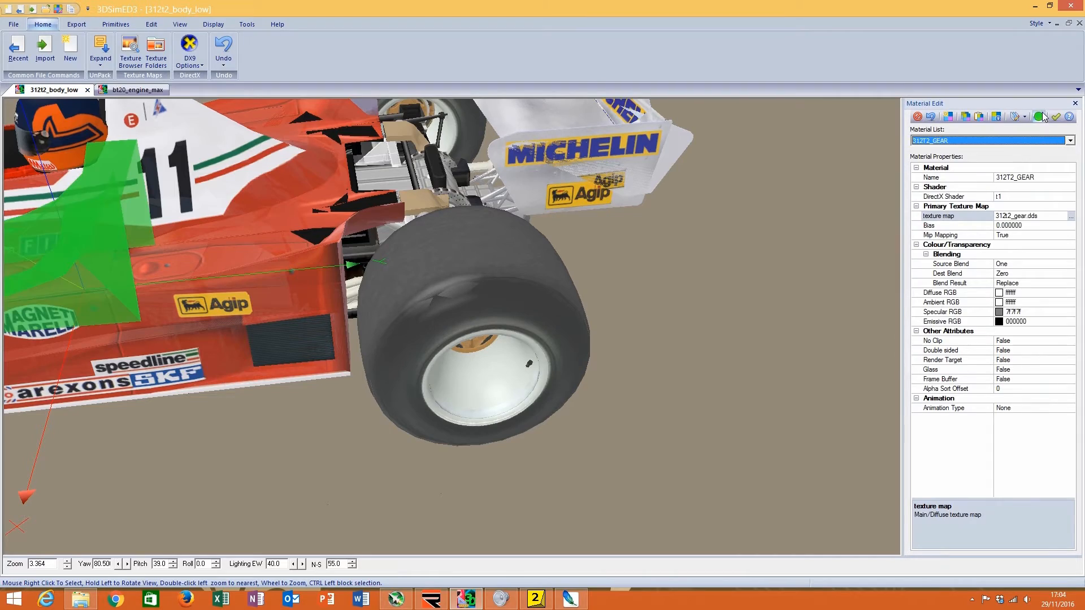
# Step: Examine the highlighted 312T2_GEAR parts in the cockpit and preview the material's 312t2_gear texture map
pyautogui.moveTo(175, 217); pyautogui.dragTo(378, 335)
pyautogui.doubleClick(446, 305)
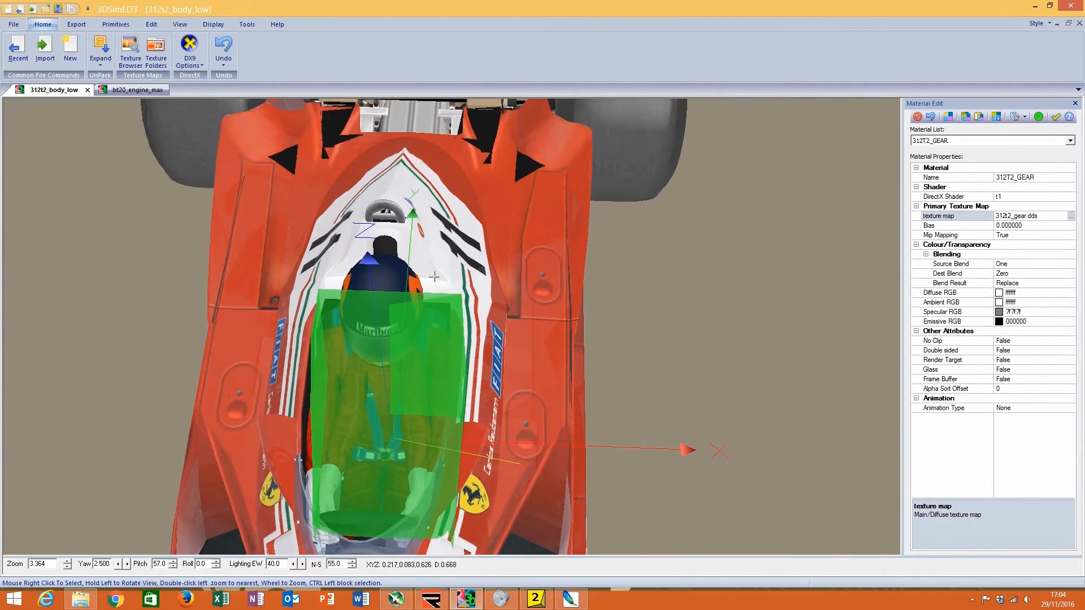
pyautogui.moveTo(435, 277); pyautogui.dragTo(359, 222)
pyautogui.click(1070, 216)
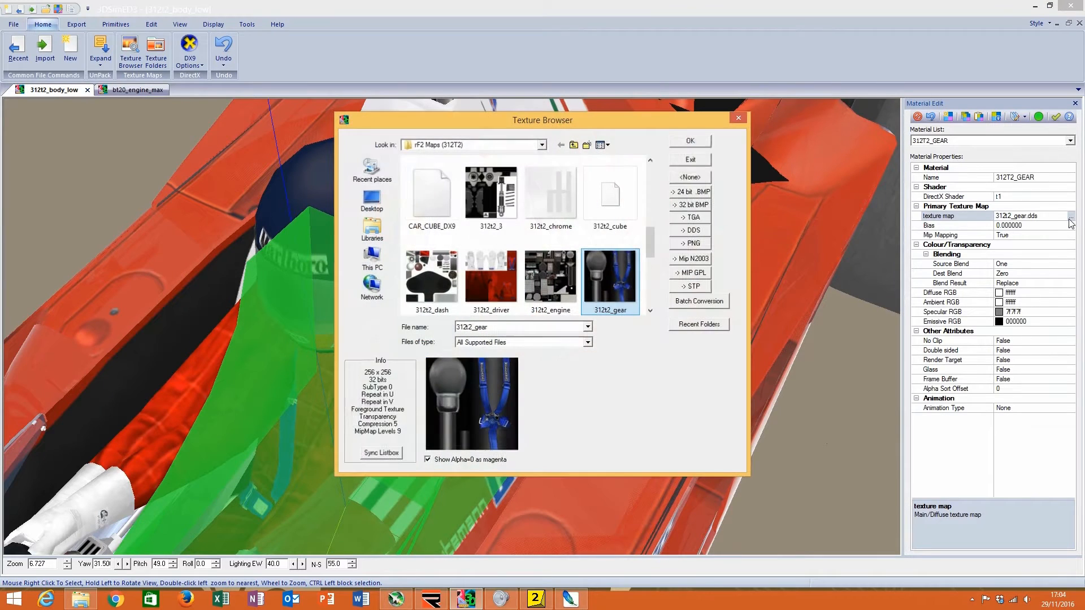
pyautogui.click(691, 141)
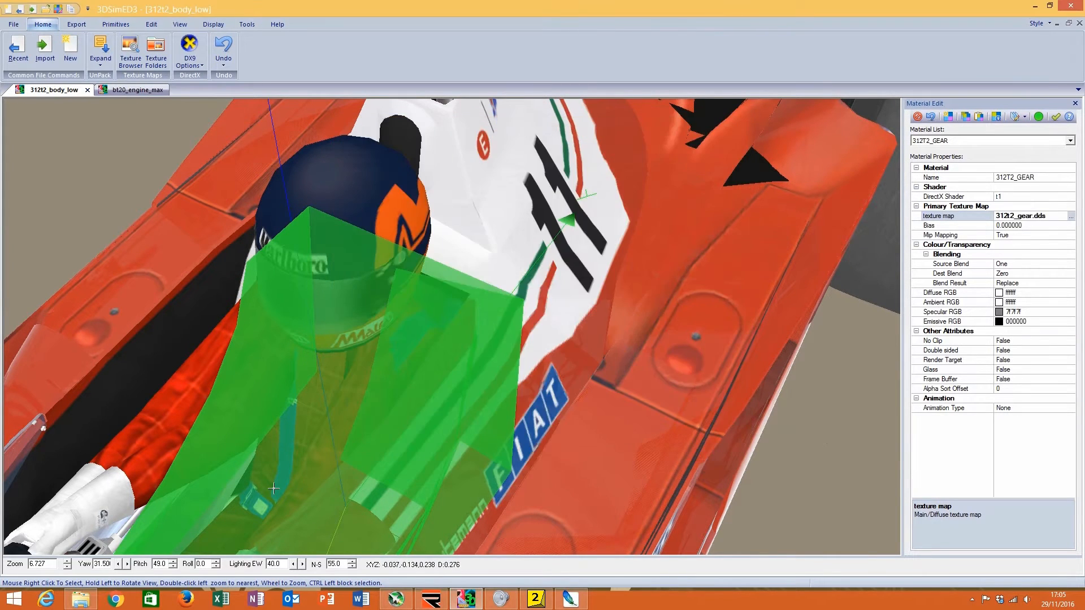
pyautogui.moveTo(317, 435); pyautogui.dragTo(246, 368)
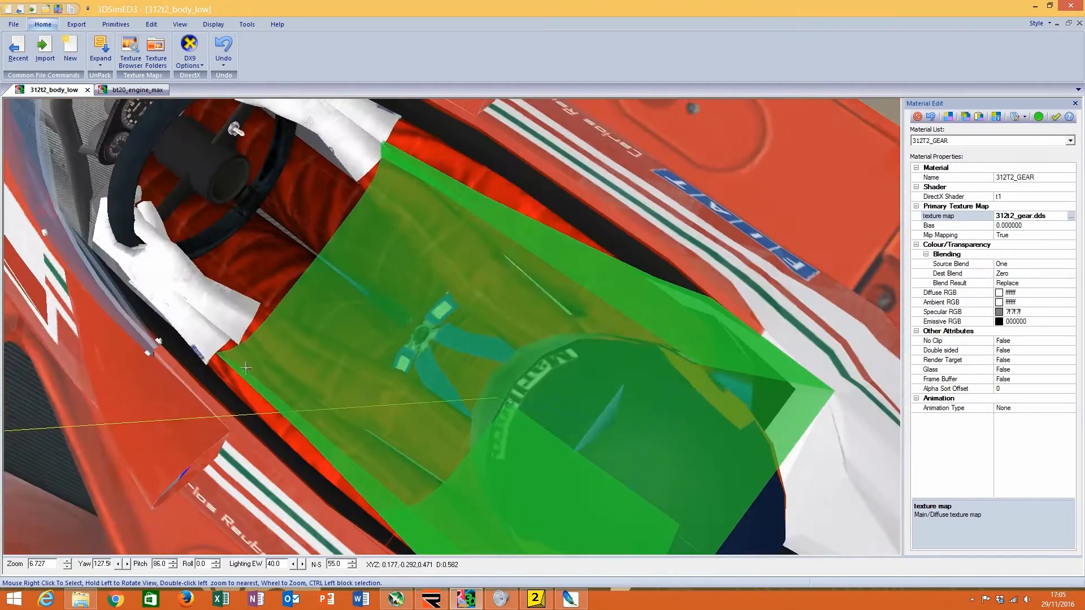
# Step: Select the 312T2_OILPRESS material and examine the highlighted gauge on the Ferrari's dash
pyautogui.doubleClick(361, 167)
pyautogui.scroll(5, 422, 360)
pyautogui.moveTo(422, 359); pyautogui.dragTo(421, 337)
pyautogui.click(986, 142)
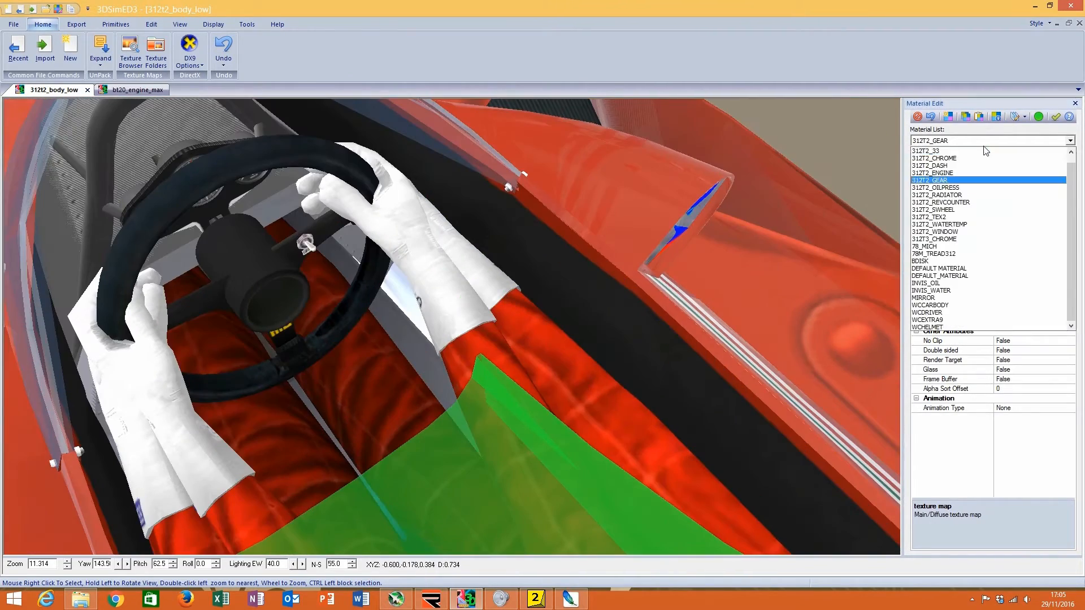
pyautogui.click(972, 191)
pyautogui.doubleClick(256, 224)
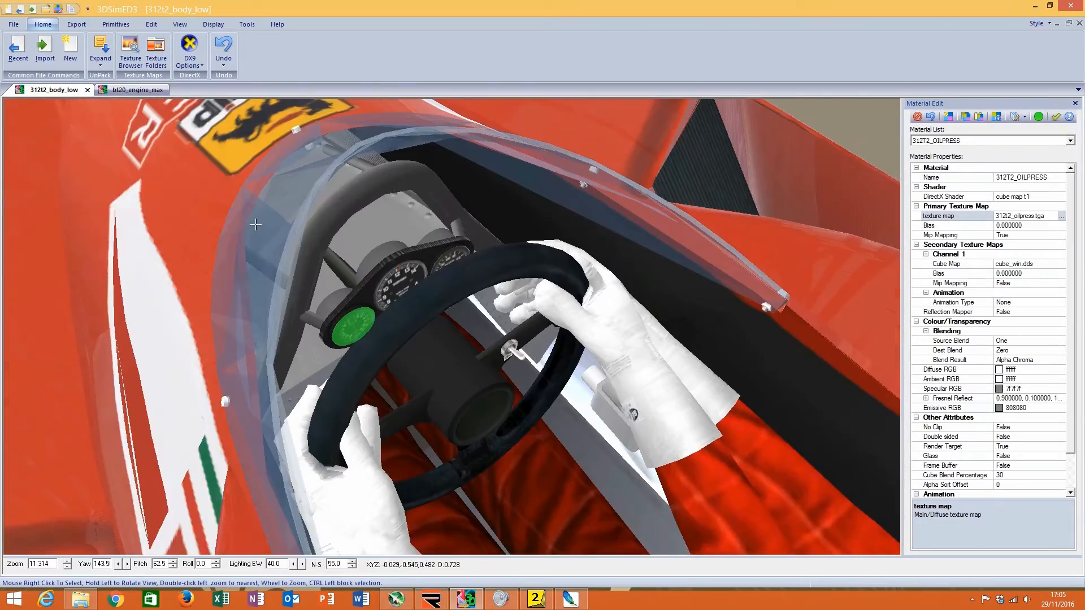
pyautogui.moveTo(431, 271); pyautogui.dragTo(382, 308)
pyautogui.doubleClick(363, 290)
pyautogui.scroll(1, 451, 334)
pyautogui.moveTo(451, 334); pyautogui.dragTo(635, 270)
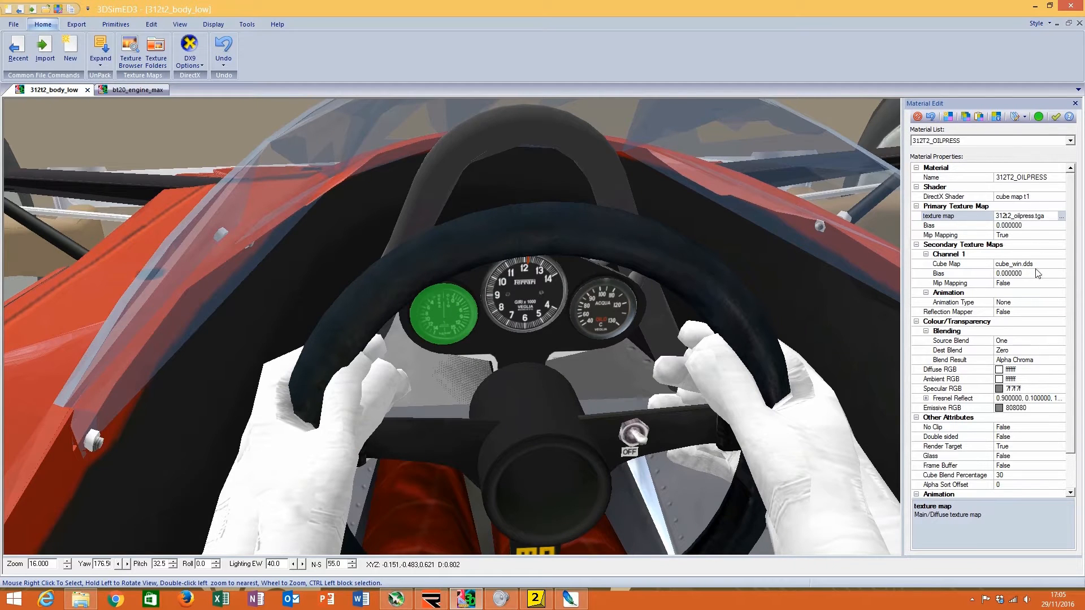
# Step: Preview the cube_win texture used as the 312T2_OILPRESS material's cube map
pyautogui.click(1060, 264)
pyautogui.click(1061, 264)
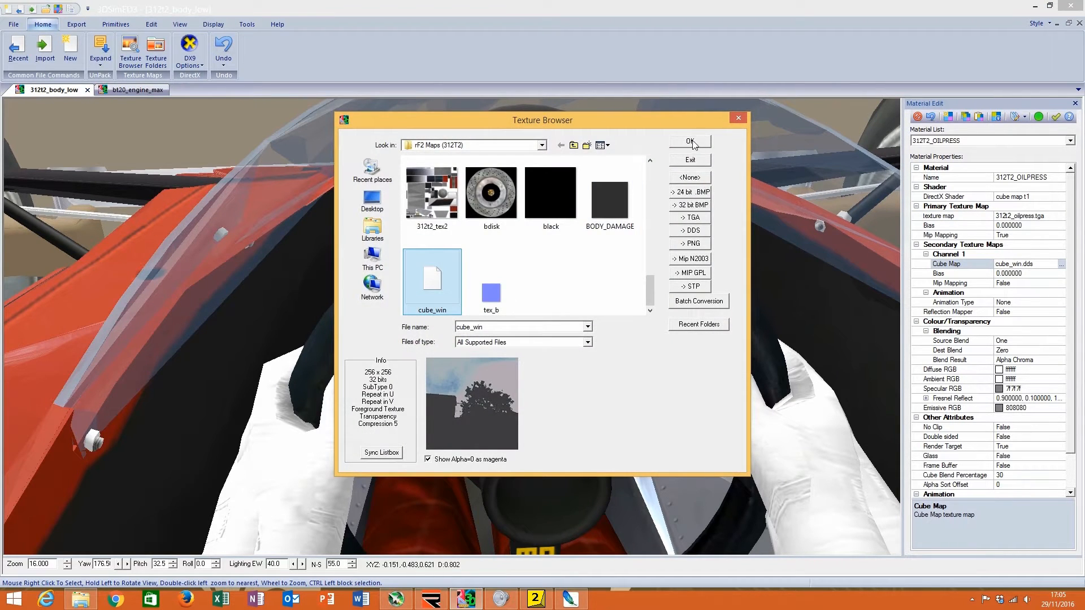
pyautogui.click(691, 142)
# Step: Switch to the Brabham model and examine its cockpit gauges and the materials found there
pyautogui.click(105, 88)
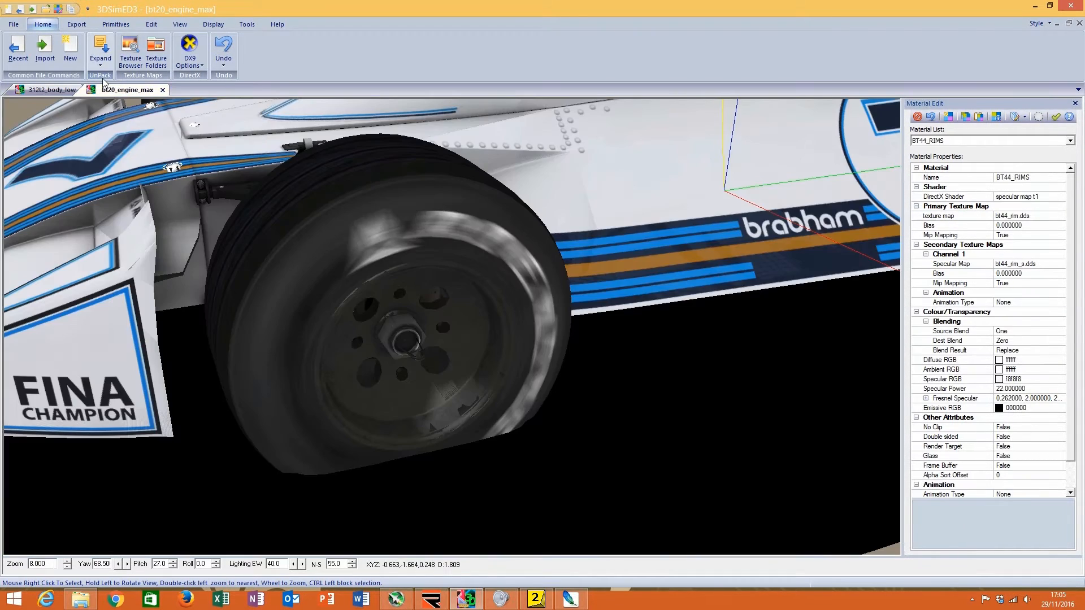
pyautogui.moveTo(532, 162); pyautogui.dragTo(480, 189)
pyautogui.scroll(-5, 483, 192)
pyautogui.moveTo(609, 225); pyautogui.dragTo(558, 232)
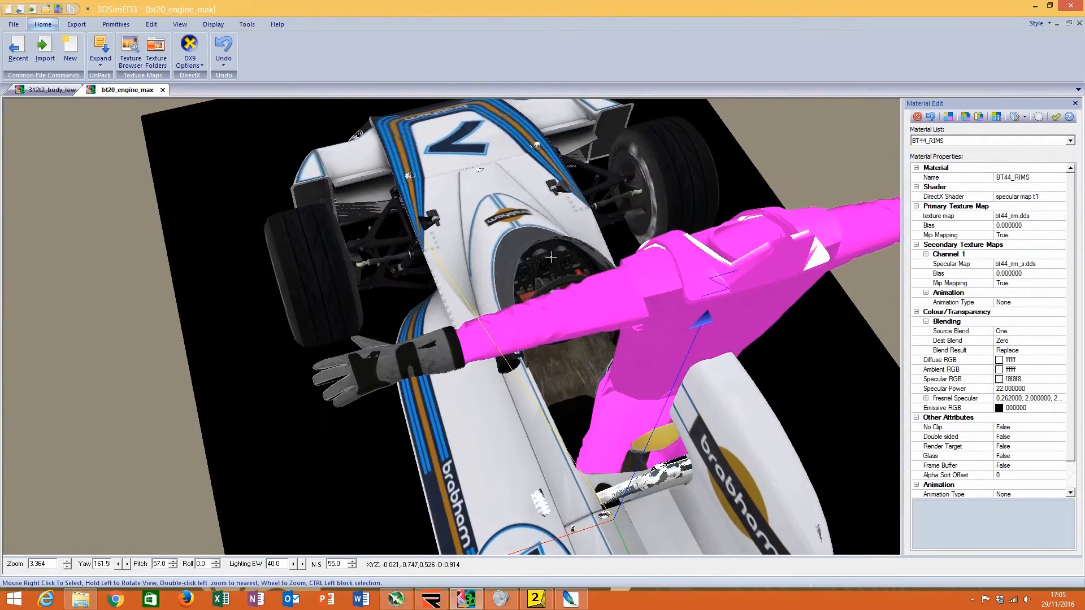
pyautogui.doubleClick(551, 258)
pyautogui.rightClick(441, 355)
pyautogui.moveTo(530, 413)
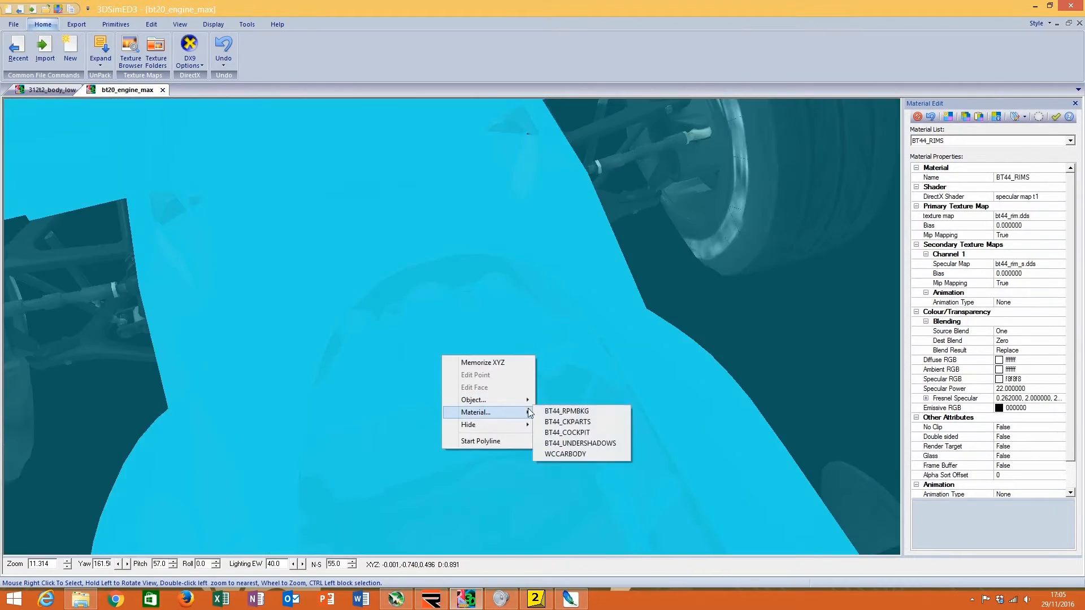
pyautogui.moveTo(516, 350); pyautogui.dragTo(517, 334)
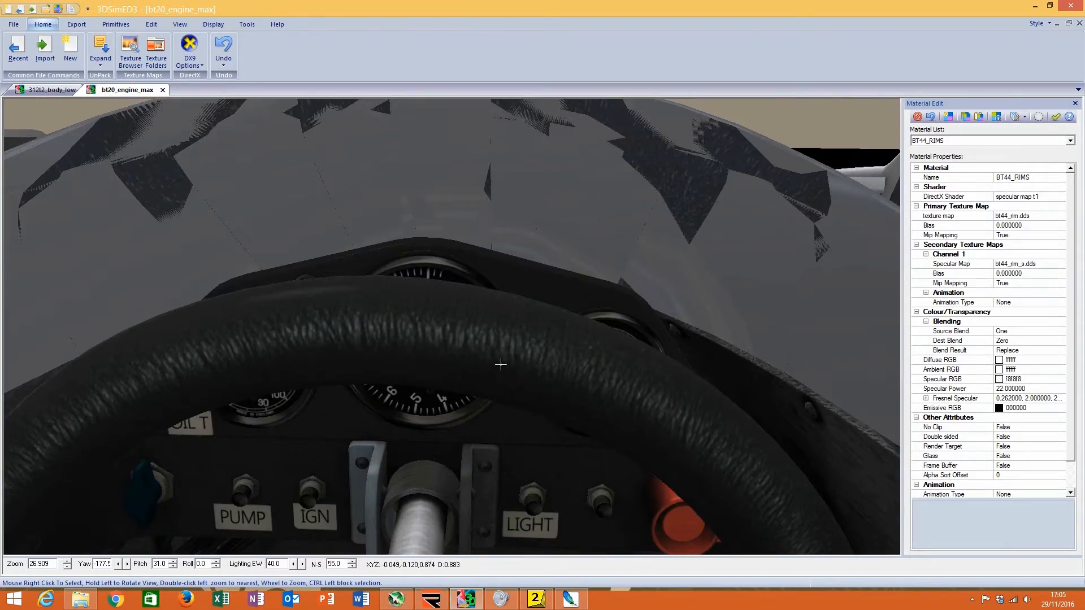
pyautogui.scroll(2, 509, 395)
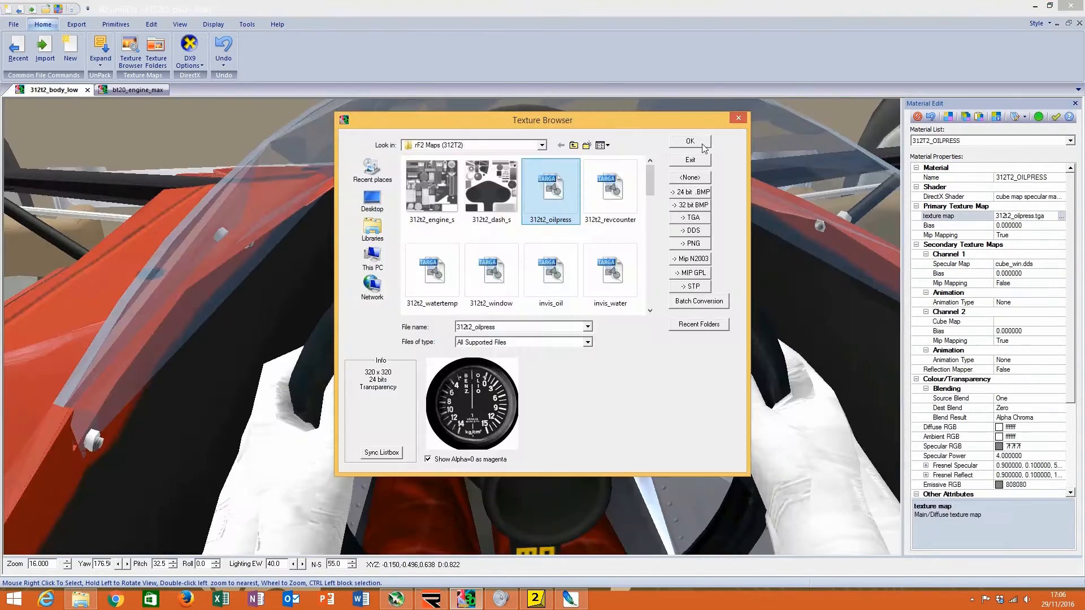
# Step: Confirm 312t2_oilpress as the 312T2_OILPRESS material's primary texture map and inspect the gauge up close
pyautogui.click(690, 141)
pyautogui.scroll(5, 488, 336)
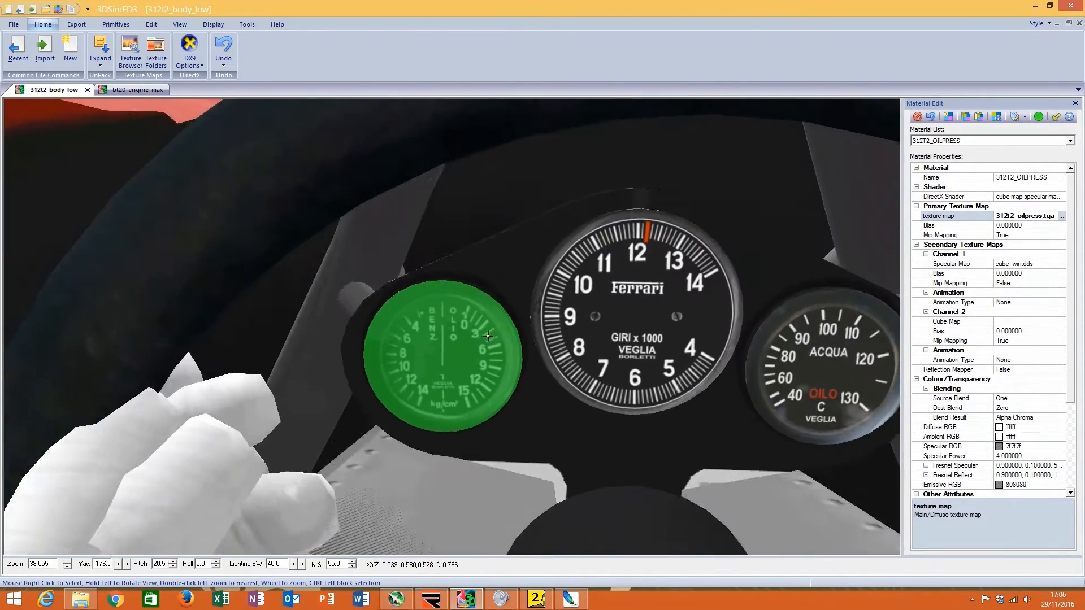
pyautogui.moveTo(488, 335); pyautogui.dragTo(510, 330)
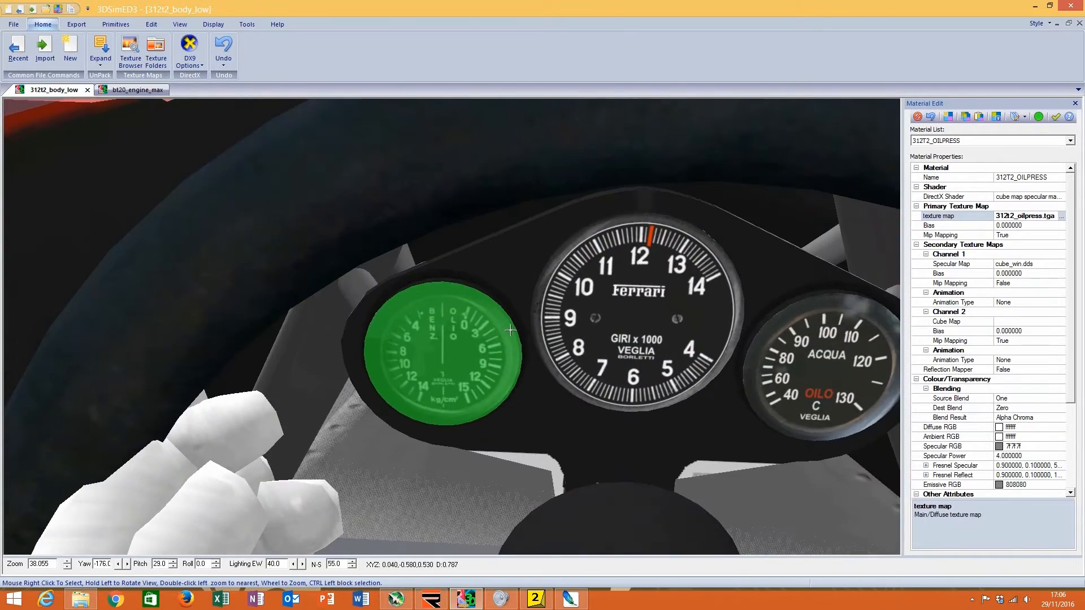
pyautogui.scroll(-5, 510, 330)
# Step: Pull up the INVIS_WATER material from the highlighted dash gauge and check its settings
pyautogui.rightClick(432, 359)
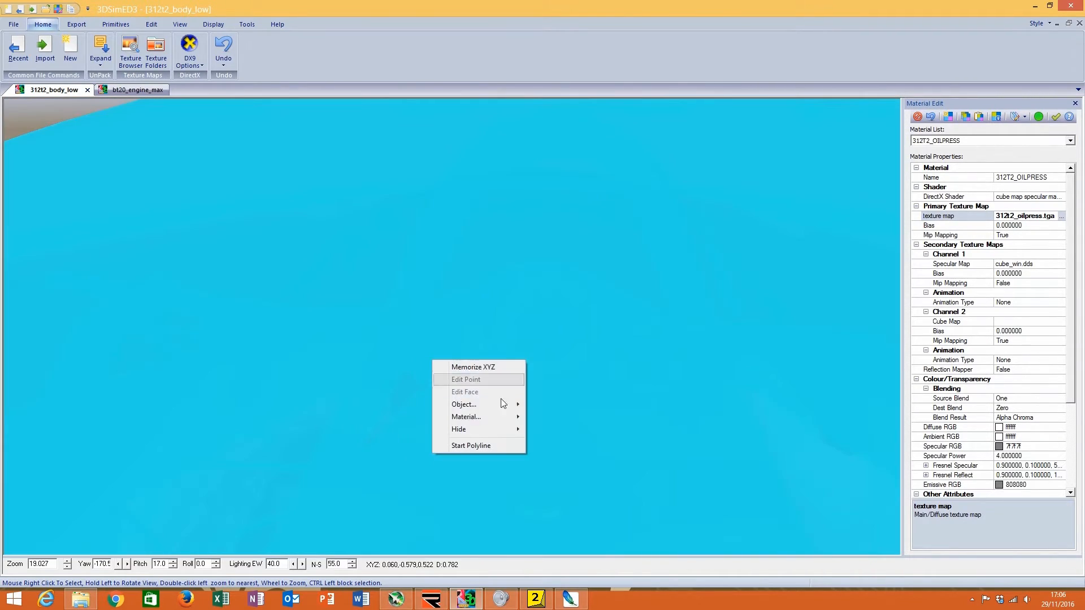
pyautogui.moveTo(480, 416)
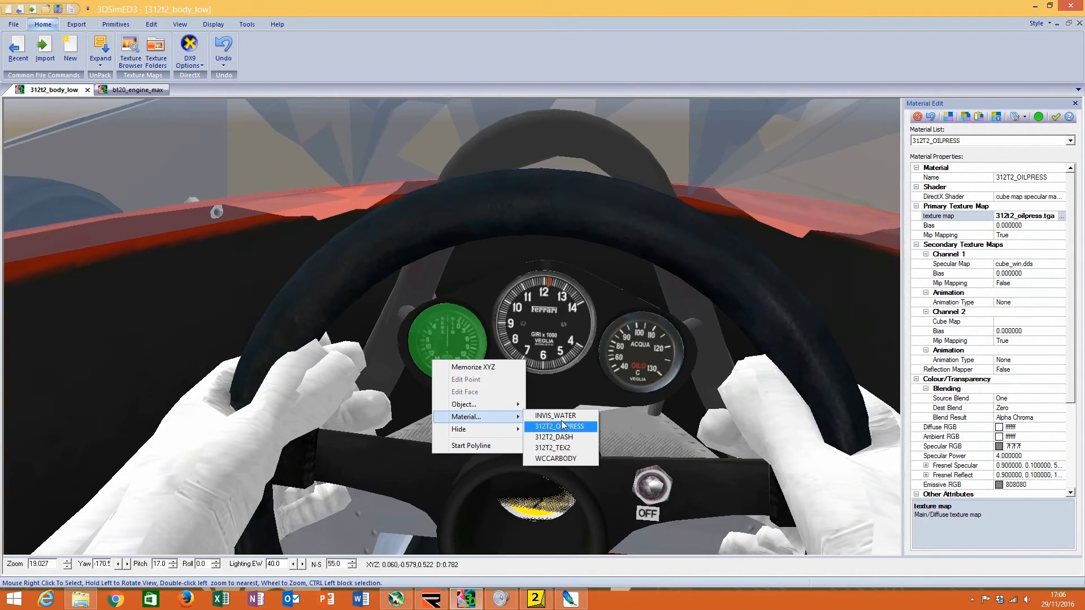
pyautogui.click(559, 418)
pyautogui.moveTo(622, 365); pyautogui.dragTo(629, 357)
pyautogui.doubleClick(262, 344)
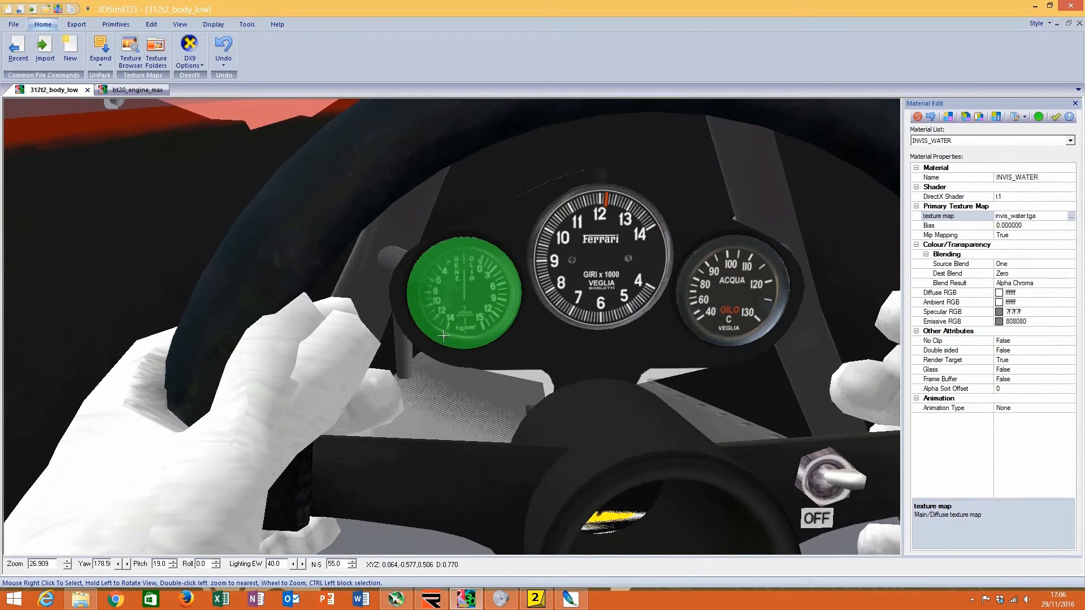
# Step: Pick the 312T2_OILPRESS material from the gauge and set its DirectX shader to t1
pyautogui.rightClick(497, 311)
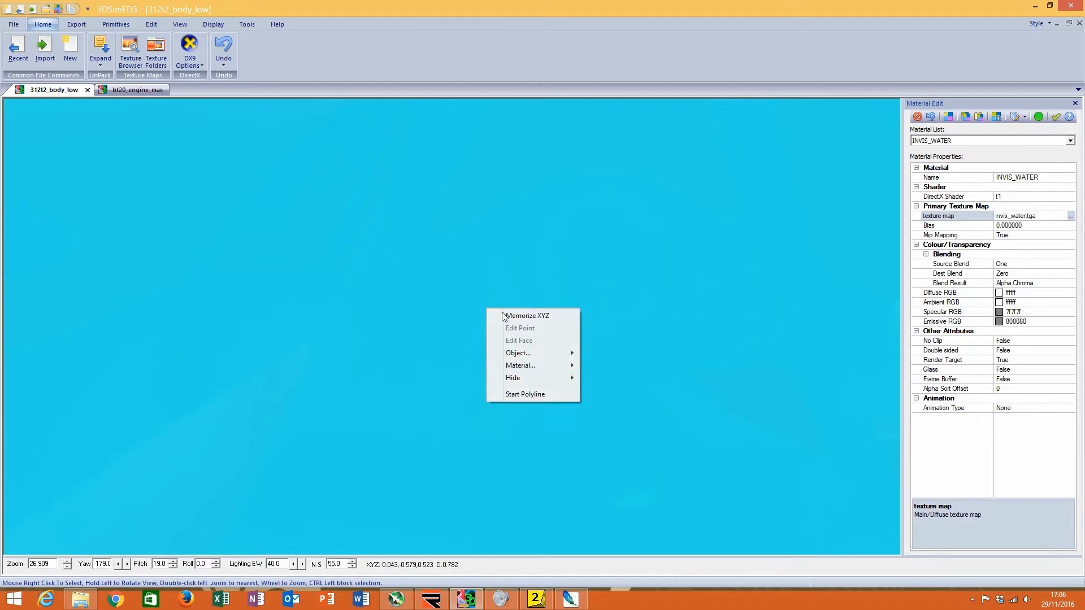
pyautogui.moveTo(522, 363)
pyautogui.click(610, 375)
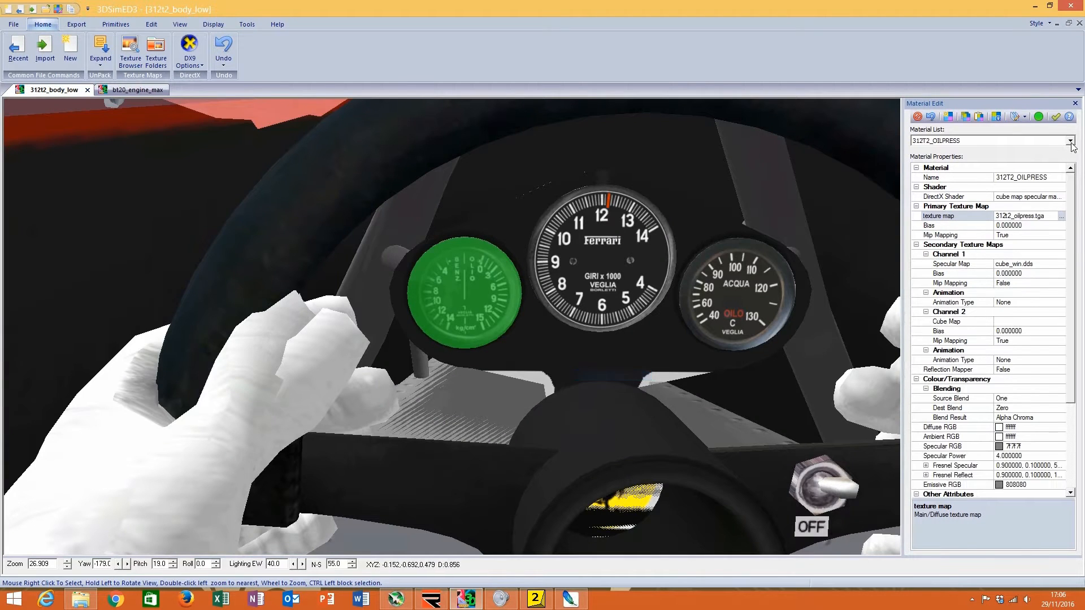
pyautogui.click(1063, 197)
pyautogui.scroll(-4, 521, 277)
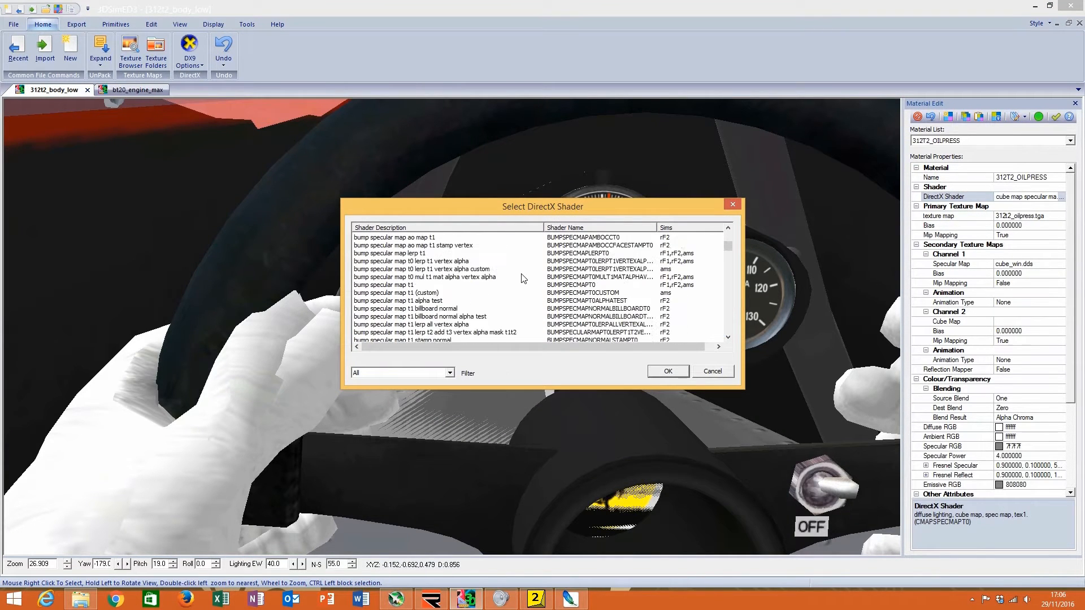
pyautogui.scroll(-10, 514, 287)
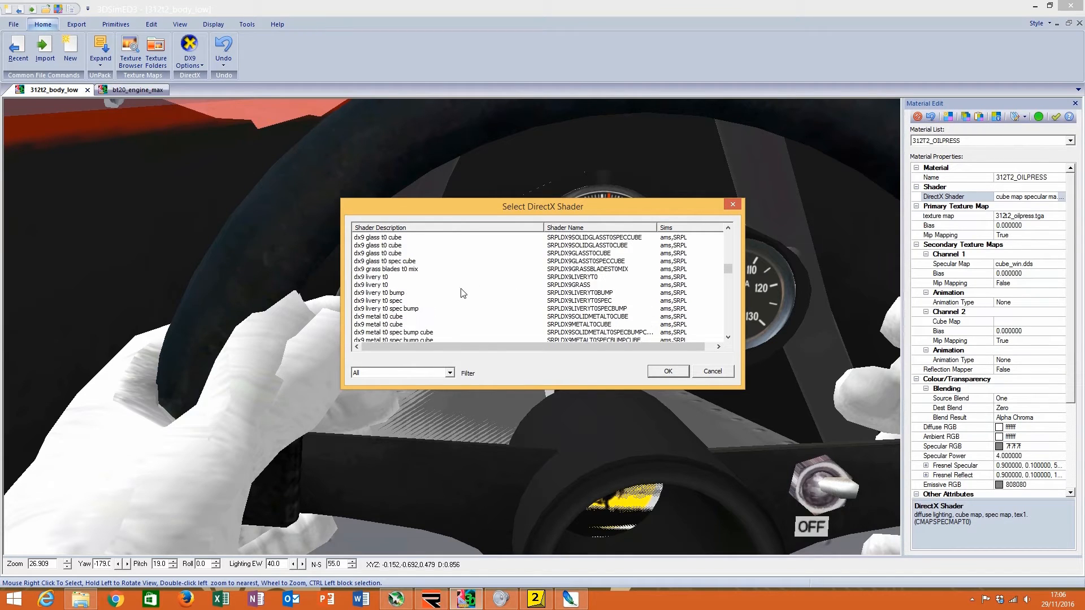
pyautogui.scroll(-15, 447, 294)
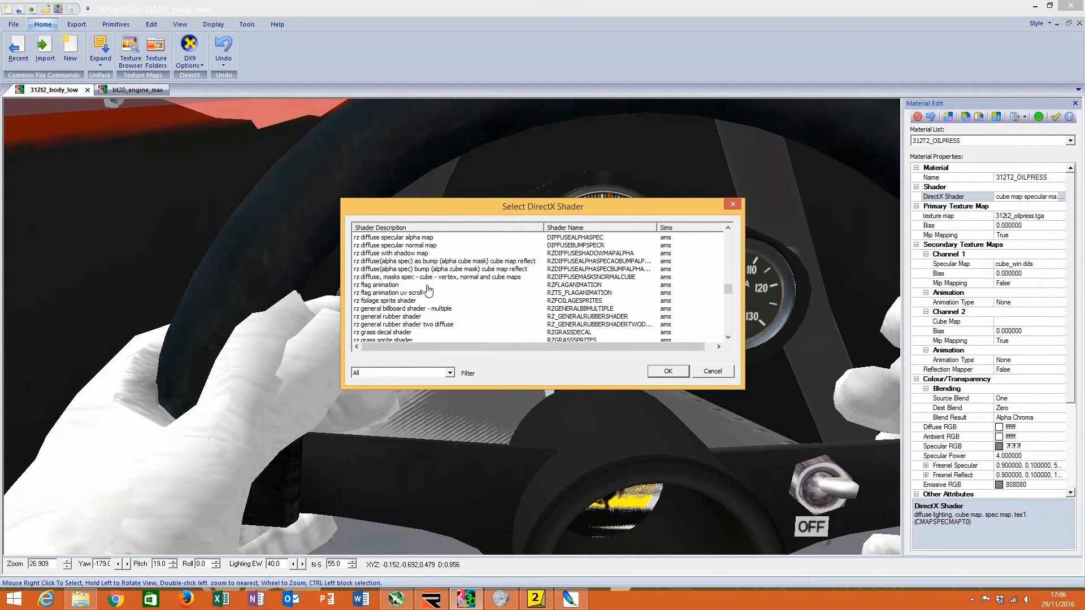
pyautogui.scroll(-12, 409, 288)
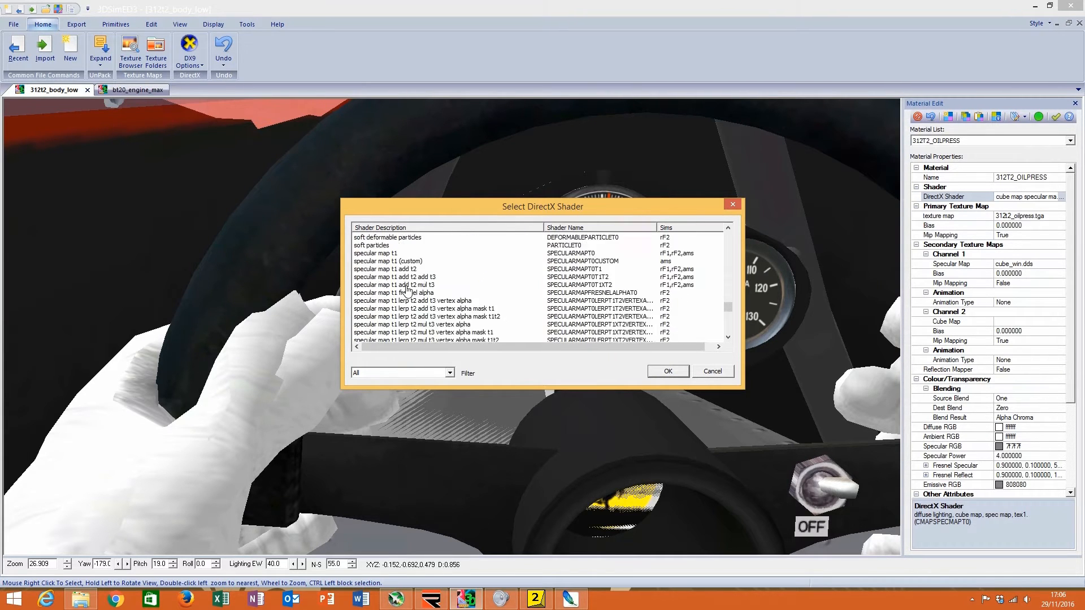
pyautogui.scroll(-3, 405, 289)
pyautogui.click(377, 334)
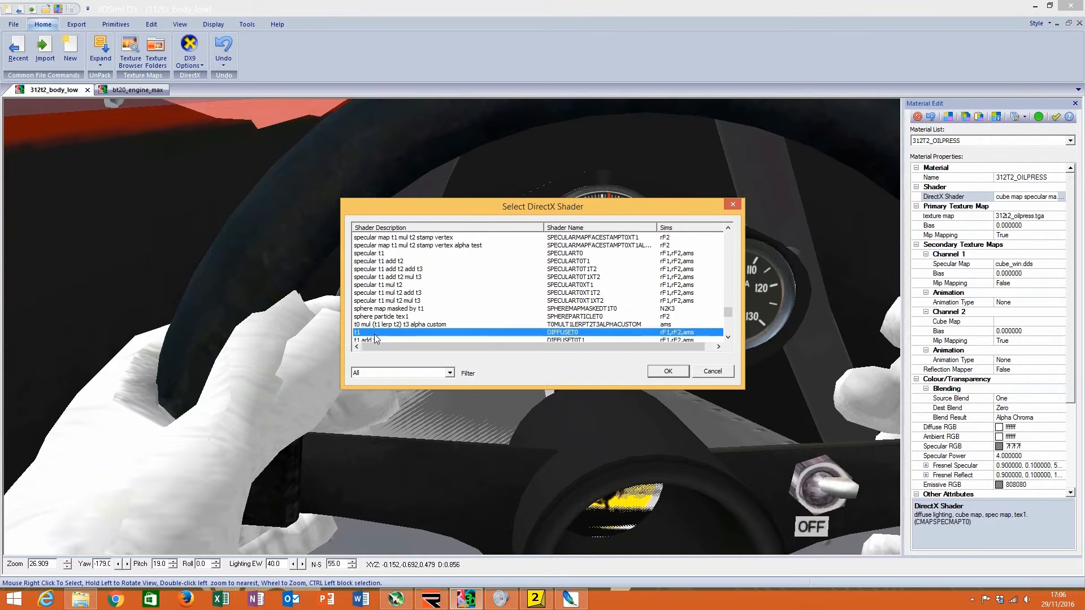
pyautogui.click(668, 370)
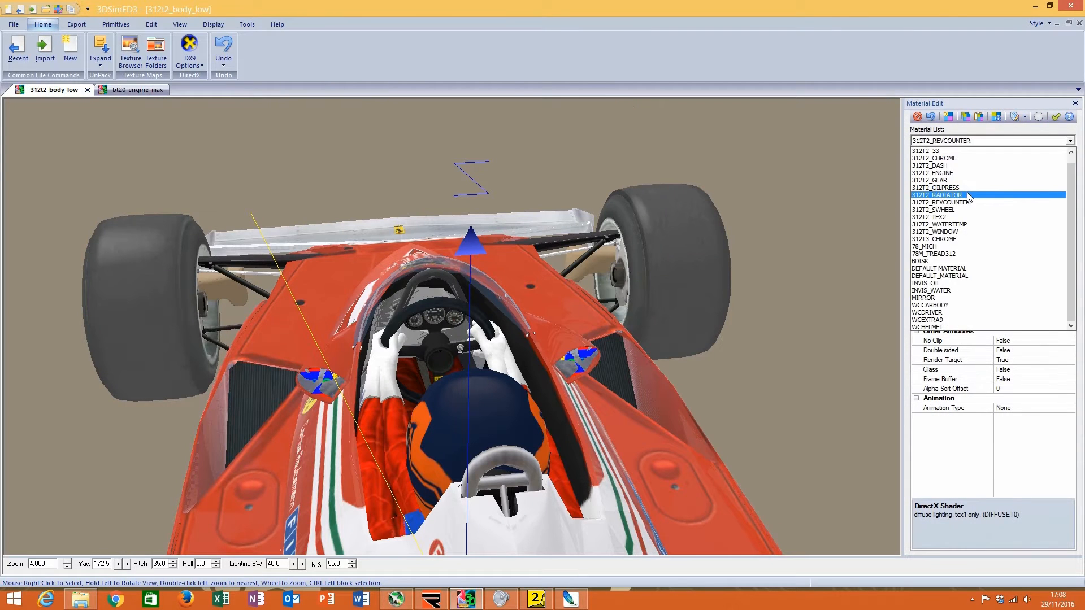
# Step: Select the 312T2_RADIATOR material, check the side radiator that uses it, and set its DirectX shader to specular map t1
pyautogui.click(970, 195)
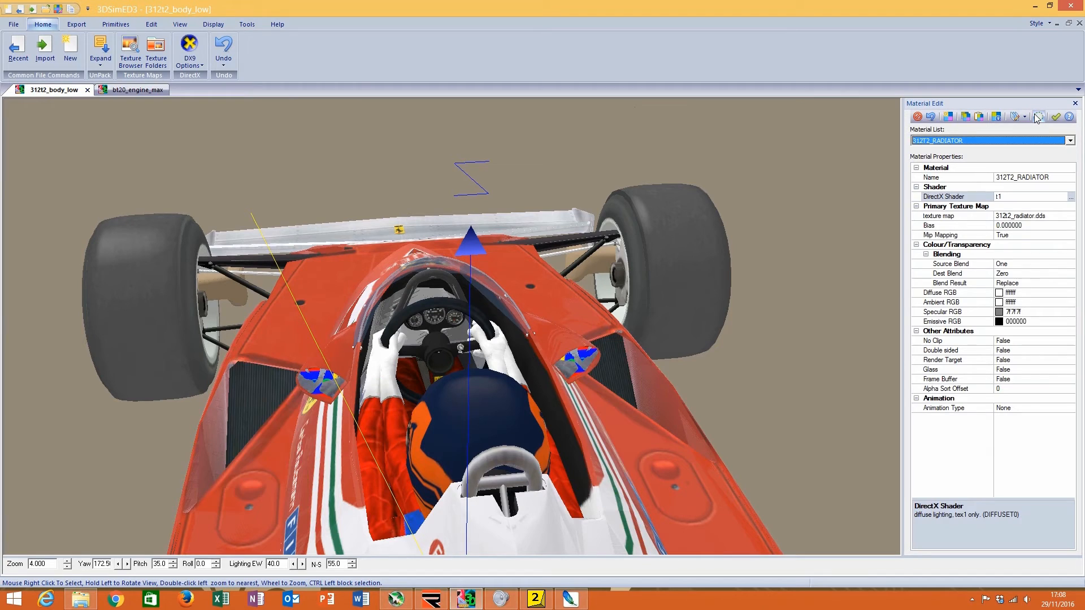
pyautogui.doubleClick(642, 360)
pyautogui.scroll(5, 642, 360)
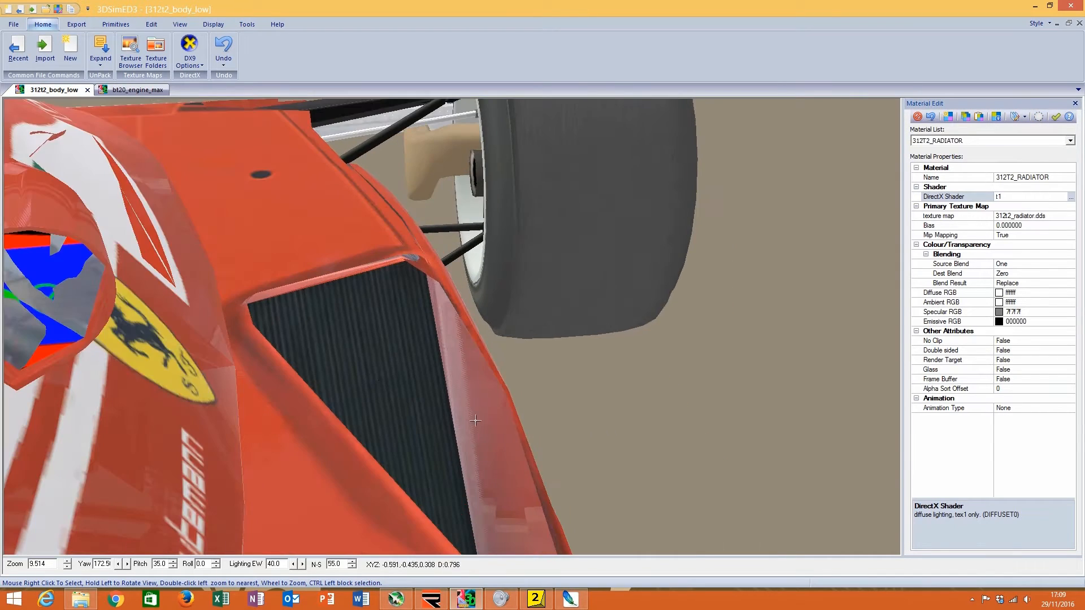
pyautogui.doubleClick(380, 378)
pyautogui.moveTo(381, 378); pyautogui.dragTo(365, 377)
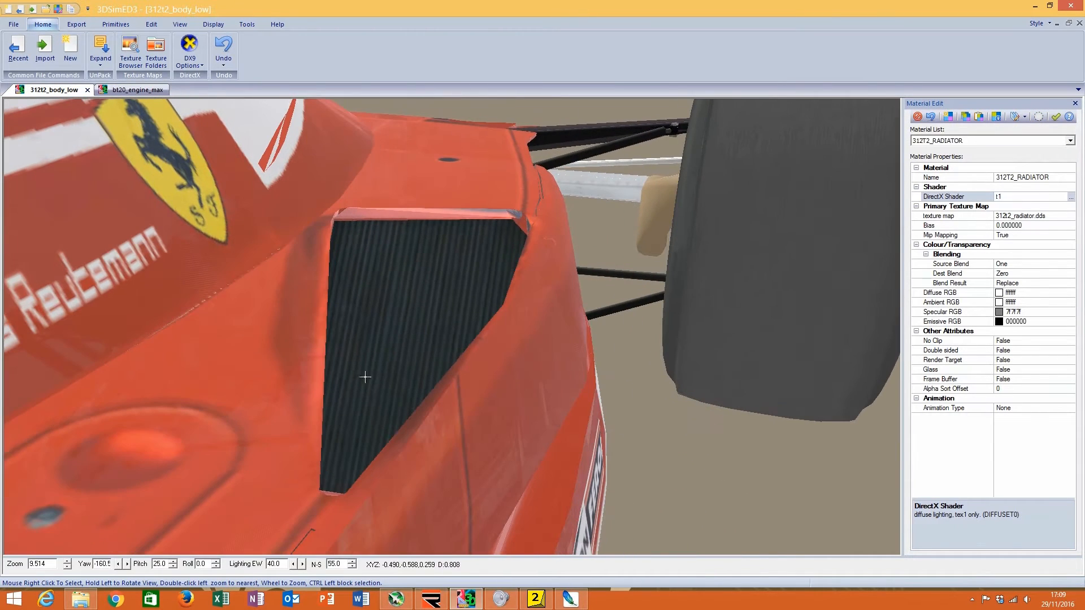
pyautogui.click(1070, 197)
pyautogui.scroll(6, 429, 260)
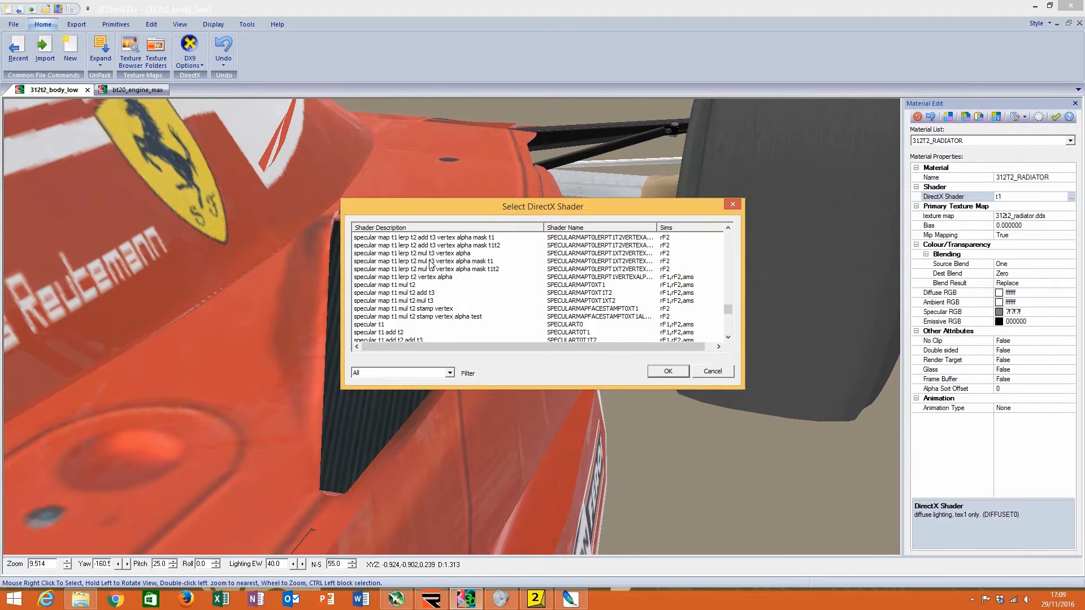
pyautogui.click(417, 262)
pyautogui.click(412, 254)
pyautogui.click(667, 371)
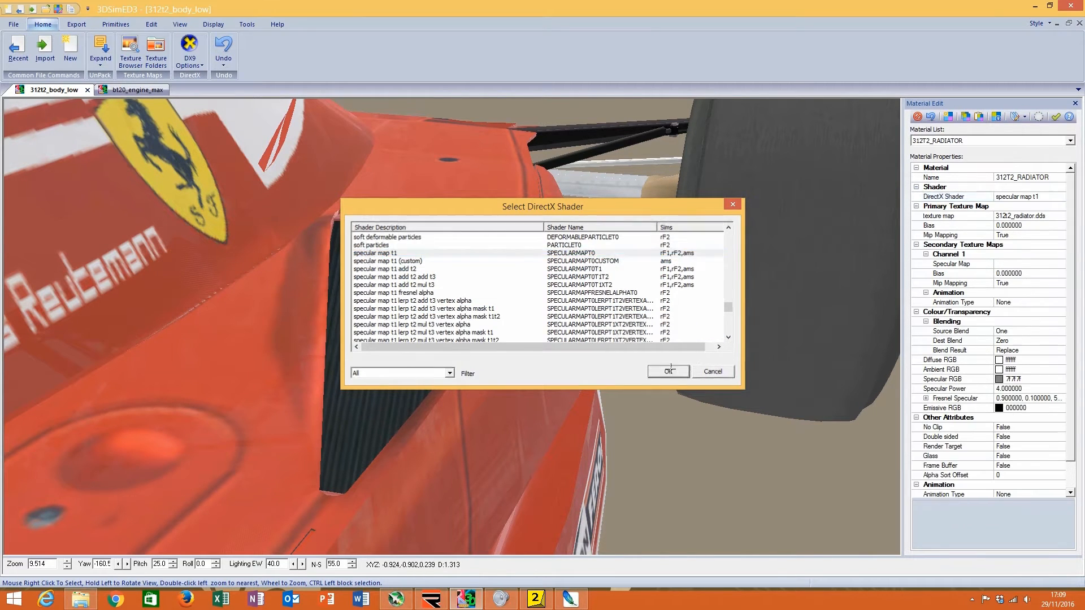
# Step: Open the material's 312t2_radiator texture in Photoshop without displaying its mip maps
pyautogui.click(1062, 216)
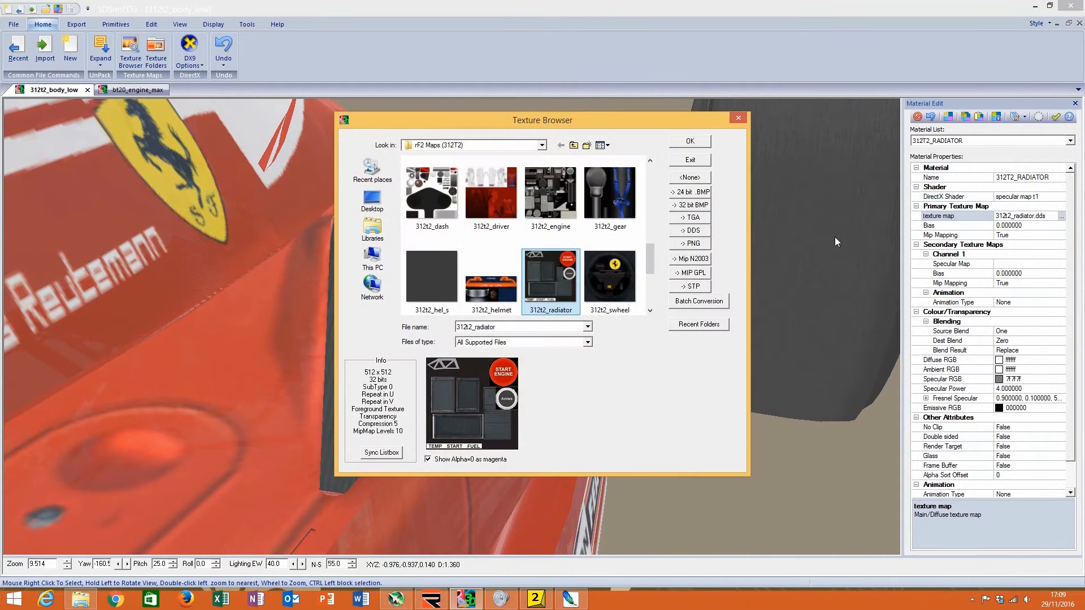
pyautogui.rightClick(568, 270)
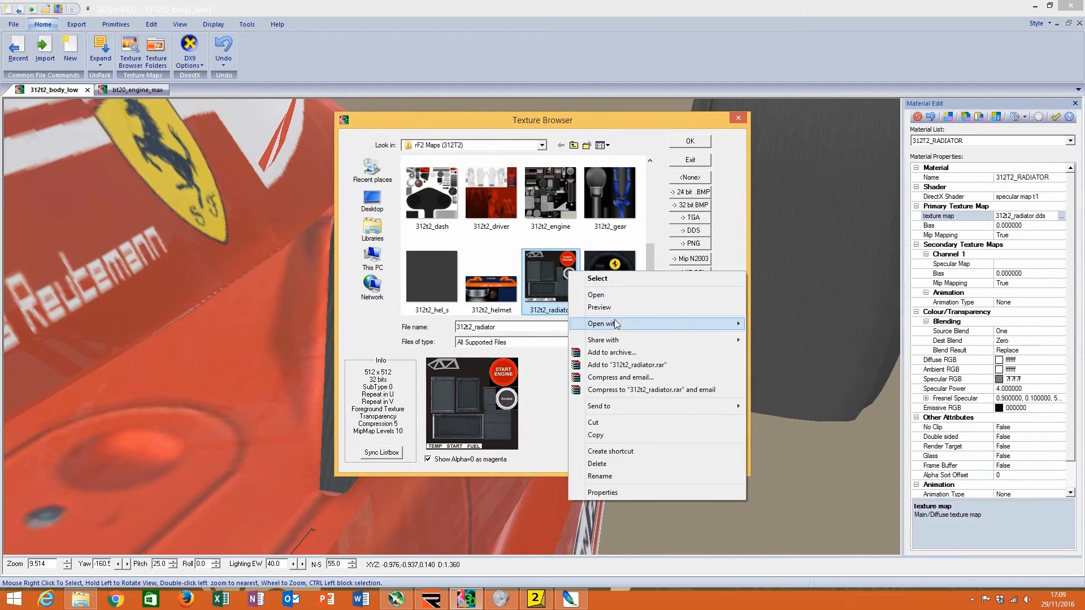
pyautogui.moveTo(618, 322)
pyautogui.click(785, 322)
pyautogui.click(623, 339)
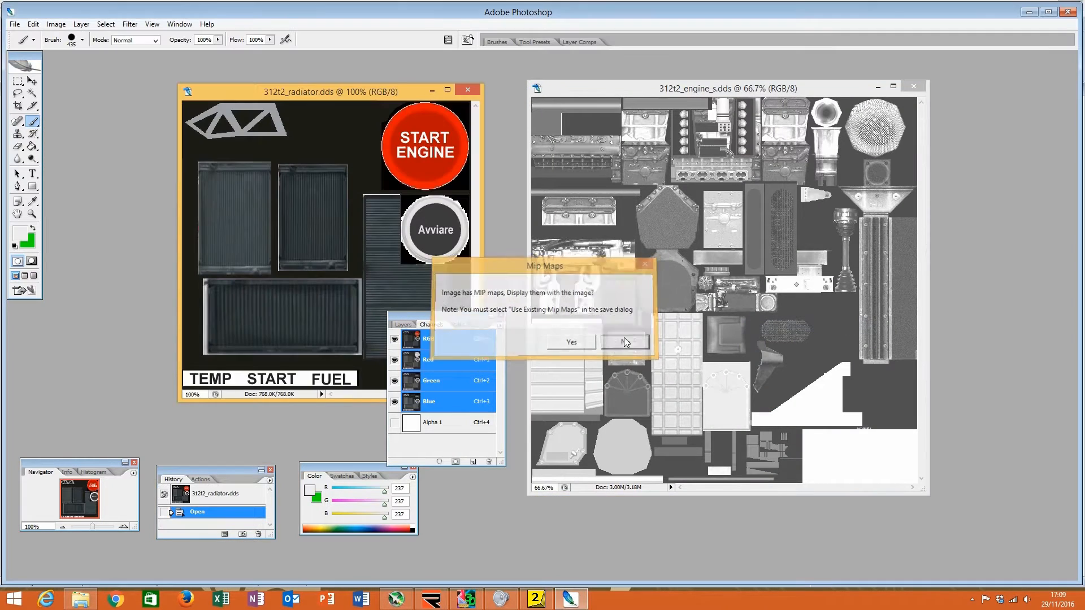
# Step: Fully desaturate the 312t2_radiator.dds image with Hue/Saturation
pyautogui.click(62, 26)
pyautogui.moveTo(113, 51)
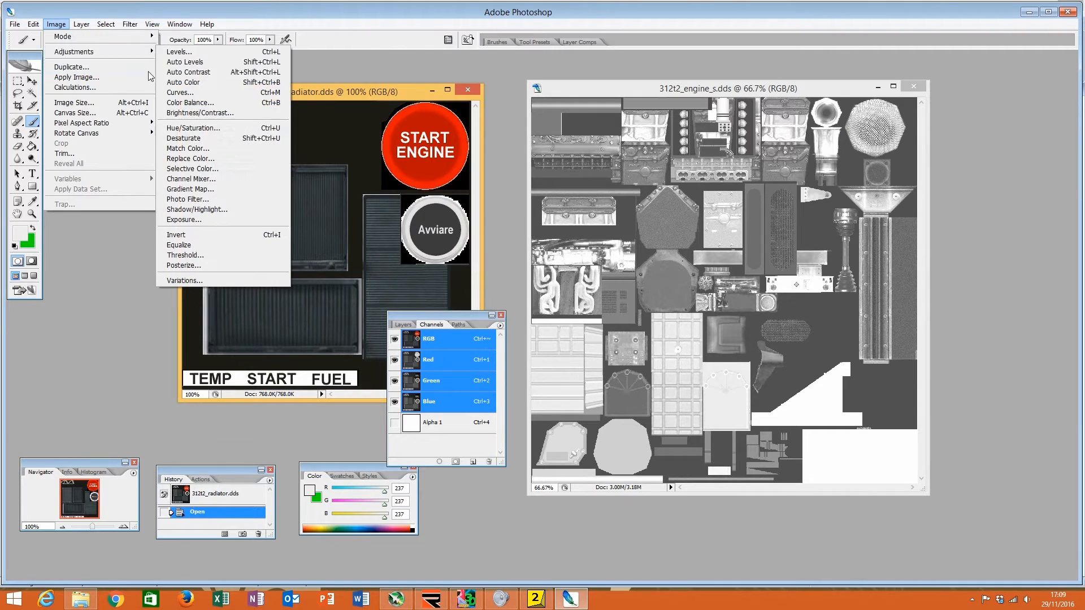
pyautogui.click(218, 129)
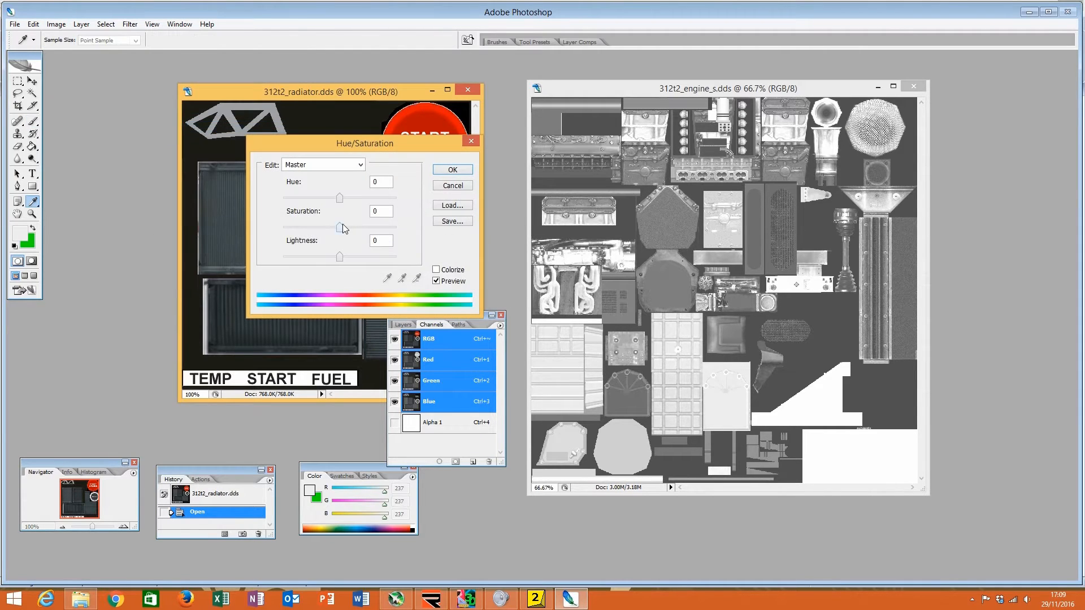
pyautogui.moveTo(343, 223); pyautogui.dragTo(261, 237)
pyautogui.click(446, 170)
# Step: Raise the 312t2_radiator.dds image's brightness to +100 with Brightness/Contrast
pyautogui.click(56, 23)
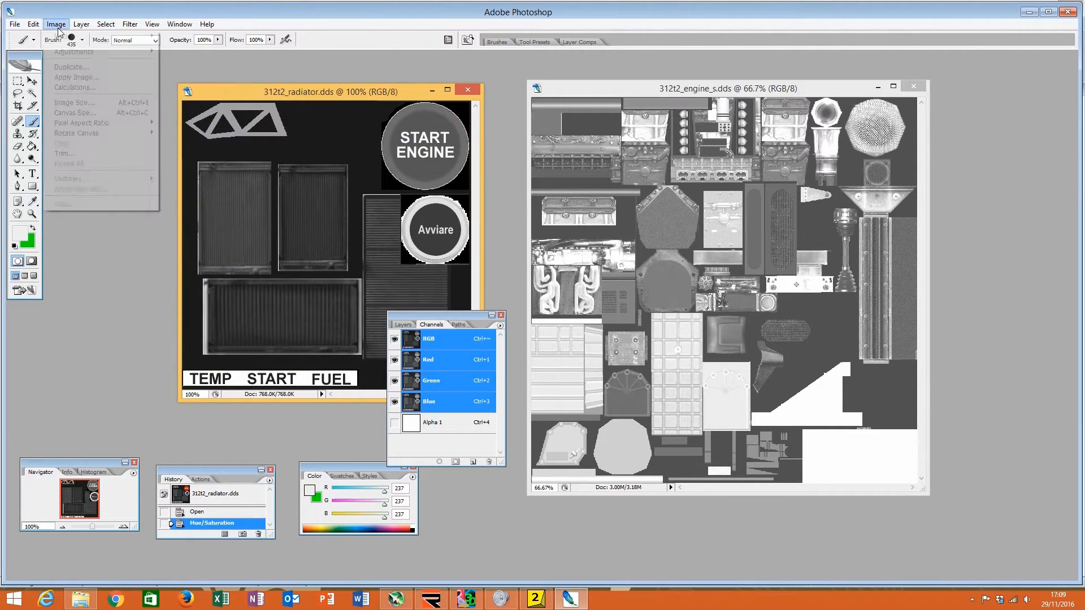
pyautogui.moveTo(102, 51)
pyautogui.click(249, 112)
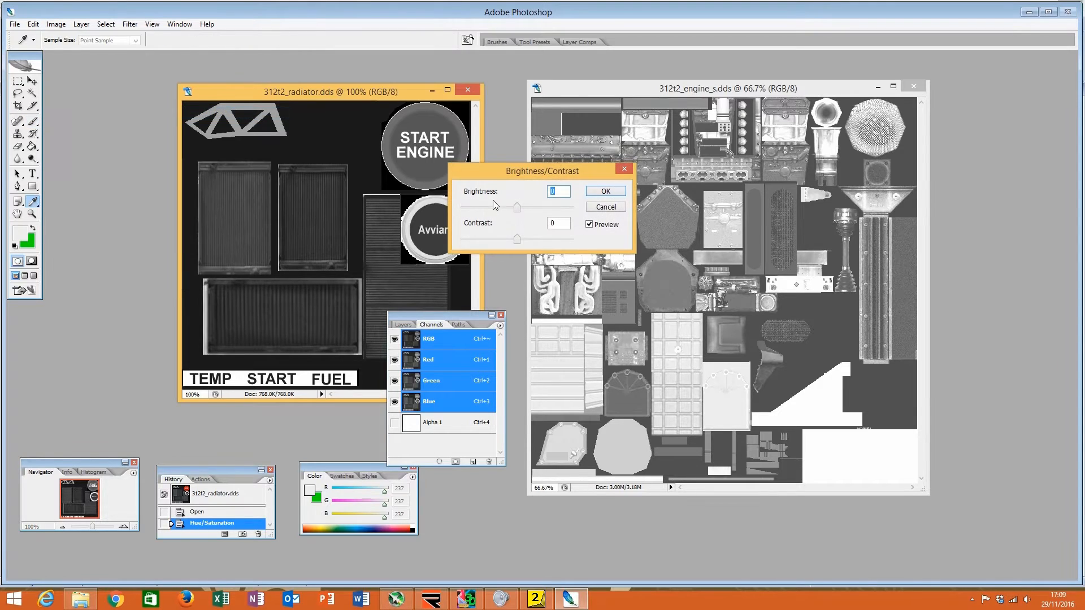
pyautogui.moveTo(517, 209); pyautogui.dragTo(589, 219)
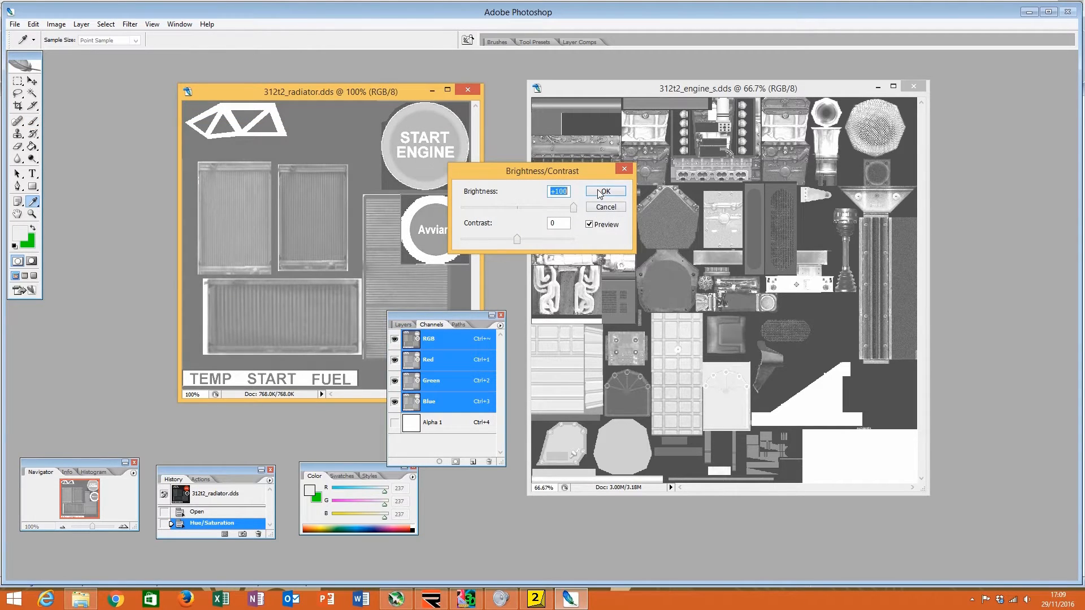
pyautogui.click(604, 192)
pyautogui.press('b')
# Step: Save the brightened image as 312t2_radiator_s in DDS format and close both open images
pyautogui.click(15, 25)
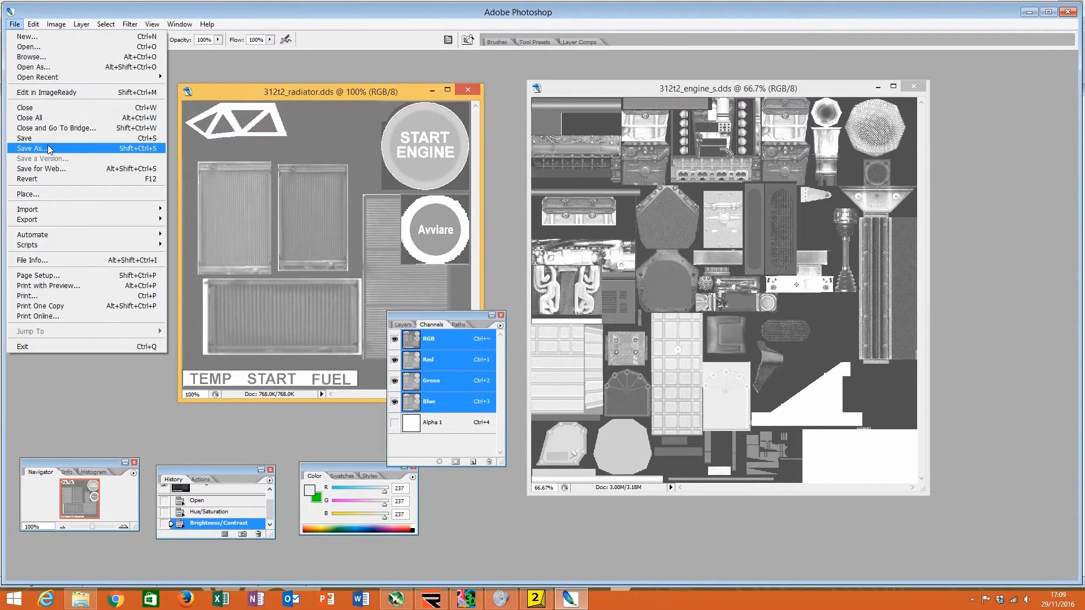
pyautogui.click(28, 145)
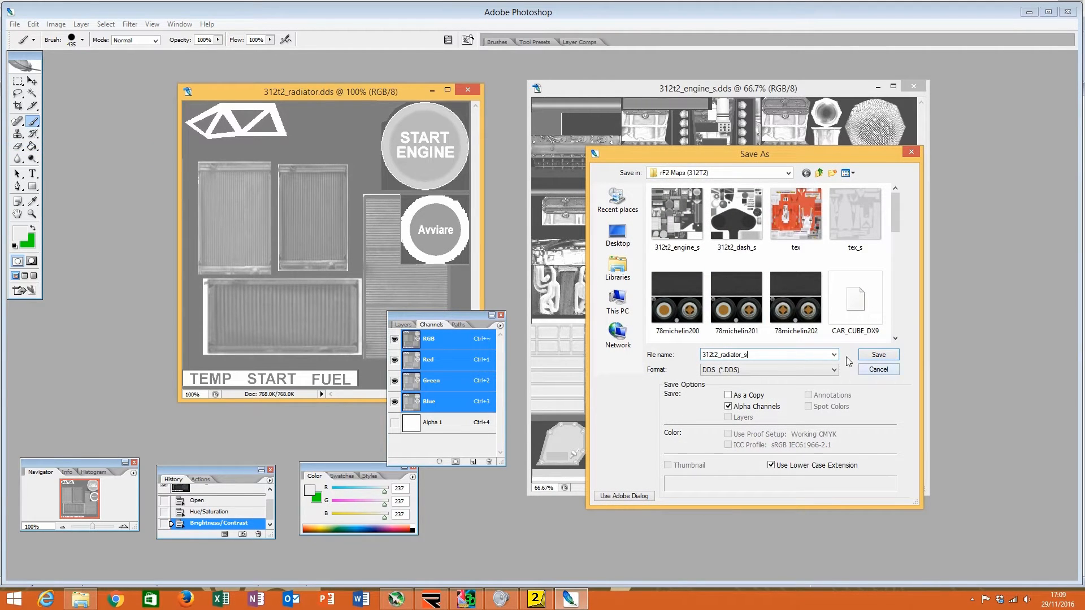
pyautogui.click(864, 357)
pyautogui.click(477, 198)
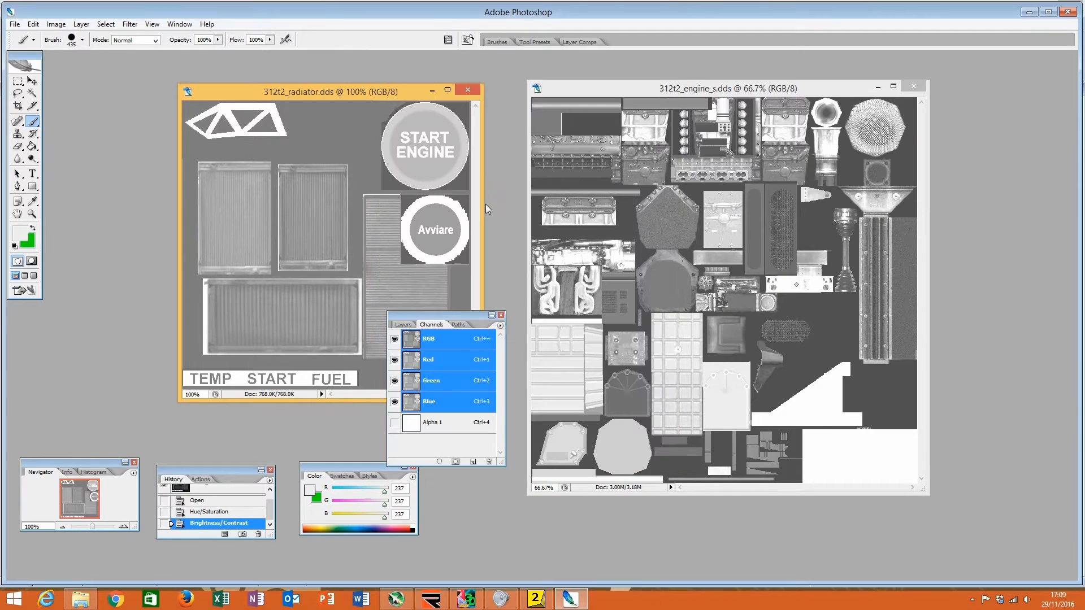
pyautogui.click(470, 88)
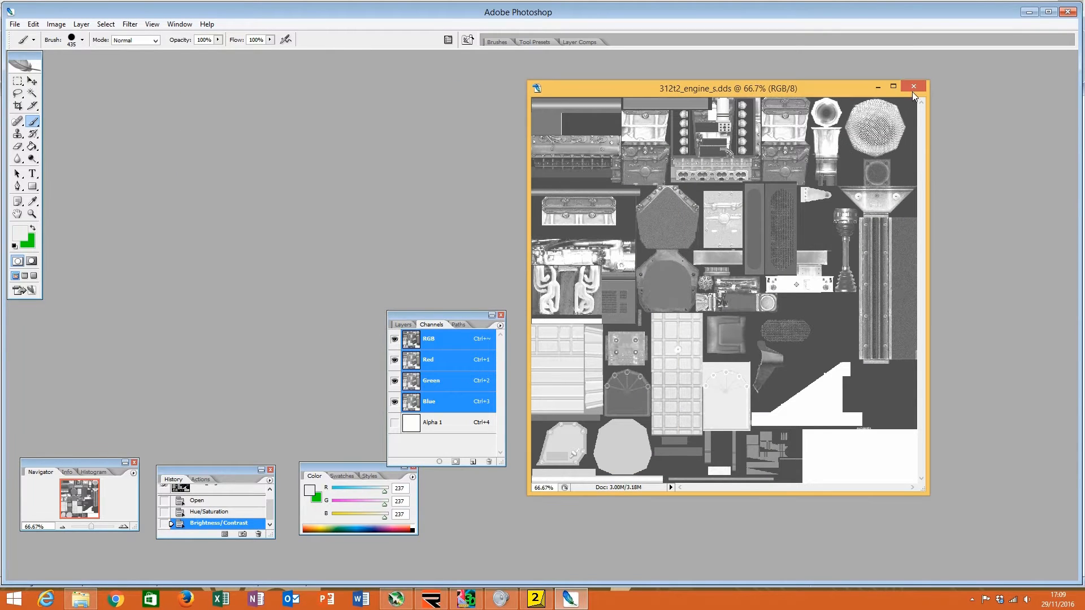
pyautogui.click(912, 88)
# Step: Back in 3DSimED, assign the 312t2_radiator_s texture as the 312T2_RADIATOR material's specular map
pyautogui.click(471, 597)
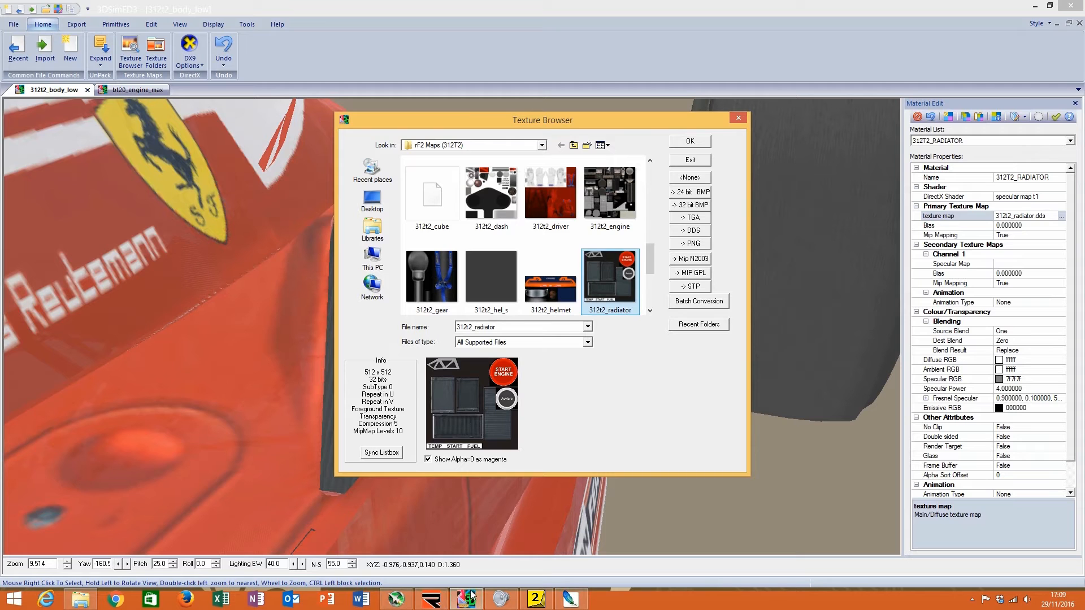
pyautogui.click(738, 118)
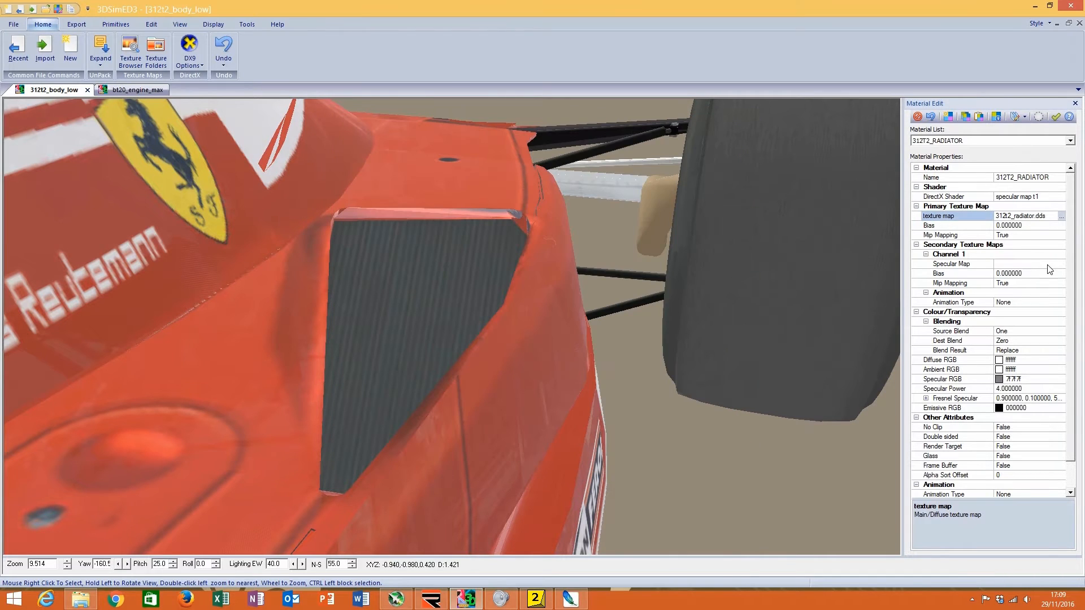
pyautogui.click(1058, 264)
pyautogui.click(1059, 264)
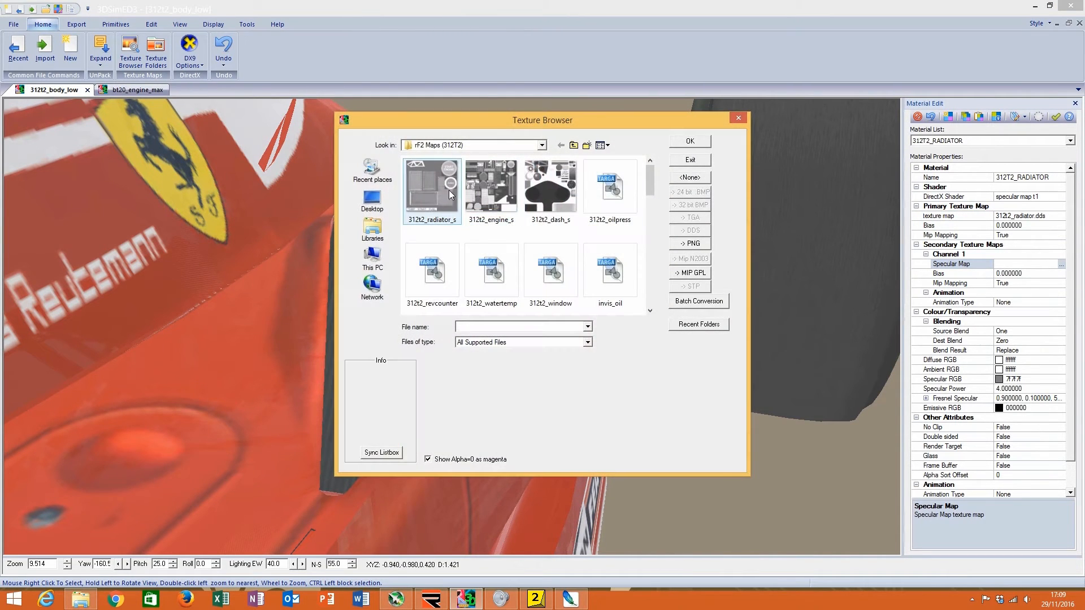
pyautogui.click(450, 195)
pyautogui.click(688, 143)
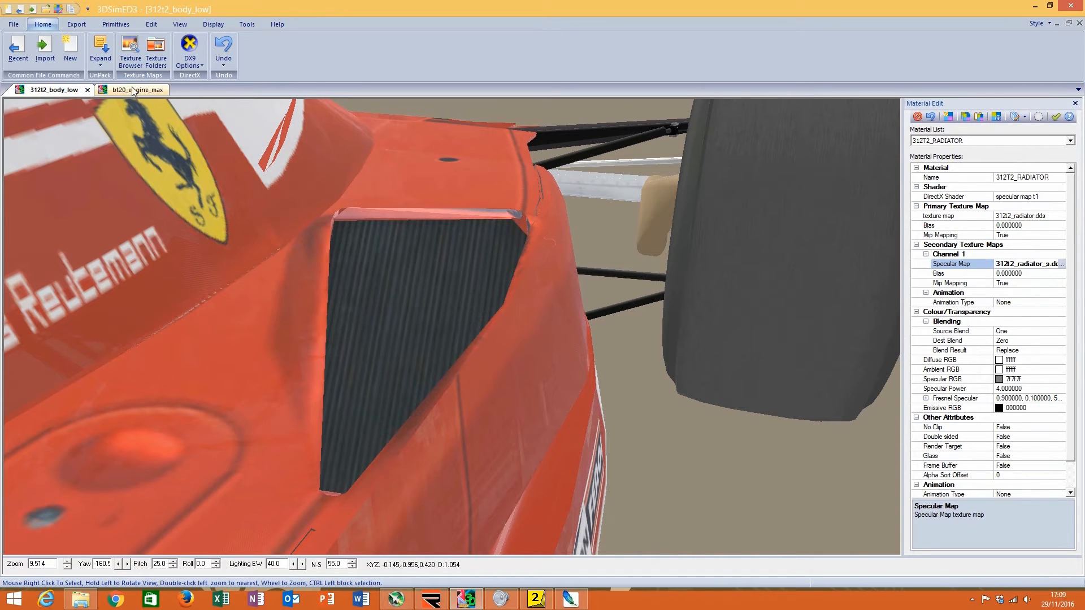
# Step: Set the radiator material's Specular RGB to f3f3f3 and its Specular Power to 90
pyautogui.click(1011, 379)
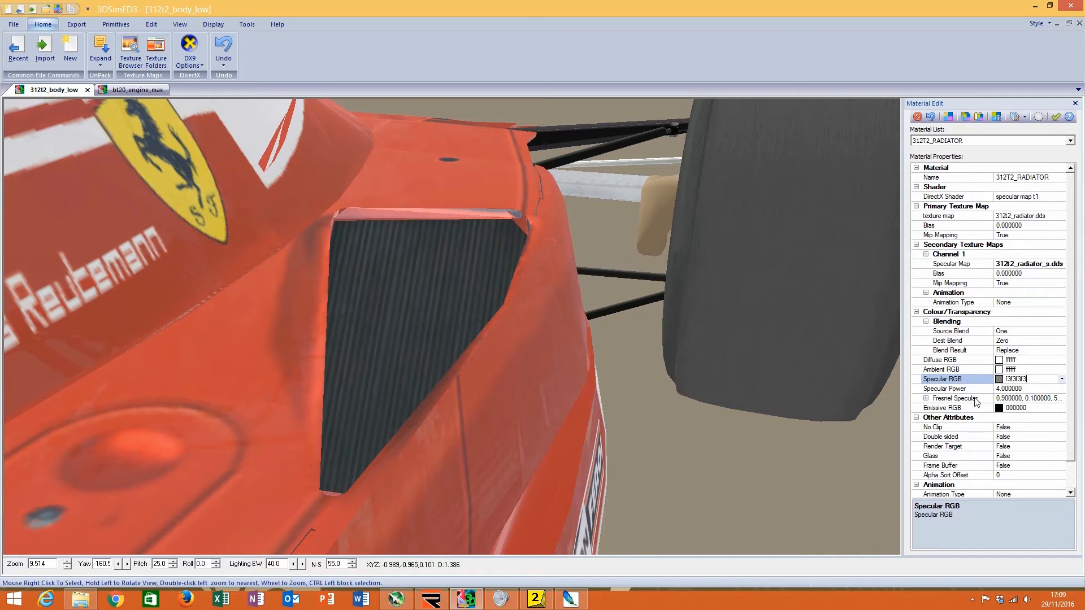
pyautogui.click(1034, 390)
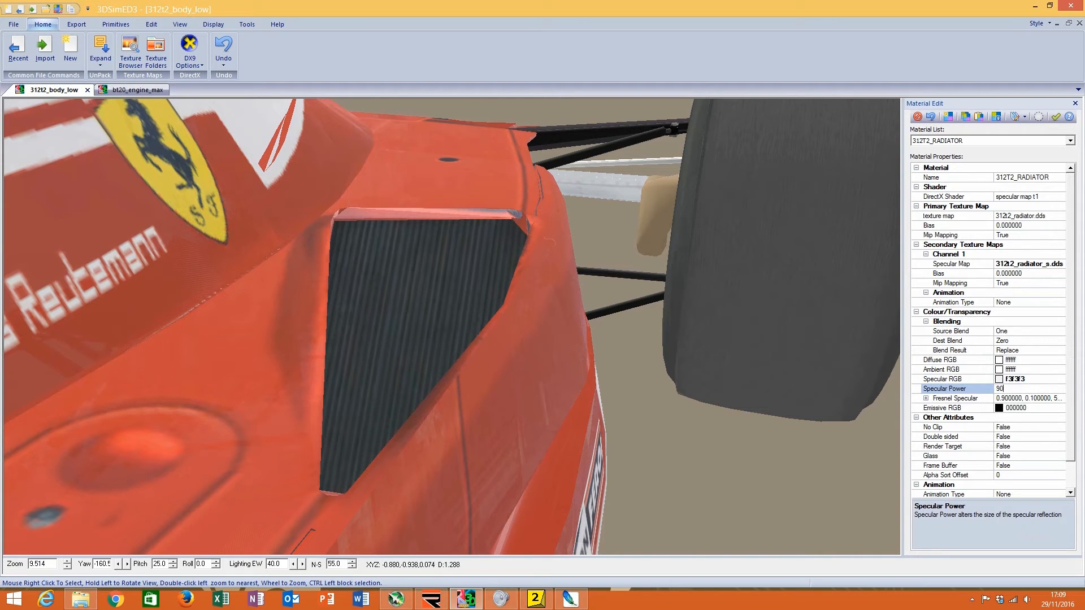
# Step: In the bt20_engine_max model, pick the BT44_CKPARTS material from the cockpit and copy its Fresnel Specular values
pyautogui.click(130, 90)
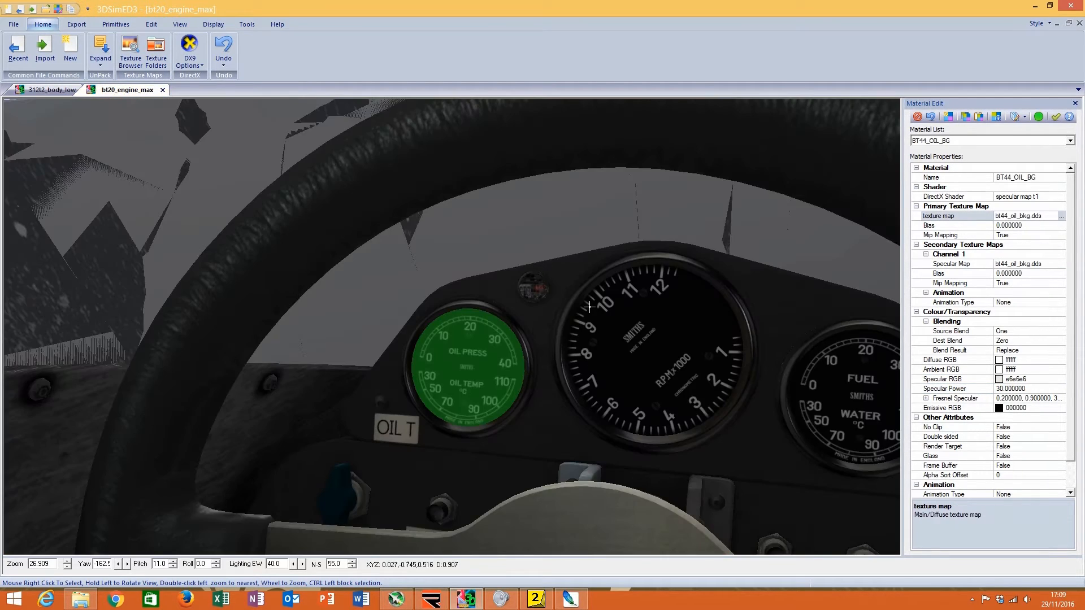
pyautogui.scroll(-5, 513, 336)
pyautogui.moveTo(514, 336); pyautogui.dragTo(472, 414)
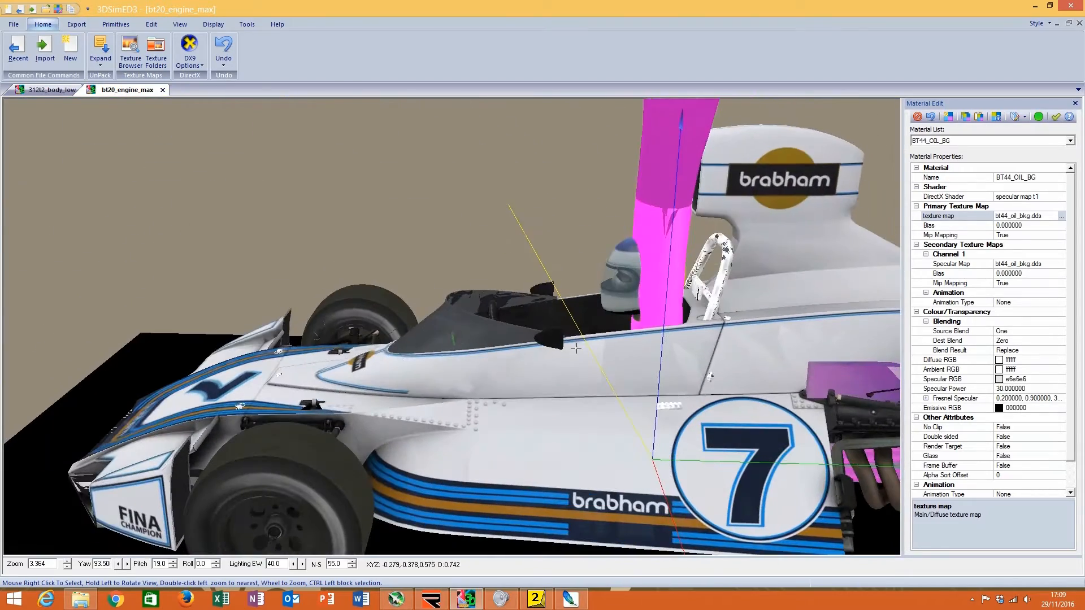
pyautogui.moveTo(516, 365); pyautogui.dragTo(467, 337)
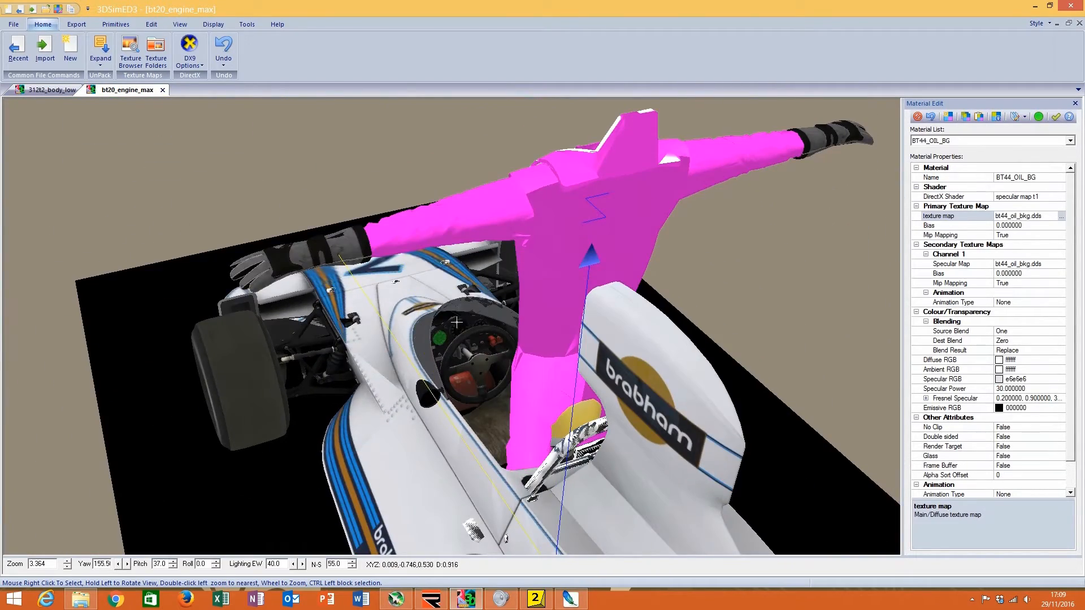
pyautogui.rightClick(464, 346)
pyautogui.moveTo(508, 400)
pyautogui.click(596, 411)
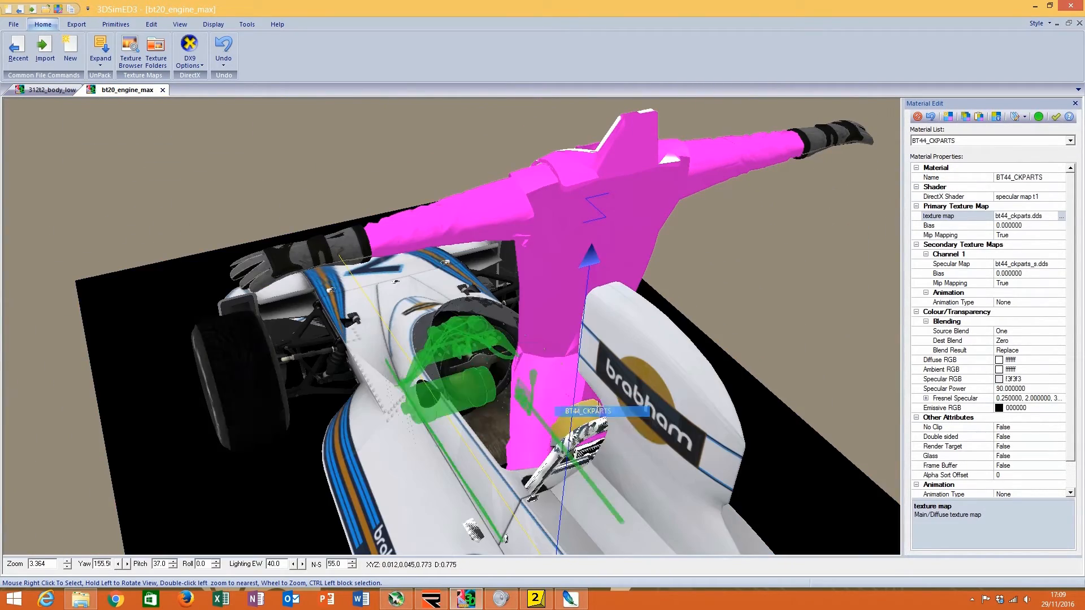
pyautogui.click(1038, 403)
pyautogui.rightClick(1038, 403)
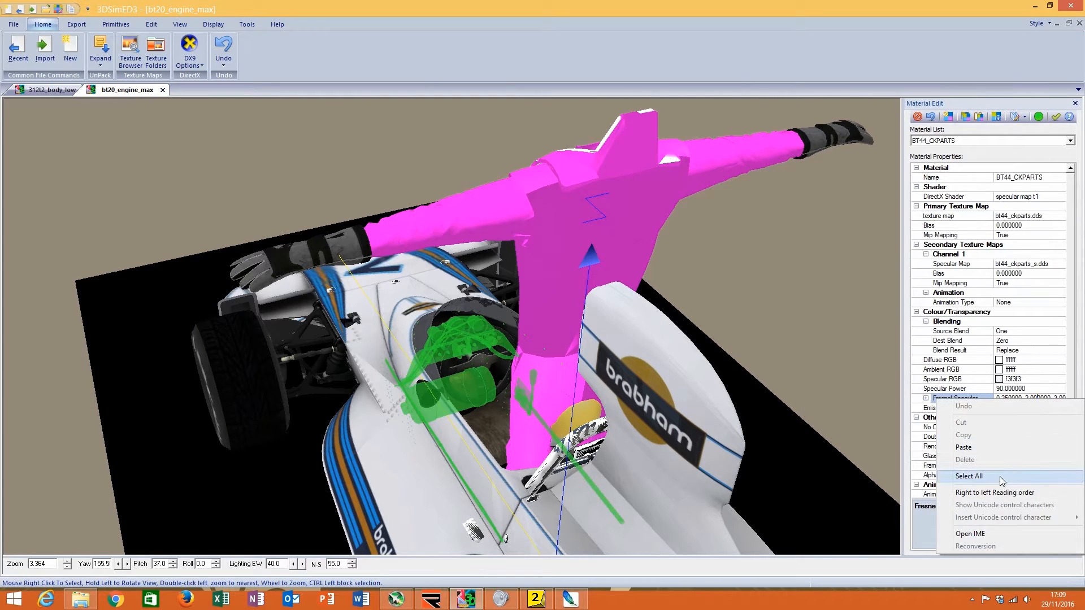
pyautogui.click(1002, 480)
pyautogui.rightClick(1024, 398)
pyautogui.click(963, 435)
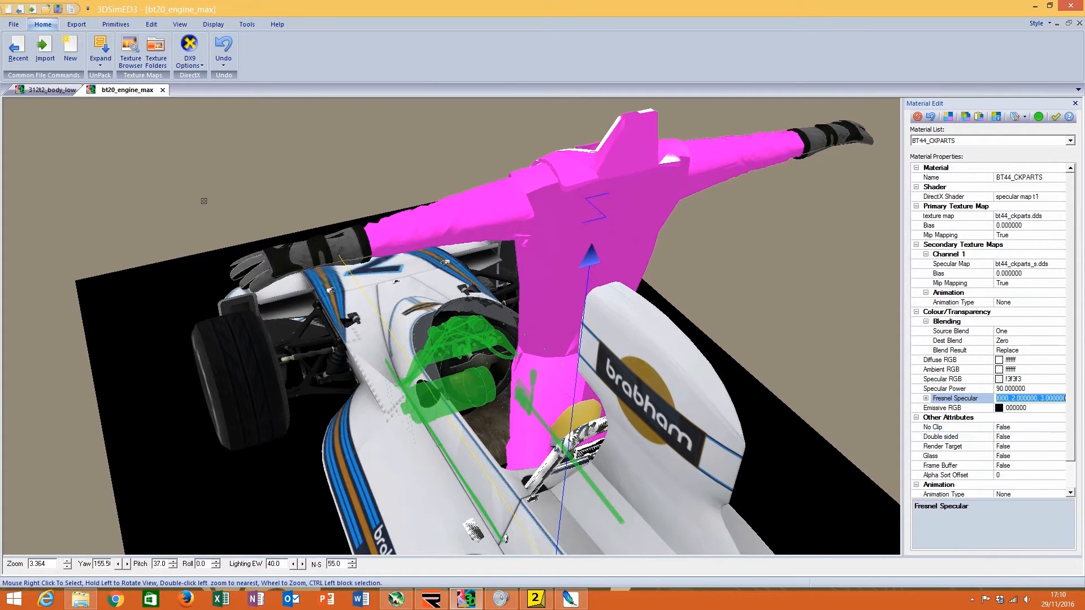
# Step: Return to 312t2_body_low and replace the 312T2_RADIATOR material's Fresnel Specular values with the copied ones
pyautogui.click(54, 92)
pyautogui.click(1024, 399)
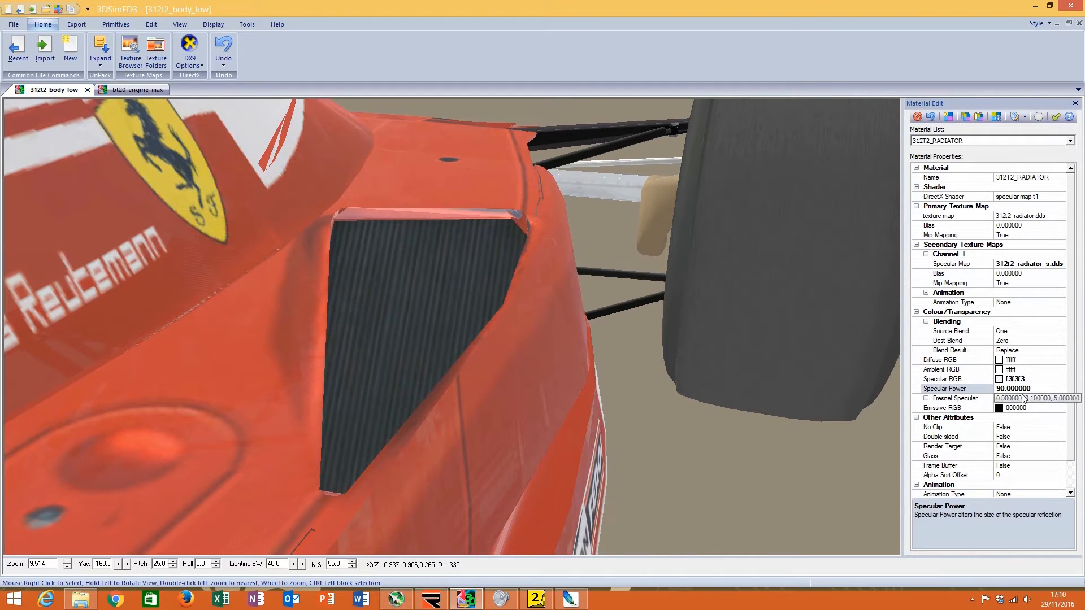
pyautogui.rightClick(1023, 398)
pyautogui.click(1011, 476)
pyautogui.rightClick(1024, 399)
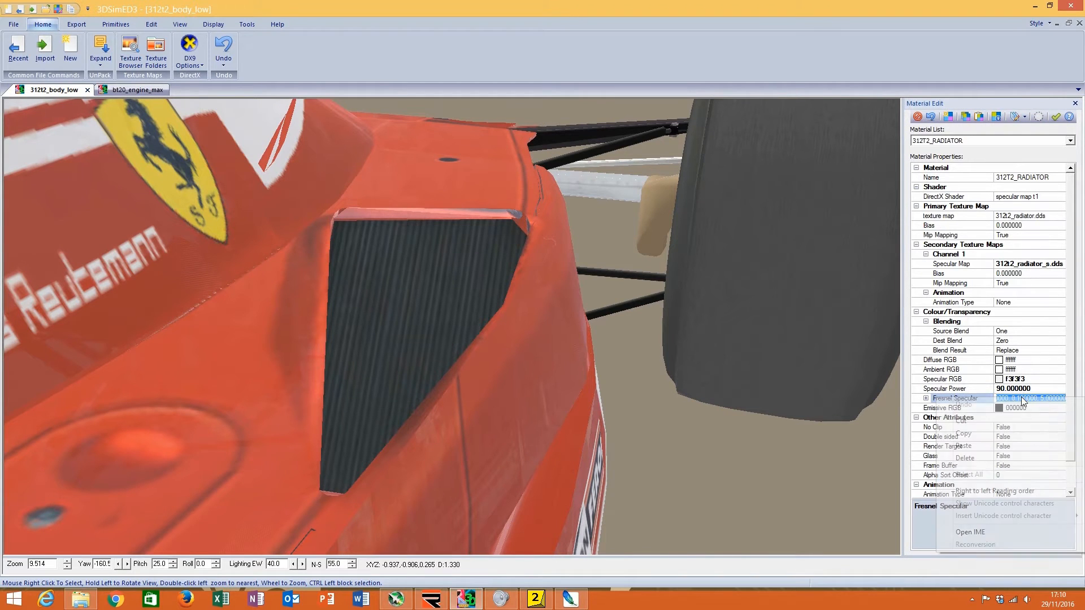
pyautogui.click(1004, 449)
pyautogui.click(1039, 388)
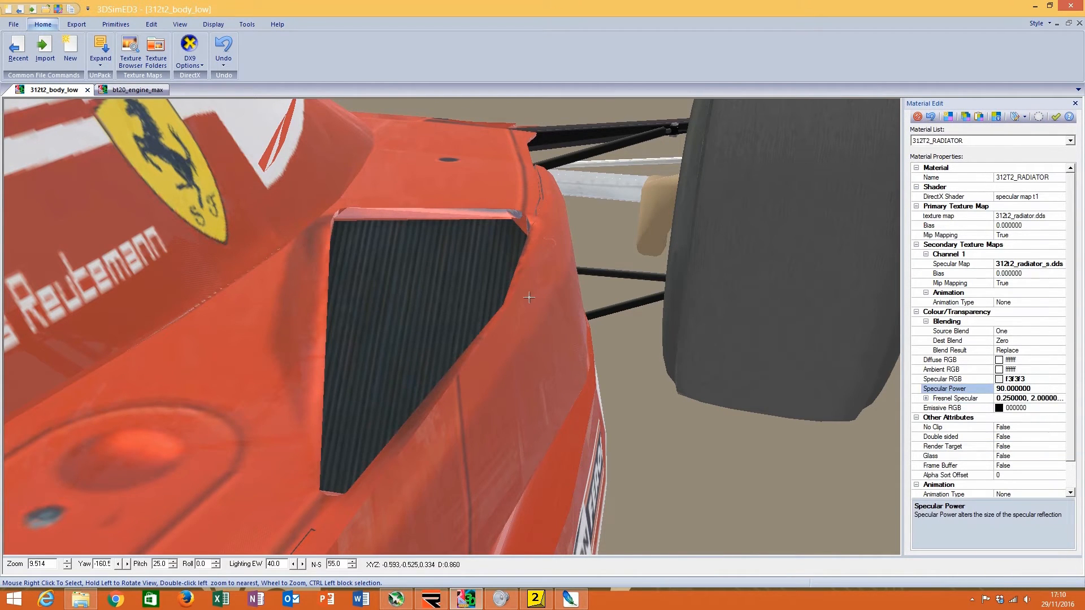
# Step: Look over the 312T2_REVCOUNTER material, then select 312T2_SWHEEL and inspect the cockpit's steering wheel
pyautogui.scroll(-5, 529, 298)
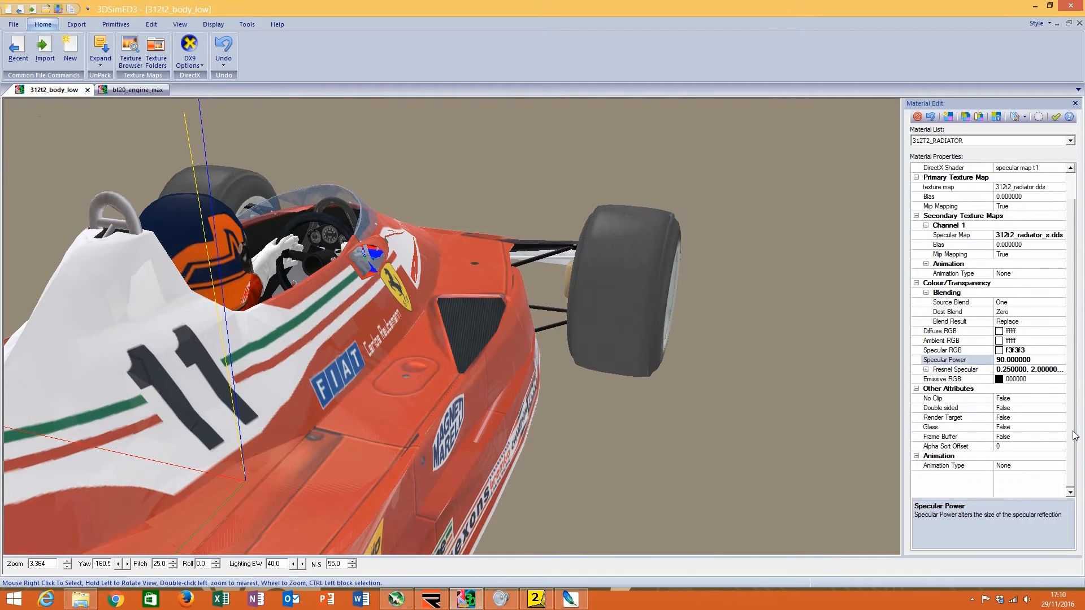
pyautogui.click(973, 140)
pyautogui.click(961, 206)
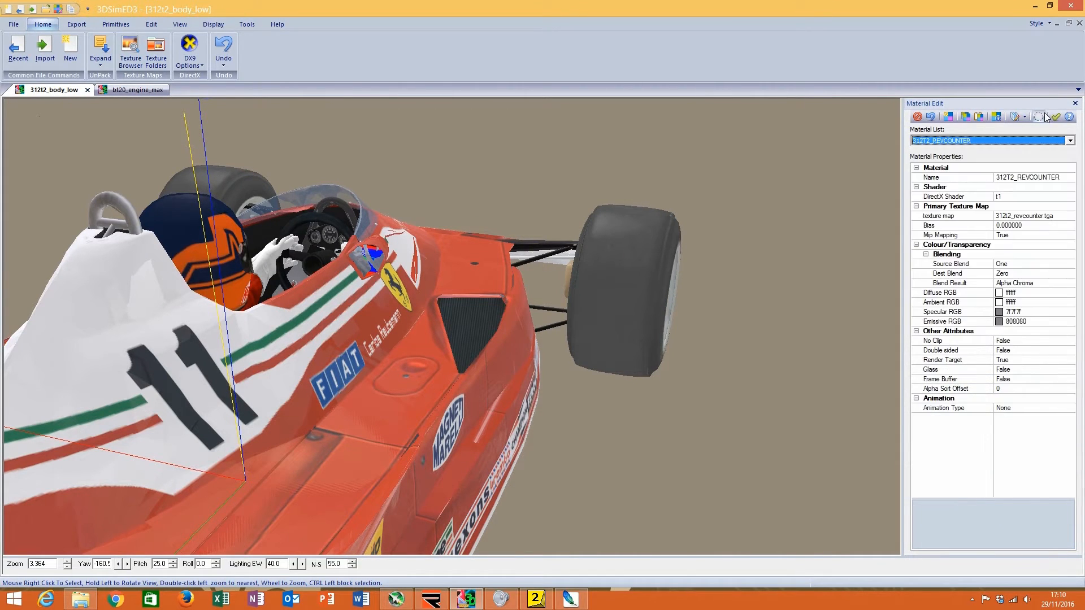
pyautogui.click(1008, 142)
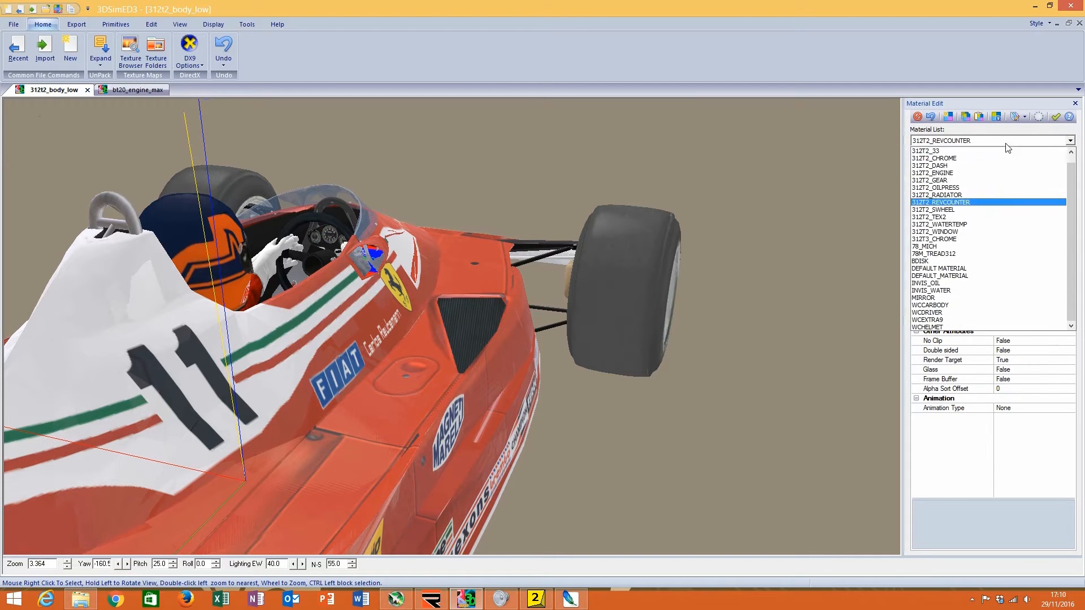
pyautogui.click(990, 210)
pyautogui.click(1036, 119)
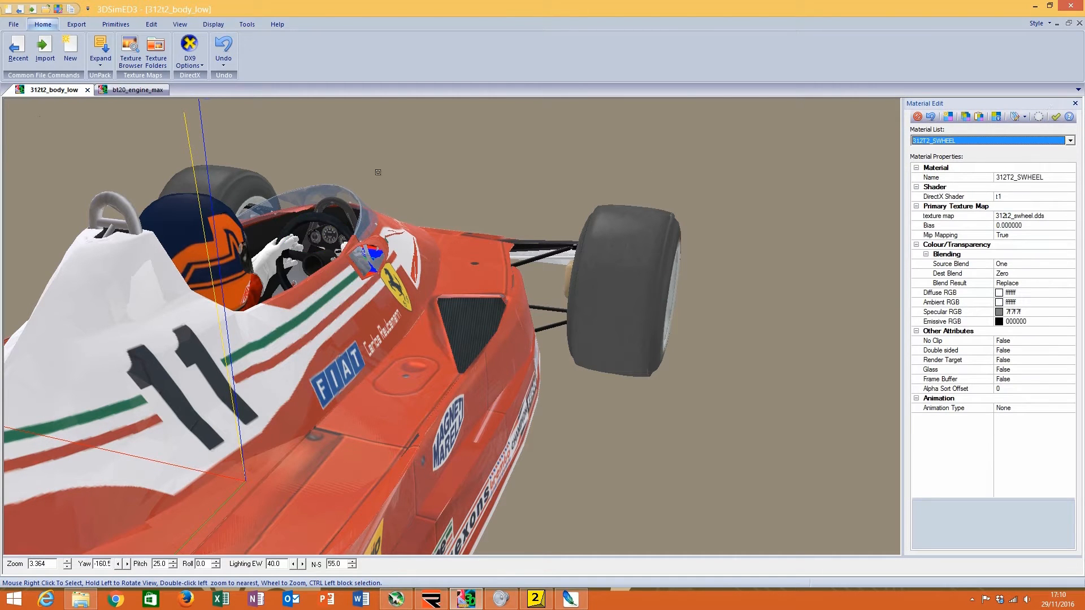
pyautogui.doubleClick(321, 259)
pyautogui.moveTo(457, 333); pyautogui.dragTo(478, 341)
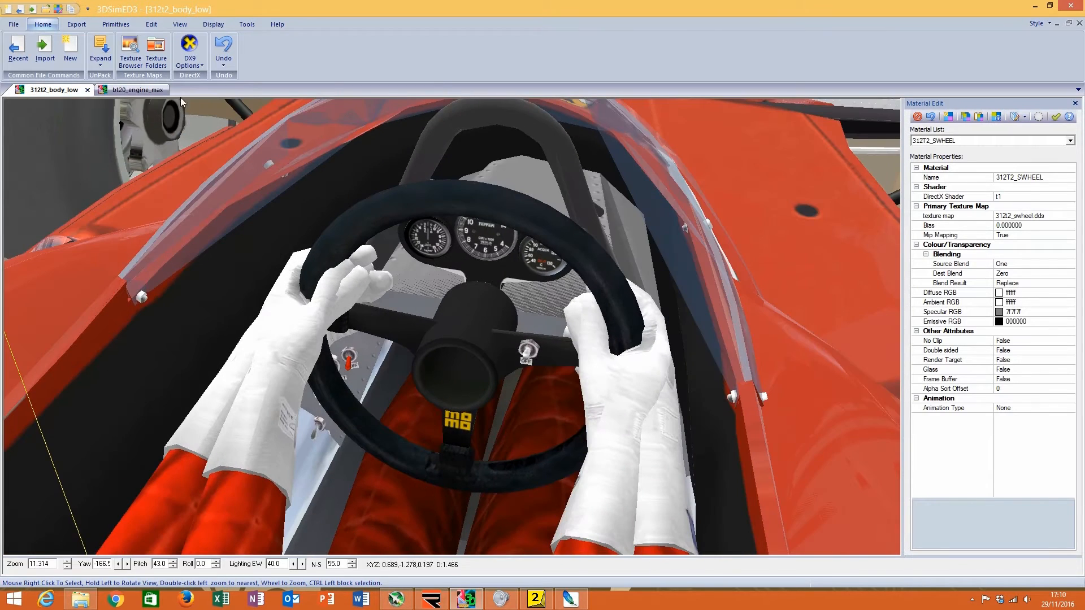
# Step: Pick the BT44_SWHEEL material from the Brabham's steering wheel to check its shader settings
pyautogui.click(136, 90)
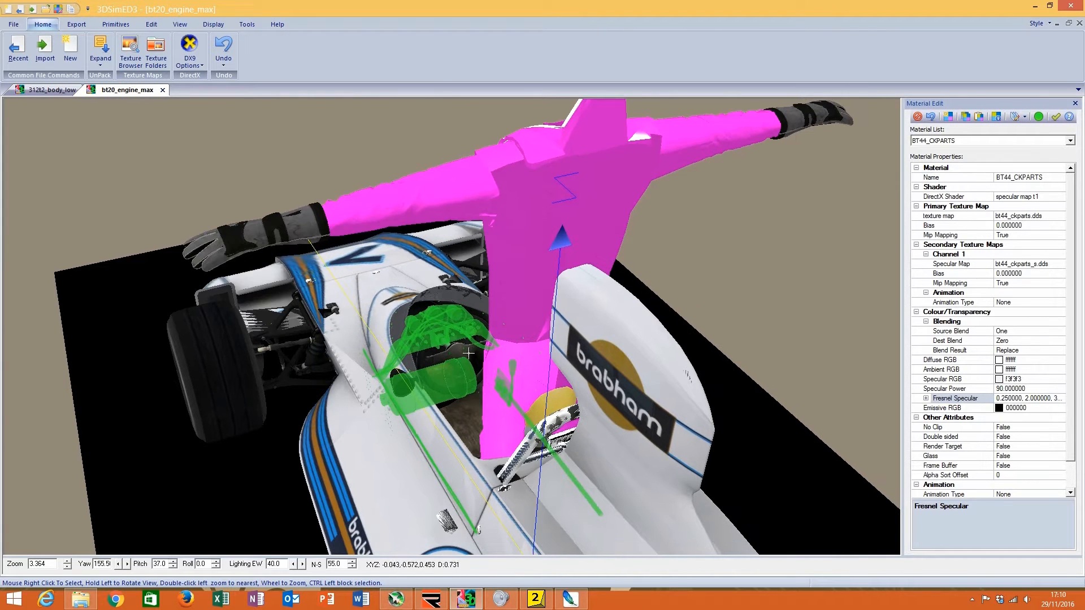
pyautogui.rightClick(469, 354)
pyautogui.moveTo(520, 429)
pyautogui.click(570, 439)
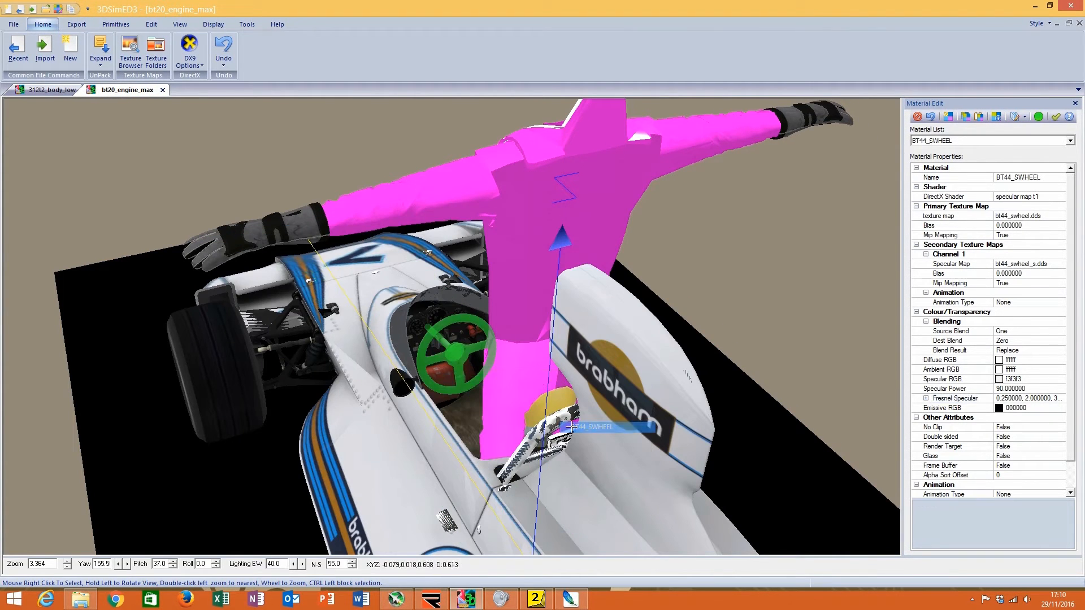
# Step: Set the Ferrari's 312T2_SWHEEL material to the specular map t1 DirectX shader
pyautogui.click(49, 92)
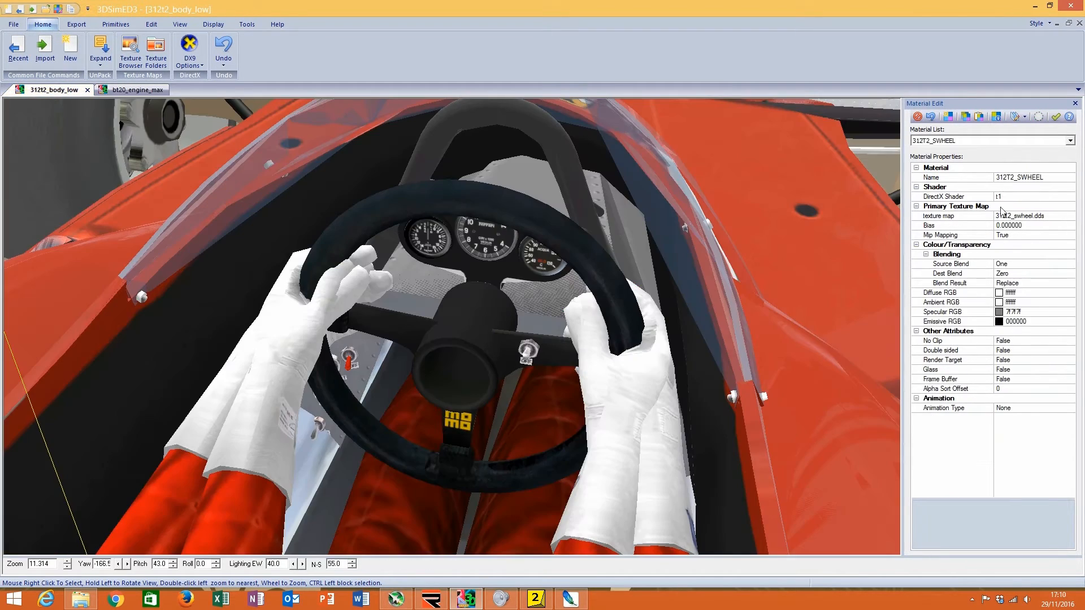
pyautogui.click(1070, 198)
pyautogui.scroll(-10, 435, 266)
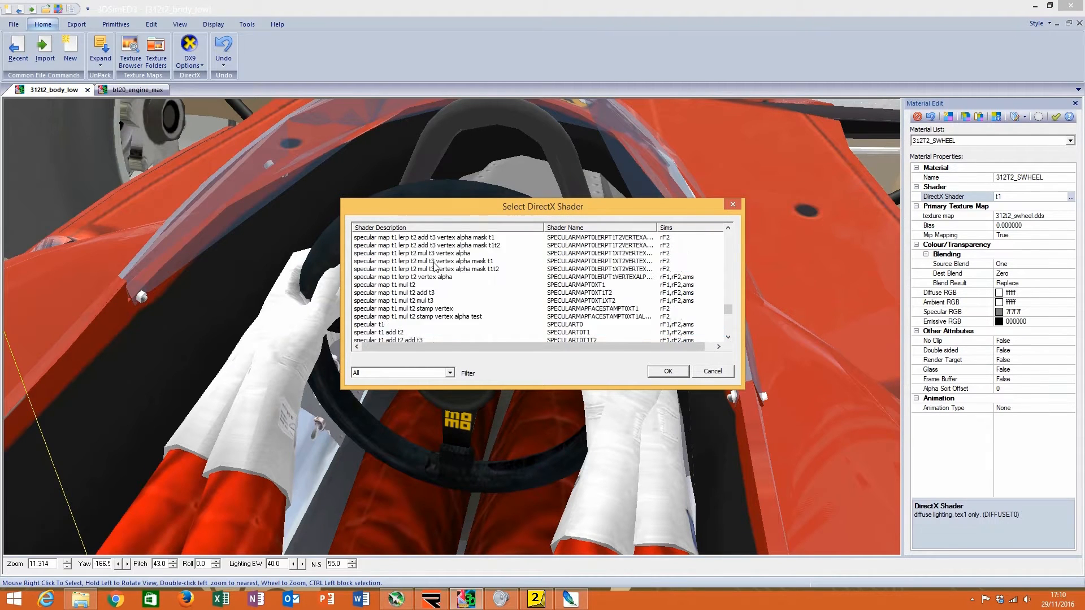
pyautogui.click(417, 278)
pyautogui.click(649, 371)
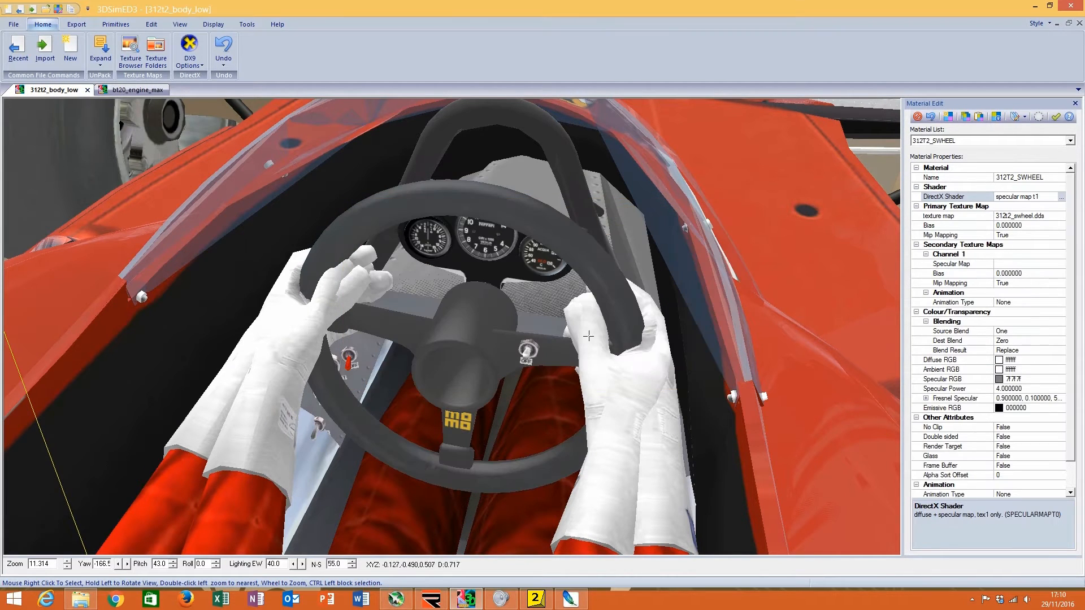
# Step: Compare with the Brabham's BT44_SWHEEL settings, then open the Ferrari's 312t2_swheel.dds texture in Adobe Photoshop
pyautogui.click(145, 91)
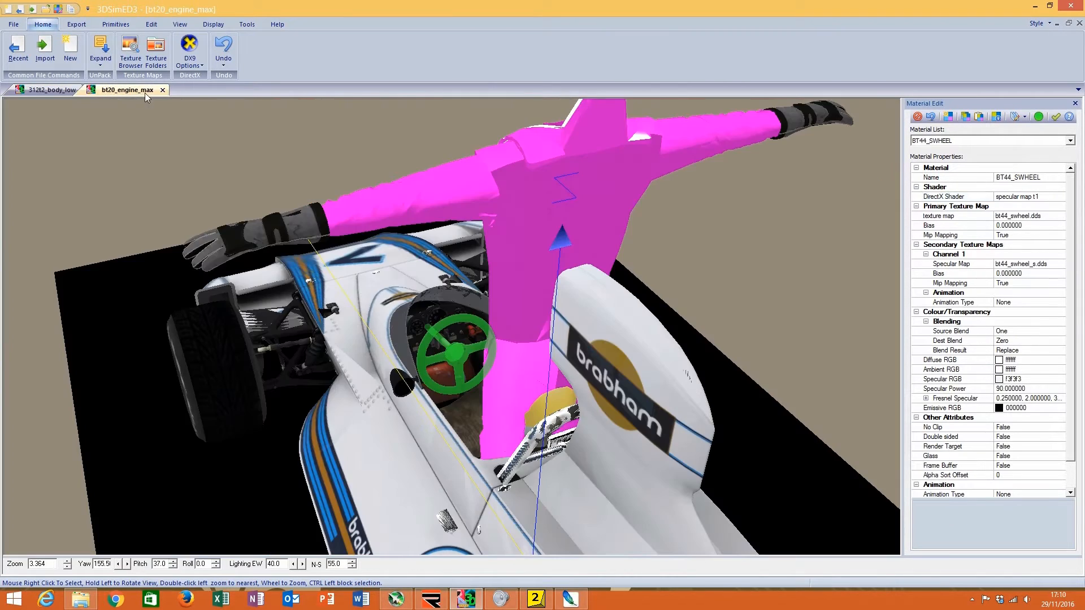
pyautogui.click(62, 92)
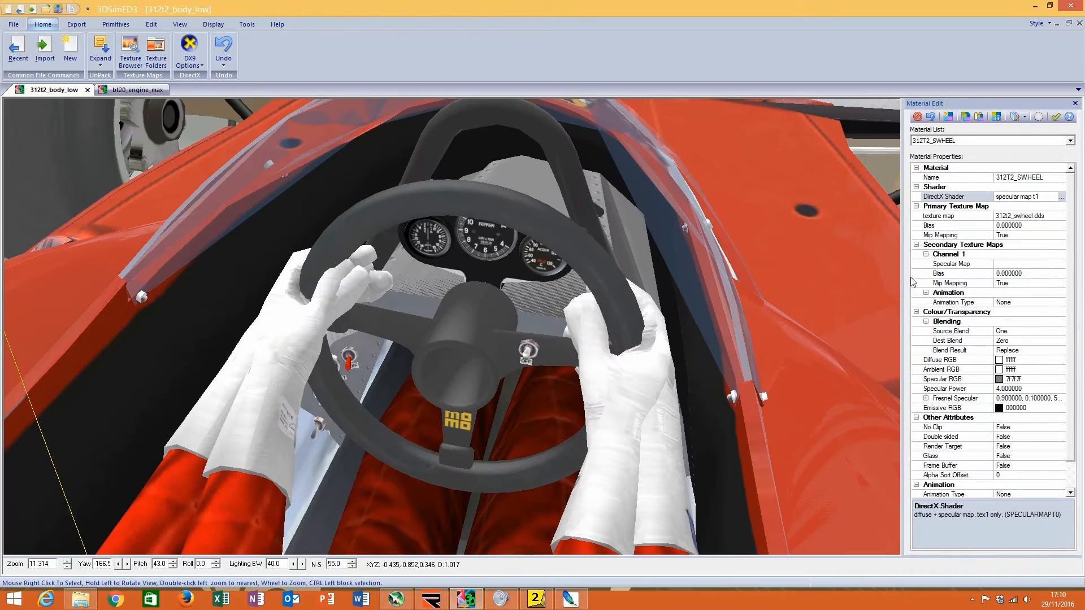
pyautogui.click(1061, 217)
pyautogui.rightClick(440, 280)
pyautogui.moveTo(519, 337)
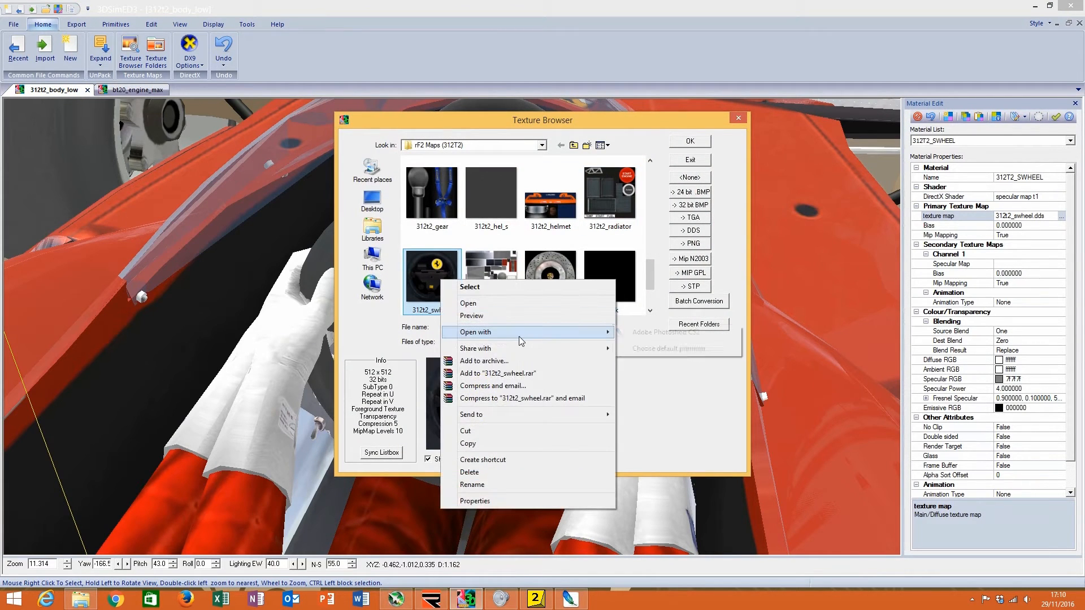
pyautogui.click(661, 332)
pyautogui.click(623, 341)
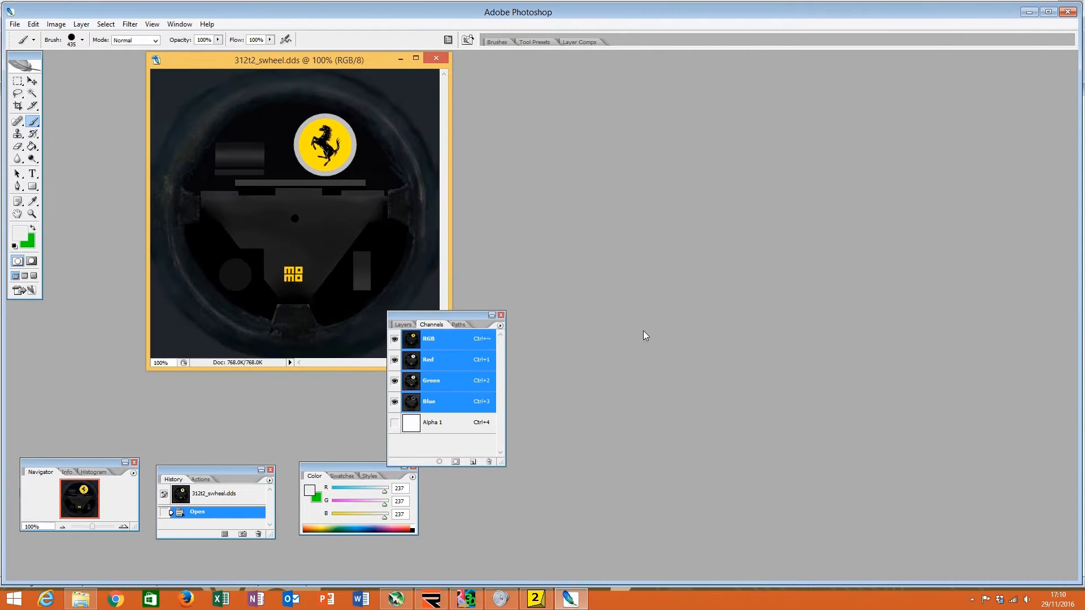
pyautogui.moveTo(448, 315); pyautogui.dragTo(605, 266)
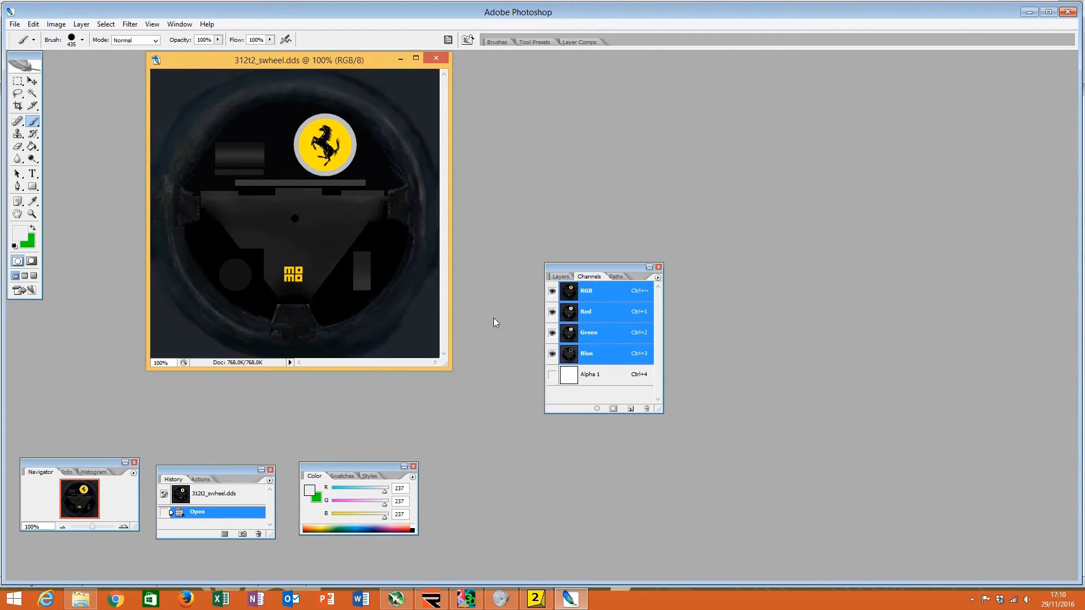
# Step: Fully desaturate the steering wheel texture to greyscale with a Hue/Saturation adjustment
pyautogui.click(56, 24)
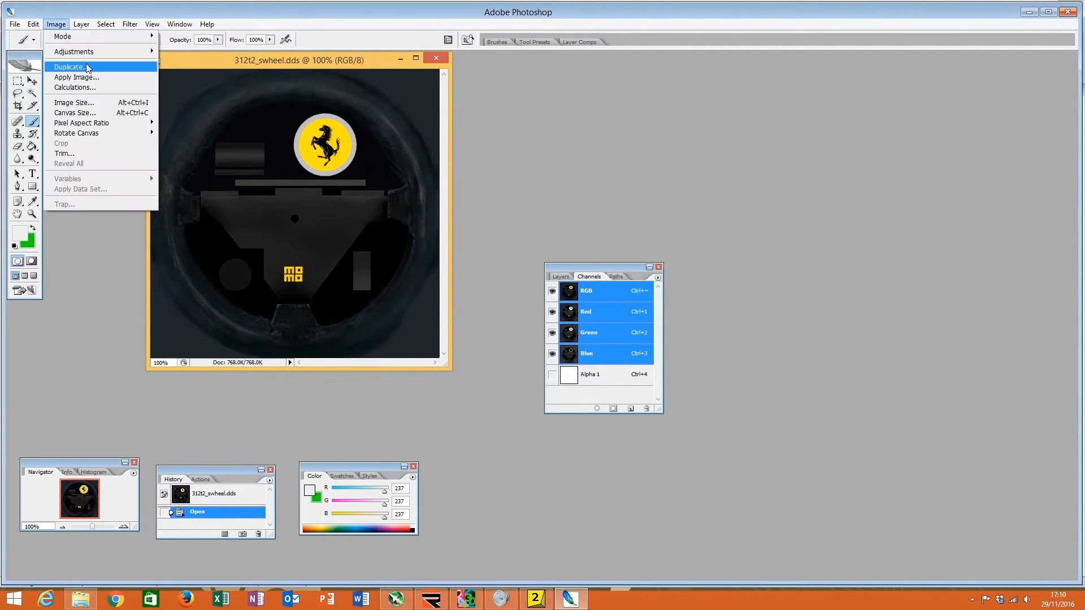
pyautogui.moveTo(73, 68)
pyautogui.click(192, 128)
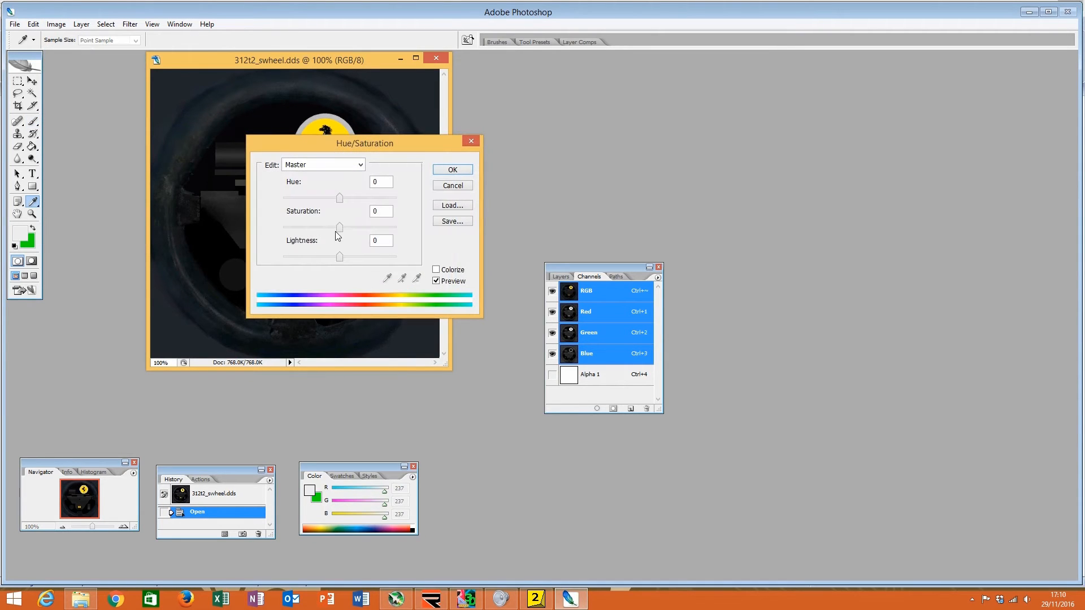
pyautogui.moveTo(340, 227); pyautogui.dragTo(232, 237)
pyautogui.click(453, 170)
pyautogui.click(57, 24)
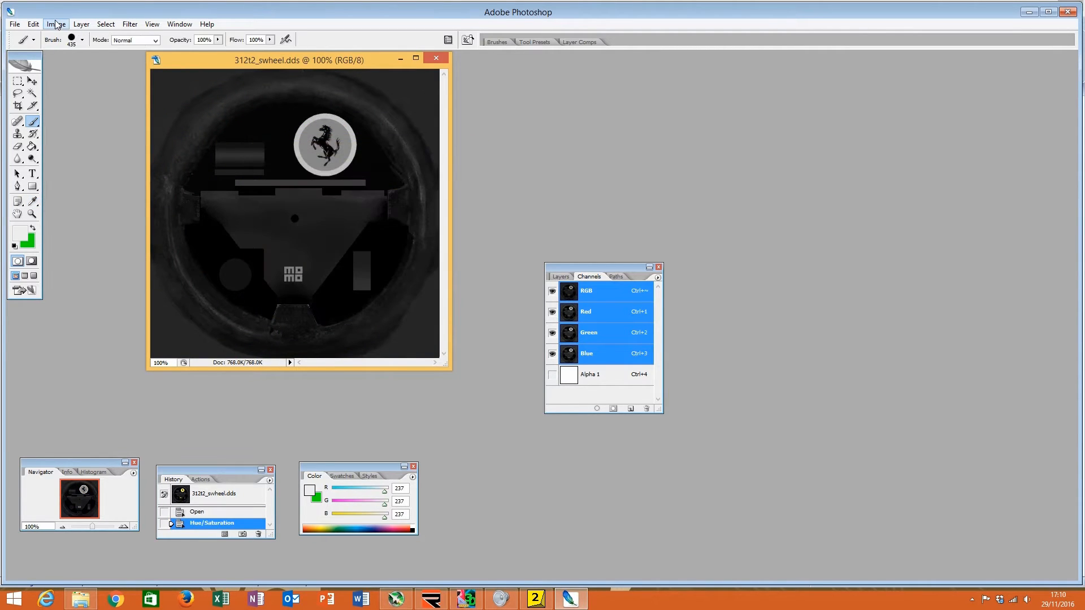
pyautogui.moveTo(85, 51)
pyautogui.click(243, 128)
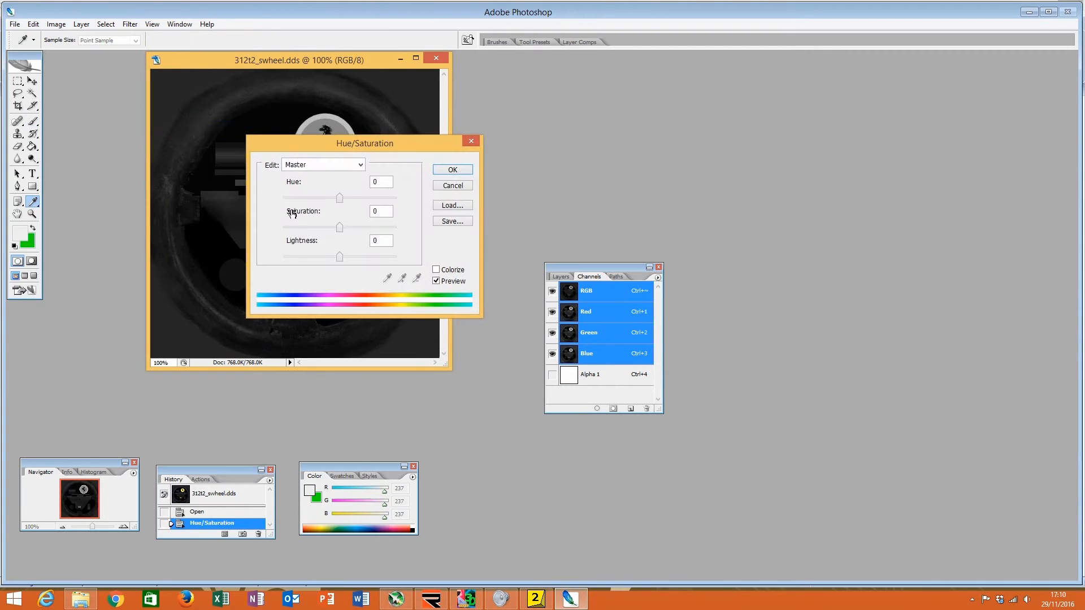
pyautogui.moveTo(339, 257)
pyautogui.mouseDown()
pyautogui.moveTo(370, 255)
pyautogui.moveTo(361, 256)
pyautogui.mouseUp()
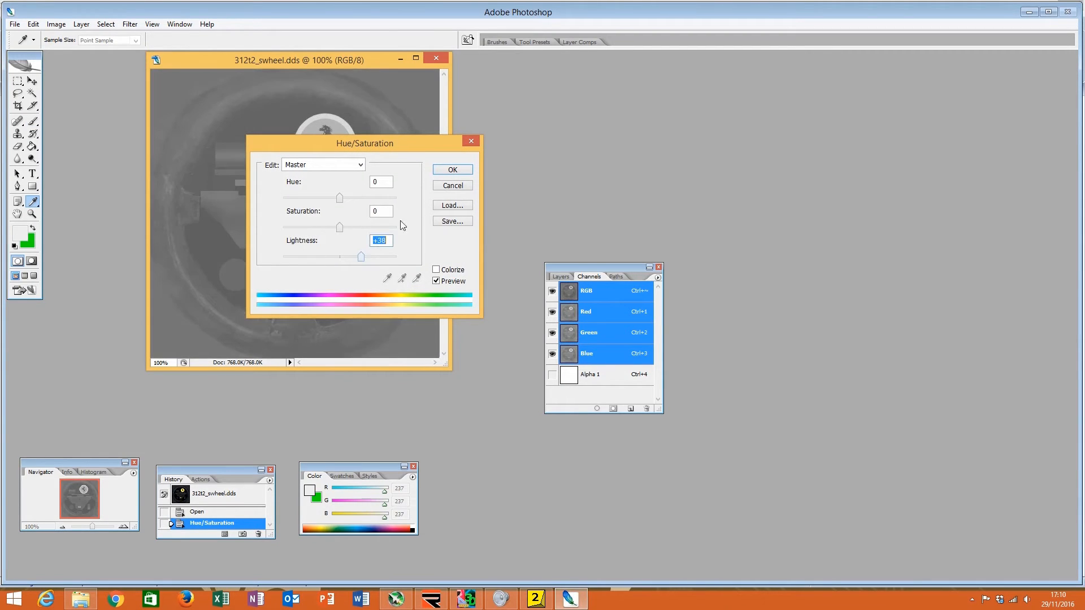
pyautogui.click(450, 186)
# Step: Raise the steering wheel texture's brightness to +100 with a Brightness/Contrast adjustment
pyautogui.click(57, 24)
pyautogui.moveTo(113, 52)
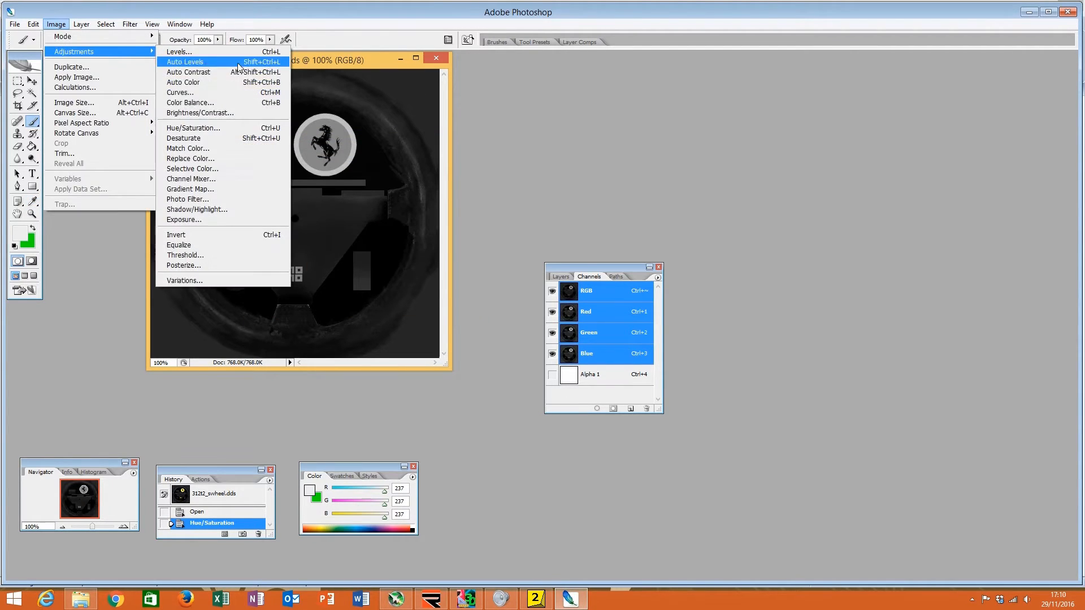
pyautogui.click(214, 113)
pyautogui.moveTo(515, 209); pyautogui.dragTo(582, 209)
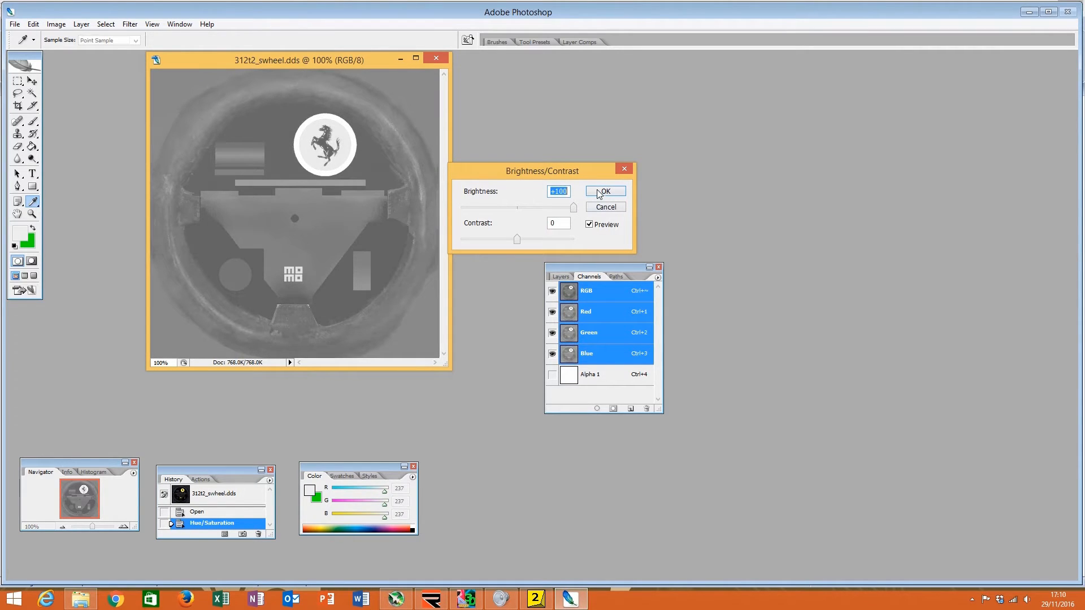
pyautogui.click(603, 192)
# Step: Save the greyscale texture as 312t2_swheel_s in DDS format with DXT5 interpolated alpha and generated MIP maps
pyautogui.click(14, 25)
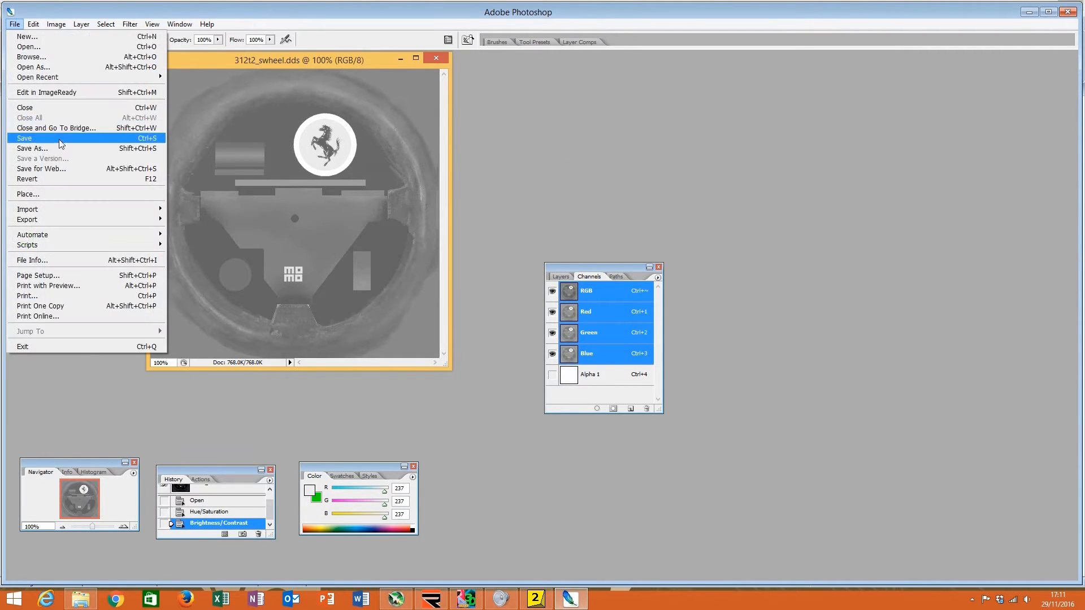
pyautogui.click(60, 148)
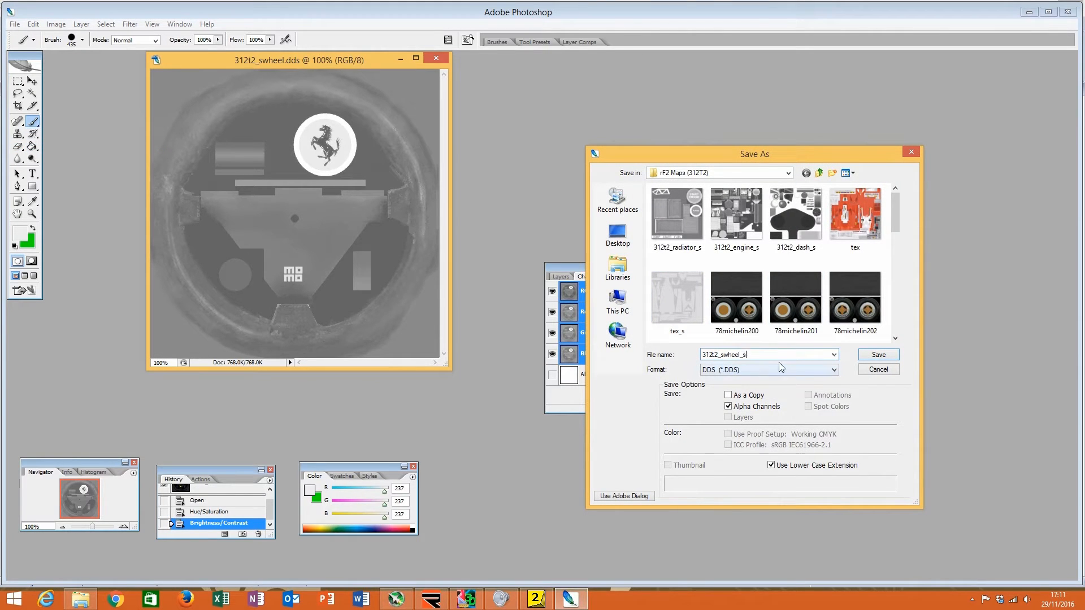
pyautogui.click(879, 356)
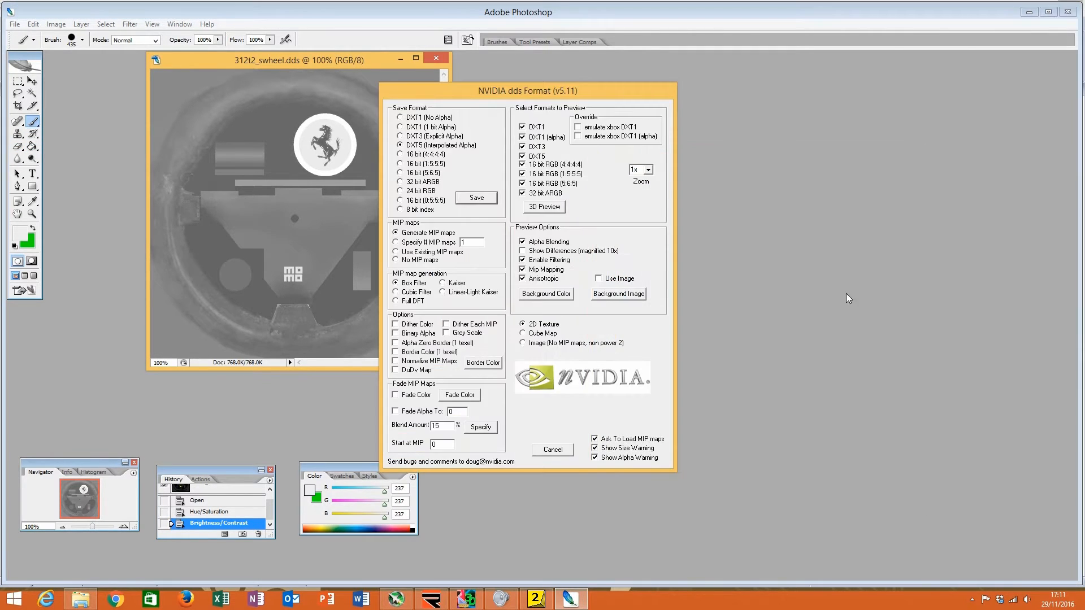
pyautogui.click(470, 200)
# Step: Back in 3DSimED, assign 312t2_swheel_s.dds as the specular map of the 312T2_SWHEEL material
pyautogui.click(466, 597)
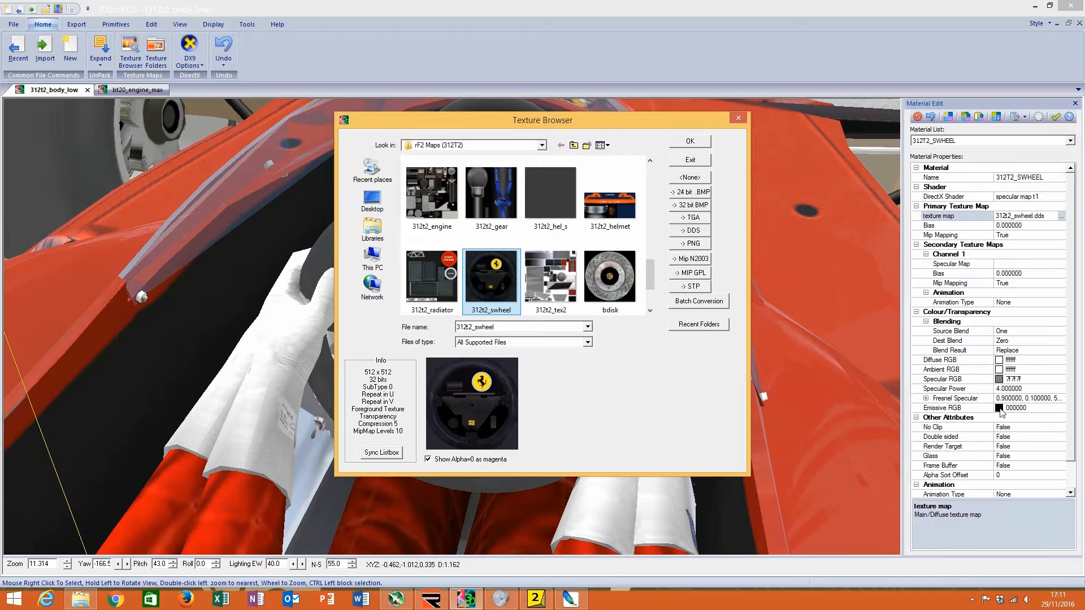
pyautogui.click(738, 118)
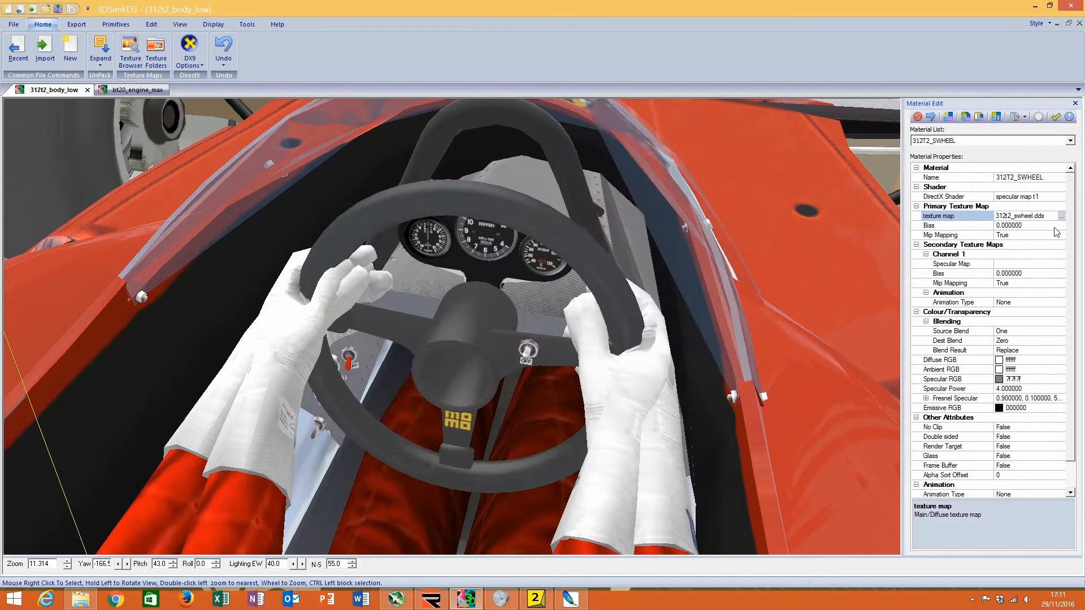
pyautogui.click(1049, 266)
pyautogui.click(1061, 264)
pyautogui.click(452, 211)
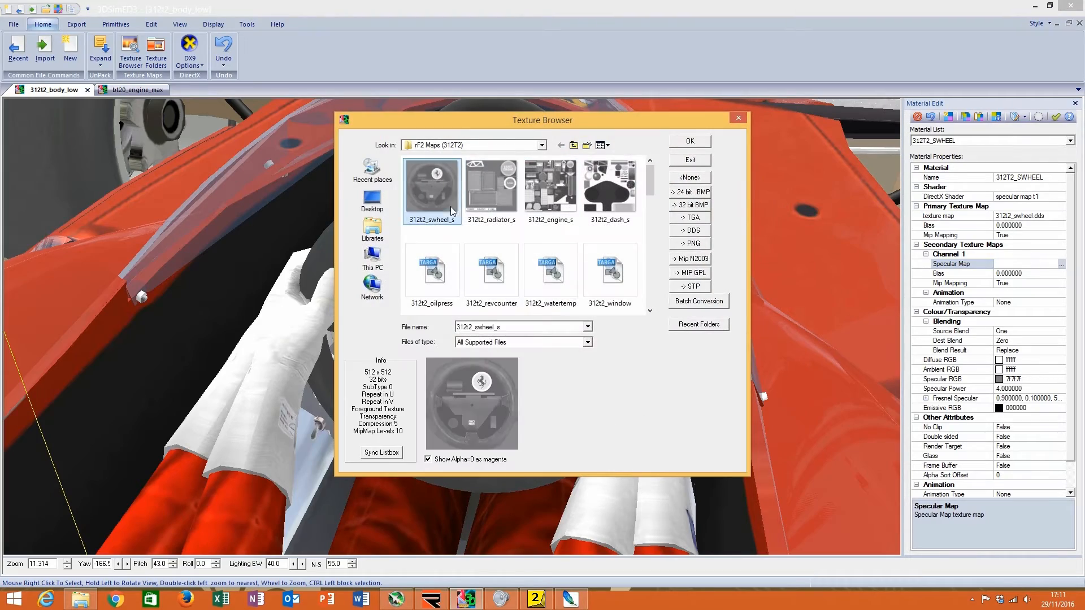
pyautogui.click(689, 141)
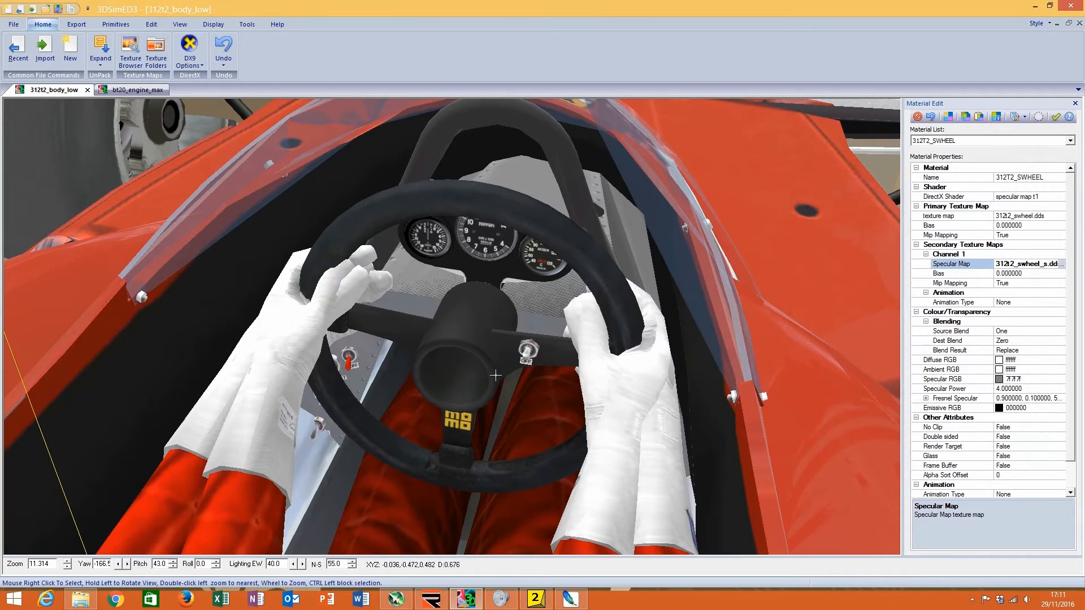
# Step: Inspect the steering wheel up close and check the 312T2_DASH material's settings, then reselect 312T2_SWHEEL
pyautogui.moveTo(496, 375); pyautogui.dragTo(525, 316)
pyautogui.scroll(2, 557, 364)
pyautogui.rightClick(542, 264)
pyautogui.moveTo(582, 320)
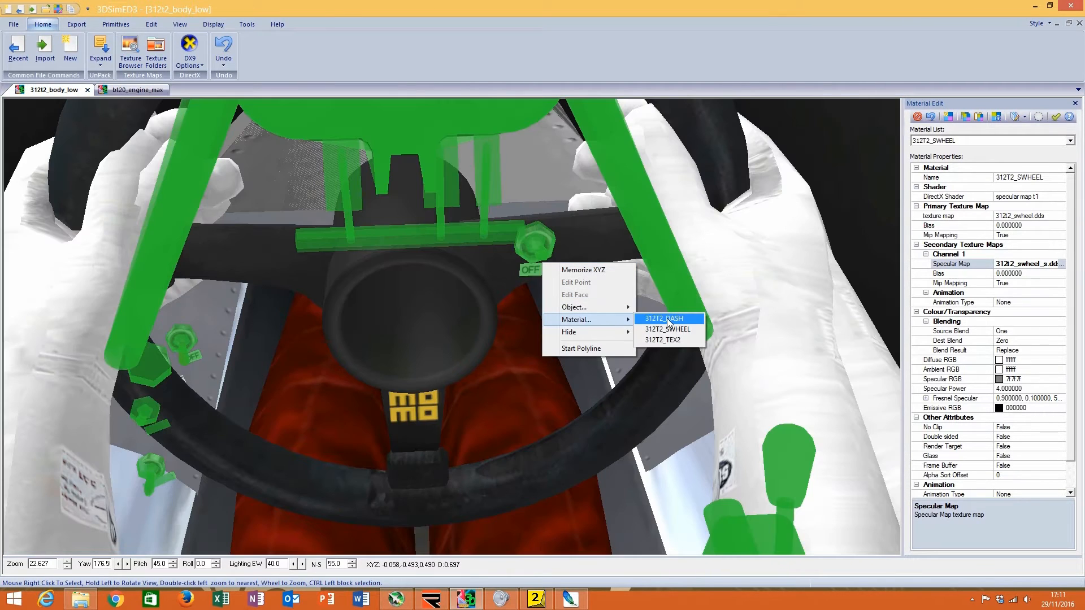
pyautogui.click(666, 319)
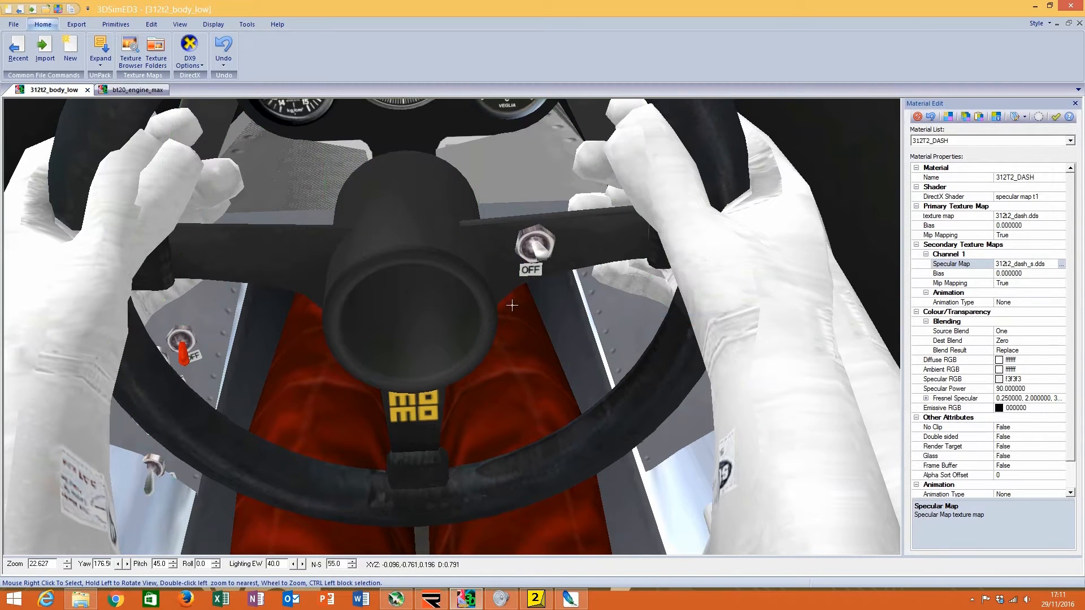
pyautogui.rightClick(485, 269)
pyautogui.moveTo(565, 342)
pyautogui.click(621, 342)
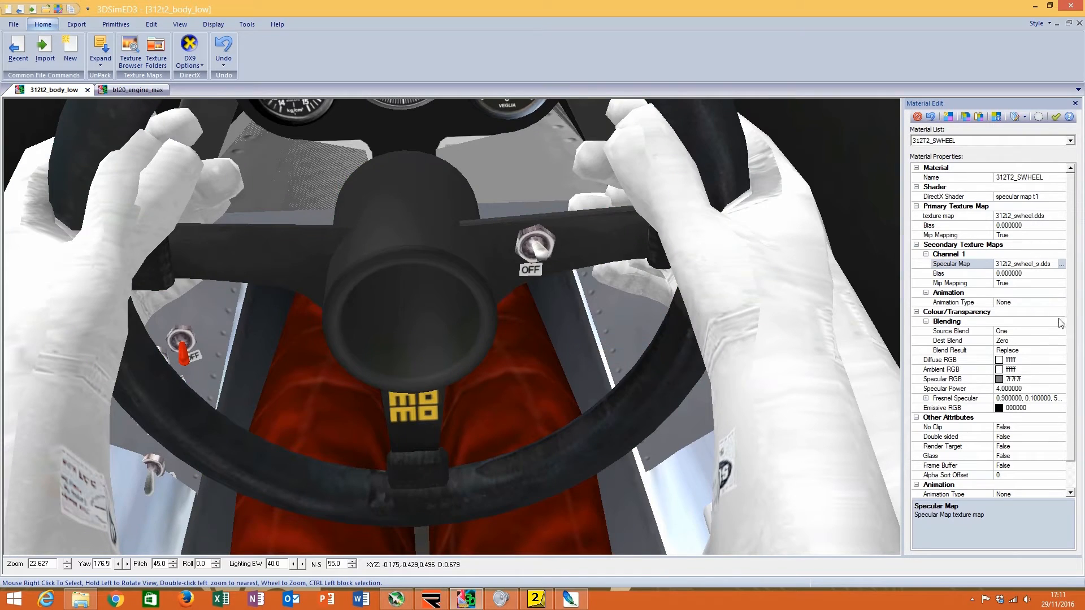
# Step: Set the 312T2_SWHEEL material's Specular RGB to f3f3f3 and its Specular Power to 90
pyautogui.click(1038, 378)
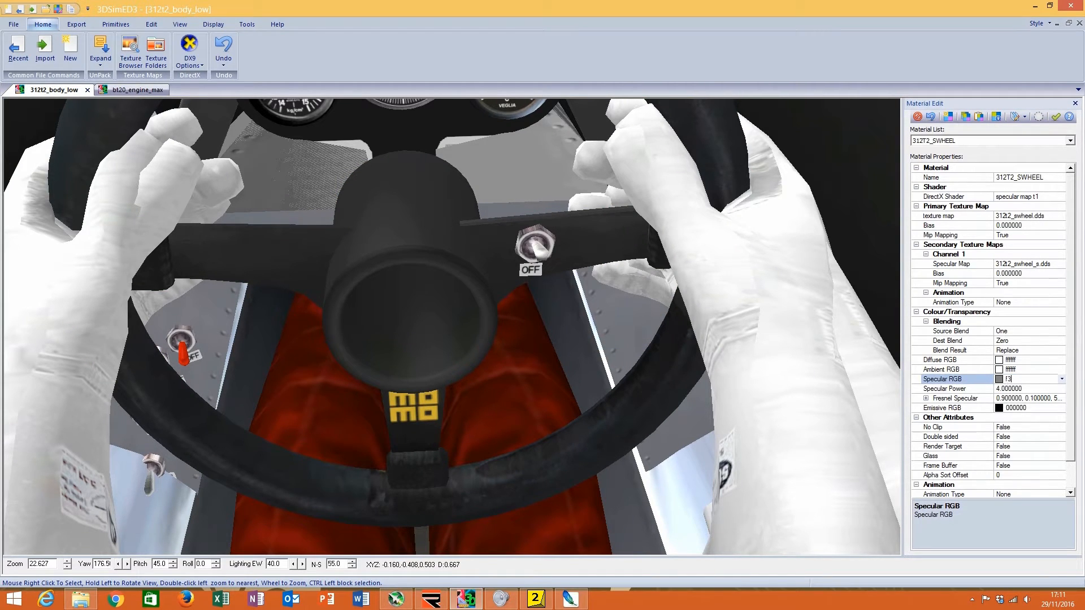
pyautogui.click(926, 390)
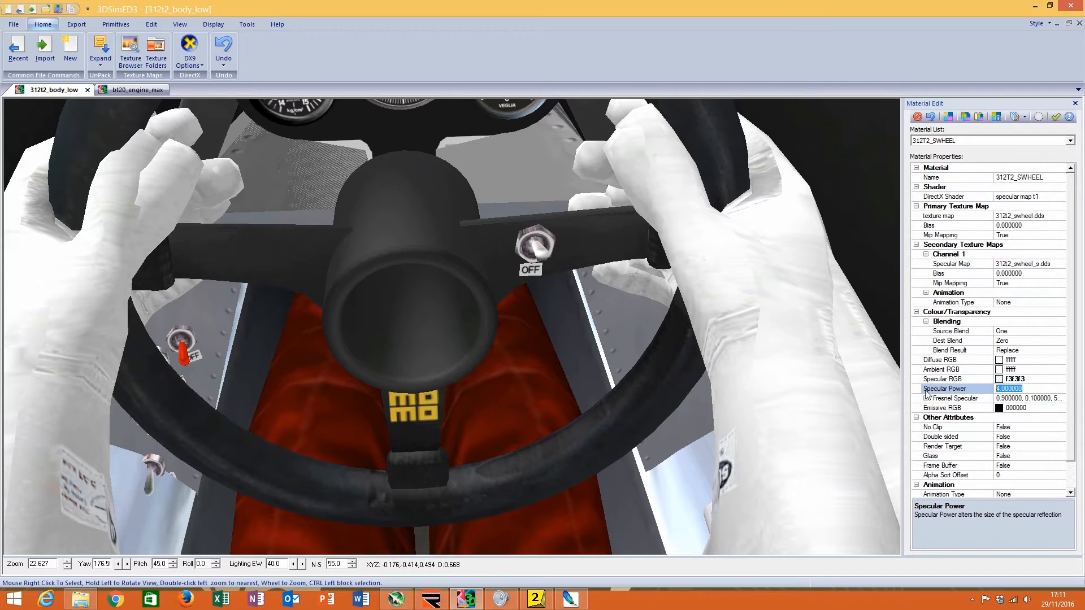
pyautogui.write('90')
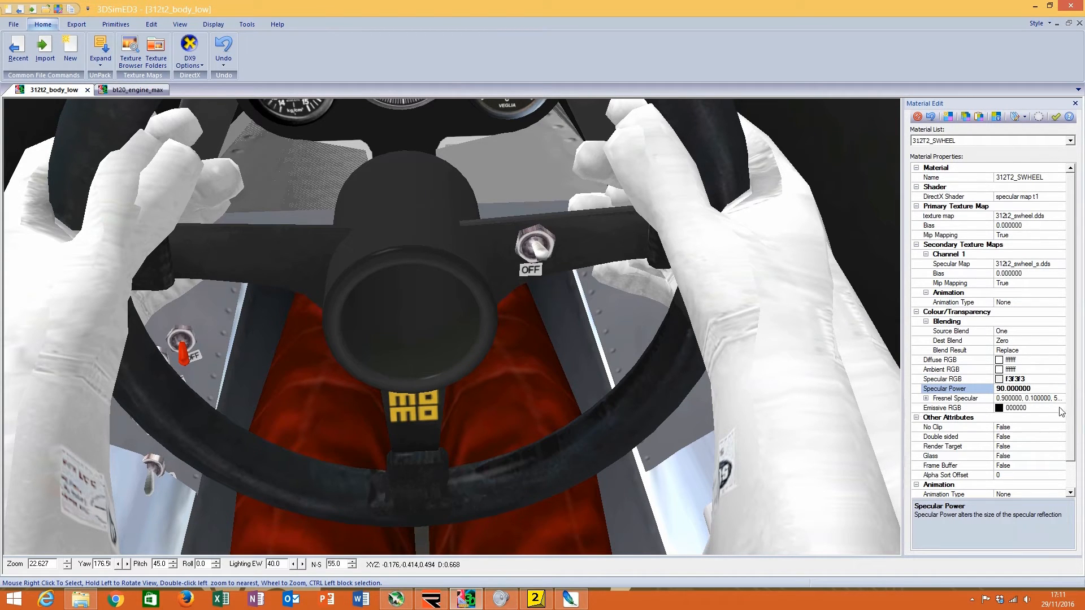
# Step: Copy the Fresnel Specular values of the BT44_SWHEEL material in bt20_engine_max
pyautogui.click(1041, 399)
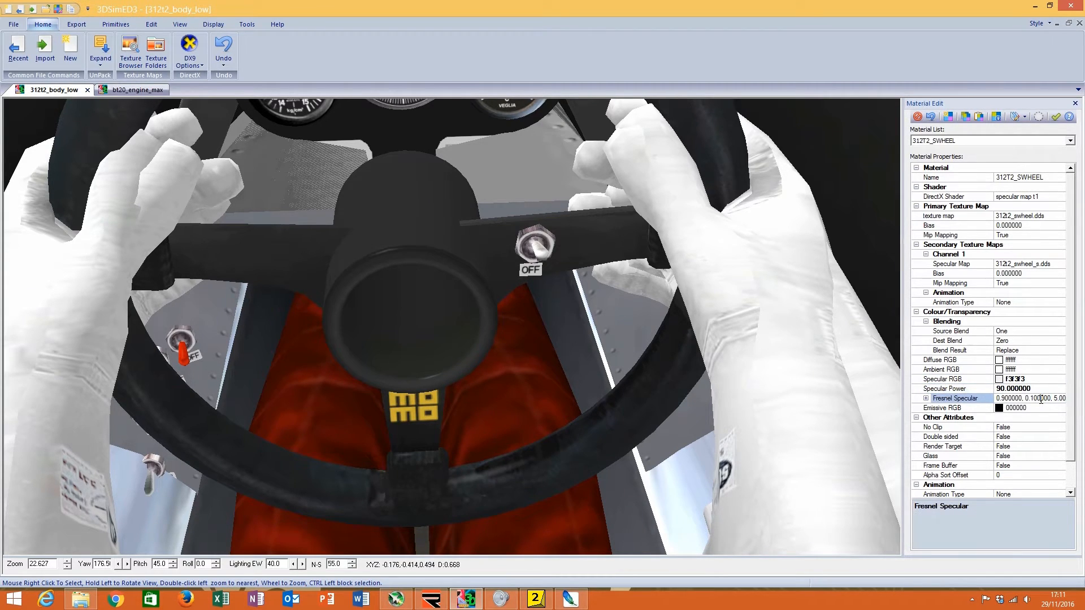
pyautogui.click(138, 92)
pyautogui.click(1036, 396)
pyautogui.rightClick(1020, 399)
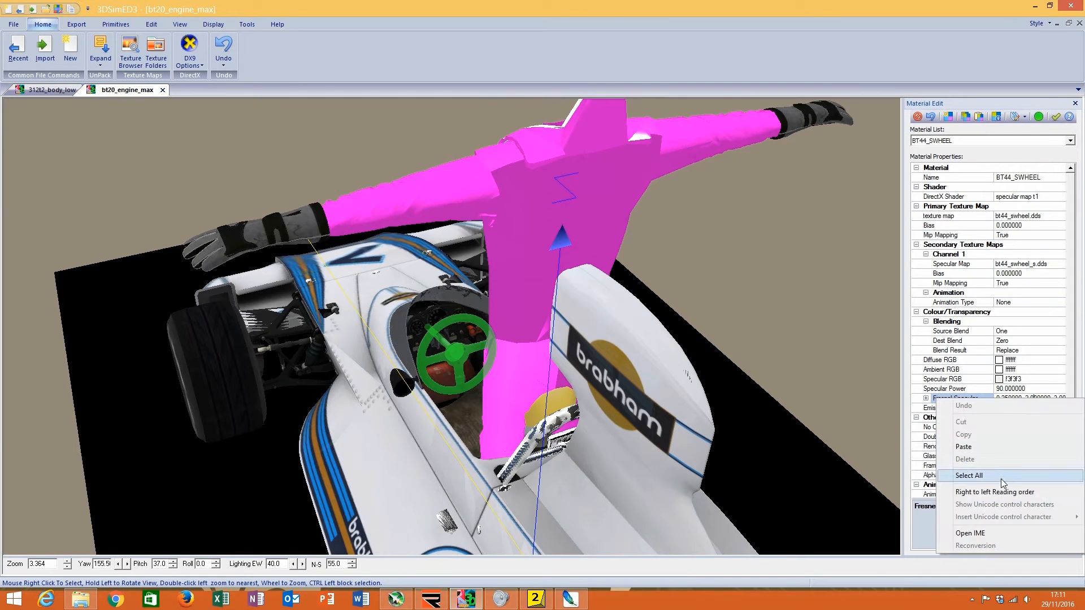
pyautogui.click(1016, 480)
# Step: Return to 312t2_body_low and replace the 312T2_SWHEEL material's Fresnel Specular values with the copied 0.25, 2, 3
pyautogui.click(51, 91)
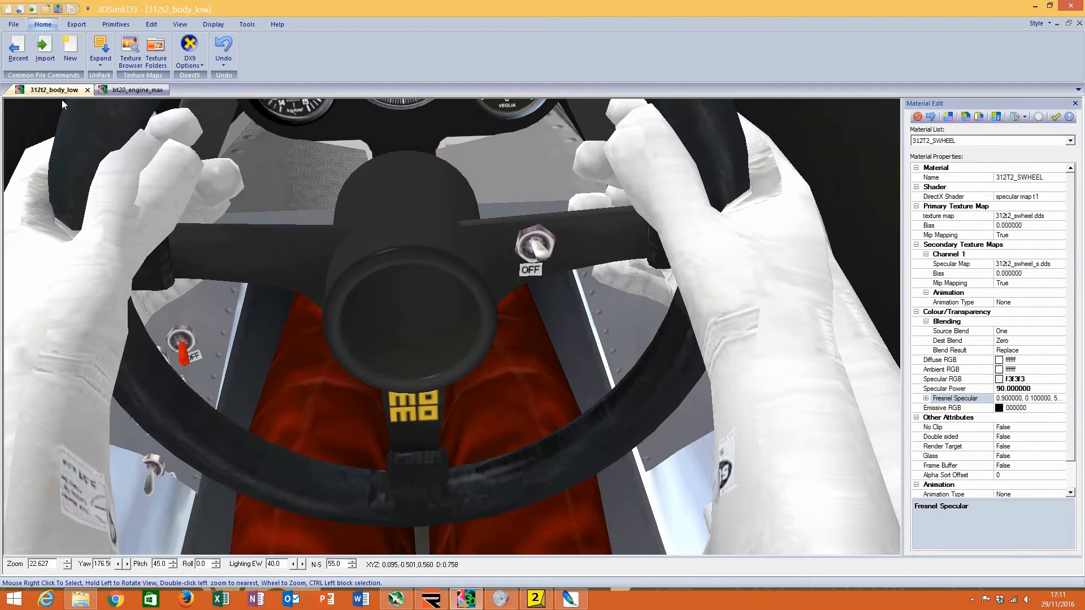
pyautogui.rightClick(1032, 398)
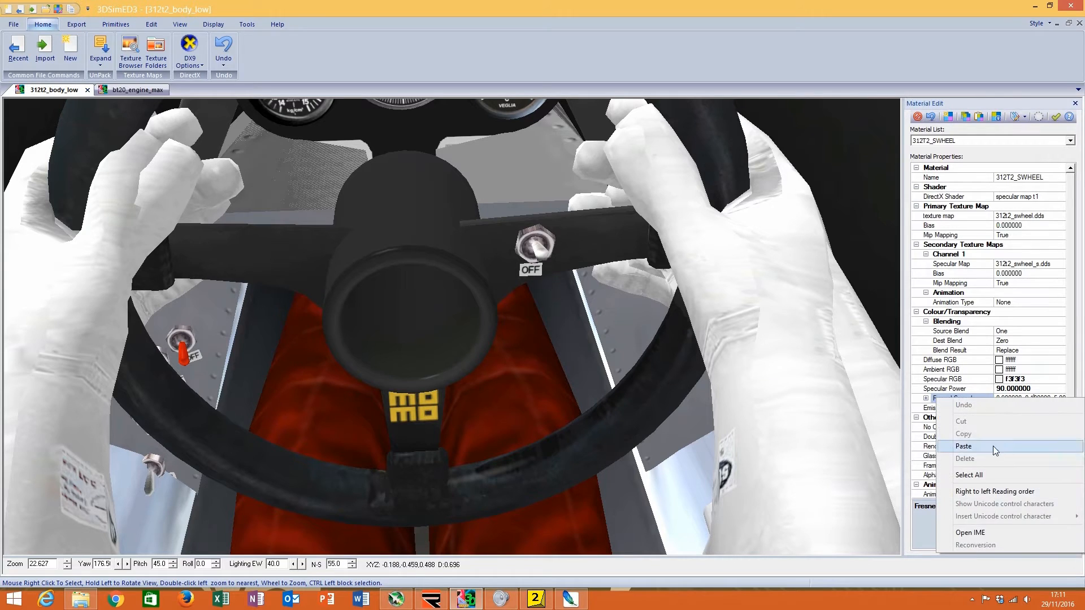
pyautogui.click(996, 470)
pyautogui.press('Delete')
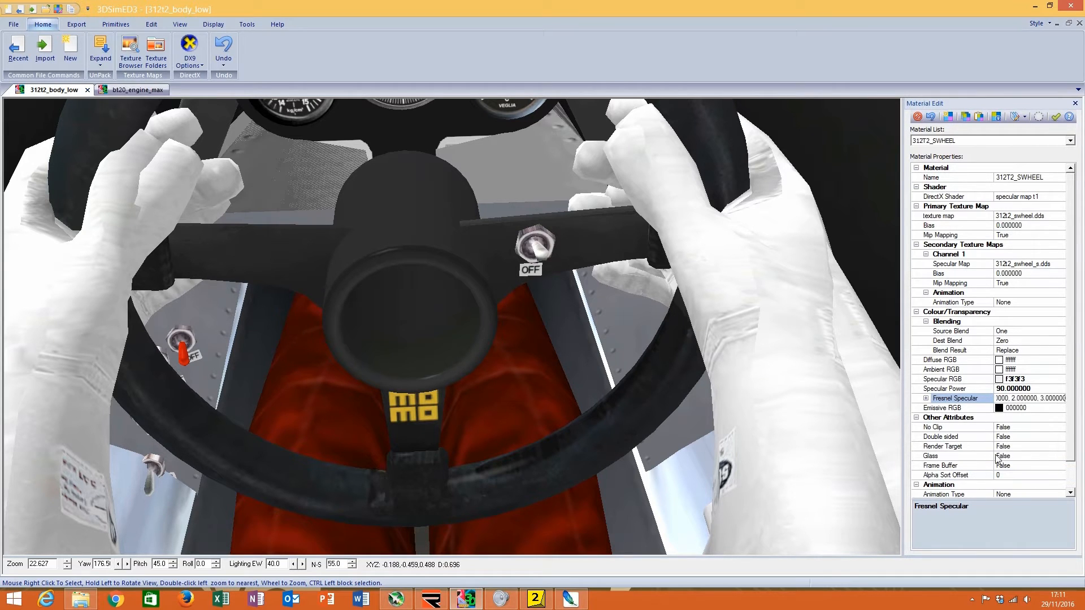
pyautogui.press('Return')
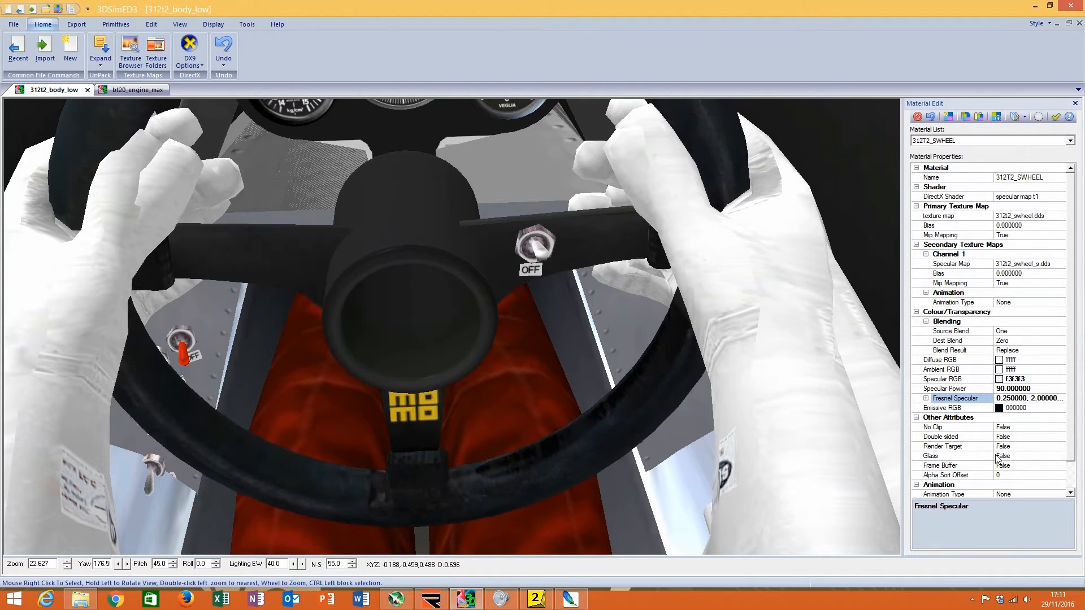
# Step: Look over the steering wheel in the cockpit, then select the 312T2_TEX2 material and highlight the parts using it
pyautogui.moveTo(507, 296); pyautogui.dragTo(493, 283)
pyautogui.scroll(-5, 499, 269)
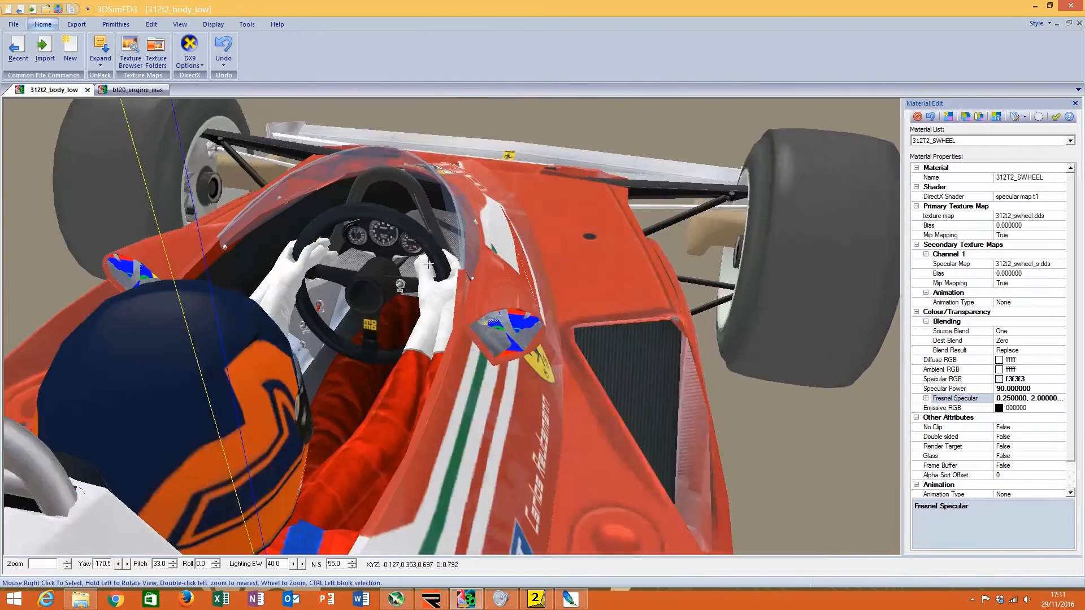
pyautogui.moveTo(429, 263); pyautogui.dragTo(403, 271)
pyautogui.doubleClick(338, 287)
pyautogui.scroll(3, 337, 288)
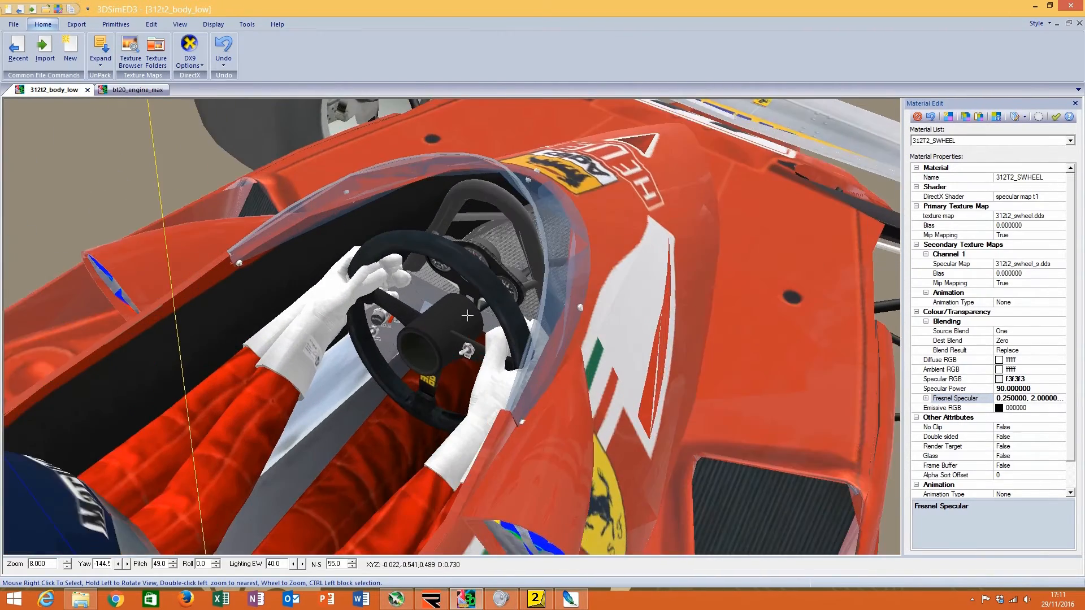
pyautogui.scroll(-1, 337, 287)
pyautogui.click(1049, 143)
pyautogui.click(1014, 219)
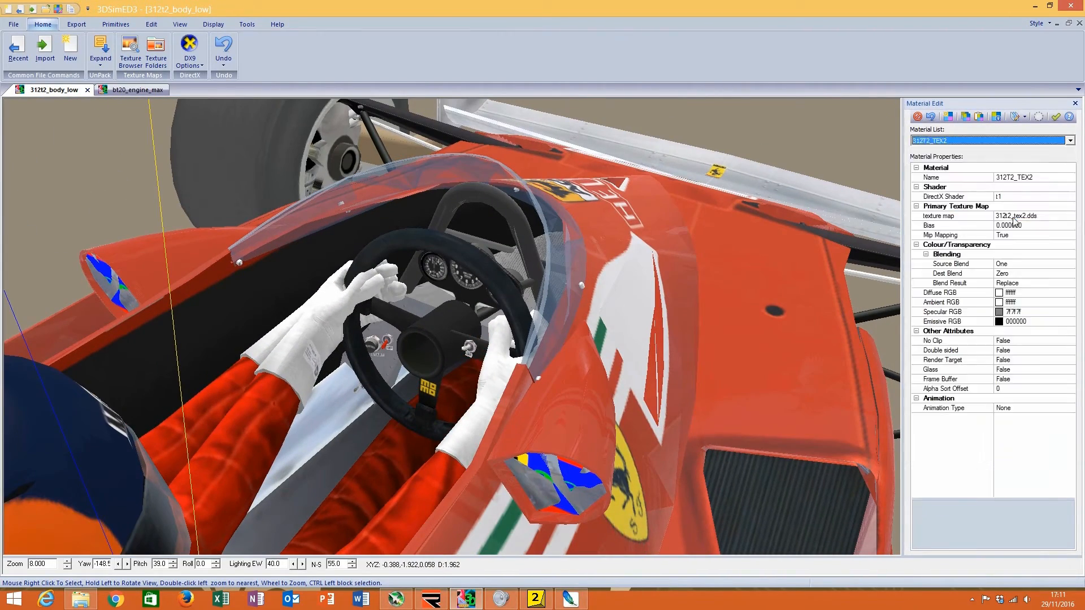
pyautogui.click(1039, 117)
pyautogui.scroll(-7, 689, 352)
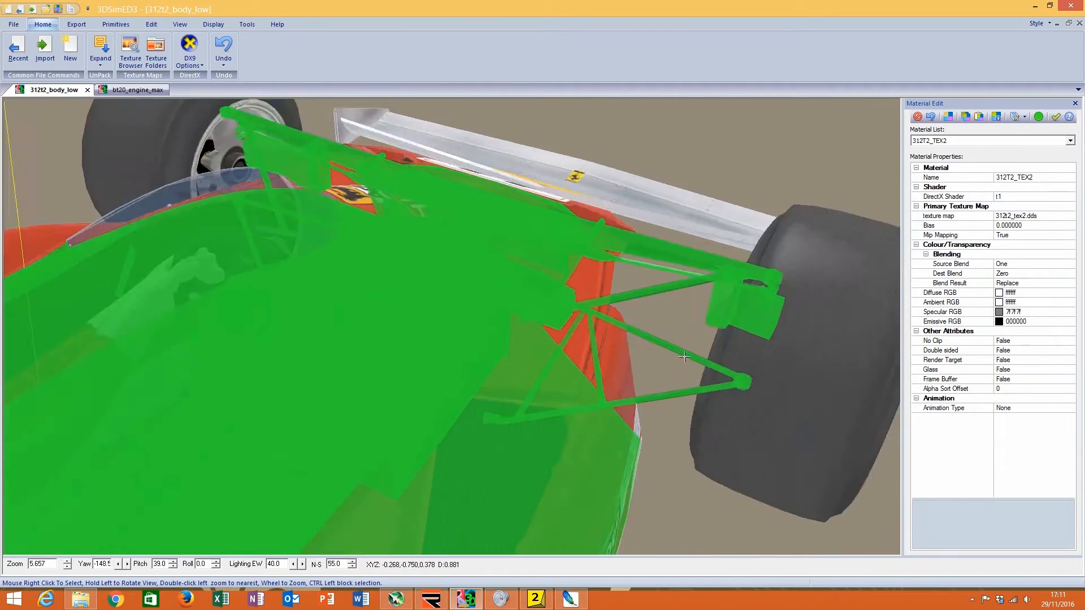
# Step: Examine the parts using the 312T2_TEX2 material from below and from the front, switching their highlighting off and on
pyautogui.moveTo(652, 339); pyautogui.dragTo(598, 287)
pyautogui.doubleClick(526, 335)
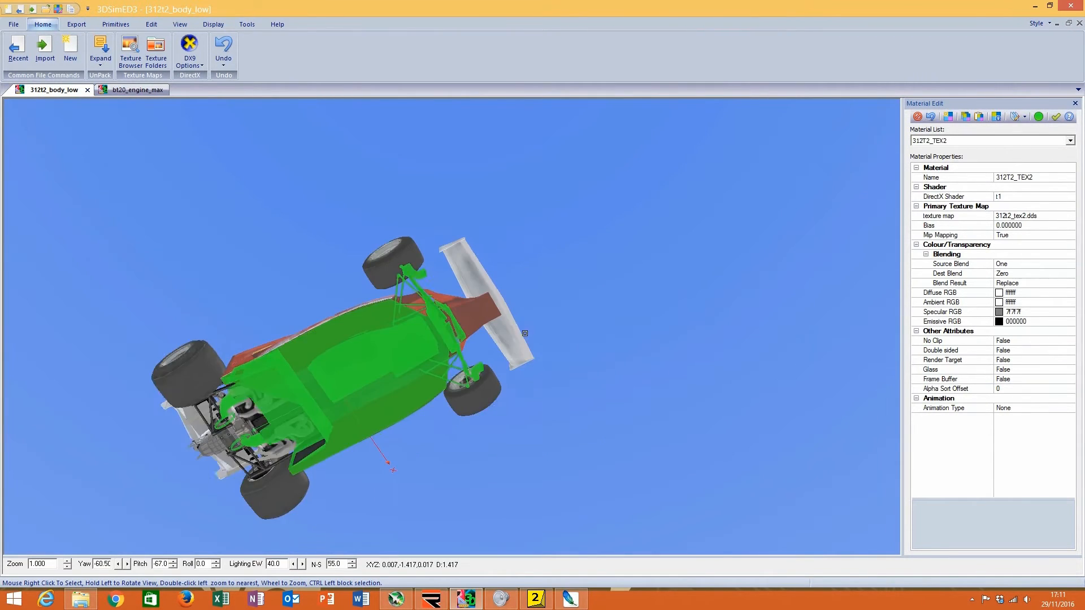
pyautogui.scroll(5, 403, 295)
pyautogui.doubleClick(375, 204)
pyautogui.scroll(6, 375, 203)
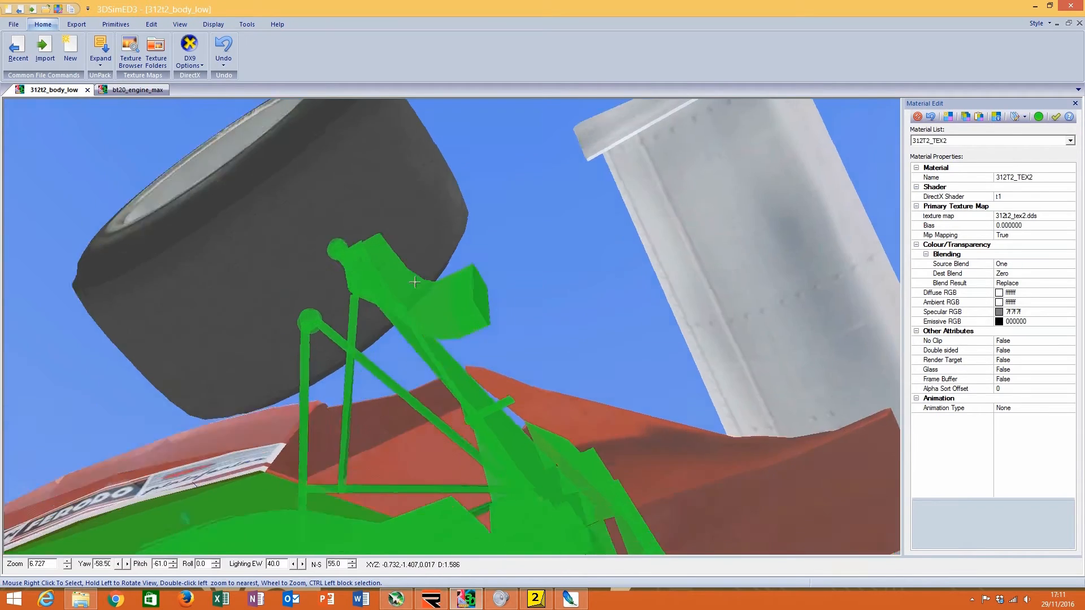
pyautogui.moveTo(375, 204); pyautogui.dragTo(341, 258)
pyautogui.click(1041, 119)
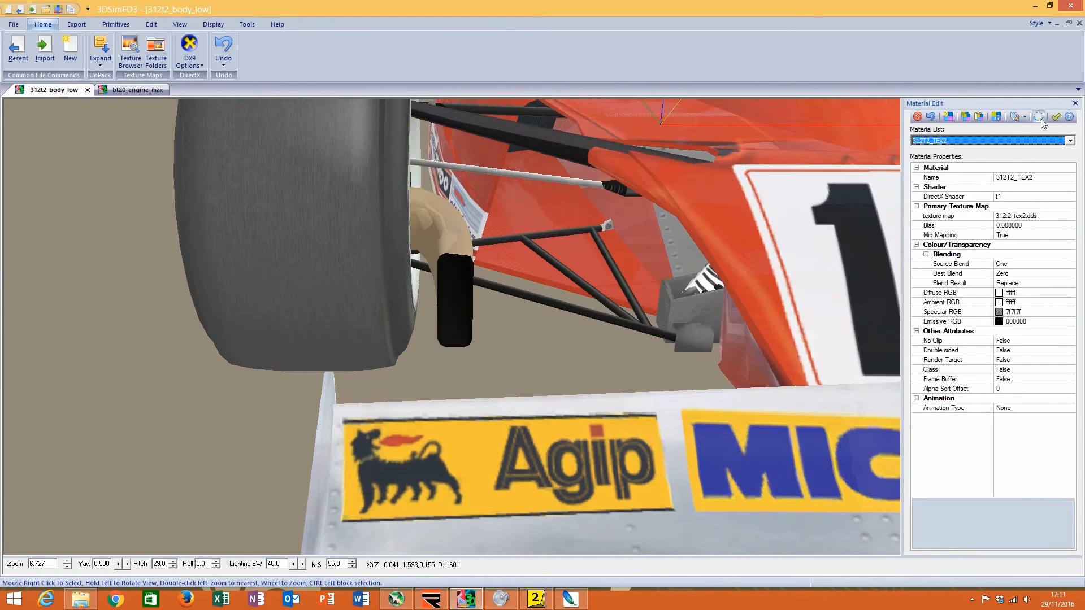
pyautogui.click(1041, 120)
pyautogui.click(1041, 119)
pyautogui.click(1041, 119)
pyautogui.click(1042, 119)
pyautogui.click(1041, 120)
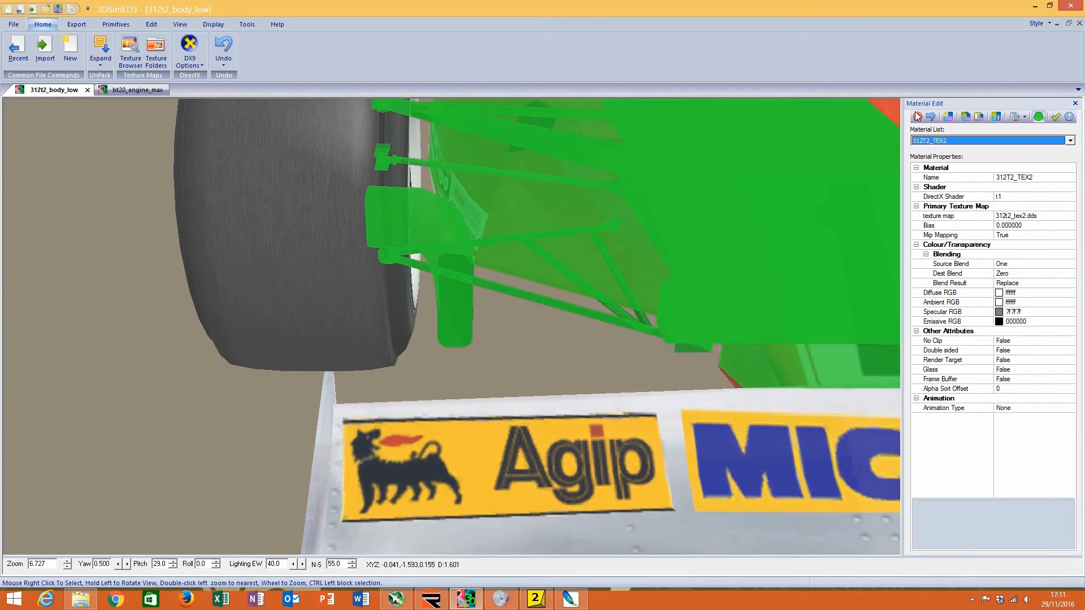
pyautogui.scroll(-5, 531, 137)
pyautogui.moveTo(552, 233); pyautogui.dragTo(819, 228)
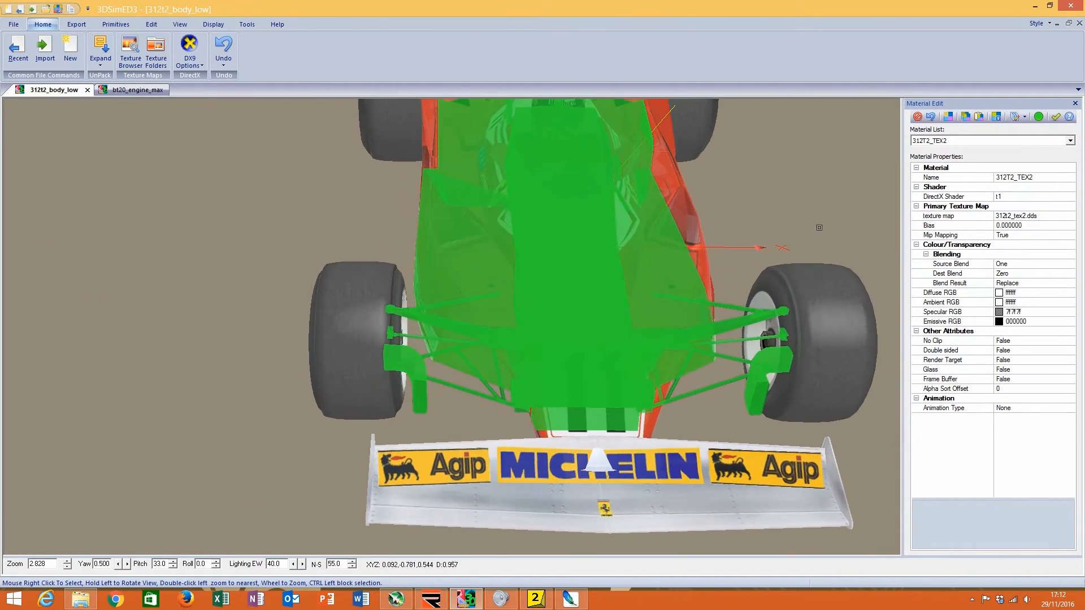
pyautogui.click(1066, 198)
pyautogui.click(1070, 196)
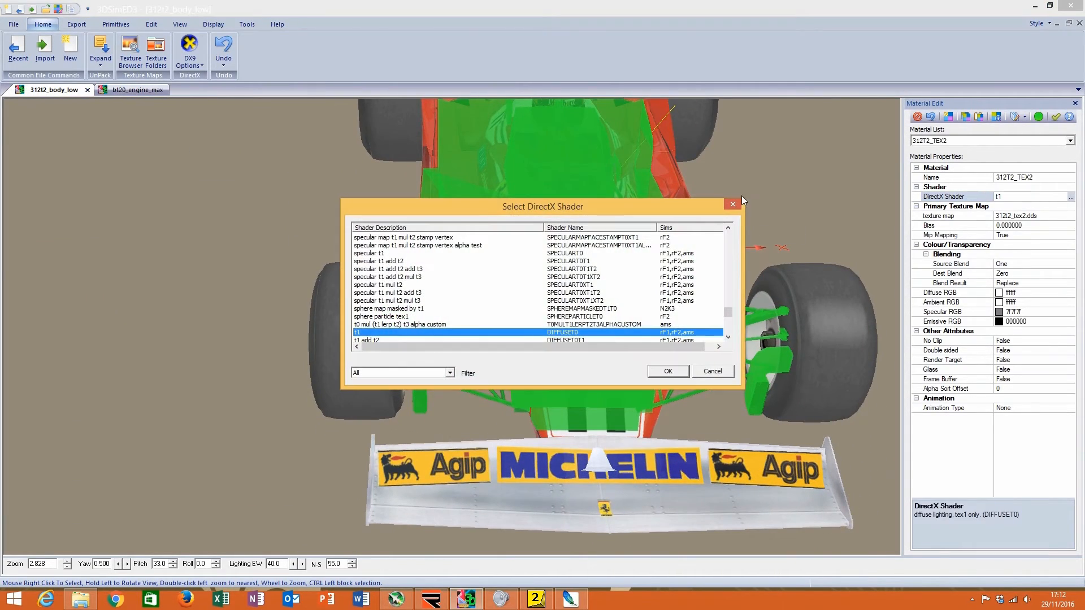
pyautogui.click(732, 204)
# Step: Switch to bt20_engine_max and select the front suspension's BT44_SUSP material to view its shader properties
pyautogui.click(136, 90)
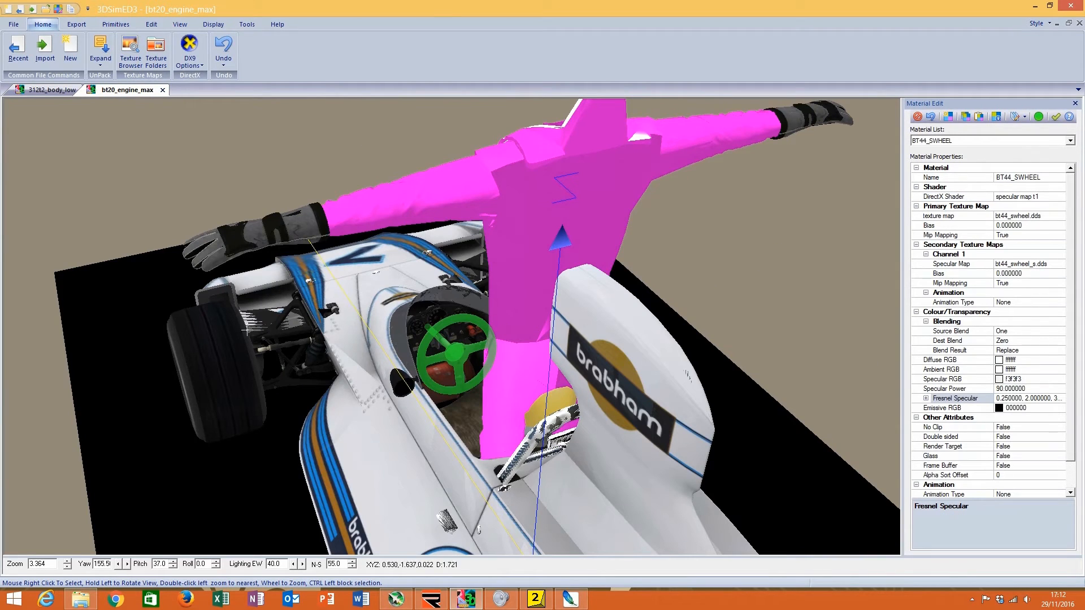
pyautogui.rightClick(308, 357)
pyautogui.moveTo(389, 418)
pyautogui.click(421, 416)
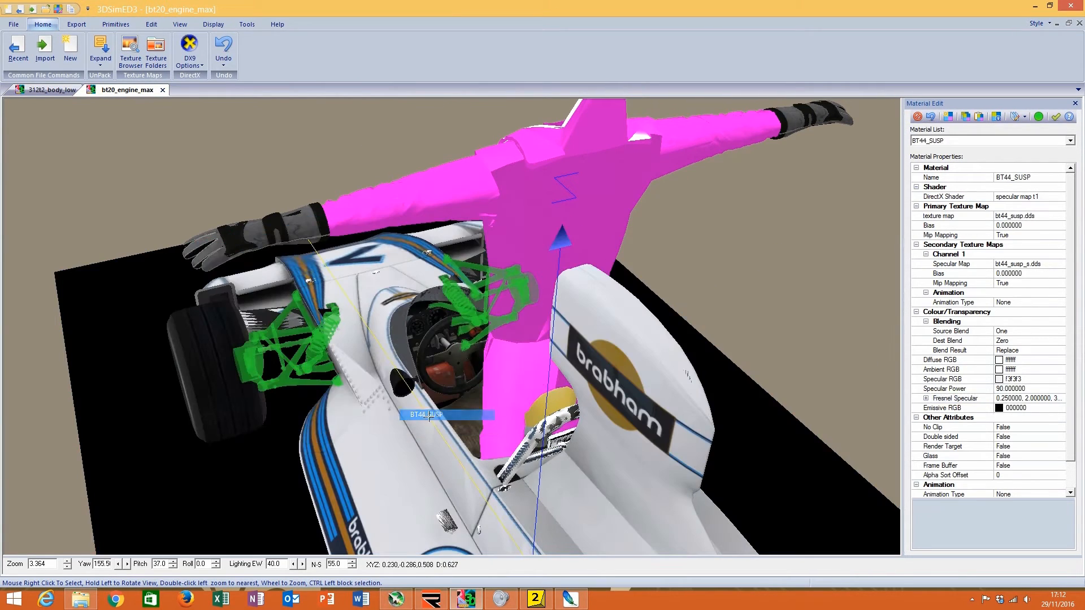
# Step: Hide the bt44_undershadows.gmt object beneath the Brabham
pyautogui.moveTo(412, 412); pyautogui.dragTo(459, 411)
pyautogui.rightClick(460, 433)
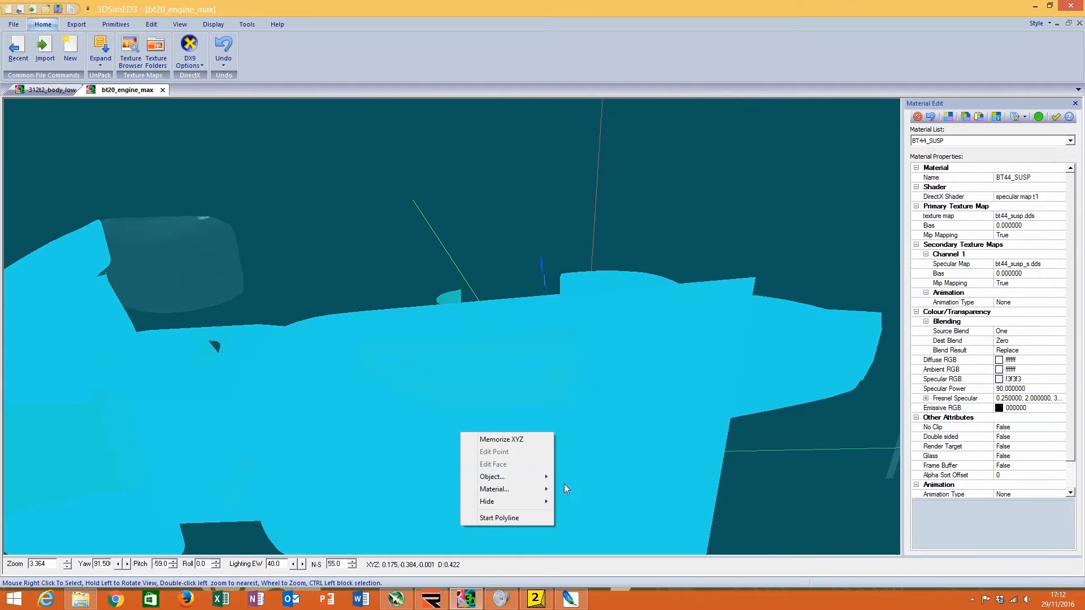
pyautogui.moveTo(534, 495)
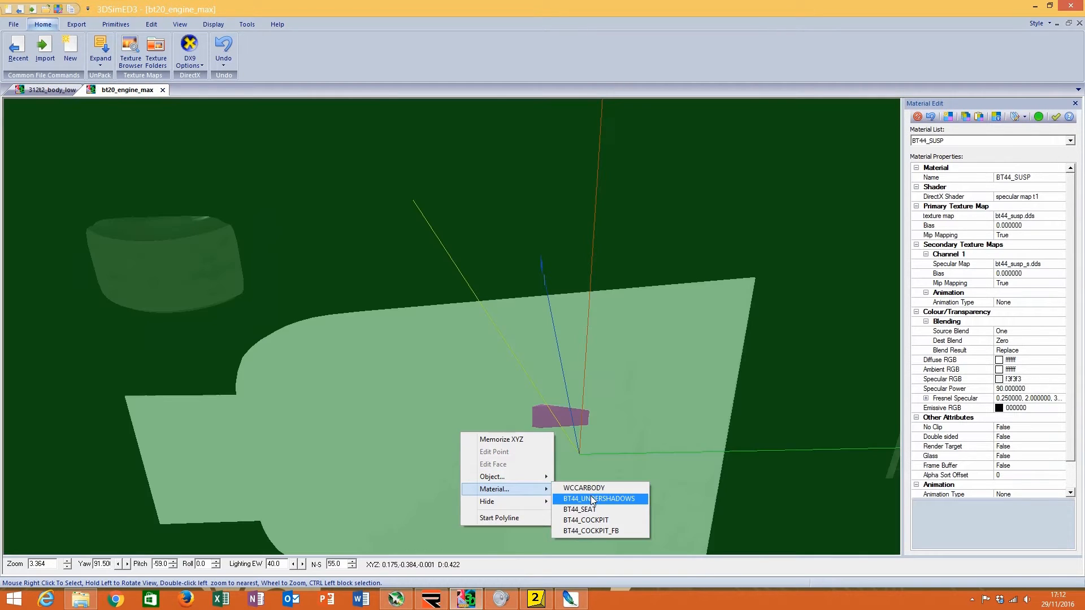
pyautogui.click(592, 499)
pyautogui.rightClick(562, 244)
pyautogui.moveTo(664, 314)
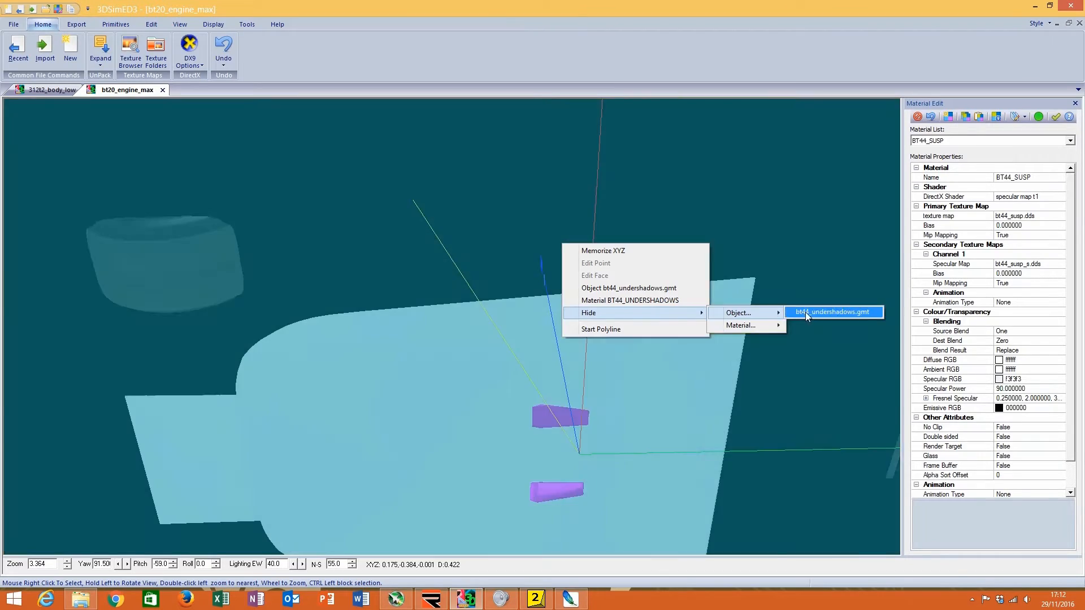
pyautogui.click(808, 313)
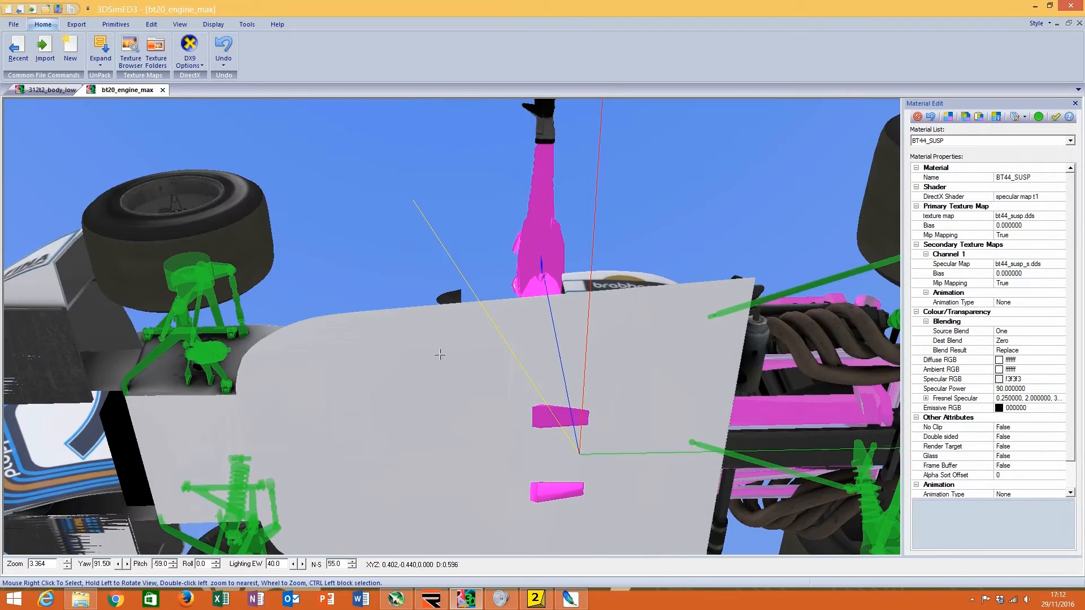
# Step: Examine the underside of the Brabham and check which materials its floor uses
pyautogui.moveTo(440, 354); pyautogui.dragTo(524, 326)
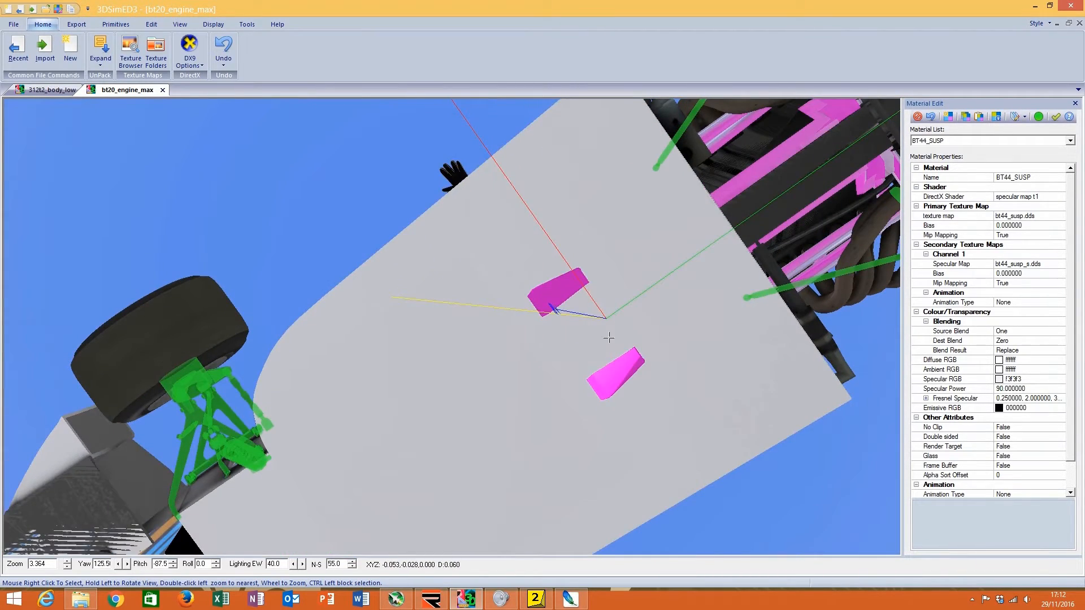
pyautogui.rightClick(609, 356)
pyautogui.moveTo(643, 413)
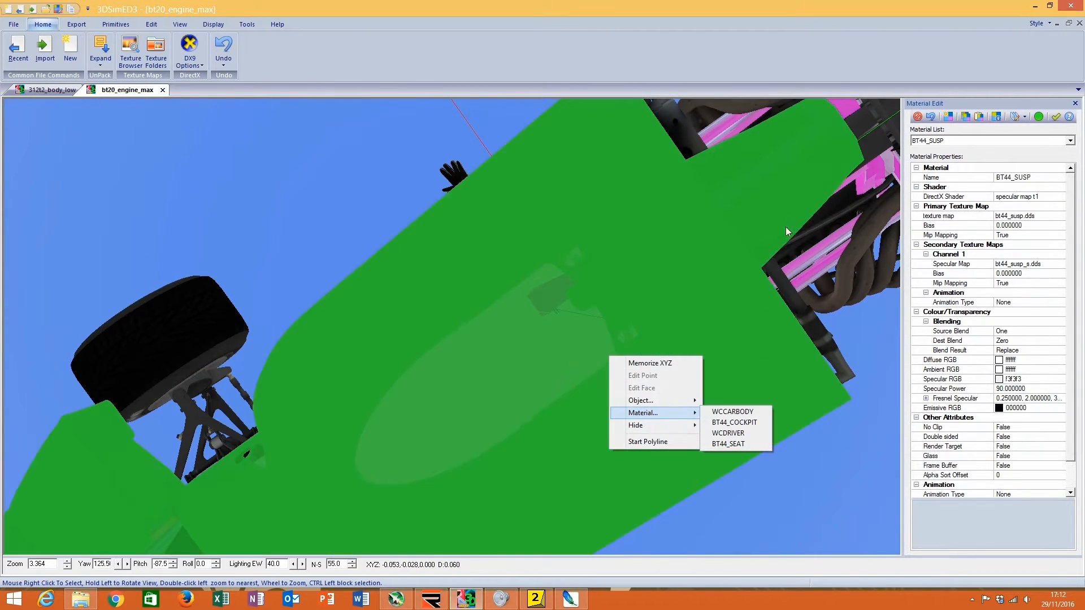
pyautogui.moveTo(788, 232); pyautogui.dragTo(798, 205)
pyautogui.moveTo(244, 375); pyautogui.dragTo(439, 477)
# Step: Return to 312t2_body_low and change the 312T2_TEX2 material's DirectX shader to specular map t1
pyautogui.click(37, 90)
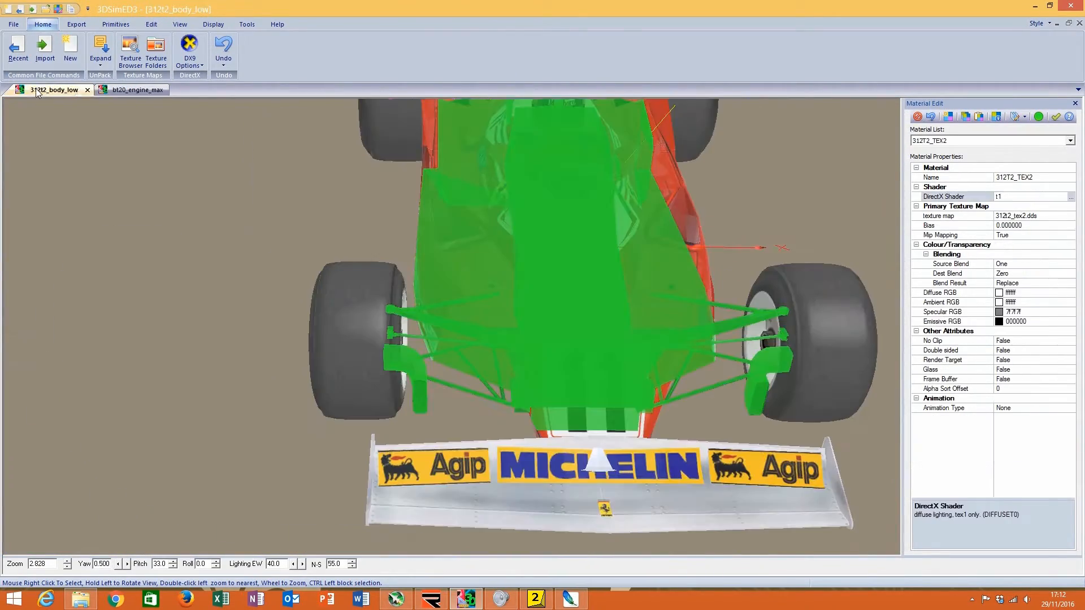
pyautogui.click(1070, 197)
pyautogui.scroll(5, 471, 286)
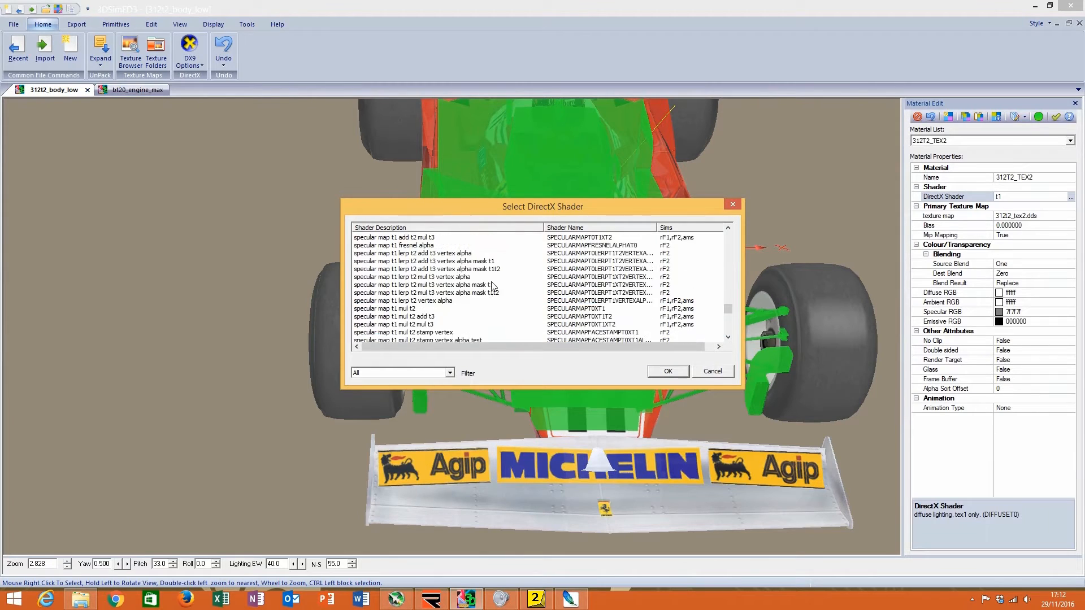
pyautogui.click(414, 303)
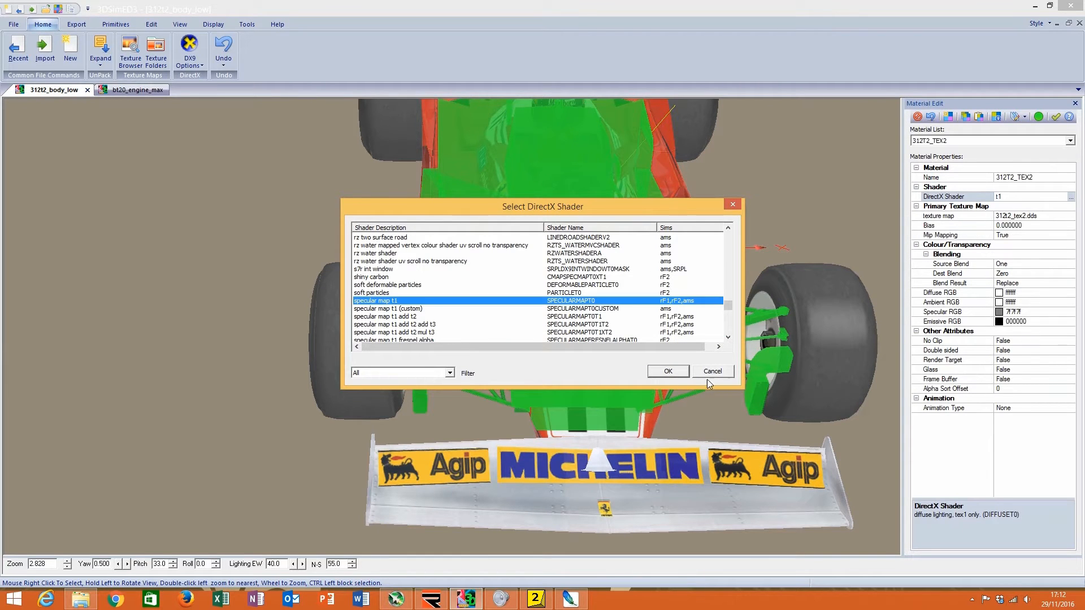
pyautogui.press('Return')
# Step: Turn off the material highlighting and inspect the Ferrari's front suspension and nose bodywork up close
pyautogui.click(1038, 118)
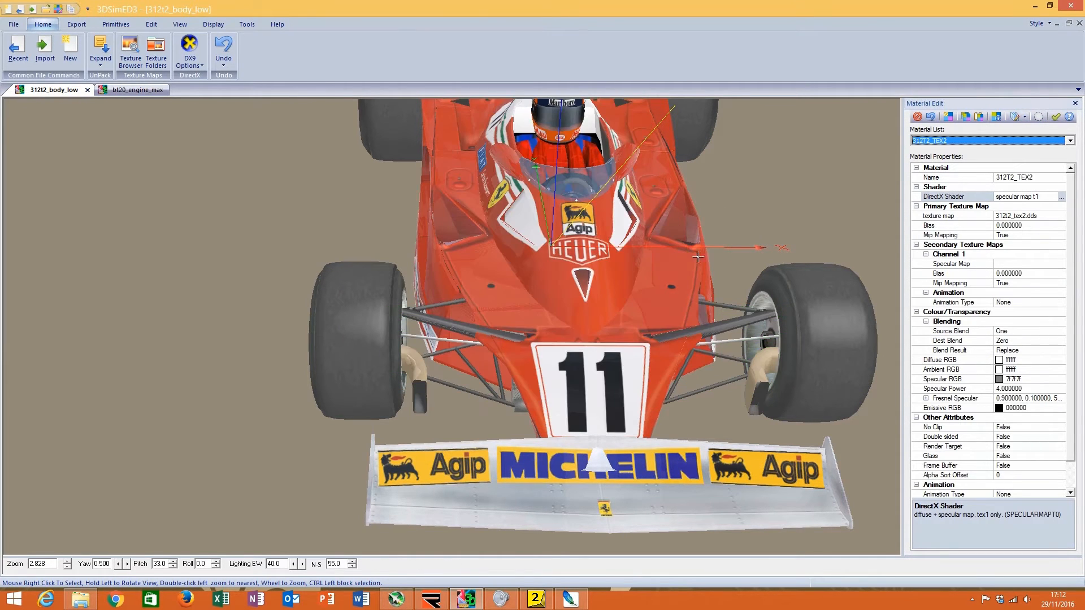
pyautogui.doubleClick(646, 379)
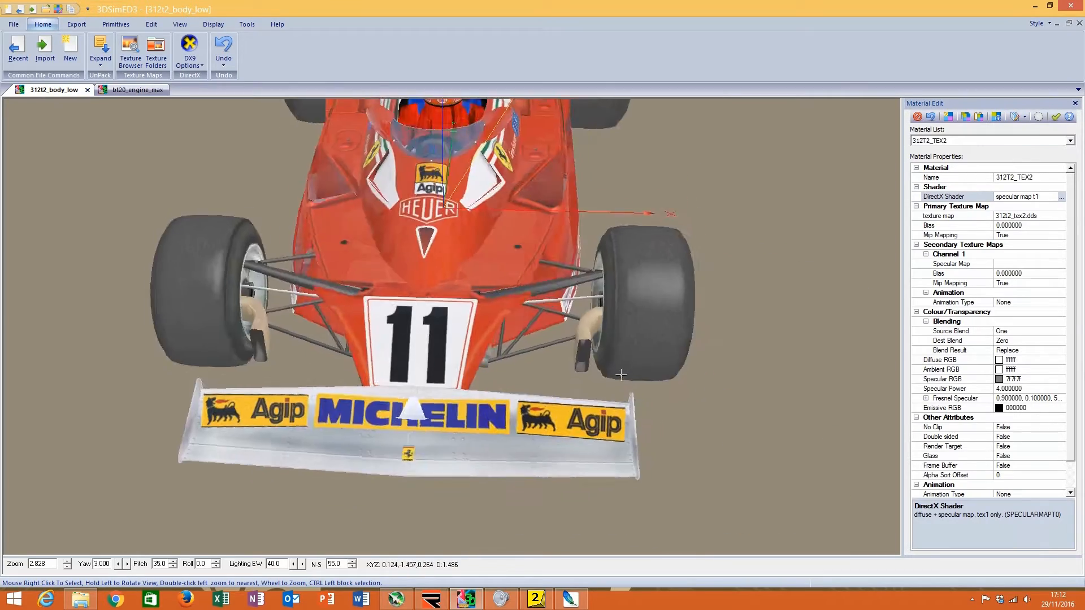
pyautogui.moveTo(646, 379); pyautogui.dragTo(496, 360)
pyautogui.doubleClick(318, 290)
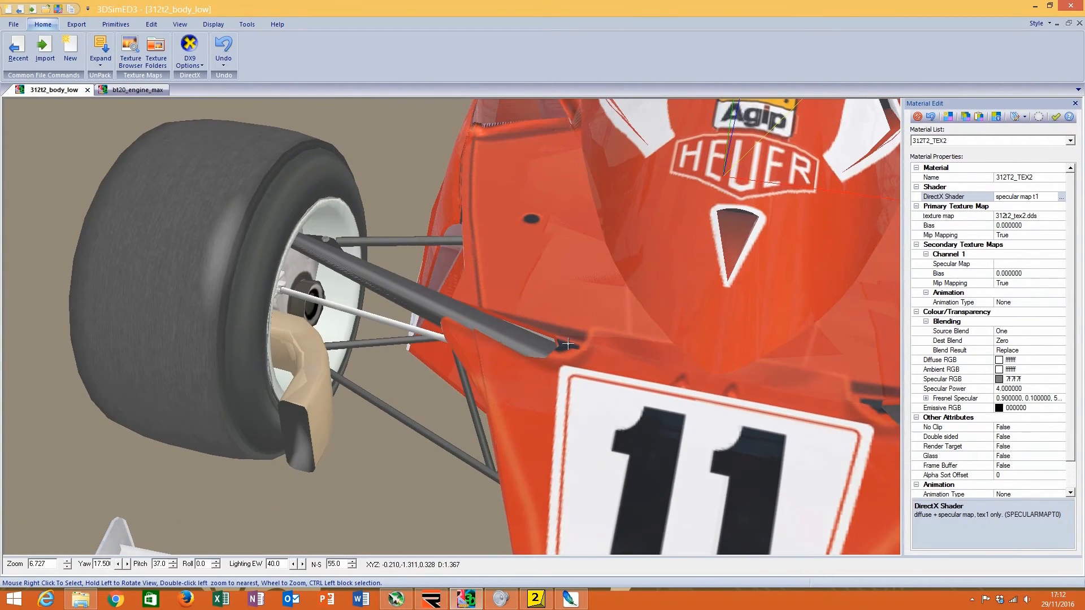
pyautogui.doubleClick(509, 336)
pyautogui.scroll(-1, 509, 336)
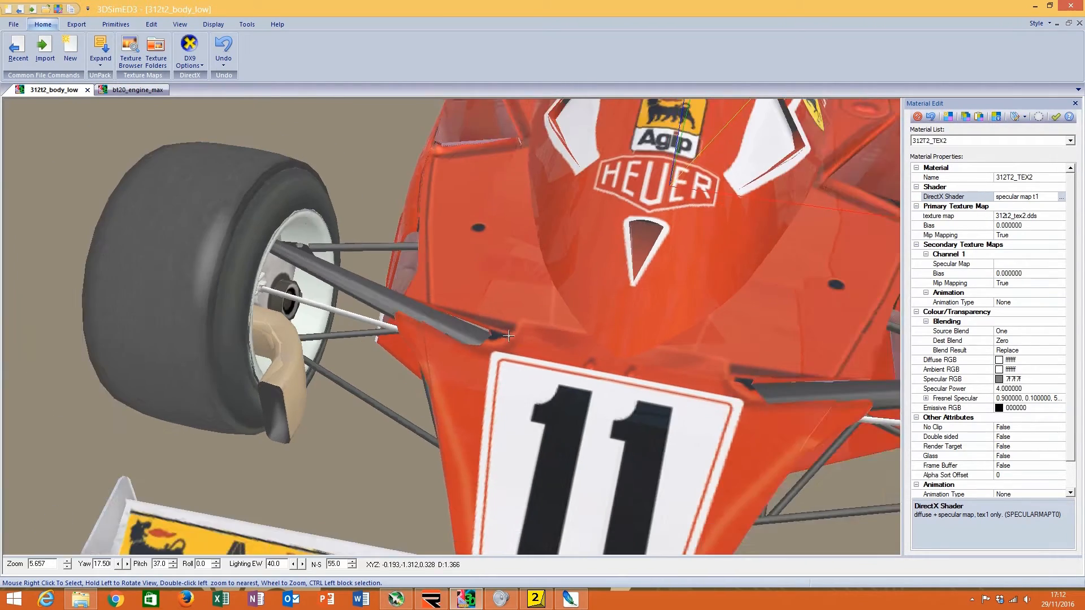
pyautogui.moveTo(510, 335); pyautogui.dragTo(684, 306)
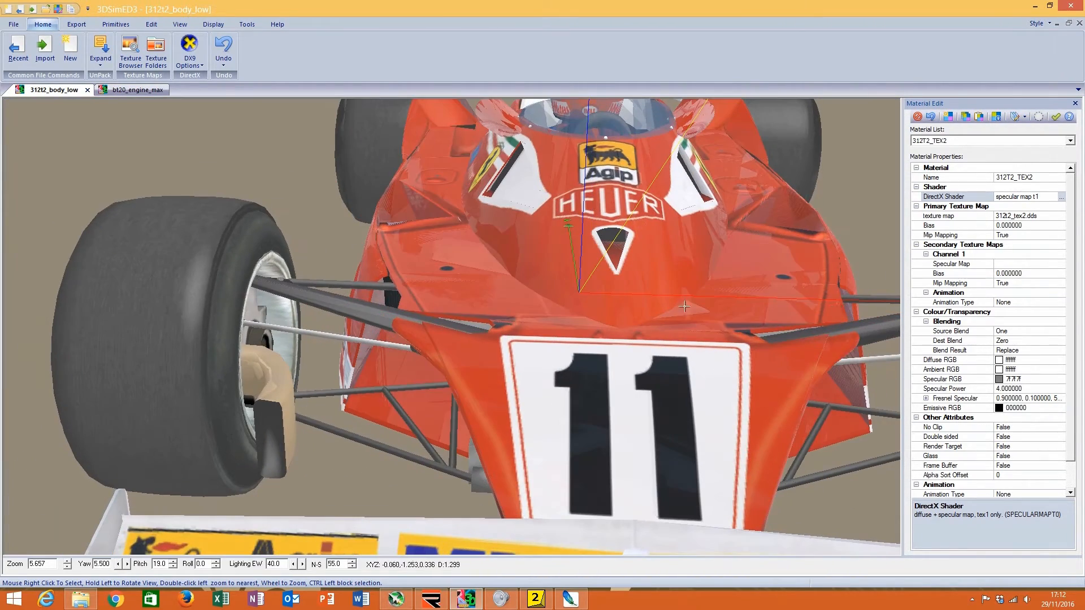
# Step: Open the 312T2_TEX2 material's primary texture 312t2_tex2.dds in Photoshop without displaying its mip maps
pyautogui.click(1061, 216)
pyautogui.click(1061, 216)
pyautogui.rightClick(561, 292)
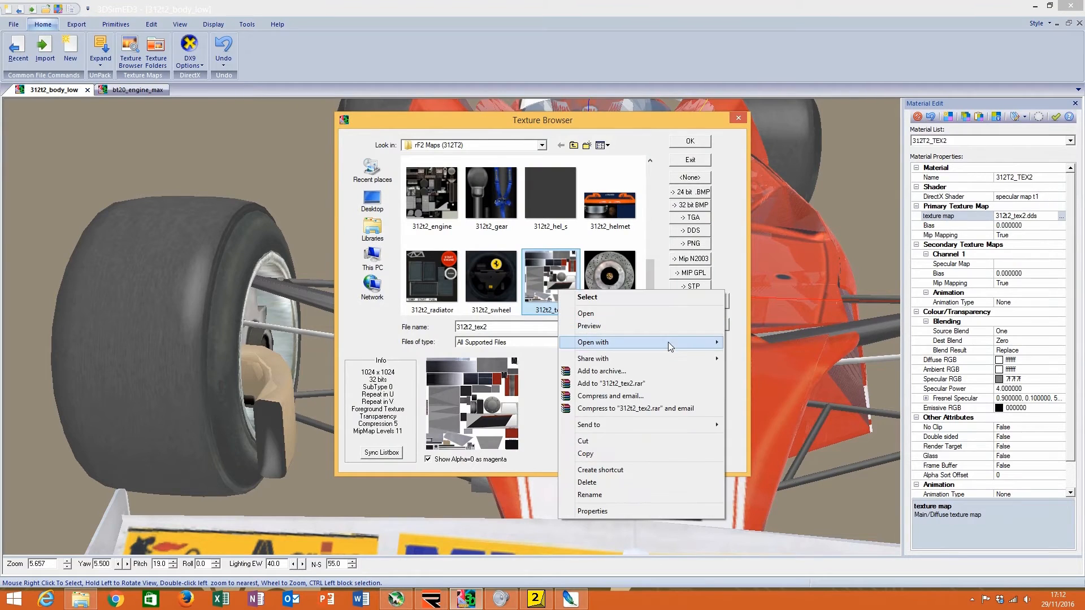
pyautogui.moveTo(670, 346)
pyautogui.click(752, 344)
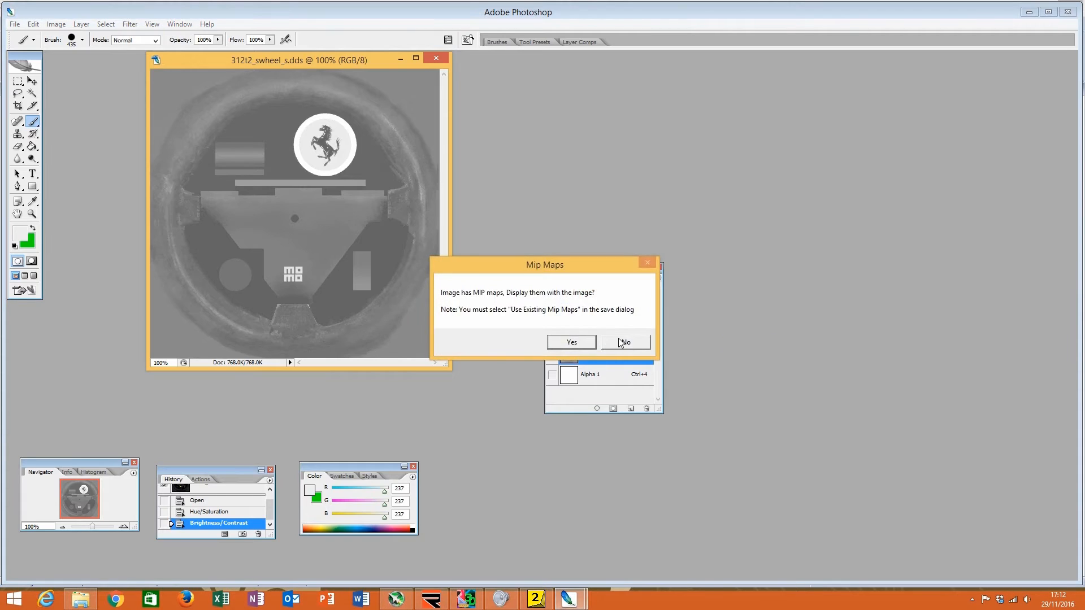
pyautogui.click(624, 342)
# Step: Rearrange the workspace so the Channels palette sits clear of the 312t2_tex2.dds image window
pyautogui.moveTo(589, 264); pyautogui.dragTo(679, 265)
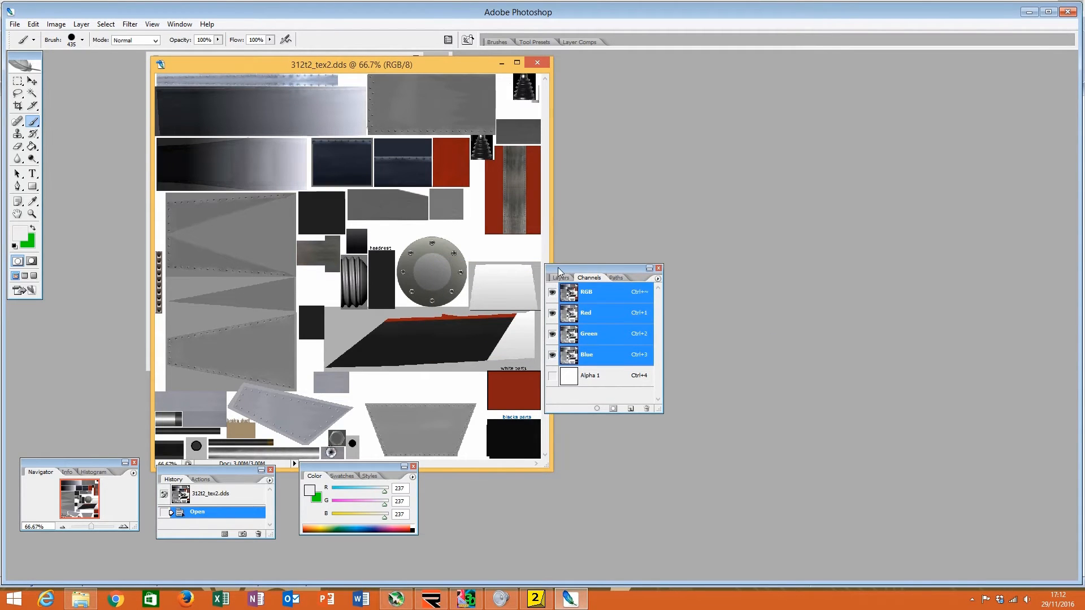
pyautogui.moveTo(735, 234); pyautogui.dragTo(761, 225)
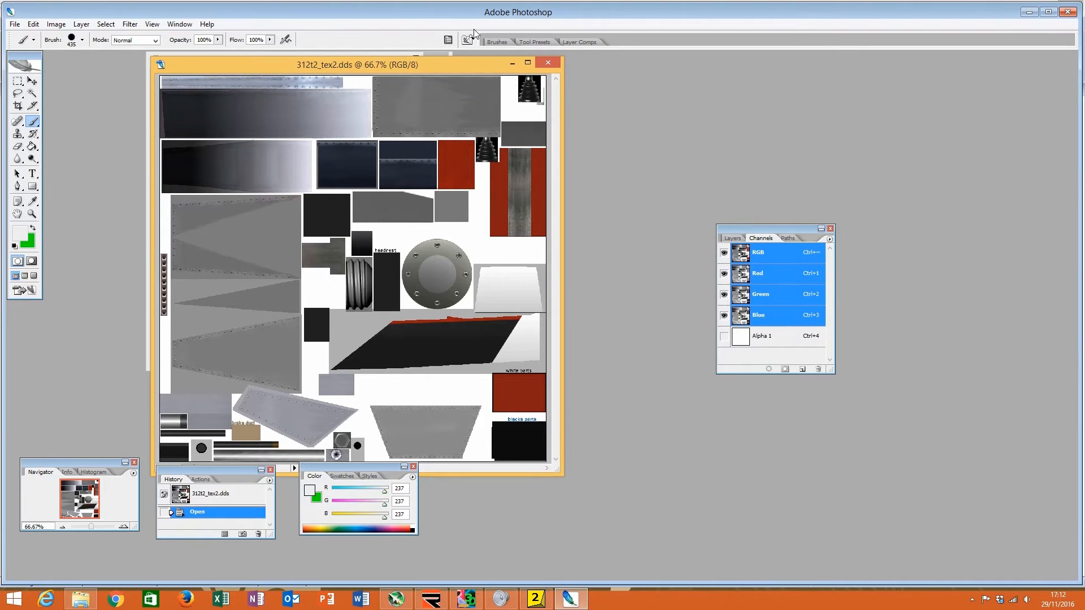
pyautogui.moveTo(418, 69); pyautogui.dragTo(536, 68)
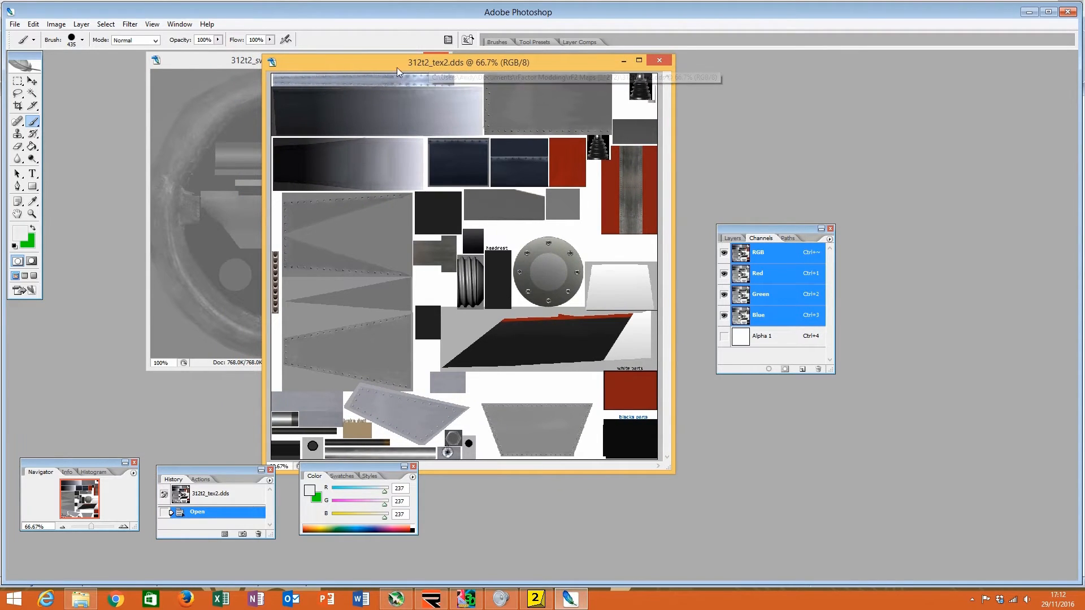
# Step: Fully desaturate the 312t2_tex2.dds texture to greyscale with Hue/Saturation
pyautogui.click(55, 24)
pyautogui.moveTo(96, 53)
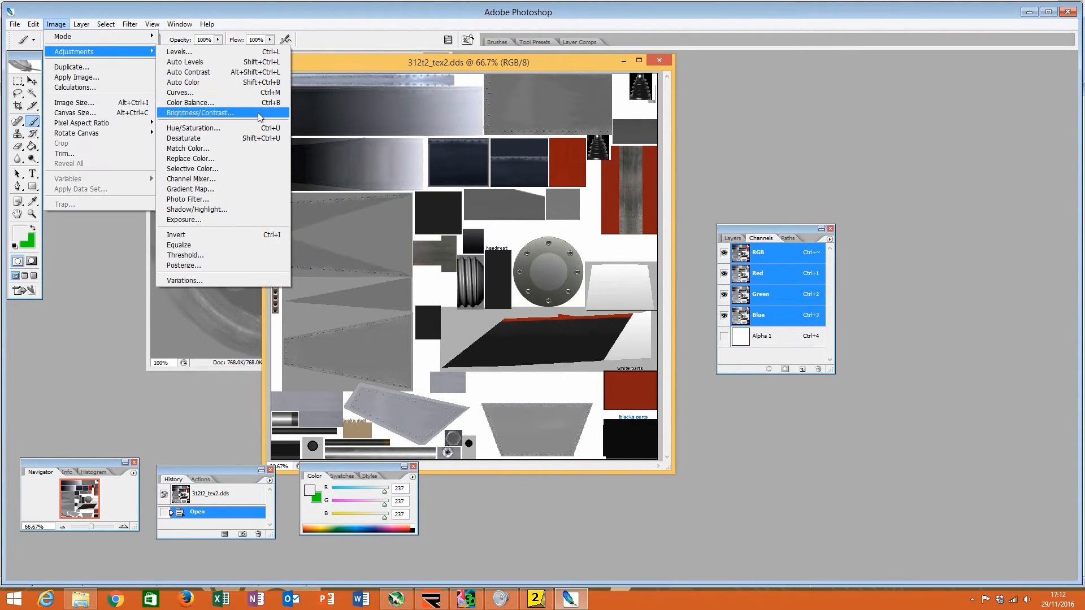
pyautogui.click(249, 129)
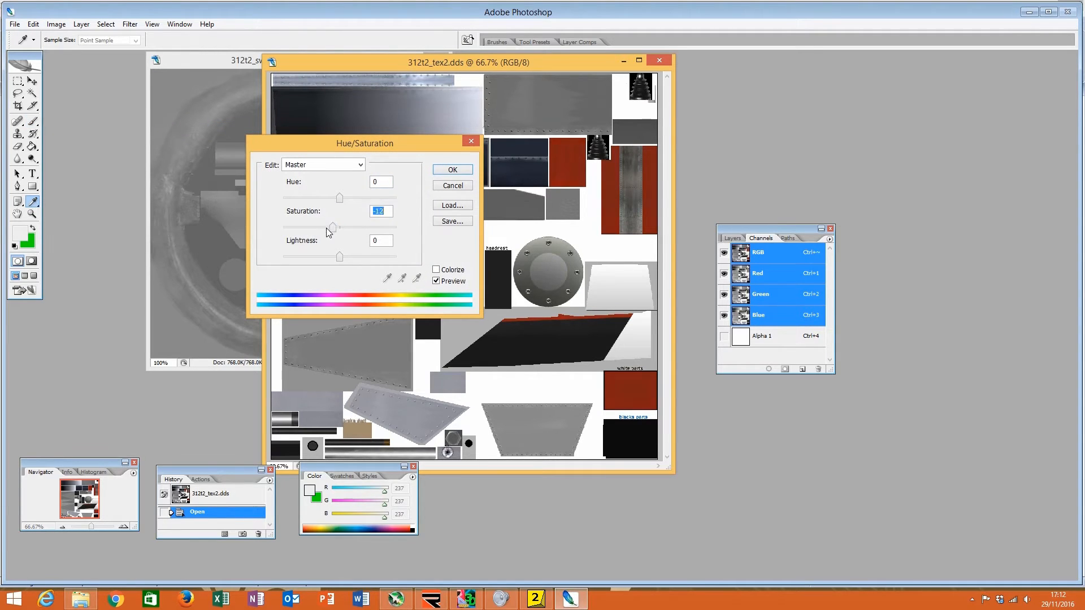
pyautogui.moveTo(326, 228); pyautogui.dragTo(250, 232)
pyautogui.click(446, 171)
# Step: Raise the greyscale texture's brightness to about +84 with Brightness/Contrast, leaving the contrast at 0
pyautogui.click(56, 24)
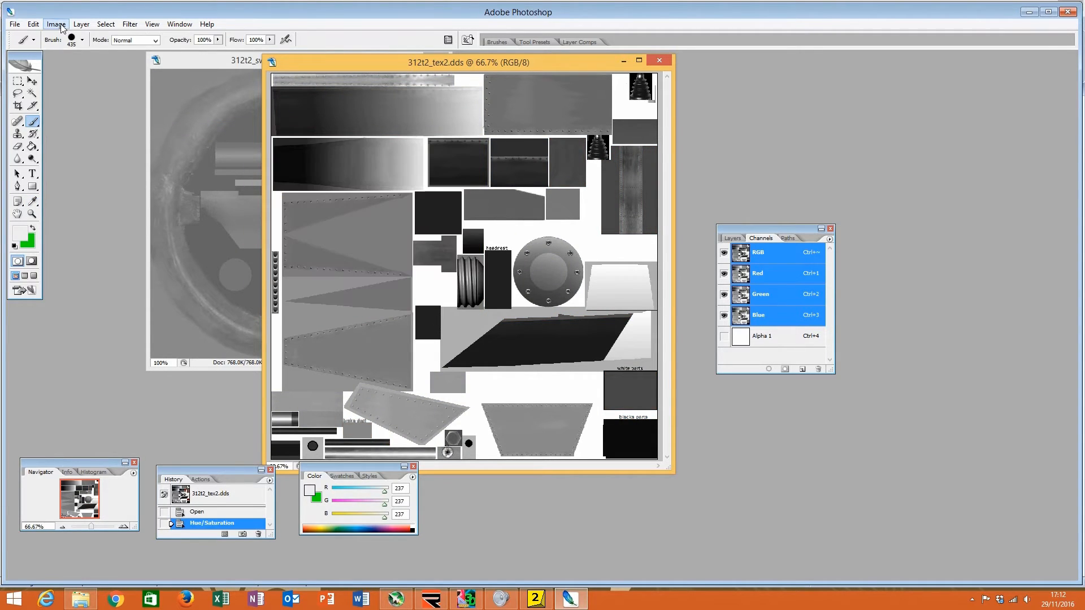
pyautogui.moveTo(102, 52)
pyautogui.click(213, 113)
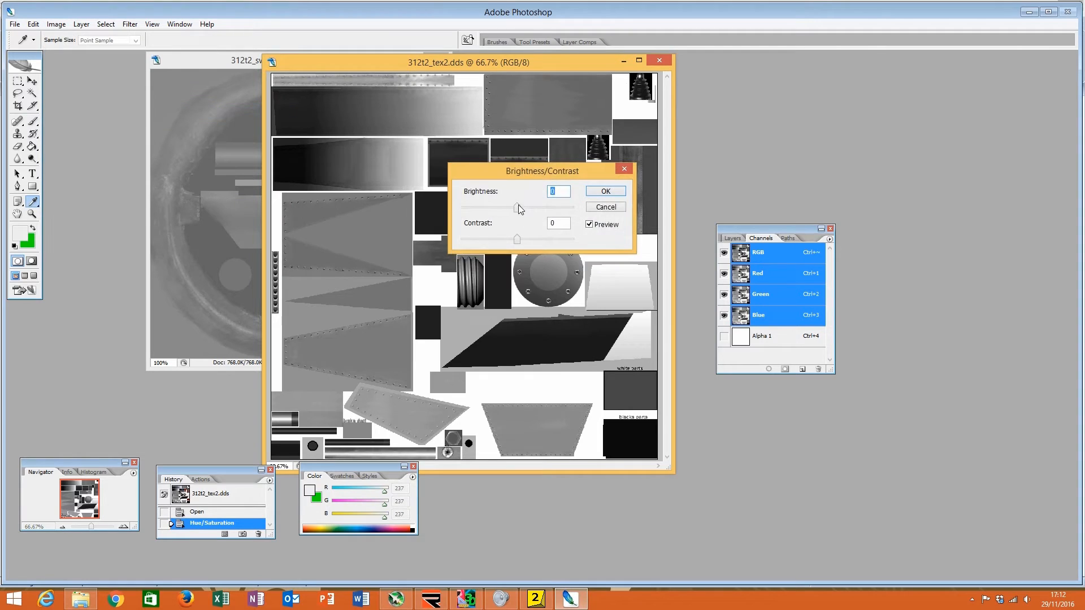
pyautogui.moveTo(517, 208); pyautogui.dragTo(552, 213)
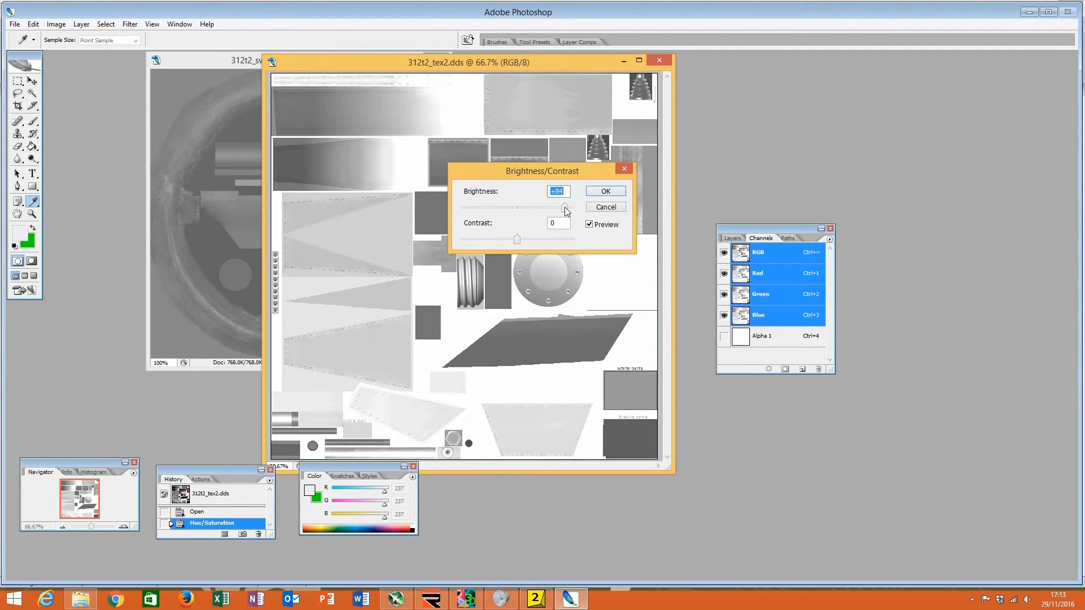
pyautogui.click(603, 194)
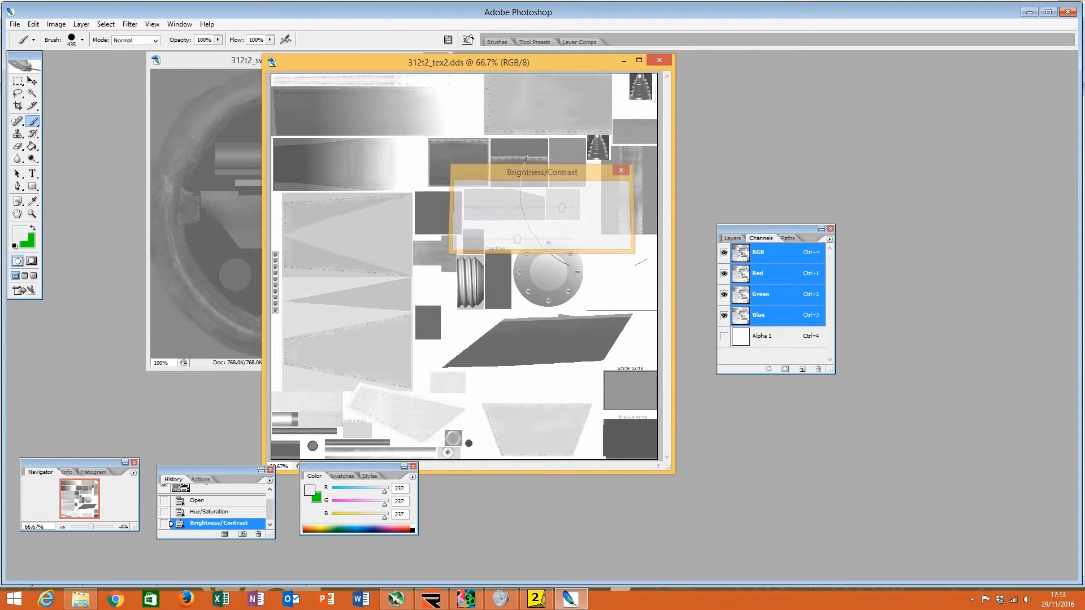
pyautogui.press('b')
# Step: Save the adjusted texture as a new DDS file named 312t2_tex2_s in the rF2 Maps (312T2) folder
pyautogui.click(15, 24)
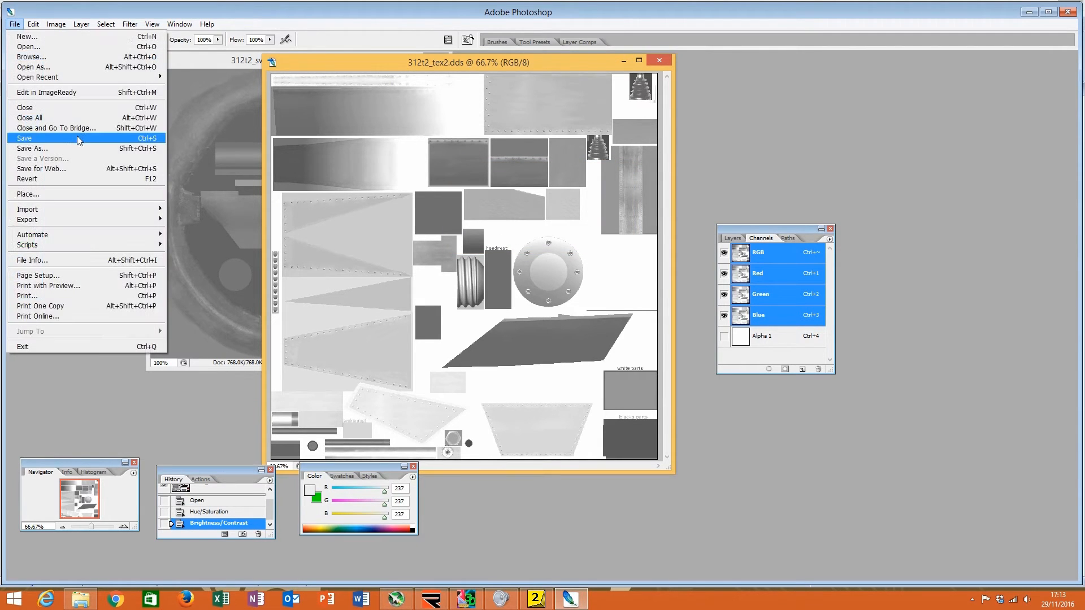
pyautogui.click(34, 148)
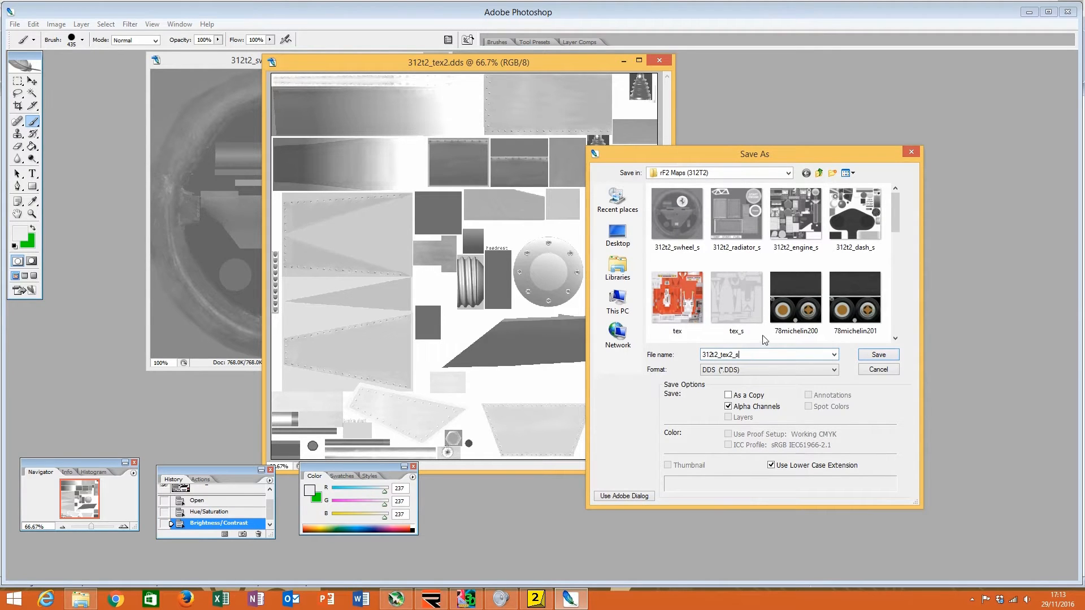
pyautogui.click(865, 355)
pyautogui.press('Return')
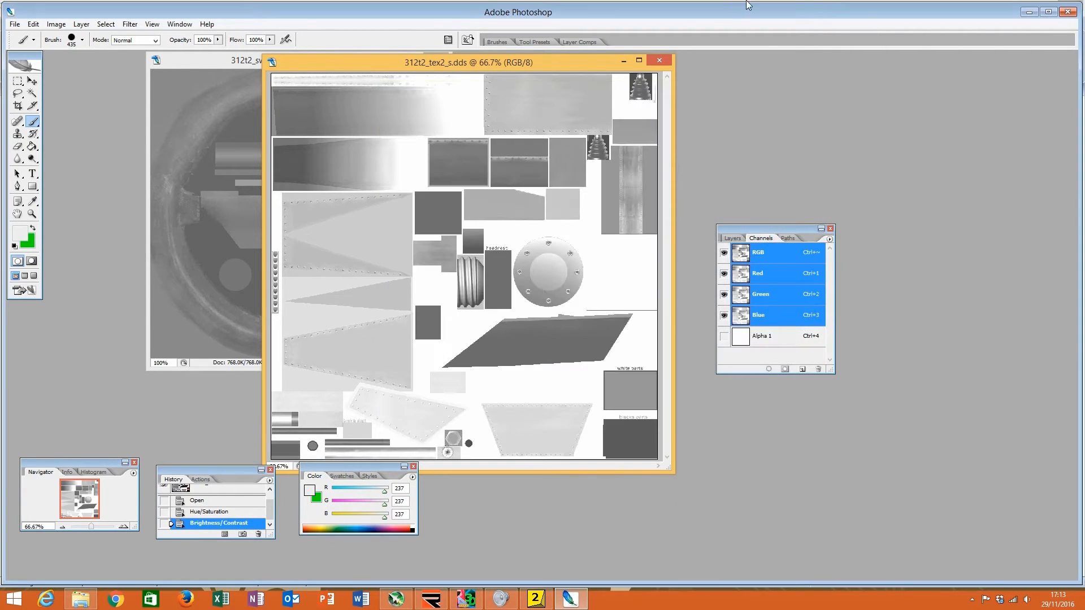
# Step: Close both open images, switch back to 3DSimED3 and dismiss the texture browser
pyautogui.click(658, 61)
pyautogui.click(441, 62)
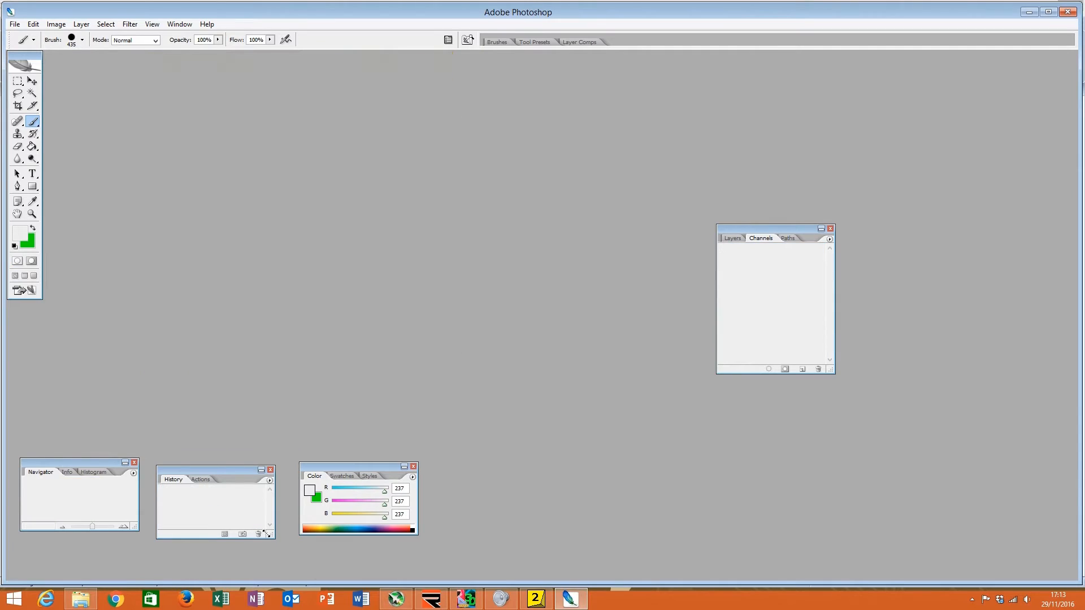
pyautogui.click(472, 599)
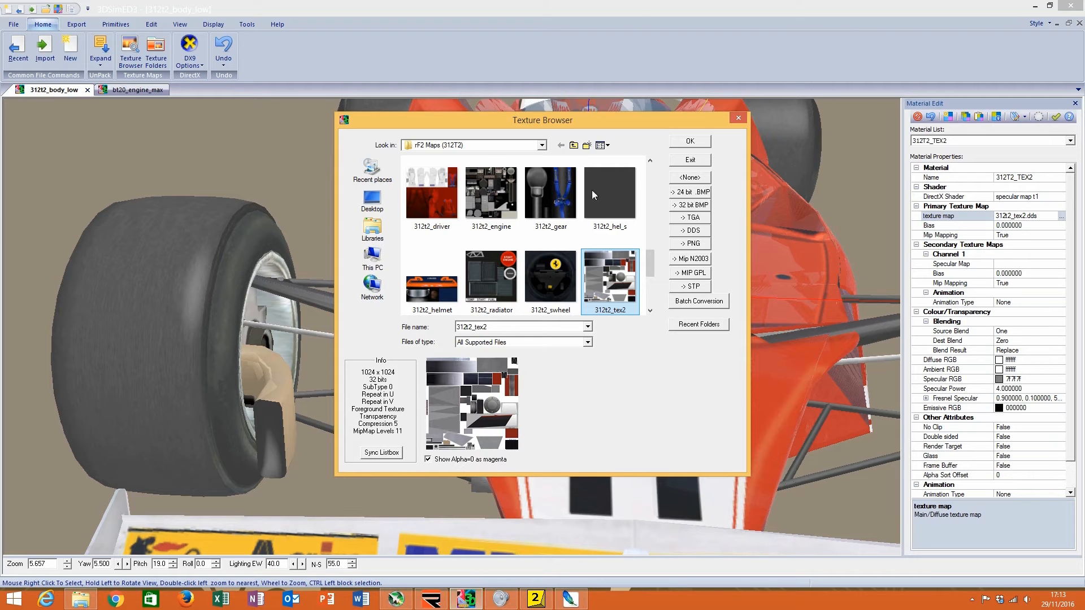
pyautogui.click(738, 118)
# Step: Assign 312t2_tex2_s.dds as the Specular Map of the 312T2_TEX2 material
pyautogui.click(1055, 263)
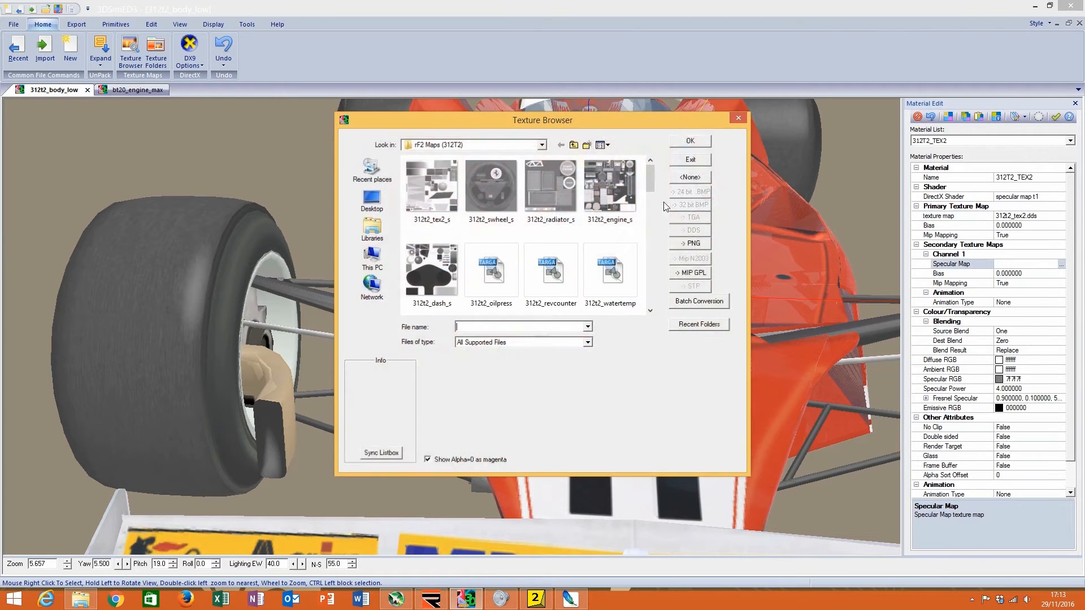
pyautogui.click(432, 187)
pyautogui.click(690, 141)
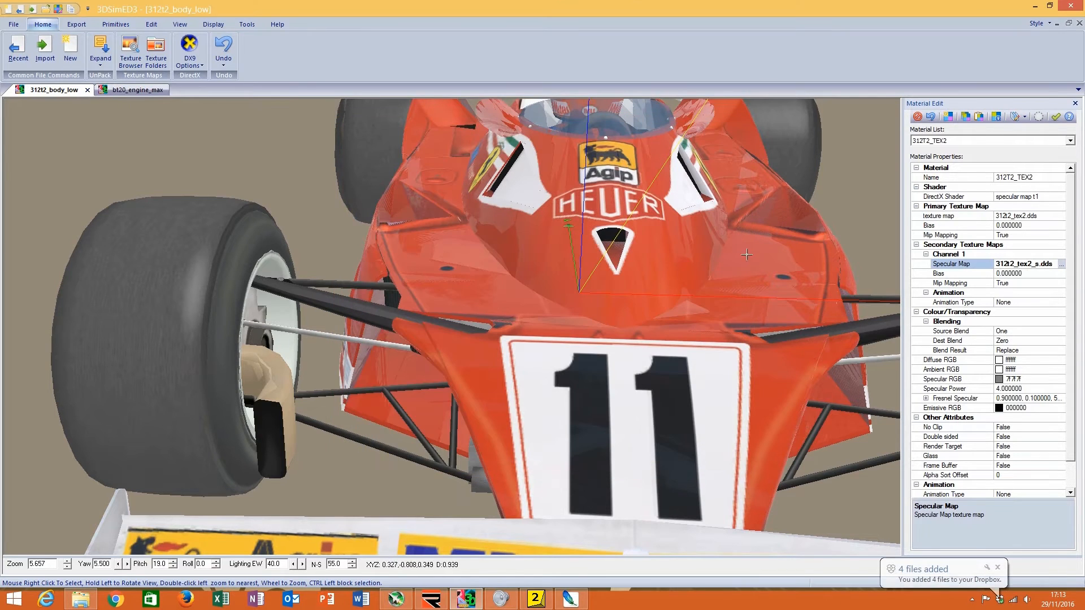
# Step: Set the 312T2_TEX2 material's Specular RGB to f3f3f3 and its Specular Power to 90
pyautogui.click(153, 90)
pyautogui.click(29, 88)
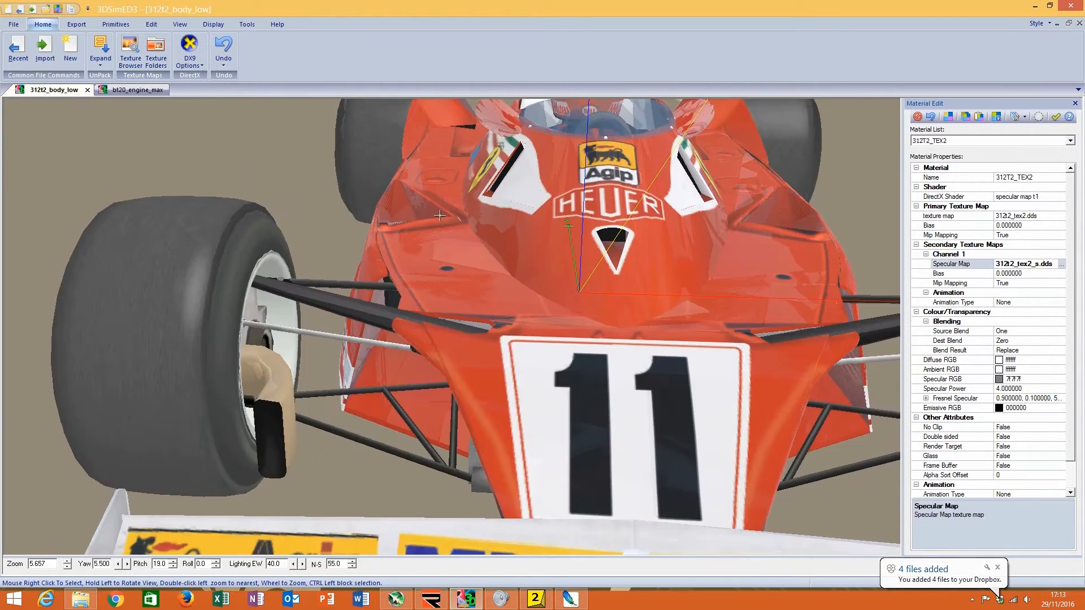
pyautogui.click(1022, 380)
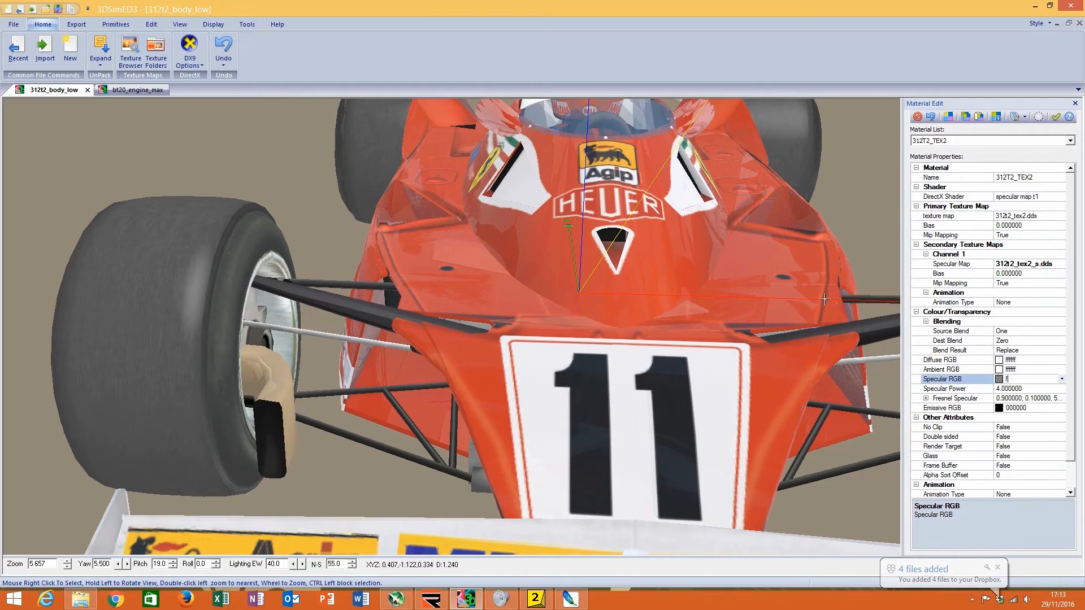
pyautogui.write('f33f33')
pyautogui.press('BackSpace')
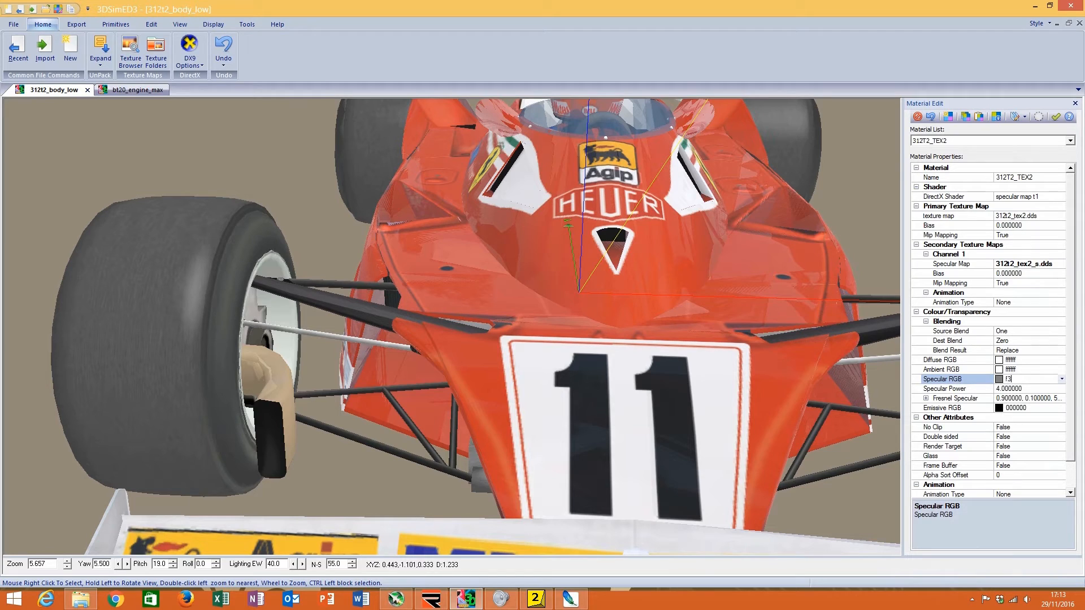
pyautogui.write('3f3')
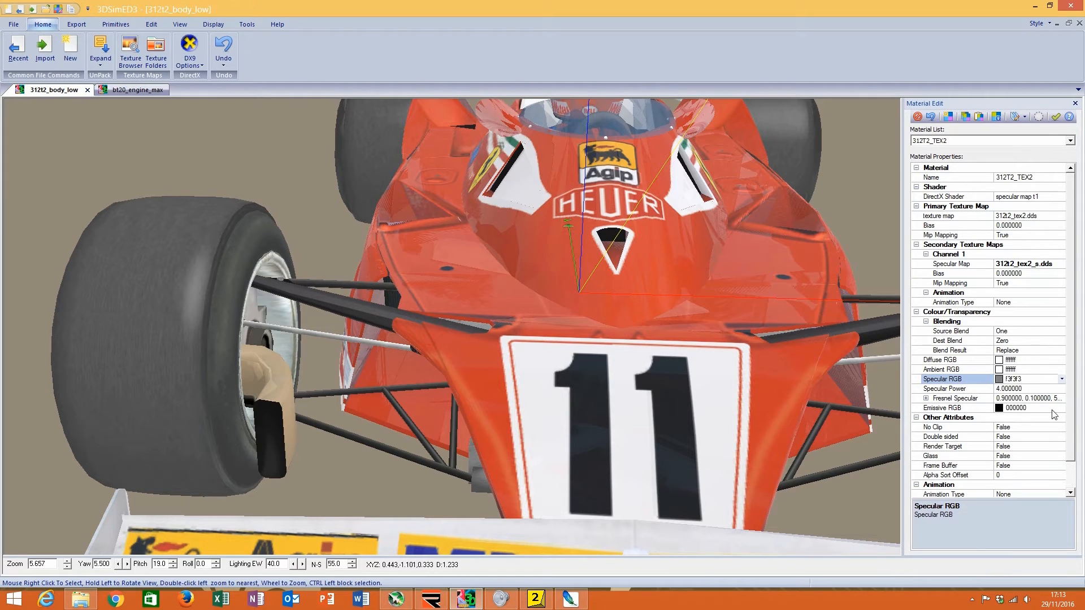
pyautogui.click(1028, 388)
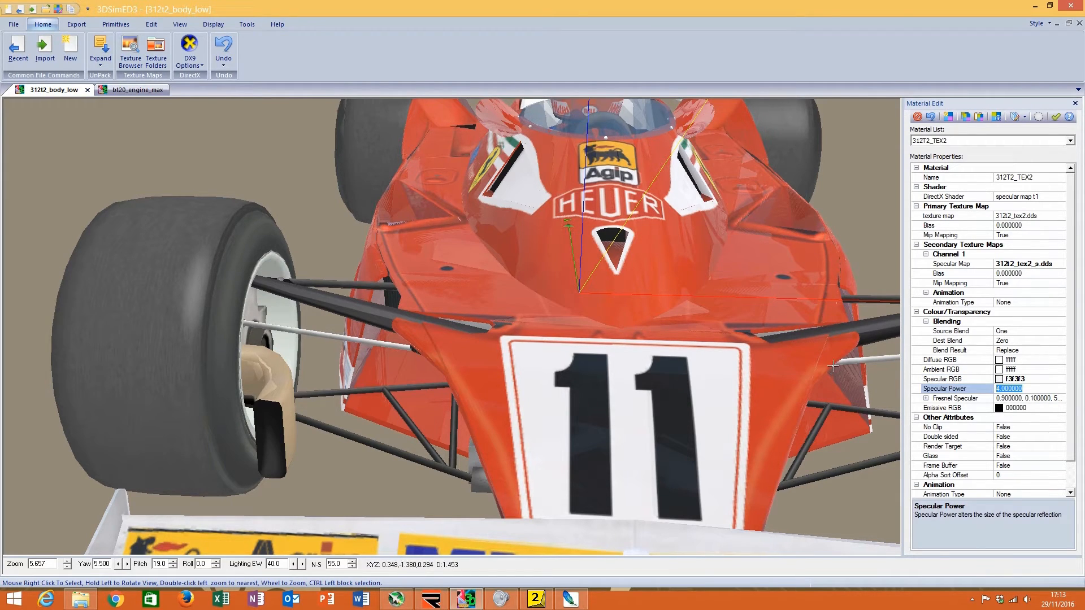
pyautogui.press('Return')
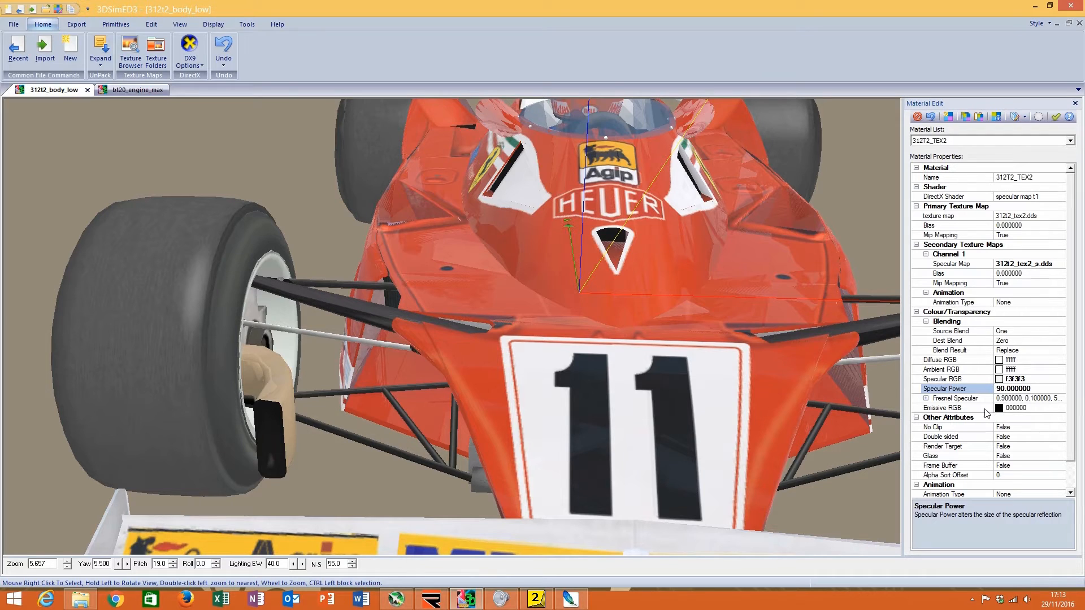
# Step: Copy the Fresnel Specular values 0.250000, 2.000000, 3.000000 from BT44_SUSP in bt20_engine_max to the 312T2_TEX2 material
pyautogui.click(138, 90)
pyautogui.rightClick(1017, 398)
pyautogui.click(968, 475)
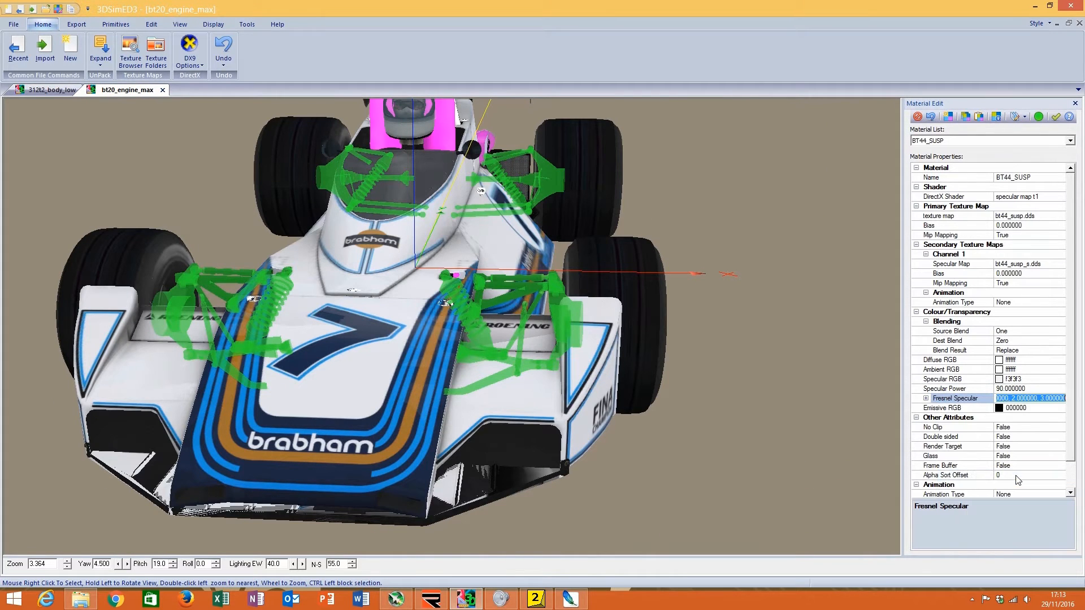
pyautogui.click(54, 90)
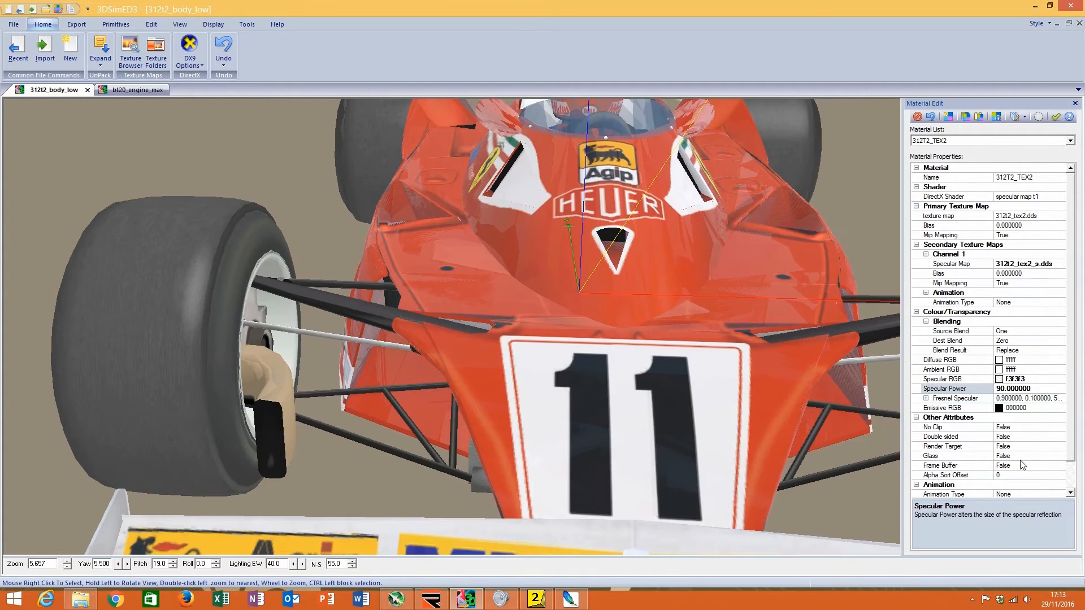
pyautogui.click(1012, 399)
pyautogui.rightClick(1013, 399)
pyautogui.click(987, 475)
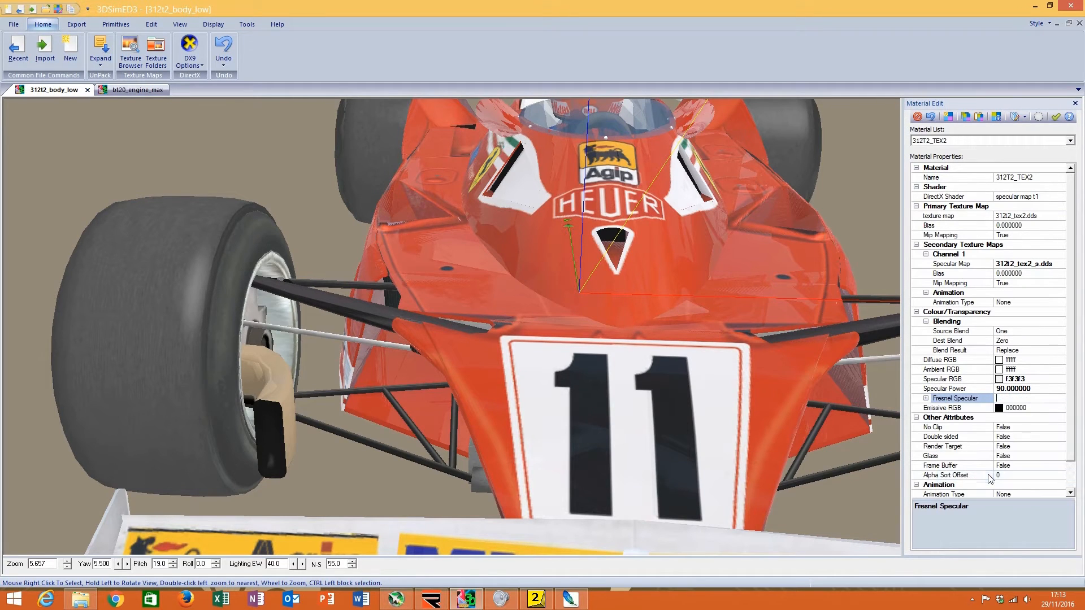
pyautogui.write('1.000000, 2.000000, 3.000000')
pyautogui.press('Return')
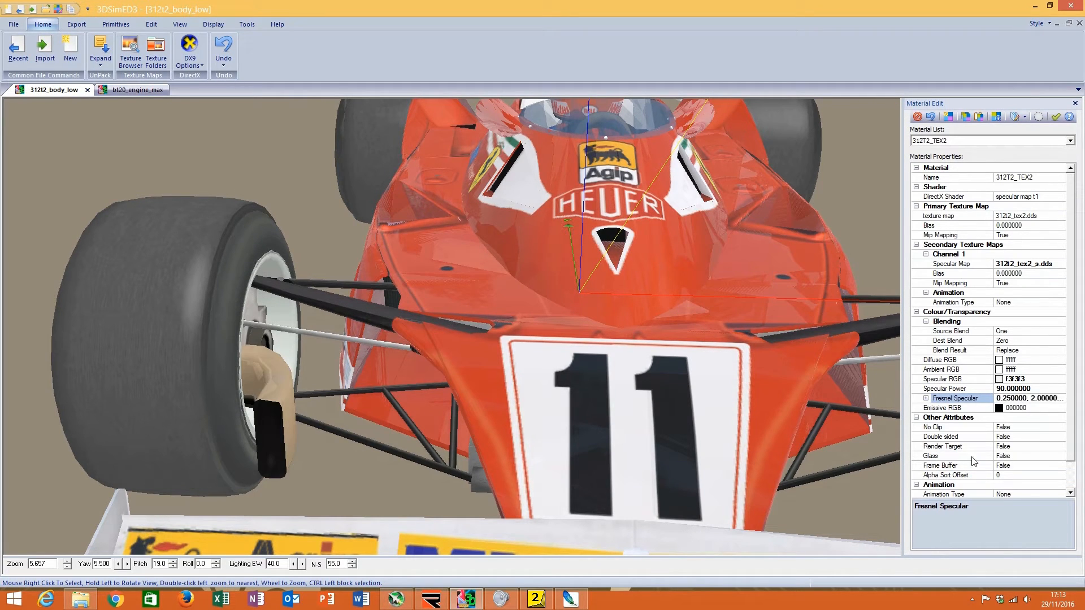
# Step: Select the 312T2_WINDOW material for editing and bring the car's windscreen into close view
pyautogui.click(1070, 141)
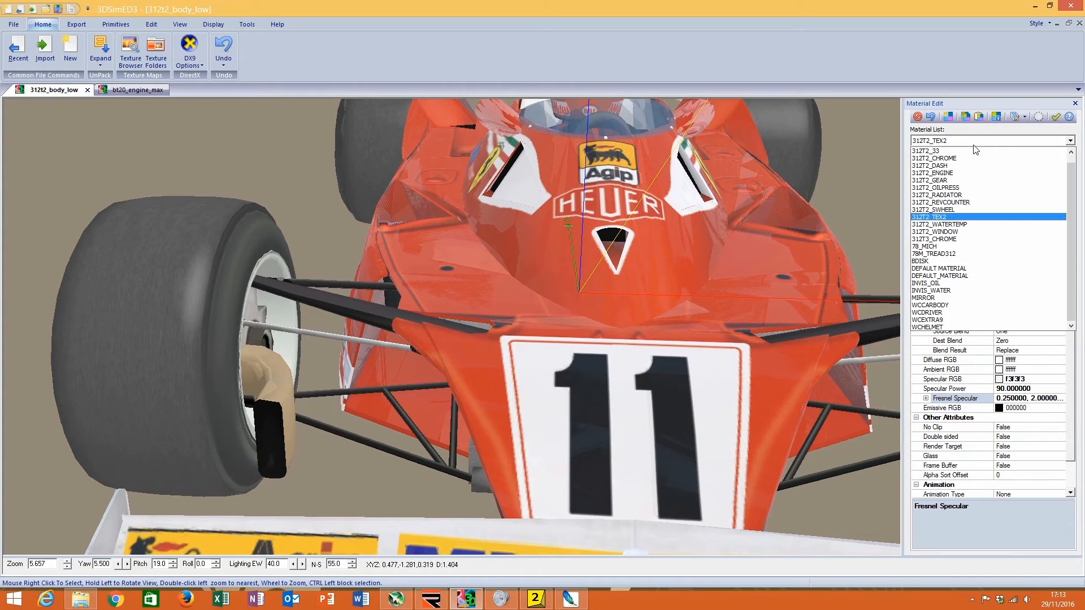
pyautogui.click(994, 224)
pyautogui.click(1015, 141)
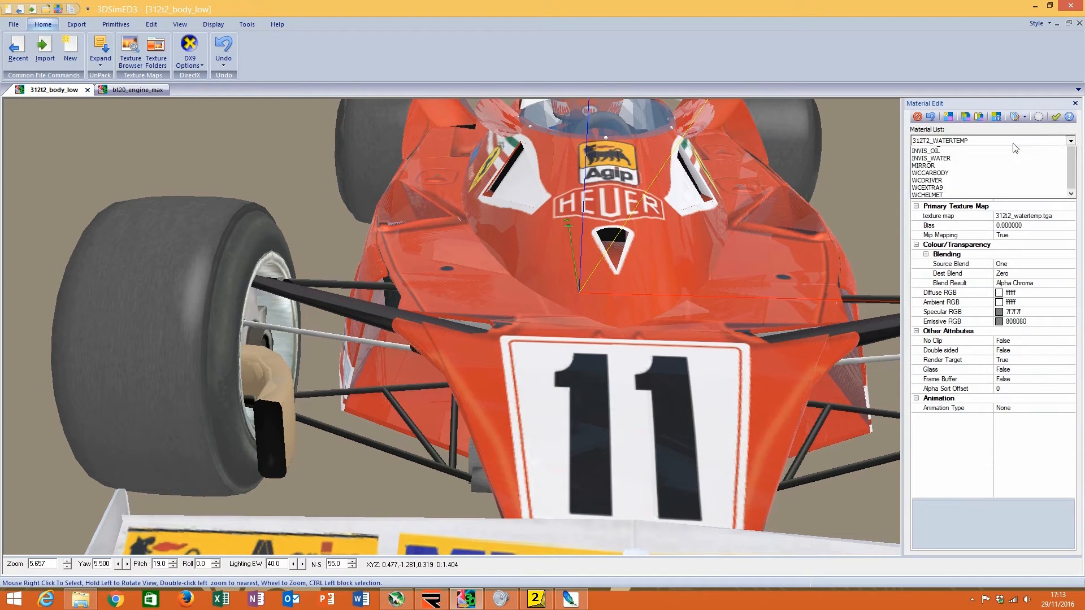
pyautogui.click(979, 232)
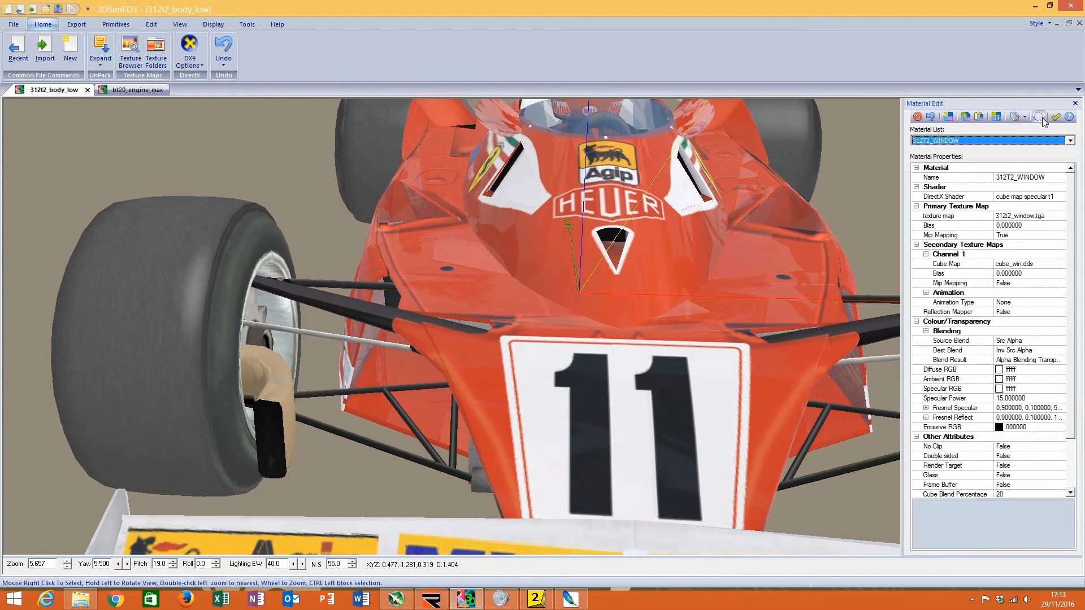
pyautogui.click(1039, 117)
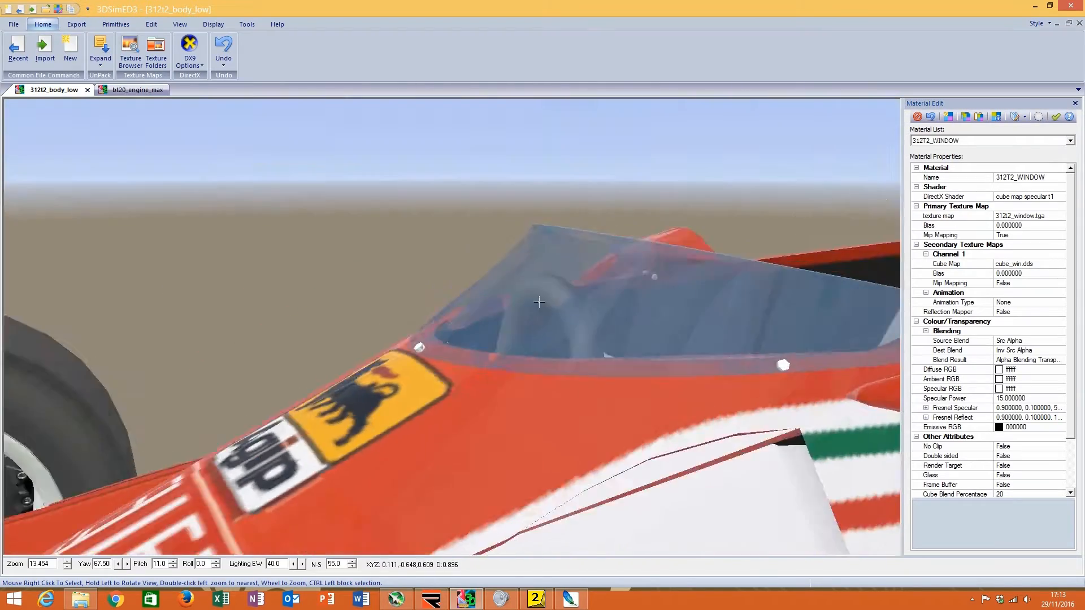
pyautogui.moveTo(539, 302); pyautogui.dragTo(515, 297)
pyautogui.scroll(-3, 505, 307)
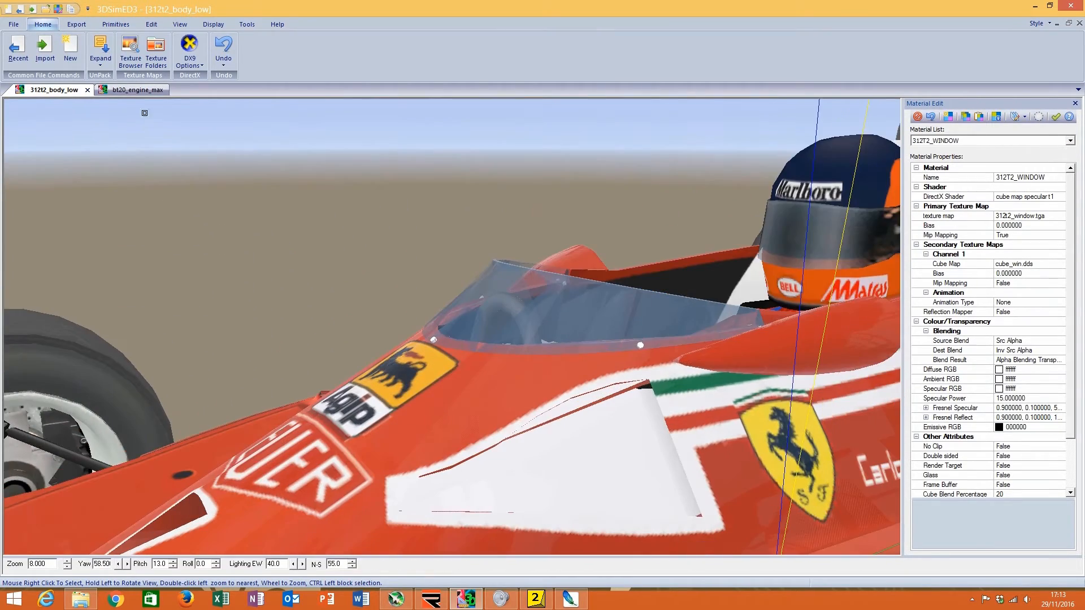
# Step: Look up the windshield's BT44_WINDSHIELD material settings in the bt20_engine_max model for reference
pyautogui.click(135, 89)
pyautogui.rightClick(438, 249)
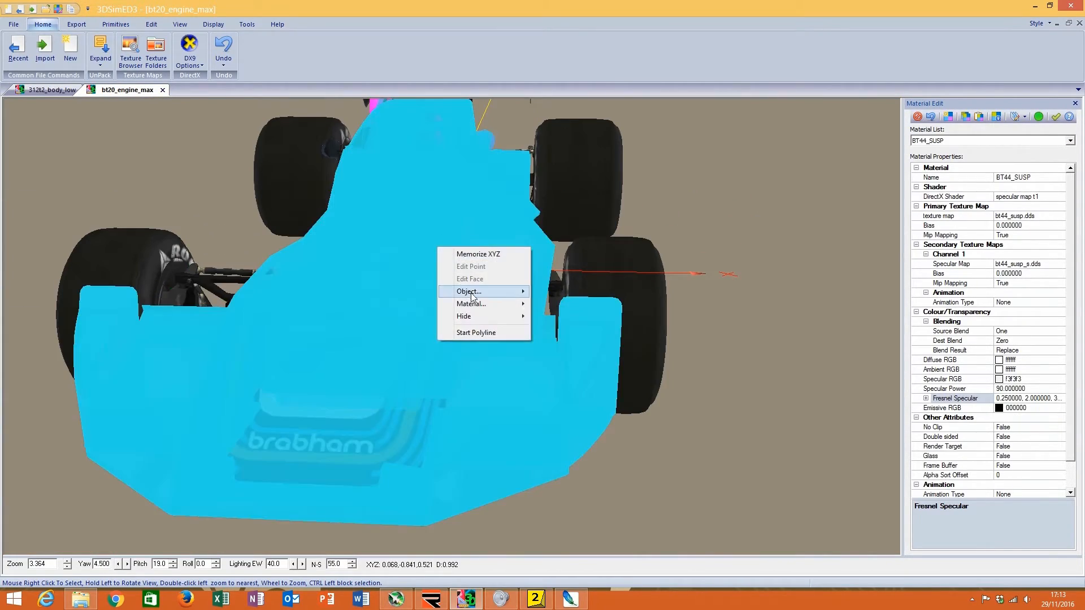
pyautogui.moveTo(472, 296)
pyautogui.click(557, 303)
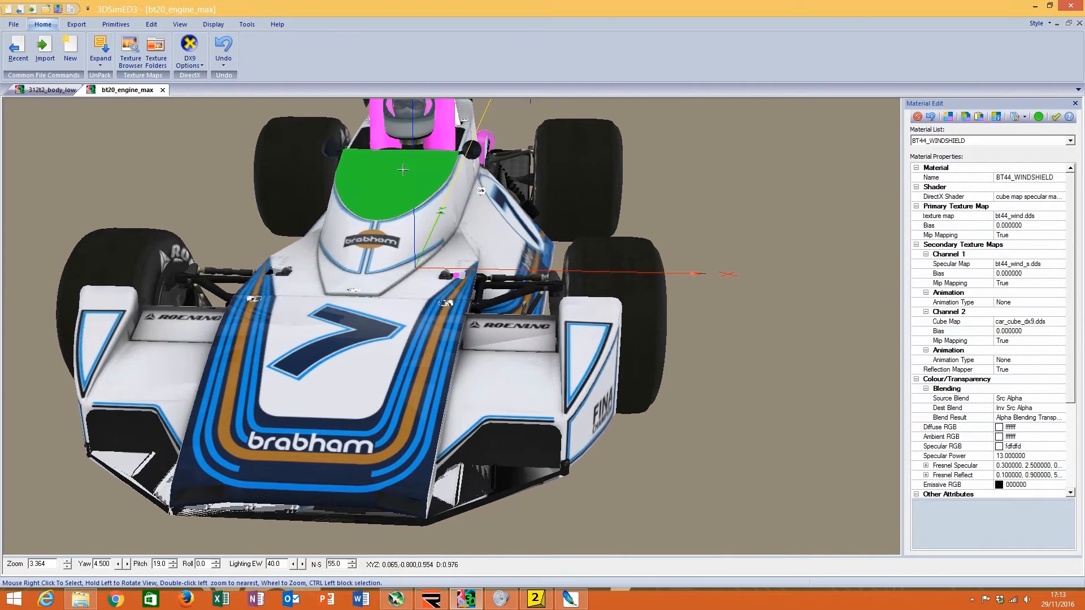
# Step: Compare the BT44WINDSHIELD_IN material's settings with those of BT44_WINDSHIELD in the bt20_engine_max model
pyautogui.rightClick(472, 244)
pyautogui.moveTo(550, 300)
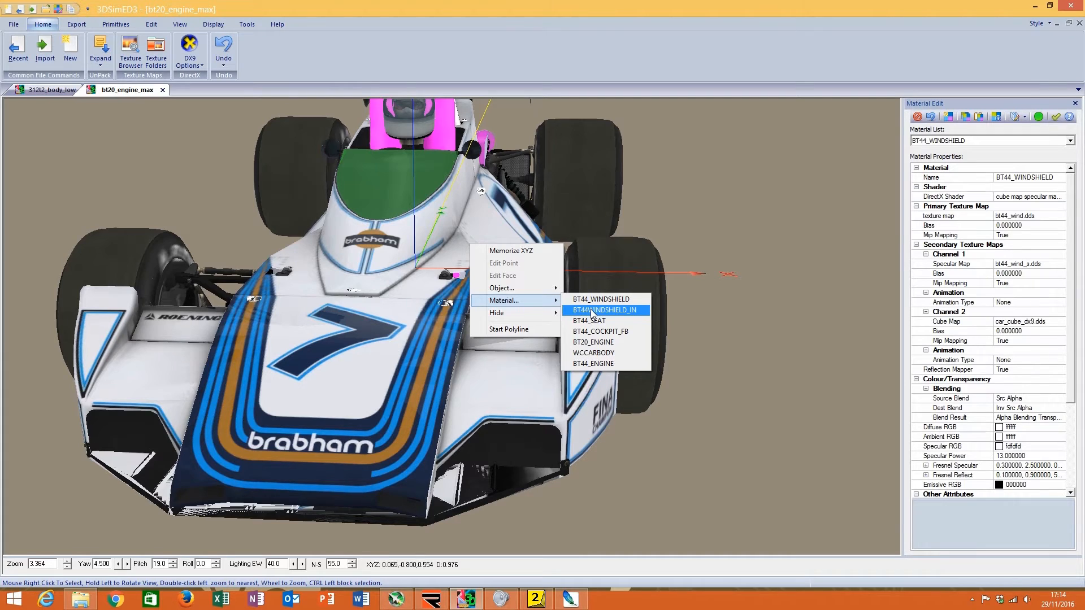
pyautogui.click(593, 311)
pyautogui.rightClick(452, 270)
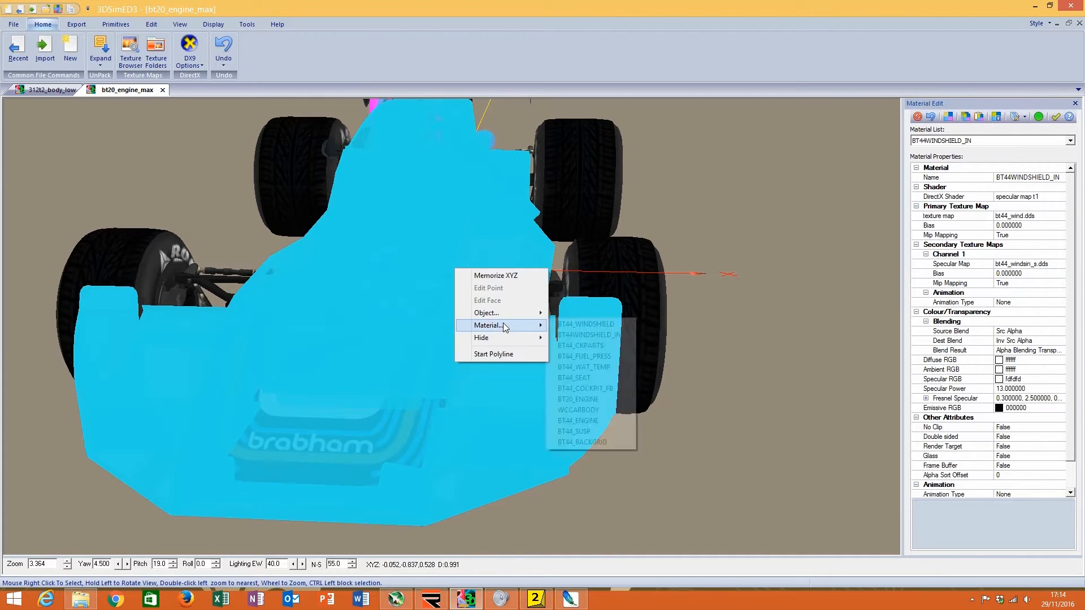
pyautogui.moveTo(508, 323)
pyautogui.click(581, 324)
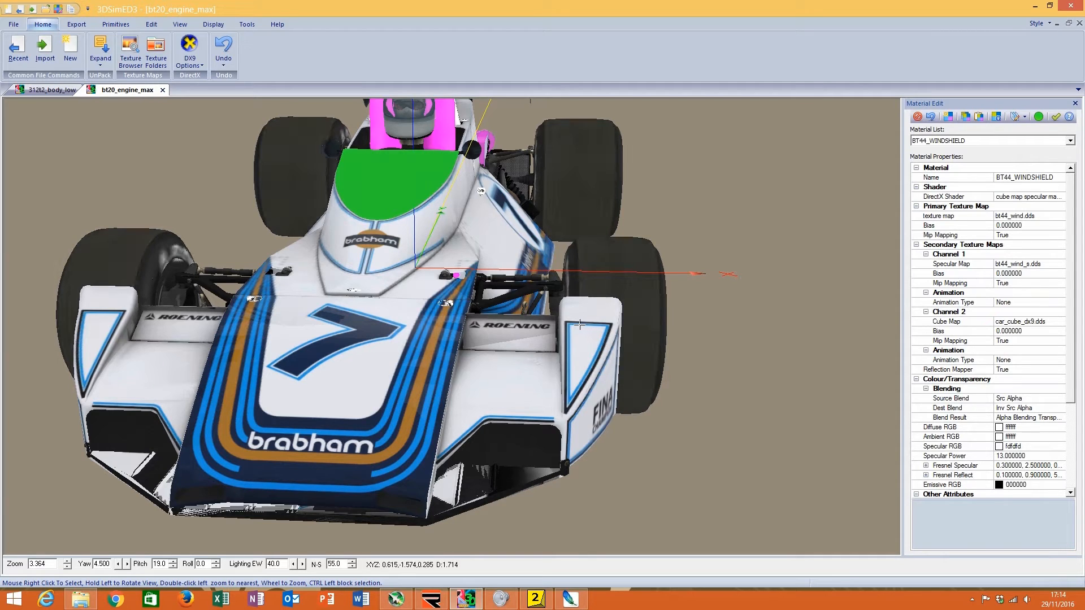
# Step: Change the 312T2_WINDOW material's DirectX shader in 312t2_body_low to cube map specular map t1
pyautogui.click(39, 91)
pyautogui.click(1061, 197)
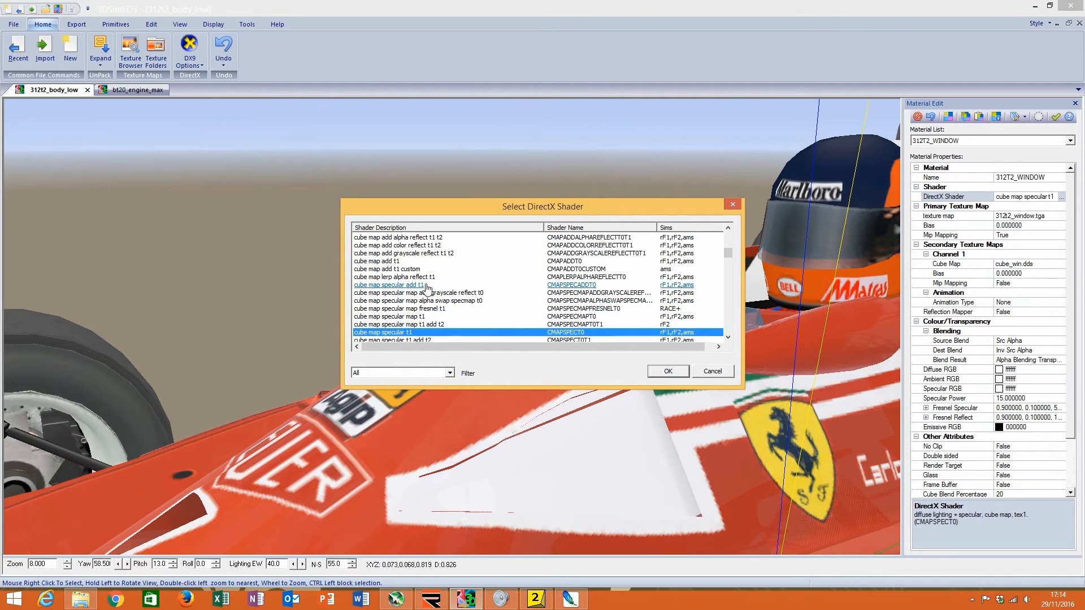
pyautogui.click(430, 316)
pyautogui.click(668, 371)
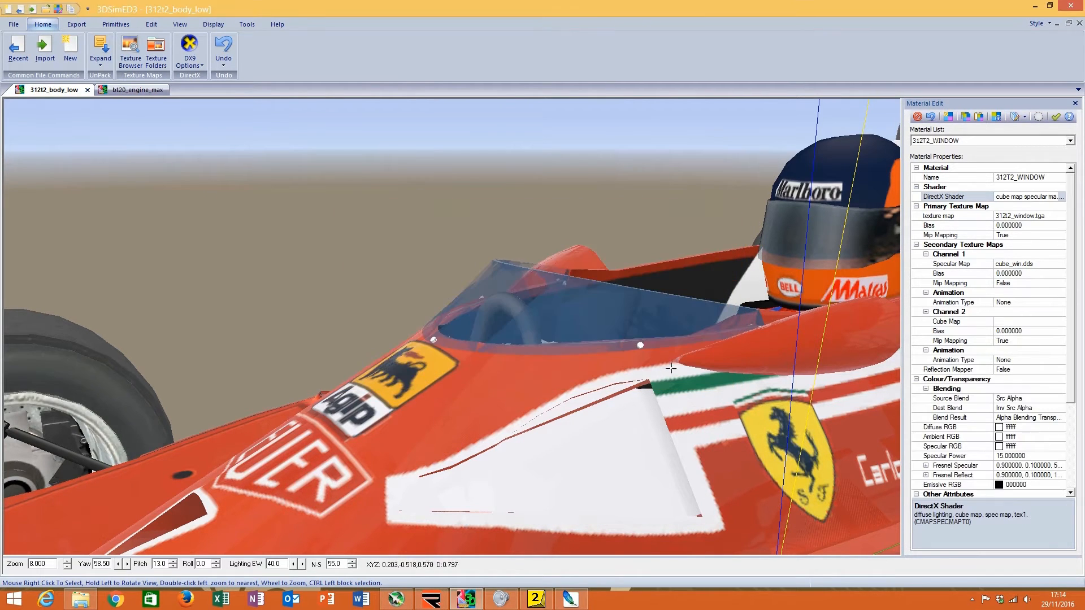
# Step: Inspect the 312T2 windscreen from outside and from the driver's seat, and check it against the bt20_engine_max windshield material
pyautogui.scroll(-1, 551, 319)
pyautogui.scroll(4, 440, 320)
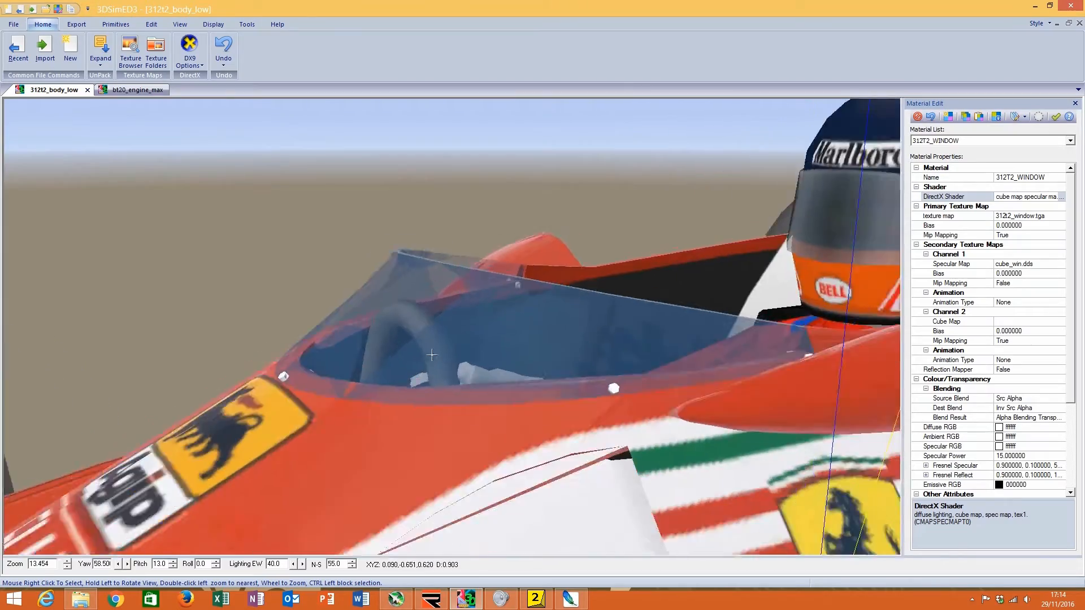
pyautogui.moveTo(399, 339); pyautogui.dragTo(289, 348)
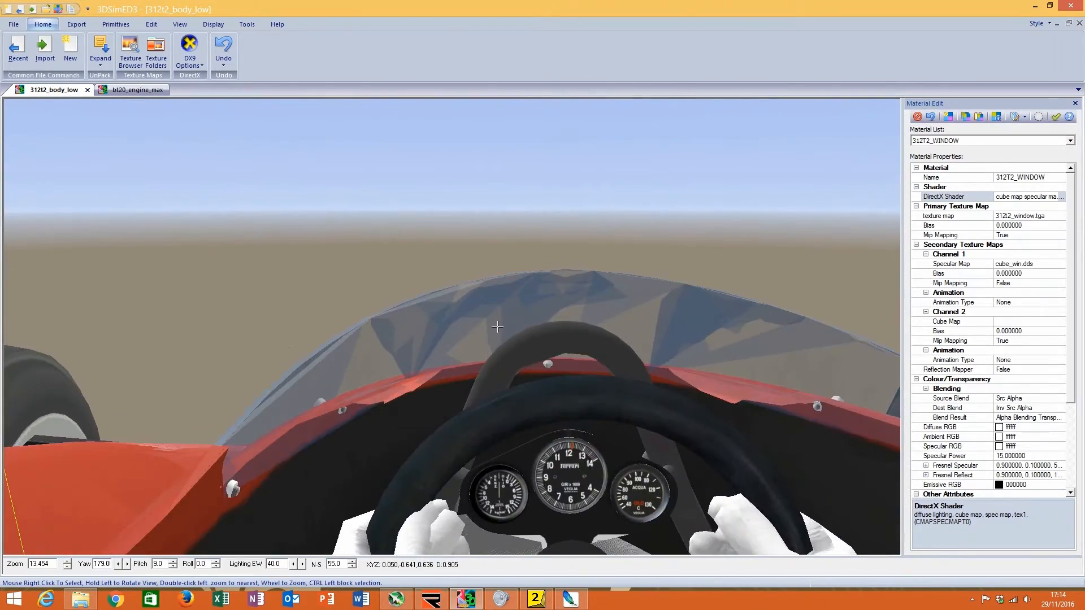
pyautogui.rightClick(498, 327)
pyautogui.click(587, 401)
pyautogui.moveTo(588, 402); pyautogui.dragTo(510, 335)
pyautogui.click(134, 90)
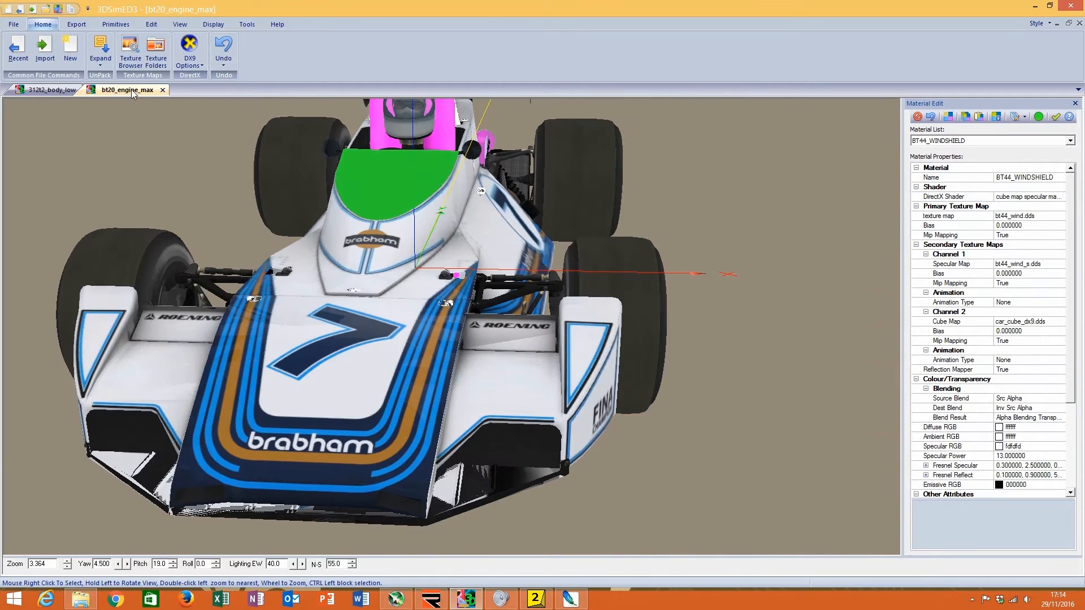
pyautogui.click(48, 91)
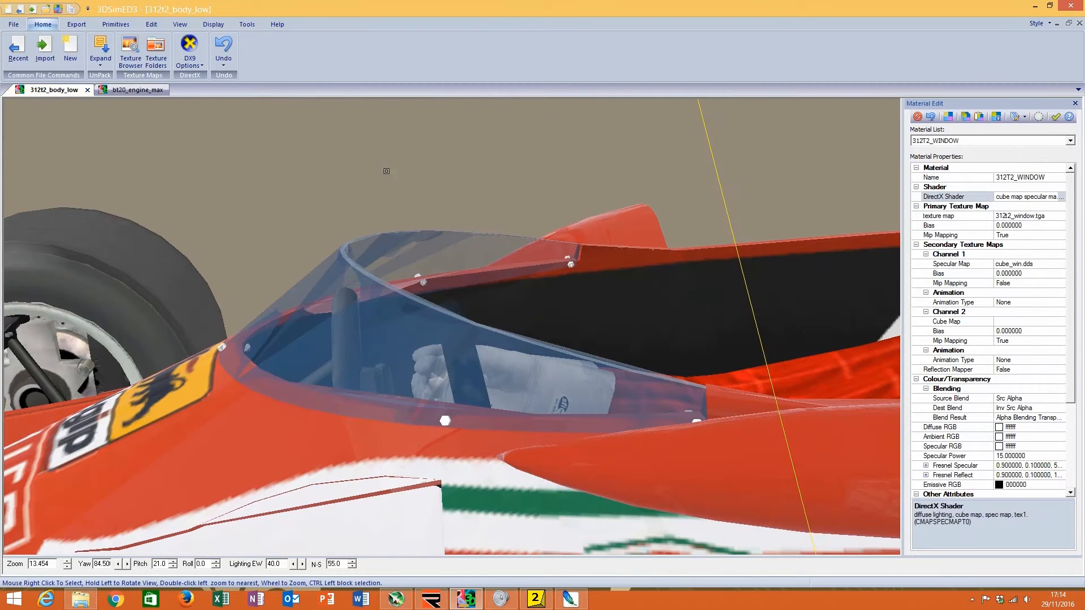
# Step: Browse the rF2 Maps (312T2) textures from 312T2_WINDOW's Specular Map setting to find the windscreen texture
pyautogui.doubleClick(1061, 264)
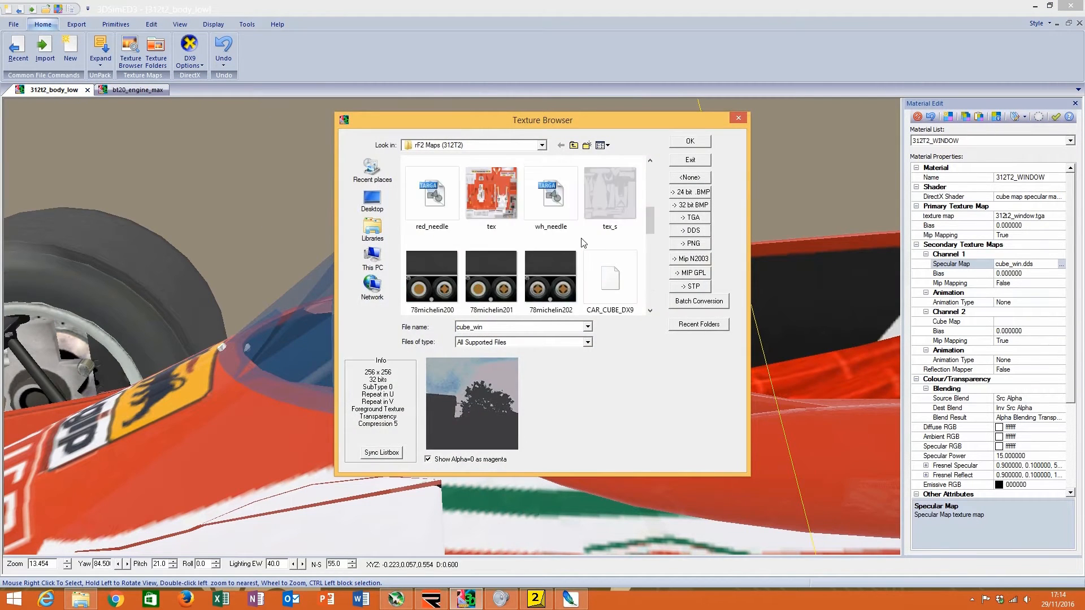
pyautogui.scroll(5, 584, 243)
pyautogui.scroll(-4, 583, 242)
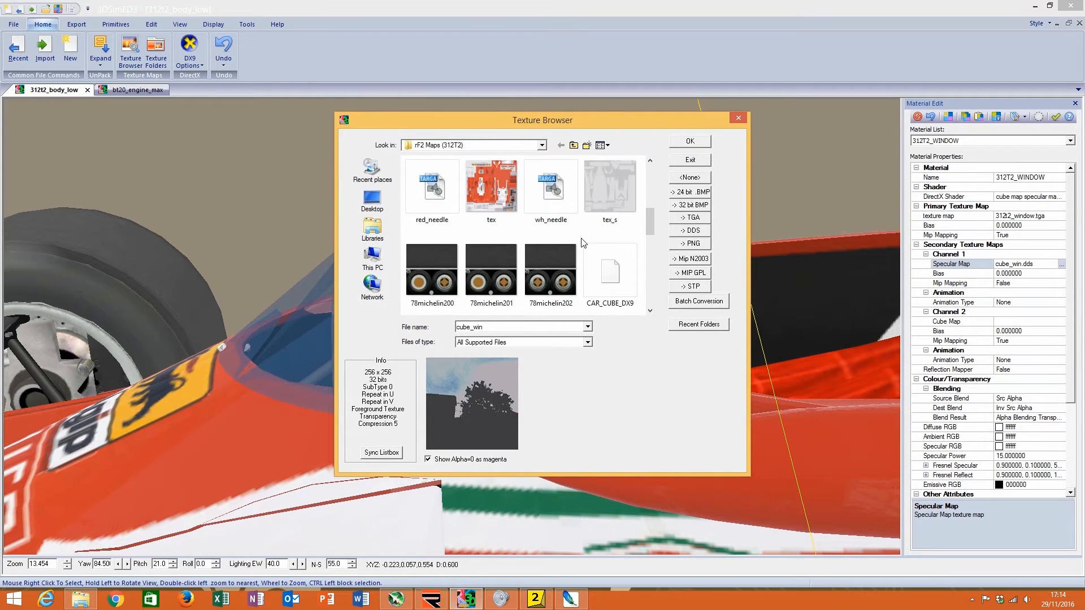
pyautogui.scroll(-3, 583, 243)
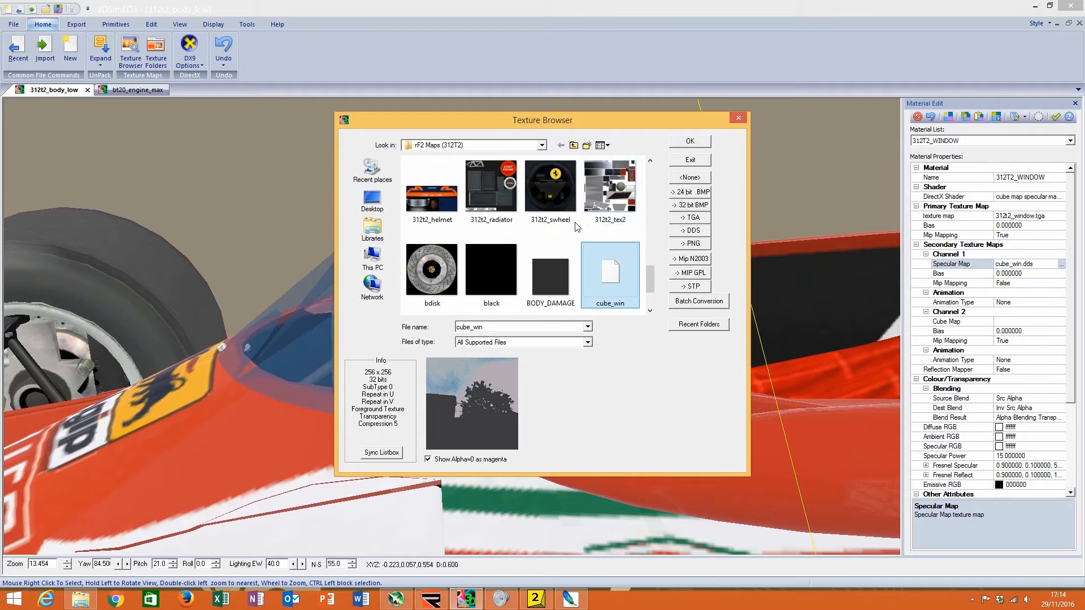
pyautogui.scroll(-1, 519, 241)
pyautogui.scroll(2, 519, 241)
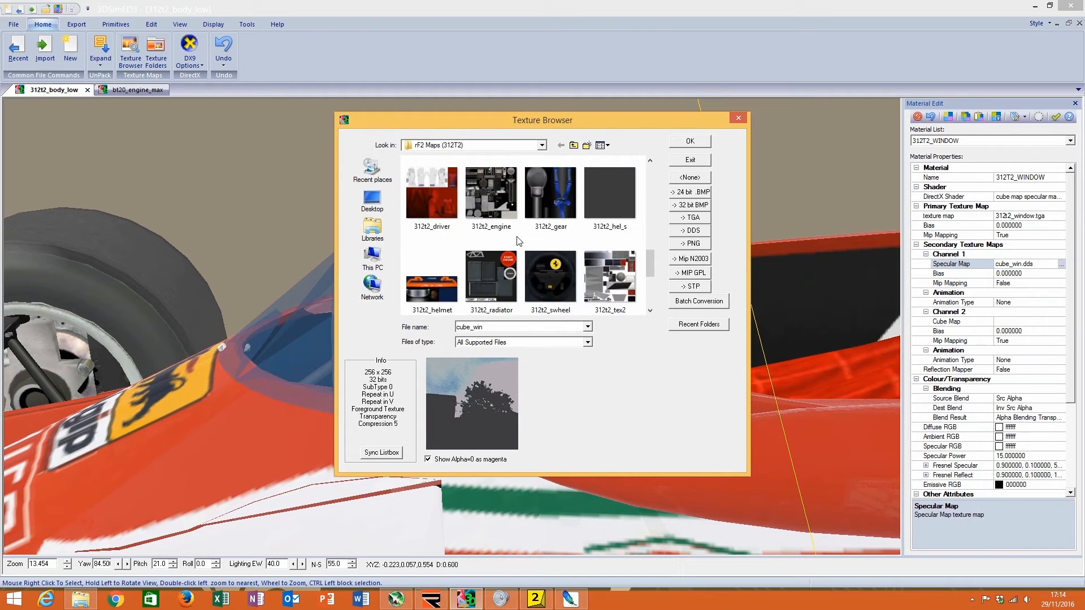
pyautogui.scroll(2, 518, 241)
pyautogui.scroll(3, 519, 241)
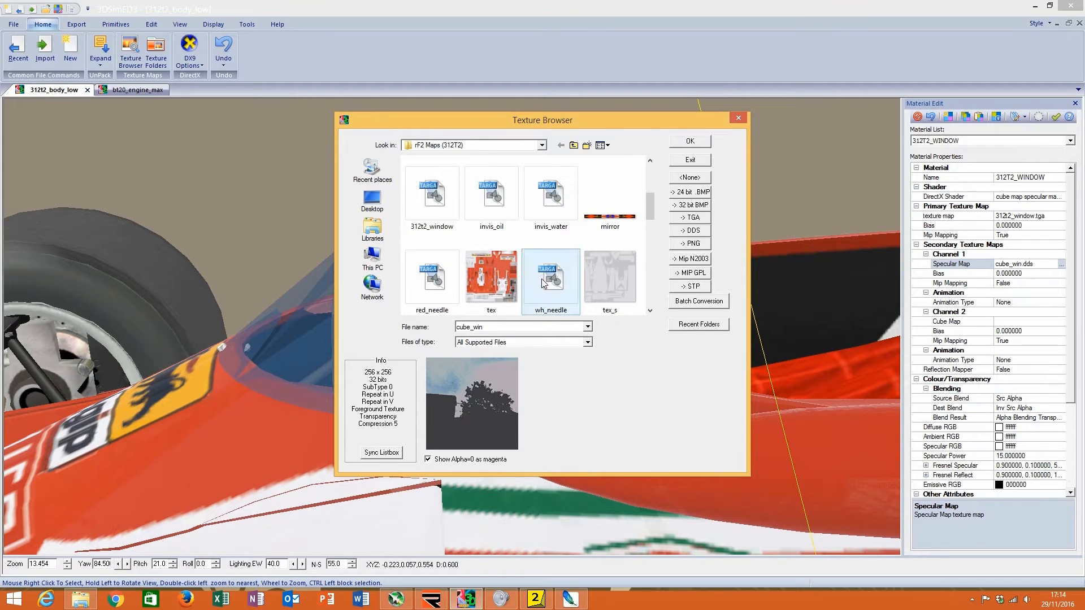
pyautogui.scroll(2, 542, 283)
pyautogui.click(596, 259)
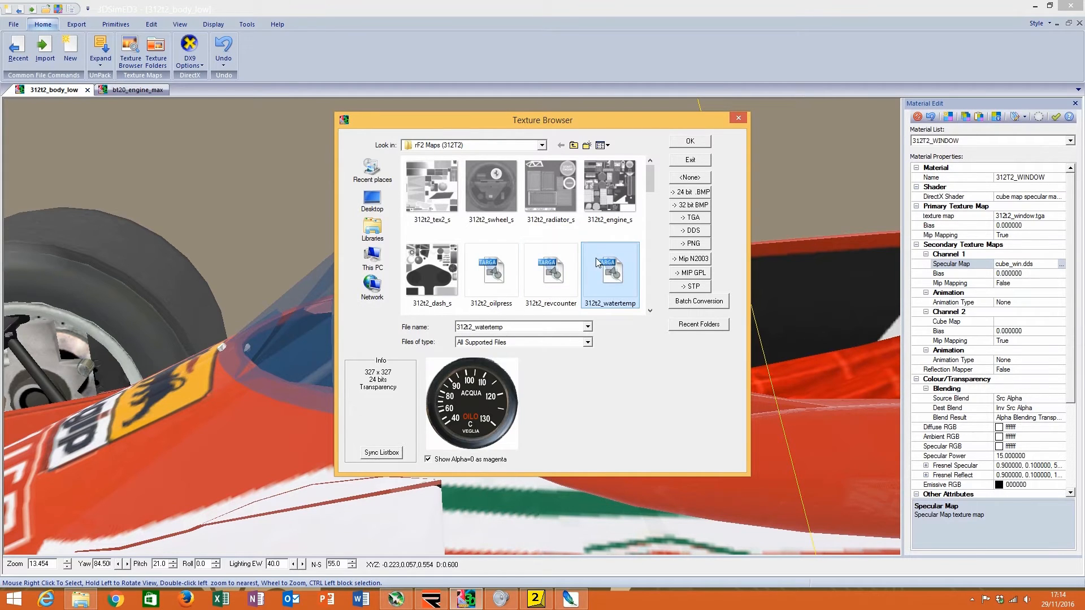
pyautogui.click(475, 275)
pyautogui.scroll(-2, 482, 276)
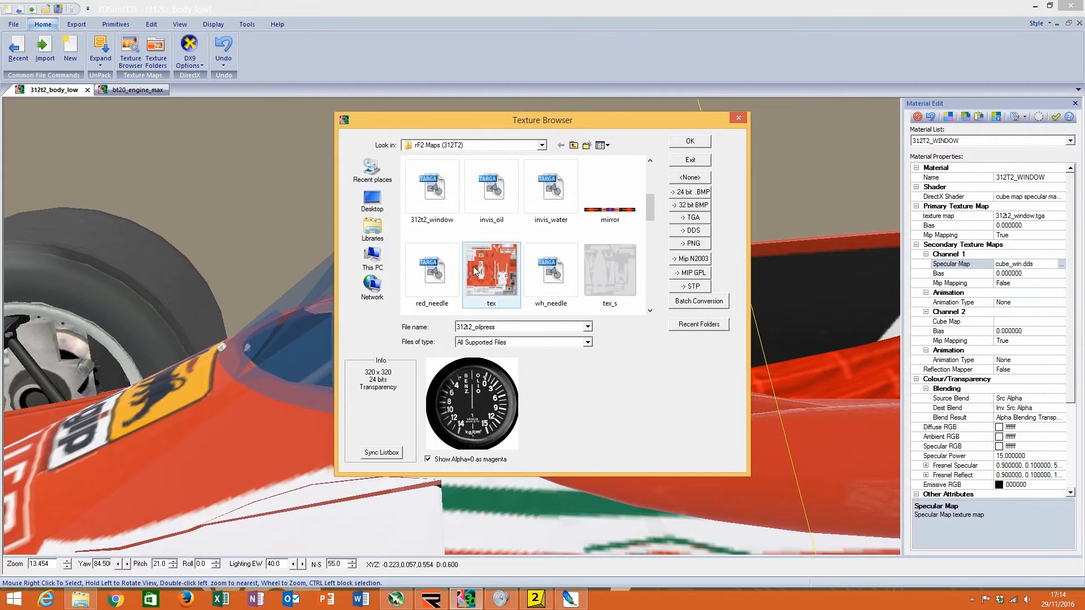
# Step: Open the 312t2_window texture from the rF2 Maps (312T2) folder in Adobe Photoshop CS2
pyautogui.click(430, 213)
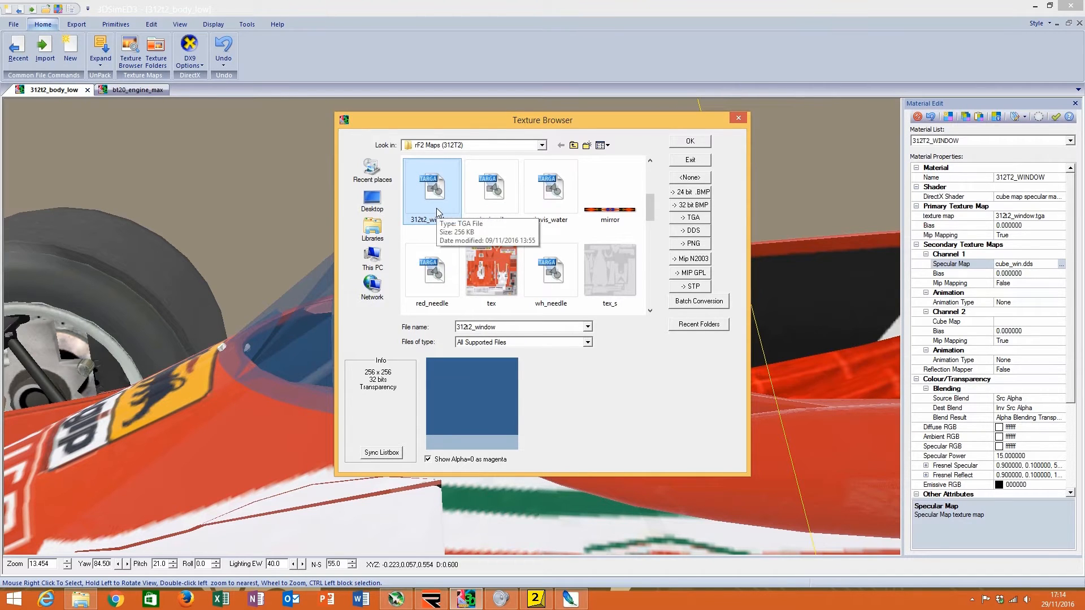
pyautogui.rightClick(436, 208)
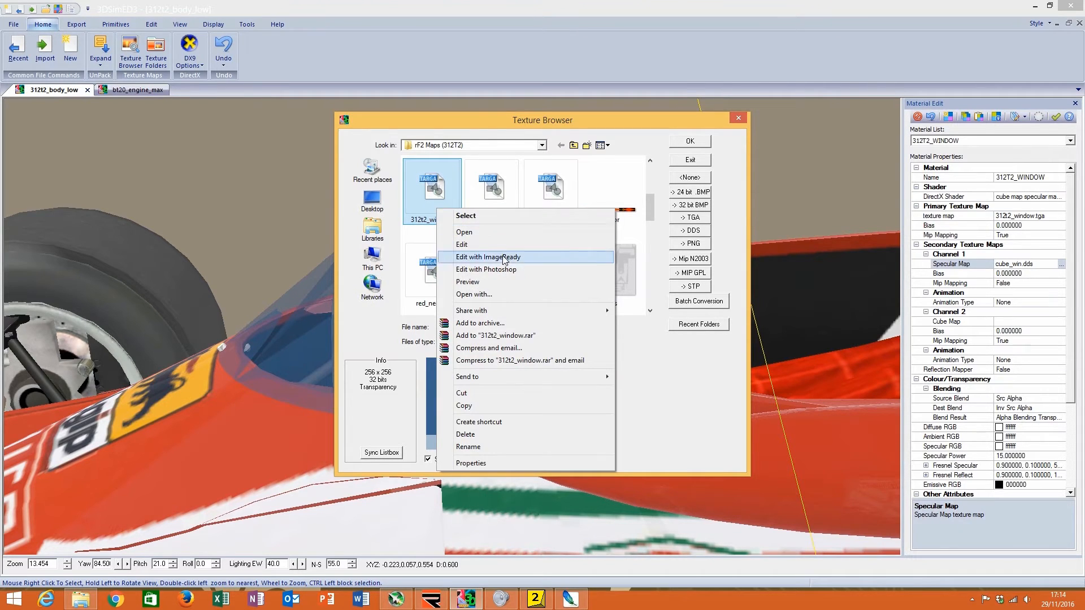
pyautogui.click(527, 294)
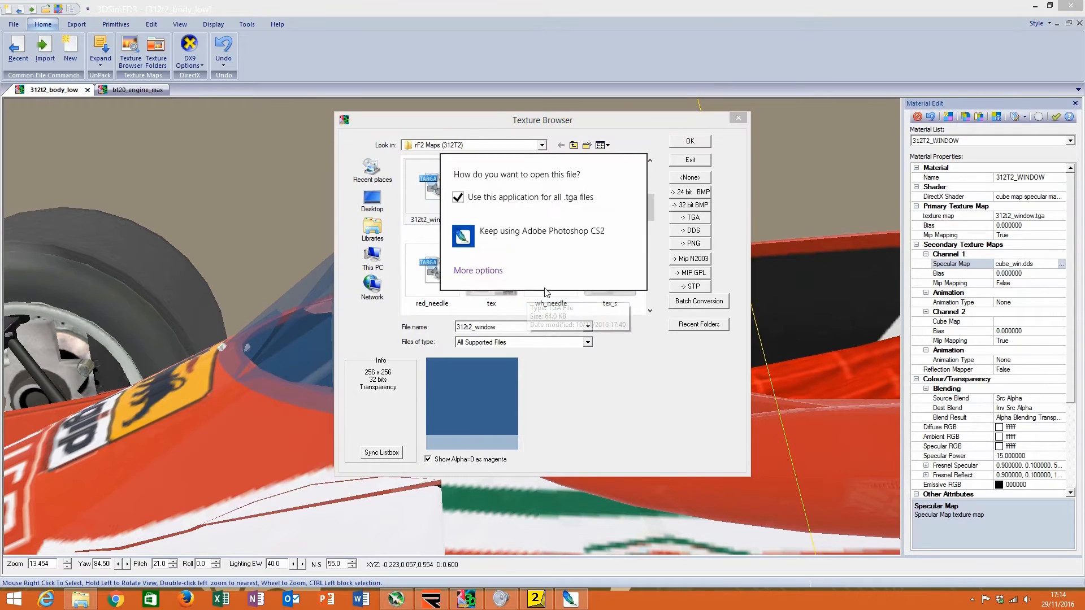
pyautogui.click(519, 247)
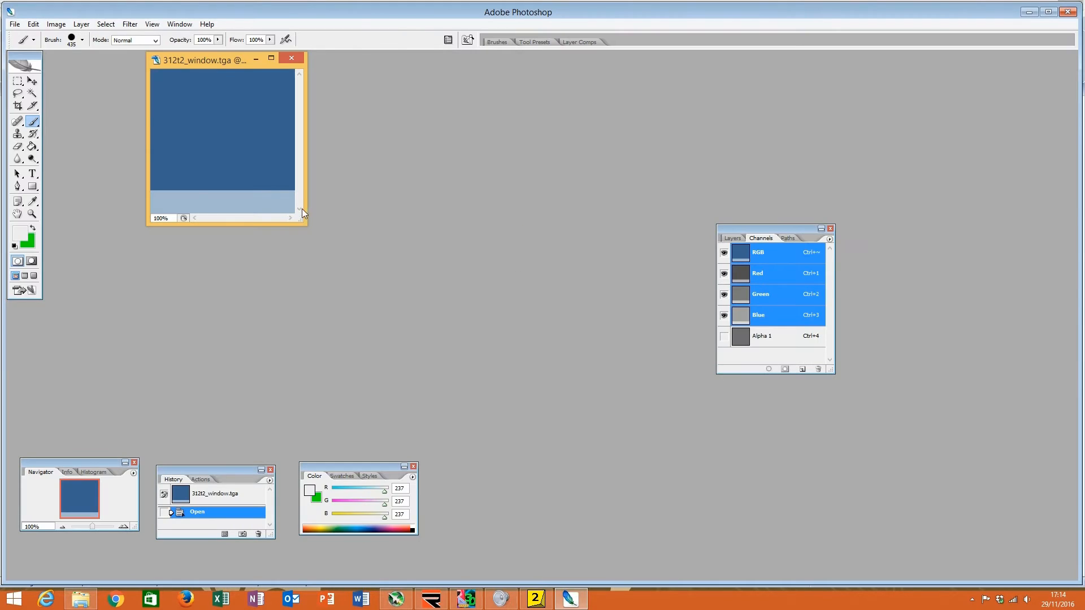
# Step: Enlarge the 312t2_window.tga image window and fully desaturate the texture with a Hue/Saturation adjustment
pyautogui.moveTo(302, 223); pyautogui.dragTo(382, 263)
pyautogui.click(56, 24)
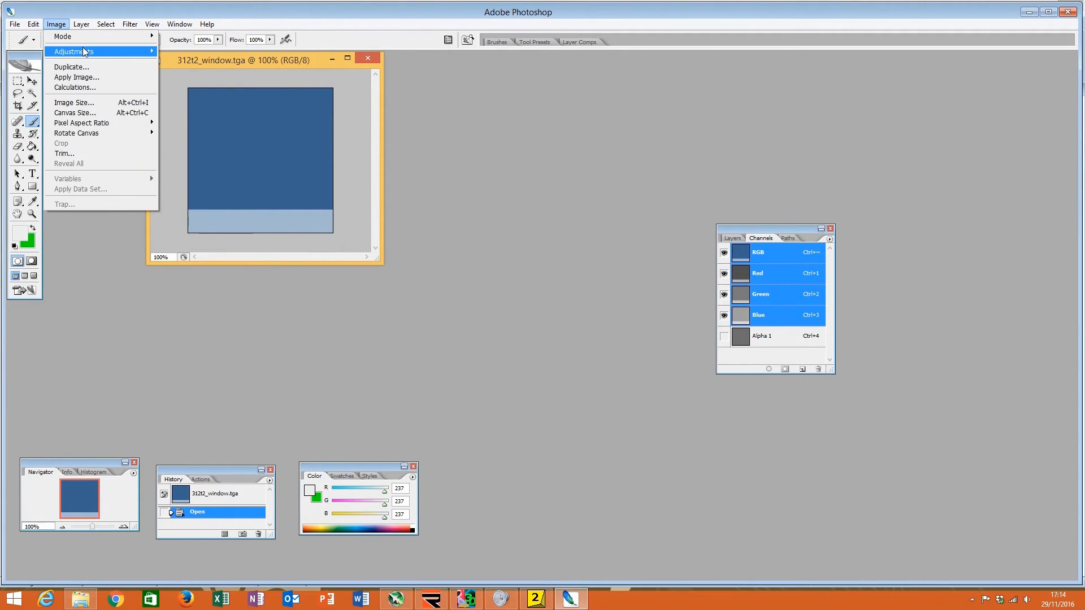
pyautogui.moveTo(73, 51)
pyautogui.click(187, 128)
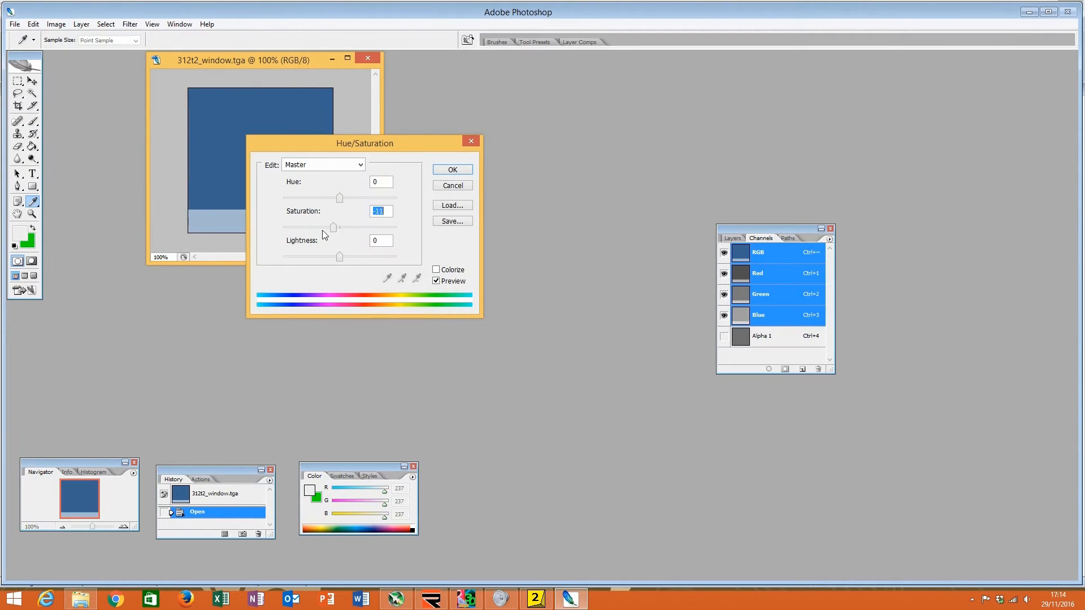
pyautogui.moveTo(322, 230); pyautogui.dragTo(284, 228)
pyautogui.click(453, 170)
pyautogui.press('b')
# Step: Raise the desaturated 312t2_window.tga texture's brightness to the maximum with a Brightness/Contrast adjustment
pyautogui.click(56, 25)
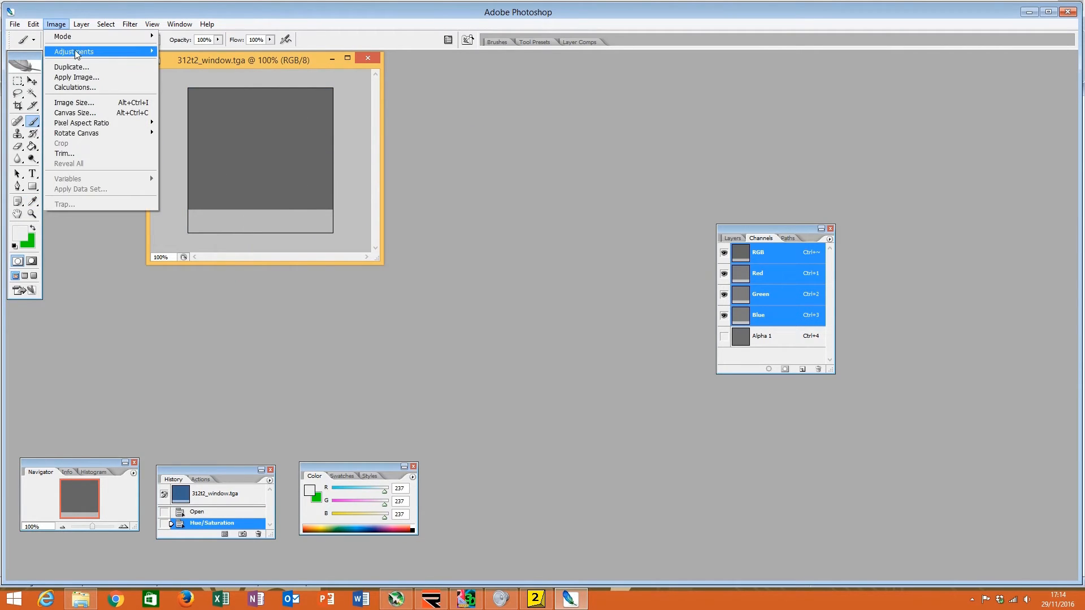
pyautogui.moveTo(65, 47)
pyautogui.click(192, 112)
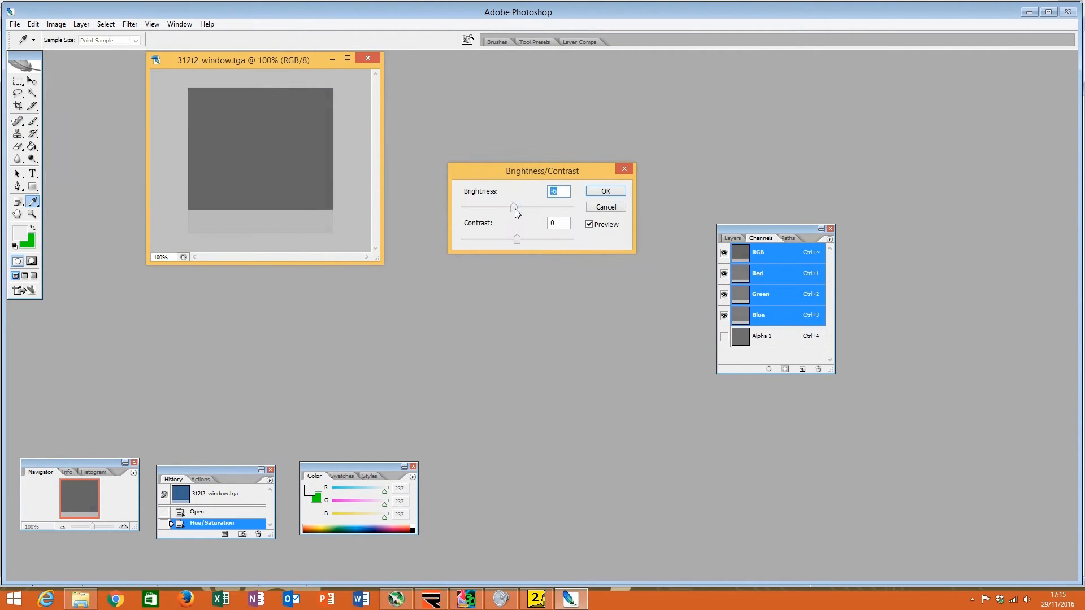
pyautogui.moveTo(514, 209); pyautogui.dragTo(640, 201)
pyautogui.click(606, 191)
pyautogui.press('b')
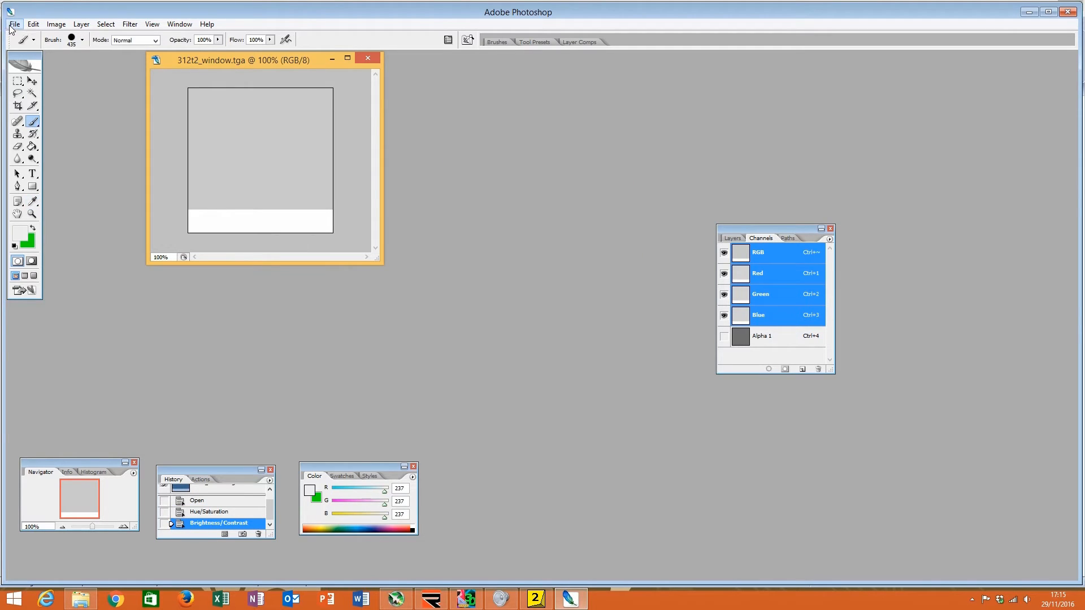
# Step: Sample the large grey area of 312t2_window.tga to check its colour value, keeping the foreground colour unchanged
pyautogui.click(12, 25)
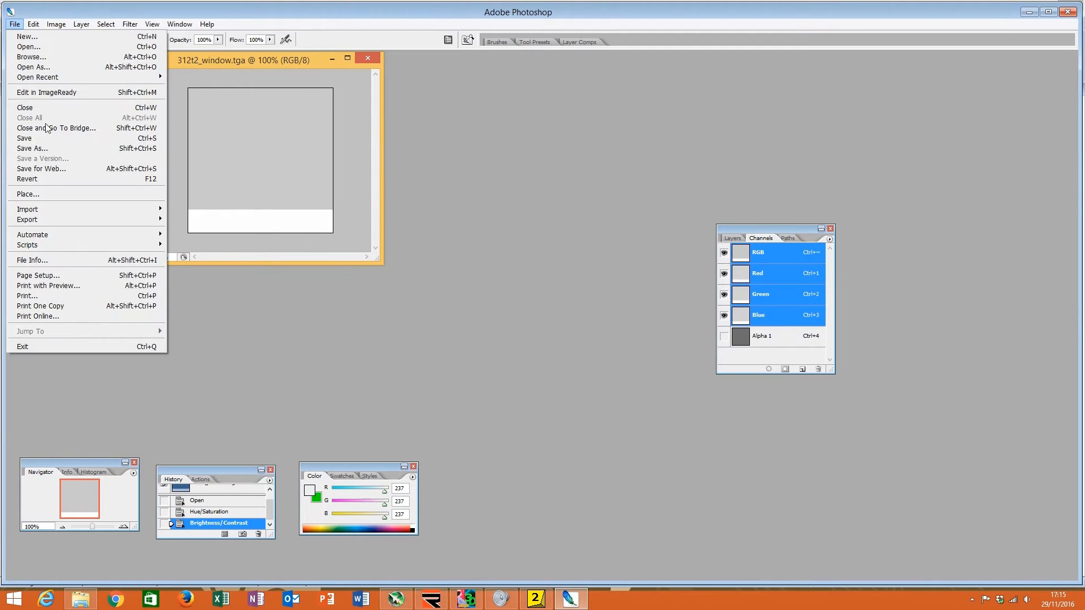
pyautogui.click(293, 59)
pyautogui.click(20, 233)
pyautogui.click(254, 161)
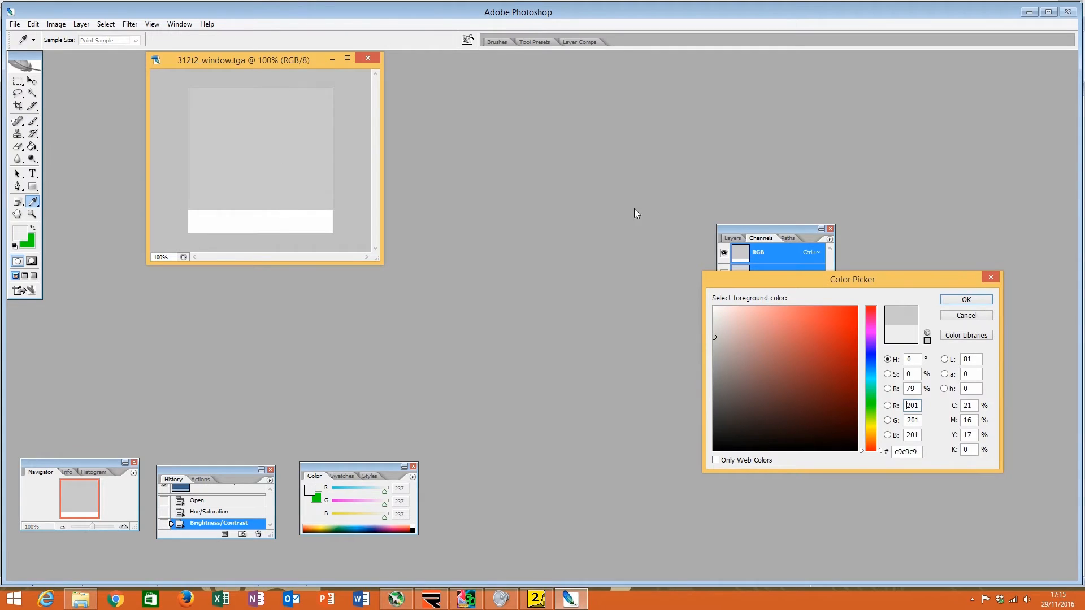
pyautogui.click(965, 315)
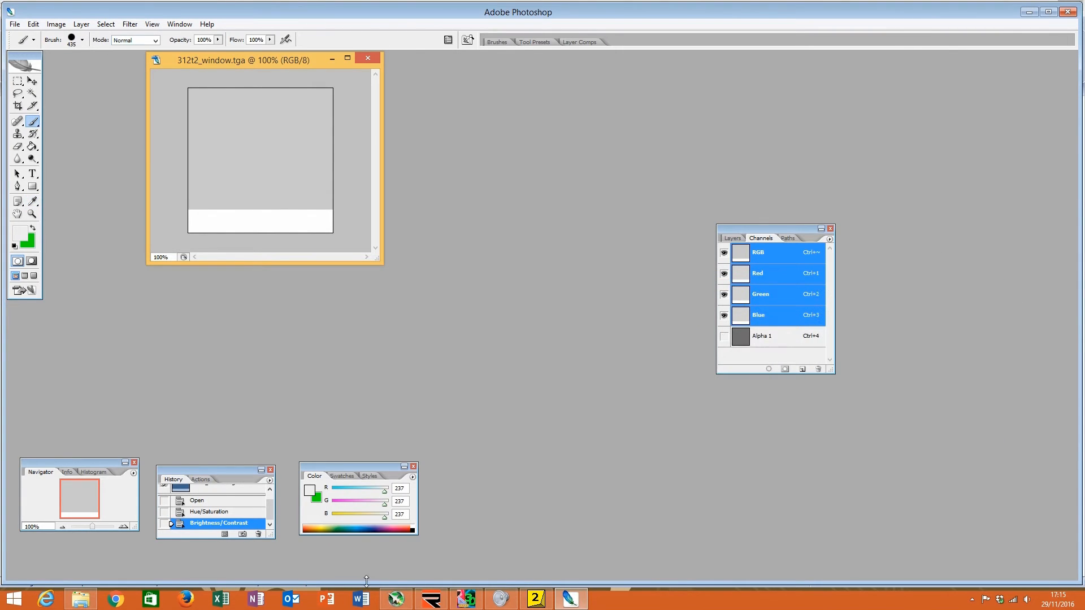
# Step: Switch to 3DSimED3 and open BT44_WINDSHIELD's specular map bt44_wind_s.dds in Photoshop without displaying its mip maps
pyautogui.click(465, 599)
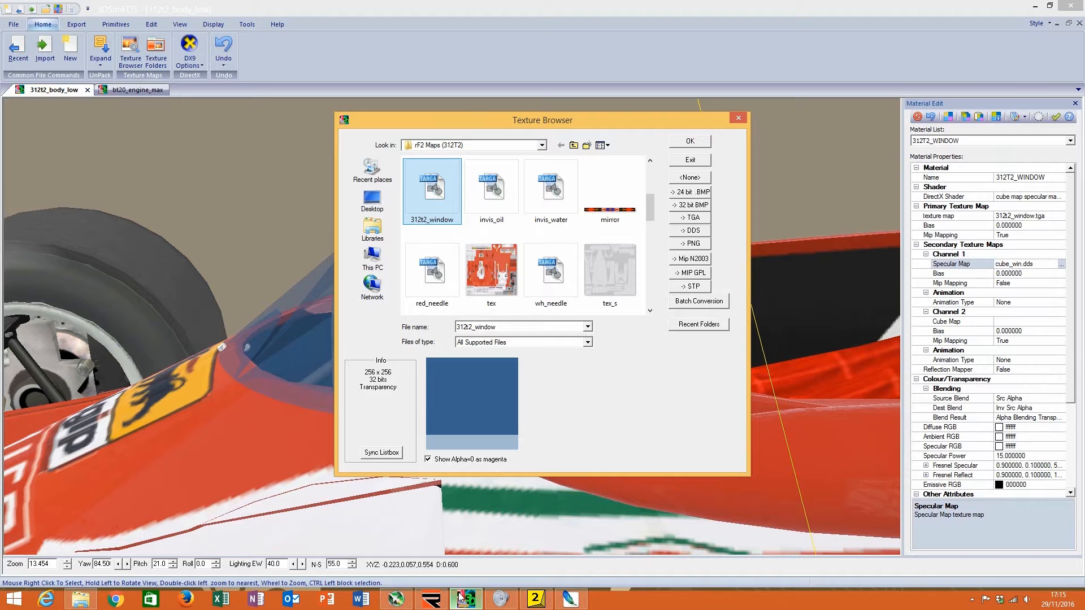
pyautogui.click(739, 118)
pyautogui.click(127, 90)
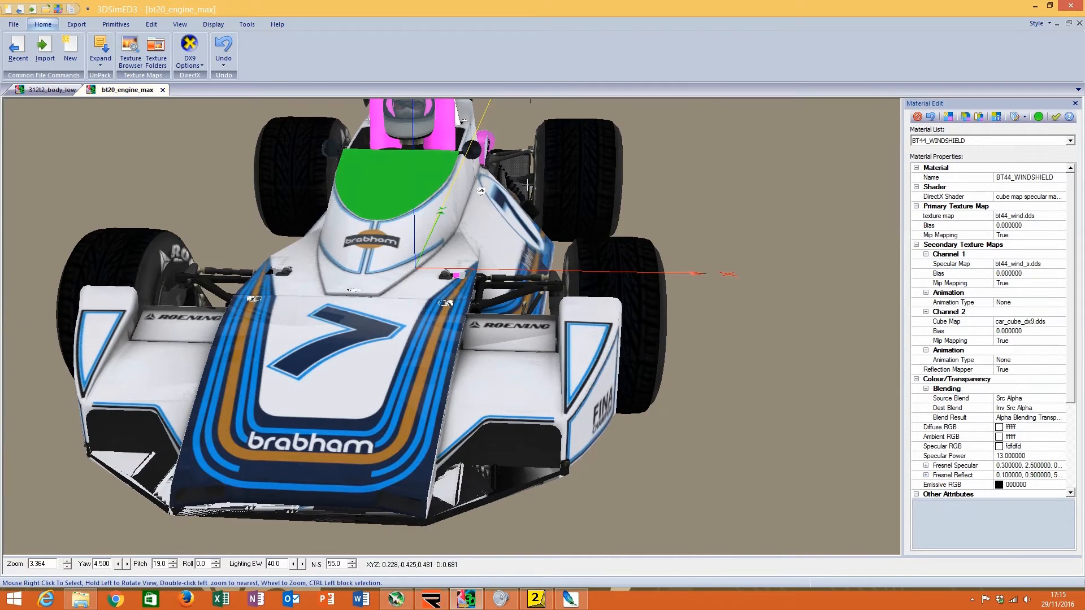
pyautogui.click(1058, 264)
pyautogui.click(1062, 264)
pyautogui.rightClick(425, 282)
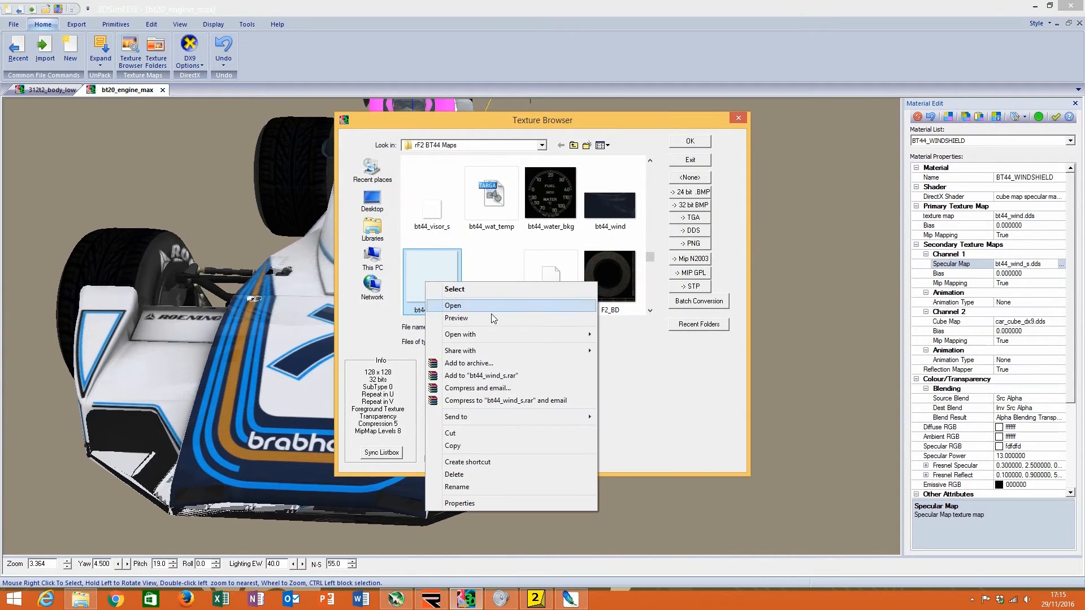
pyautogui.moveTo(508, 334)
pyautogui.click(627, 334)
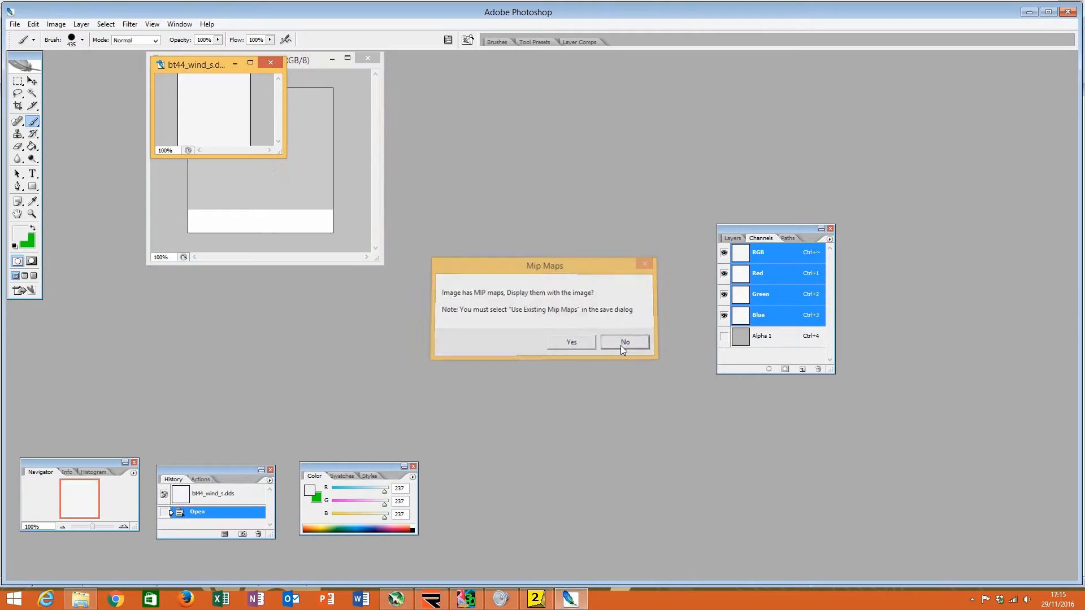
pyautogui.click(620, 344)
# Step: Check the colour value of the bt44_wind_s.dds reference map and close that image
pyautogui.click(21, 233)
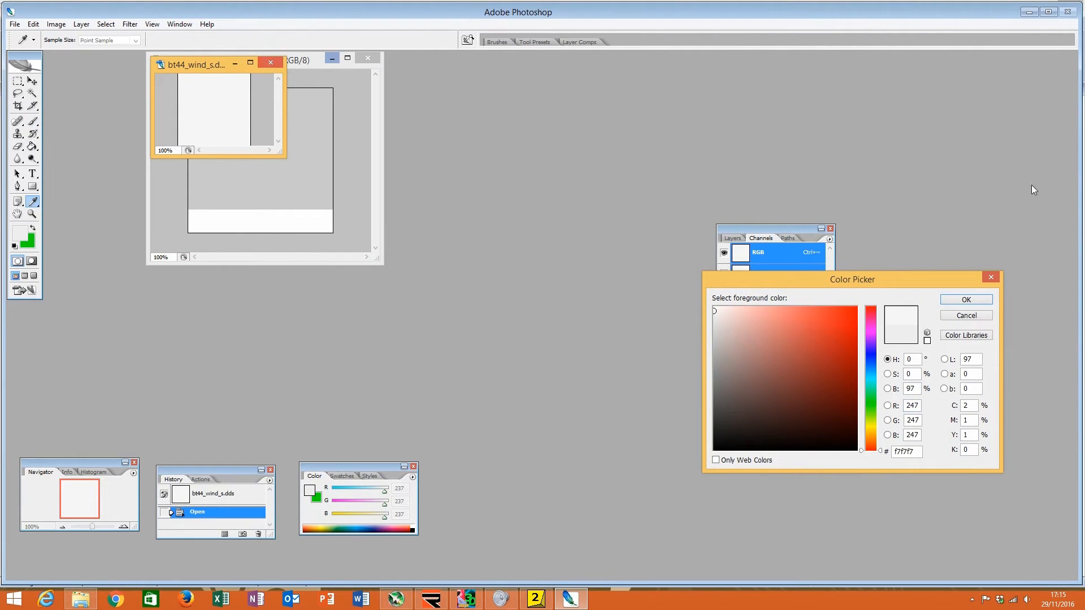
pyautogui.click(990, 277)
pyautogui.press('b')
pyautogui.click(275, 62)
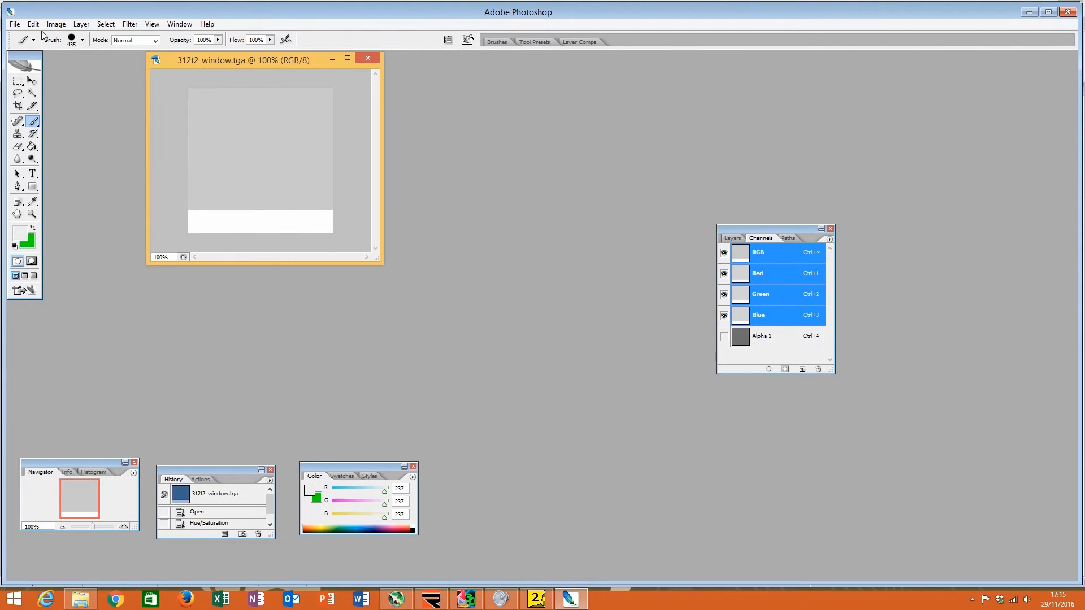
# Step: Raise the brightness of 312t2_window.tga by 40 with another Brightness/Contrast adjustment
pyautogui.click(54, 28)
pyautogui.moveTo(74, 50)
pyautogui.click(181, 111)
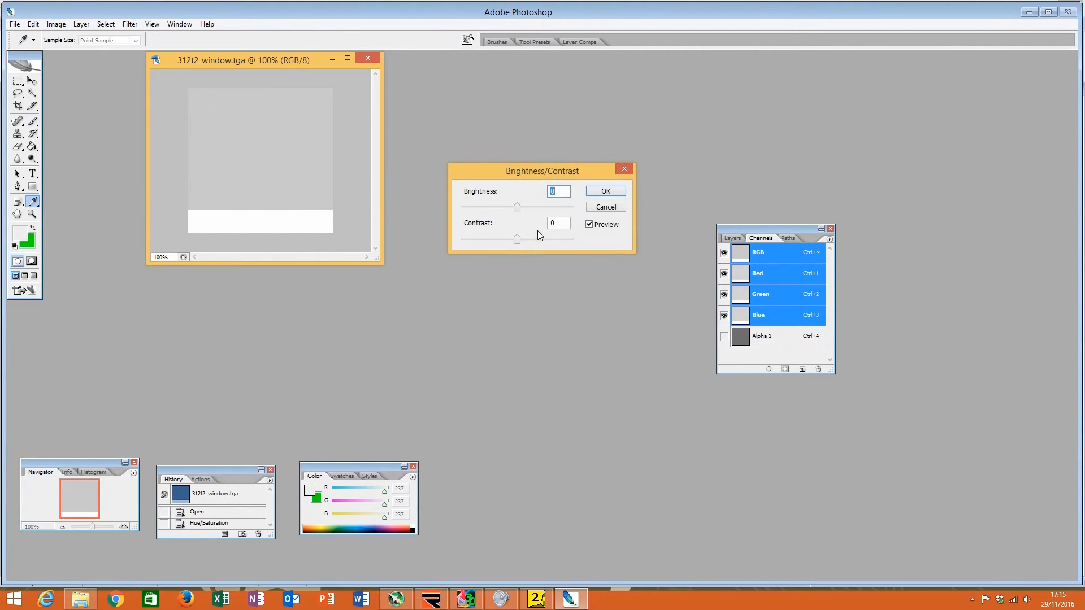
pyautogui.write('40')
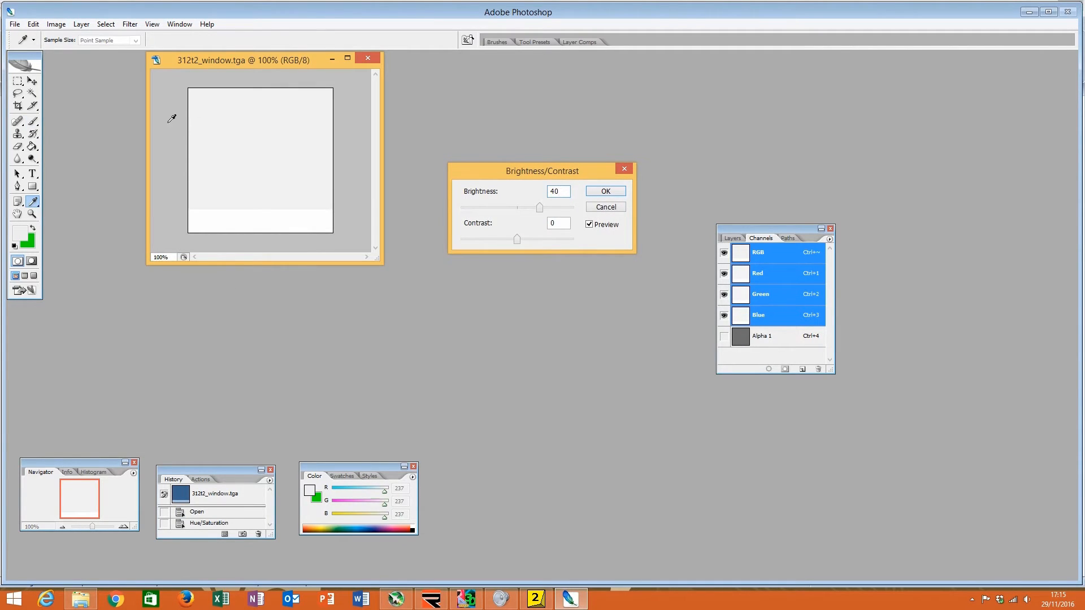
pyautogui.press('Return')
# Step: Check the colour values of 312t2_window.tga's large area and lower strip, taking the strip's white as the foreground colour
pyautogui.click(19, 232)
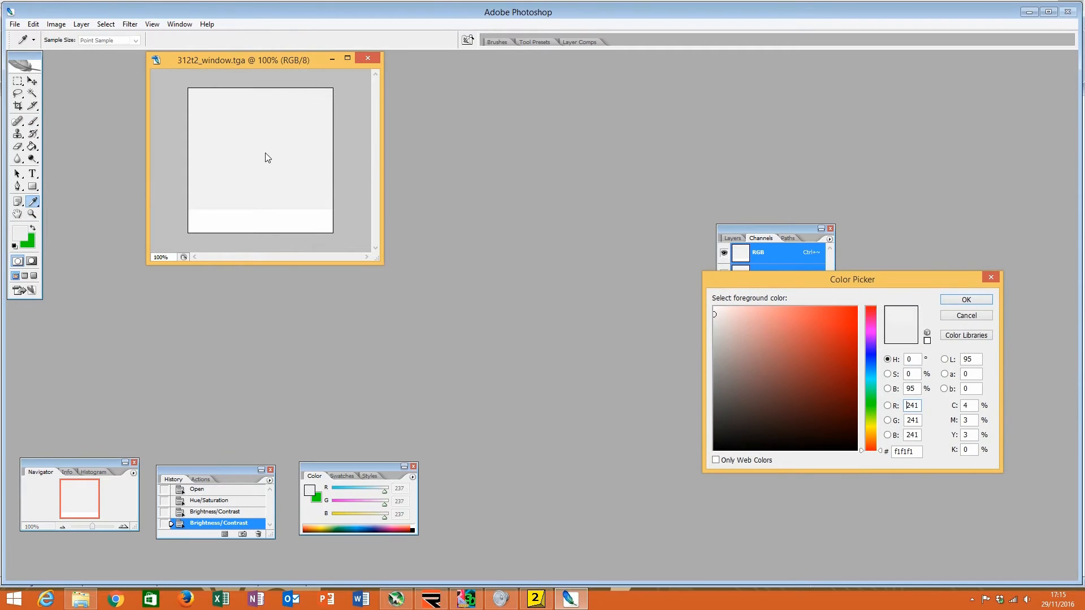
pyautogui.click(264, 214)
pyautogui.click(986, 301)
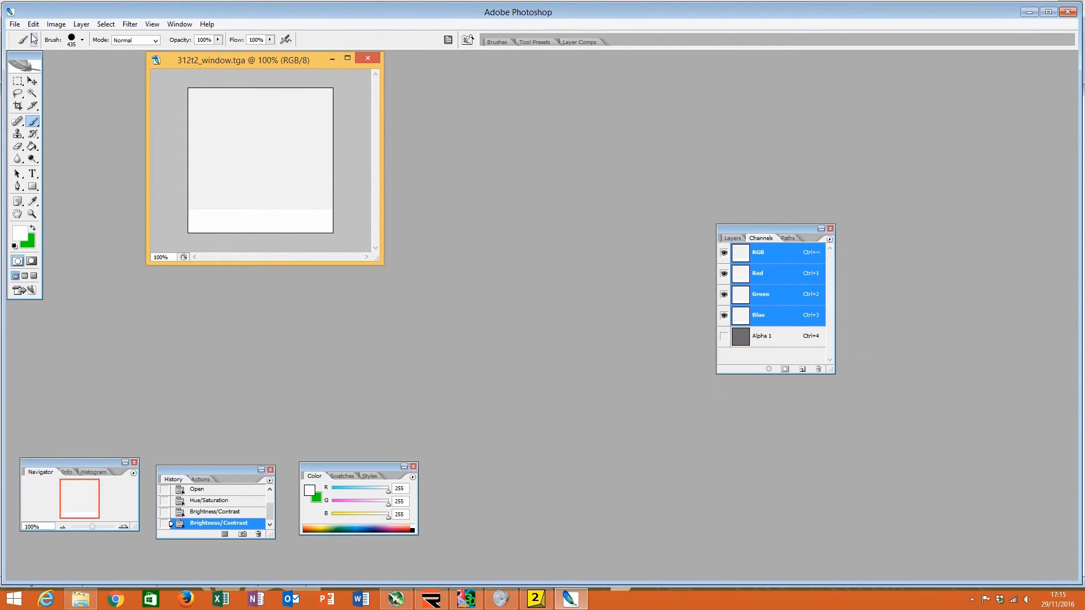
# Step: Save the brightened texture as the Targa file 312t2_window_s in the rF2 Maps (312T2) folder at 32 bits/pixel, uncompressed
pyautogui.click(14, 24)
pyautogui.click(40, 148)
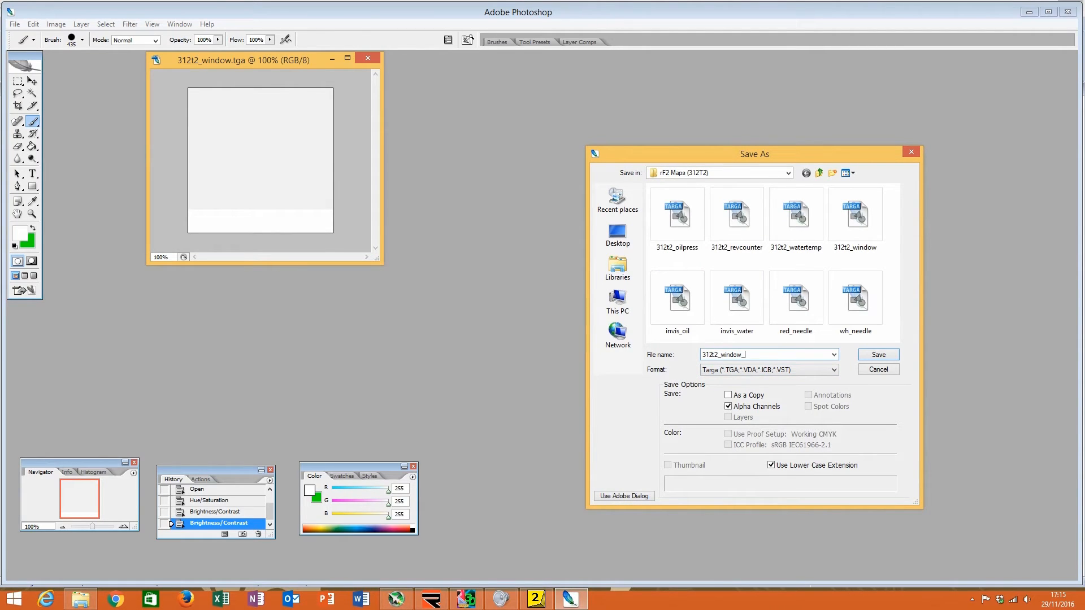
pyautogui.write('_s')
pyautogui.press('Return')
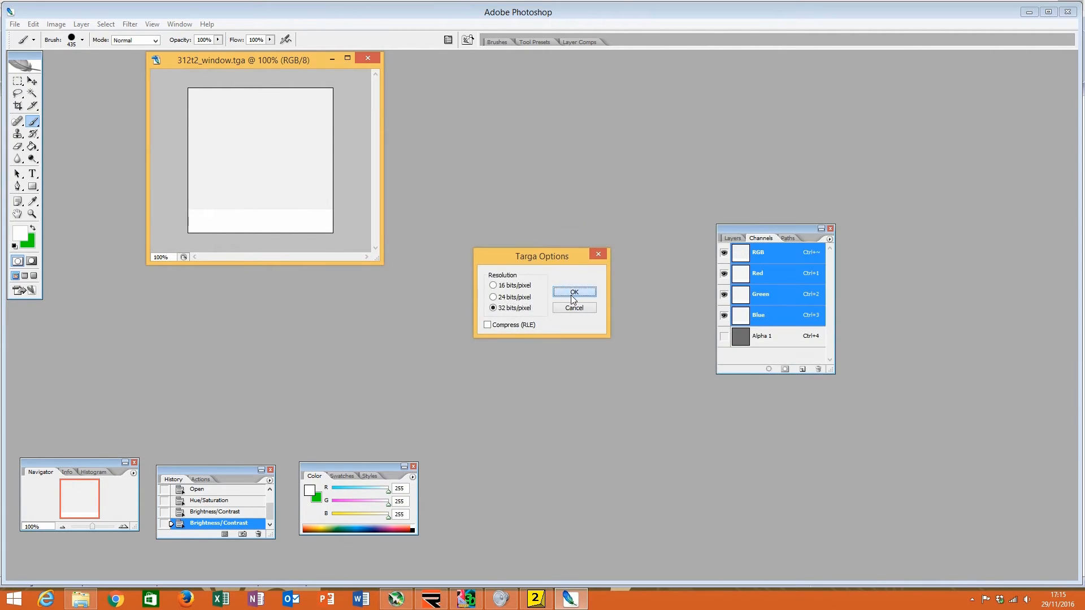
pyautogui.click(573, 293)
# Step: Switch to 3DSimED3, dismiss the reference texture browser, and open the specular map selection for 312T2_WINDOW in 312t2_body_low
pyautogui.click(1028, 15)
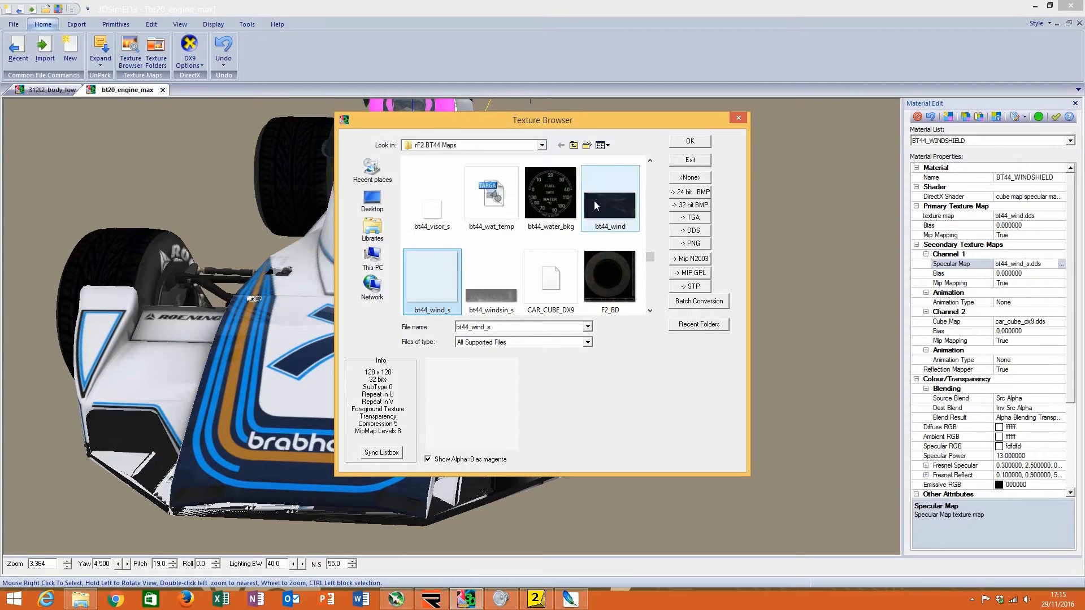
pyautogui.click(733, 119)
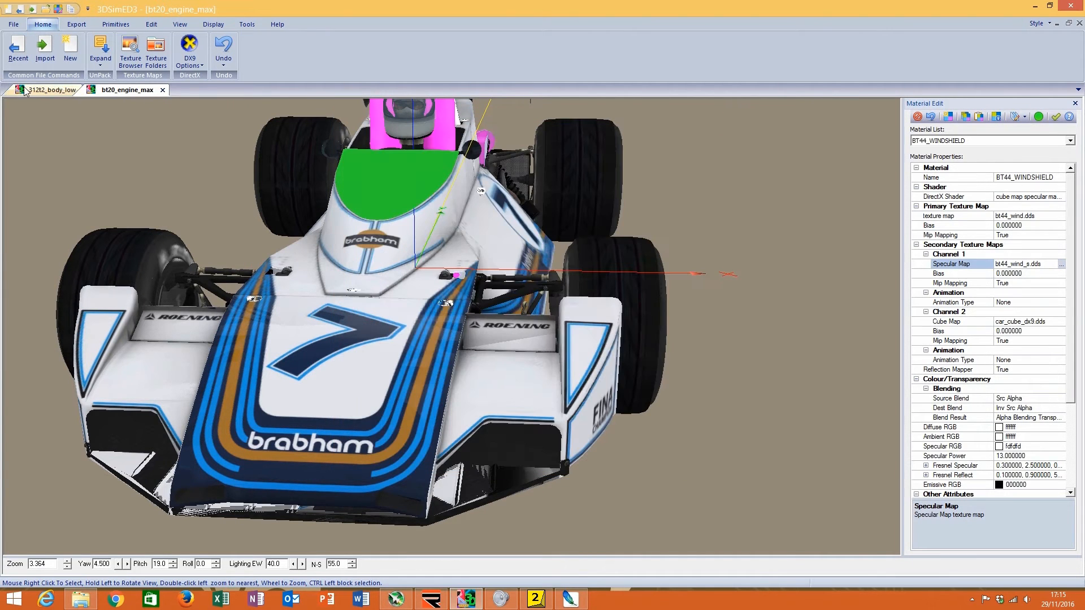
pyautogui.click(52, 90)
pyautogui.click(1062, 264)
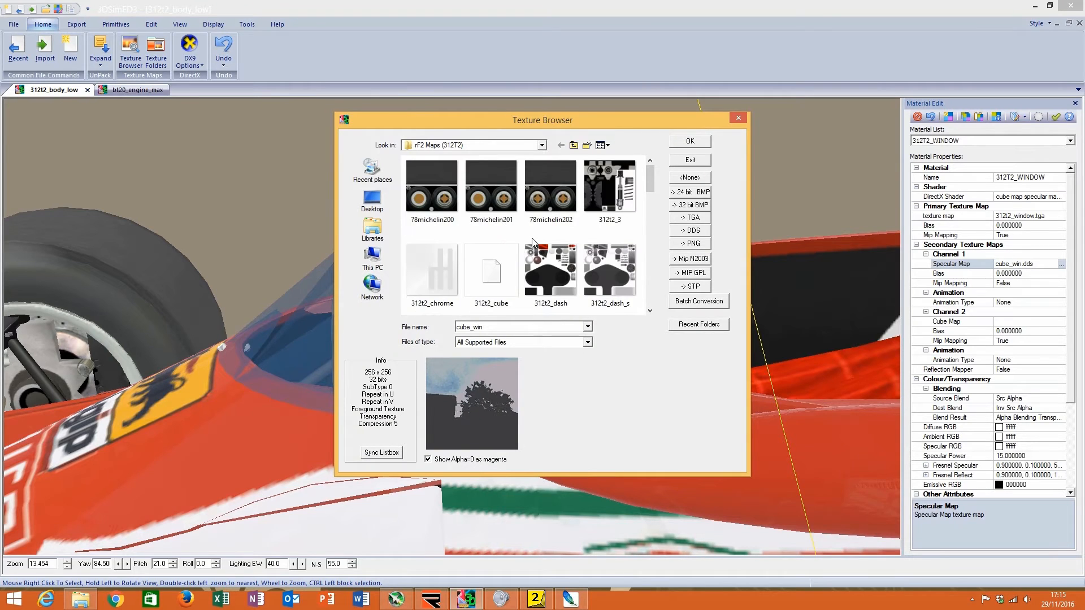
# Step: Look through the rF2 Maps (312T2) textures, show the files in Details view and widen the Name column
pyautogui.scroll(-1, 475, 259)
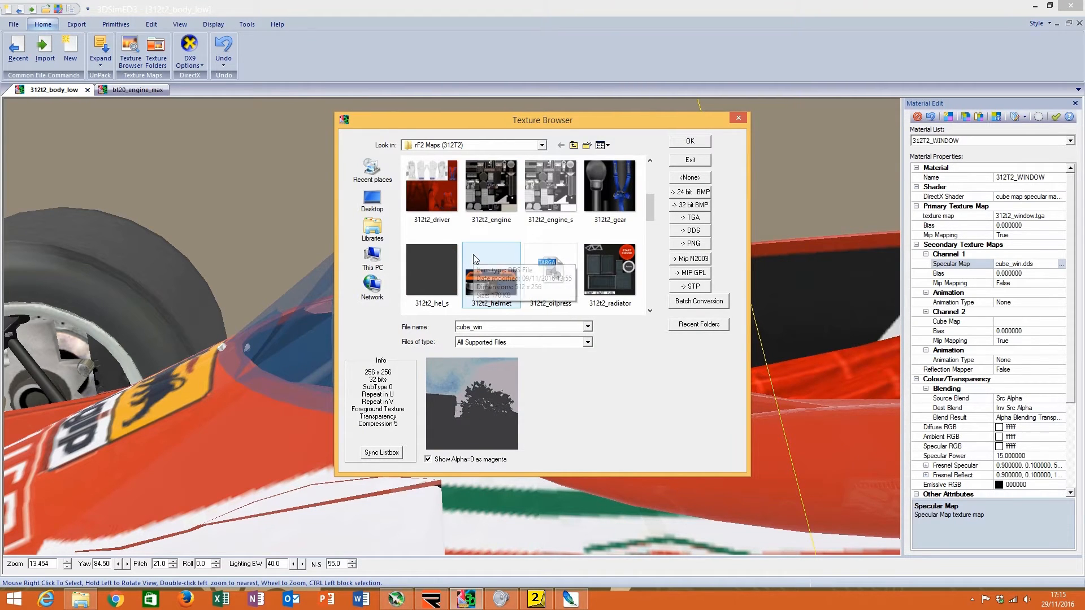
pyautogui.scroll(-2, 476, 259)
pyautogui.scroll(3, 478, 256)
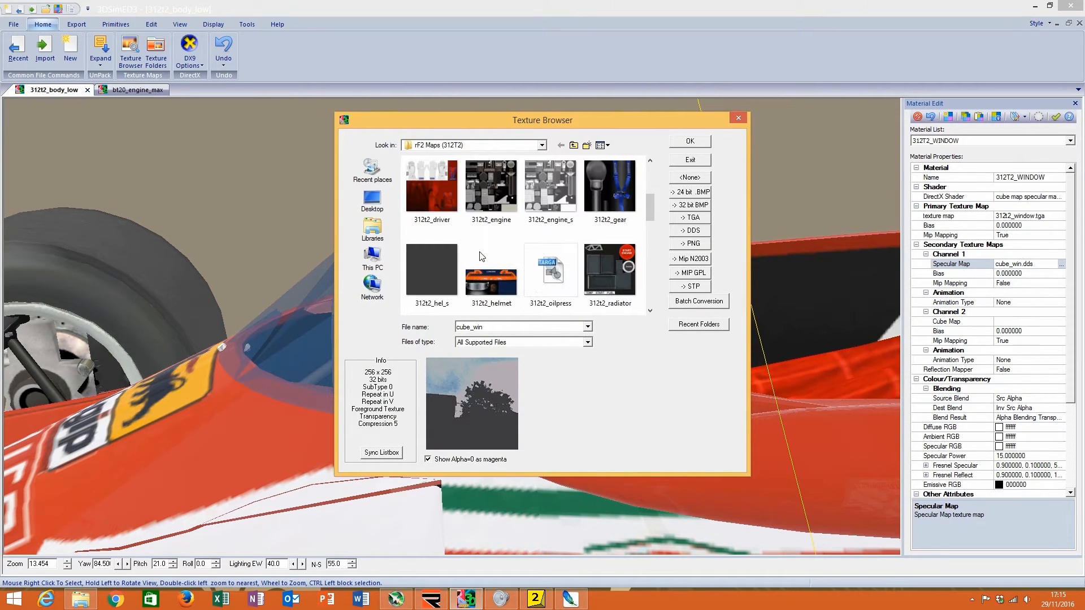
pyautogui.scroll(-5, 479, 257)
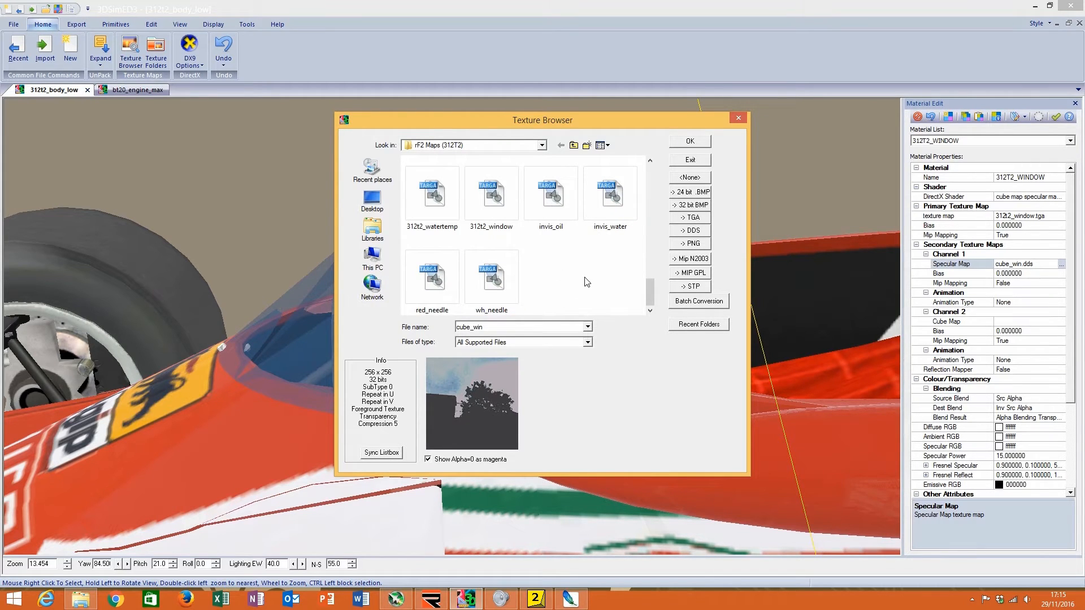
pyautogui.click(432, 198)
pyautogui.click(482, 207)
pyautogui.scroll(1, 520, 234)
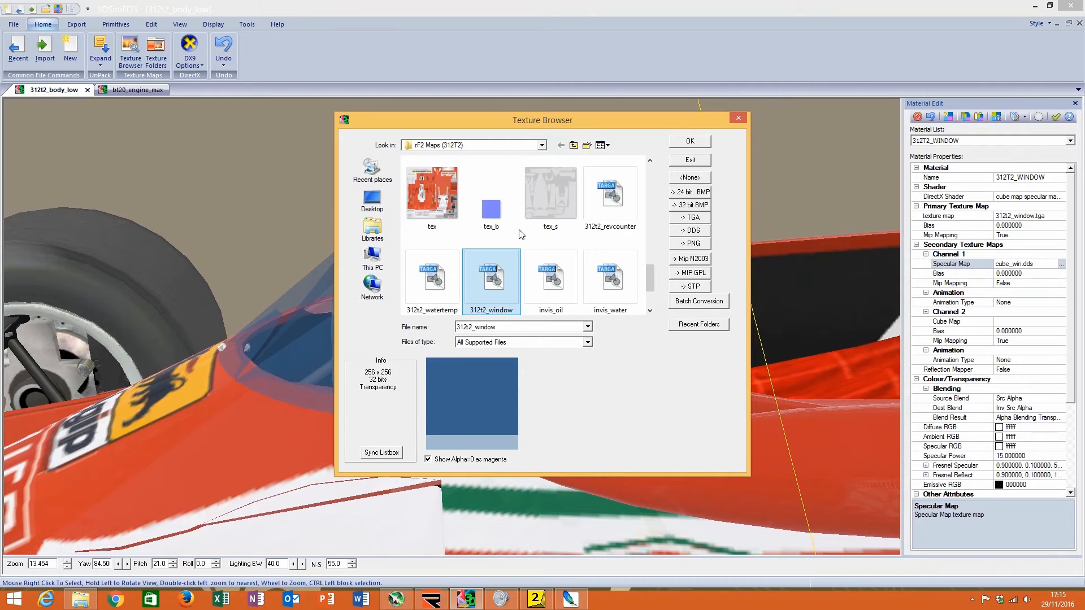
pyautogui.rightClick(521, 234)
pyautogui.moveTo(556, 240)
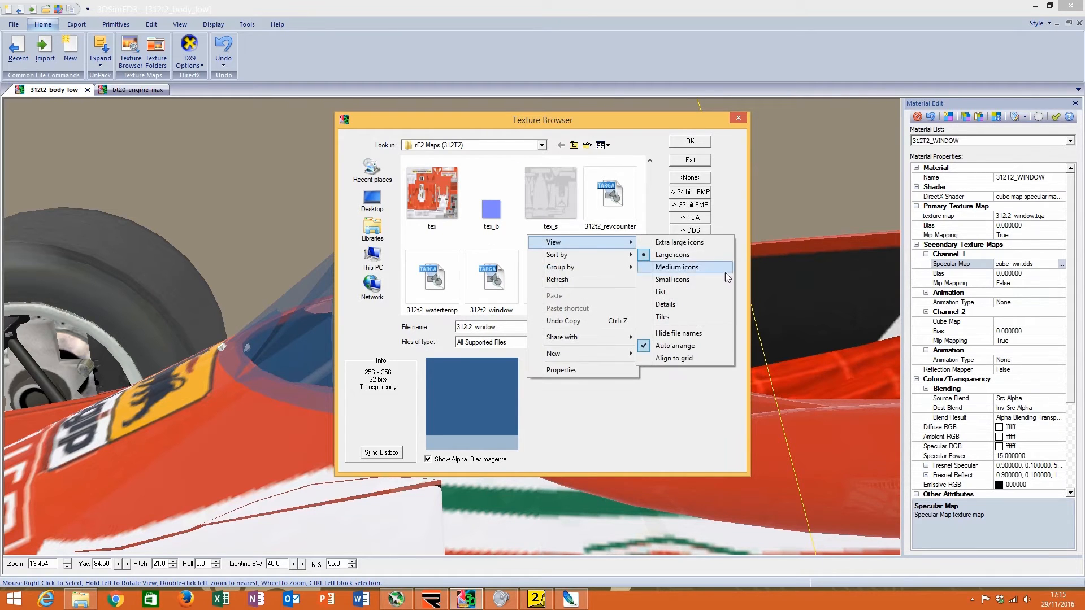
pyautogui.click(687, 304)
pyautogui.click(433, 164)
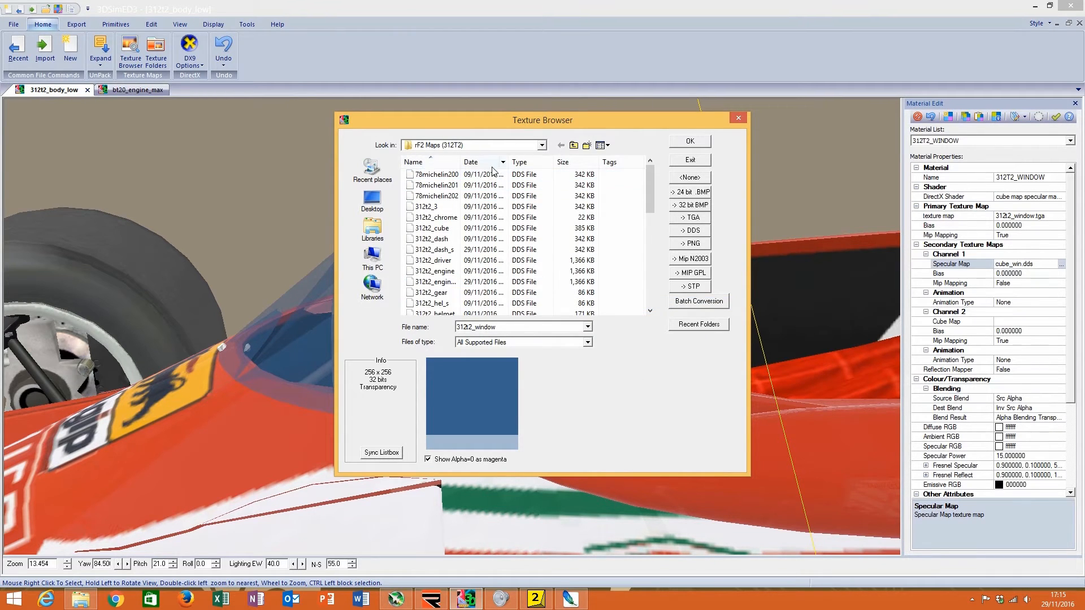
pyautogui.moveTo(461, 163); pyautogui.dragTo(481, 164)
# Step: Assign 312t2_window_s.tga as the specular map of the 312T2_WINDOW material
pyautogui.scroll(-10, 464, 222)
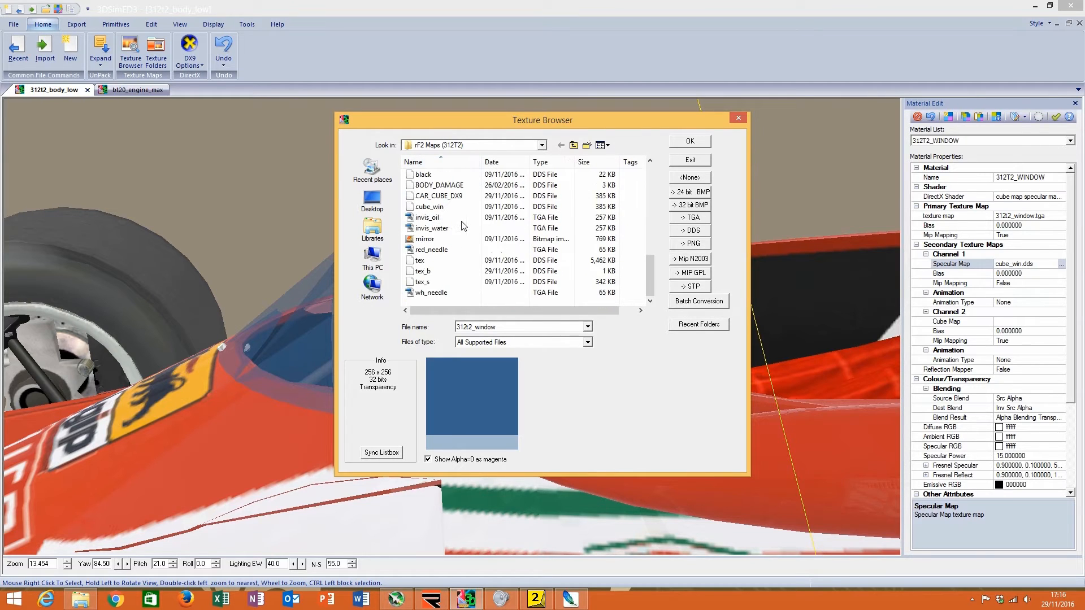
pyautogui.scroll(3, 463, 226)
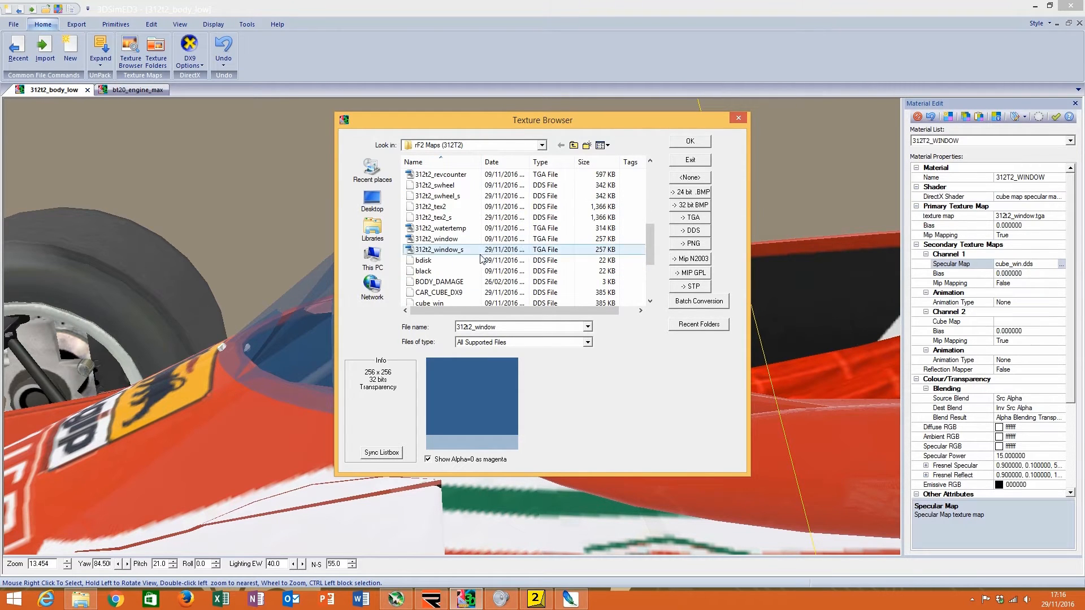
pyautogui.click(484, 250)
pyautogui.click(678, 140)
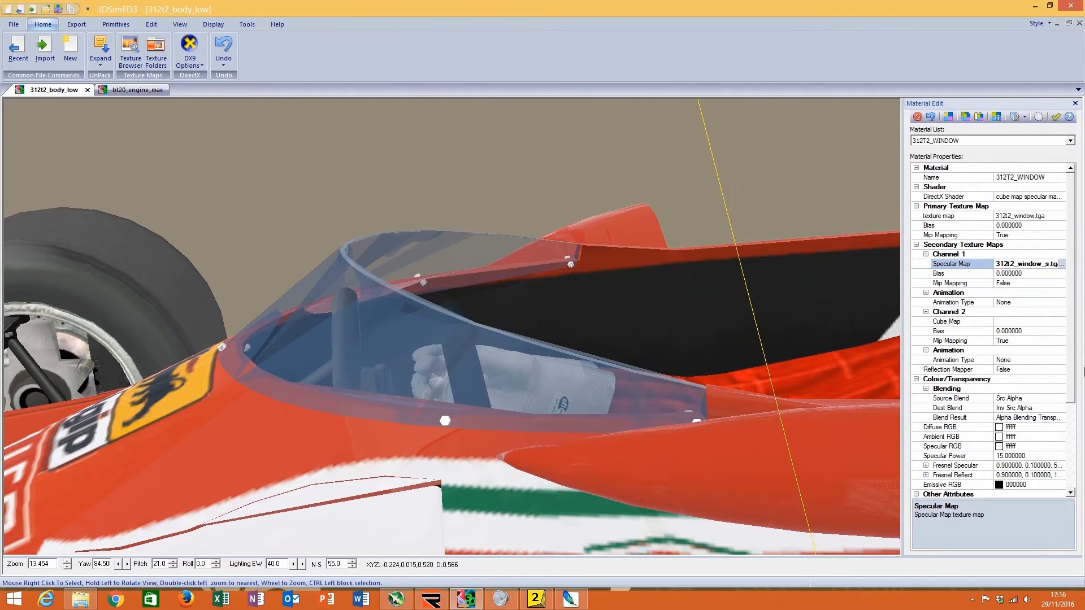
# Step: Assign CAR_CUBE_DX9.DDS from the rF2 Maps (312T2) folder as the cube map of 312T2_WINDOW
pyautogui.click(1061, 322)
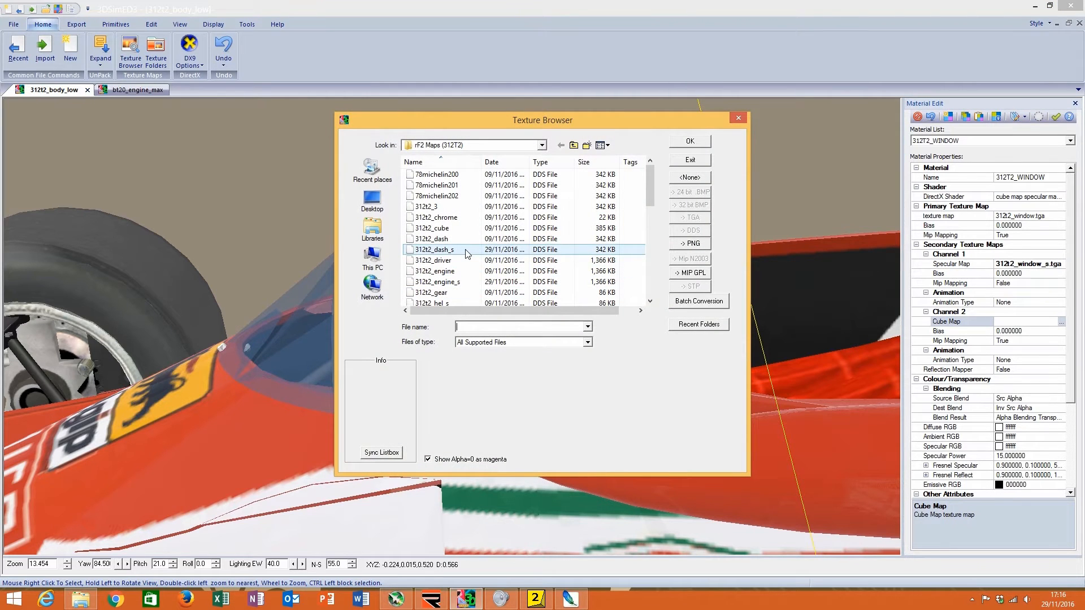
pyautogui.click(467, 252)
pyautogui.scroll(-5, 461, 238)
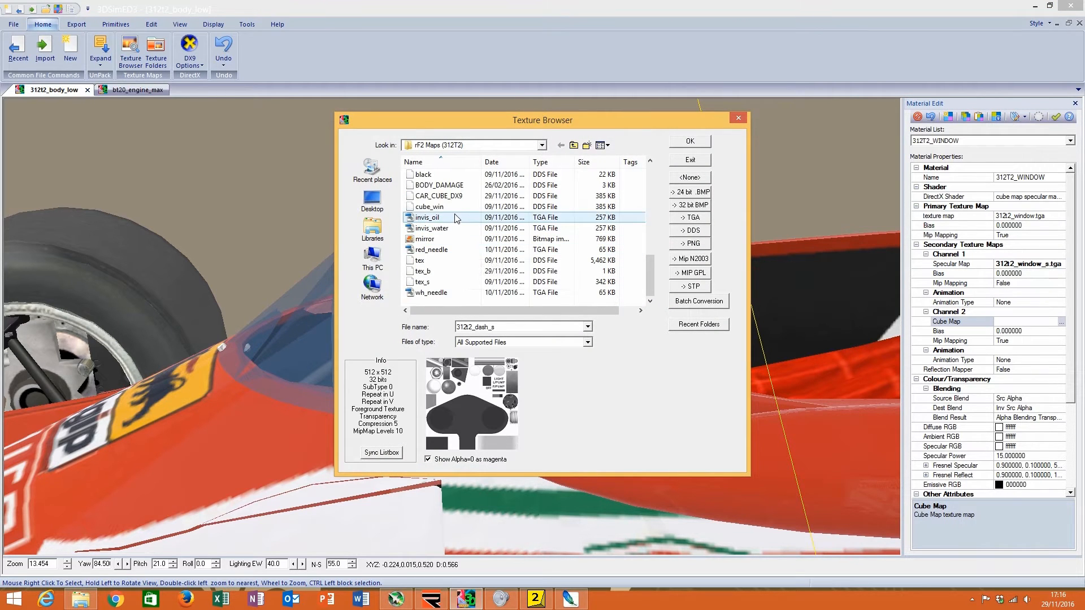
pyautogui.click(439, 195)
pyautogui.click(689, 141)
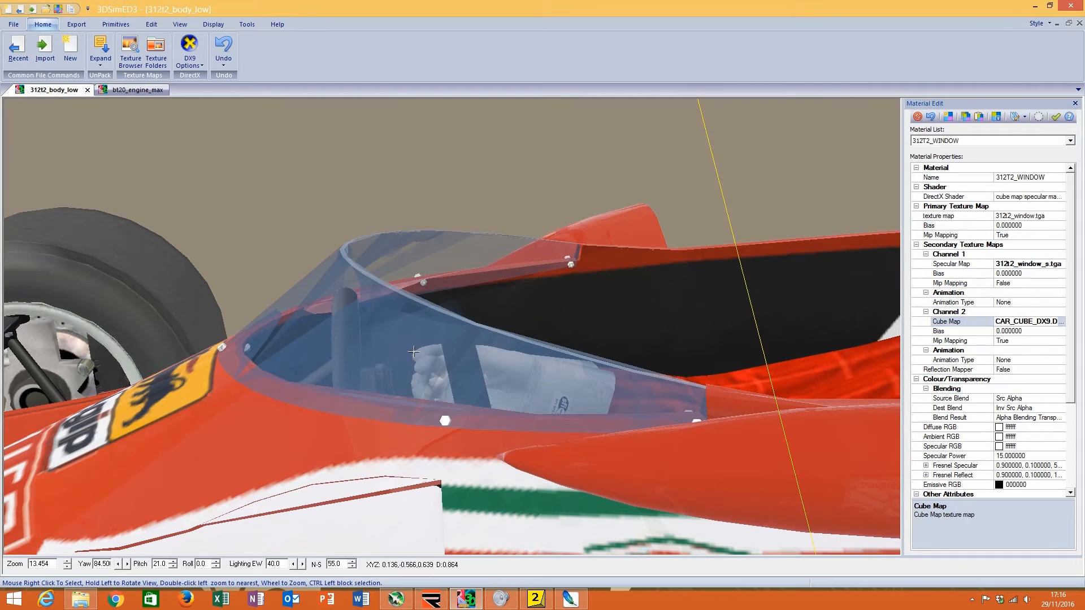
# Step: Set Mip Mapping to True for 312T2_WINDOW's specular map, checking it against the BT44_WINDSHIELD material in bt20_engine_max
pyautogui.moveTo(414, 352); pyautogui.dragTo(650, 318)
pyautogui.doubleClick(1048, 283)
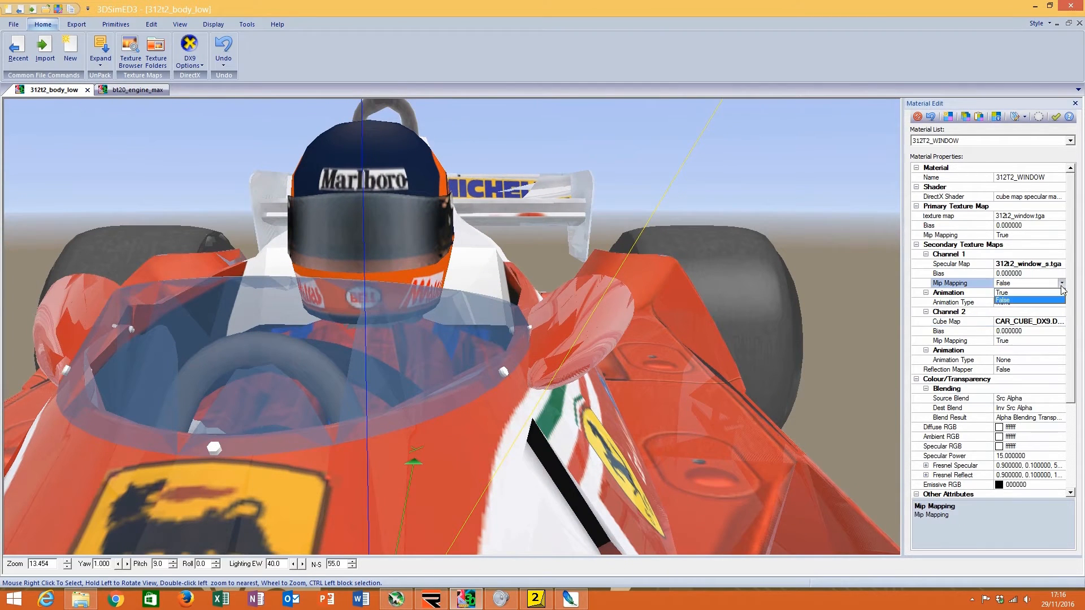
pyautogui.click(145, 91)
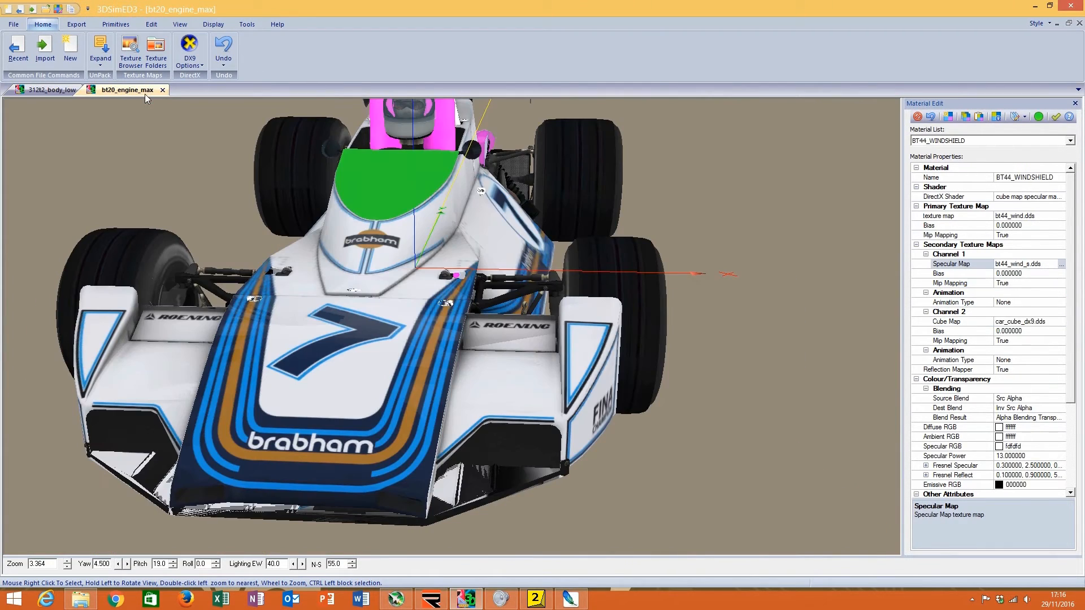
pyautogui.click(52, 90)
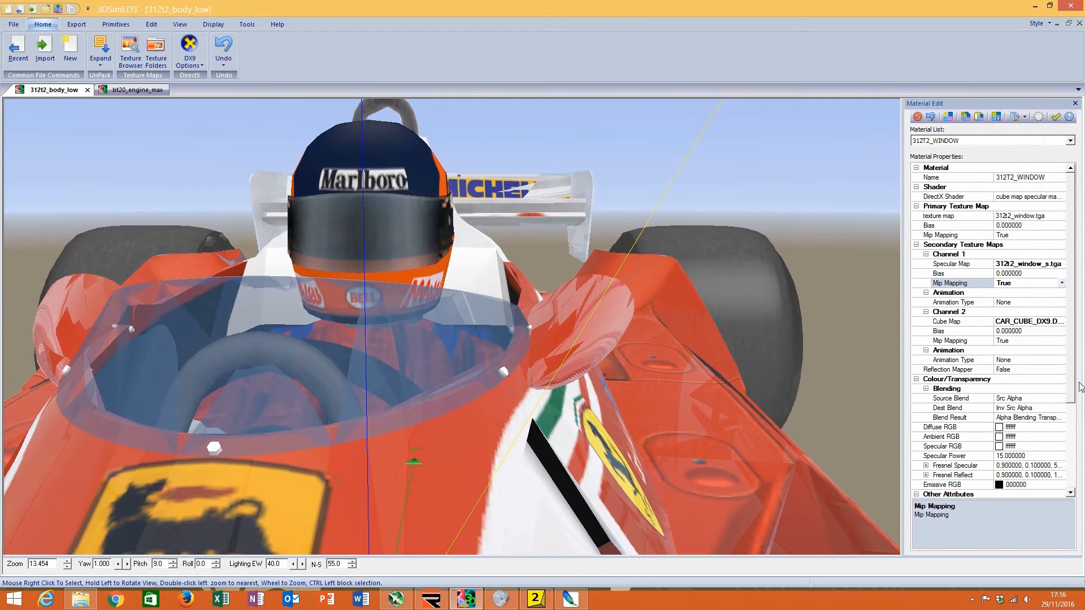
# Step: Compare the colour, Fresnel and other attributes of 312T2_WINDOW with those of BT44_WINDSHIELD in bt20_engine_max
pyautogui.scroll(-4, 1080, 387)
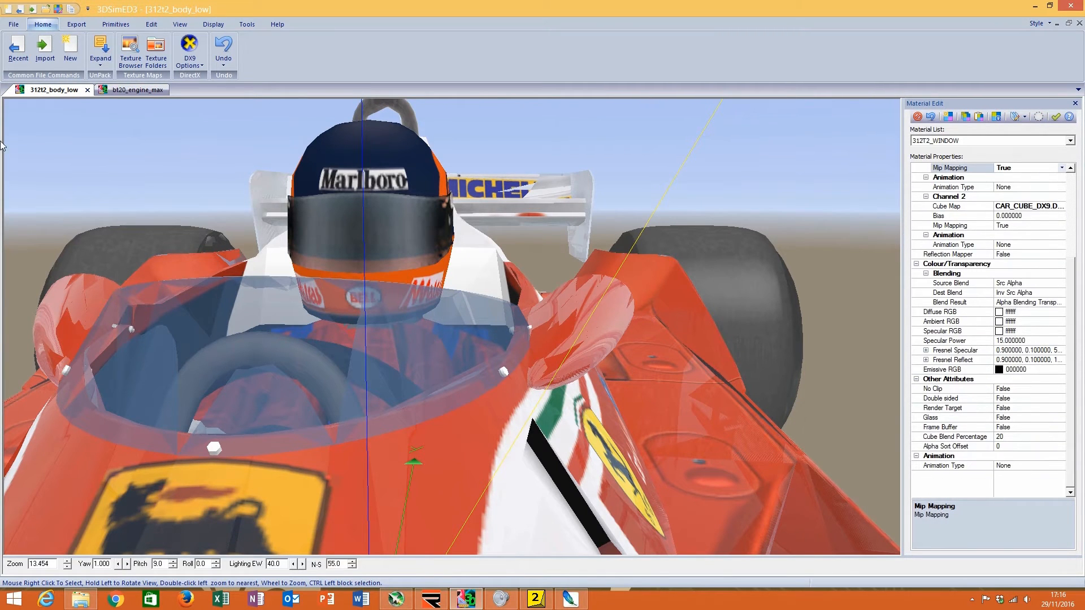
pyautogui.click(135, 89)
pyautogui.scroll(-6, 1077, 294)
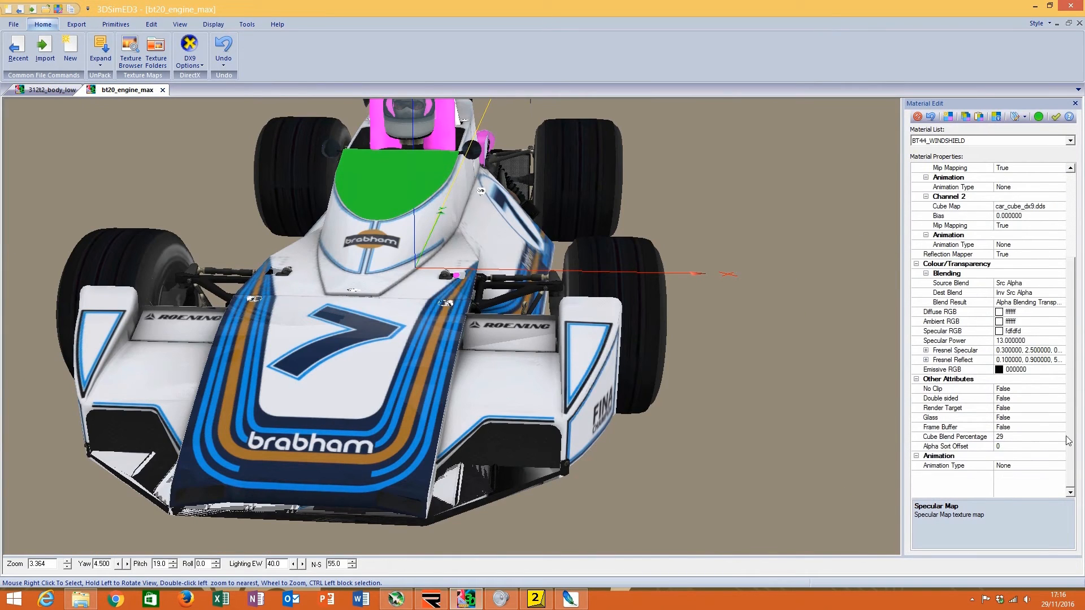
pyautogui.click(42, 91)
# Step: Copy BT44_WINDSHIELD's Fresnel Specular values and use them to replace those of 312T2_WINDOW in 312t2_body_low
pyautogui.rightClick(1017, 350)
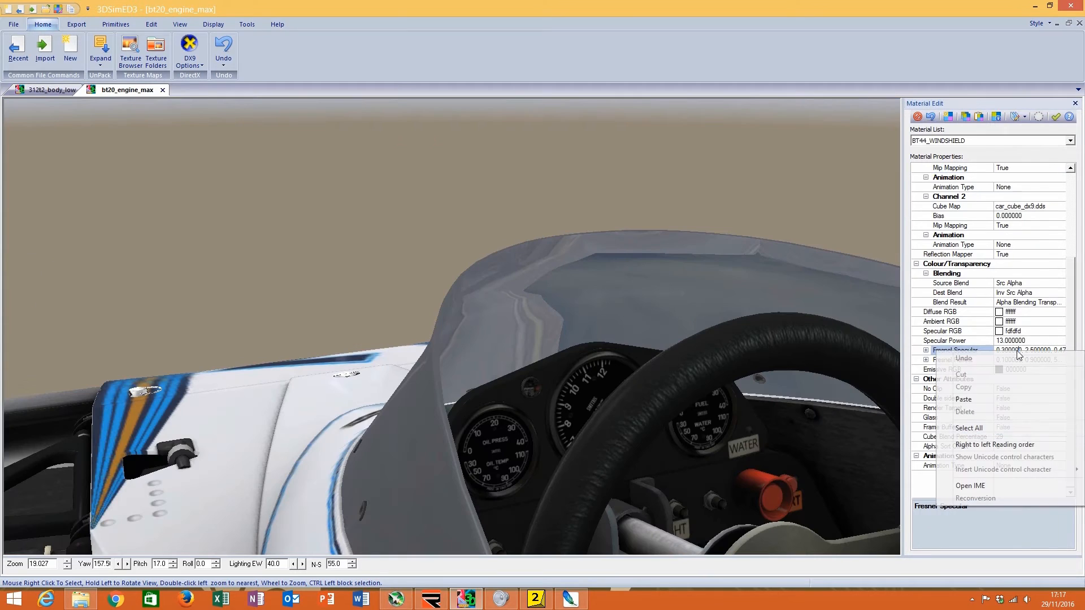
pyautogui.click(969, 427)
pyautogui.rightClick(1021, 351)
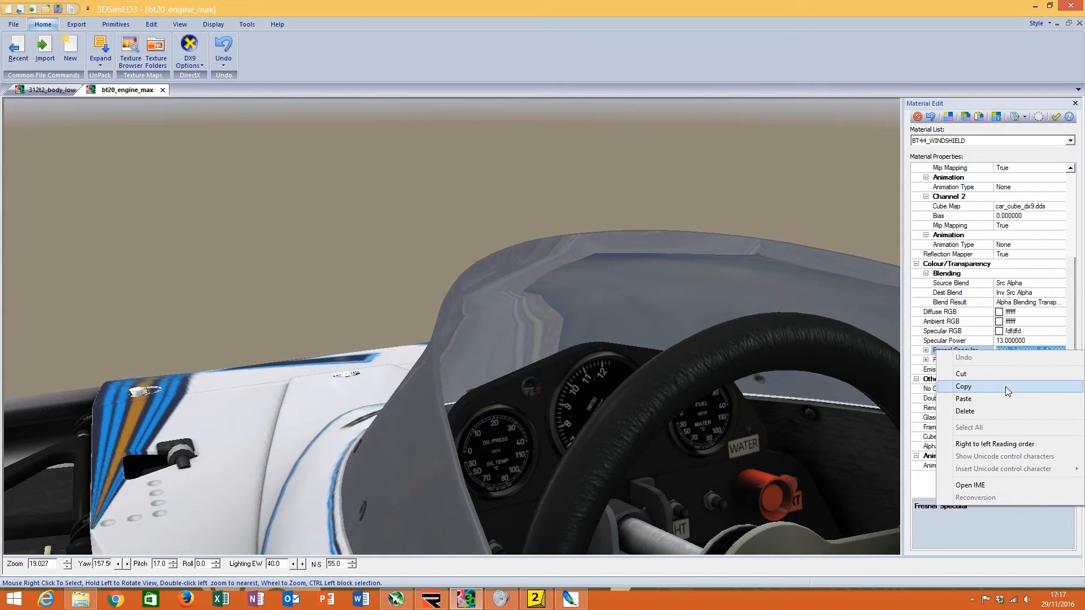
pyautogui.click(963, 387)
pyautogui.click(51, 90)
pyautogui.click(1017, 350)
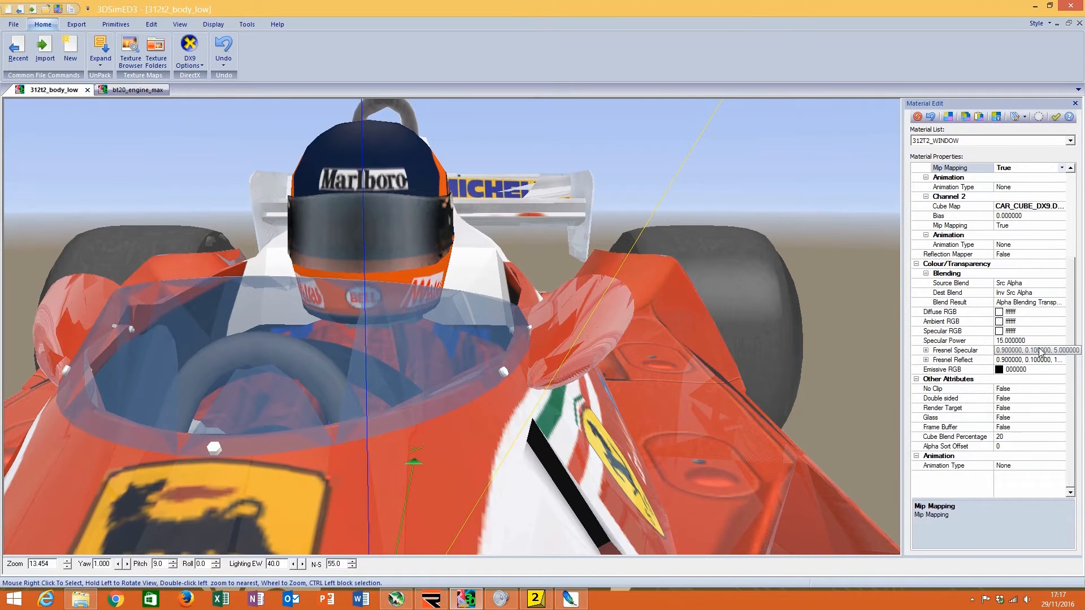
pyautogui.rightClick(1017, 350)
pyautogui.click(1020, 428)
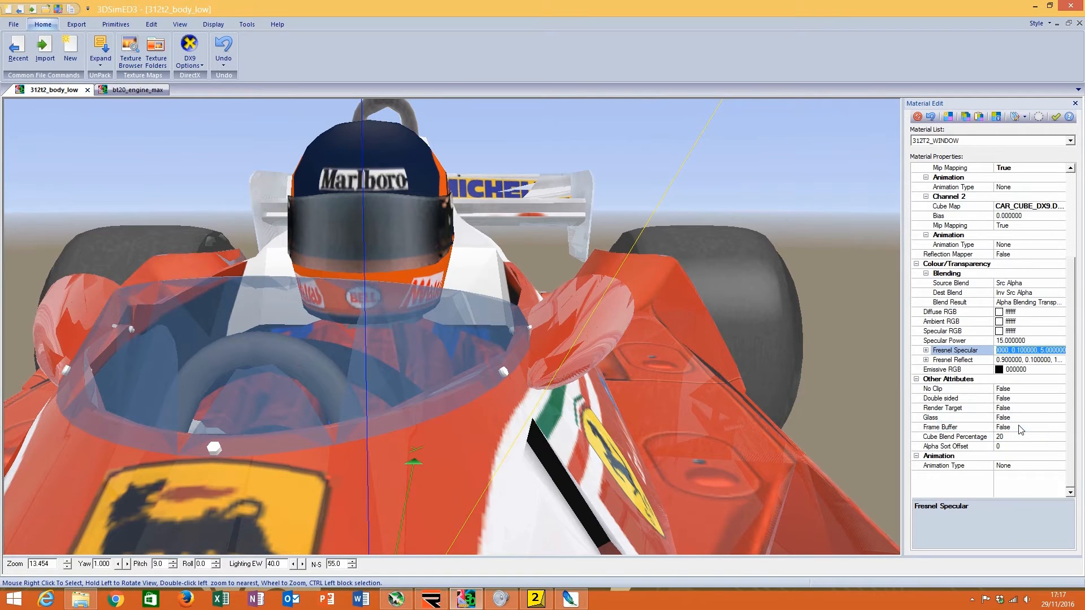
pyautogui.press('Delete')
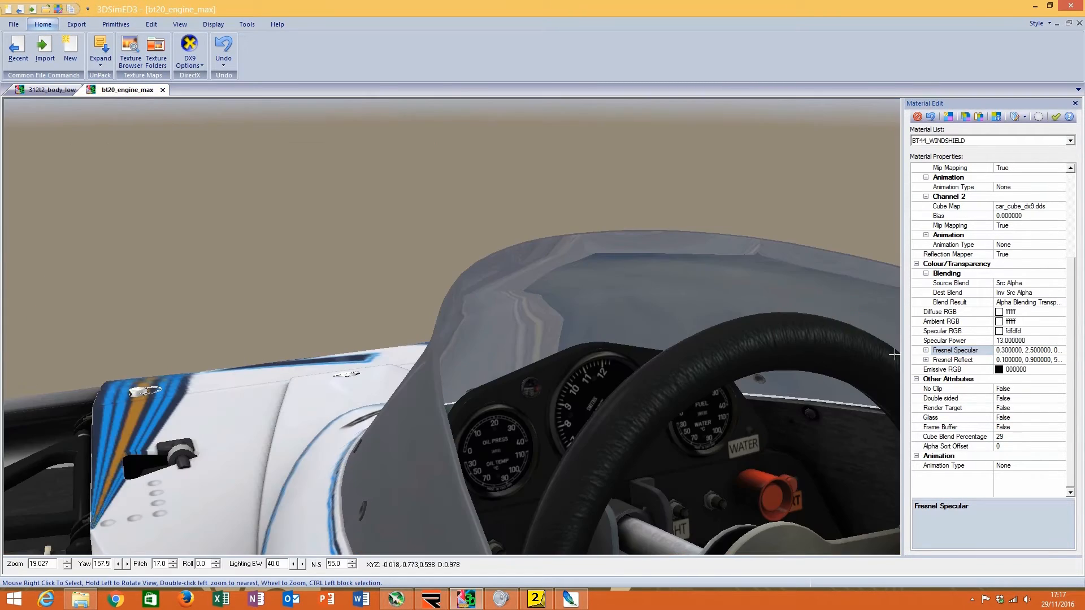
# Step: Copy BT44_WINDSHIELD's Fresnel Reflect values 0.100000, 0.900000, 5.000000 over those of 312T2_WINDOW
pyautogui.click(137, 90)
pyautogui.click(1023, 360)
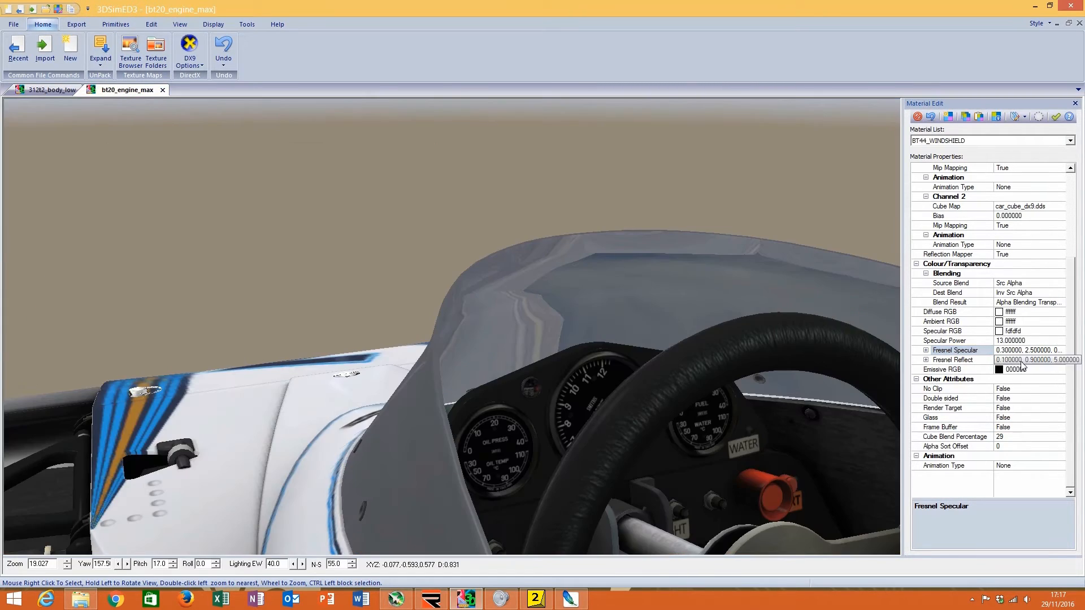
pyautogui.rightClick(1023, 360)
pyautogui.click(981, 439)
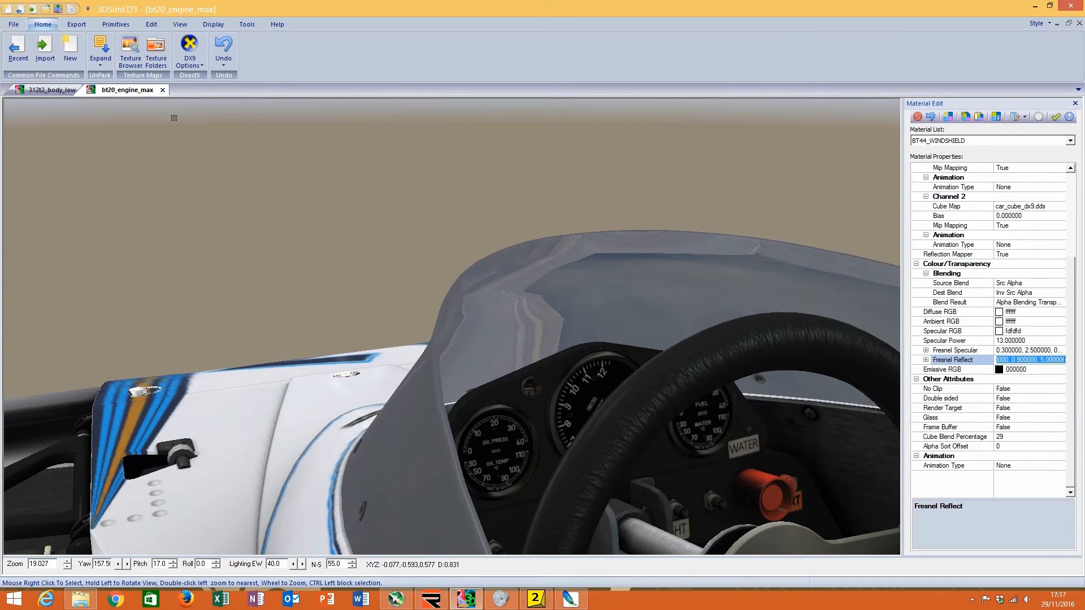
pyautogui.click(52, 90)
pyautogui.click(1022, 360)
pyautogui.rightClick(1023, 360)
pyautogui.click(1015, 440)
pyautogui.press('Delete')
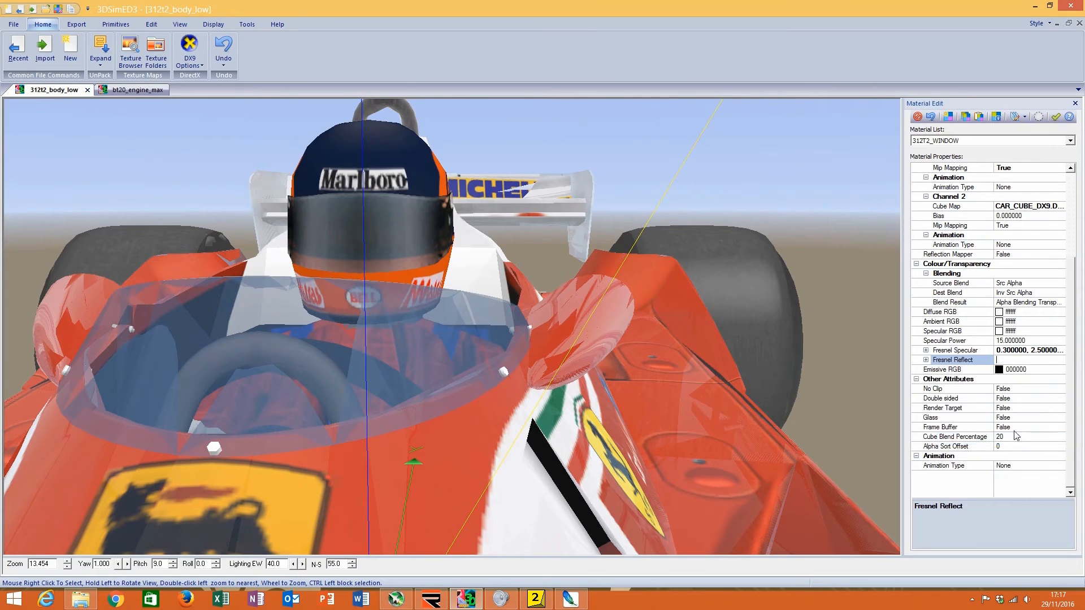
pyautogui.press('Return')
# Step: Set 312T2_WINDOW's Specular RGB to fdfdfd and its Specular Power to 13, rechecking the reference material in bt20_engine_max
pyautogui.click(1031, 331)
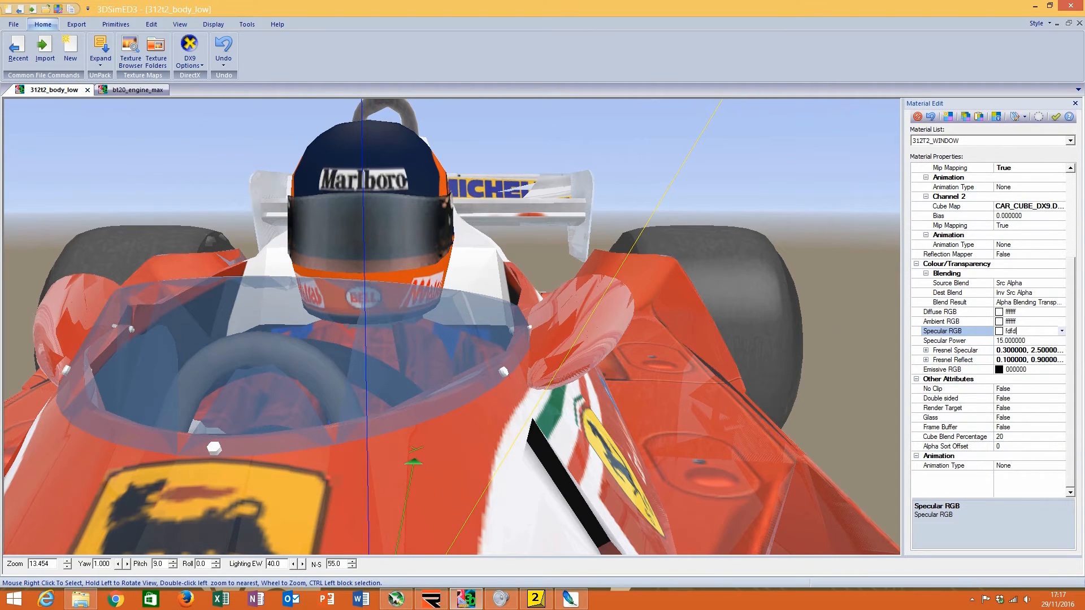
pyautogui.click(120, 90)
pyautogui.click(33, 92)
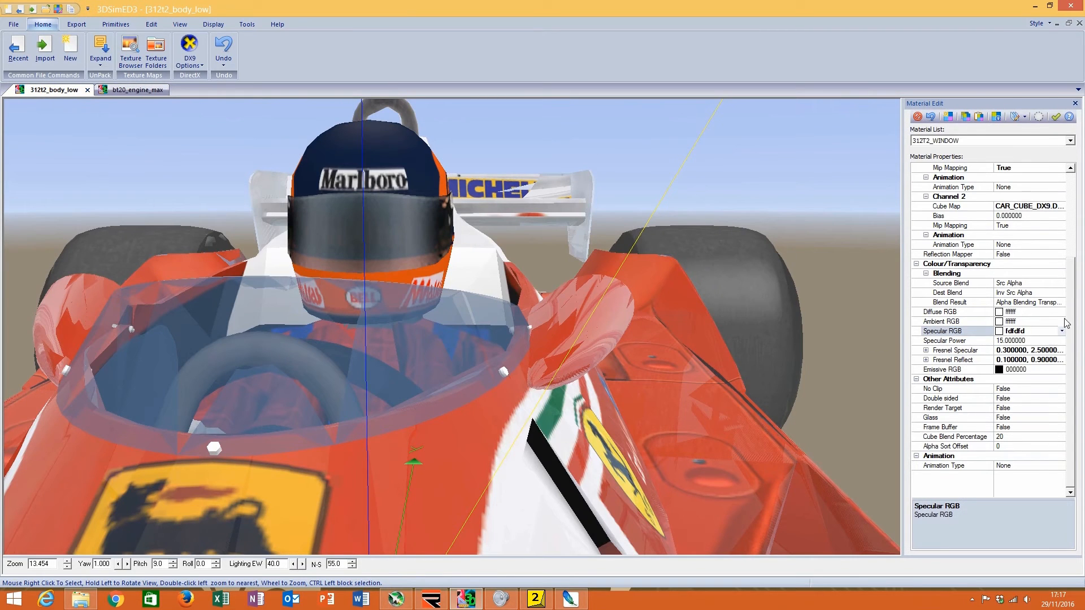
pyautogui.click(1039, 341)
pyautogui.press('Return')
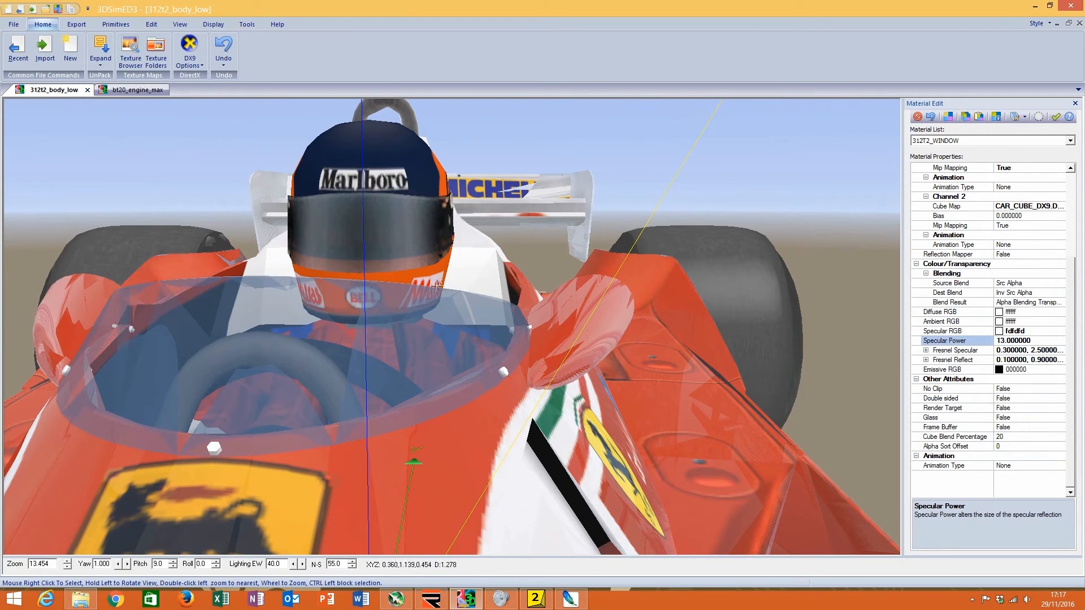
# Step: Set the Cube Blend Percentage of 312T2_WINDOW to 29
pyautogui.doubleClick(260, 353)
pyautogui.scroll(5, 435, 354)
pyautogui.moveTo(435, 353); pyautogui.dragTo(532, 394)
pyautogui.scroll(-5, 372, 366)
pyautogui.click(1002, 437)
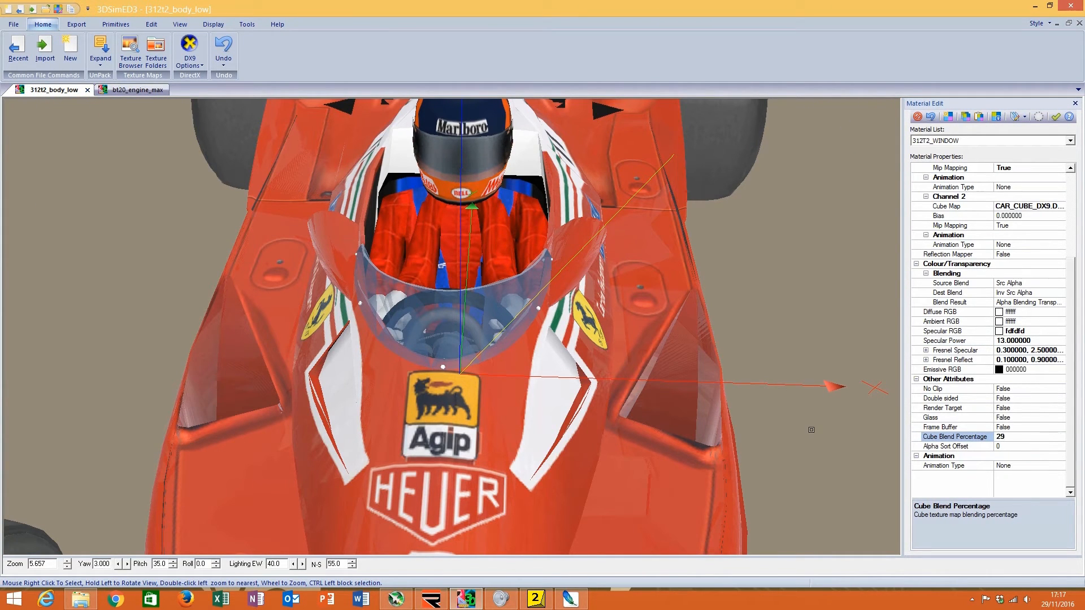
# Step: Switch on material highlighting and examine which parts of the car use the 78_MICH material
pyautogui.click(962, 141)
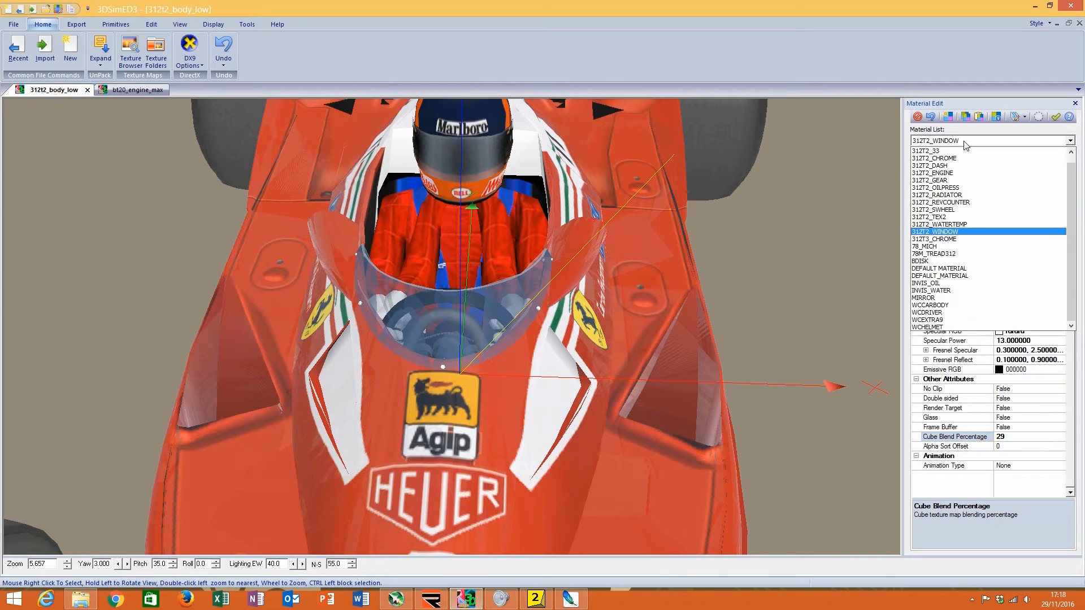
pyautogui.click(961, 246)
pyautogui.click(1039, 117)
pyautogui.doubleClick(636, 388)
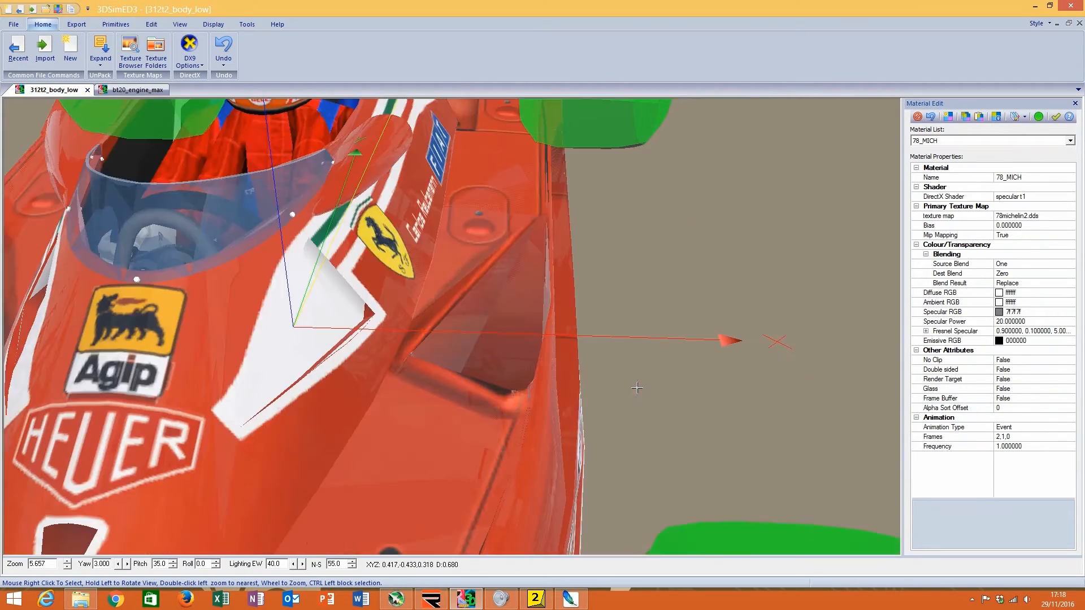
pyautogui.scroll(-3, 636, 388)
pyautogui.click(958, 141)
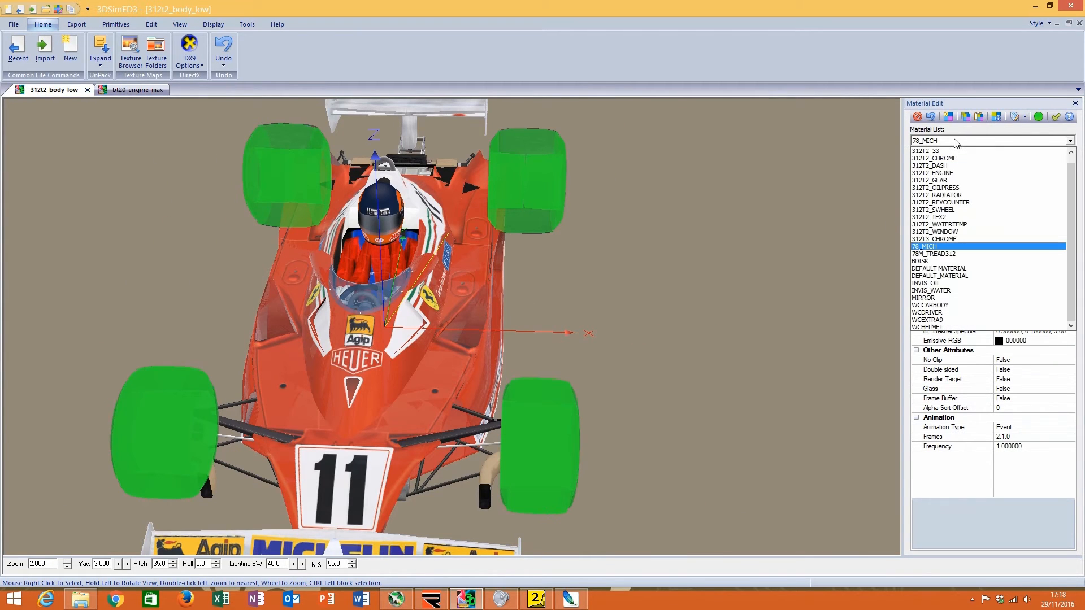
pyautogui.doubleClick(528, 432)
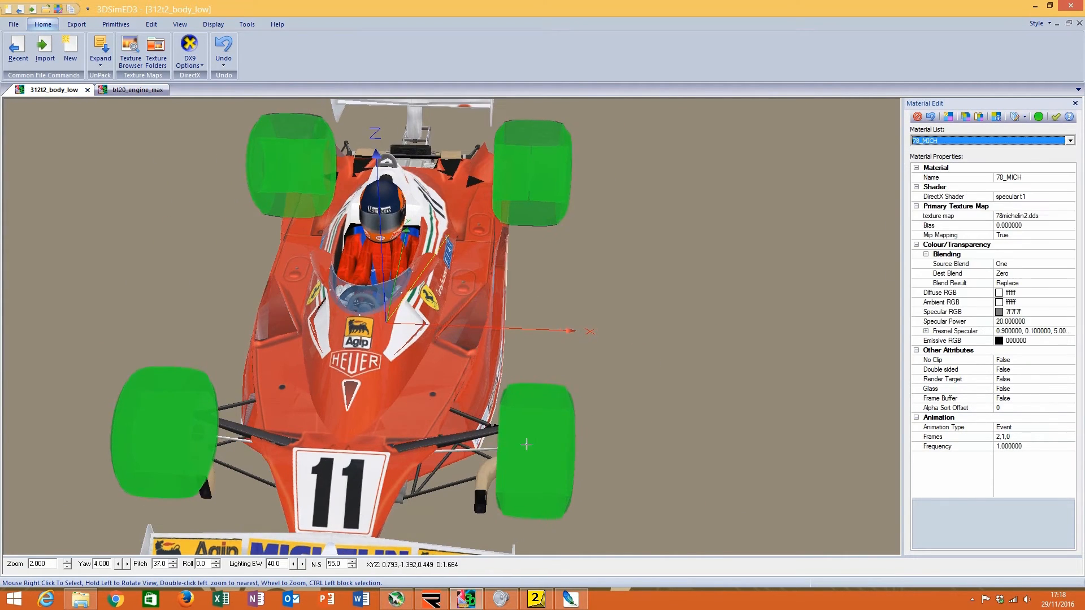
pyautogui.moveTo(528, 431); pyautogui.dragTo(626, 348)
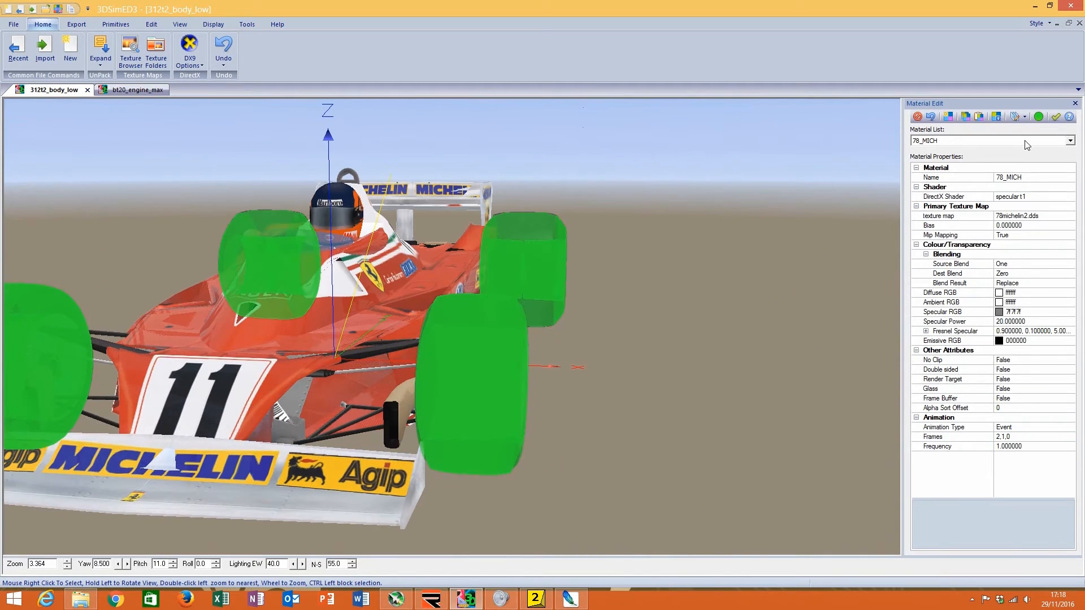
# Step: Examine where the 78M_TREAD312 and BDISK materials are used on the car, along with their shader settings
pyautogui.click(1028, 141)
pyautogui.click(972, 258)
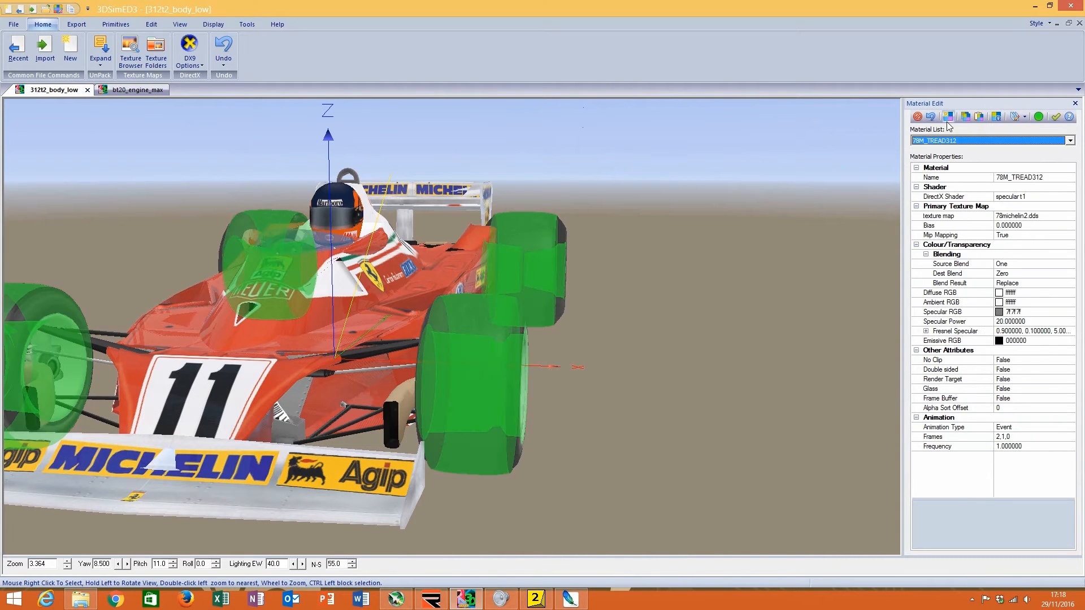
pyautogui.click(960, 140)
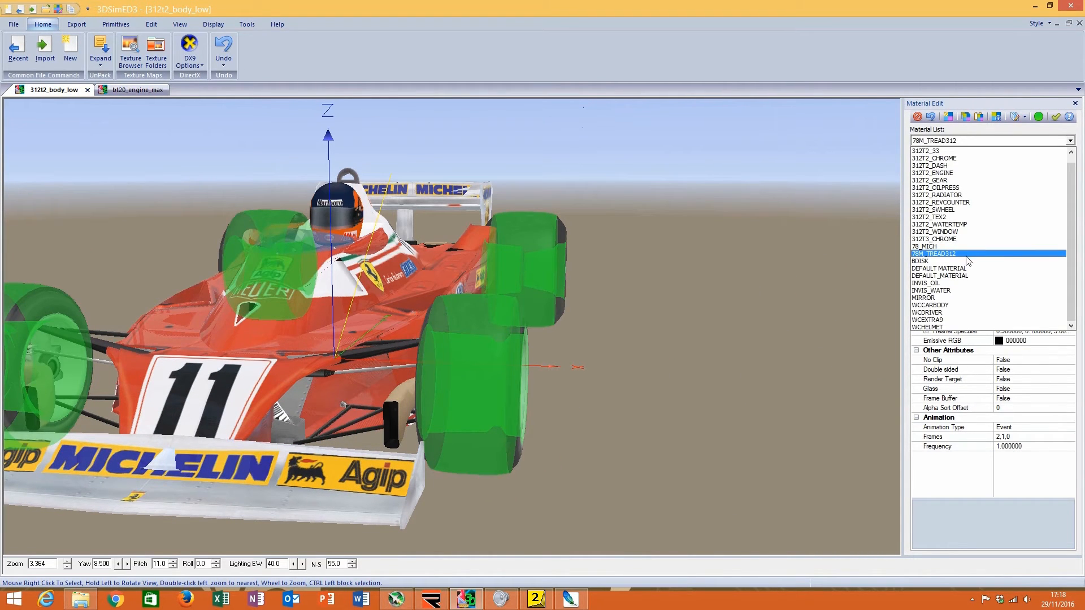
pyautogui.click(968, 261)
pyautogui.moveTo(635, 368); pyautogui.dragTo(537, 389)
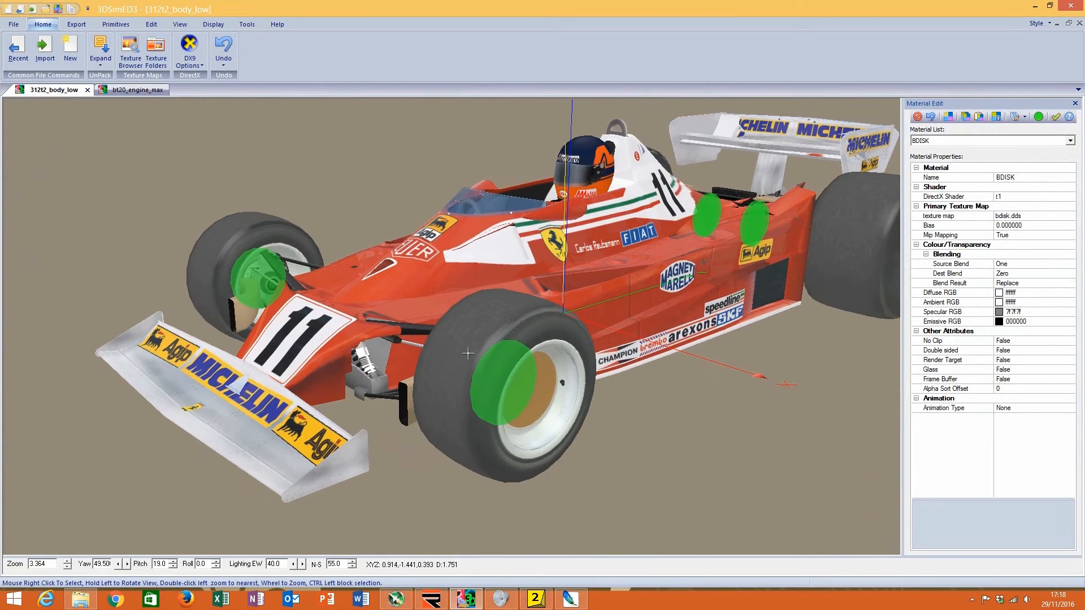
# Step: Change the DirectX shader of the MIRROR material to "no lighting tex1"
pyautogui.click(953, 140)
pyautogui.click(961, 266)
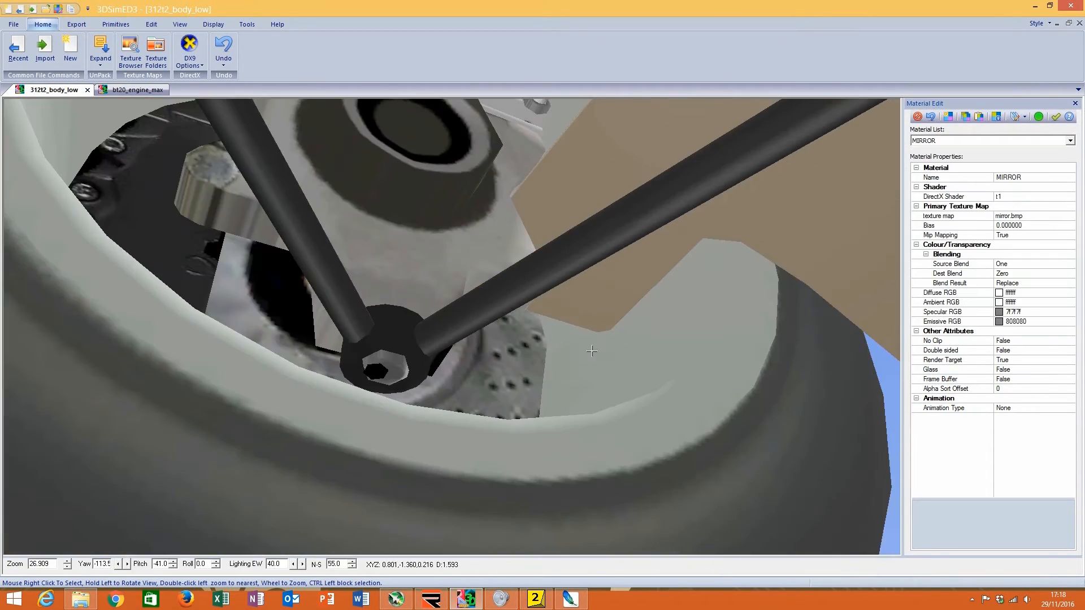
pyautogui.scroll(-13, 591, 350)
pyautogui.moveTo(592, 351); pyautogui.dragTo(644, 390)
pyautogui.moveTo(638, 241); pyautogui.dragTo(637, 239)
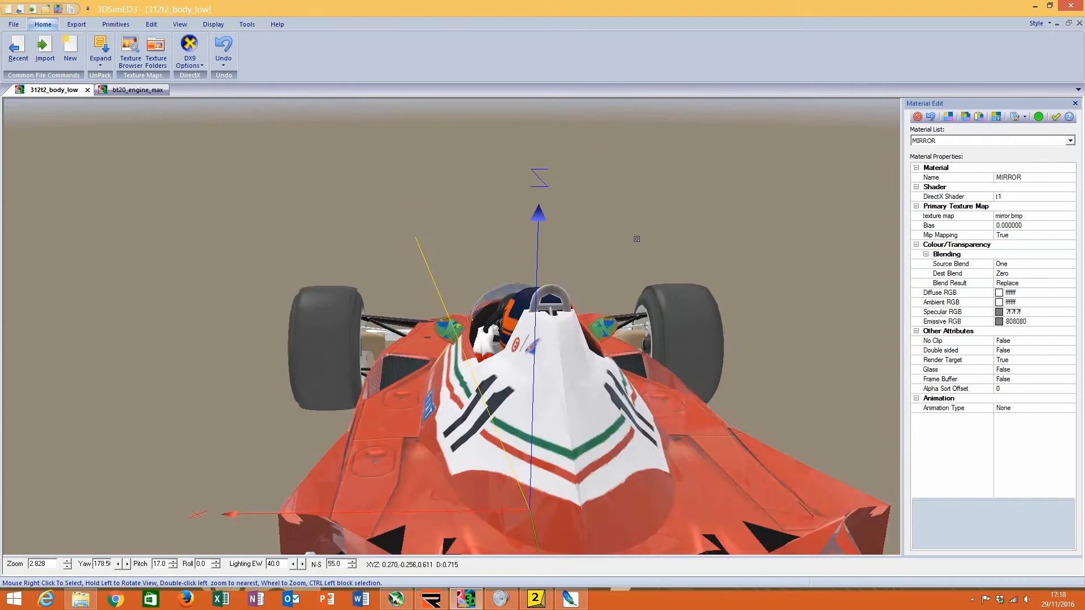
pyautogui.scroll(6, 667, 267)
pyautogui.click(1071, 197)
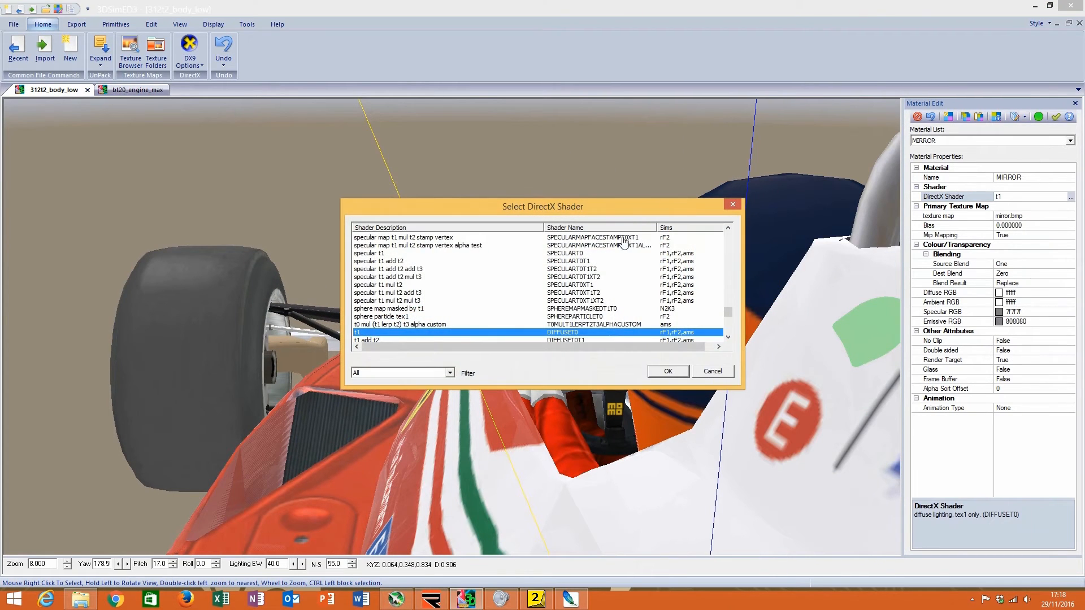
pyautogui.scroll(3, 468, 296)
pyautogui.scroll(15, 468, 296)
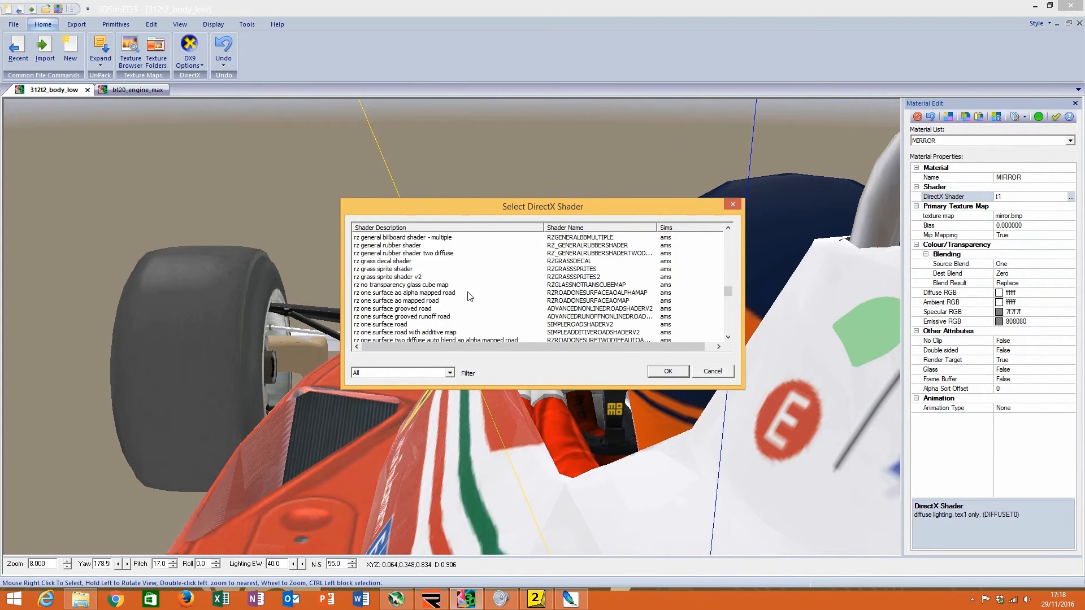
pyautogui.scroll(-4, 468, 296)
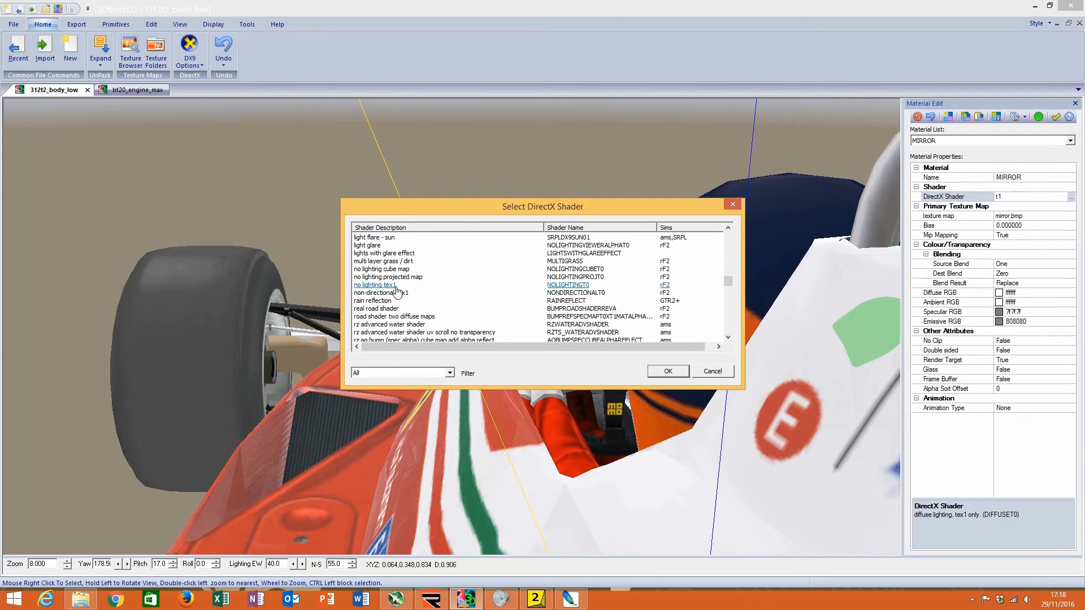
pyautogui.click(405, 285)
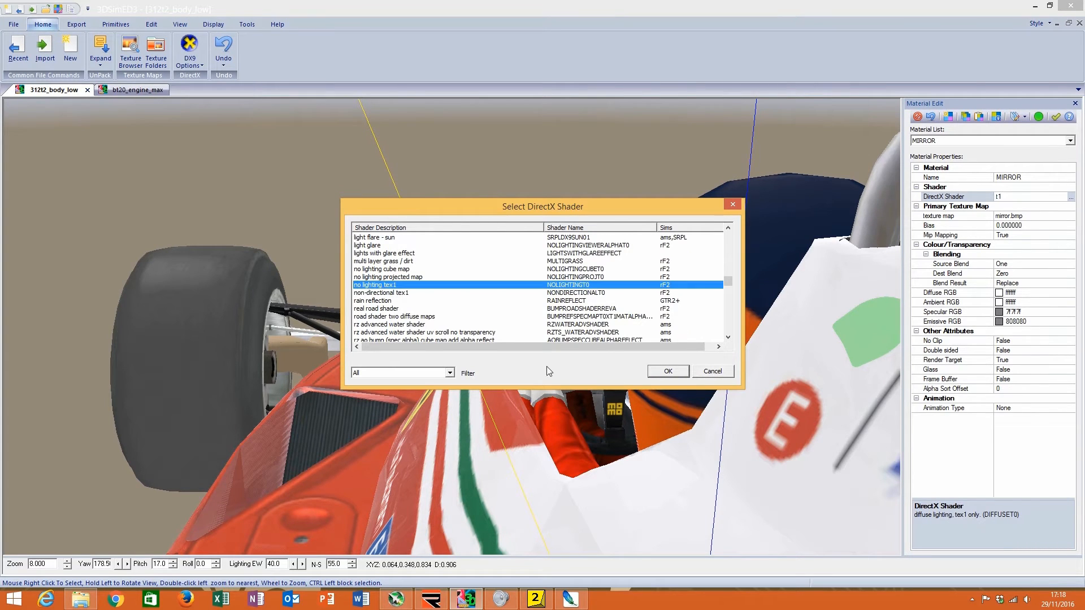
pyautogui.click(667, 373)
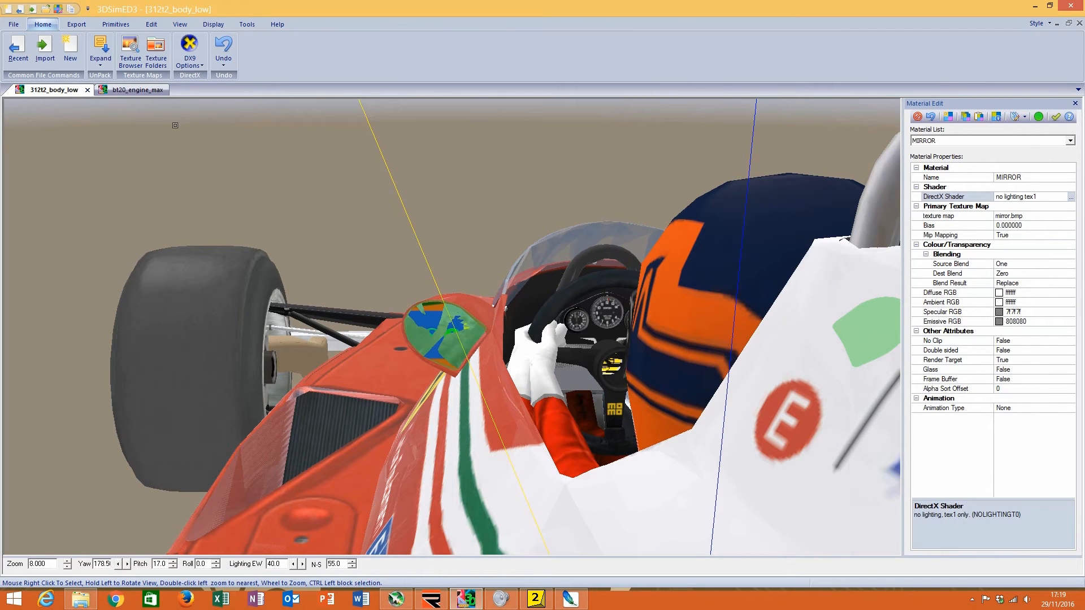
# Step: Examine the MIRROR material's shader and colour settings on the cockpit mirror in bt20_engine_max
pyautogui.click(140, 90)
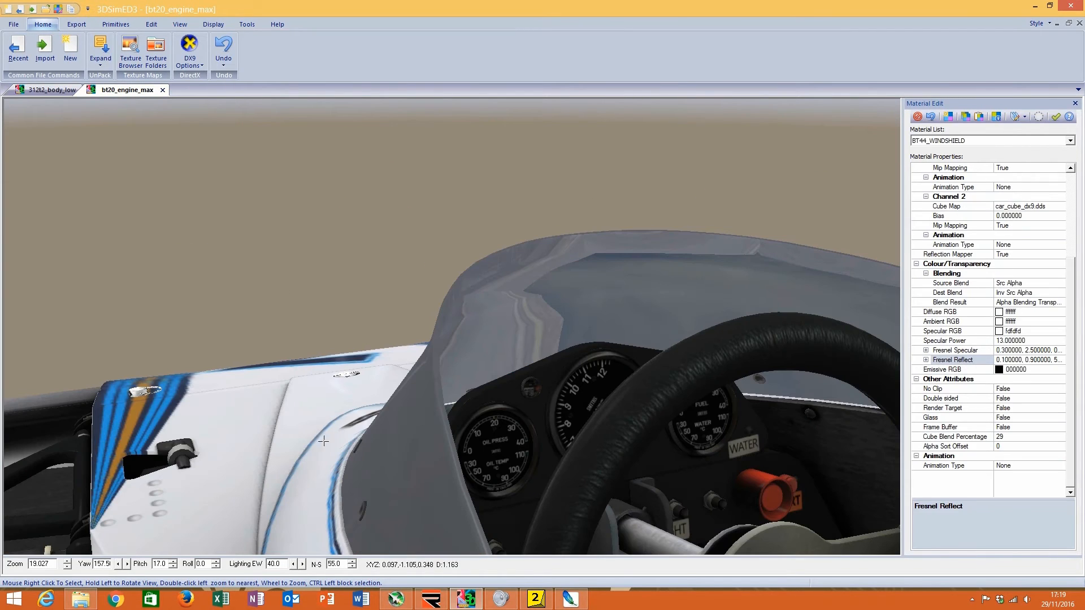
pyautogui.scroll(-5, 323, 442)
pyautogui.rightClick(481, 438)
pyautogui.moveTo(526, 494)
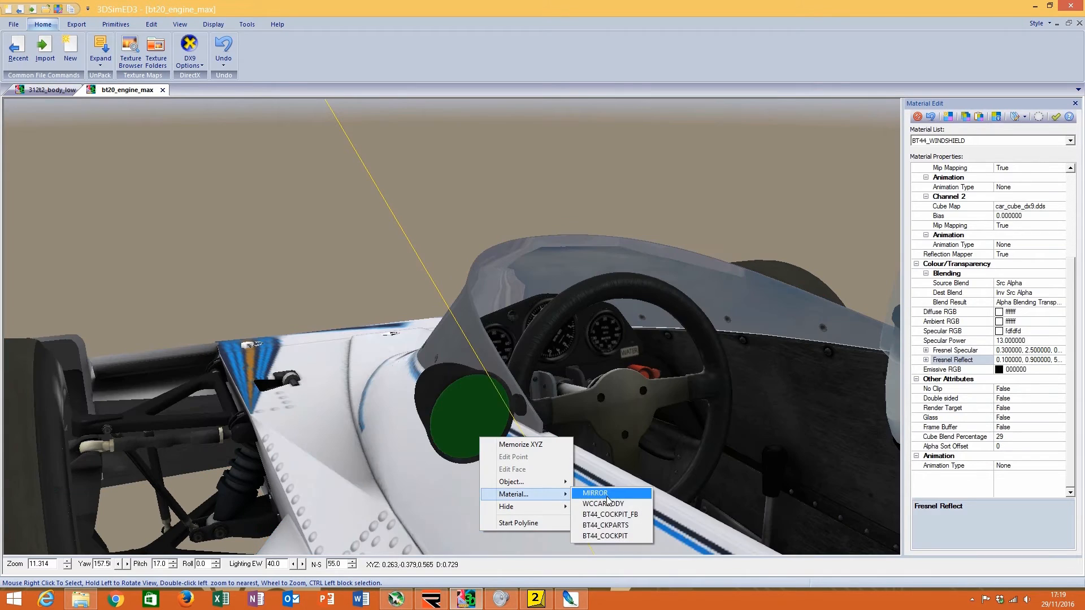
pyautogui.click(605, 494)
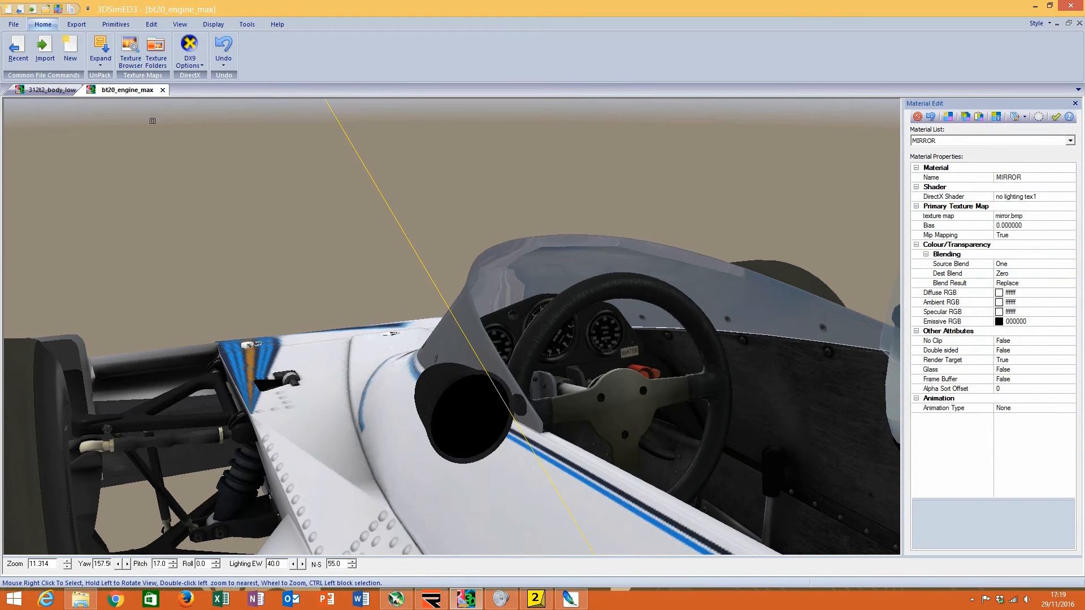
# Step: Set the MIRROR material's Specular RGB to ffffff and Emissive RGB to 000000 in 312t2_body_low, matching bt20_engine_max
pyautogui.click(25, 89)
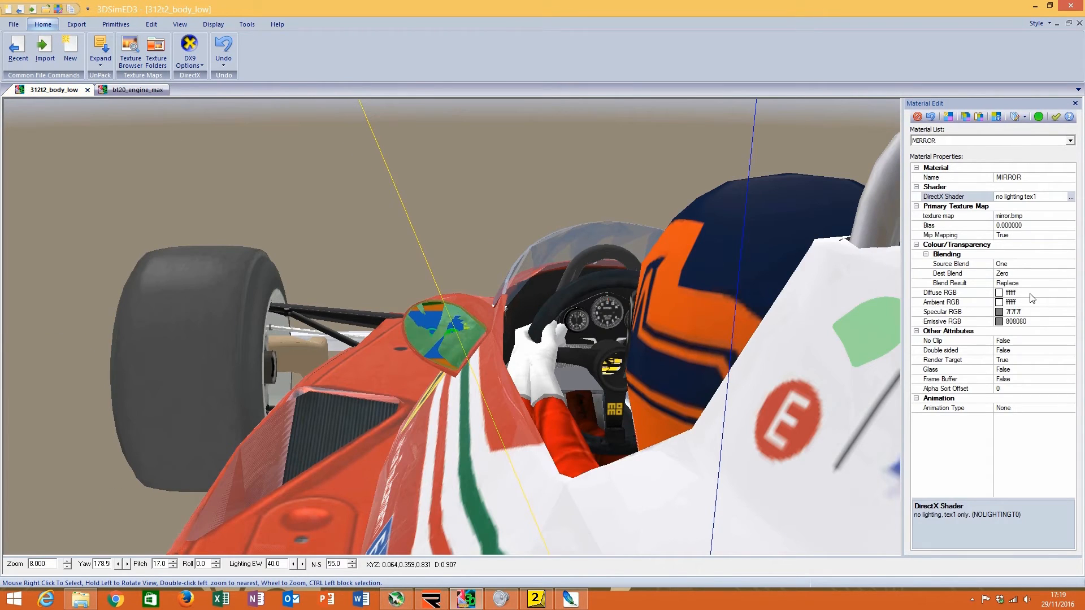
pyautogui.click(1032, 312)
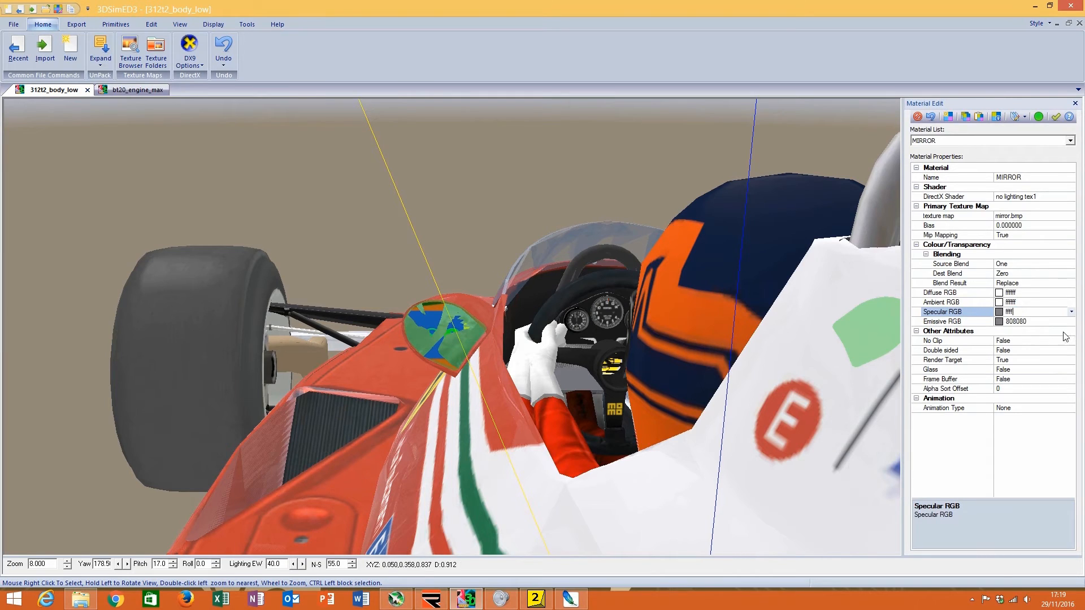
pyautogui.click(941, 323)
pyautogui.click(1019, 310)
pyautogui.click(1031, 321)
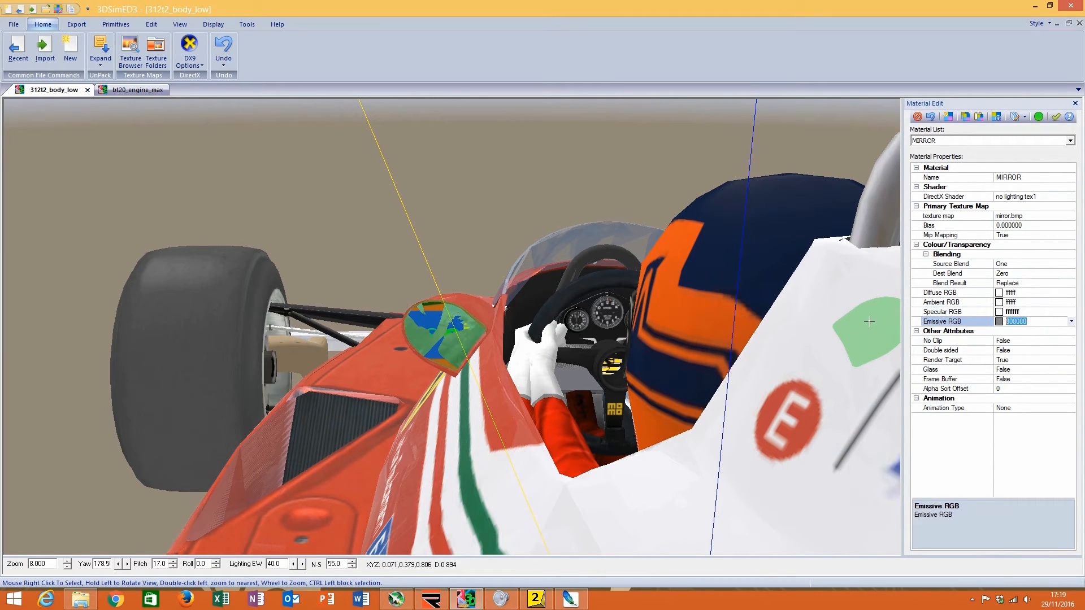
pyautogui.write('000000')
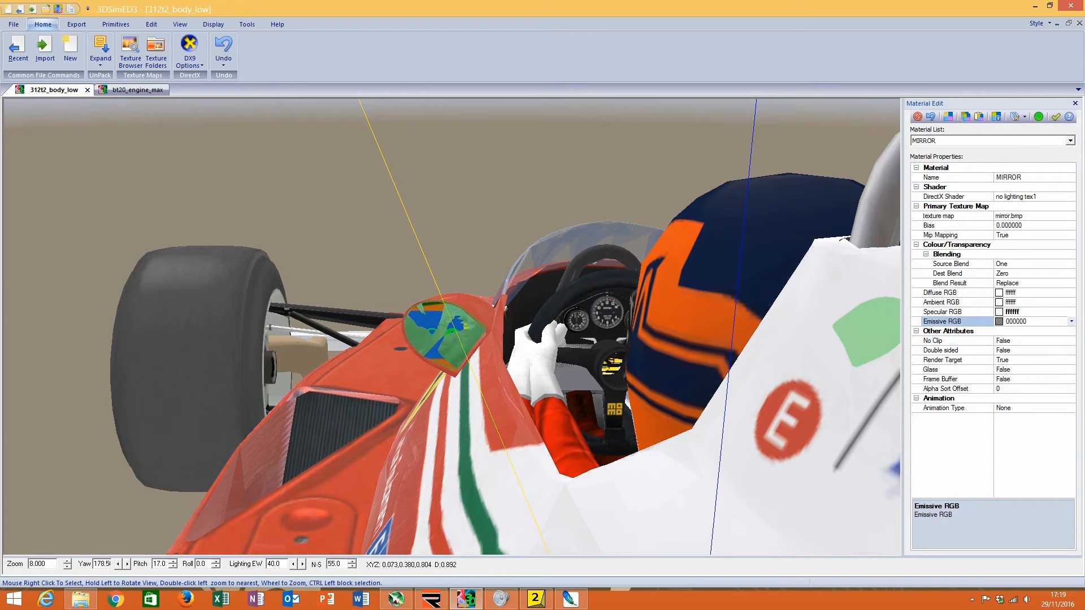
pyautogui.click(127, 90)
pyautogui.click(44, 90)
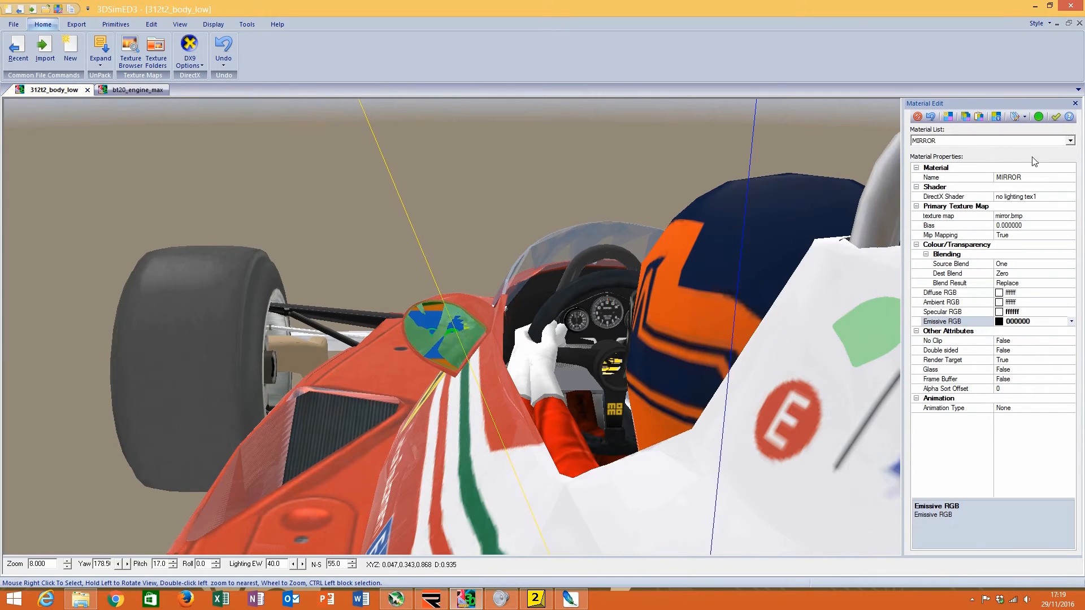
# Step: Finish the material edits and close the material editor for 312t2_body_low
pyautogui.click(1023, 143)
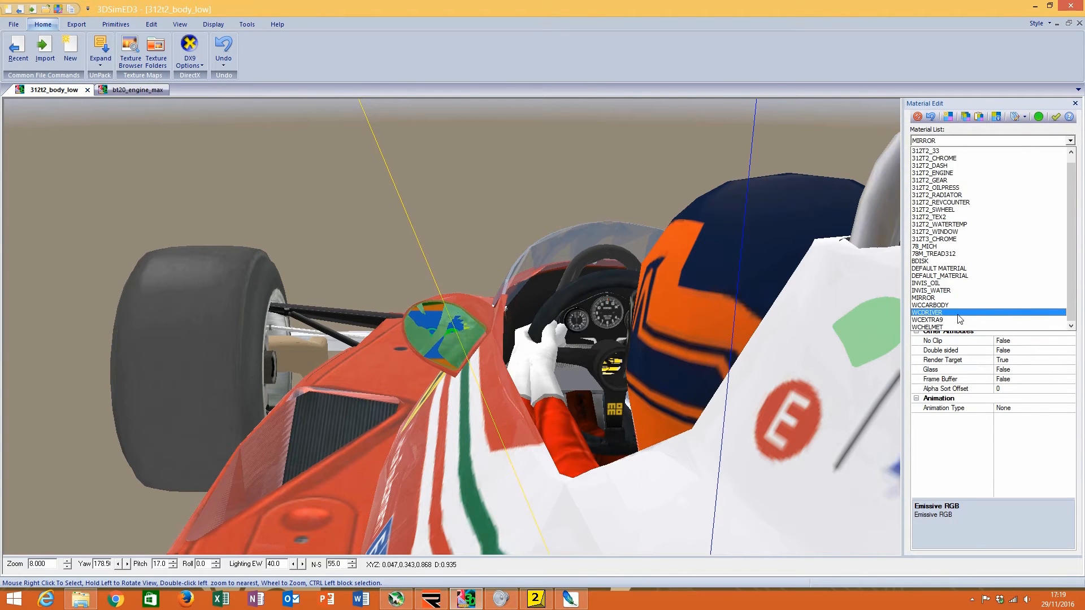
pyautogui.moveTo(652, 339); pyautogui.dragTo(674, 376)
pyautogui.scroll(-5, 648, 343)
pyautogui.scroll(-5, 648, 343)
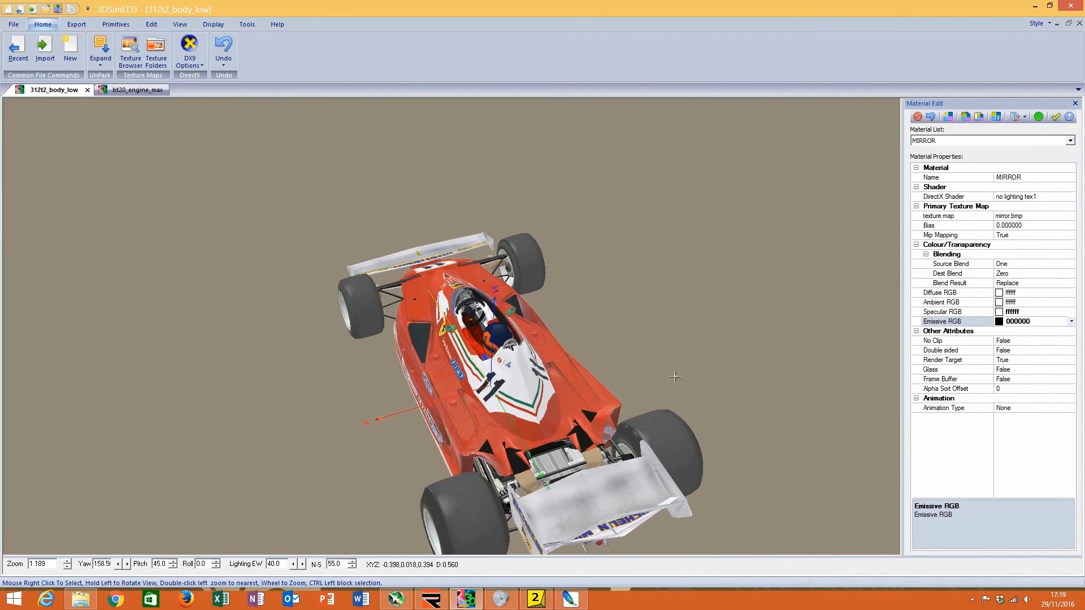
pyautogui.click(1055, 117)
# Step: Export the car as rFactor2 GMT files to the rF2 Maps (312T2) folder in rFactor Modding
pyautogui.doubleClick(557, 353)
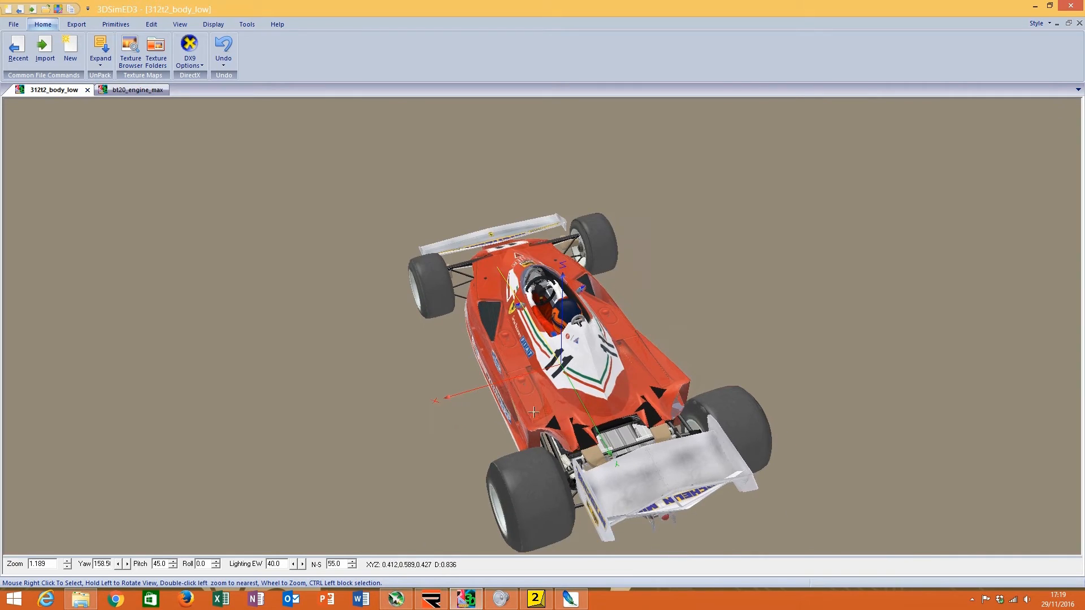
pyautogui.scroll(3, 556, 353)
pyautogui.moveTo(556, 353); pyautogui.dragTo(647, 320)
pyautogui.doubleClick(559, 410)
pyautogui.moveTo(559, 410); pyautogui.dragTo(562, 427)
pyautogui.click(77, 24)
pyautogui.click(88, 42)
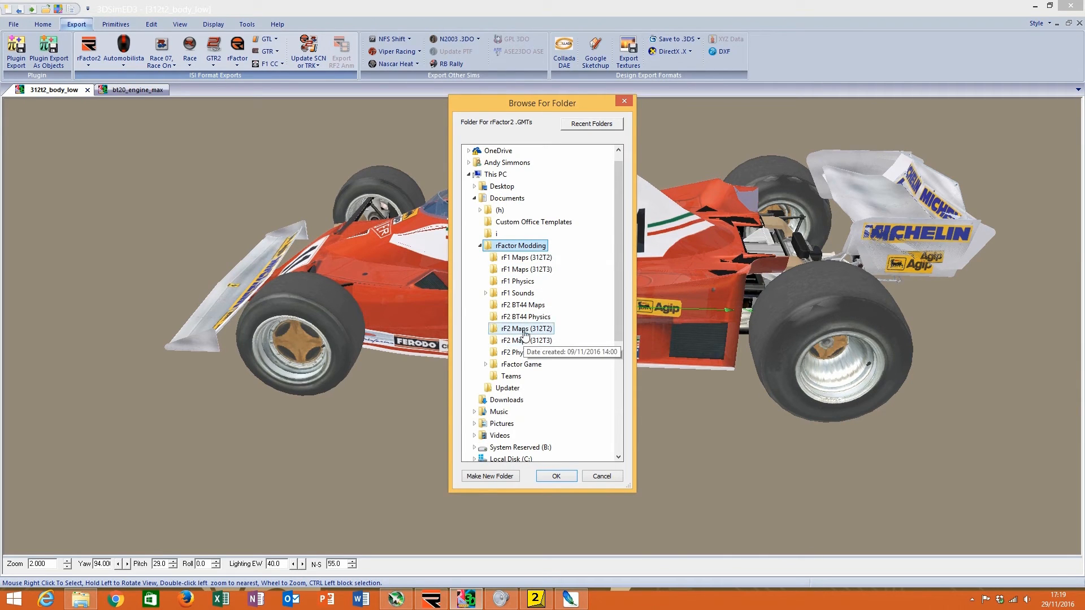
pyautogui.click(526, 328)
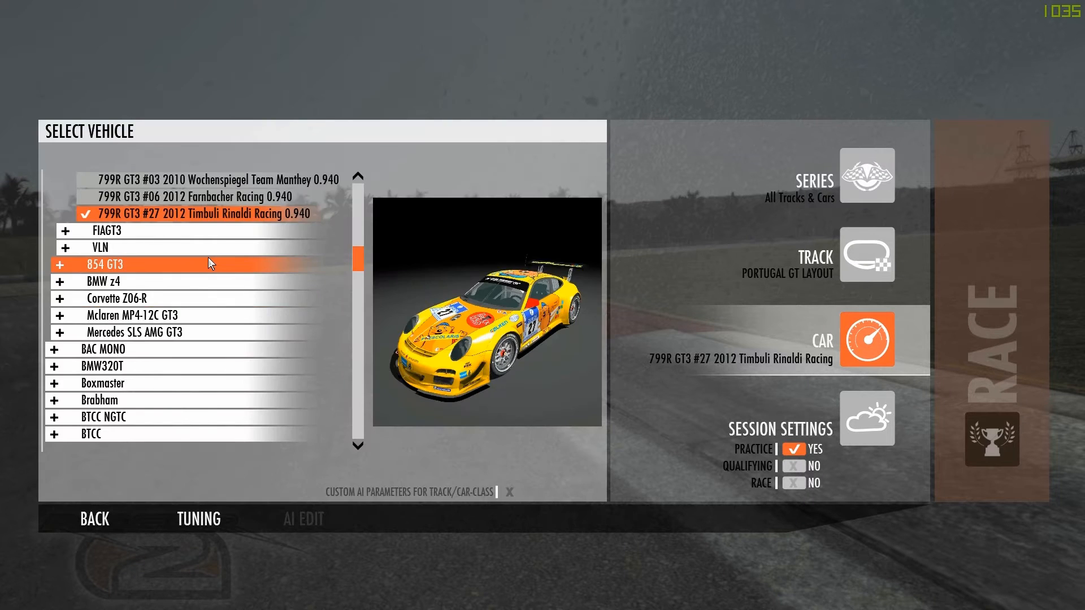
# Step: In rFactor 2, select the #11 Scuderia Ferrari SpA SEFAC car from the F1_1978 vehicle group
pyautogui.scroll(3, 207, 257)
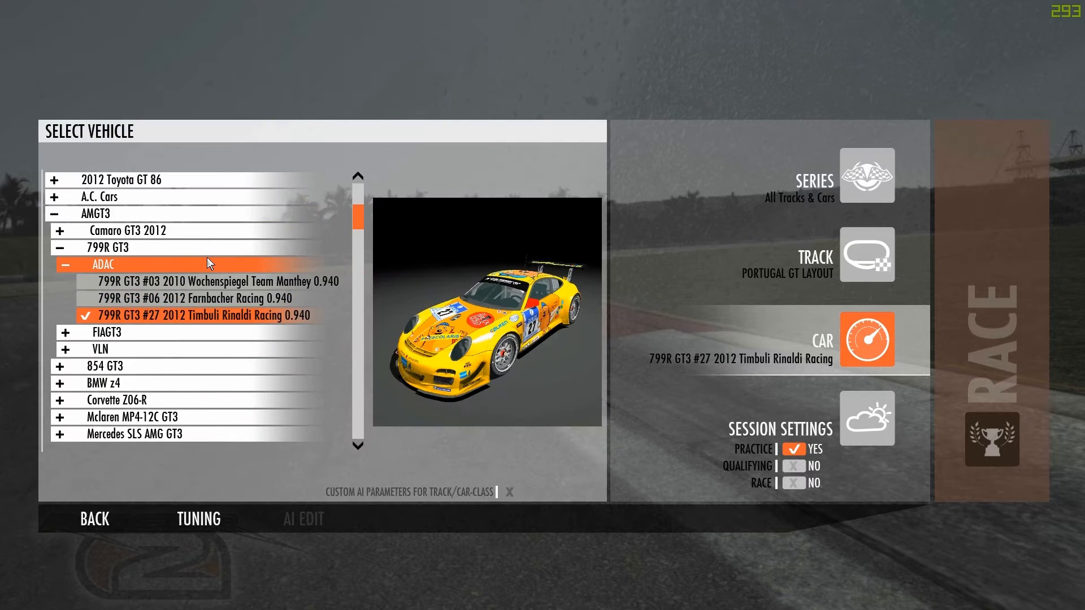
pyautogui.click(204, 266)
pyautogui.scroll(-3, 245, 290)
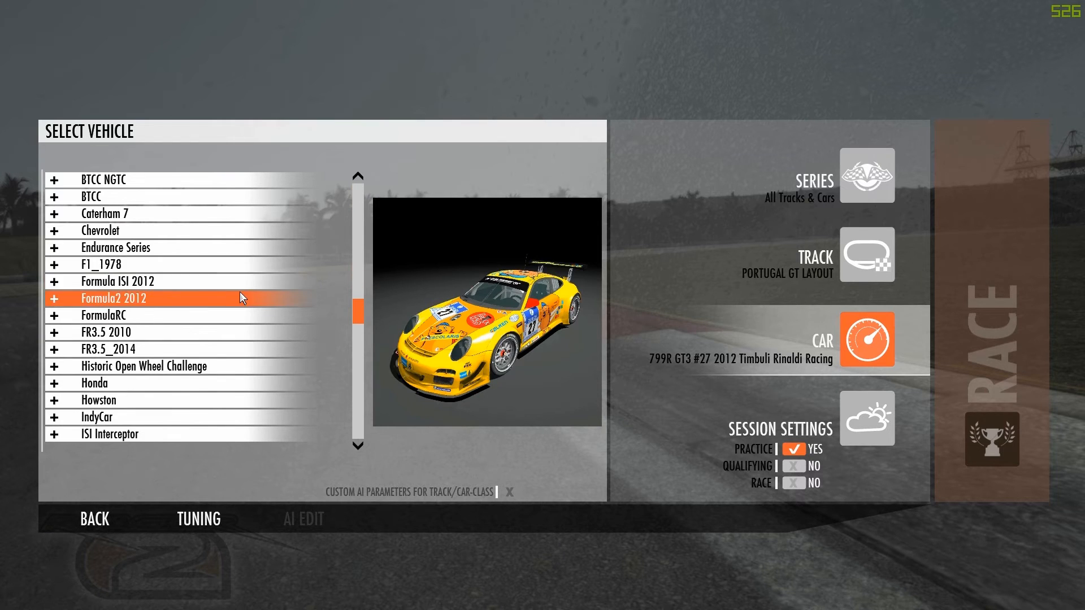
pyautogui.click(223, 264)
pyautogui.click(215, 281)
pyautogui.click(214, 298)
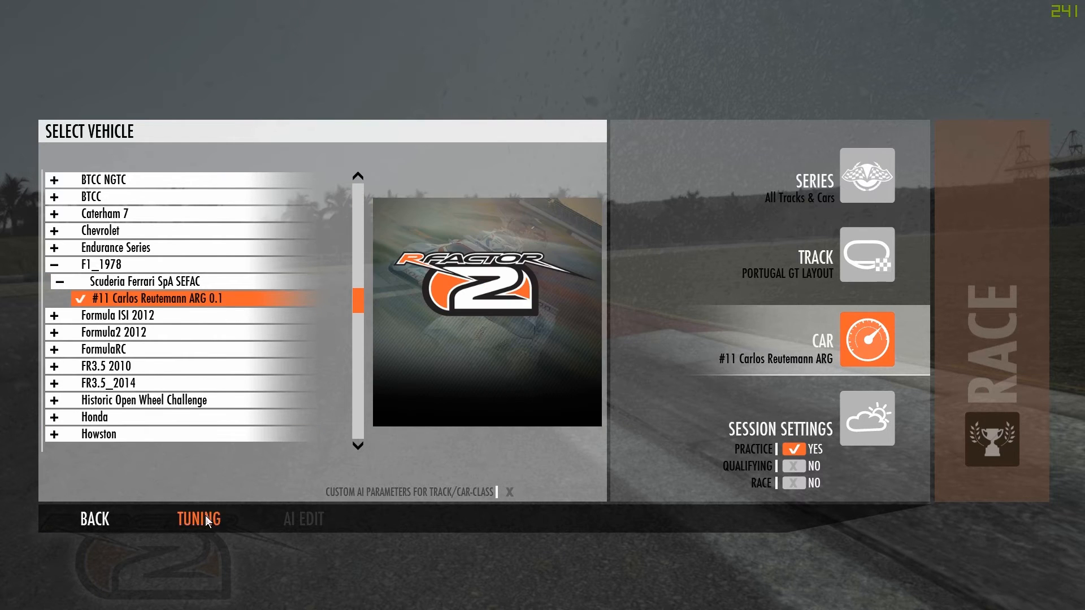
# Step: Inspect the #11 Ferrari in the tuning showroom from several angles, checking the bodywork, wings and wheels
pyautogui.click(205, 515)
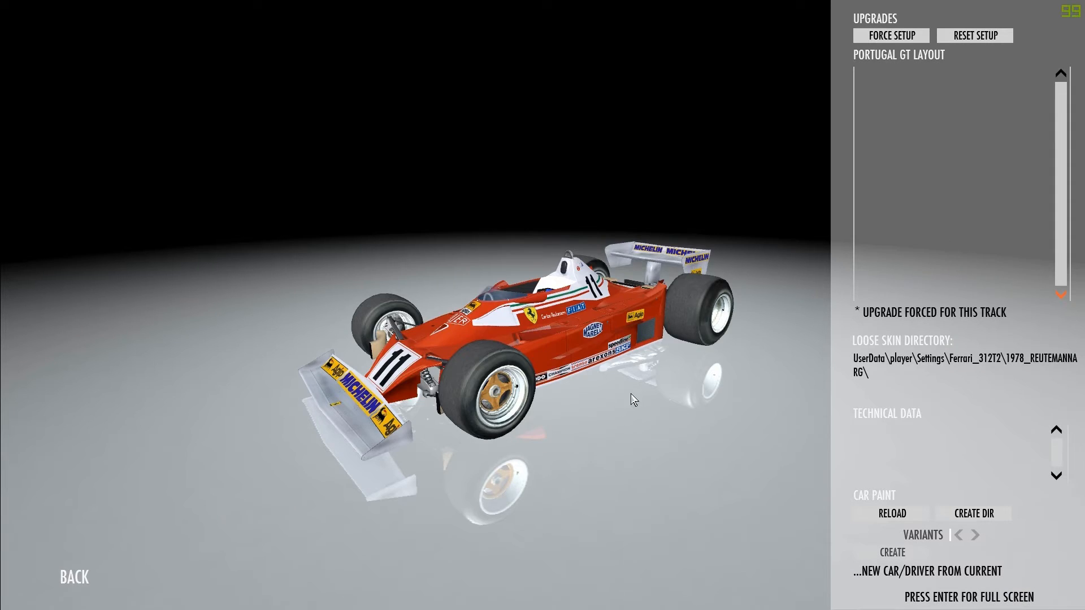
pyautogui.moveTo(631, 393); pyautogui.dragTo(635, 270)
pyautogui.moveTo(635, 270); pyautogui.dragTo(586, 425, button='right')
pyautogui.moveTo(587, 425); pyautogui.dragTo(615, 511)
pyautogui.moveTo(615, 510); pyautogui.dragTo(593, 432, button='right')
pyautogui.moveTo(592, 433); pyautogui.dragTo(570, 489)
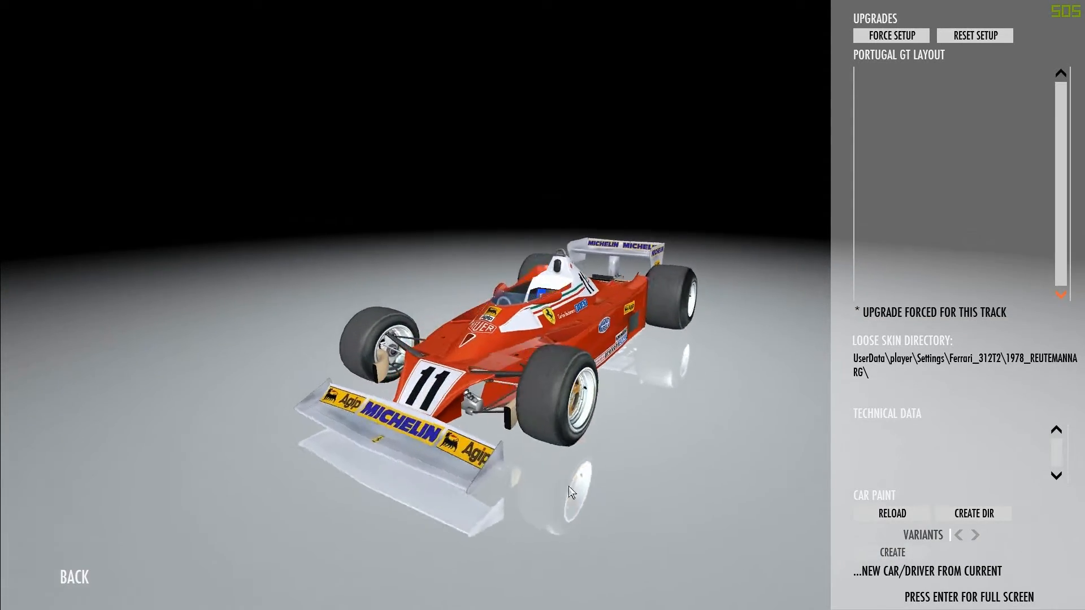
# Step: Leave the tuning showroom, load the session on PORTUGAL GT LAYOUT and take the #11 Ferrari out on track
pyautogui.click(74, 577)
pyautogui.click(875, 350)
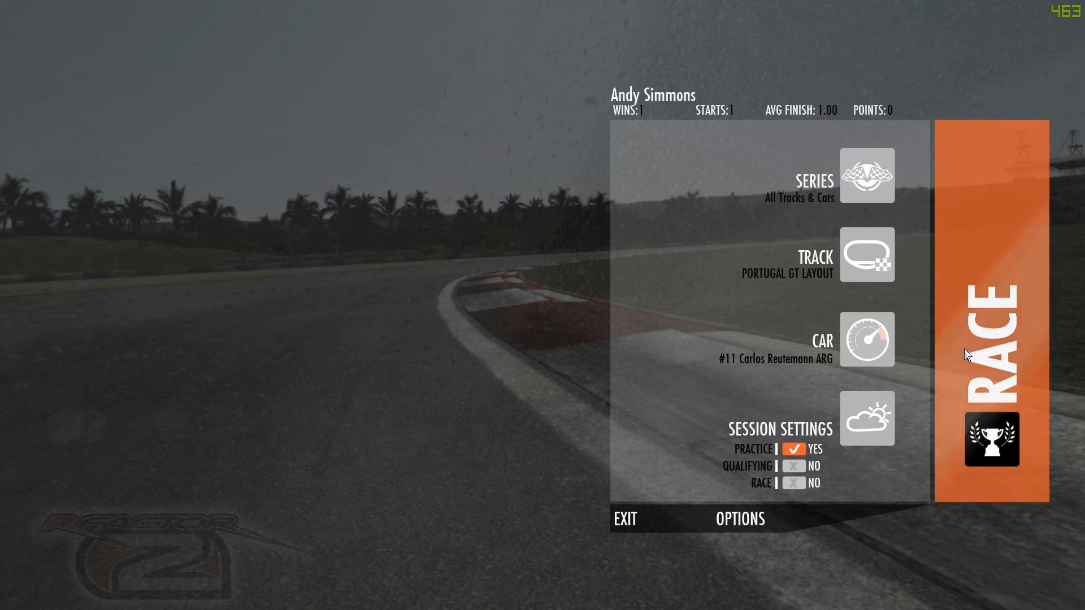
pyautogui.click(964, 348)
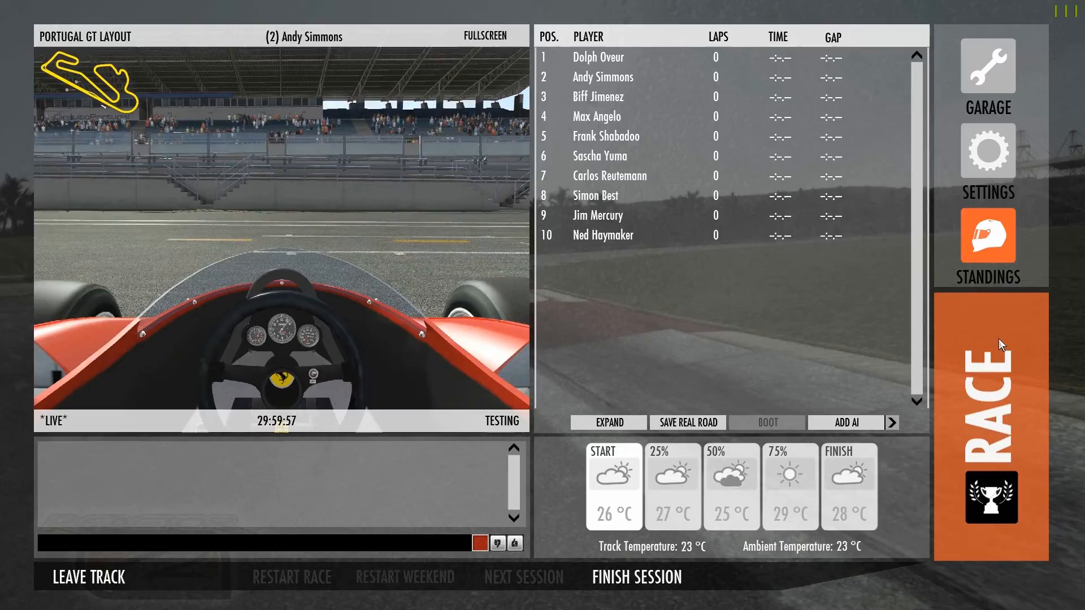
pyautogui.click(999, 337)
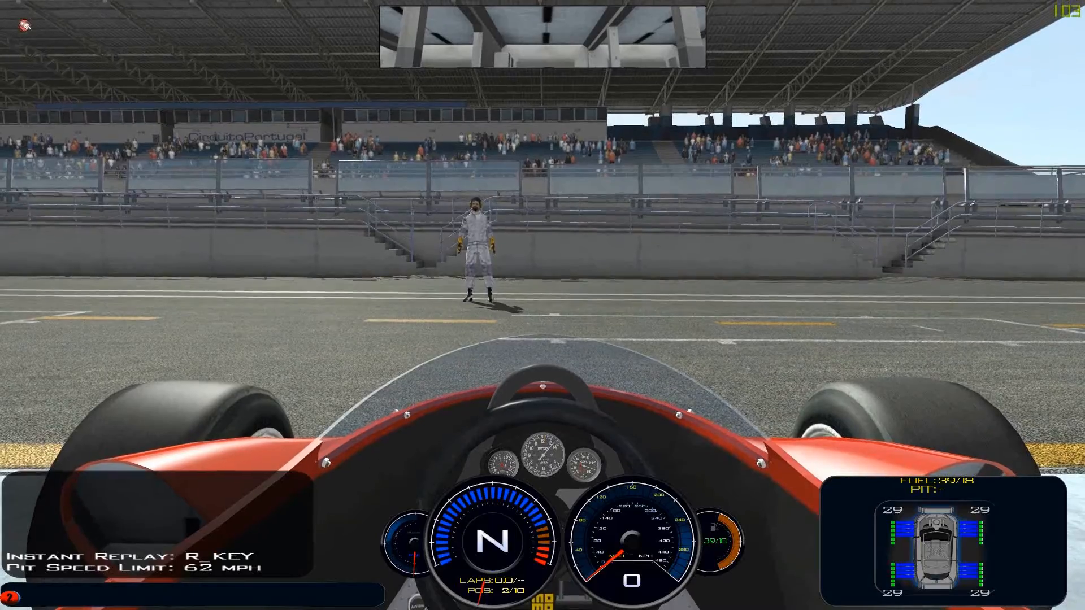
# Step: Examine the Ferrari on track through the cockpit, exterior and trackside cameras, and return to 3DSimED3
pyautogui.press('c')
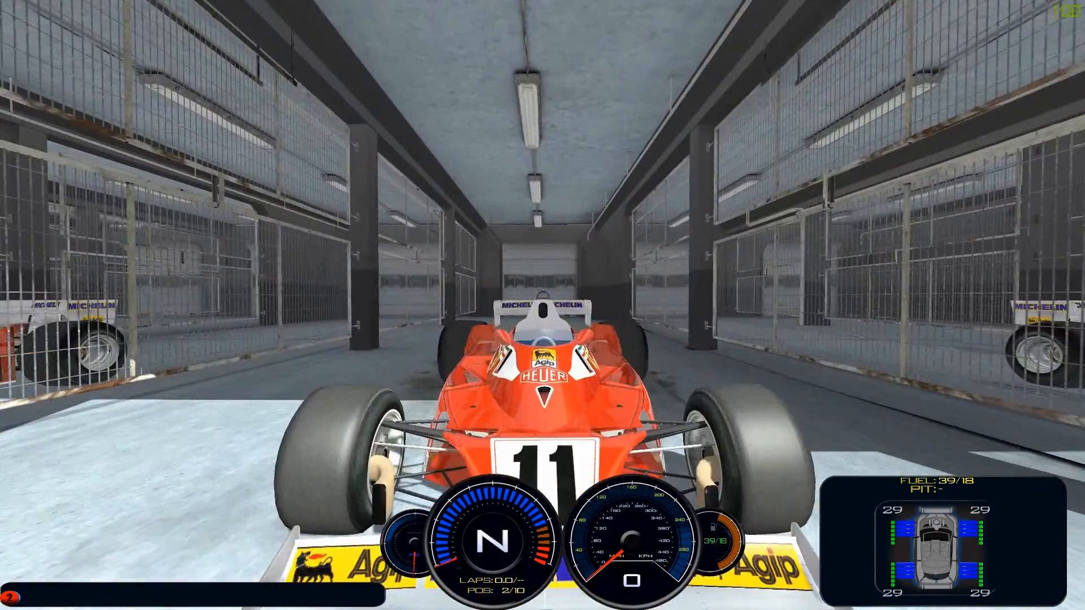
pyautogui.press('h')
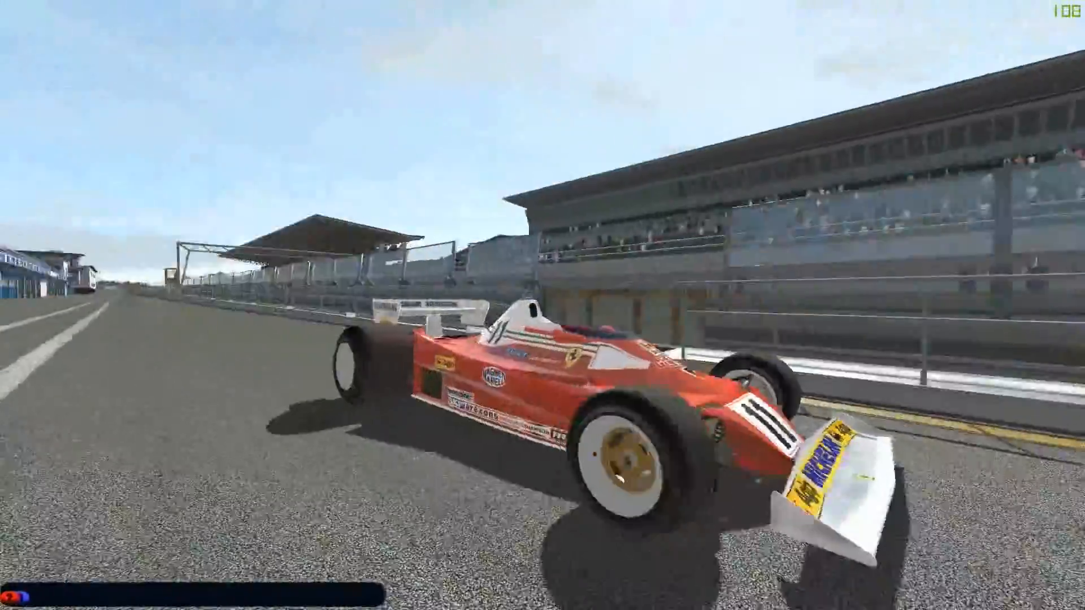
pyautogui.press('Insert')
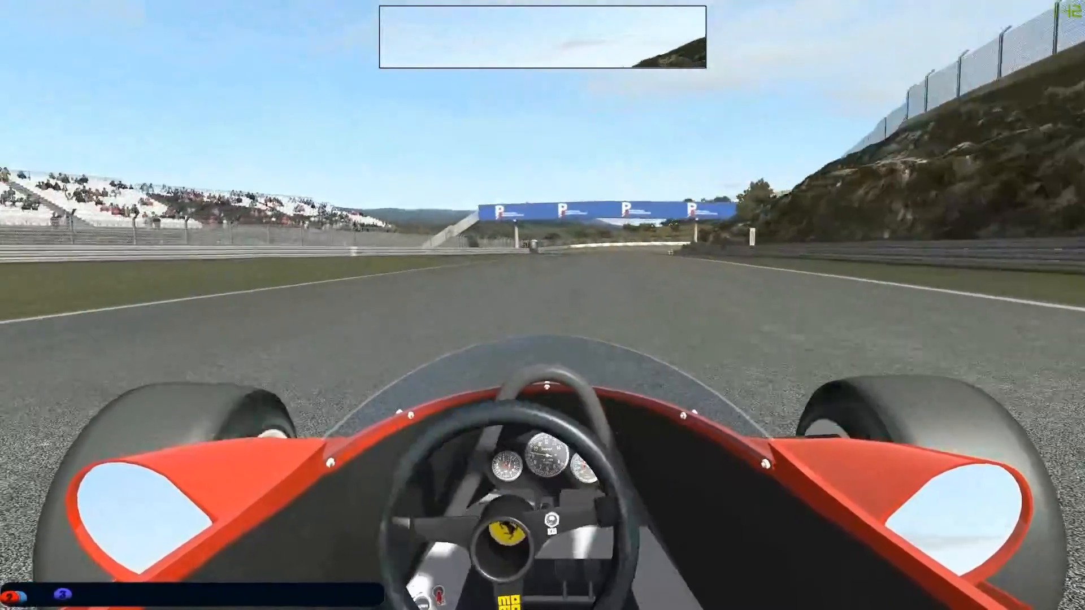
pyautogui.press('Insert')
pyautogui.press('Home')
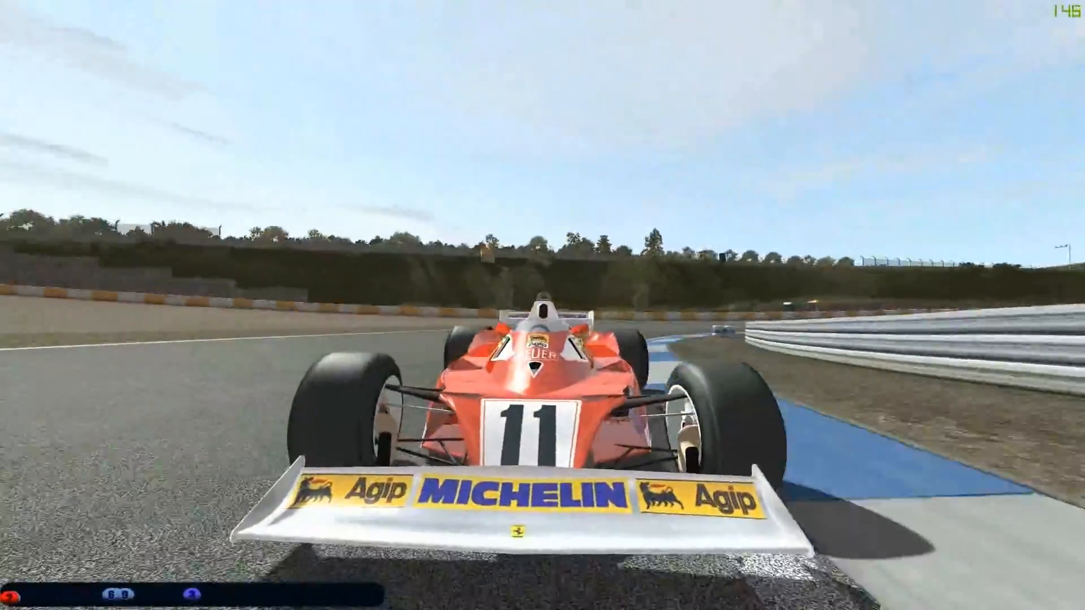
pyautogui.press('Home')
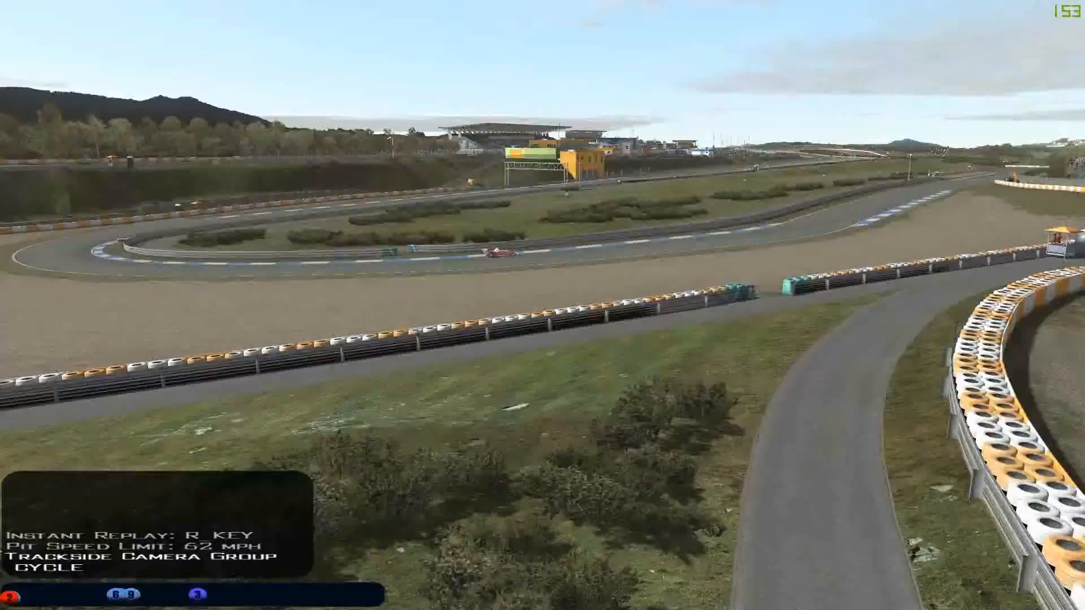
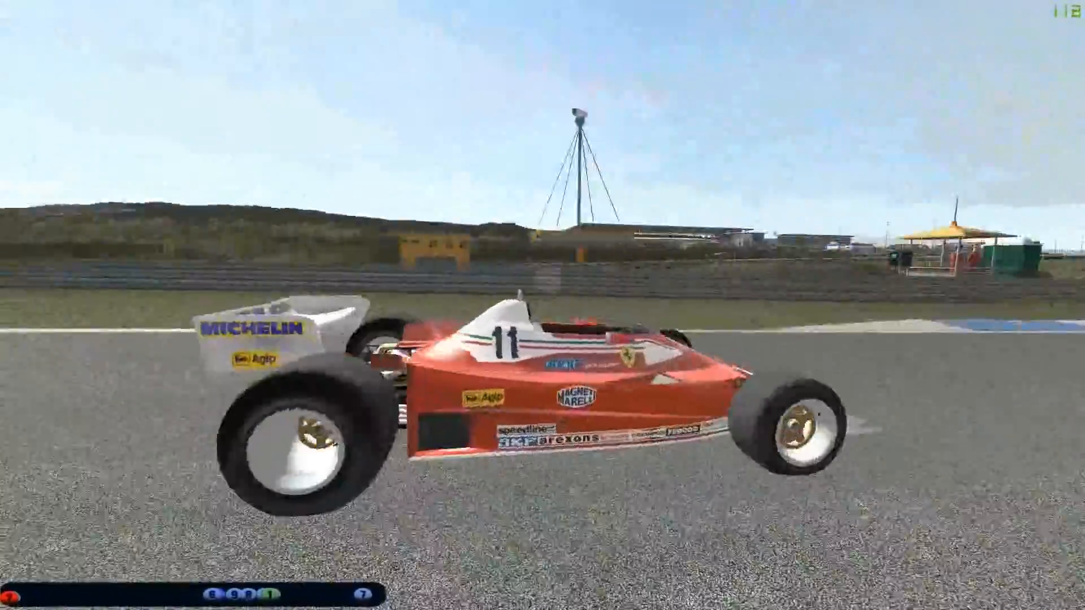
pyautogui.press('pageup')
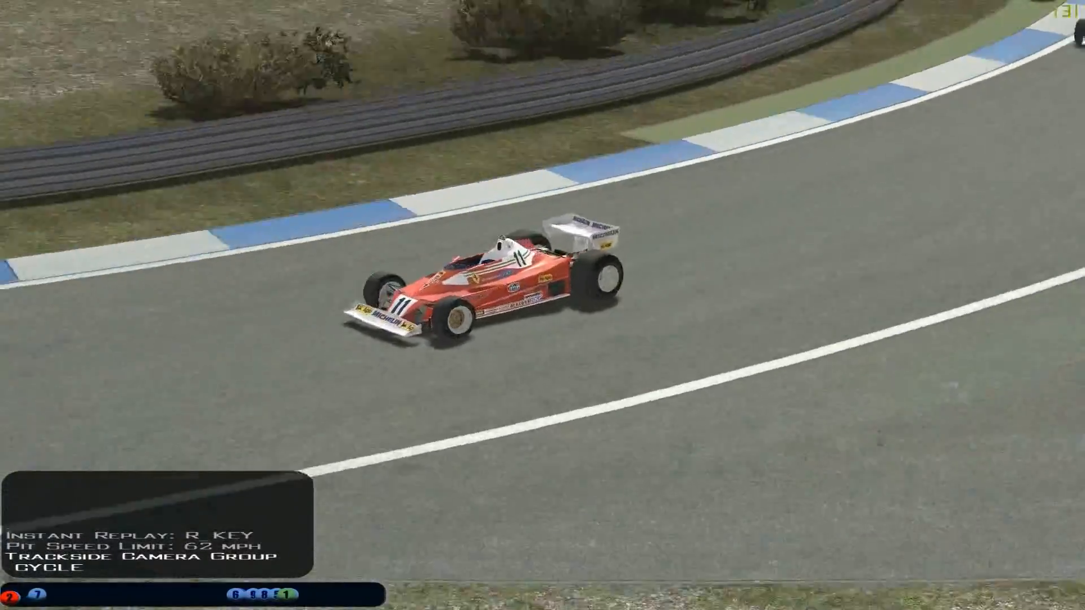
pyautogui.press('Insert')
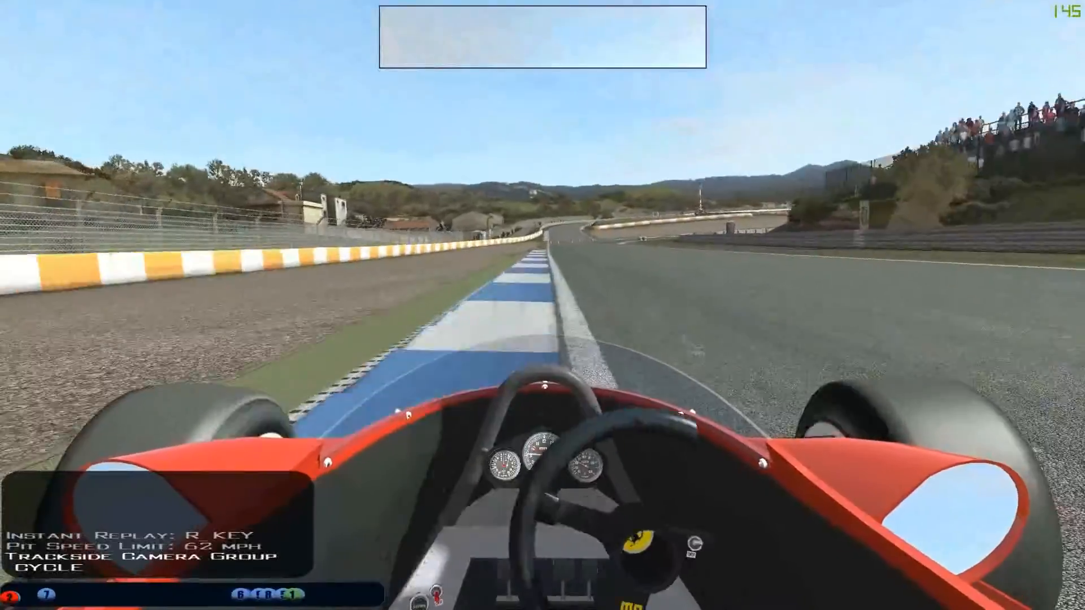
pyautogui.press('Escape')
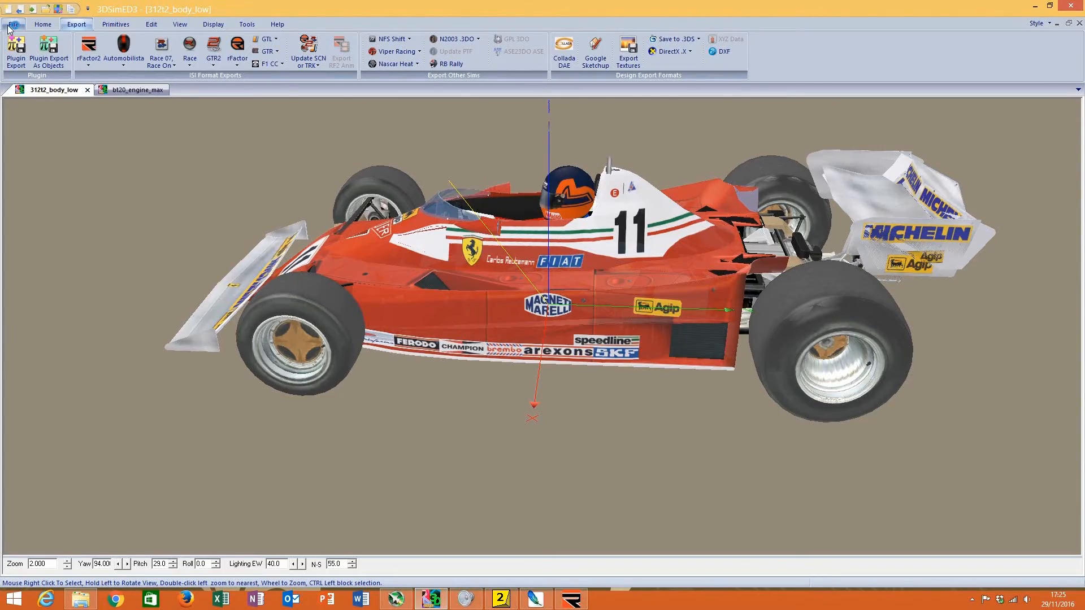
# Step: Import the 312t2_swheel steering wheel model from the rF2 Maps (312T2) folder, with the file list in Details view
pyautogui.click(12, 25)
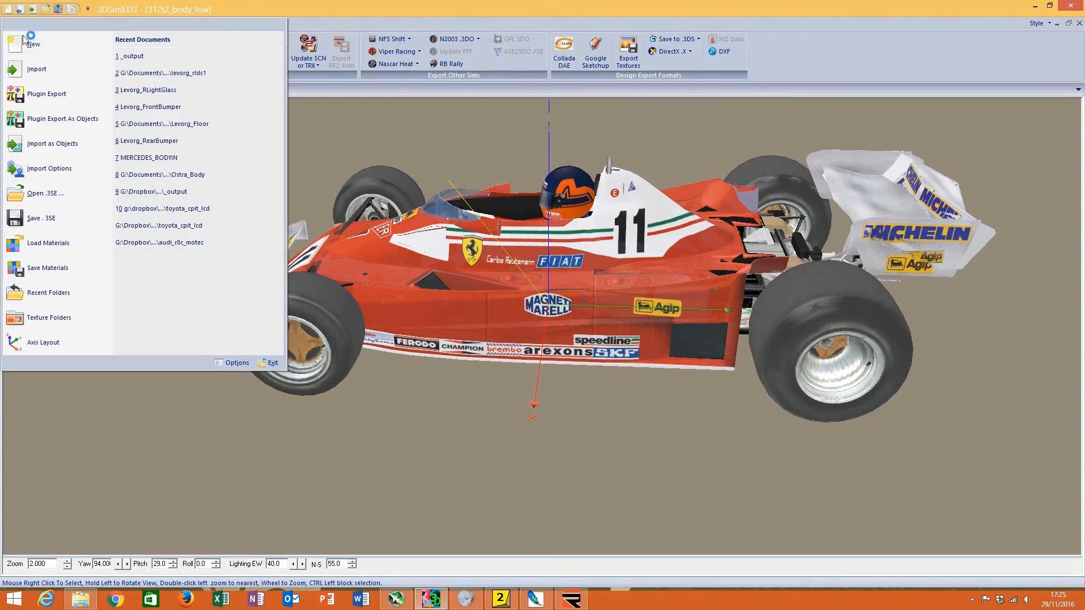
pyautogui.click(37, 69)
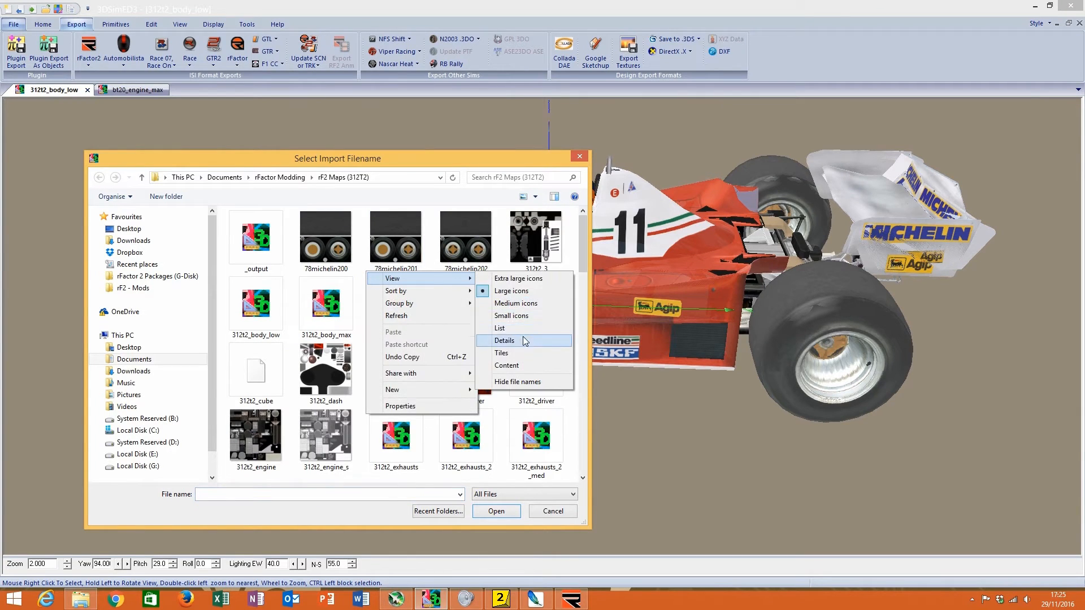
pyautogui.click(524, 340)
pyautogui.click(435, 214)
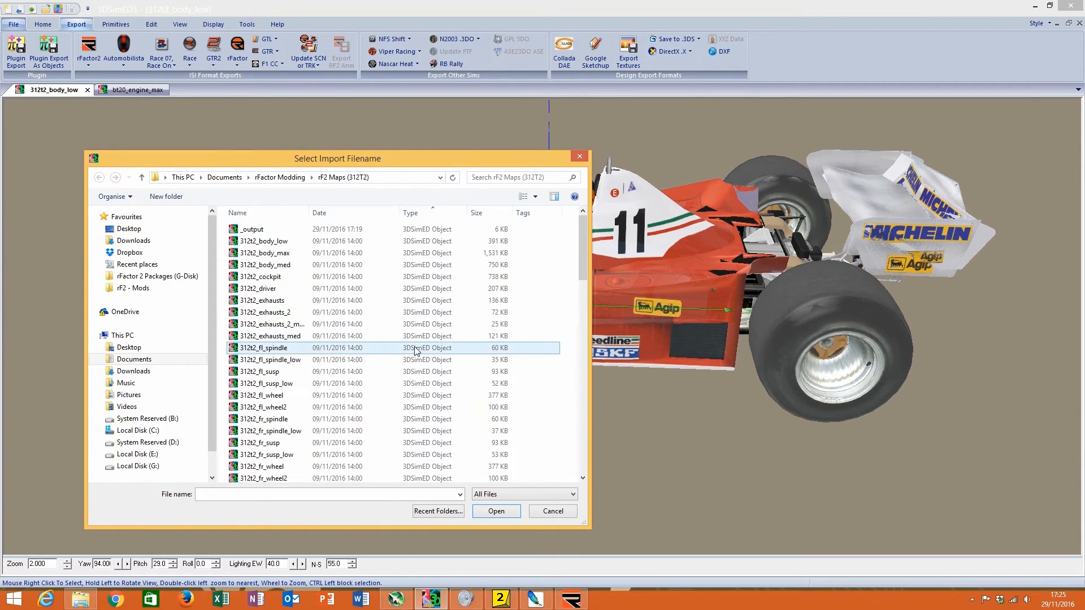
pyautogui.scroll(-4, 418, 333)
pyautogui.click(410, 345)
pyautogui.scroll(-2, 411, 339)
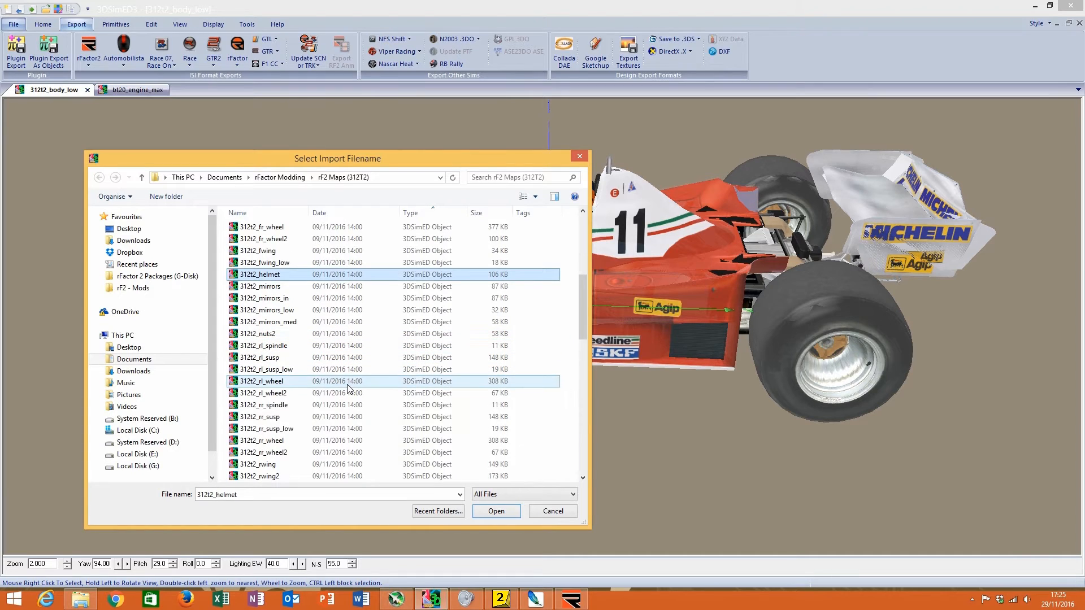
pyautogui.scroll(-6, 334, 428)
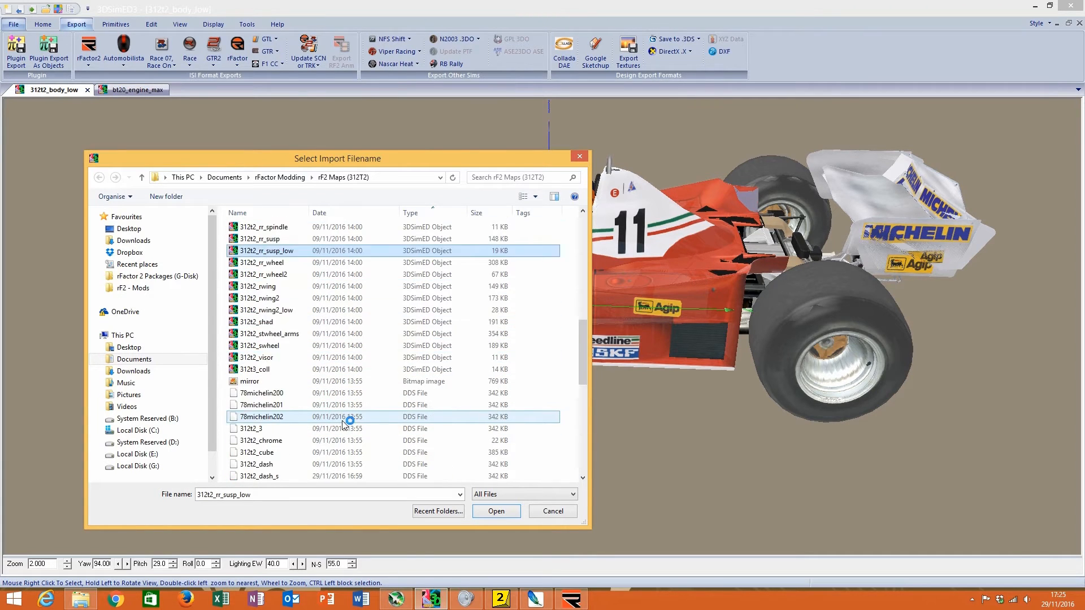
pyautogui.doubleClick(312, 313)
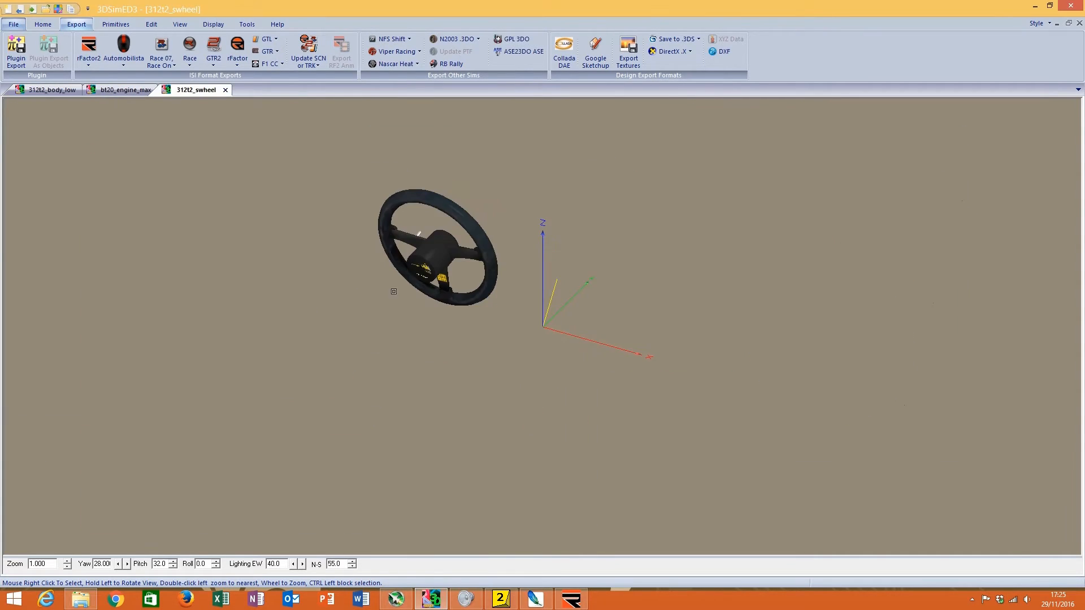
# Step: Inspect the rF2 steering wheel model from the front and check its pivot point without changing it
pyautogui.scroll(2, 403, 263)
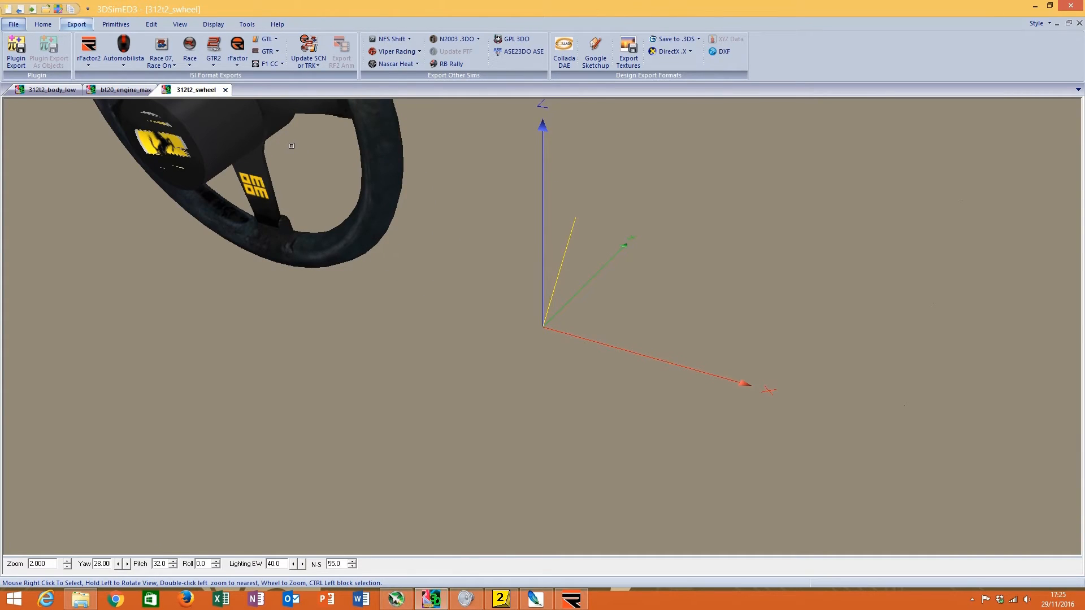
pyautogui.moveTo(292, 146); pyautogui.dragTo(272, 195)
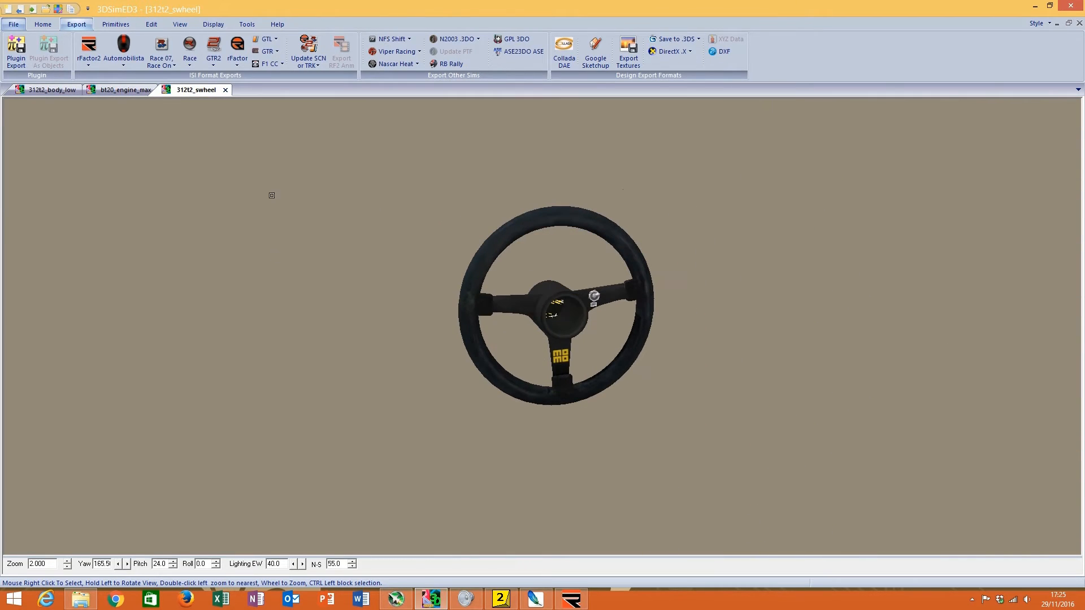
pyautogui.click(150, 25)
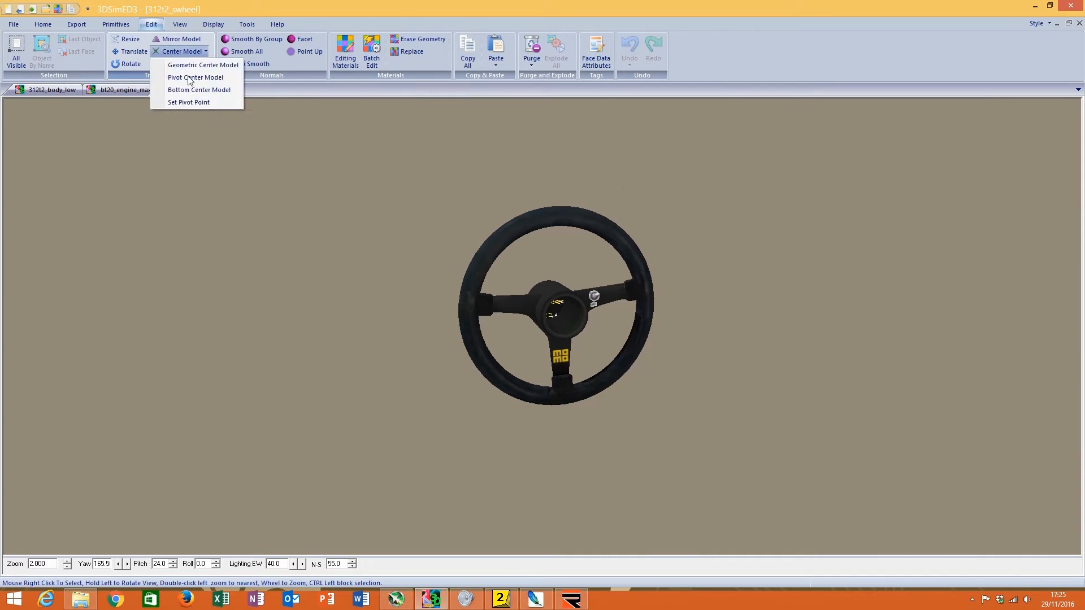
pyautogui.click(191, 103)
pyautogui.click(165, 94)
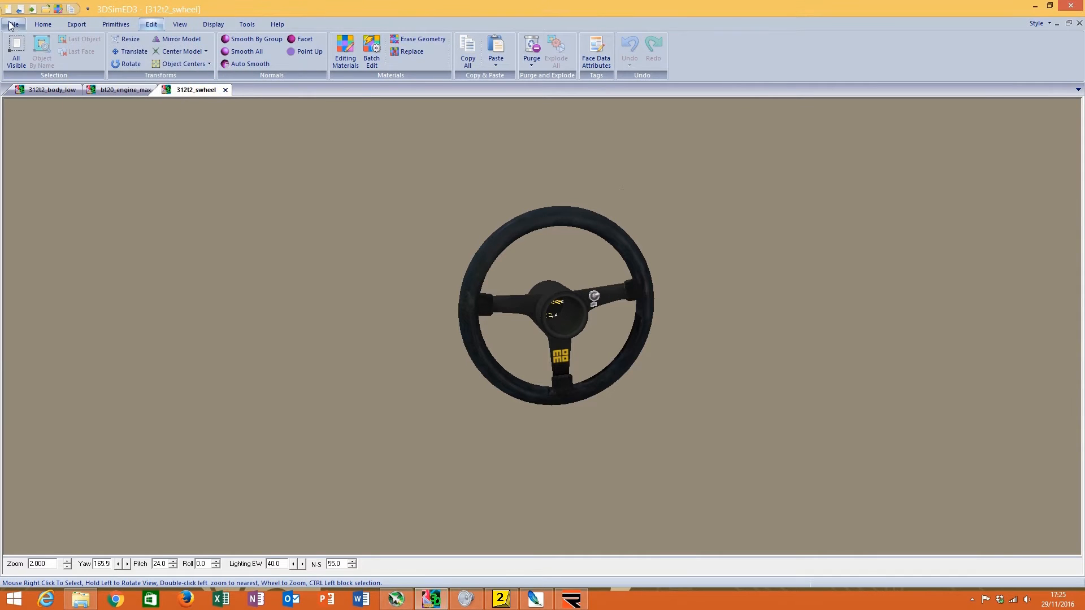
# Step: Import the original 312t2_swheel as objects from the rF1 Maps (312T2) folder in rFactor Modding
pyautogui.click(8, 26)
pyautogui.click(62, 143)
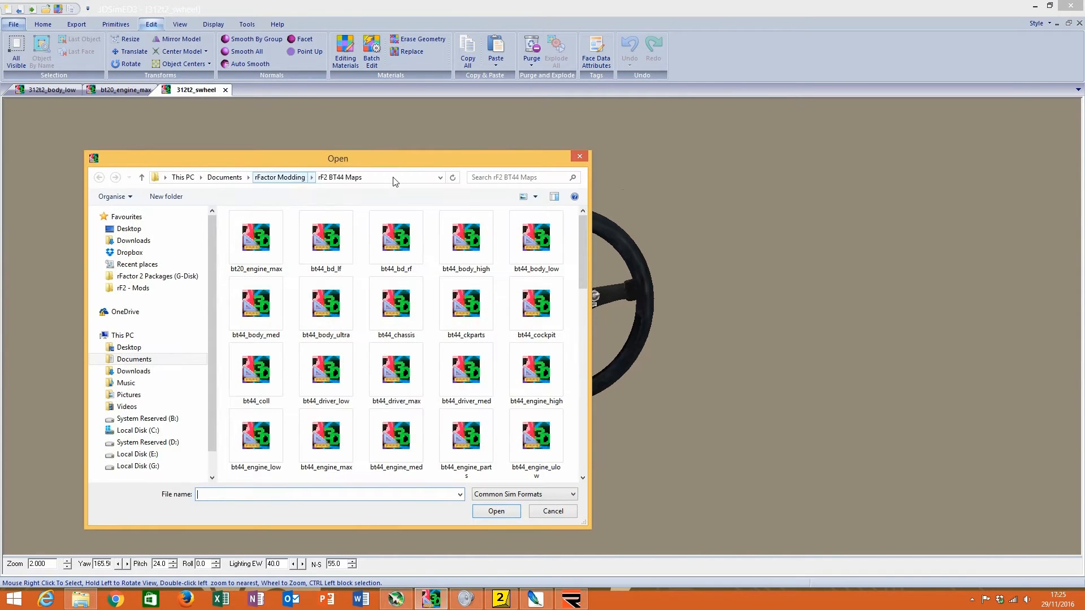
pyautogui.click(281, 177)
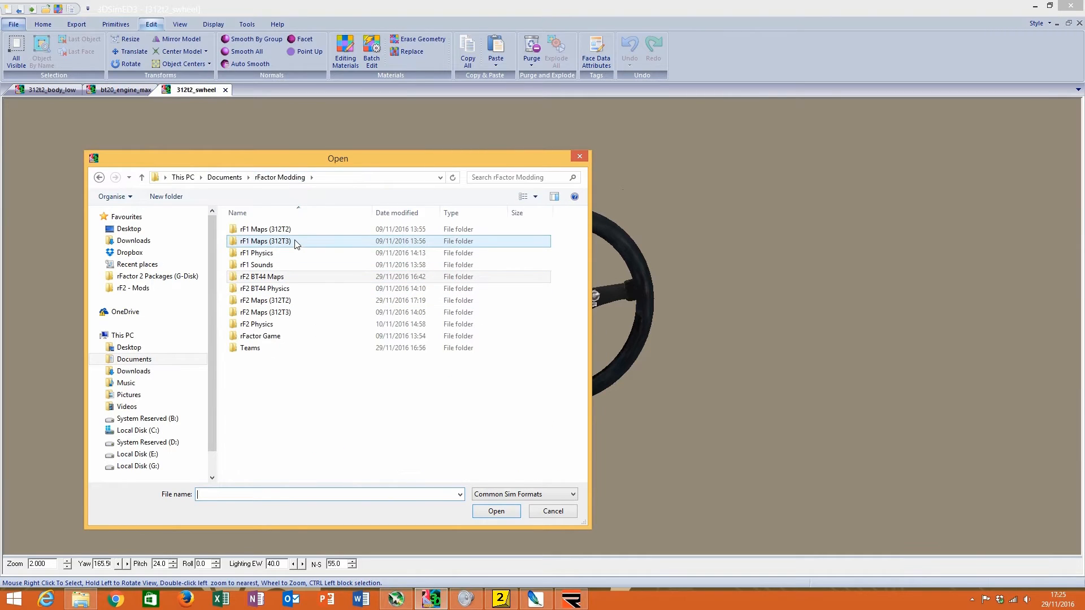
pyautogui.doubleClick(266, 229)
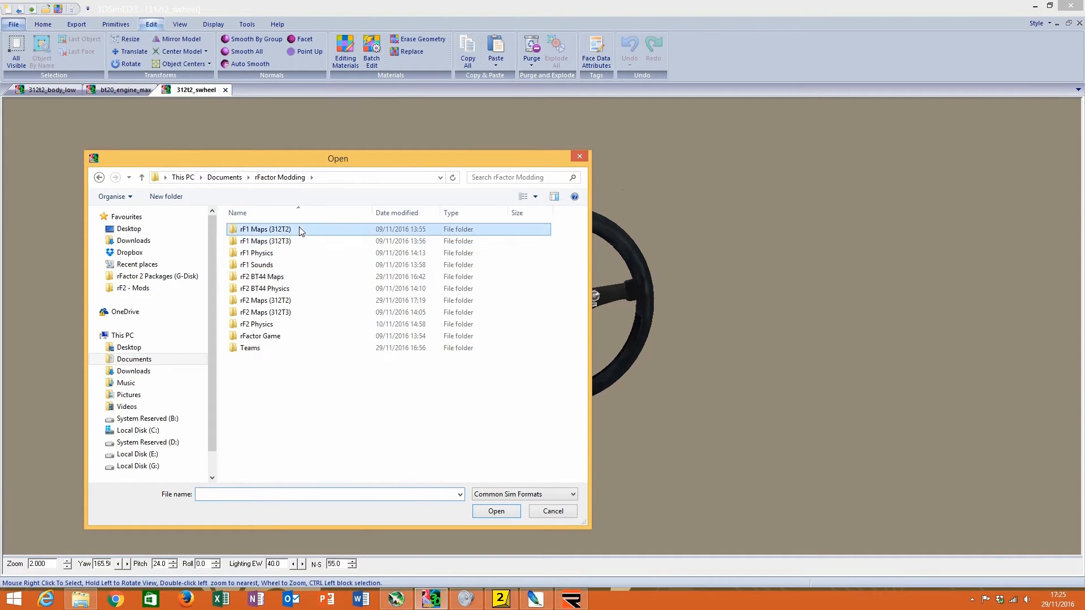
pyautogui.click(347, 365)
pyautogui.scroll(-5, 346, 363)
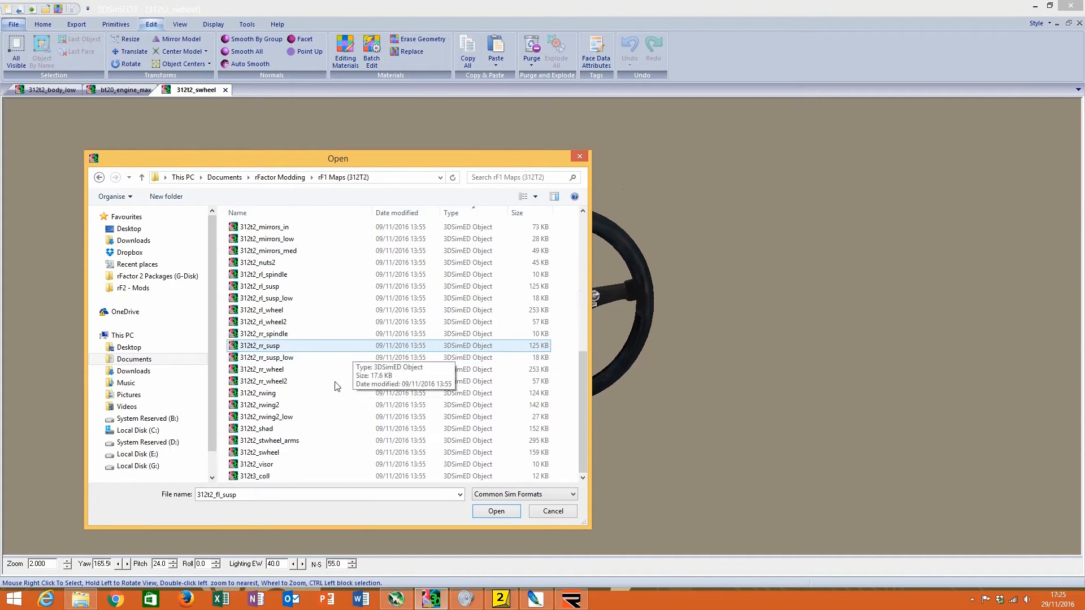
pyautogui.doubleClick(305, 452)
# Step: Display the pivot point coordinates of the rF1 steering wheel object, 312t2_swheel.gmt
pyautogui.rightClick(450, 275)
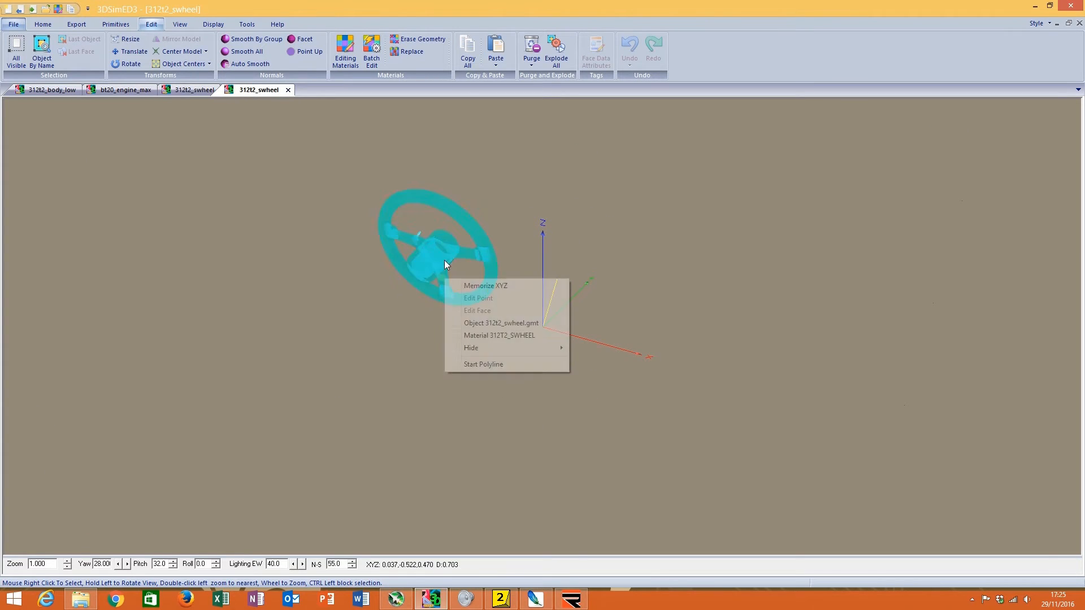
pyautogui.click(510, 323)
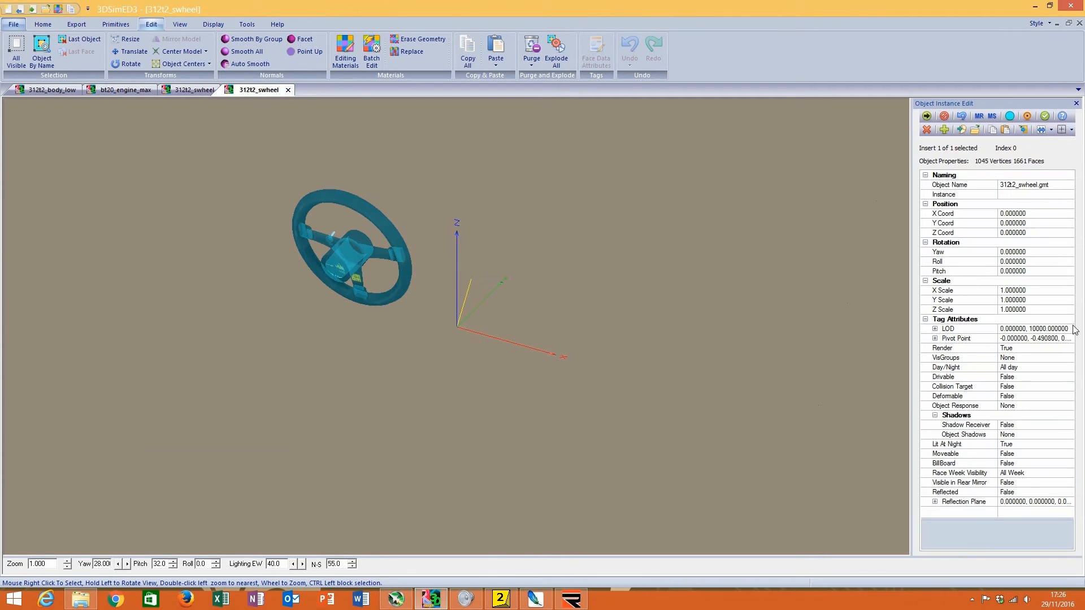
pyautogui.click(935, 339)
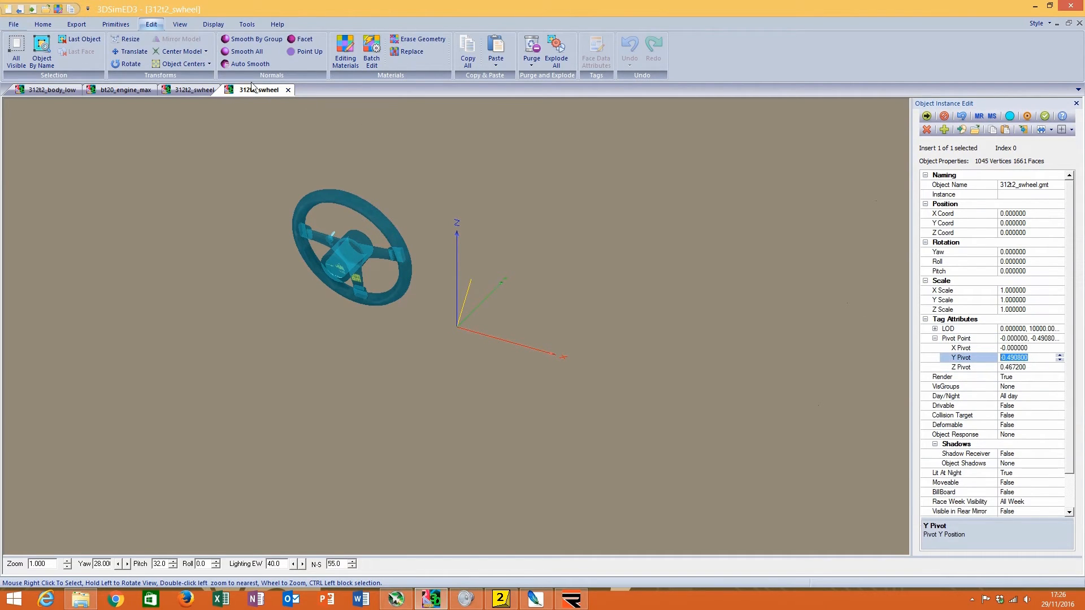
# Step: Set the rF2 steering wheel model's pivot point Y coordinate to -0.4908, matching the rF1 wheel
pyautogui.click(192, 89)
pyautogui.click(184, 63)
pyautogui.click(198, 105)
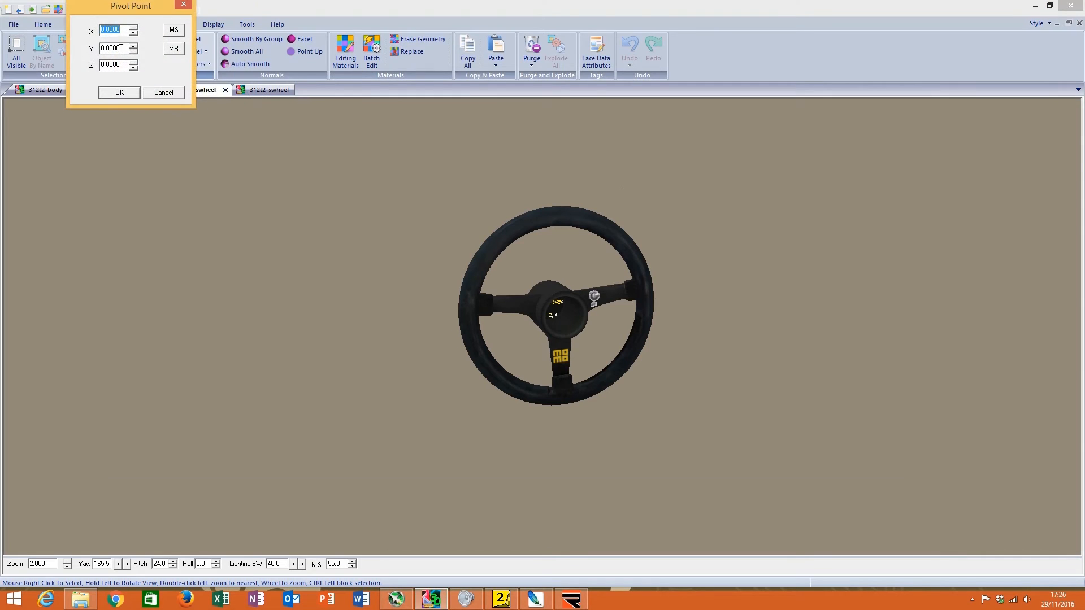
pyautogui.click(120, 93)
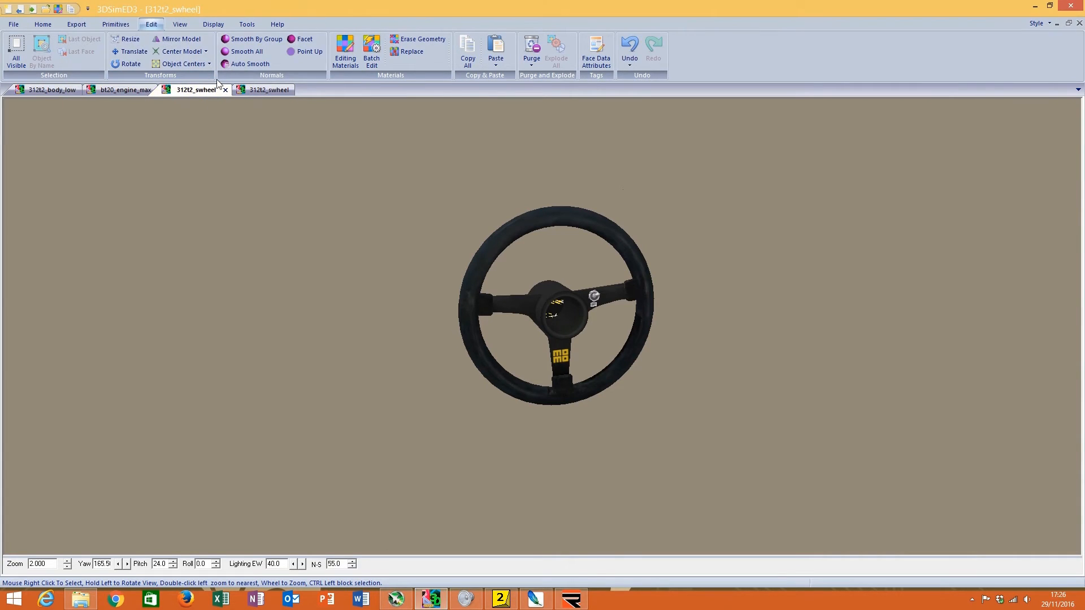
# Step: Set the rF2 steering wheel model's pivot point Z coordinate to 0.4672 and X to -0.0, matching the rF1 wheel
pyautogui.click(266, 90)
pyautogui.click(1038, 368)
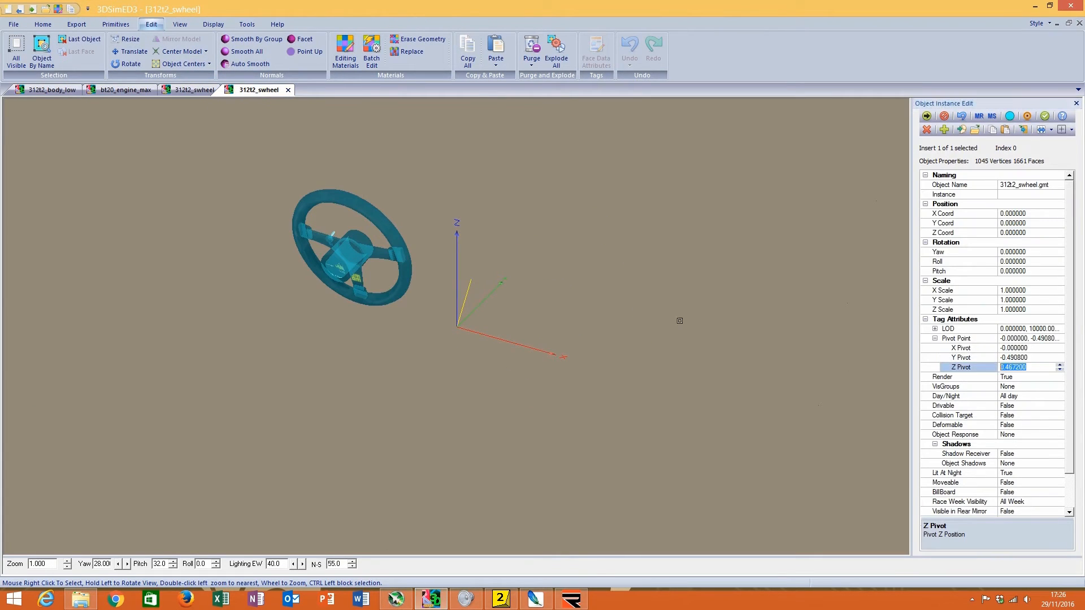
pyautogui.click(192, 89)
pyautogui.click(184, 64)
pyautogui.click(198, 105)
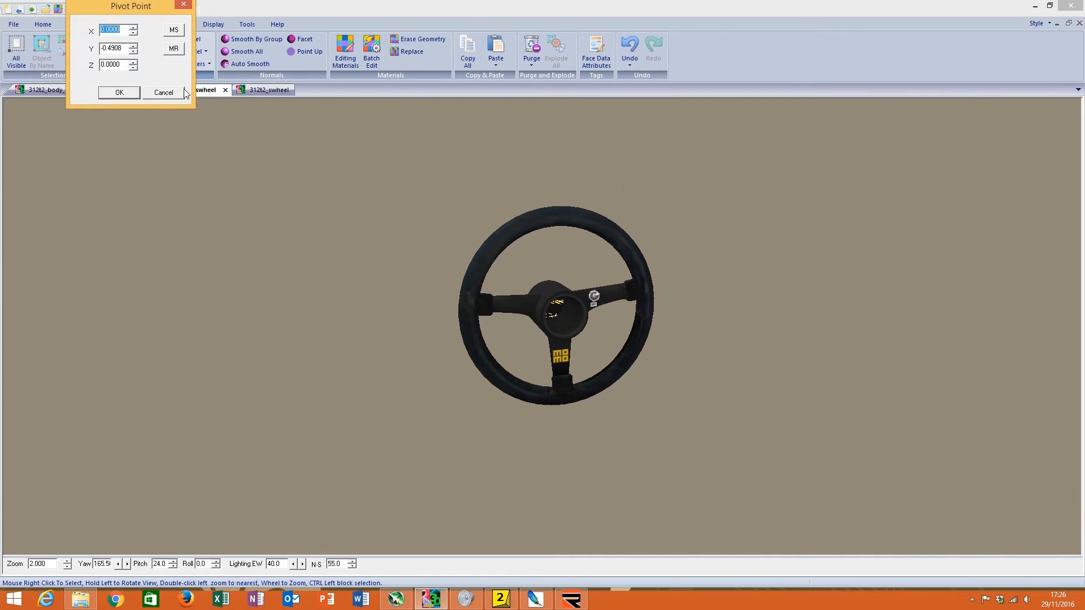
pyautogui.click(109, 92)
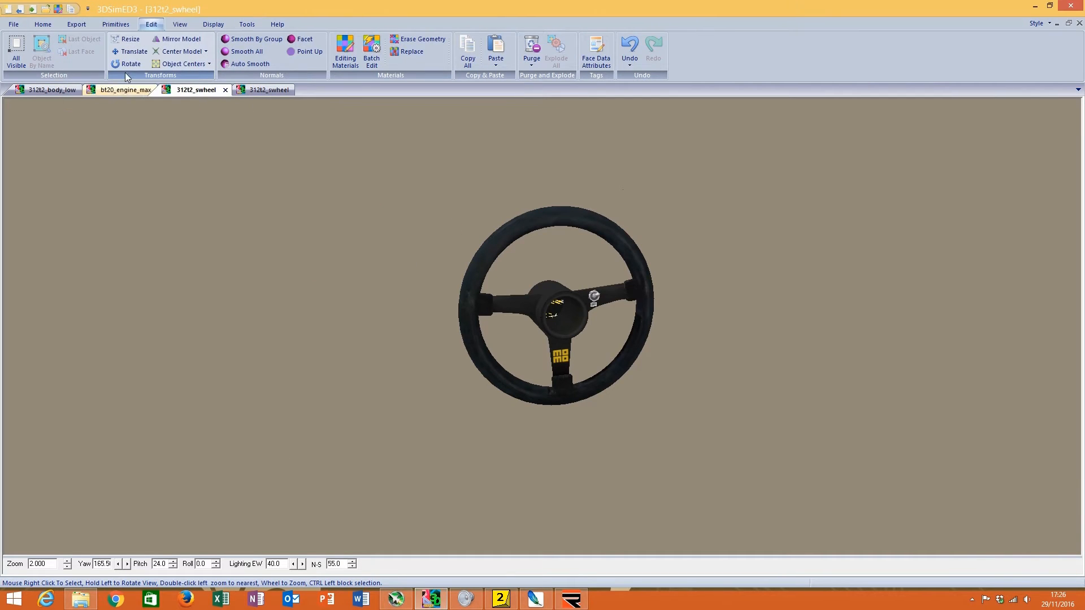
pyautogui.click(189, 61)
pyautogui.click(195, 101)
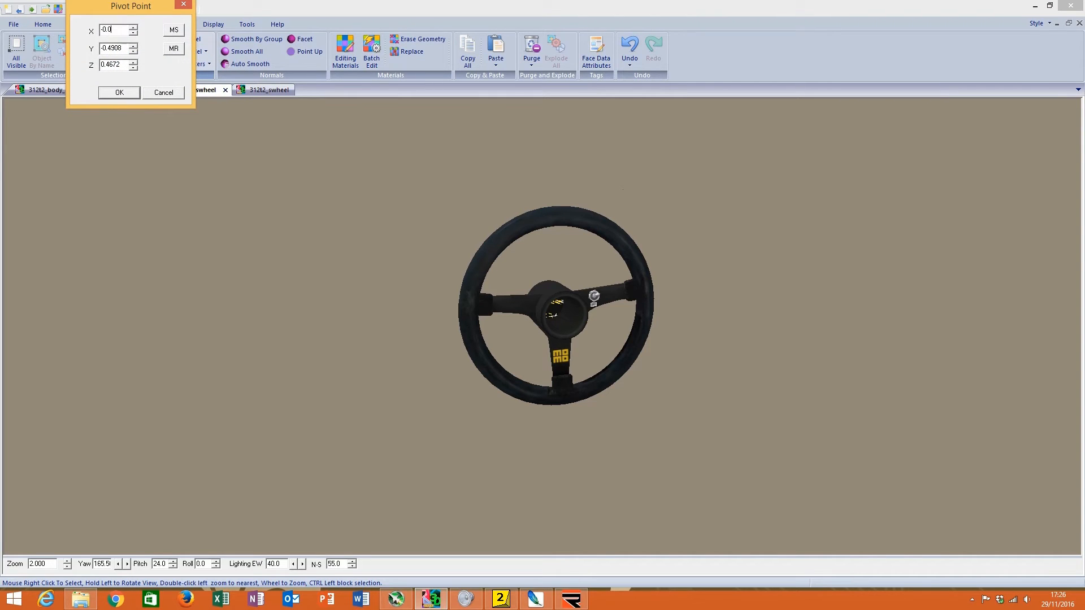
pyautogui.write('-0.0')
pyautogui.press('Return')
# Step: Export the steering wheel as an rFactor2 model named 312t2_swheel in rF2 Maps (312T2), replacing the existing file
pyautogui.click(76, 24)
pyautogui.click(88, 54)
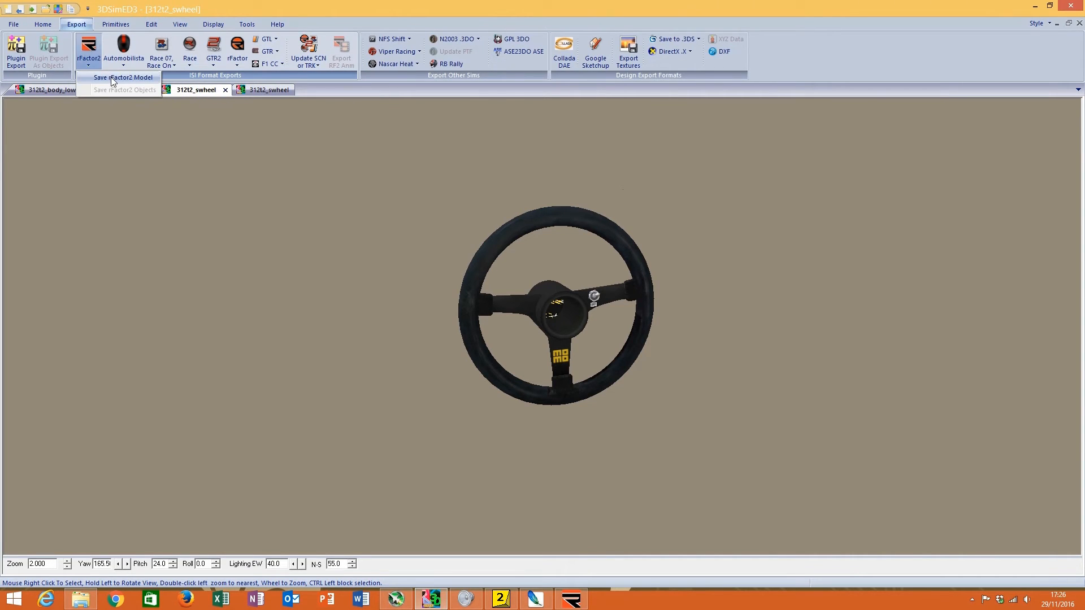
pyautogui.click(112, 79)
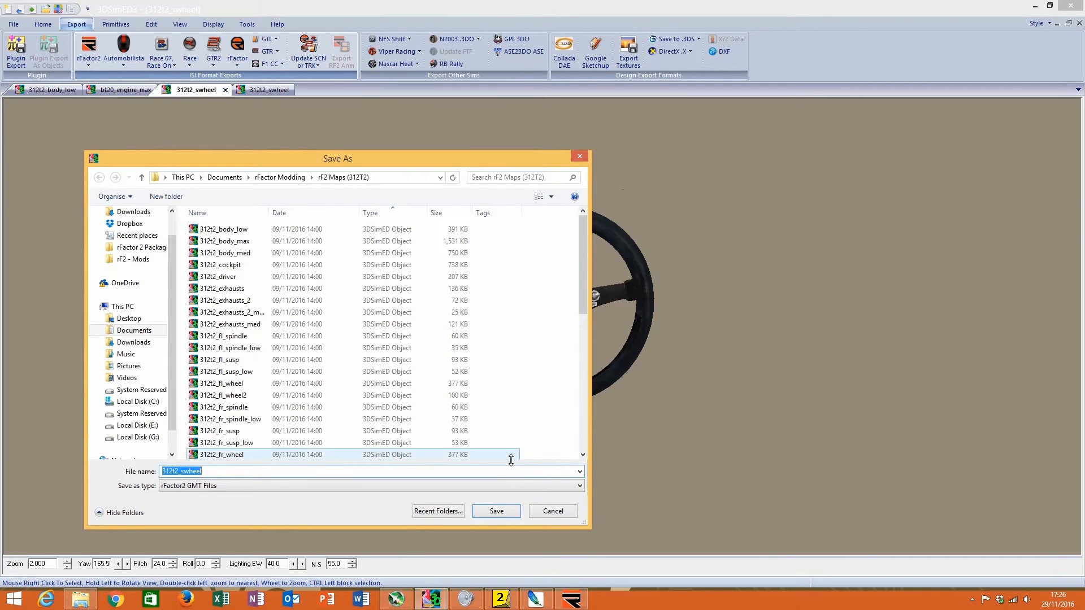
pyautogui.click(504, 510)
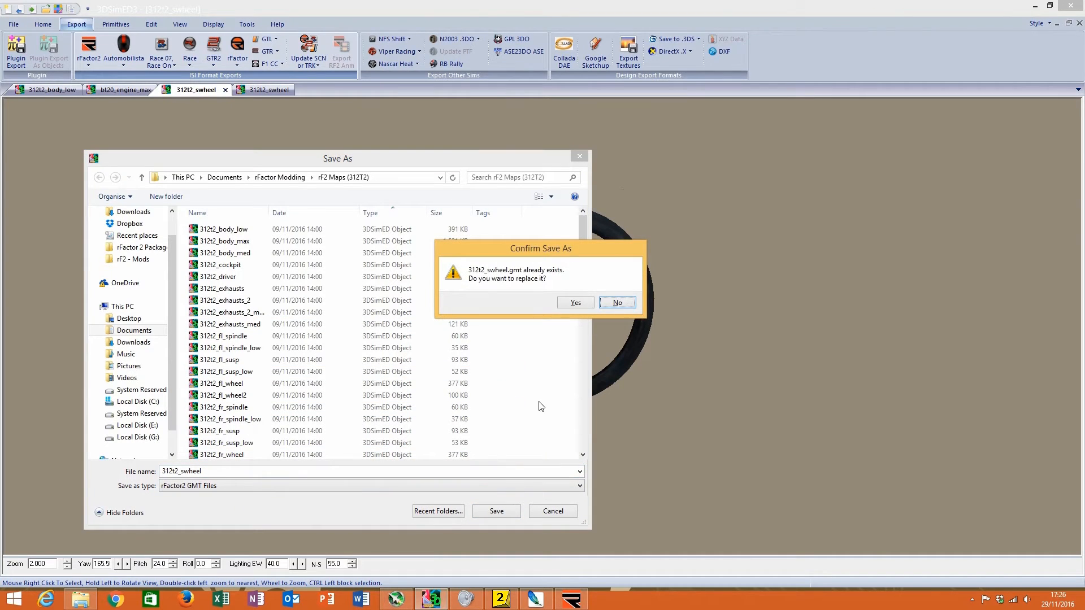
pyautogui.click(577, 303)
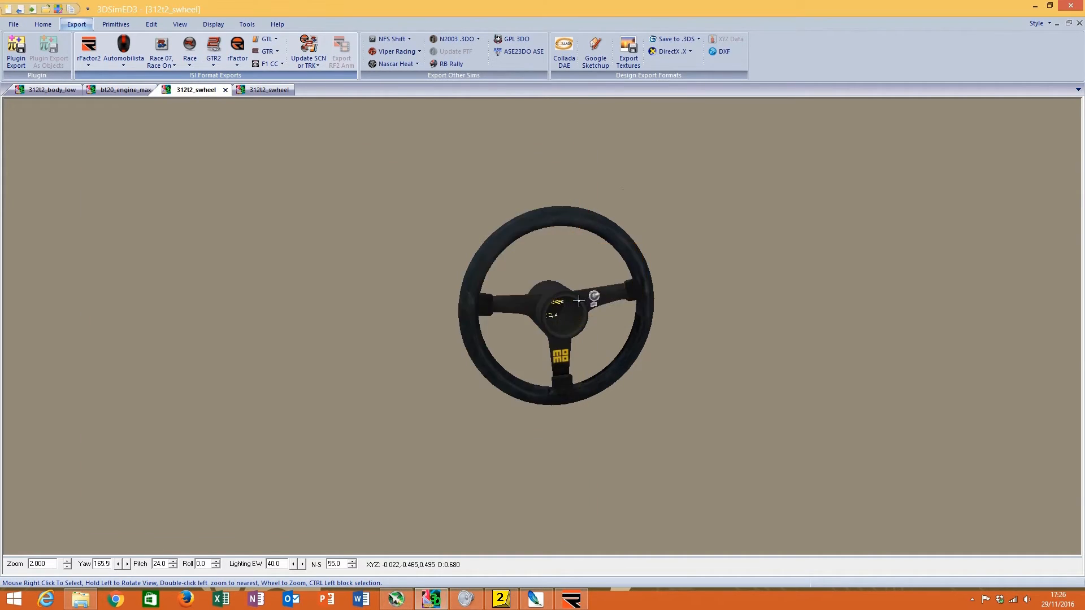
# Step: Switch to rFactor 2, take the car onto the Portugal GT Layout track and hand driving over to the AI
pyautogui.click(501, 599)
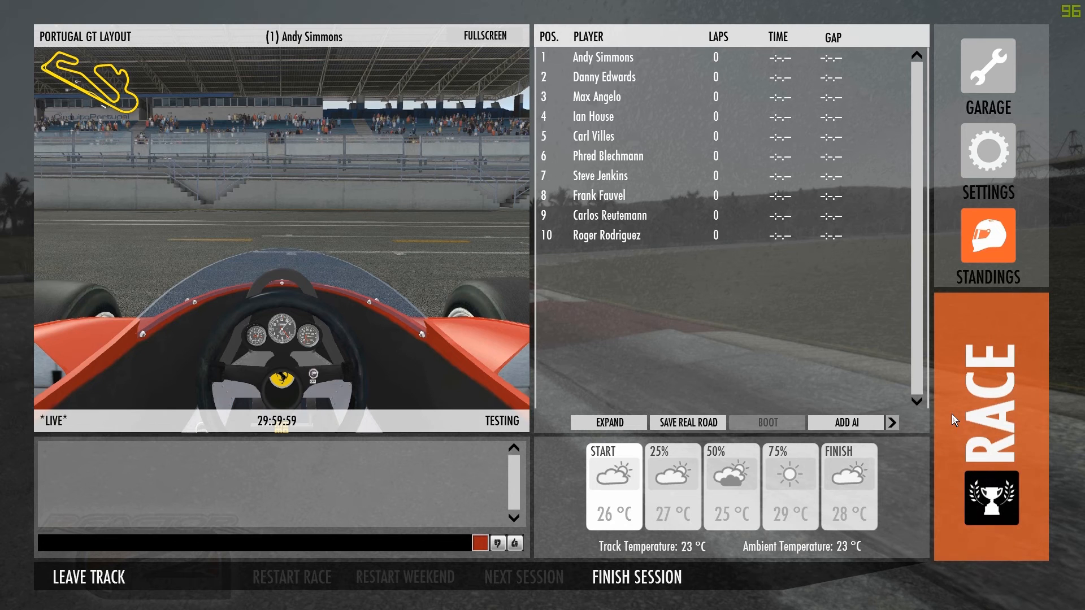
pyautogui.click(952, 413)
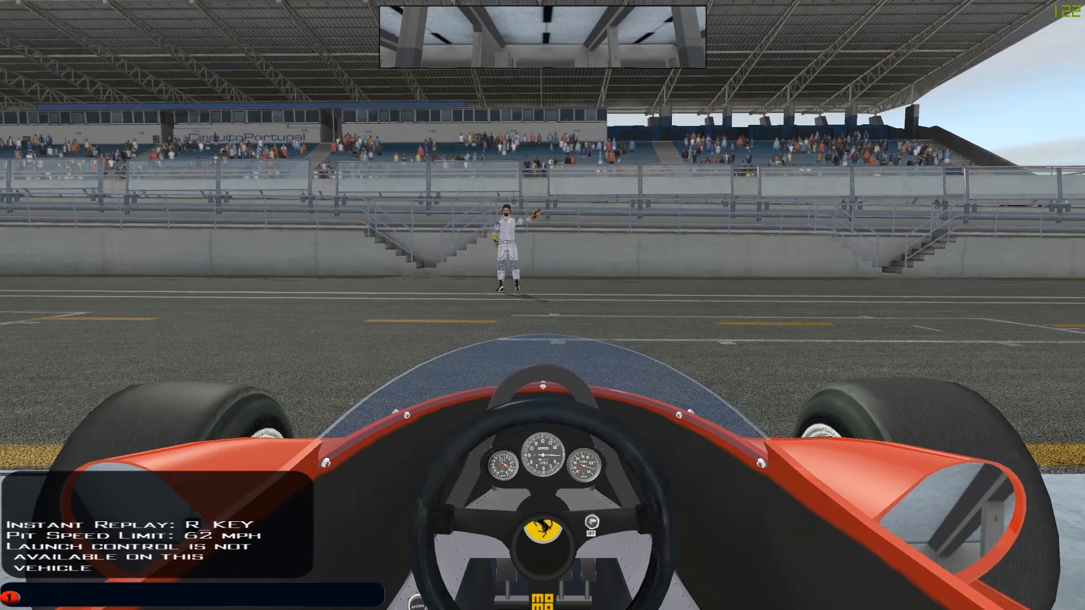
pyautogui.hotkey('ctrl', 'i')
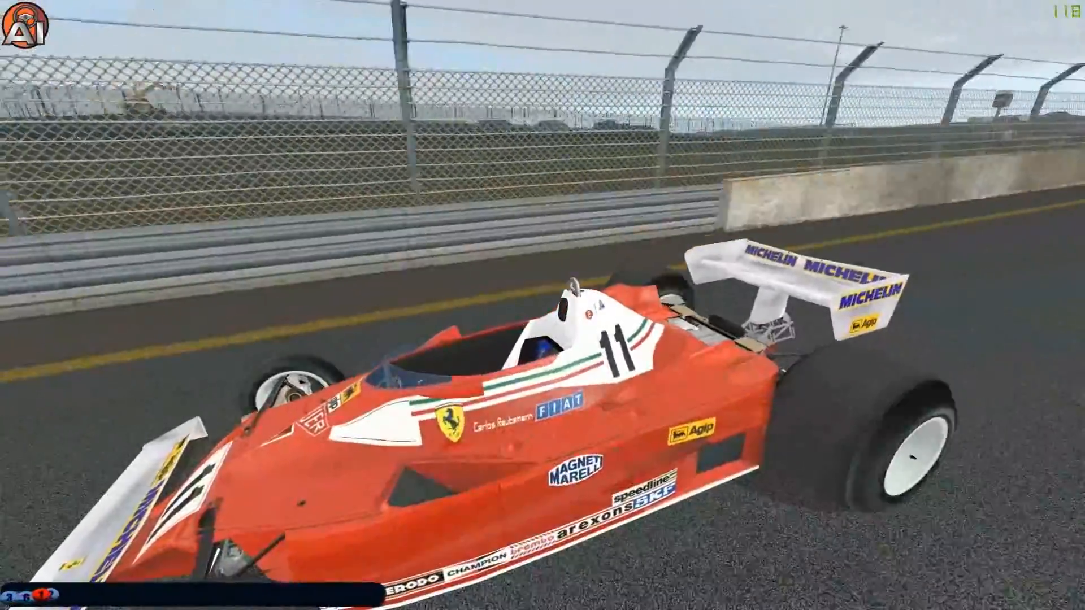
# Step: Cycle through the exterior and cockpit cameras while the AI drives, checking the car body and the steering wheel's rotation
pyautogui.press('Insert')
pyautogui.press('Home')
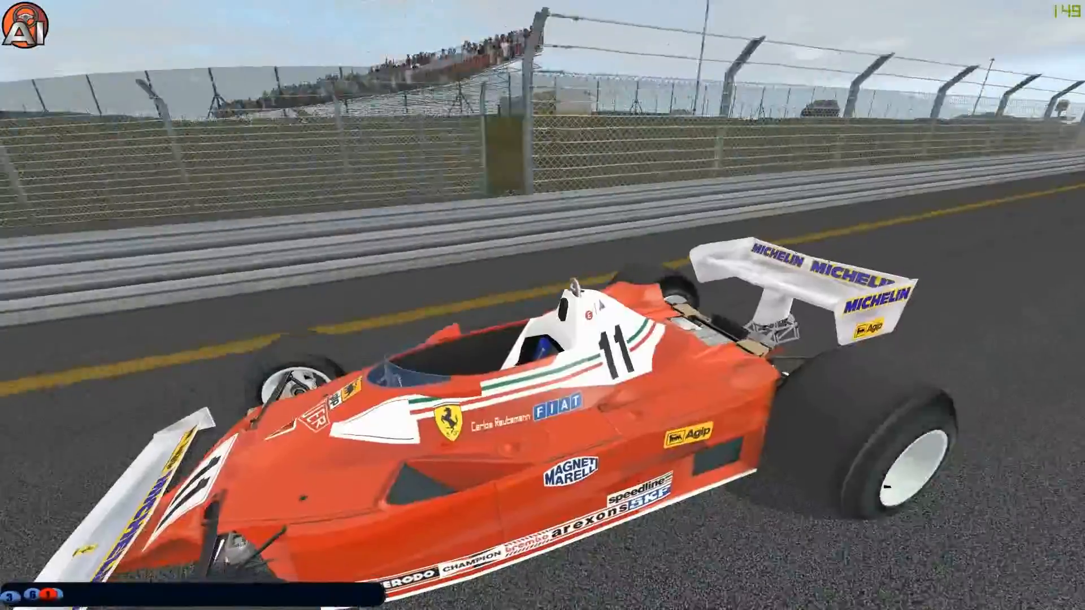
pyautogui.press('pagedown')
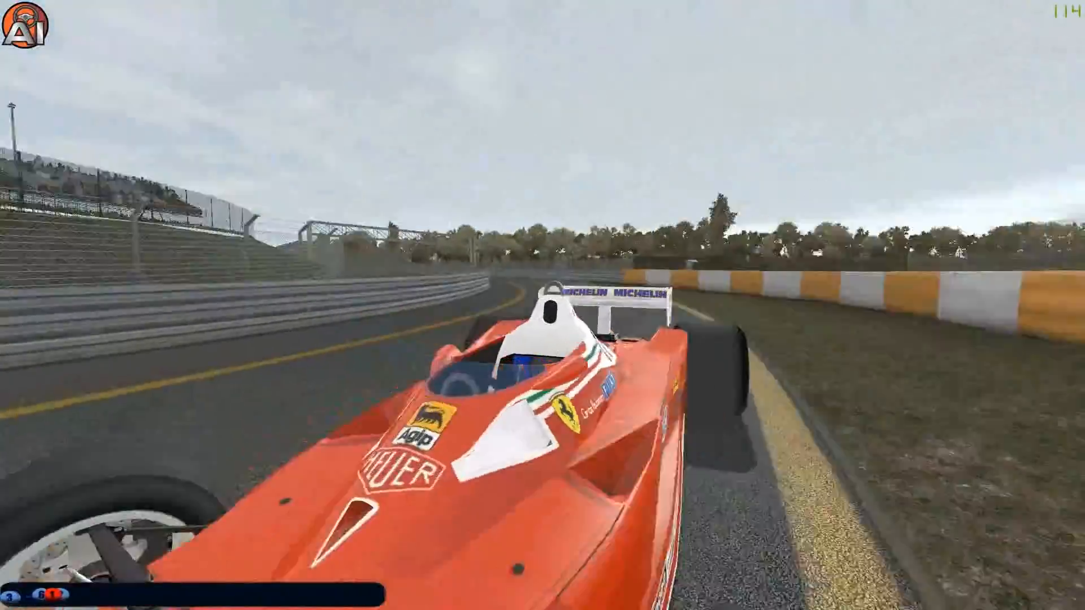
pyautogui.press('pagedown')
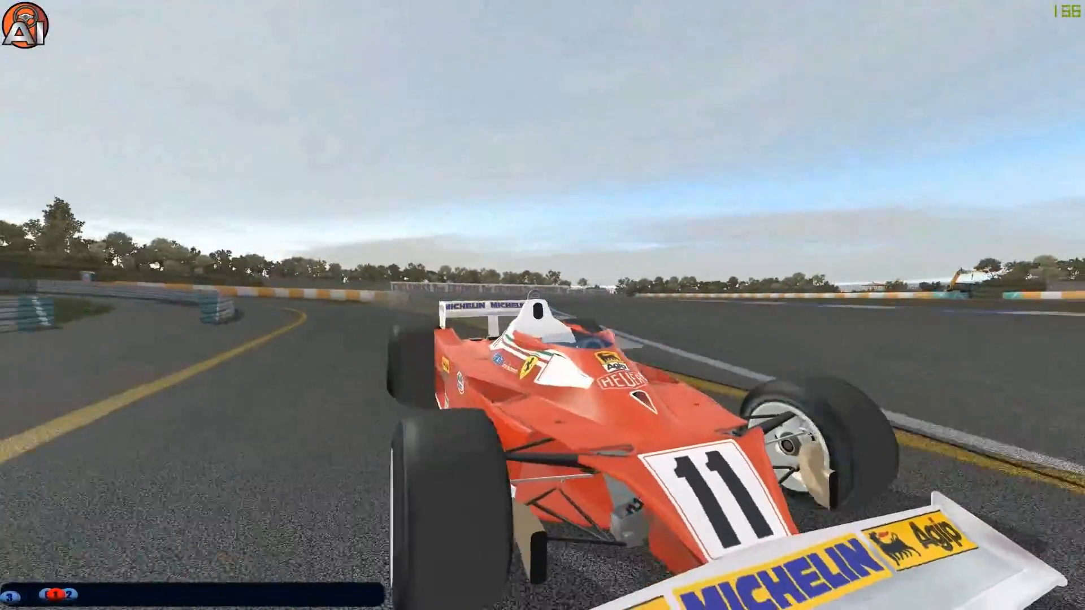
pyautogui.press('Insert')
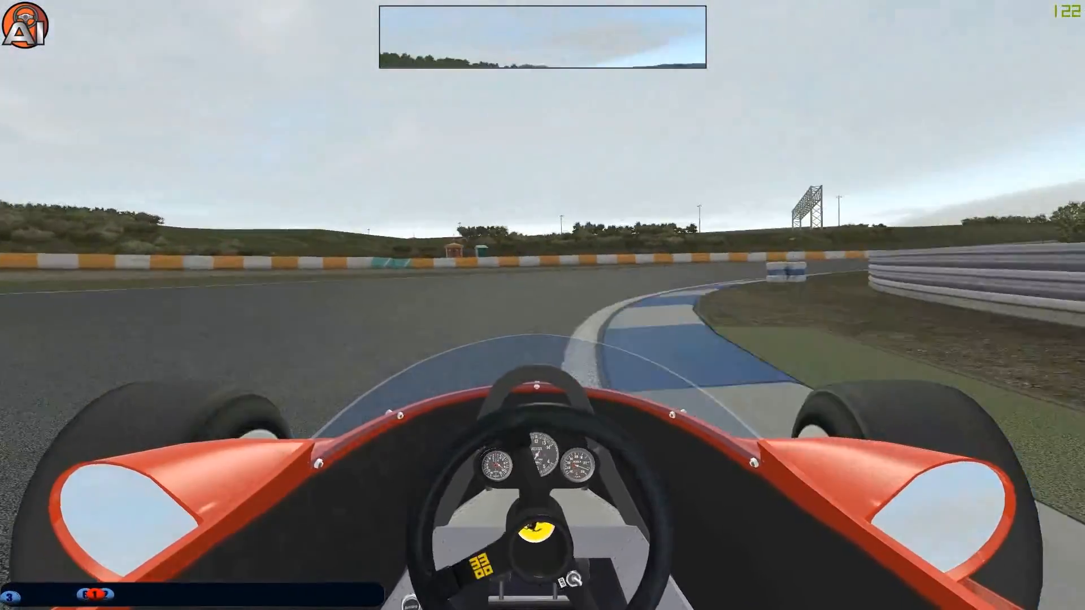
pyautogui.press('pagedown')
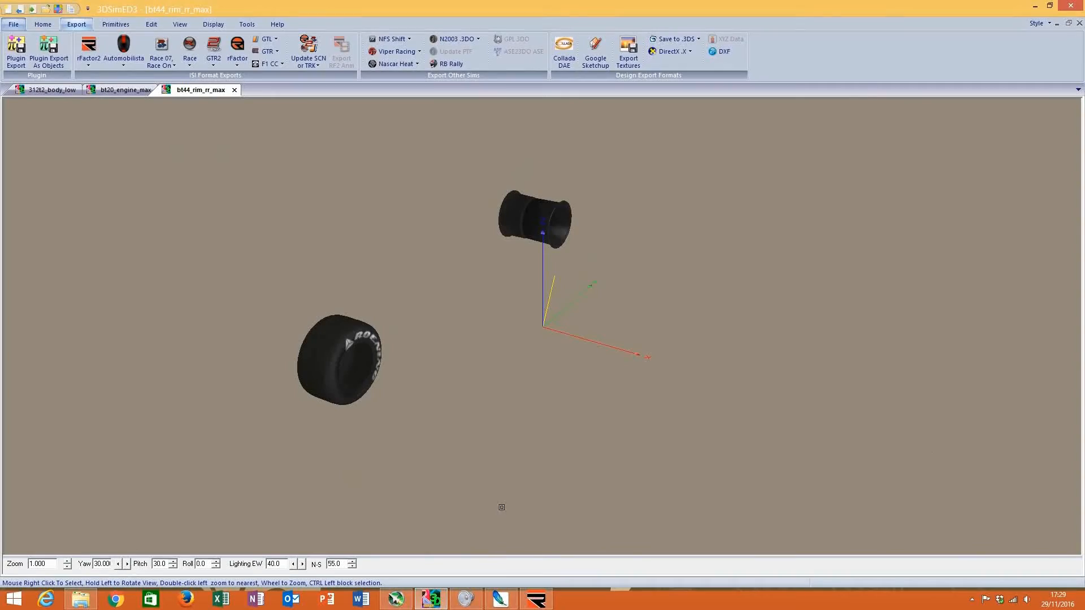
# Step: In 3DSimED3, examine the BT44 tyre and rim objects in bt44_rim_rr_max, displaying the properties of each
pyautogui.doubleClick(346, 351)
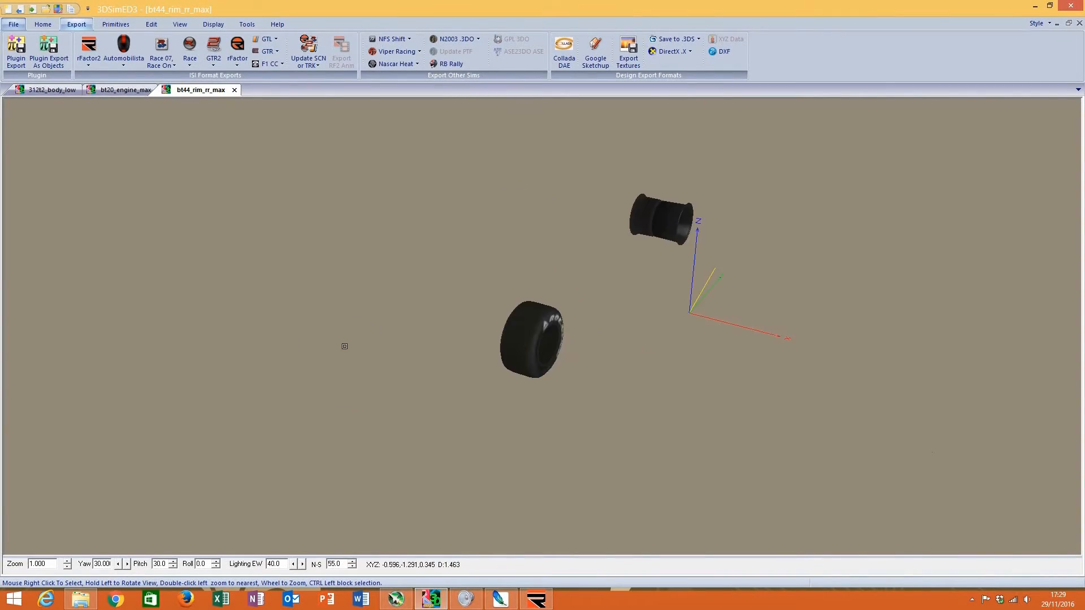
pyautogui.scroll(4, 385, 379)
pyautogui.moveTo(431, 416); pyautogui.dragTo(486, 408)
pyautogui.rightClick(498, 355)
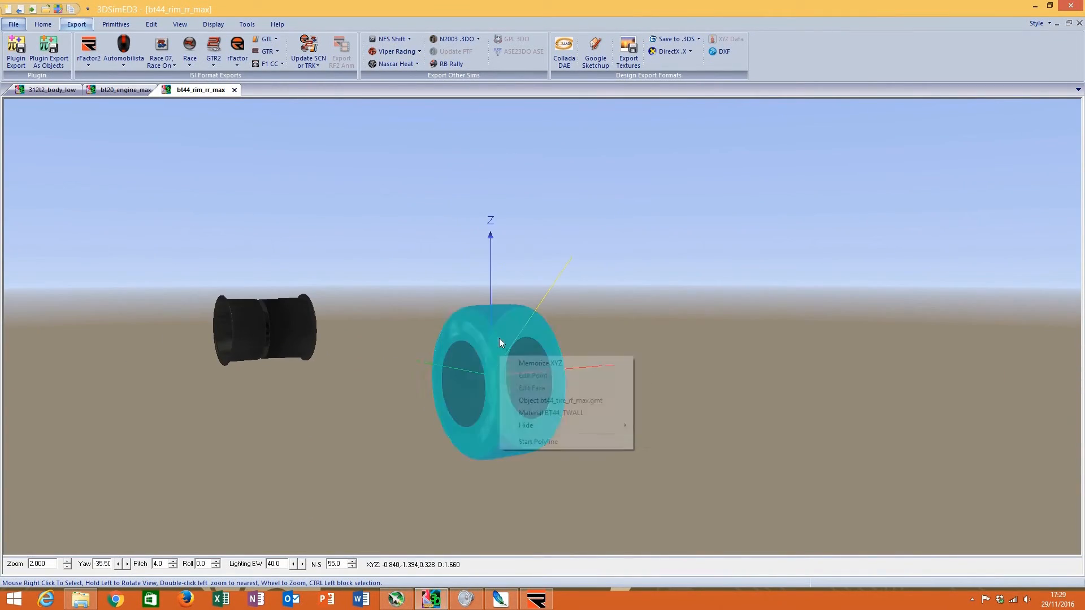
pyautogui.click(557, 399)
pyautogui.rightClick(191, 337)
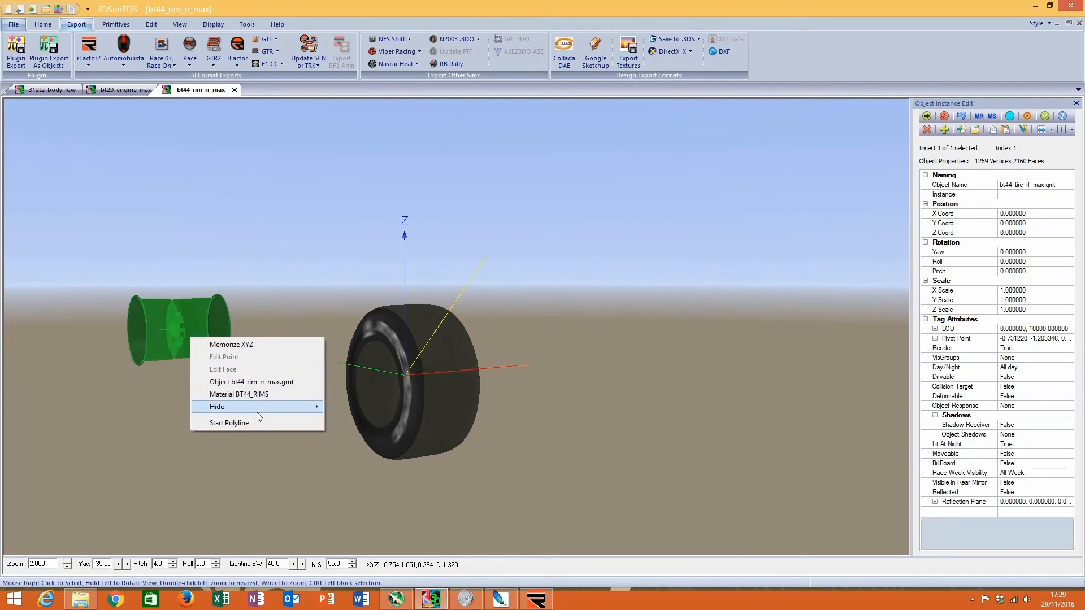
pyautogui.click(257, 382)
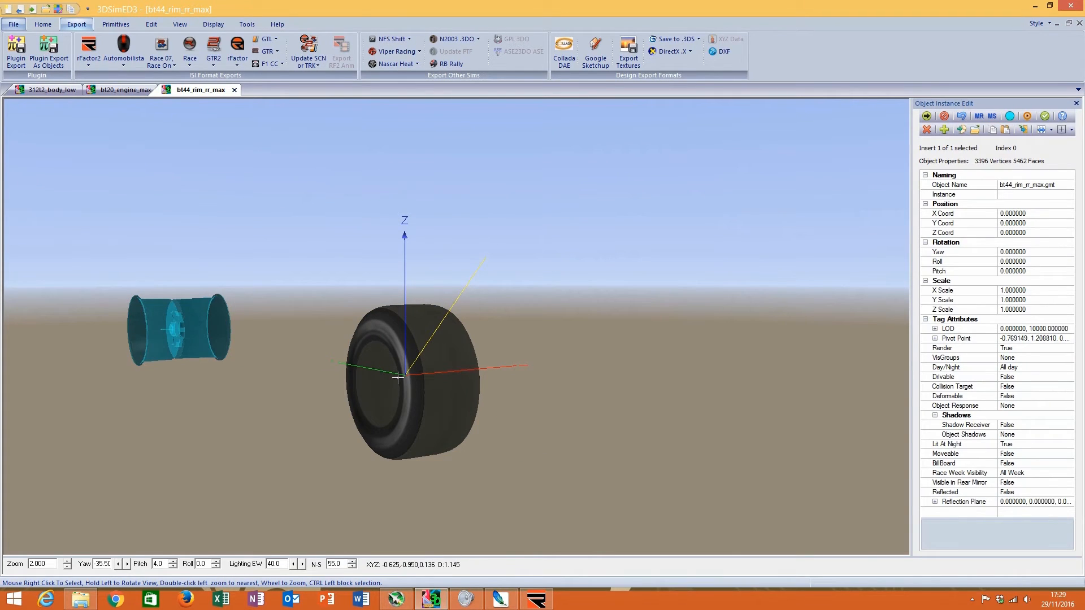
pyautogui.moveTo(398, 377); pyautogui.dragTo(348, 353)
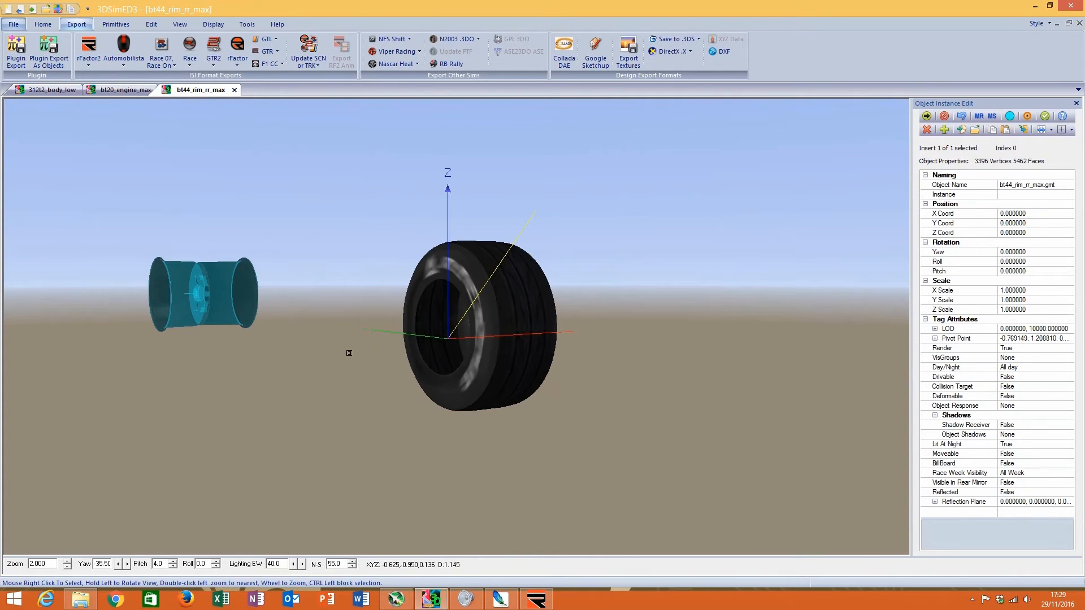
# Step: Import the 312t2_rr_wheel model from the rF2 Maps (312T2) folder in rFactor Modding
pyautogui.click(22, 24)
pyautogui.click(34, 69)
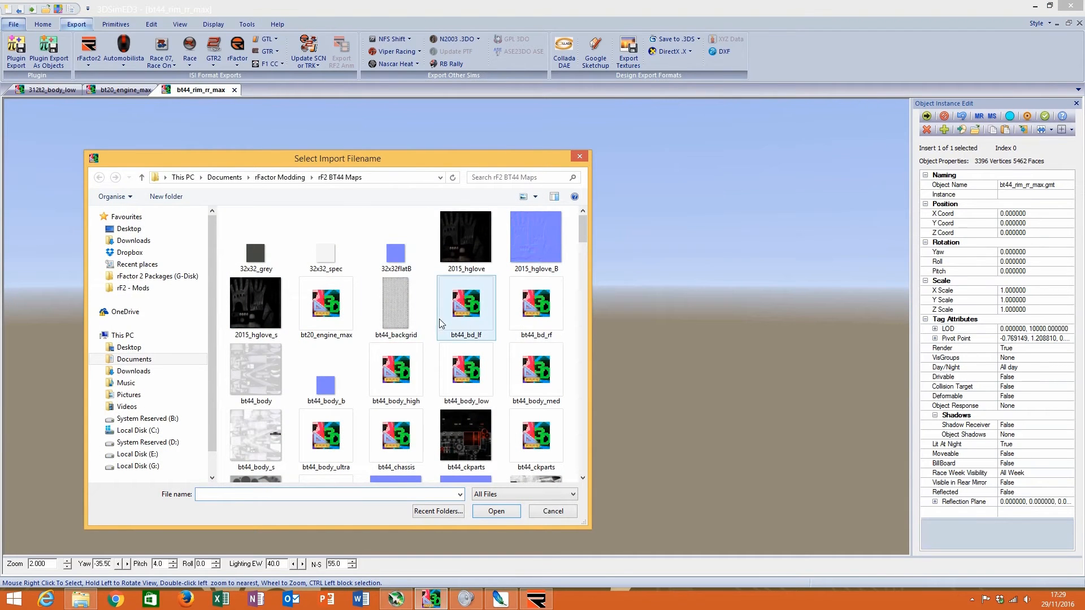
pyautogui.click(280, 177)
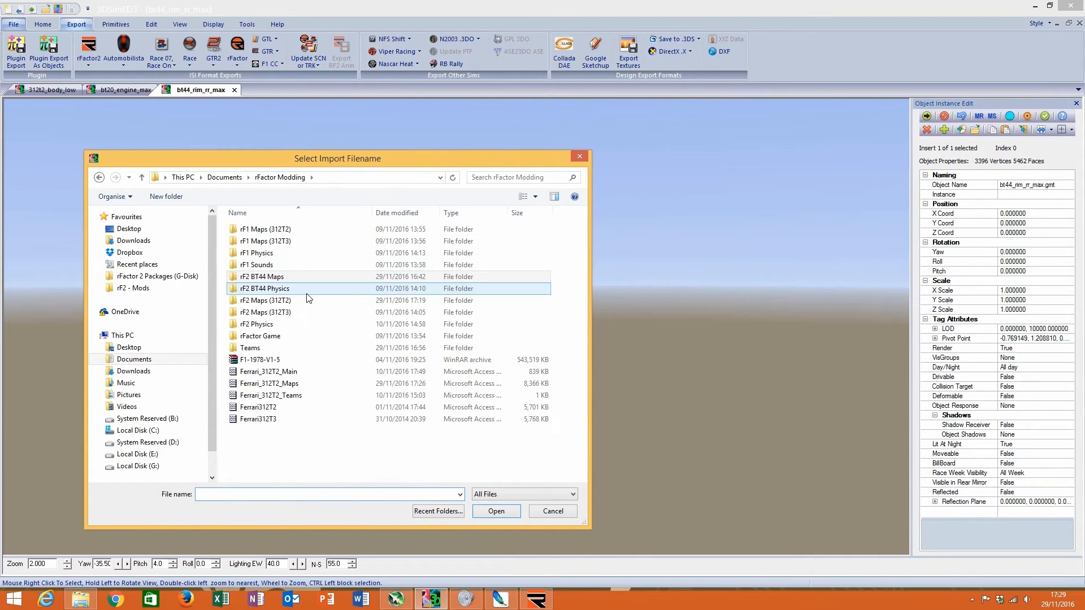
pyautogui.doubleClick(305, 300)
pyautogui.click(321, 372)
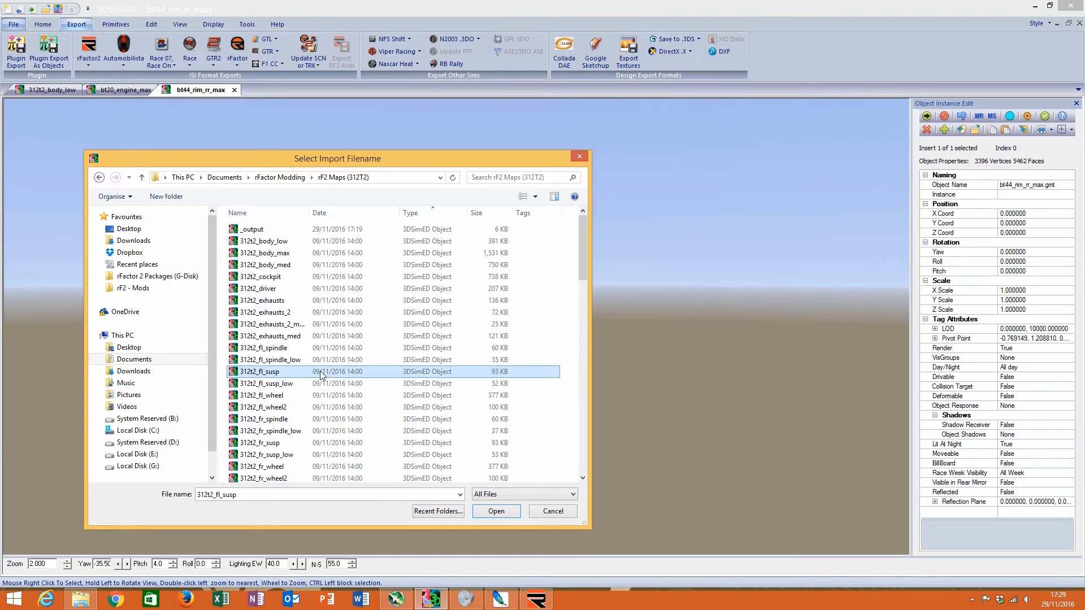
pyautogui.scroll(-12, 321, 374)
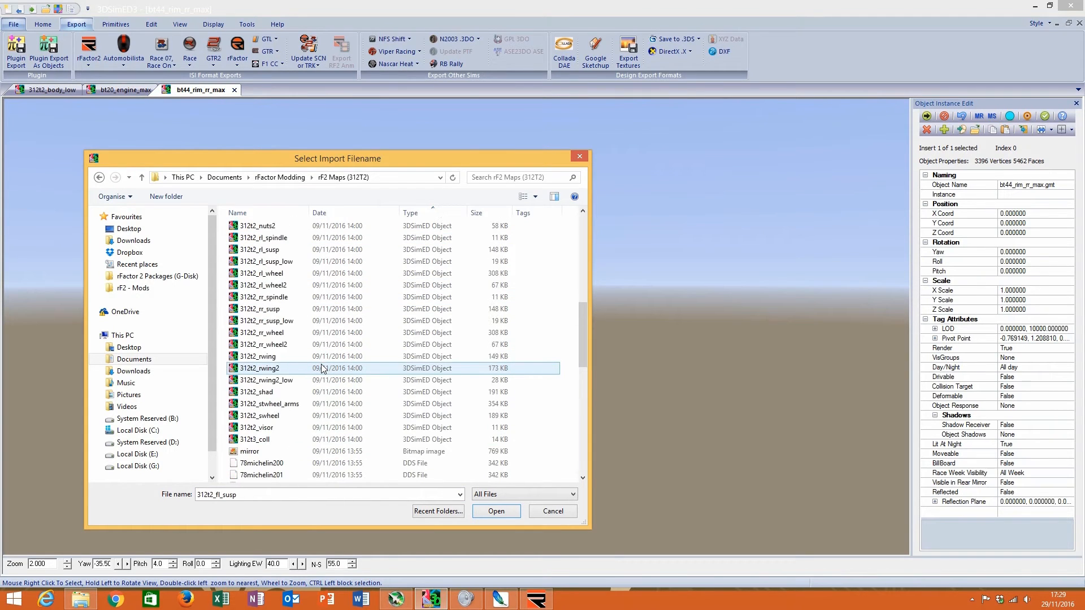
pyautogui.doubleClick(314, 332)
# Step: Examine the 312T2 rear wheel from the side and up close, displaying the properties of its 78_MICH material
pyautogui.doubleClick(550, 220)
pyautogui.scroll(4, 600, 335)
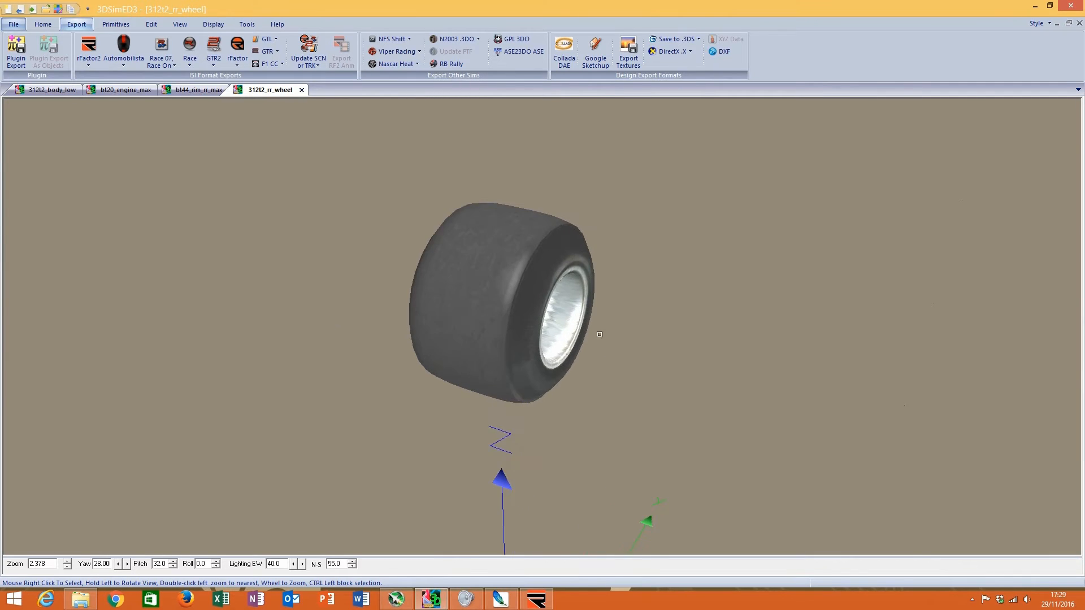
pyautogui.moveTo(600, 334); pyautogui.dragTo(541, 314)
pyautogui.rightClick(568, 271)
pyautogui.click(622, 347)
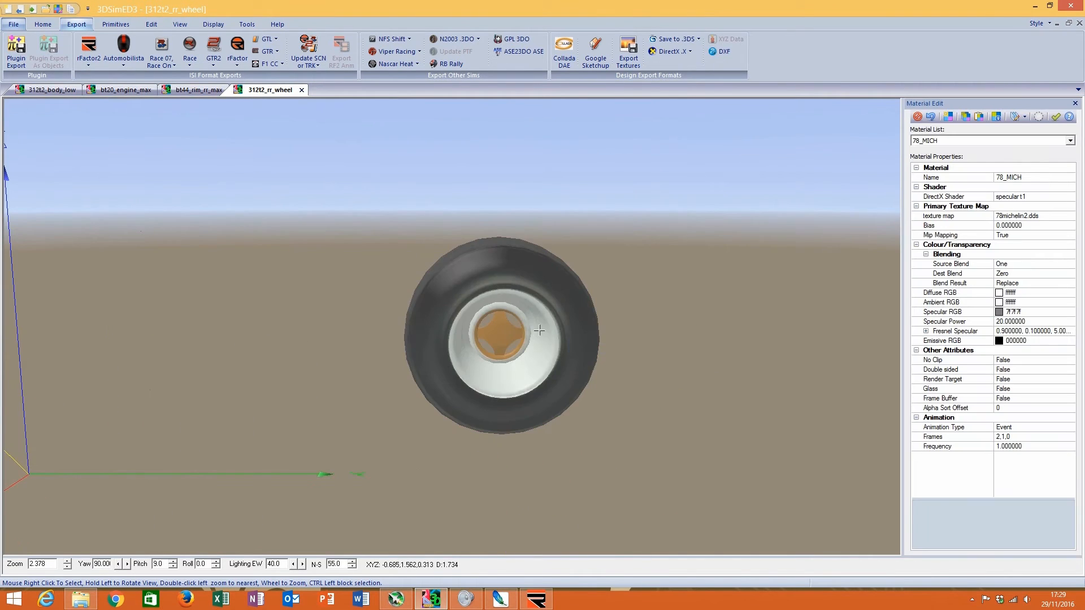
pyautogui.moveTo(622, 346); pyautogui.dragTo(520, 337)
pyautogui.doubleClick(515, 349)
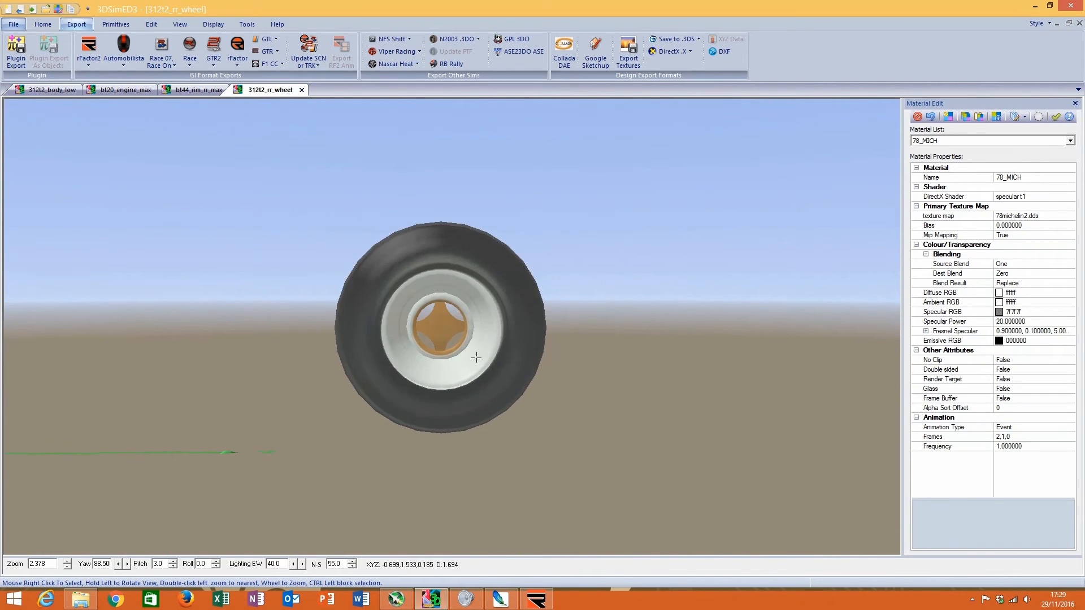
pyautogui.scroll(4, 475, 357)
pyautogui.moveTo(448, 336); pyautogui.dragTo(446, 365)
# Step: Switch to File Explorer and create a folder named New Wheels inside rF2 Maps (312T2)
pyautogui.click(80, 599)
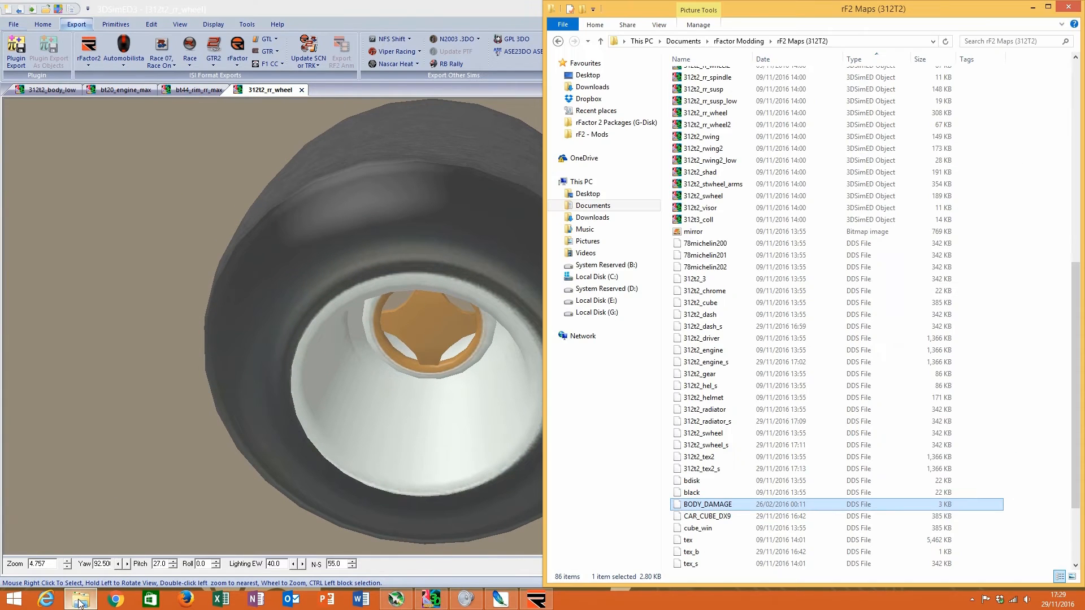
pyautogui.rightClick(949, 283)
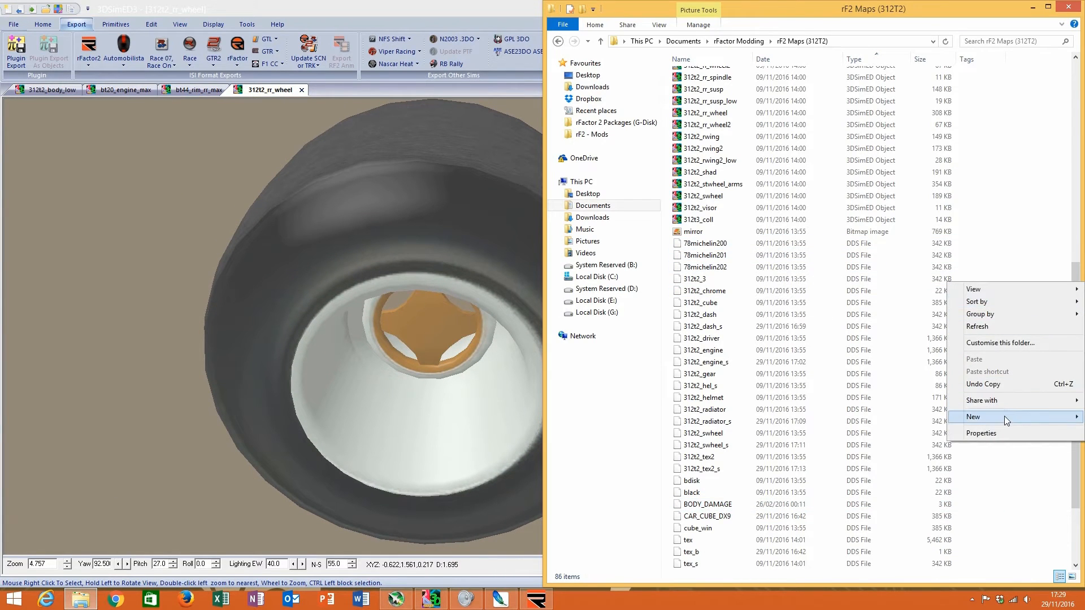
pyautogui.click(921, 417)
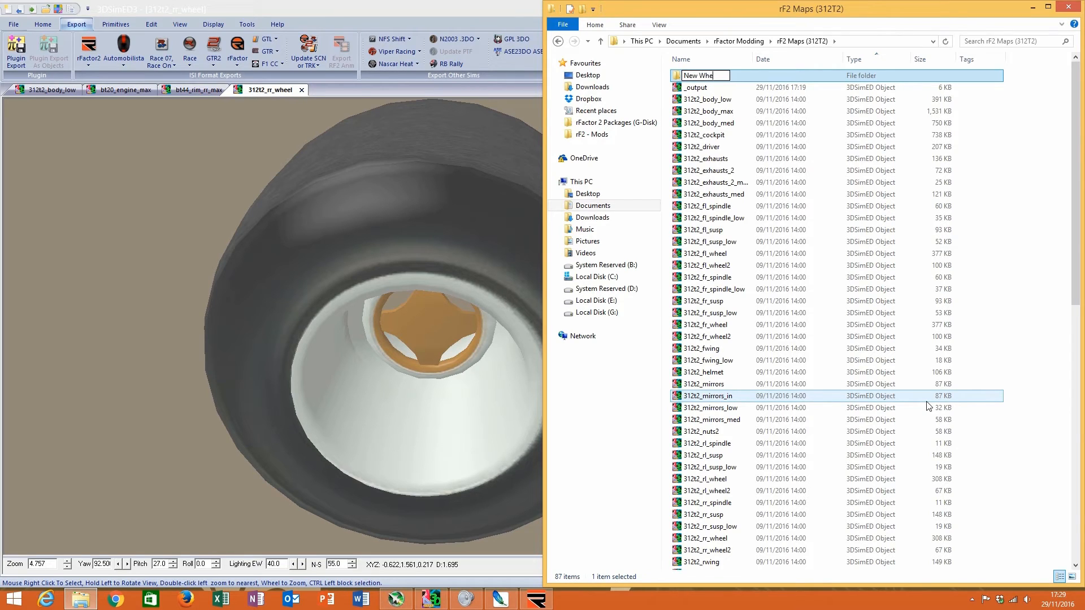
pyautogui.press('Return')
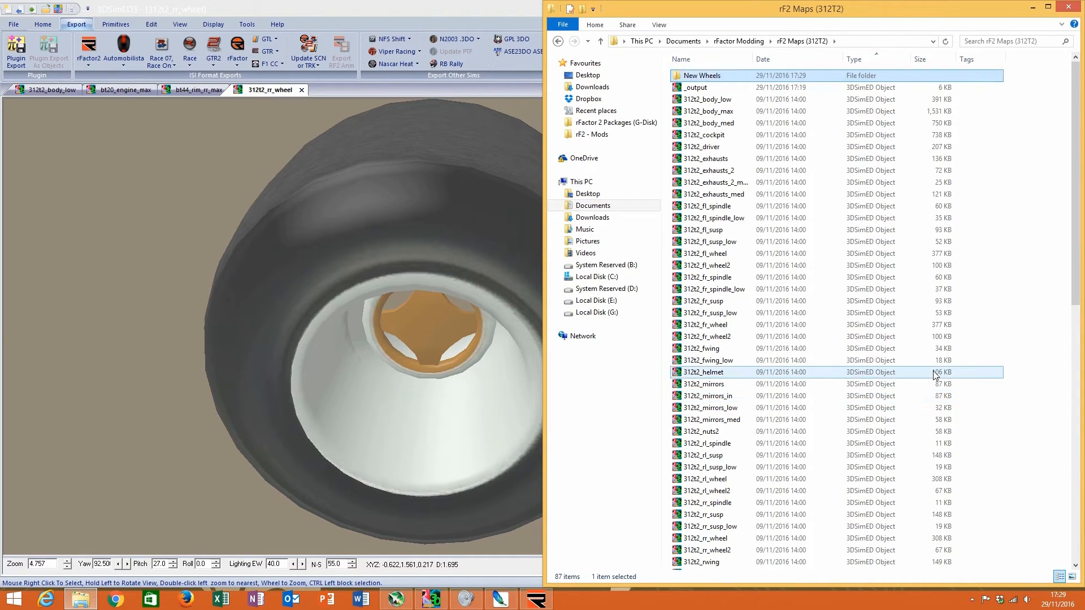
# Step: Copy the 312t2_fl_wheel model from rF2 Maps (312T2) into the New Wheels folder
pyautogui.click(735, 254)
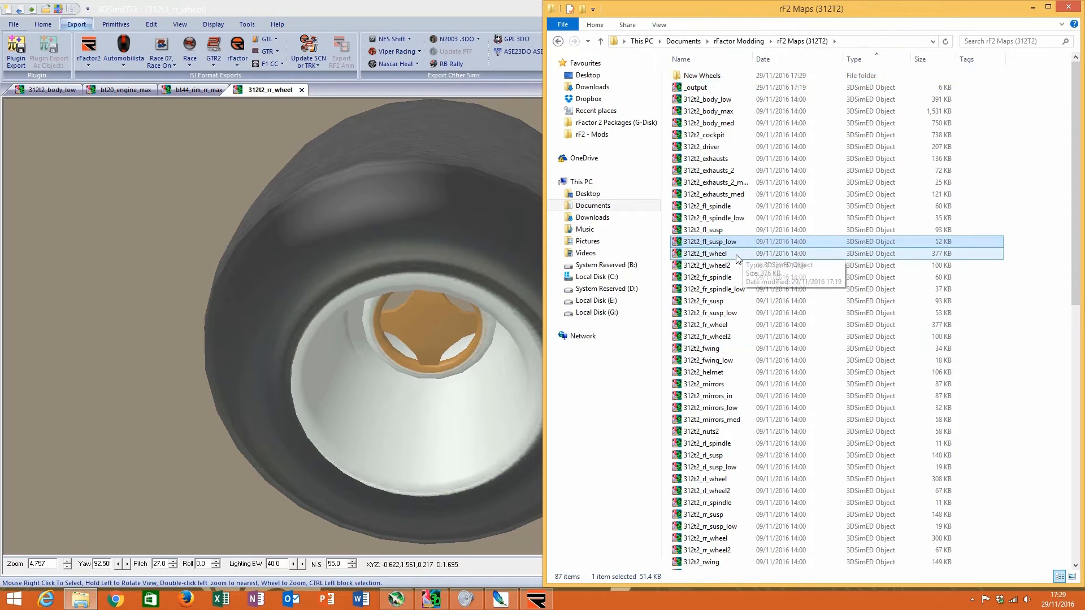
pyautogui.rightClick(735, 254)
pyautogui.click(764, 399)
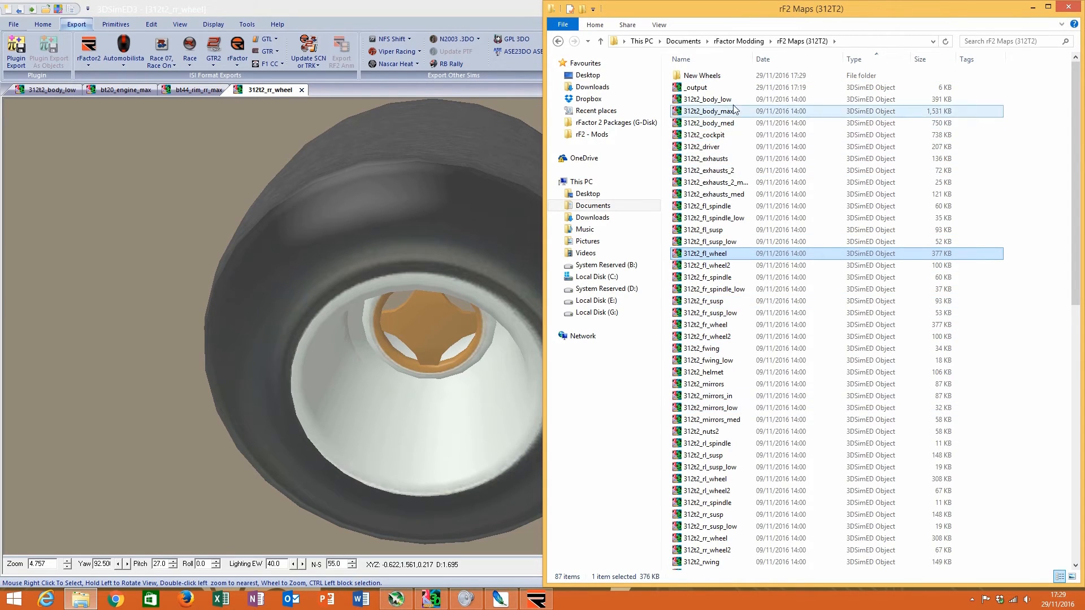
pyautogui.doubleClick(769, 76)
pyautogui.rightClick(776, 169)
pyautogui.click(803, 246)
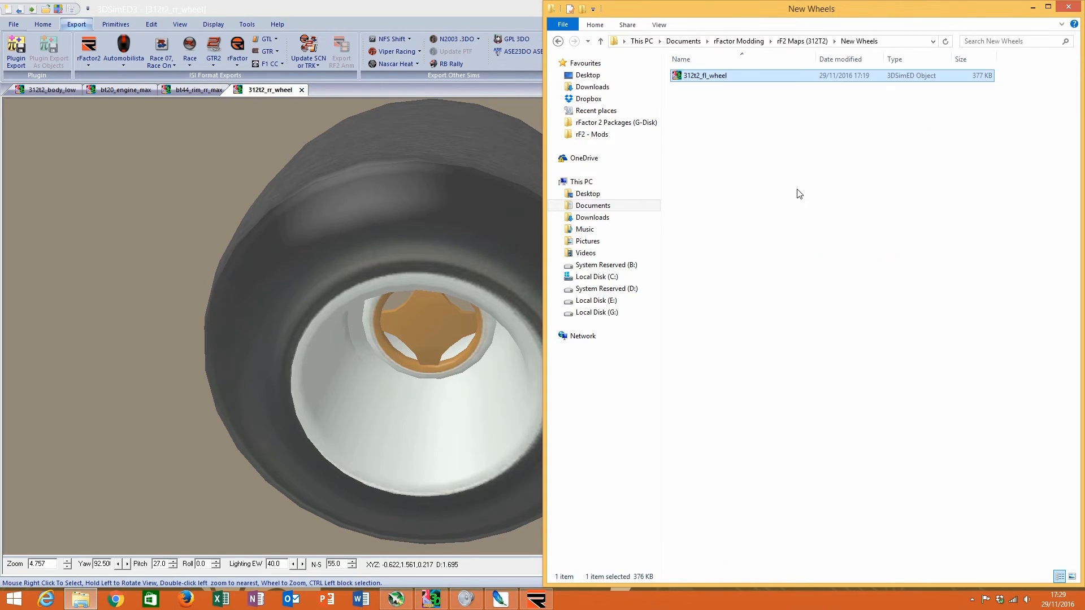
# Step: Rename the copied 312t2_fl_wheel file in the New Wheels folder as 312t2_fl_rim
pyautogui.rightClick(798, 190)
pyautogui.click(724, 107)
pyautogui.rightClick(715, 78)
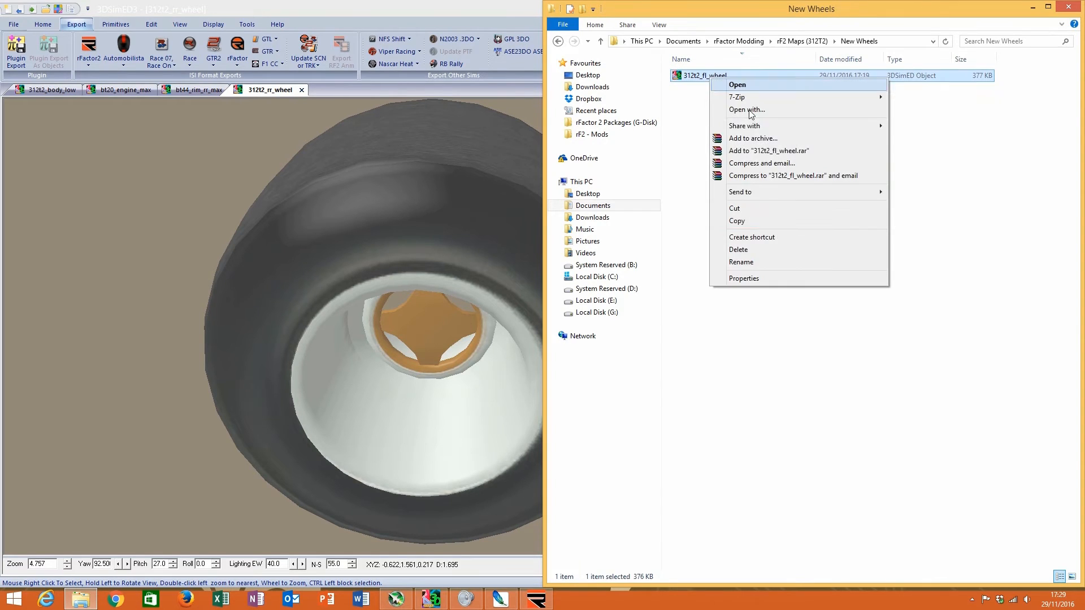
pyautogui.click(741, 262)
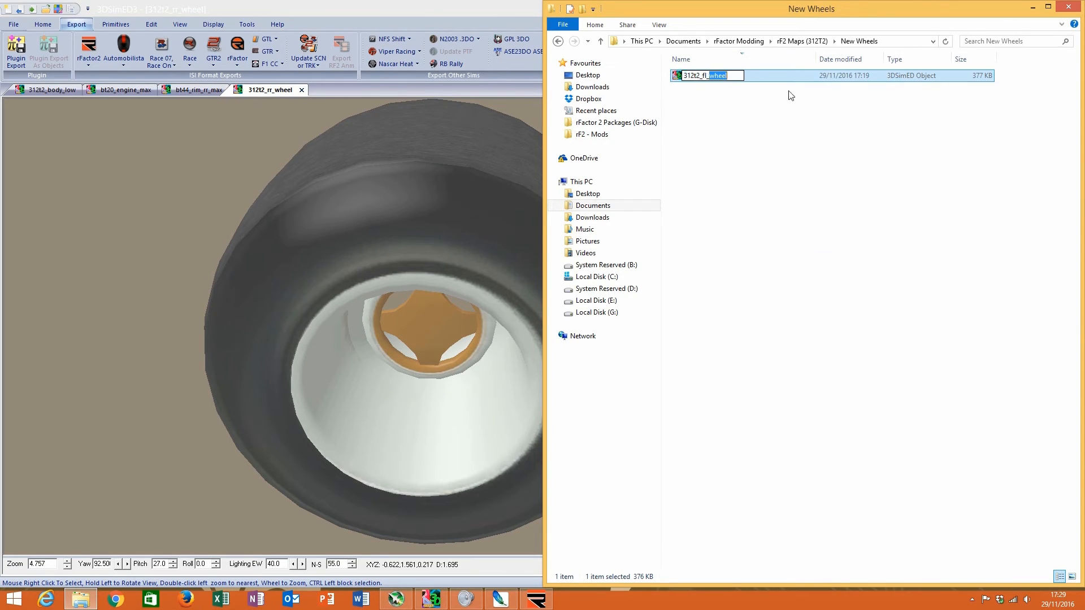
# Step: Paste another copy of 312t2_fl_wheel into the New Wheels folder alongside the renamed rim file
pyautogui.rightClick(784, 144)
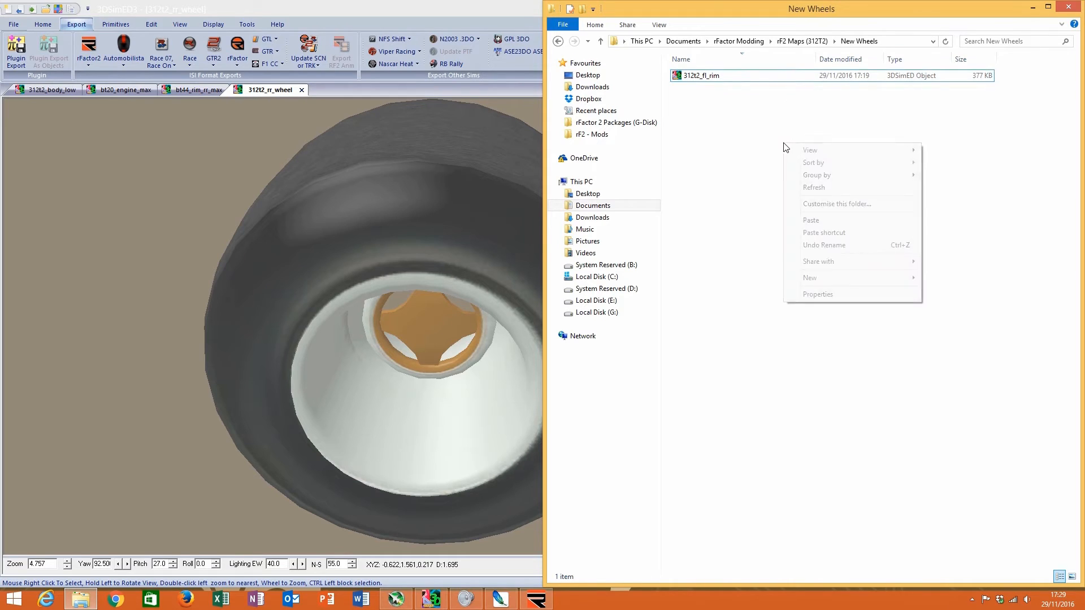
pyautogui.click(793, 220)
pyautogui.click(746, 78)
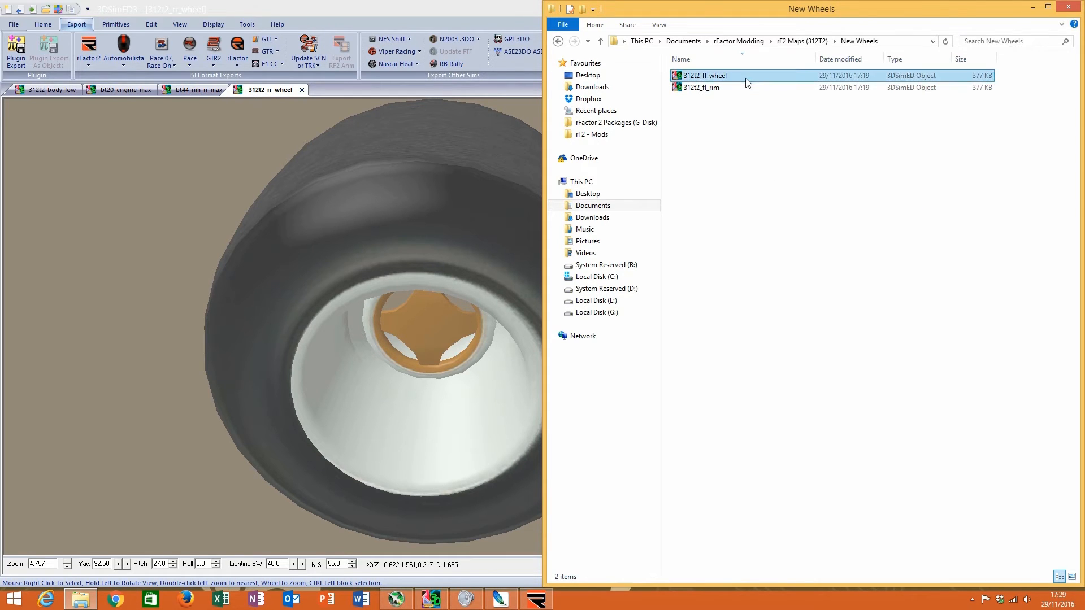
pyautogui.click(750, 203)
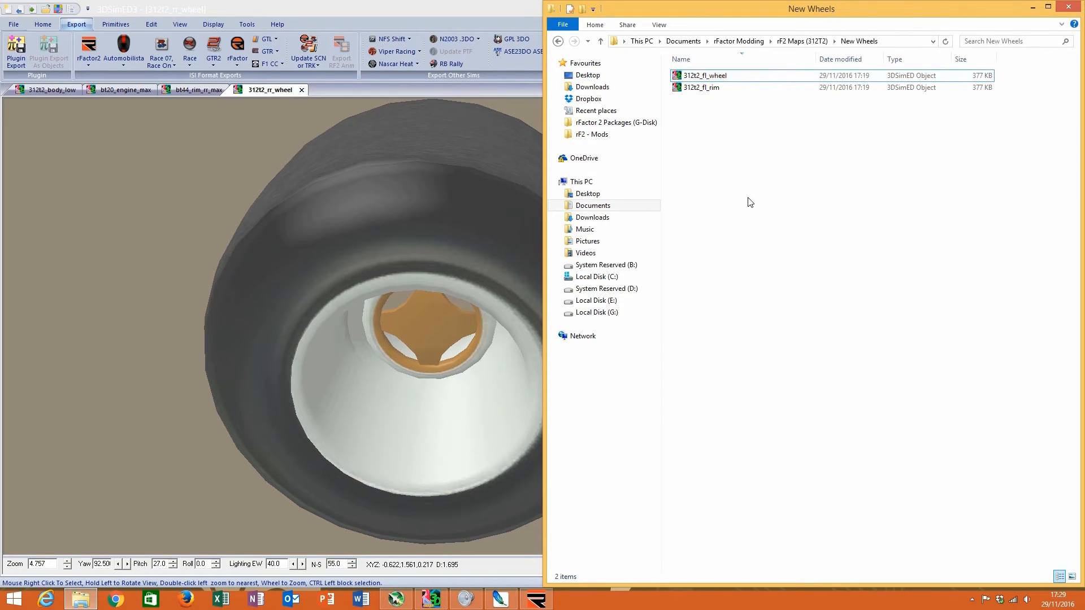
# Step: Switch to 3DSimED and delete a single 78_MICH face from the upper sidewall of the 312T2 rear tyre
pyautogui.click(448, 226)
pyautogui.moveTo(449, 226); pyautogui.dragTo(449, 215)
pyautogui.scroll(-3, 449, 215)
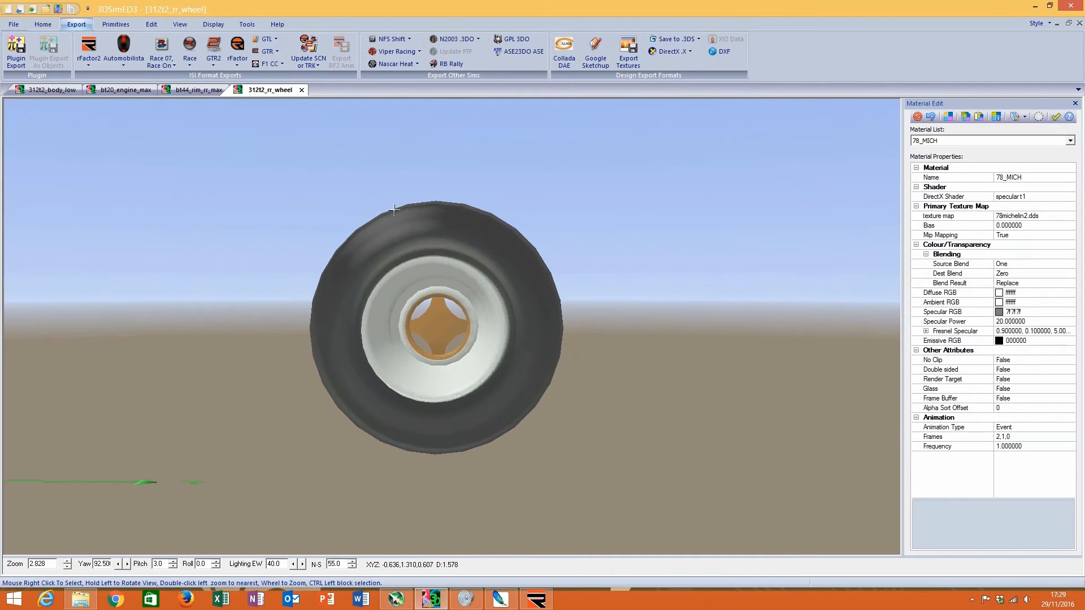
pyautogui.rightClick(413, 229)
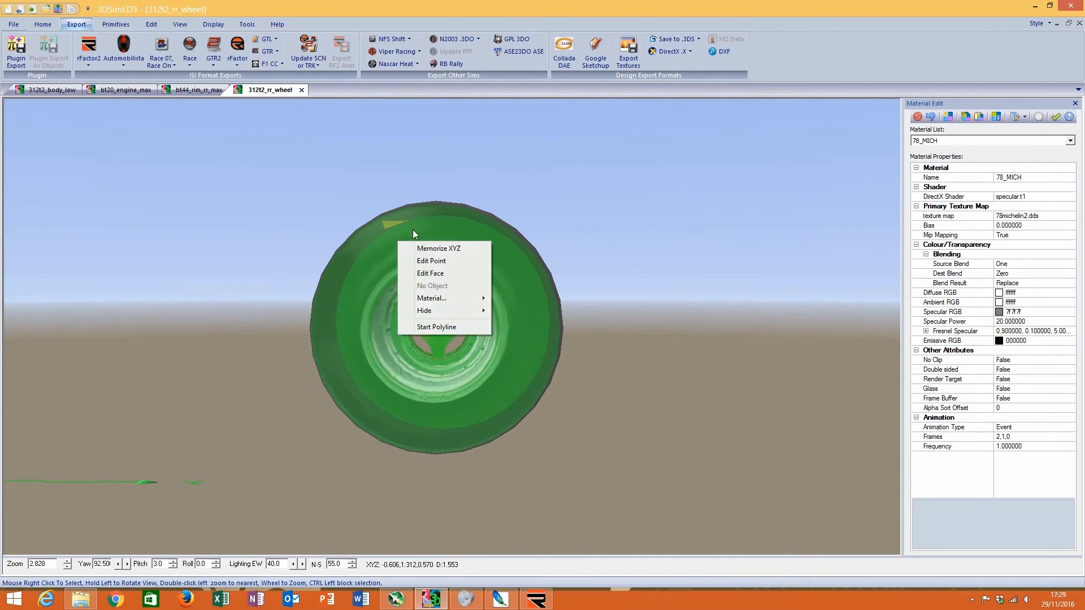
pyautogui.click(449, 270)
pyautogui.moveTo(382, 250); pyautogui.dragTo(447, 274)
pyautogui.scroll(3, 459, 313)
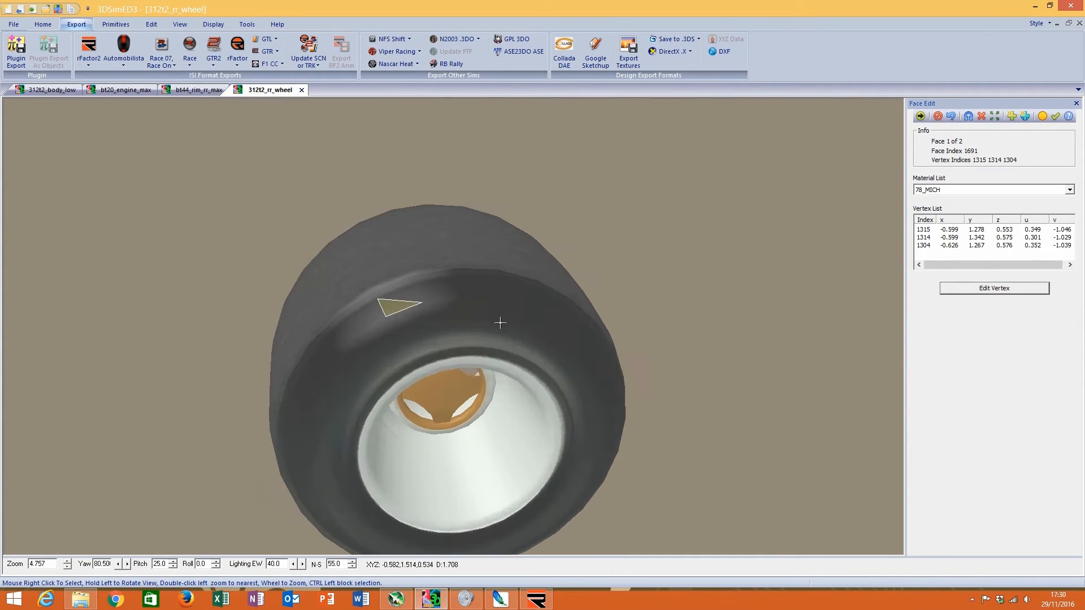
pyautogui.rightClick(459, 312)
pyautogui.click(516, 363)
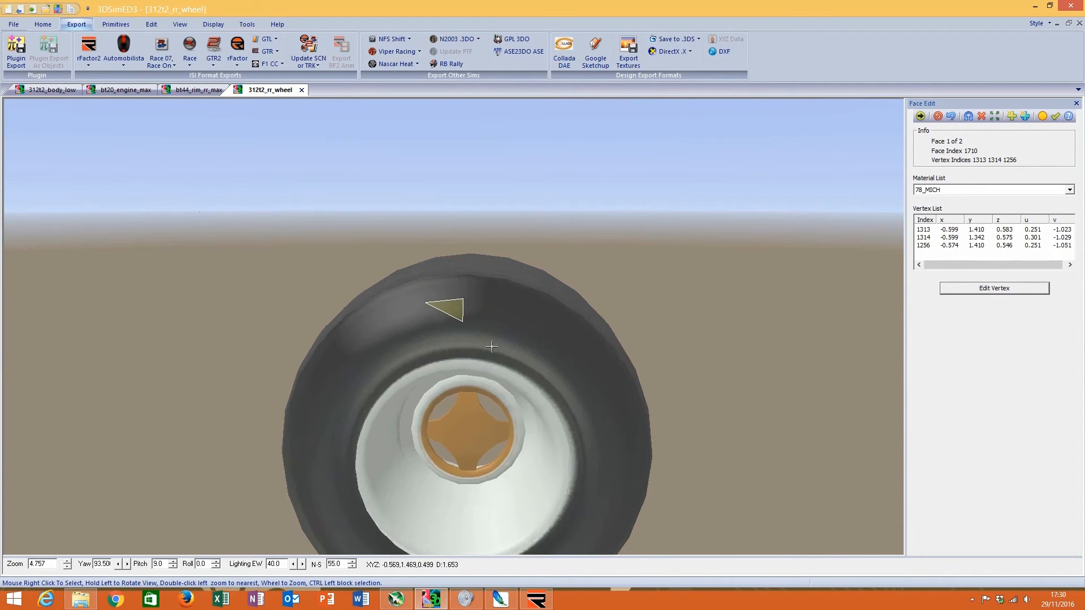
pyautogui.click(984, 117)
# Step: Block-select the faces across the upper part of the rear tyre, above the rim, and delete them
pyautogui.moveTo(445, 314); pyautogui.dragTo(518, 373)
pyautogui.scroll(5, 453, 320)
pyautogui.scroll(-4, 501, 371)
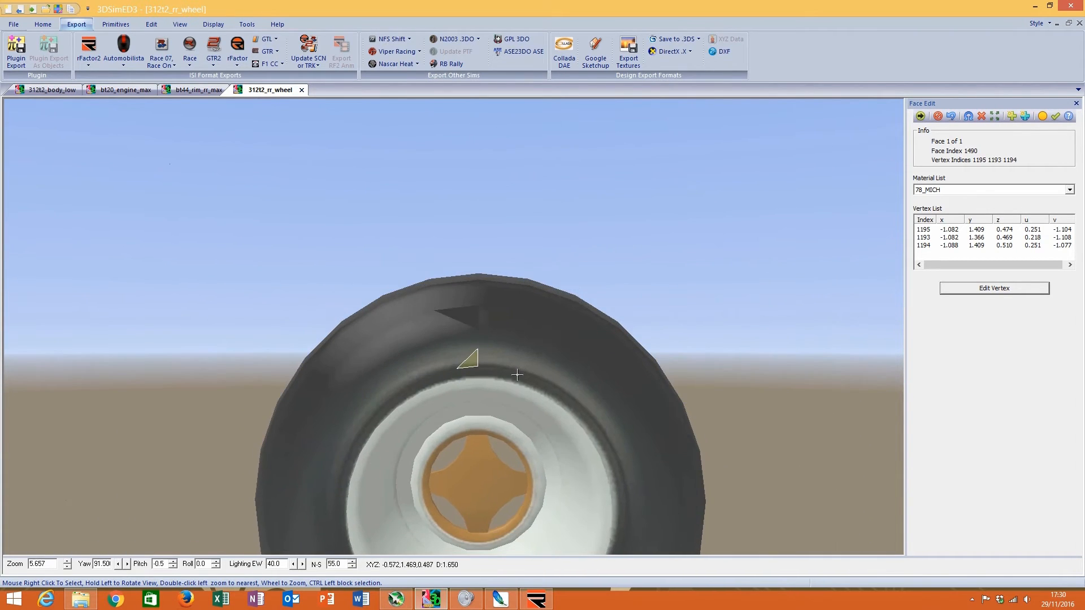
pyautogui.scroll(-3, 517, 375)
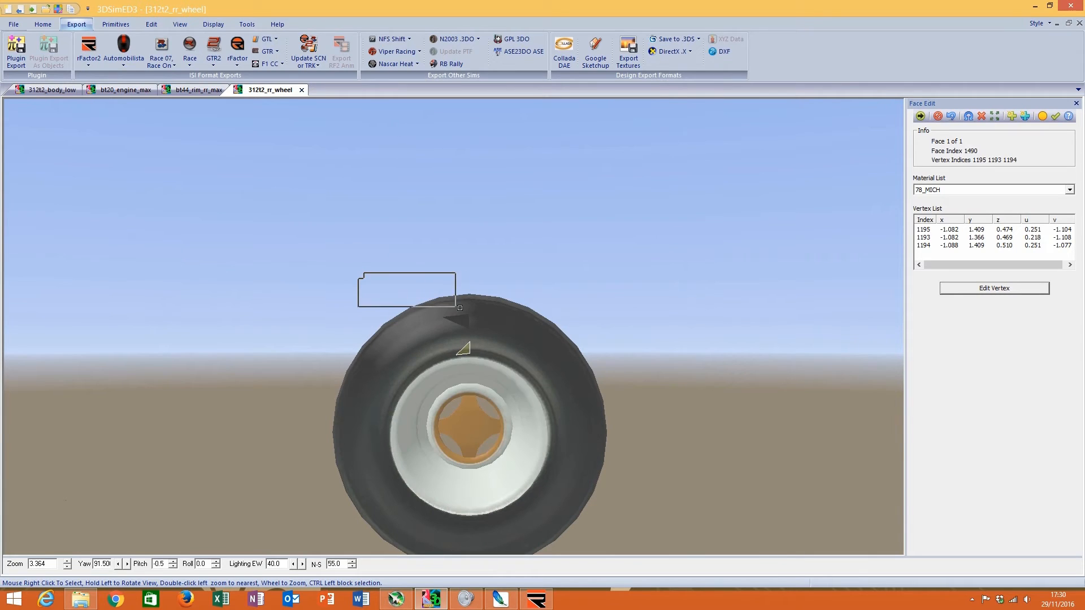
pyautogui.rightClick(570, 336)
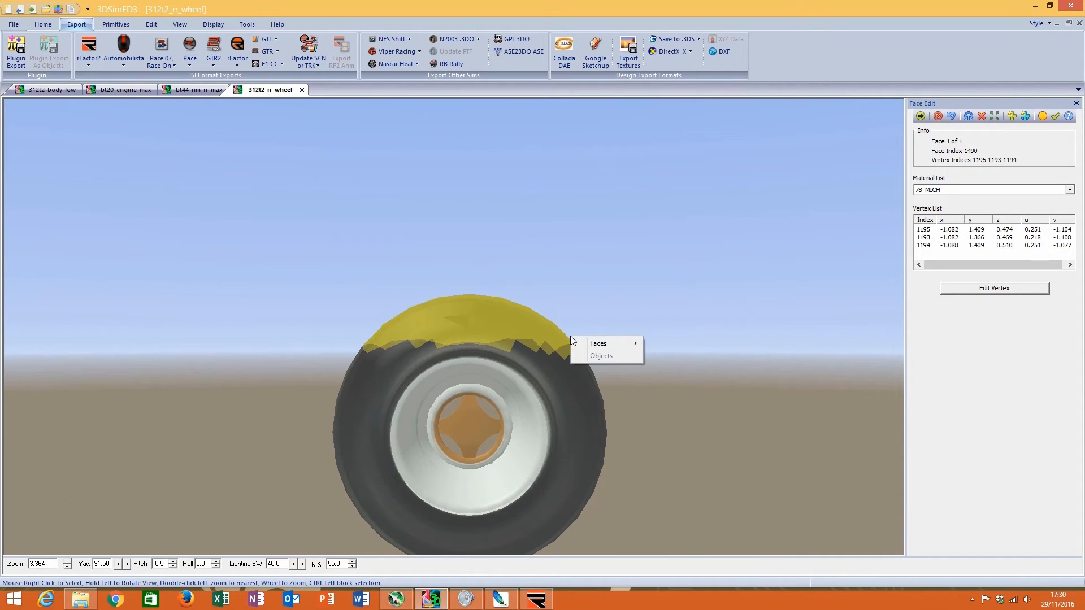
pyautogui.moveTo(603, 344)
pyautogui.click(714, 356)
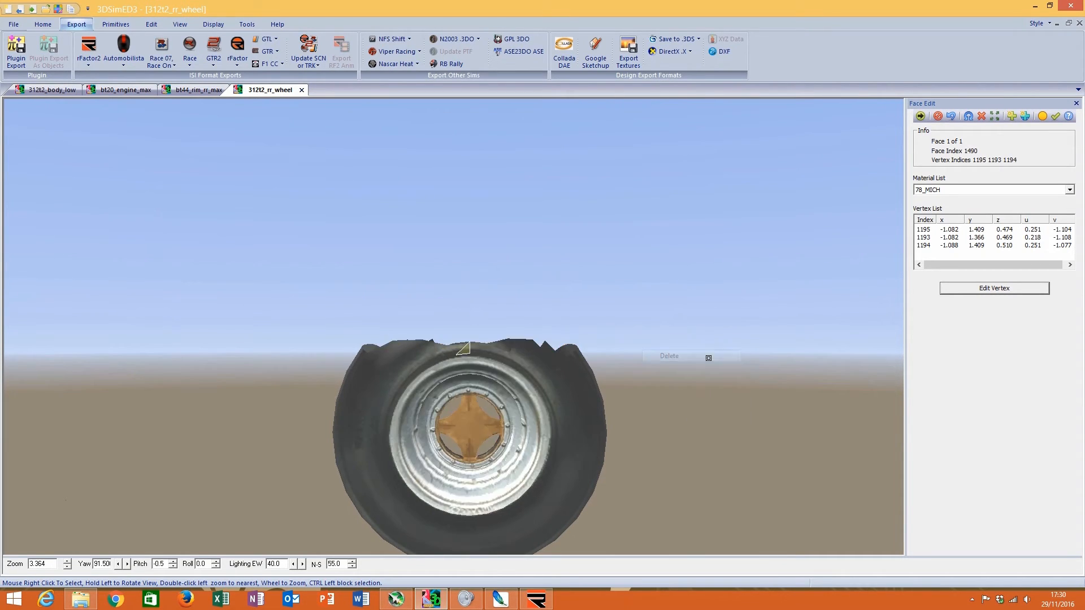
# Step: View the opened tyre from above and delete the block of tread and sidewall faces at one end
pyautogui.moveTo(567, 380); pyautogui.dragTo(542, 401)
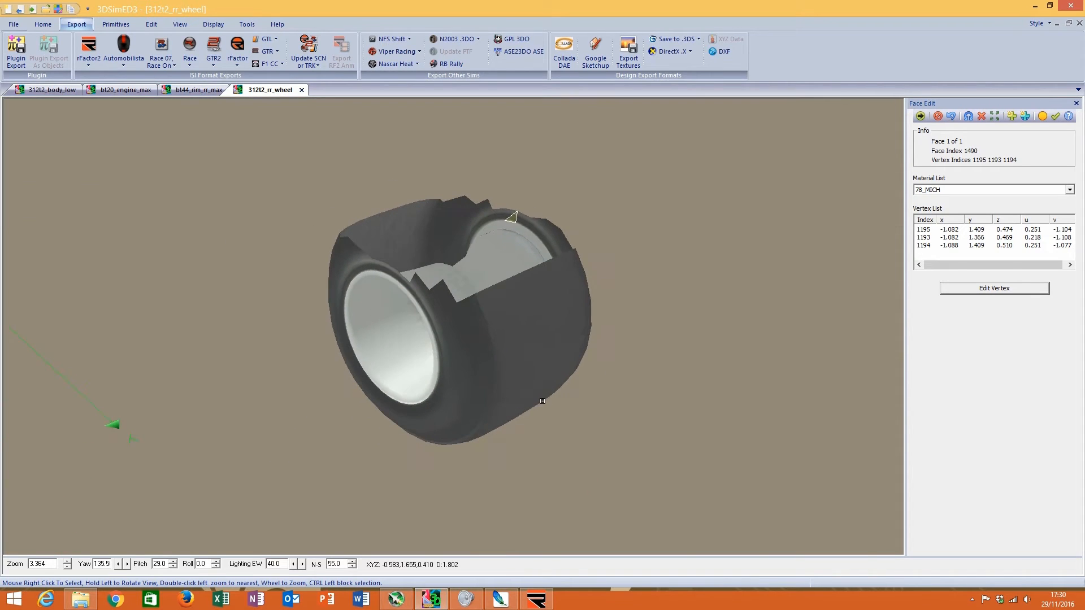
pyautogui.doubleClick(500, 258)
pyautogui.scroll(3, 500, 258)
pyautogui.moveTo(500, 258); pyautogui.dragTo(431, 366)
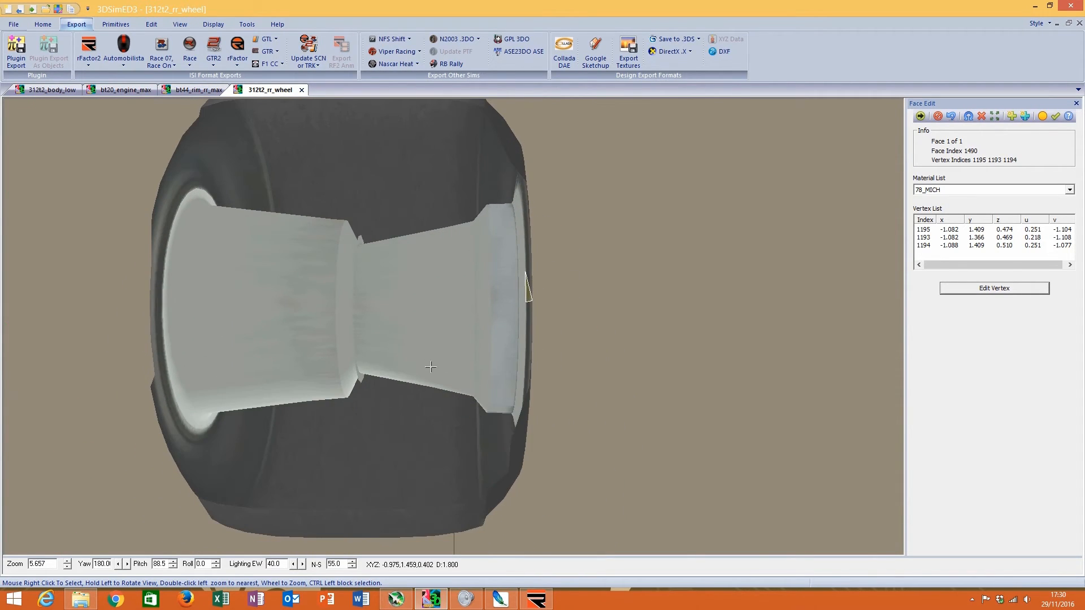
pyautogui.doubleClick(363, 182)
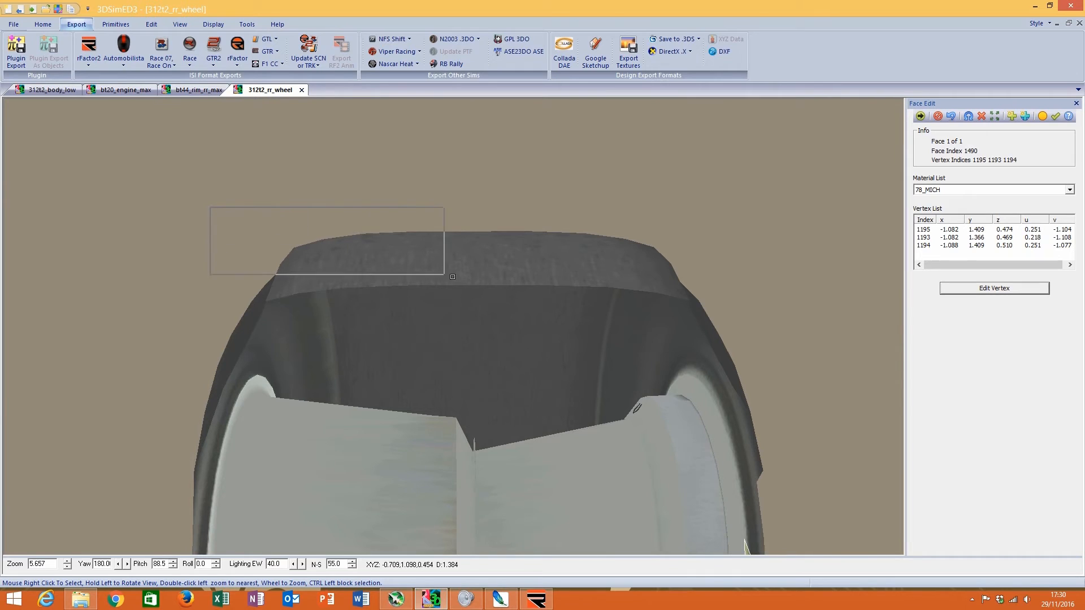
pyautogui.keyDown('ctrl'); pyautogui.moveTo(769, 339); pyautogui.dragTo(768, 339); pyautogui.keyUp('ctrl')
pyautogui.moveTo(802, 347)
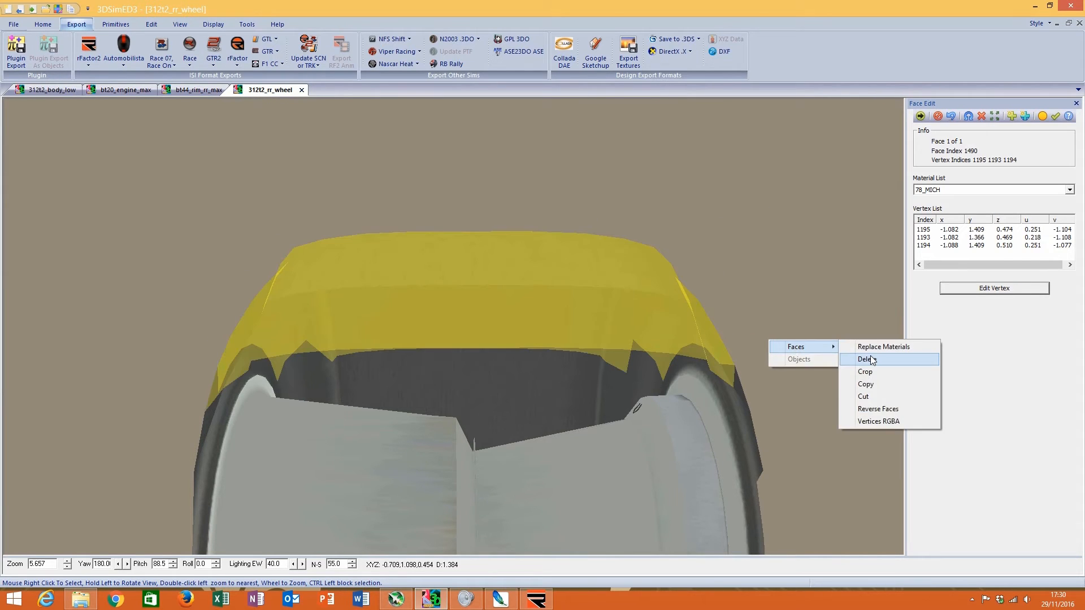
pyautogui.click(865, 359)
# Step: Delete two individual 78M_TREAD312 faces from the remaining tread of the rear tyre
pyautogui.moveTo(520, 480); pyautogui.dragTo(462, 440)
pyautogui.scroll(-5, 479, 382)
pyautogui.scroll(2, 515, 331)
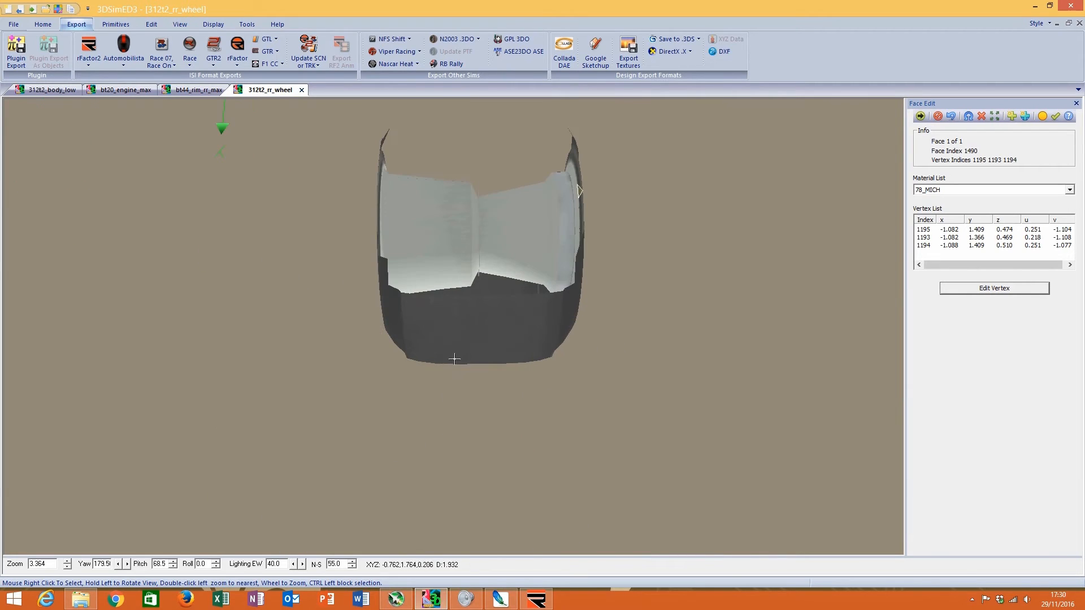
pyautogui.rightClick(450, 364)
pyautogui.click(508, 399)
pyautogui.click(982, 117)
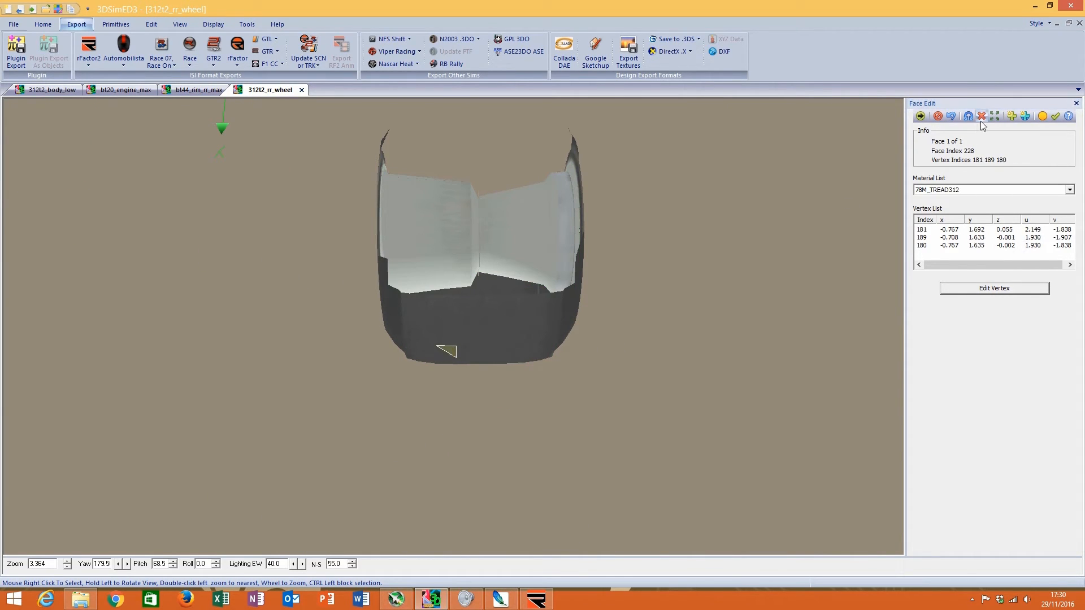
pyautogui.rightClick(477, 347)
pyautogui.click(547, 383)
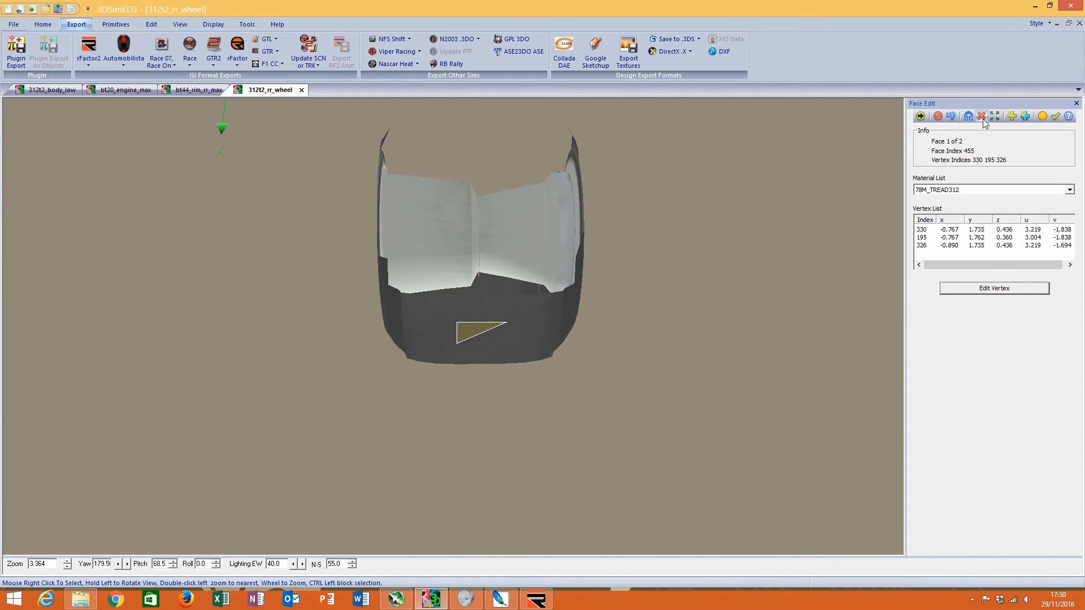
pyautogui.click(982, 120)
# Step: View the wheel from other angles and delete another block of the remaining tyre faces
pyautogui.doubleClick(504, 347)
pyautogui.scroll(2, 476, 353)
pyautogui.moveTo(471, 355); pyautogui.dragTo(542, 306)
pyautogui.scroll(-4, 490, 351)
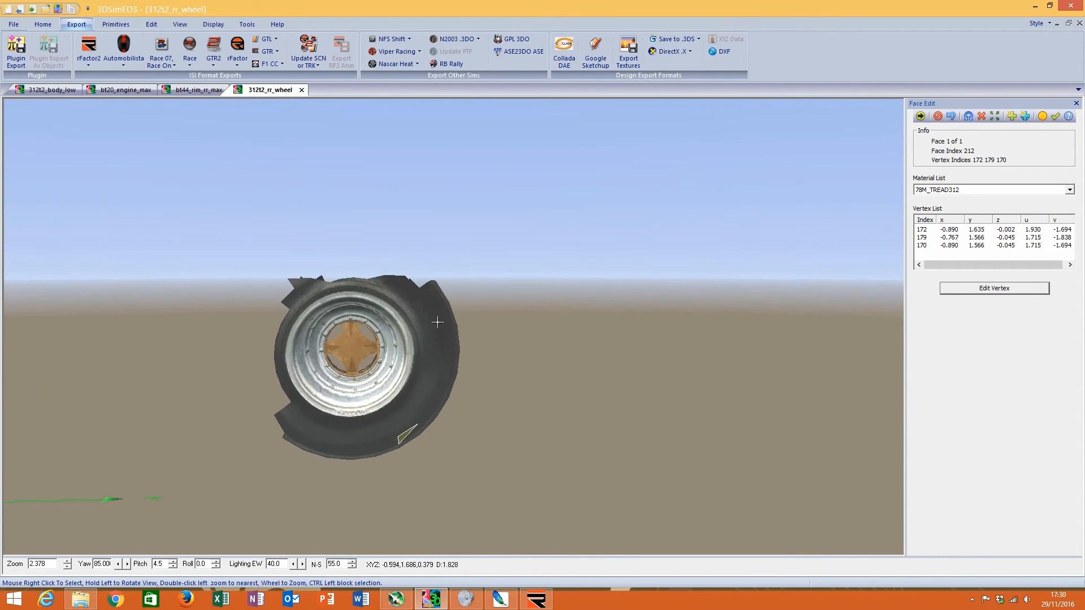
pyautogui.moveTo(437, 322); pyautogui.dragTo(516, 370)
pyautogui.keyDown('ctrl'); pyautogui.moveTo(265, 295); pyautogui.dragTo(480, 339); pyautogui.keyUp('ctrl')
pyautogui.moveTo(545, 346)
pyautogui.click(591, 356)
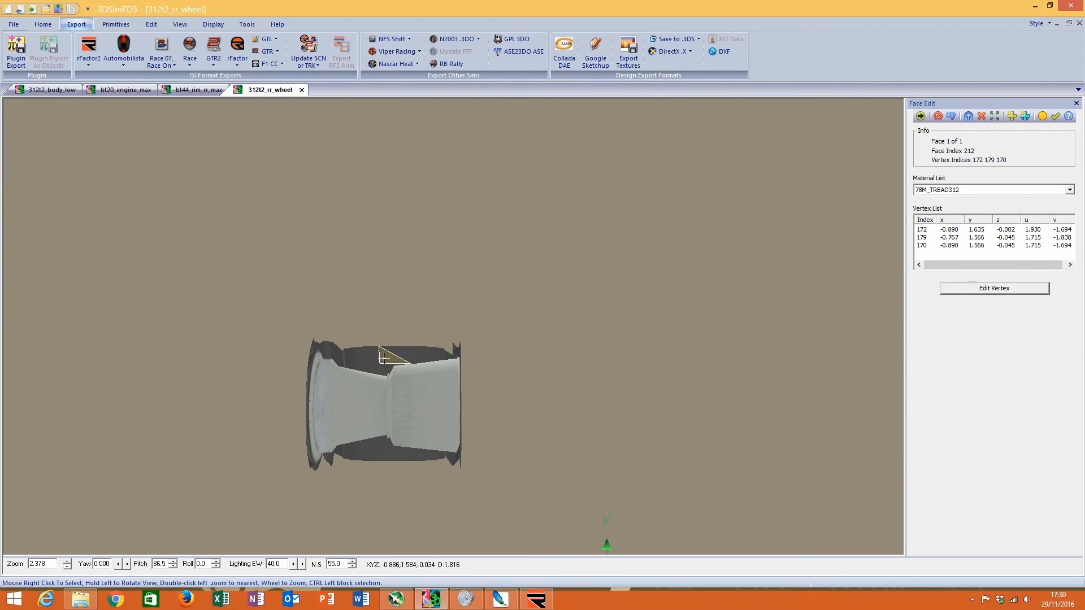
# Step: Block-select the tyre faces still hanging below the rim and delete them
pyautogui.moveTo(386, 361); pyautogui.dragTo(485, 363)
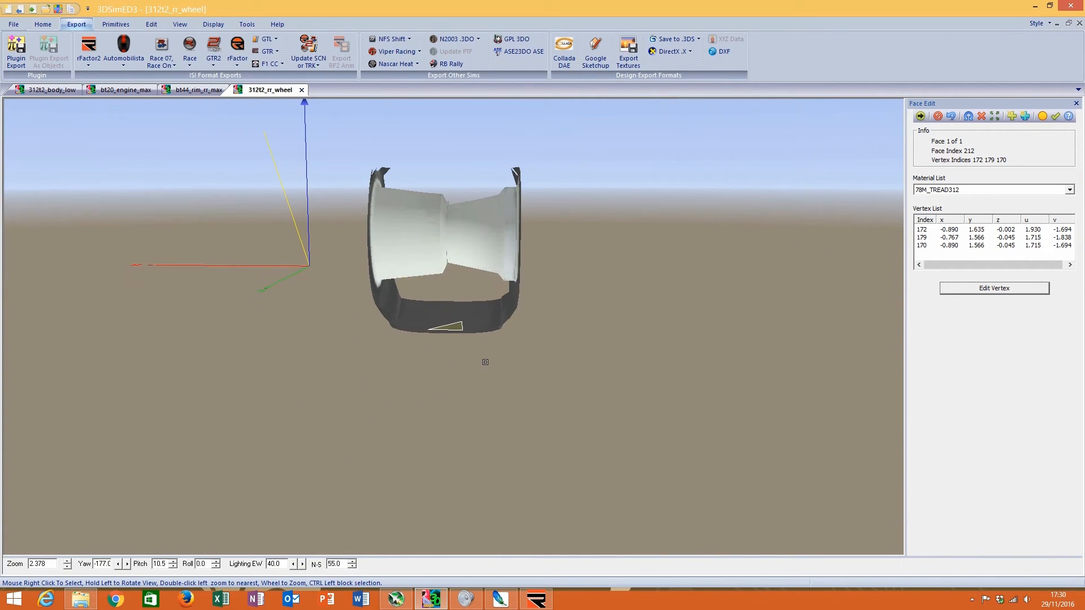
pyautogui.keyDown('ctrl'); pyautogui.moveTo(351, 305); pyautogui.dragTo(546, 347); pyautogui.keyUp('ctrl')
pyautogui.moveTo(571, 356)
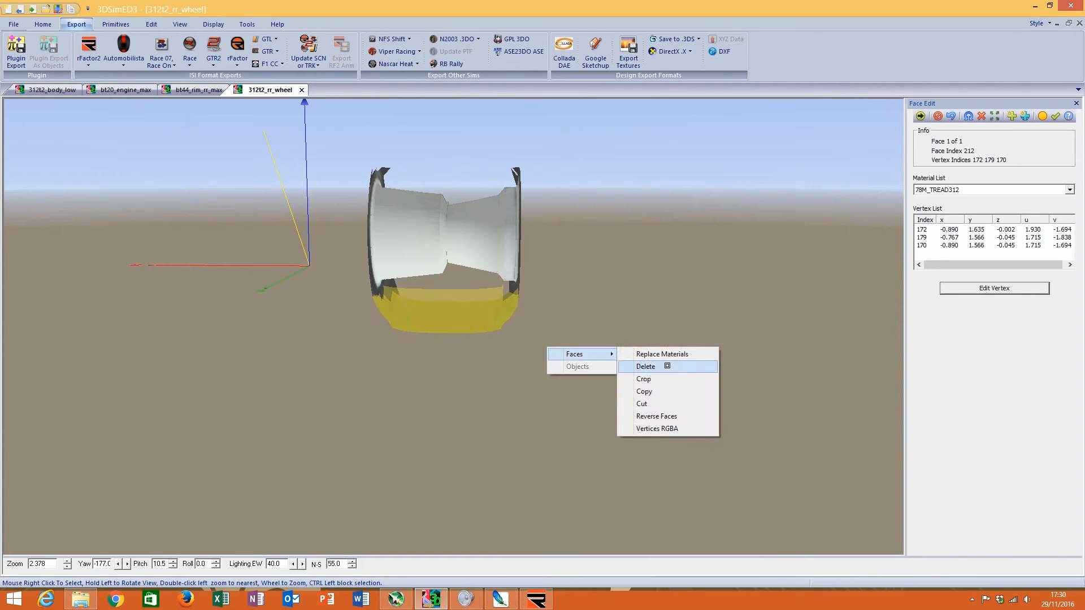
pyautogui.click(653, 368)
# Step: Delete leftover tread and 78_MICH sidewall faces beside the rear rim one at a time
pyautogui.doubleClick(471, 271)
pyautogui.doubleClick(383, 298)
pyautogui.scroll(3, 383, 298)
pyautogui.moveTo(377, 310); pyautogui.dragTo(835, 283)
pyautogui.rightClick(444, 365)
pyautogui.click(476, 400)
pyautogui.doubleClick(442, 365)
pyautogui.scroll(6, 442, 365)
pyautogui.click(982, 116)
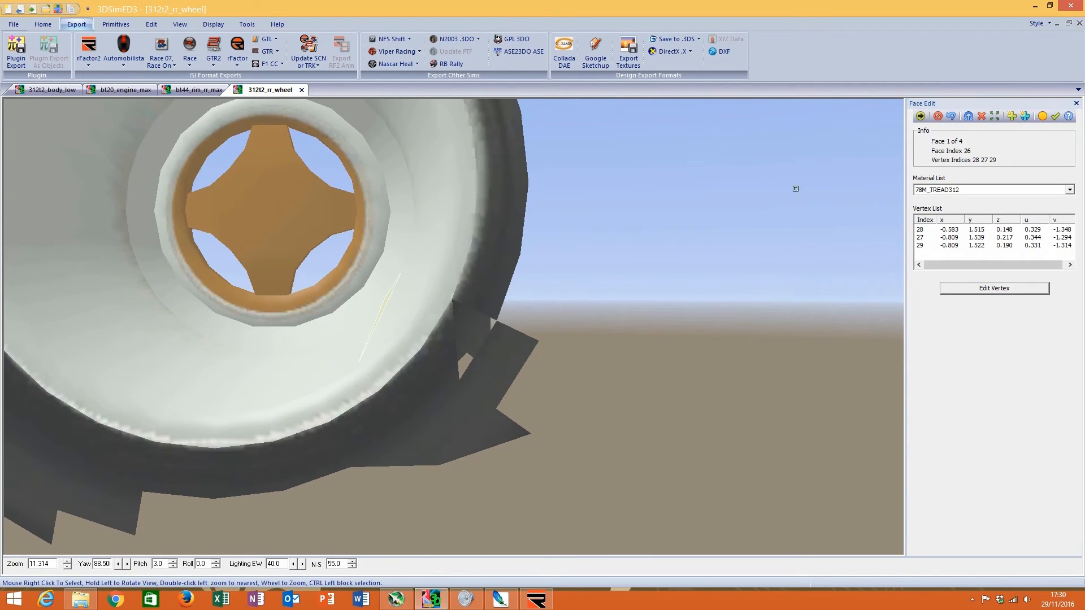
pyautogui.rightClick(452, 366)
pyautogui.click(476, 399)
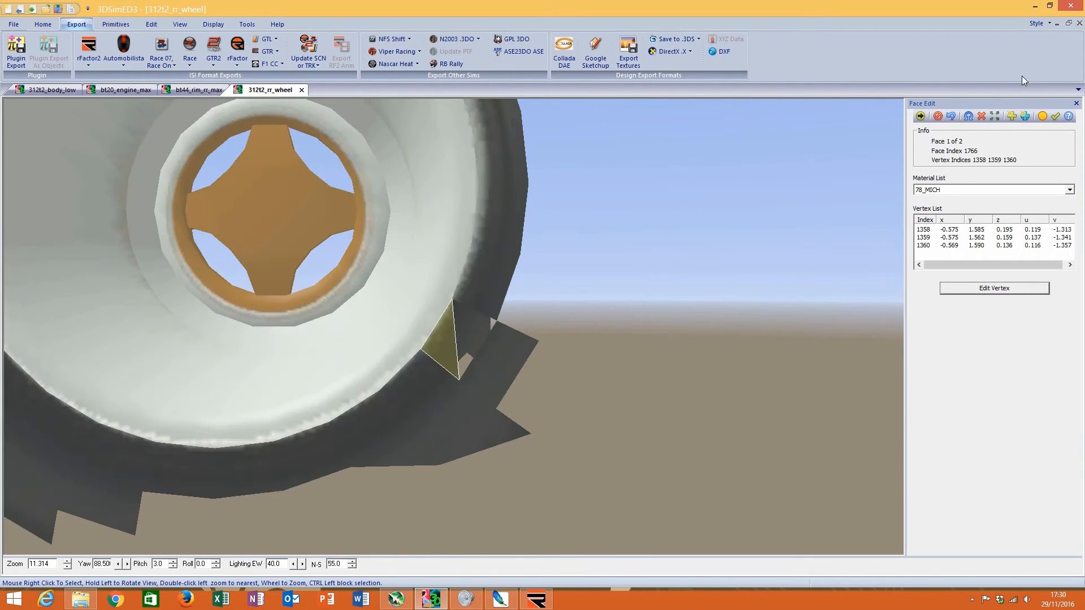
pyautogui.moveTo(734, 255); pyautogui.dragTo(138, 93)
pyautogui.scroll(-10, 505, 244)
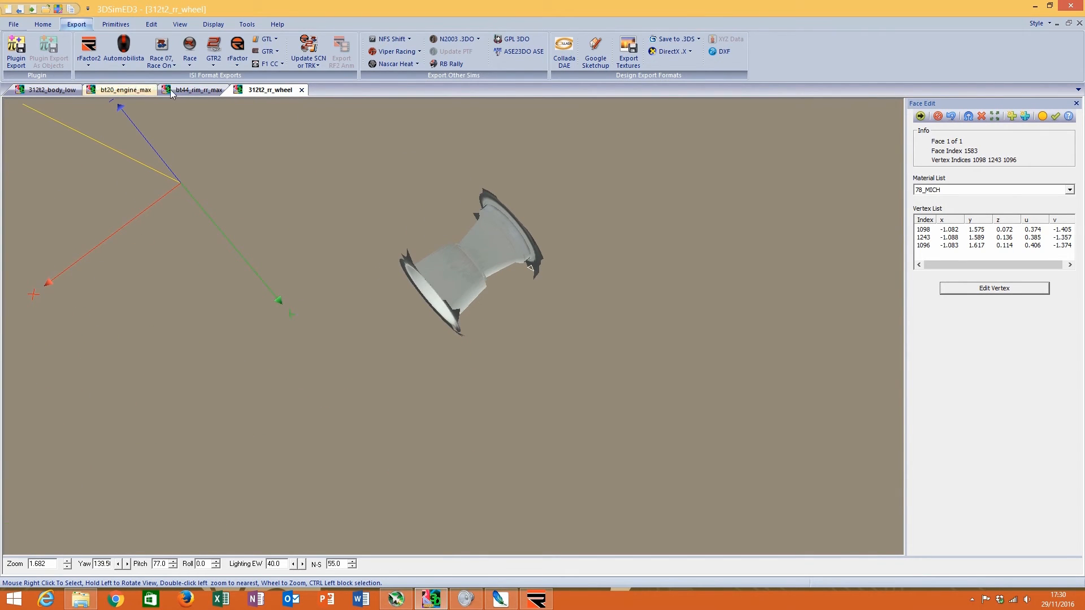
# Step: Switch to the bt44_rim_rr_max model and display the BT44_TTREAD material's DirectX shader
pyautogui.click(189, 90)
pyautogui.moveTo(461, 300); pyautogui.dragTo(433, 316)
pyautogui.scroll(4, 428, 333)
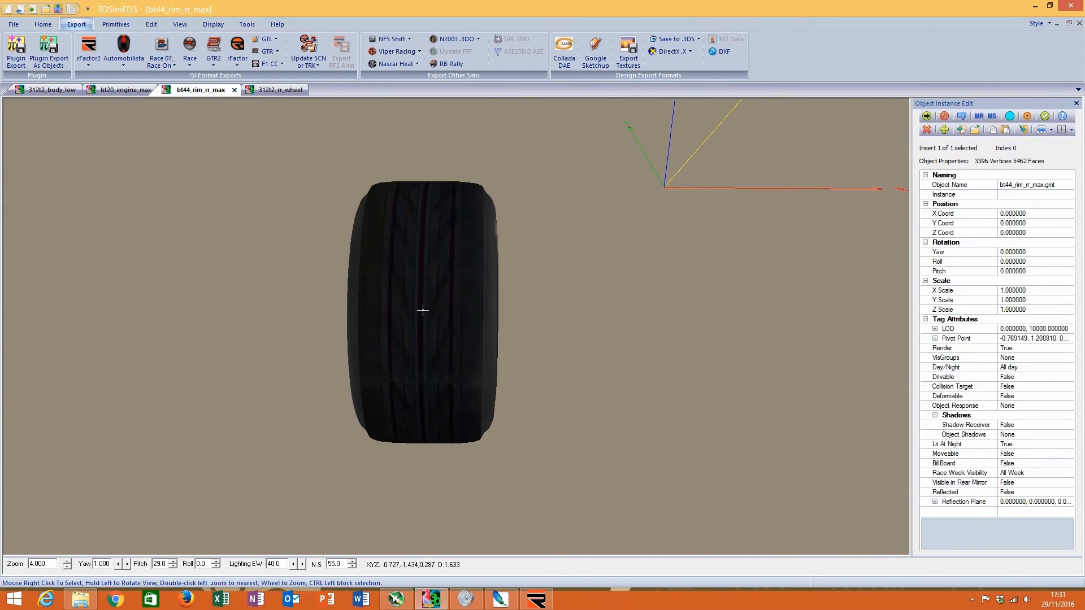
pyautogui.rightClick(435, 326)
pyautogui.click(486, 387)
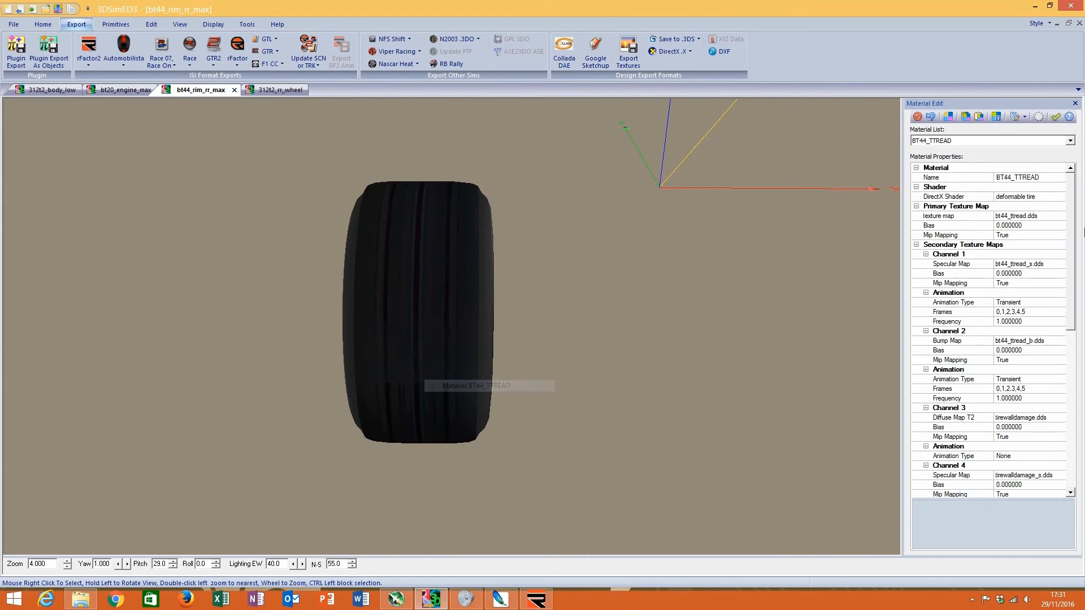
pyautogui.click(1057, 197)
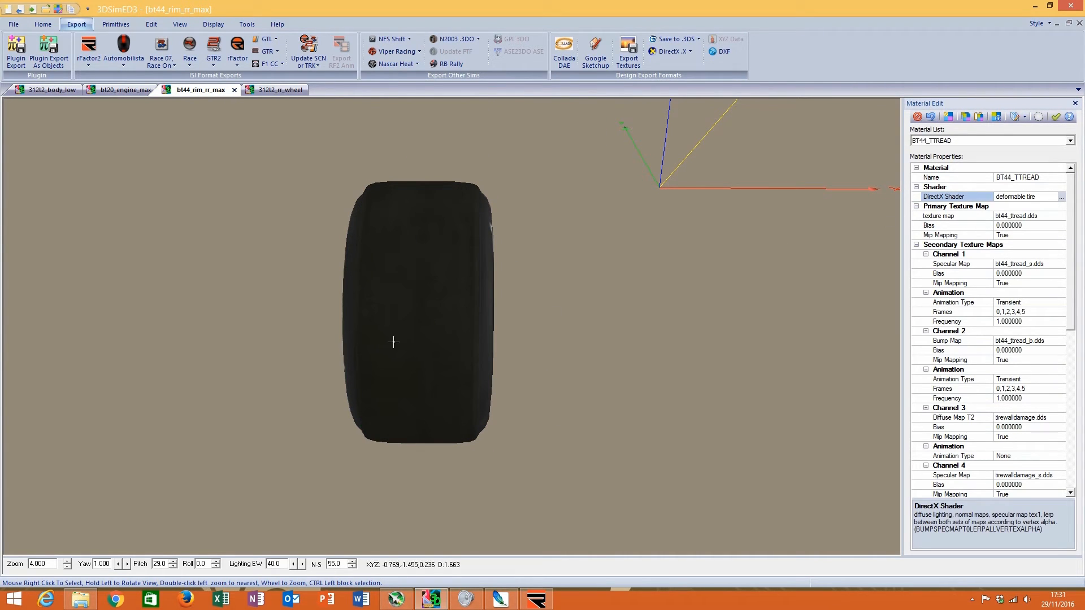
# Step: Select the bt44_tire_rf_max object and display the properties of its BT44_TWALL sidewall material
pyautogui.moveTo(392, 341); pyautogui.dragTo(350, 322)
pyautogui.rightClick(339, 355)
pyautogui.click(414, 399)
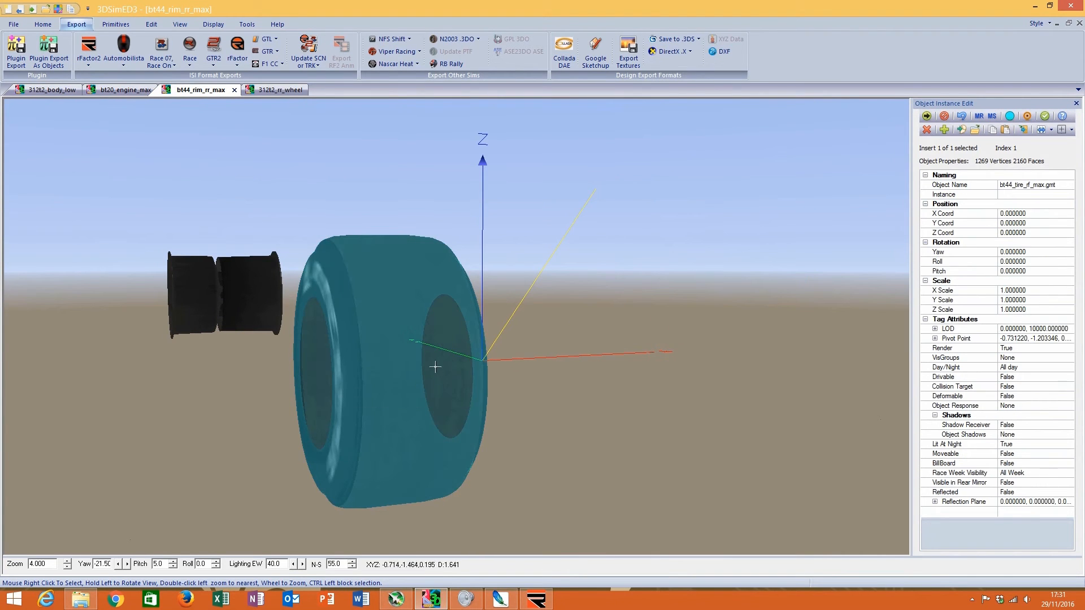
pyautogui.rightClick(349, 370)
pyautogui.moveTo(409, 426)
pyautogui.click(511, 426)
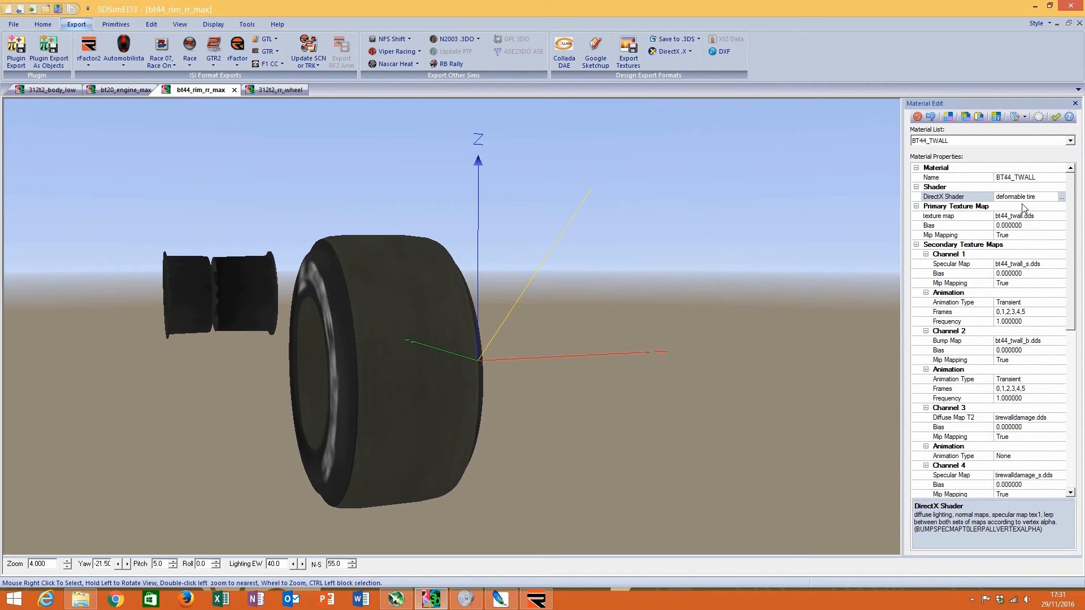
# Step: Browse the primary texture map of the BT44_TWALL material in the rF2 BT44 Maps folder
pyautogui.doubleClick(352, 380)
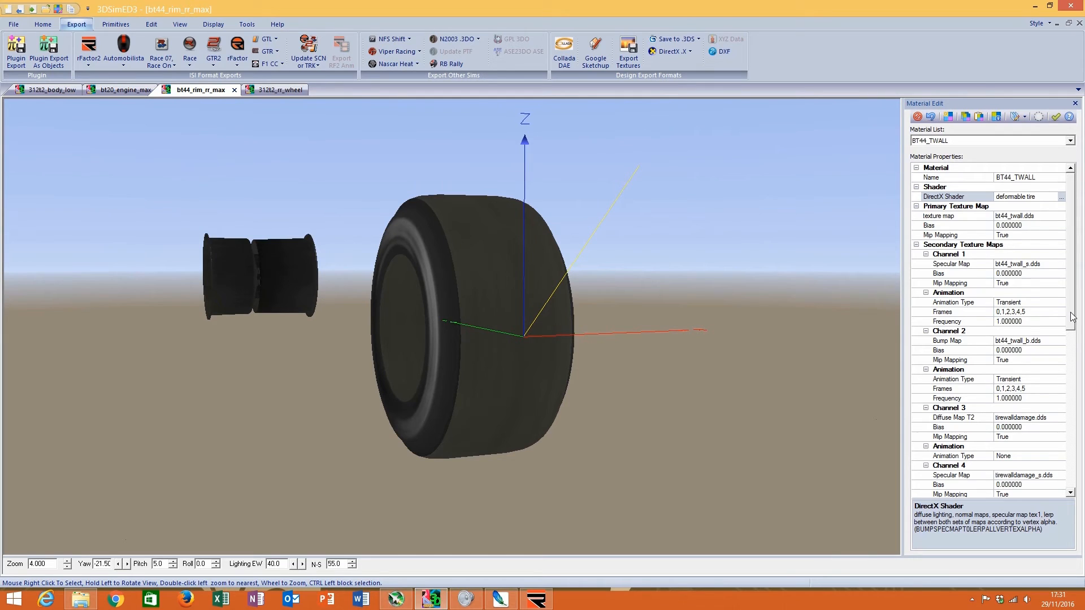
pyautogui.moveTo(1071, 312); pyautogui.dragTo(1070, 322)
pyautogui.click(1047, 196)
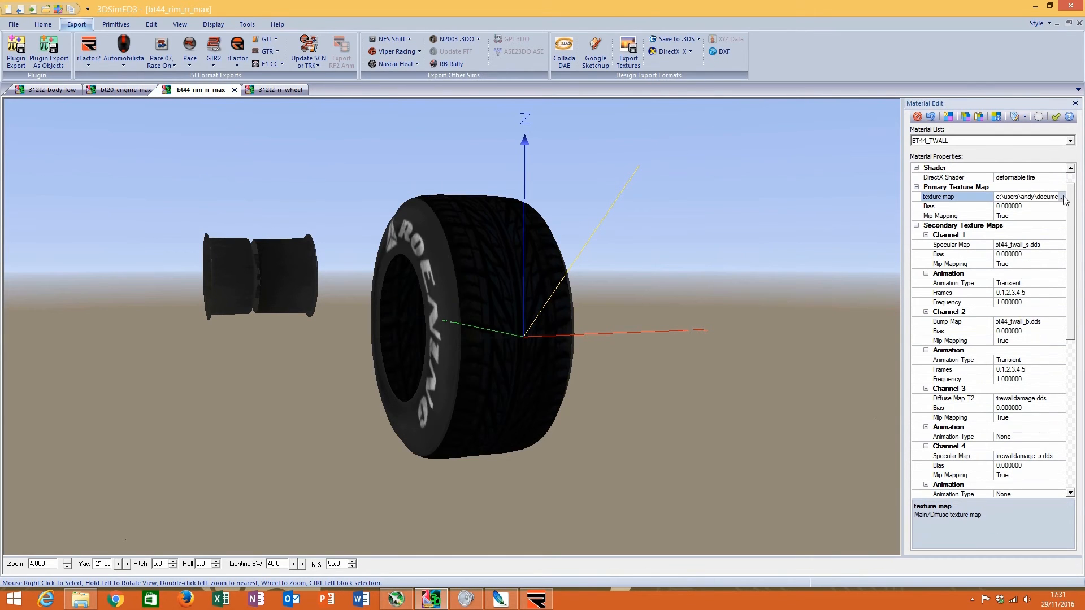
pyautogui.click(1062, 197)
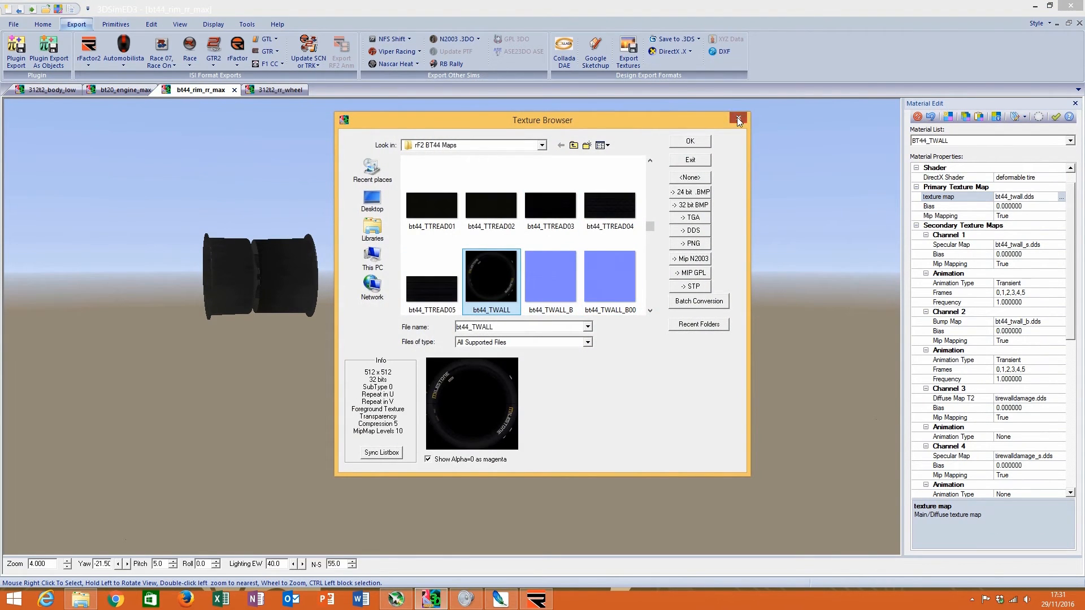
# Step: Check the BT44_TWALL material's Channel 3 diffuse and Channel 4 specular texture maps, leaving both unchanged
pyautogui.click(738, 117)
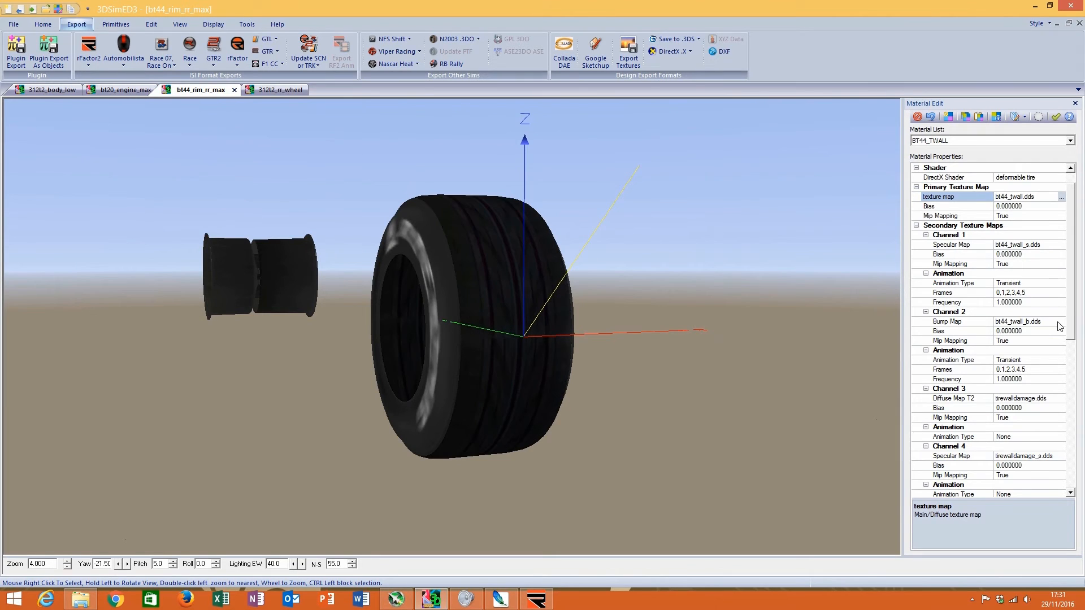
pyautogui.moveTo(1071, 328); pyautogui.dragTo(1072, 394)
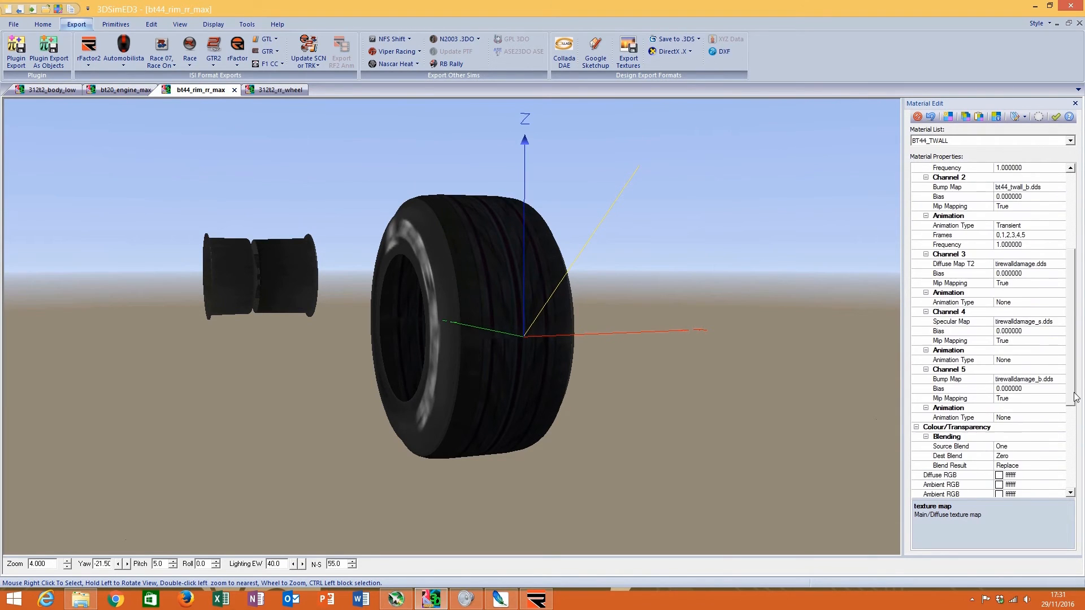
pyautogui.moveTo(1054, 264); pyautogui.dragTo(1057, 265)
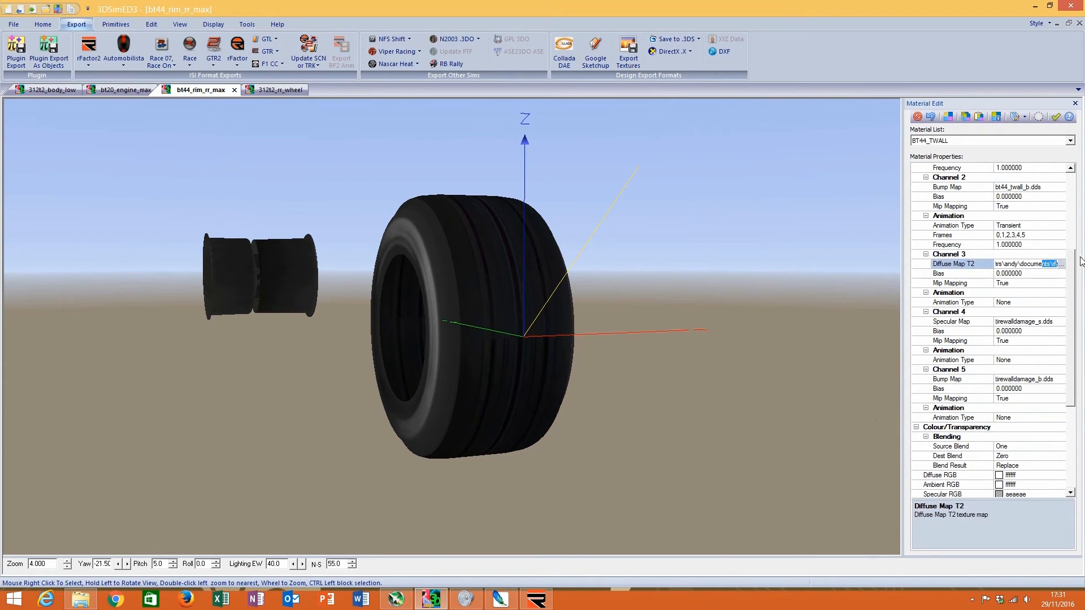
pyautogui.click(1061, 264)
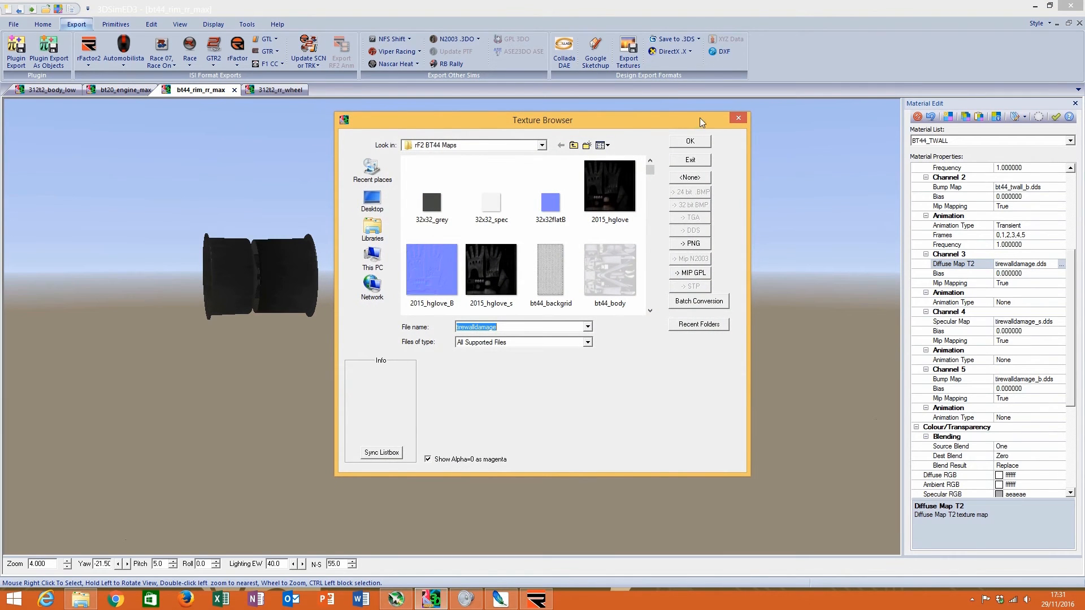
pyautogui.click(737, 118)
pyautogui.click(1023, 321)
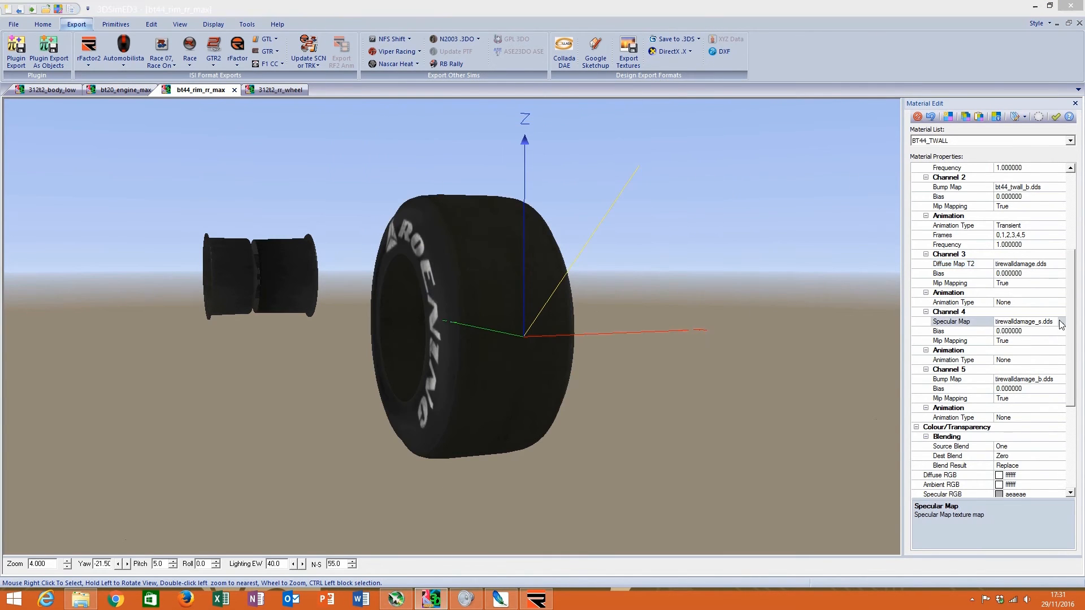
pyautogui.click(1061, 321)
pyautogui.click(738, 118)
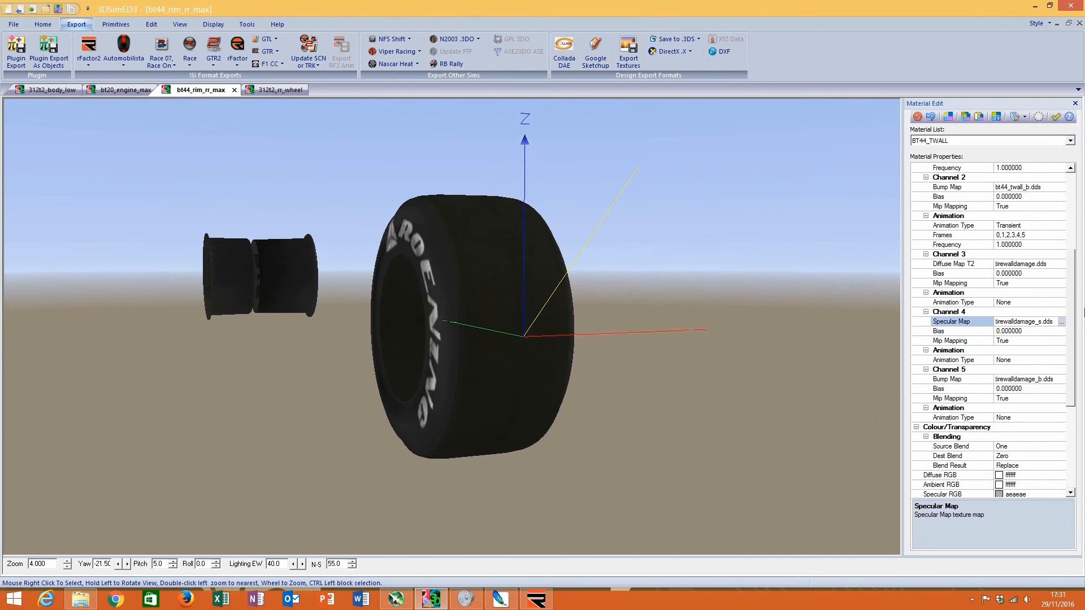
# Step: Display the animation frames setting of the BT44_TWALL material and examine the tyre's sidewall lettering up close
pyautogui.moveTo(1072, 335); pyautogui.dragTo(1064, 465)
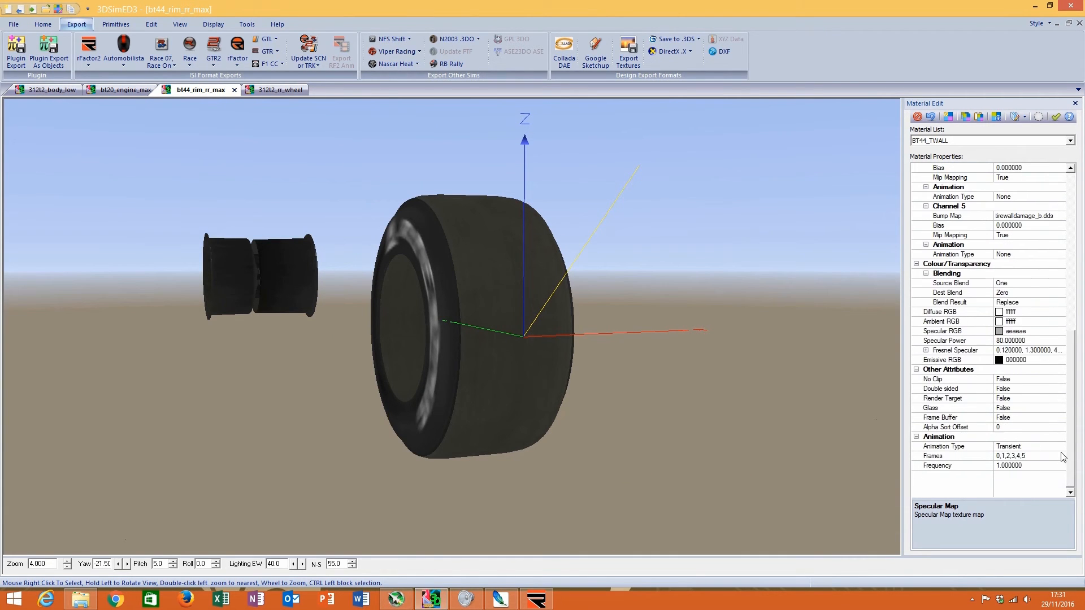
pyautogui.click(1038, 458)
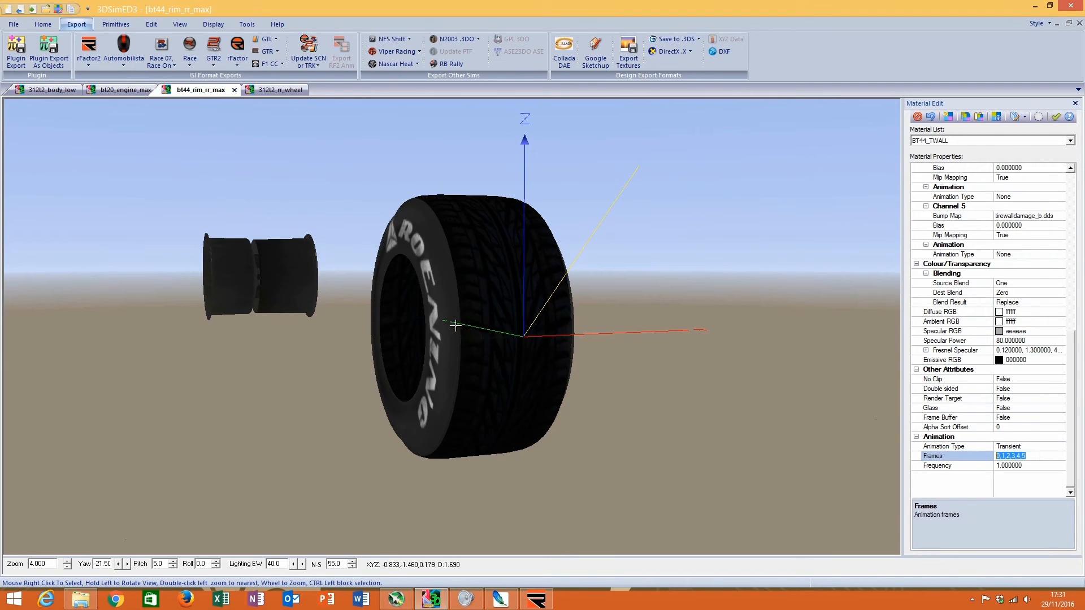
pyautogui.scroll(3, 431, 383)
pyautogui.moveTo(431, 383); pyautogui.dragTo(500, 381)
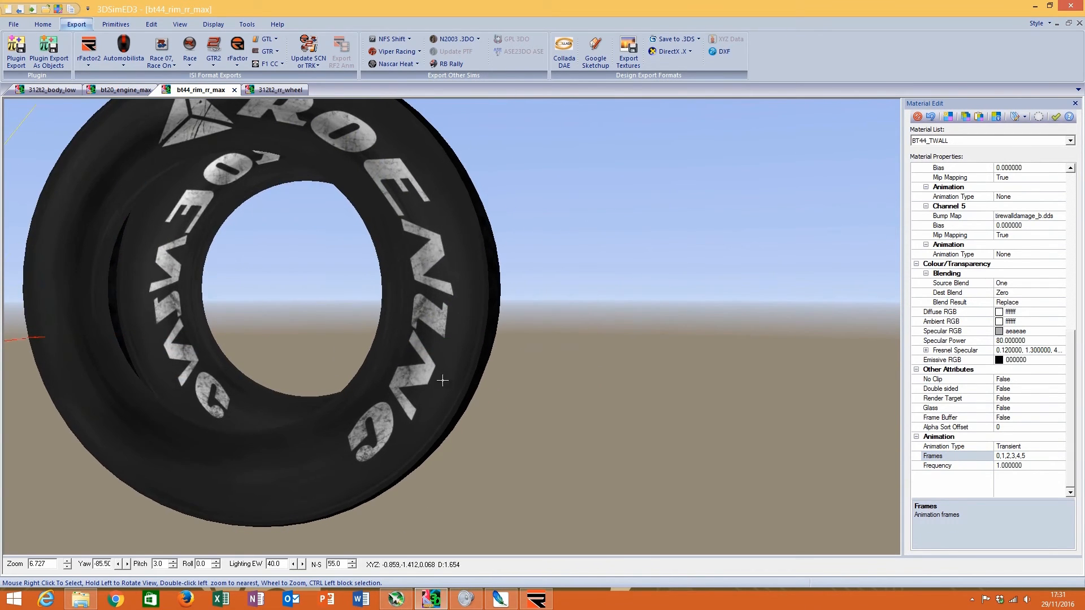
pyautogui.scroll(-3, 440, 373)
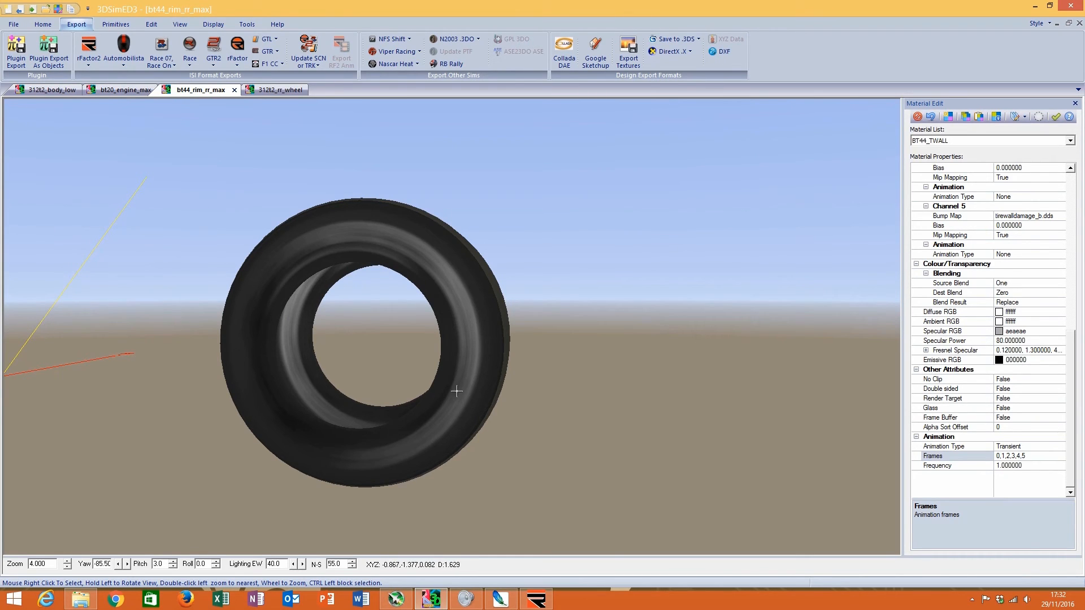
# Step: Examine the BT44 tyre's animated tread surface head-on and up close
pyautogui.moveTo(494, 368); pyautogui.dragTo(417, 370)
pyautogui.doubleClick(554, 298)
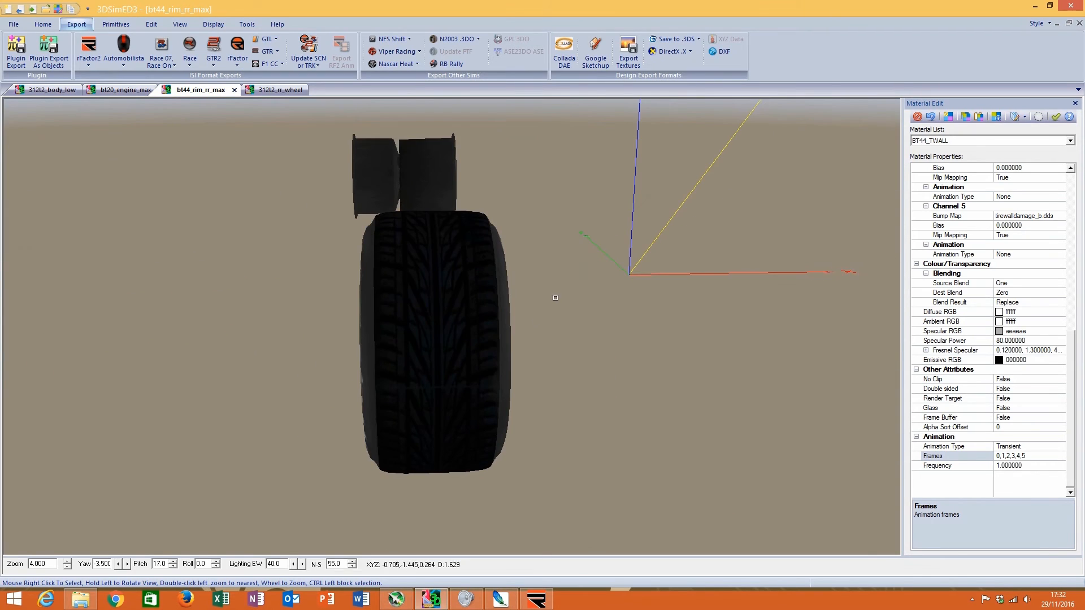
pyautogui.scroll(4, 436, 409)
pyautogui.moveTo(436, 409); pyautogui.dragTo(431, 426)
pyautogui.scroll(-4, 431, 425)
pyautogui.doubleClick(434, 337)
pyautogui.scroll(2, 436, 371)
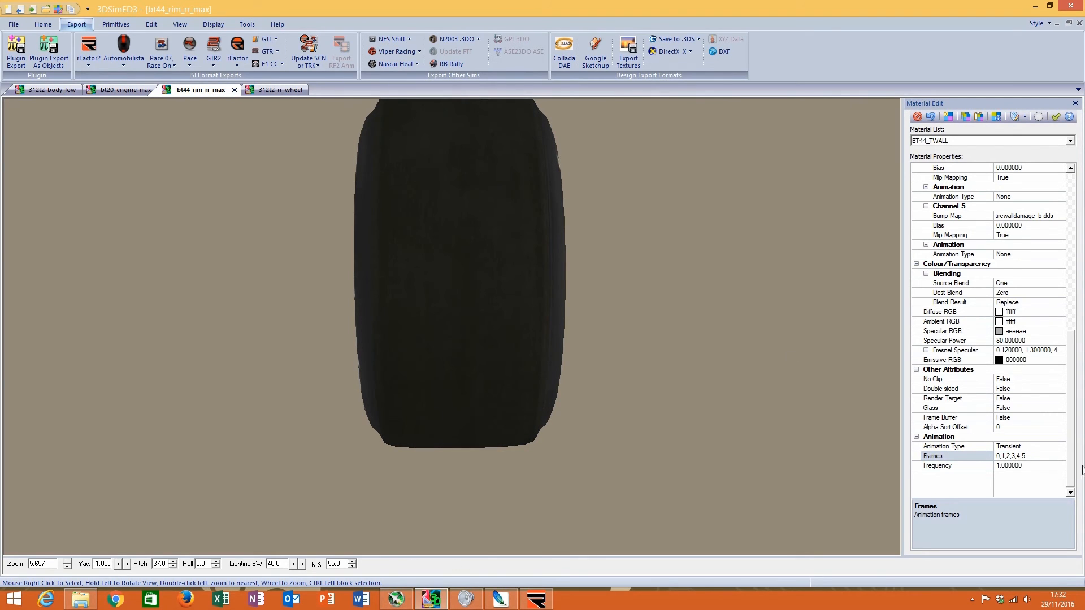
# Step: Display the BT44_TTREAD tread material's properties and browse for its primary texture map
pyautogui.moveTo(1071, 451); pyautogui.dragTo(1078, 289)
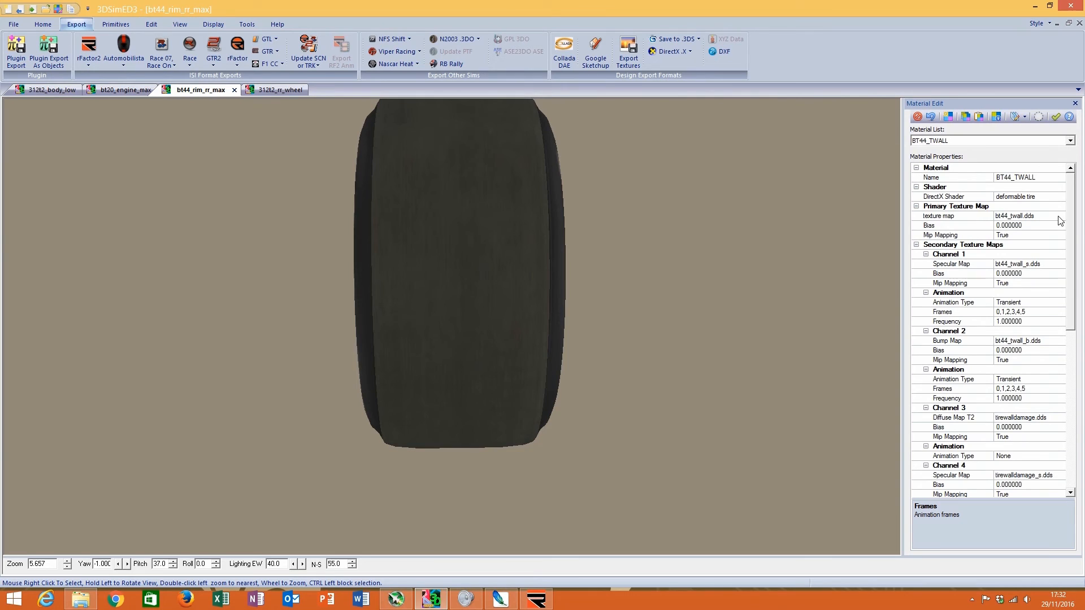
pyautogui.rightClick(484, 237)
pyautogui.click(599, 317)
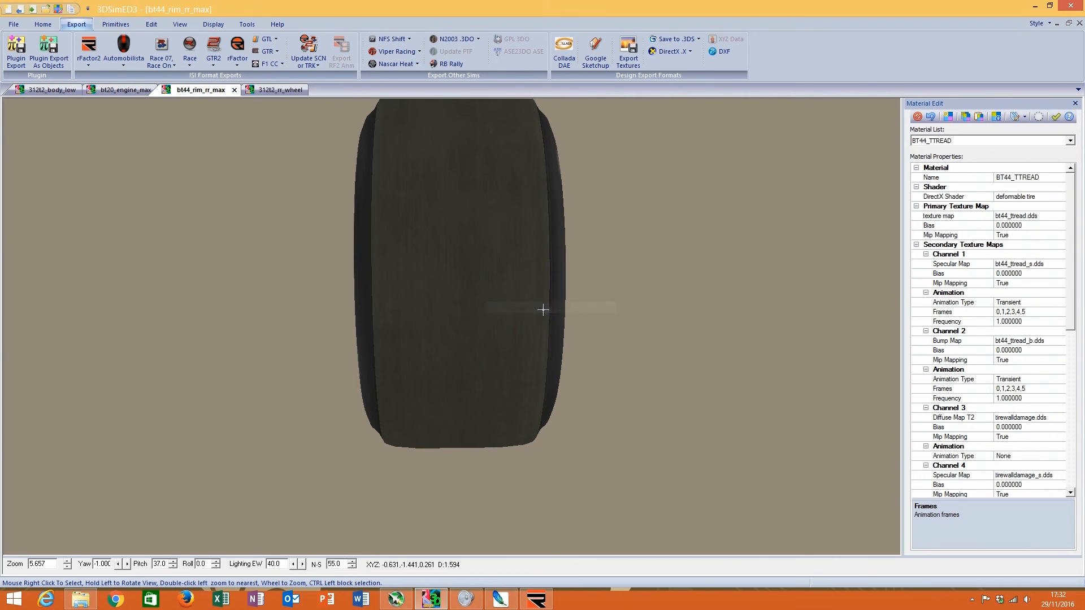
pyautogui.doubleClick(1062, 218)
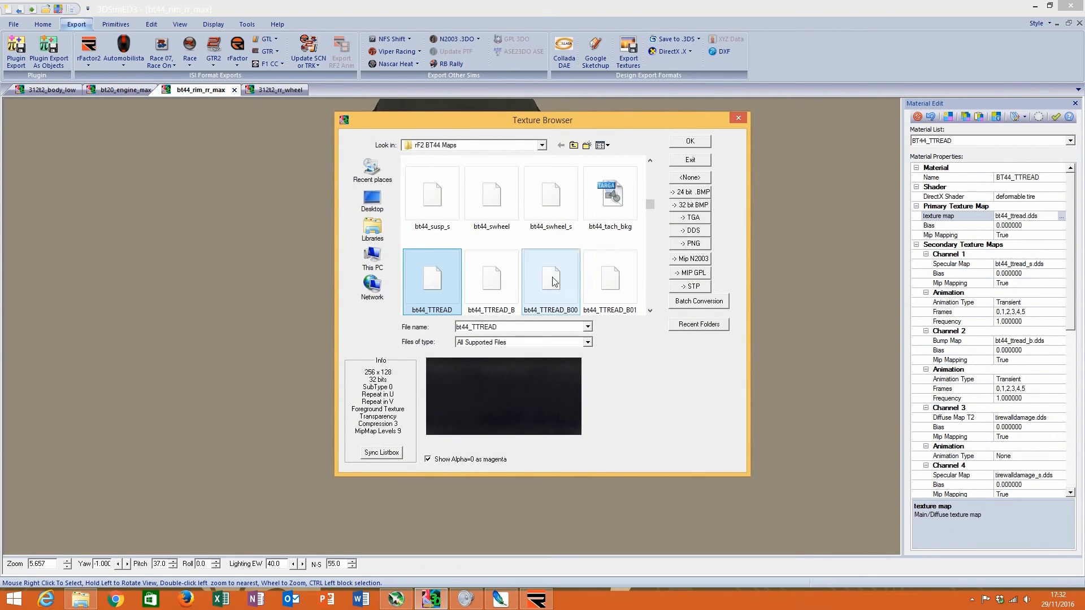
# Step: Preview the numbered tread specular textures from bt44_TTREAD_S00 to bt44_TTREAD_S05, leaving the texture browser without choosing one
pyautogui.scroll(-3, 455, 274)
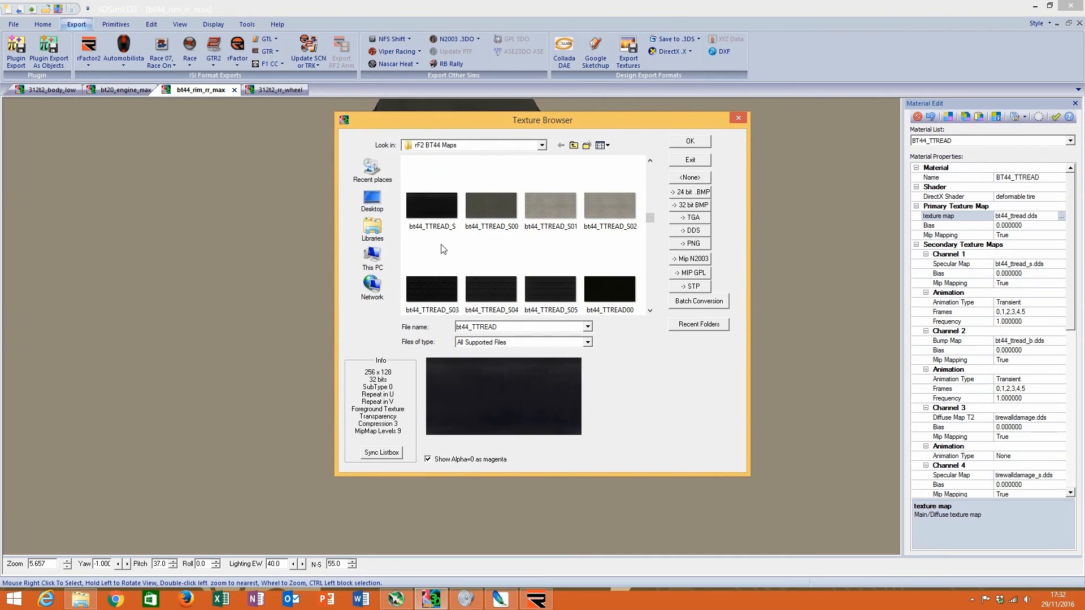
pyautogui.click(494, 213)
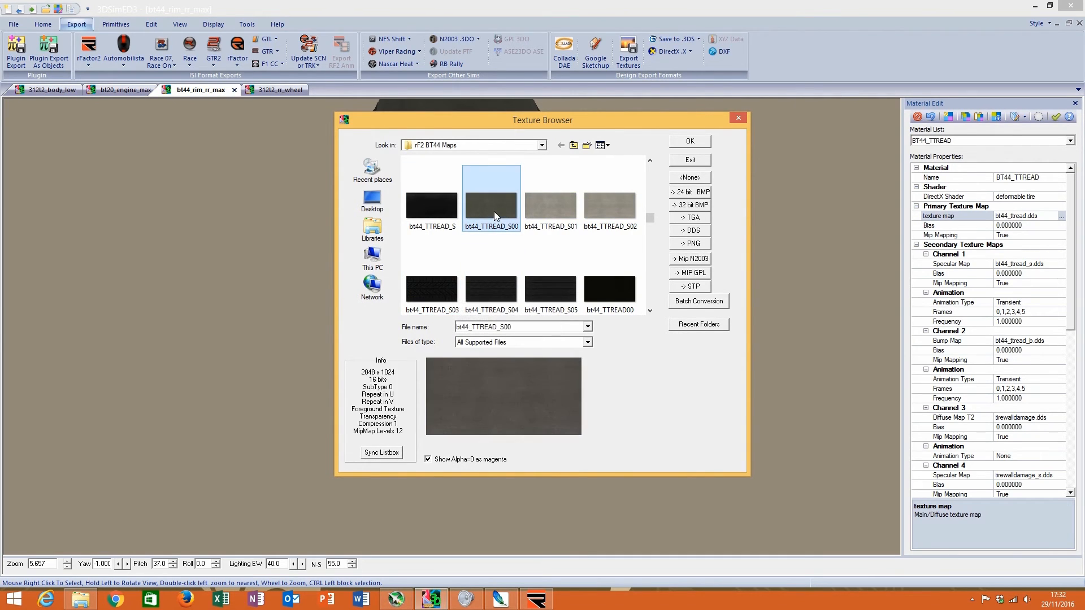
pyautogui.click(563, 211)
pyautogui.click(612, 220)
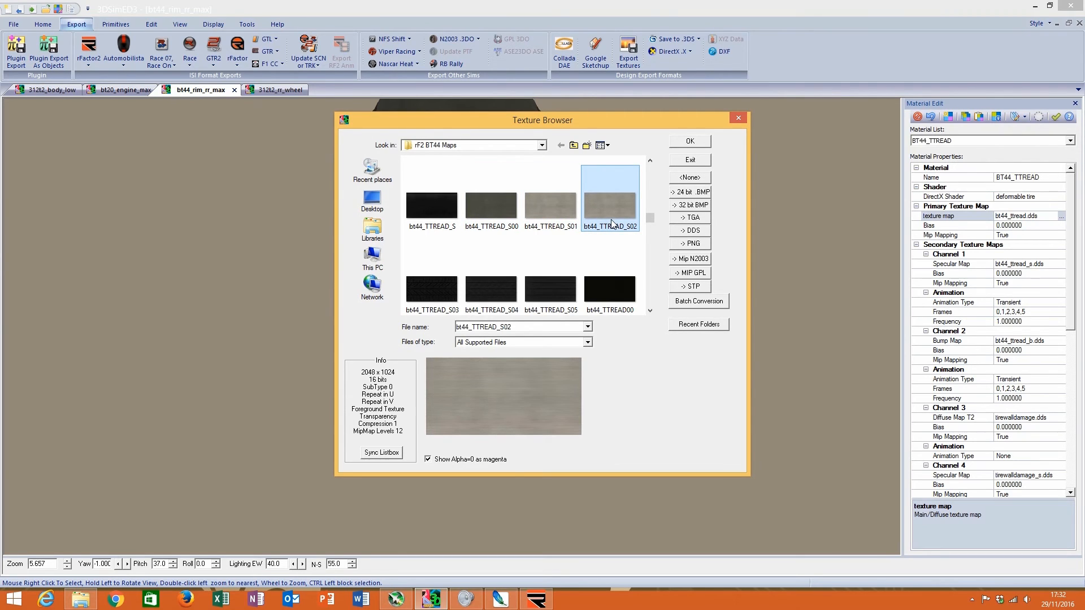
pyautogui.click(446, 292)
pyautogui.click(484, 283)
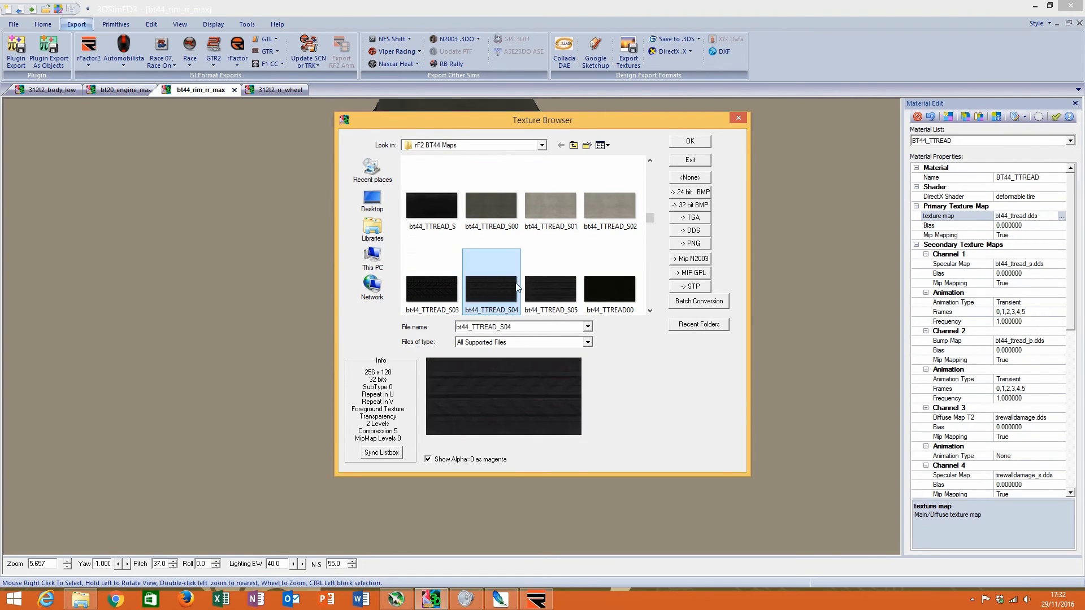
pyautogui.click(548, 287)
pyautogui.click(568, 206)
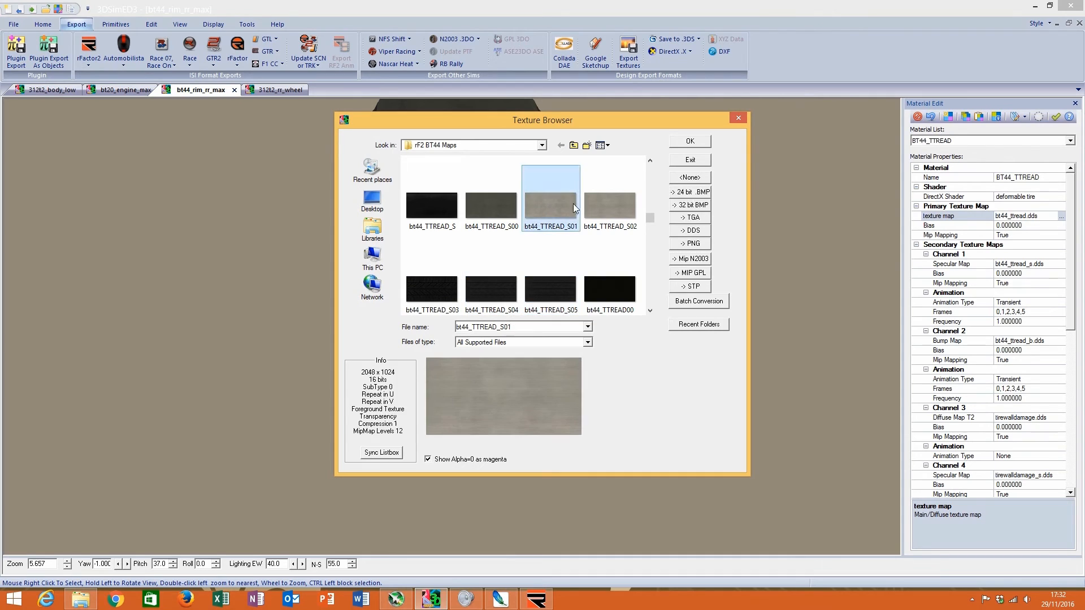
pyautogui.click(598, 217)
pyautogui.click(738, 118)
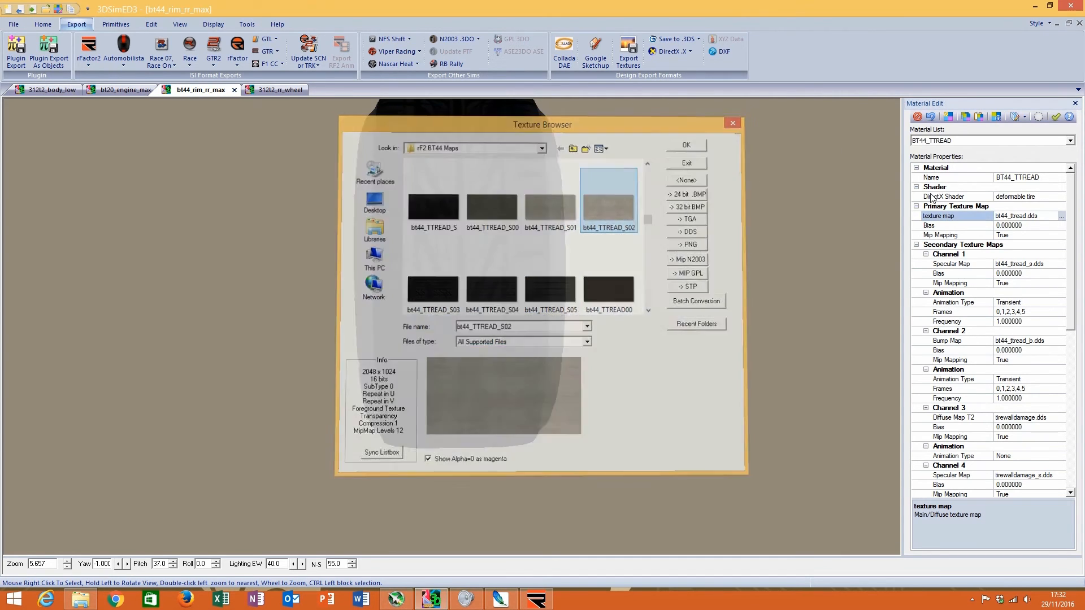
# Step: Review the main animation frames setting of the BT44_TTREAD material
pyautogui.scroll(-10, 1032, 438)
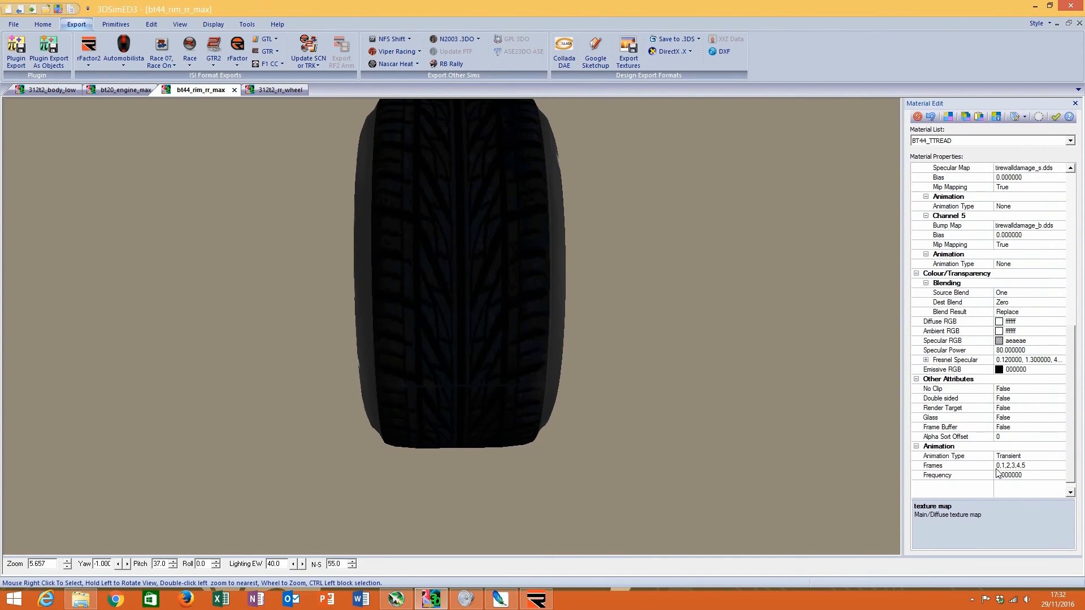
pyautogui.click(1032, 466)
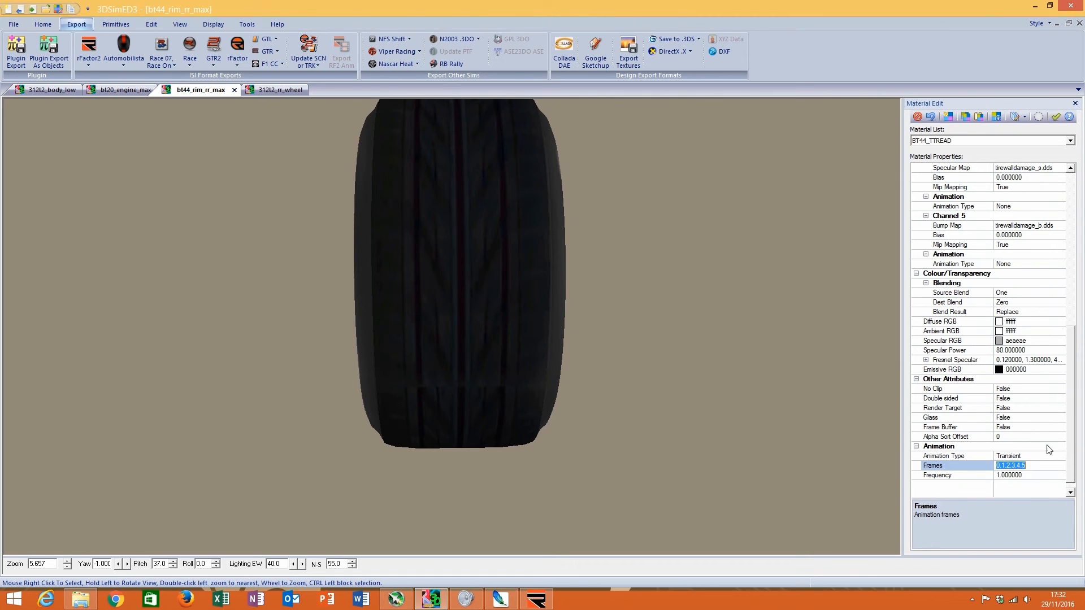
pyautogui.moveTo(1068, 380); pyautogui.dragTo(1038, 219)
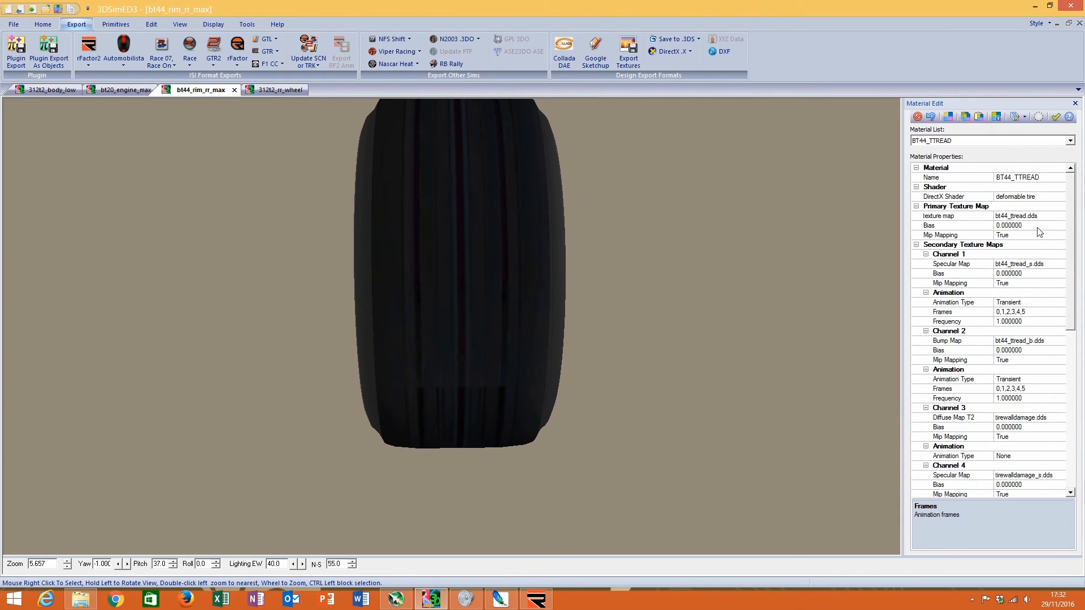
# Step: Check the BT44_TTREAD material's Channel 1 specular texture and its Channel 2 animation frames
pyautogui.scroll(-1, 1039, 232)
pyautogui.doubleClick(1062, 256)
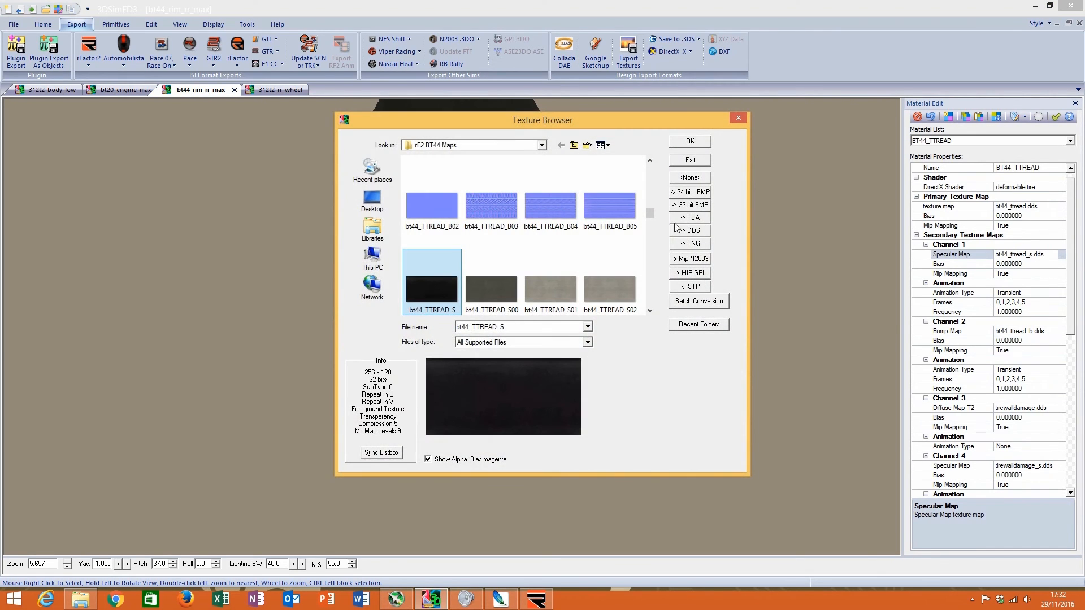
pyautogui.click(738, 118)
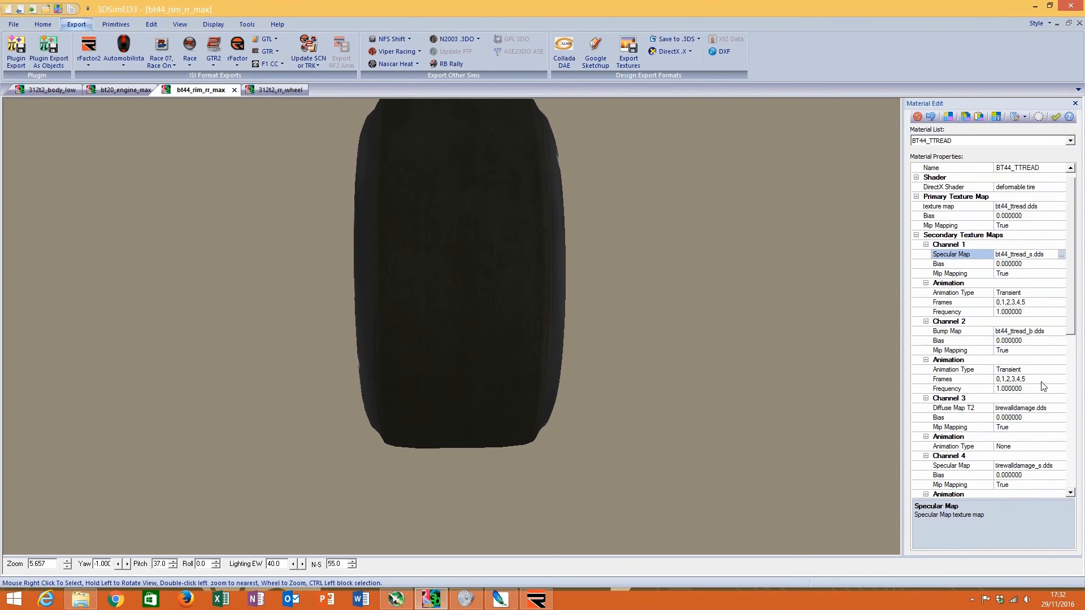
pyautogui.click(985, 382)
pyautogui.moveTo(1074, 328); pyautogui.dragTo(1064, 251)
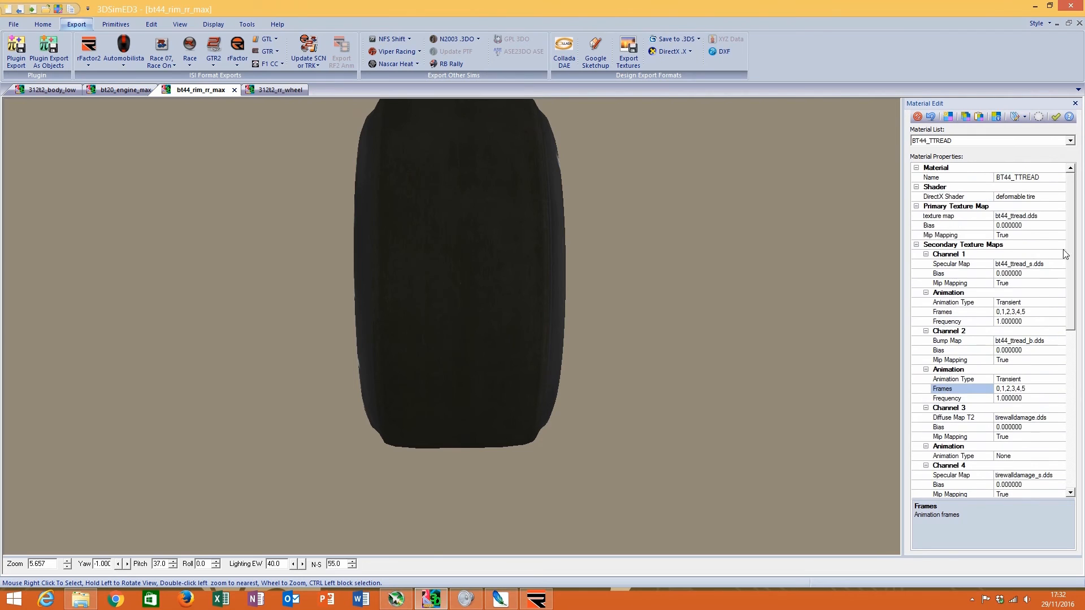
# Step: Display the properties of the BT44_RIMS material on the bt44_rim_rr_max rim and view the whole rim
pyautogui.moveTo(537, 348); pyautogui.dragTo(504, 328)
pyautogui.scroll(-2, 405, 403)
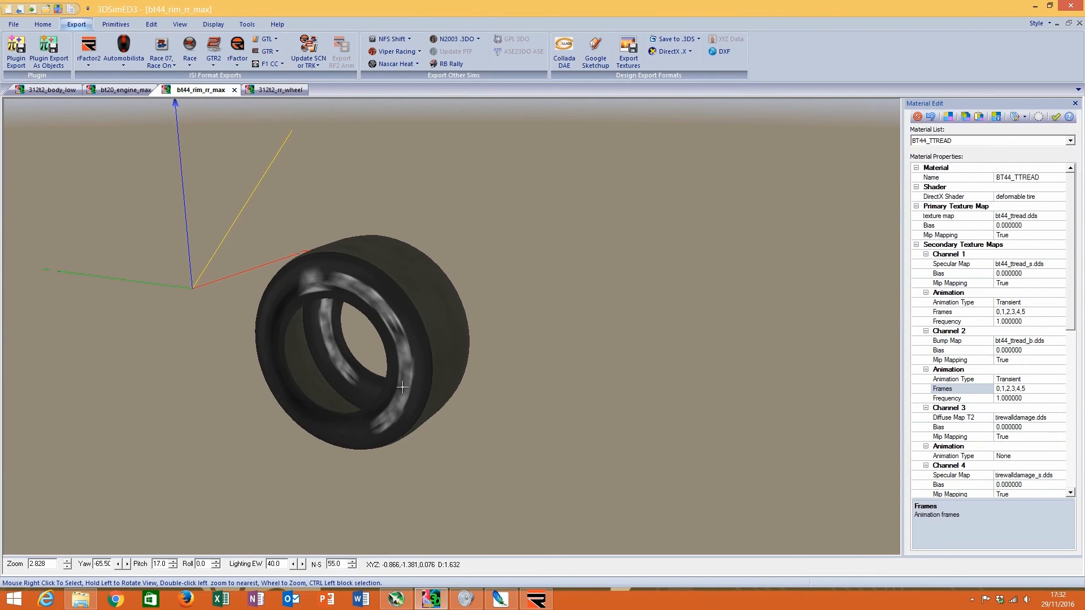
pyautogui.moveTo(411, 343); pyautogui.dragTo(381, 343)
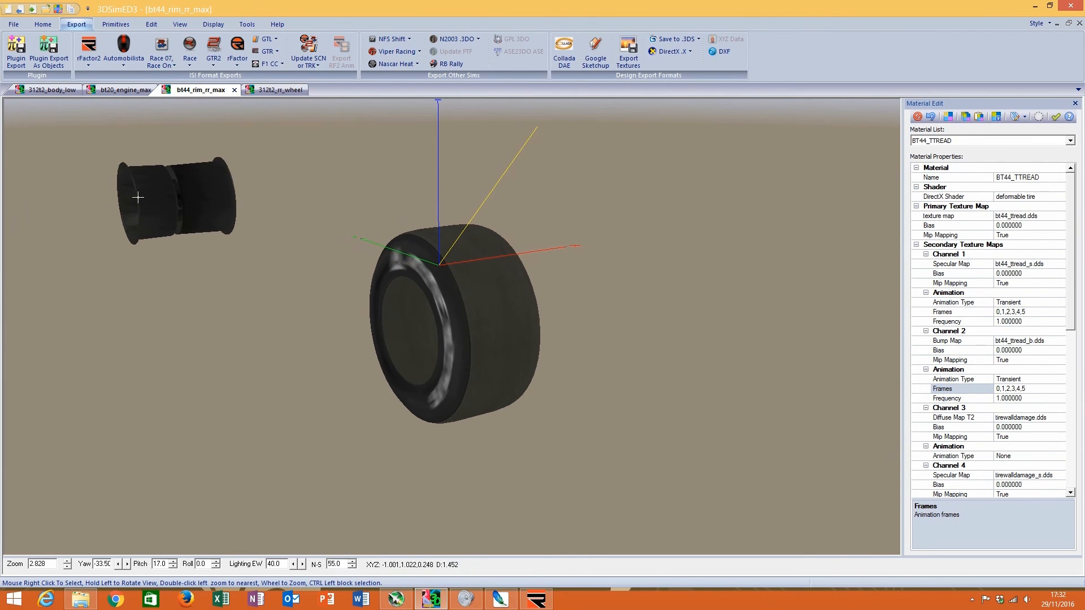
pyautogui.doubleClick(155, 207)
pyautogui.moveTo(264, 293); pyautogui.dragTo(415, 305)
pyautogui.rightClick(331, 330)
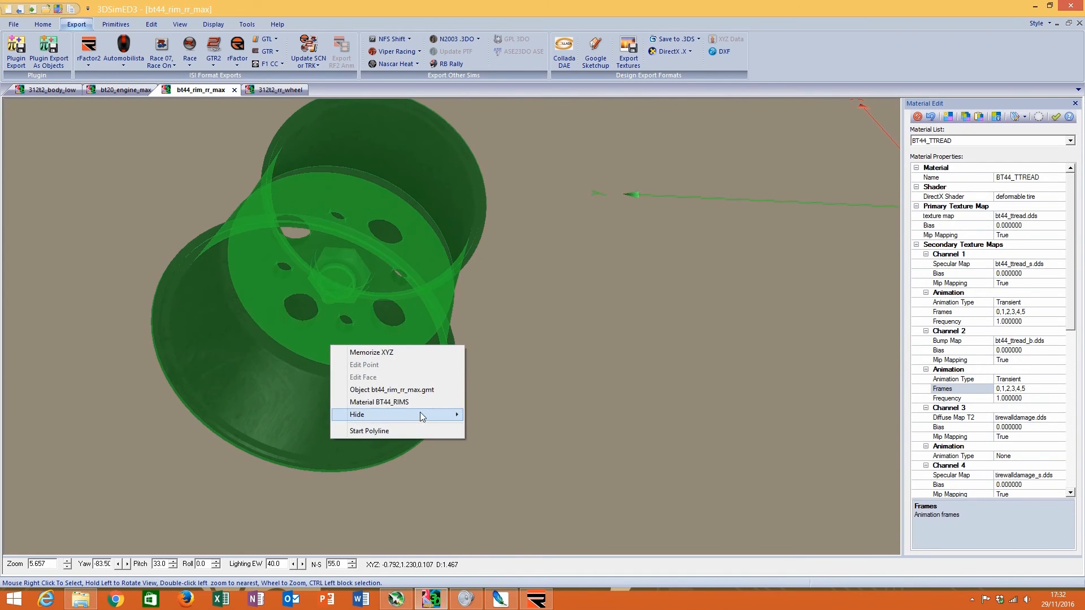
pyautogui.click(411, 402)
pyautogui.doubleClick(310, 361)
pyautogui.scroll(-3, 458, 393)
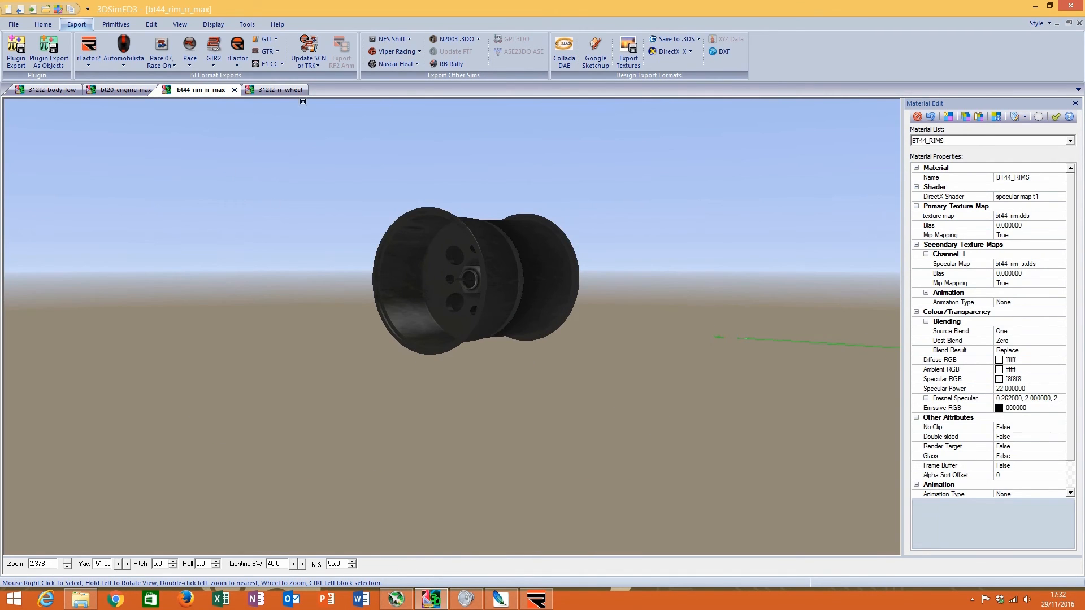
# Step: Switch to the 312t2_rr_wheel model and examine the leftover sidewall faces around its rim
pyautogui.click(270, 90)
pyautogui.moveTo(441, 285); pyautogui.dragTo(353, 276)
pyautogui.doubleClick(466, 375)
pyautogui.scroll(3, 466, 376)
pyautogui.moveTo(467, 375); pyautogui.dragTo(454, 407)
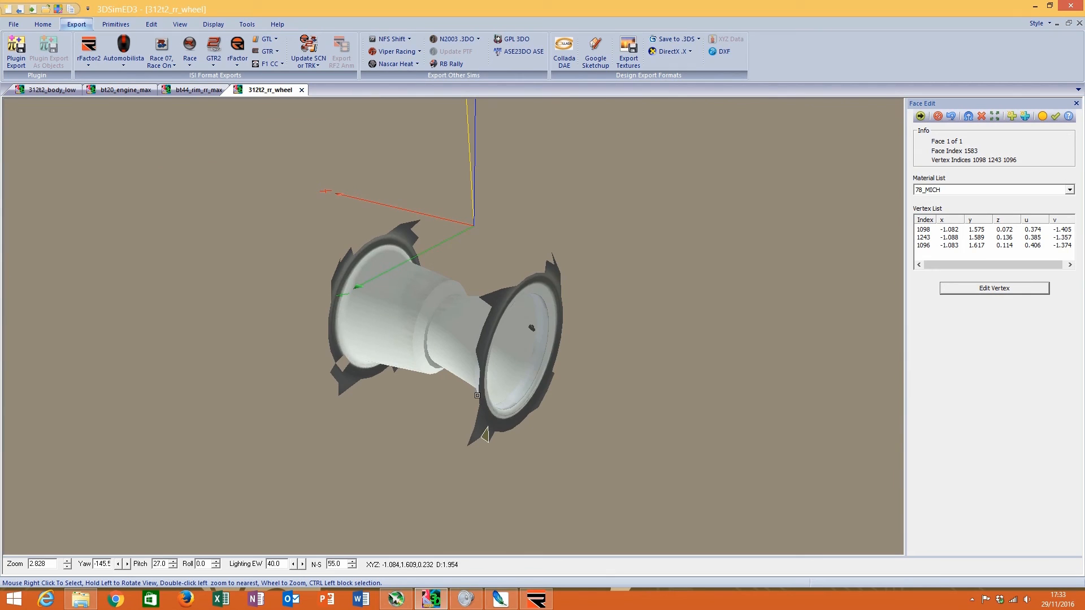
# Step: Return to the bt44_rim_rr_max model, view its separate rim and tyre, and finish material editing
pyautogui.click(200, 90)
pyautogui.scroll(-5, 481, 303)
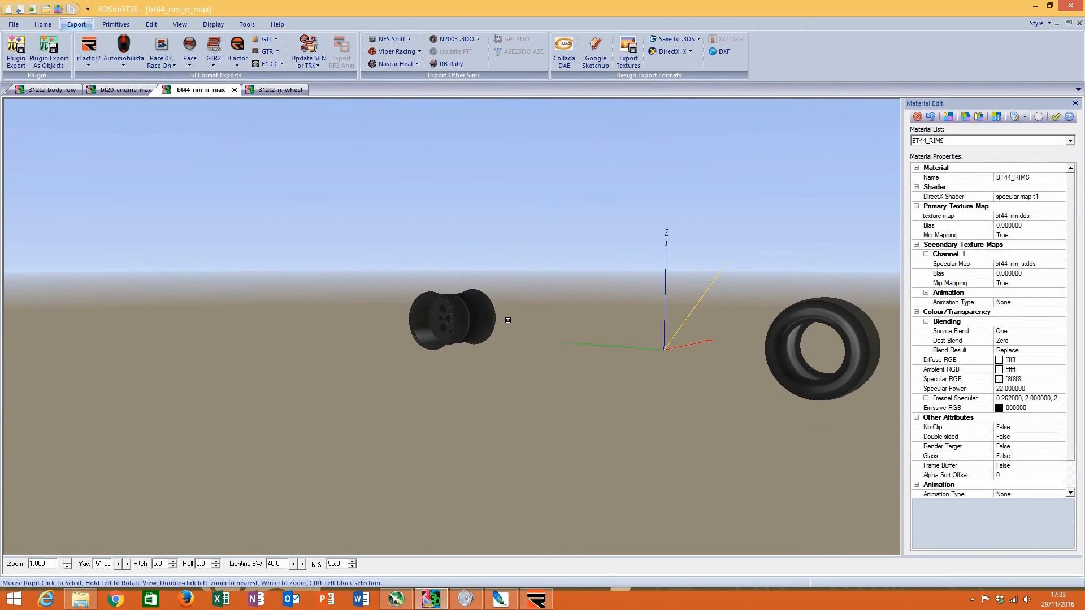
pyautogui.moveTo(772, 341); pyautogui.dragTo(774, 344)
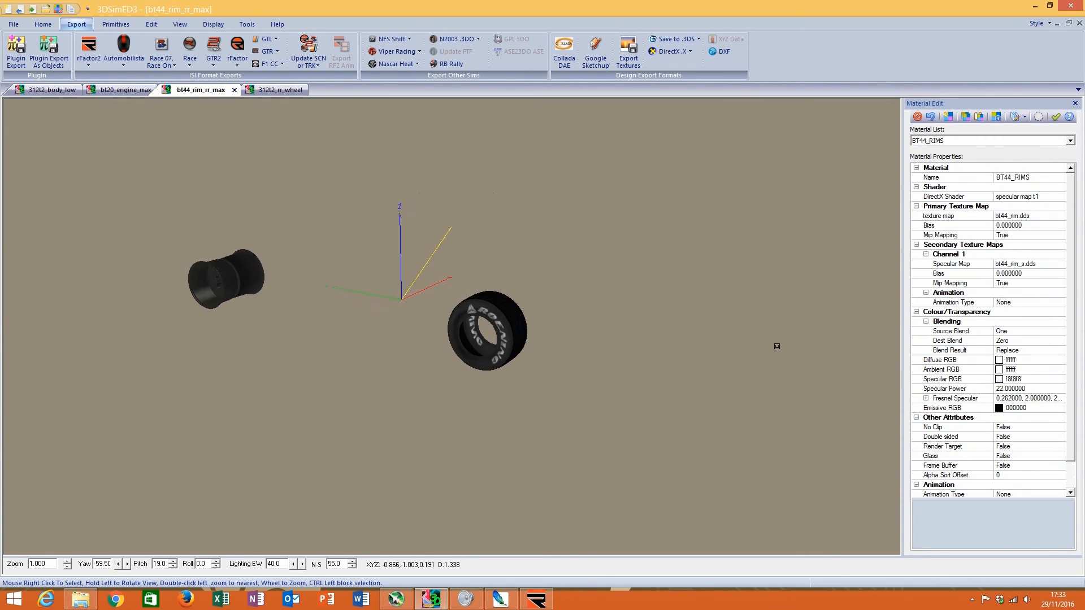
pyautogui.click(1055, 117)
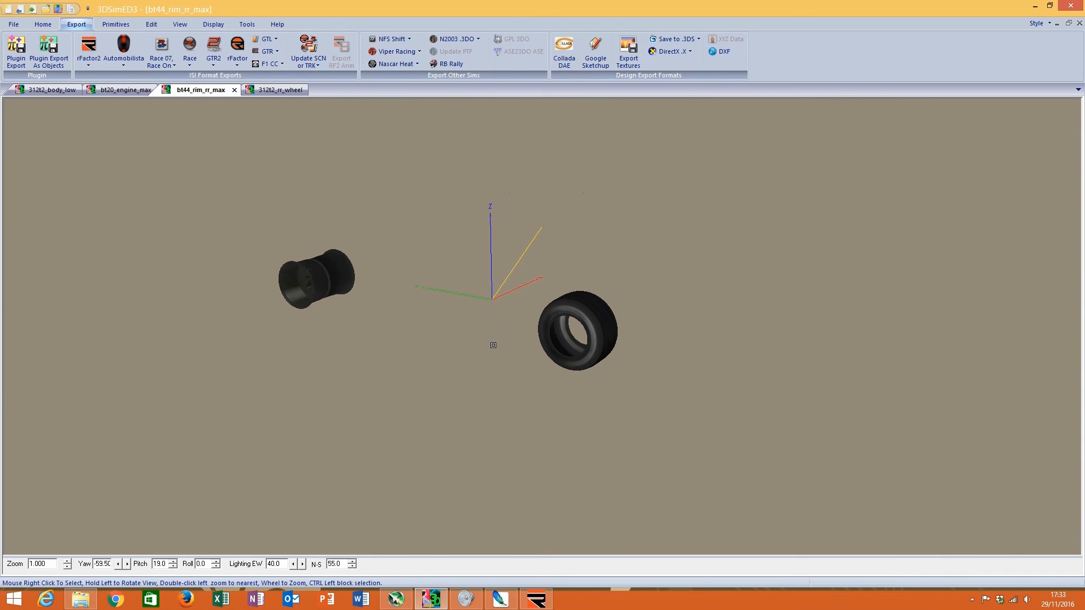
# Step: In the 312t2_rr_wheel model, select the leftover sidewall face on the rim's edge and memorize the position of its vertex 1206
pyautogui.click(289, 91)
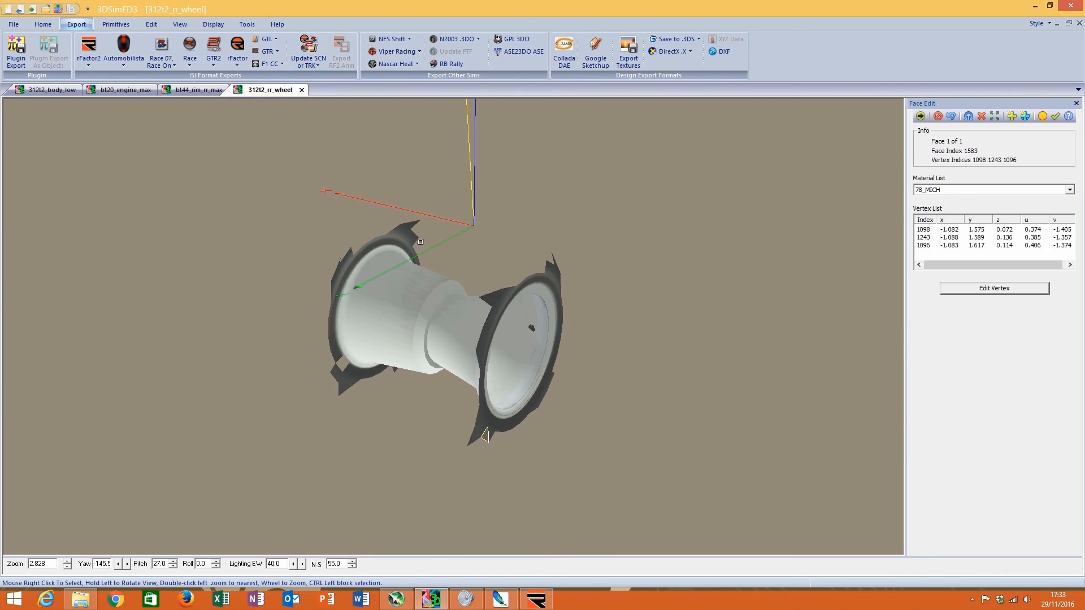
pyautogui.rightClick(496, 313)
pyautogui.press('Escape')
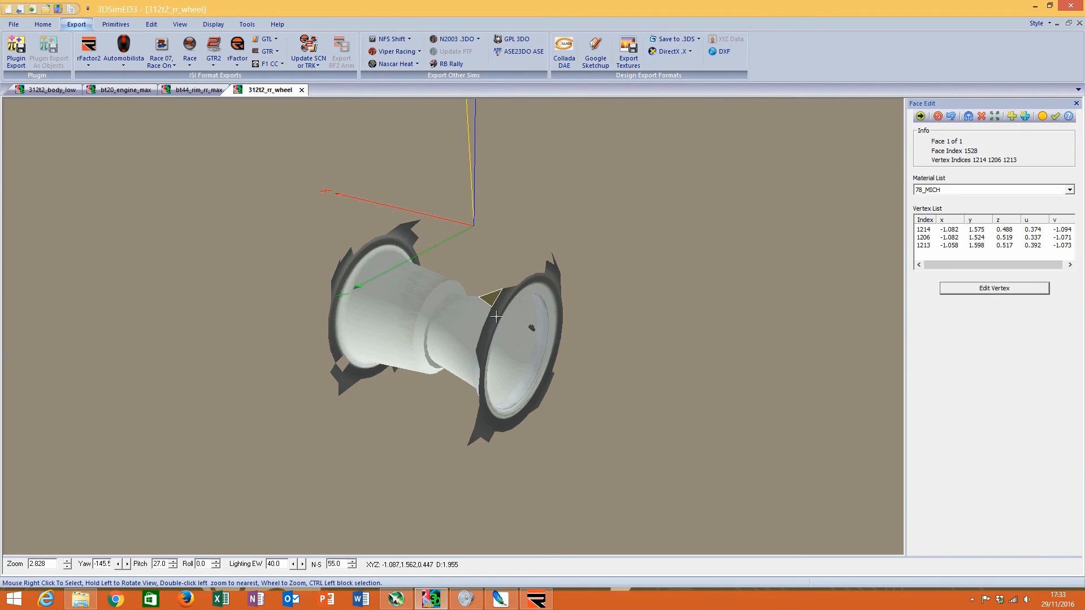
pyautogui.scroll(8, 496, 317)
pyautogui.click(983, 237)
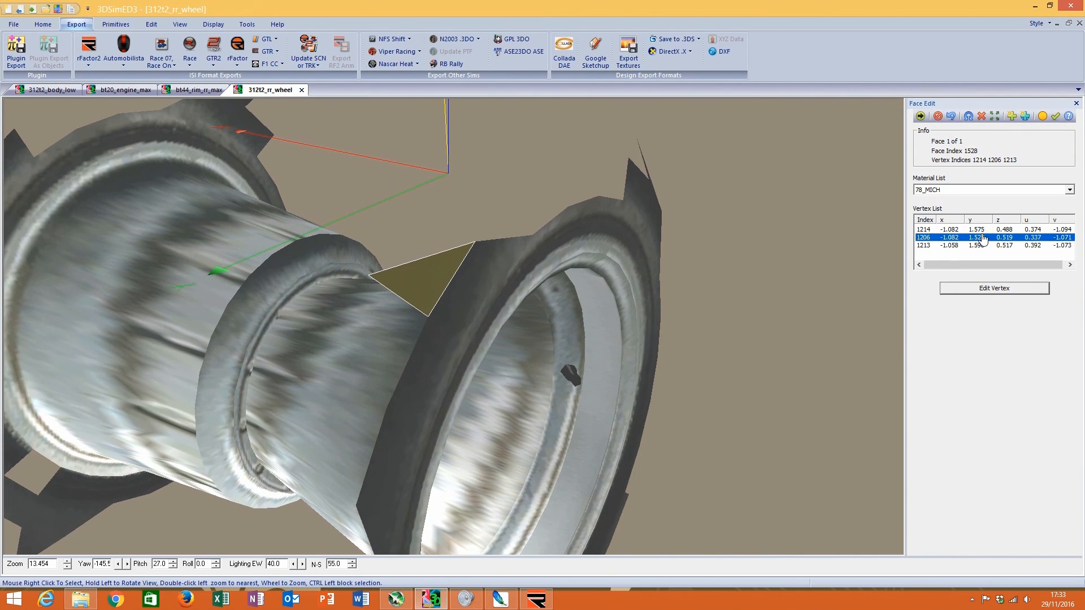
pyautogui.doubleClick(983, 237)
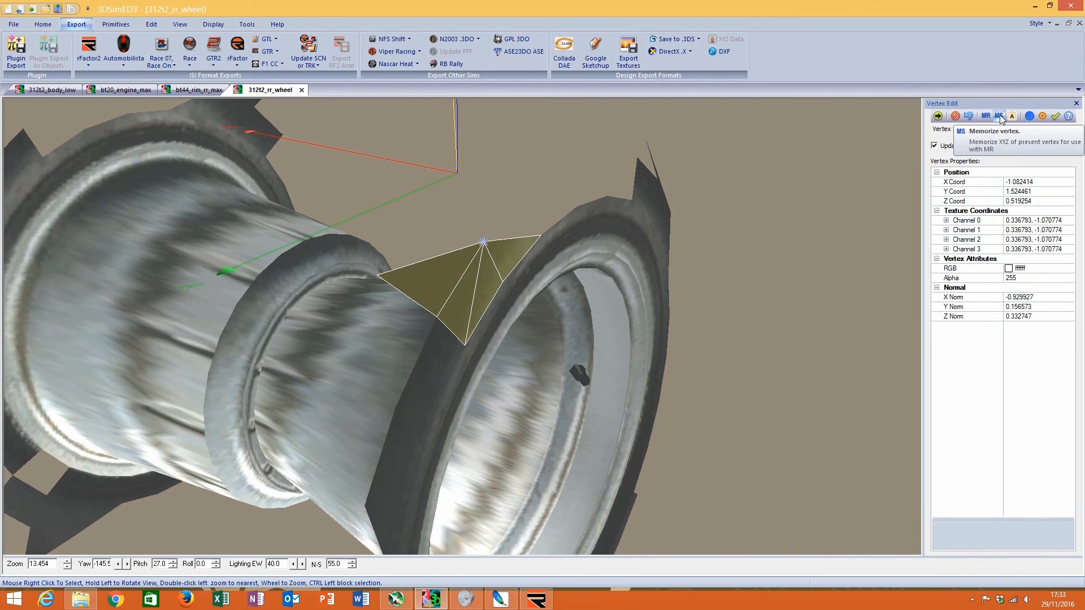
pyautogui.click(1000, 117)
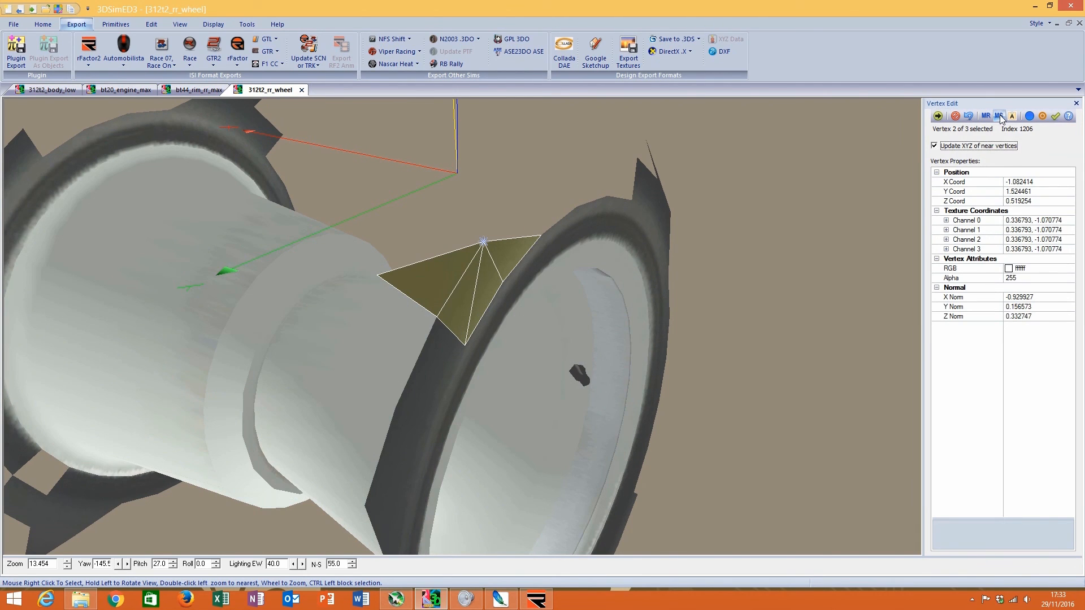
# Step: Select the neighbouring 78_MICH sidewall face and move its vertex 1207 to the memorized vertex position, including near vertices
pyautogui.rightClick(443, 359)
pyautogui.click(481, 398)
pyautogui.click(974, 232)
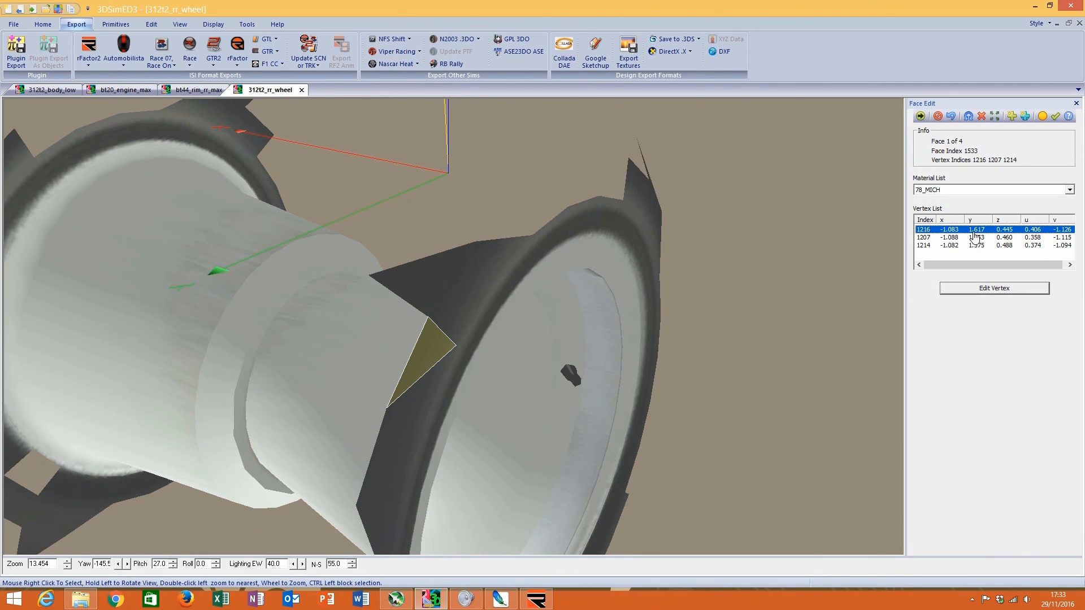
pyautogui.doubleClick(975, 237)
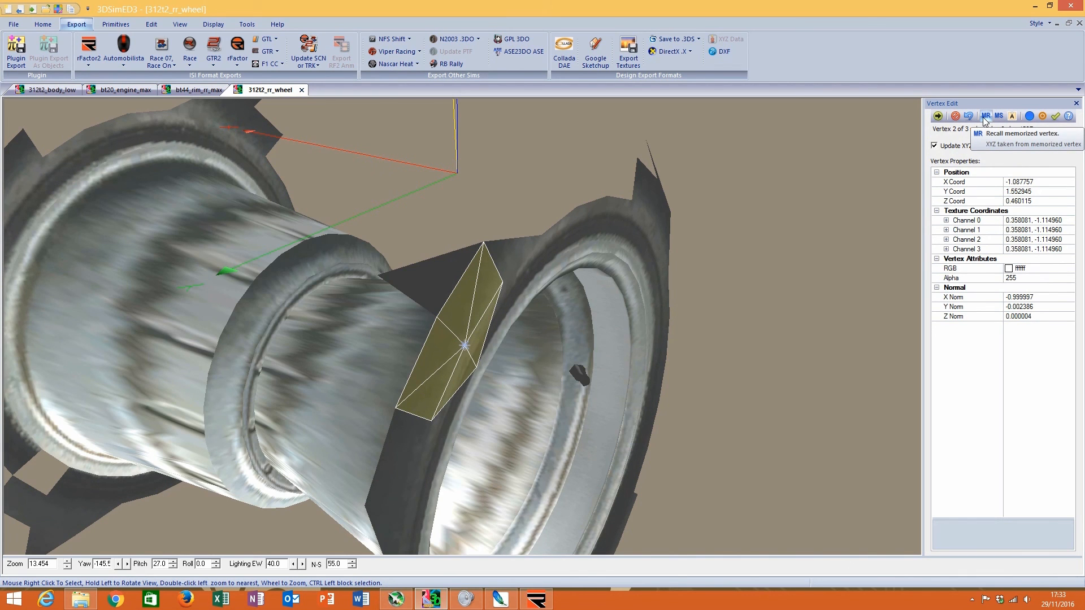
pyautogui.click(985, 117)
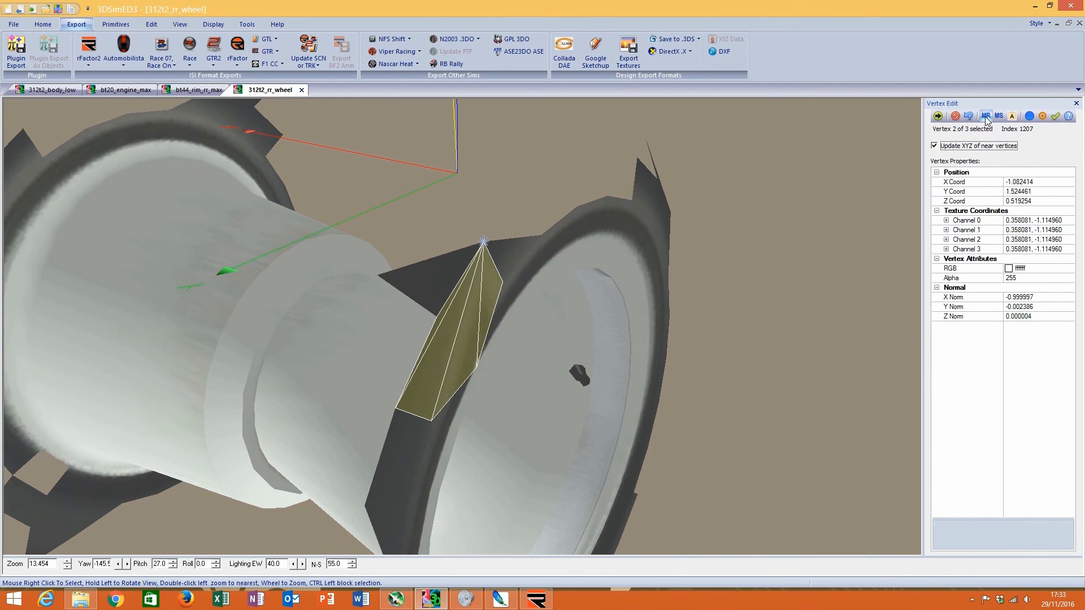
# Step: Undo the move of vertex 1207 and finish vertex editing
pyautogui.moveTo(590, 310); pyautogui.dragTo(531, 331)
pyautogui.click(969, 116)
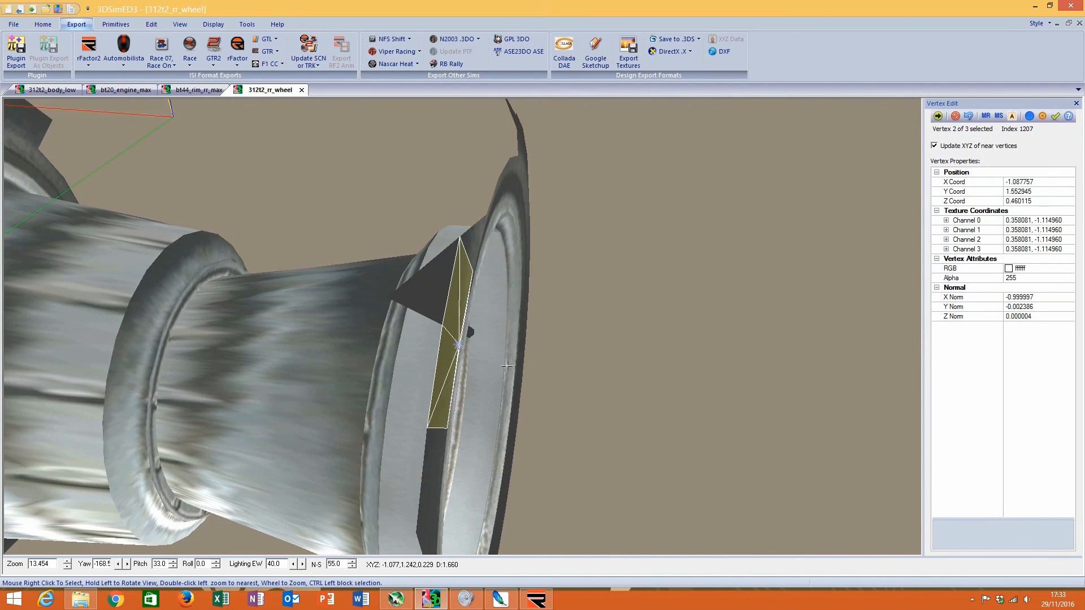
pyautogui.scroll(-5, 493, 389)
pyautogui.moveTo(495, 388); pyautogui.dragTo(459, 405)
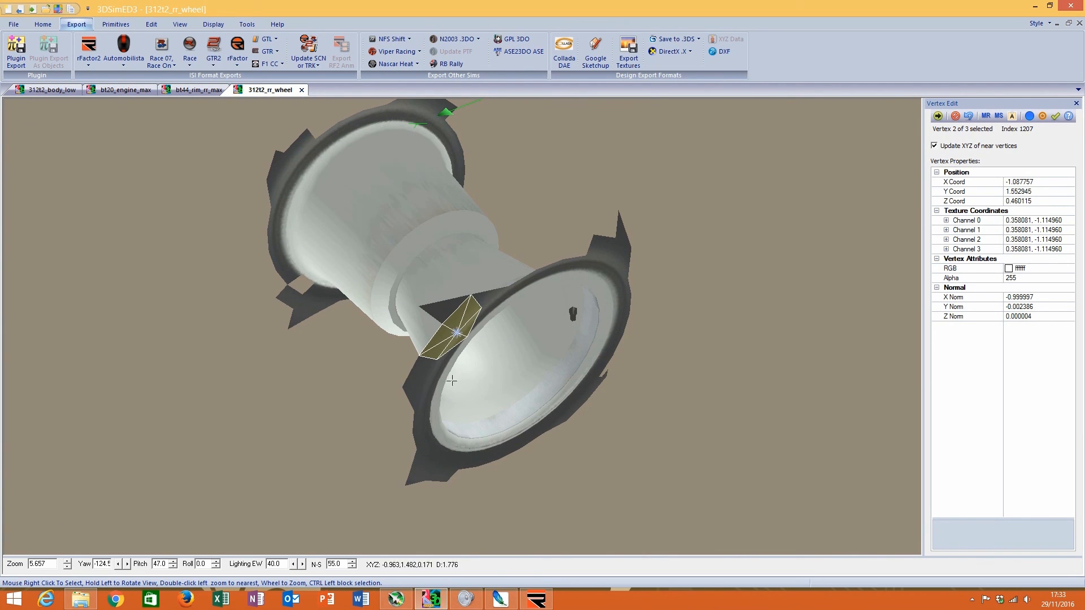
pyautogui.click(1055, 115)
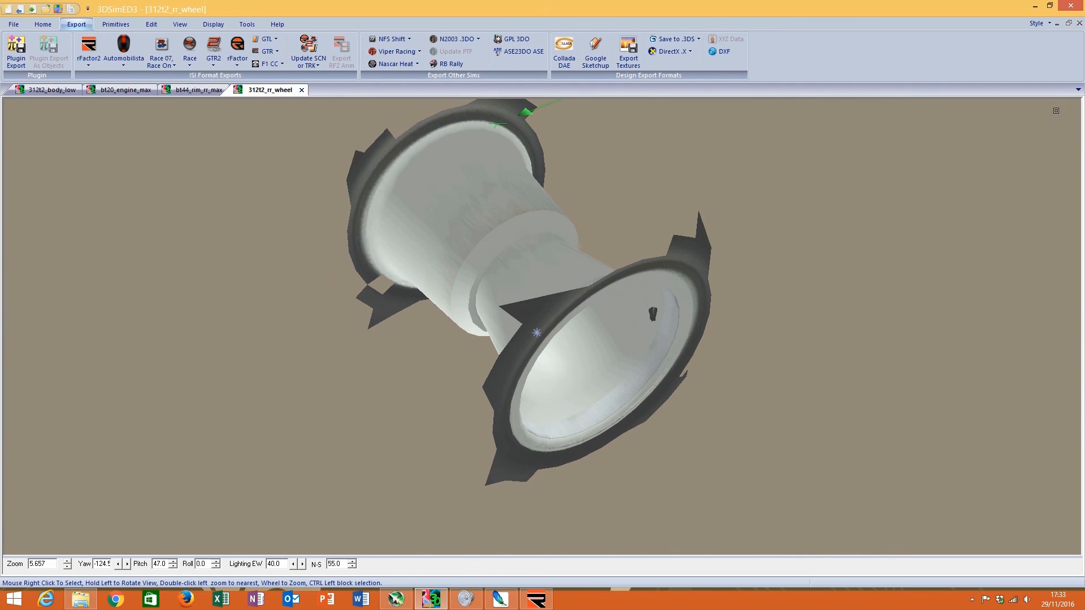
# Step: Examine the whole 312t2_rr_wheel from its outer side, checking the rim and the jagged sidewall faces around it
pyautogui.rightClick(588, 340)
pyautogui.moveTo(506, 345); pyautogui.dragTo(567, 379)
pyautogui.scroll(-5, 569, 322)
pyautogui.doubleClick(573, 352)
pyautogui.rightClick(561, 400)
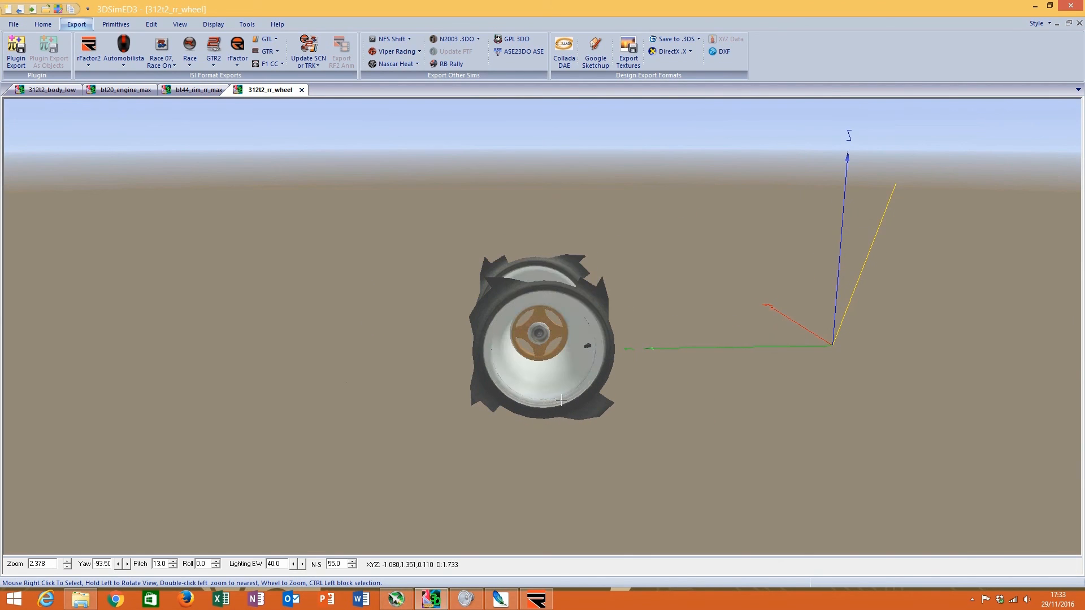
pyautogui.rightClick(561, 400)
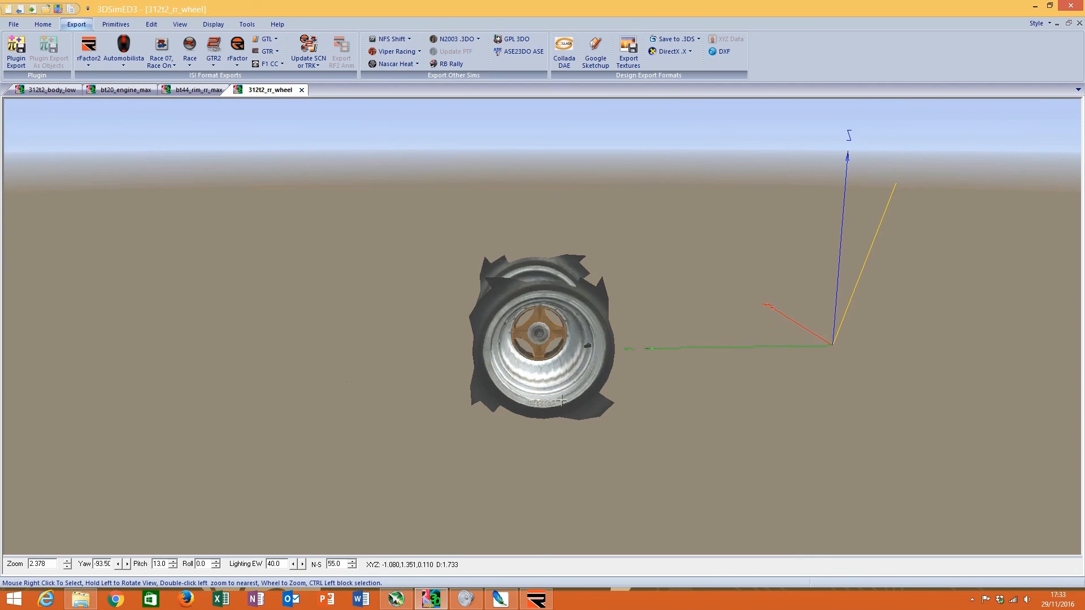
pyautogui.rightClick(555, 411)
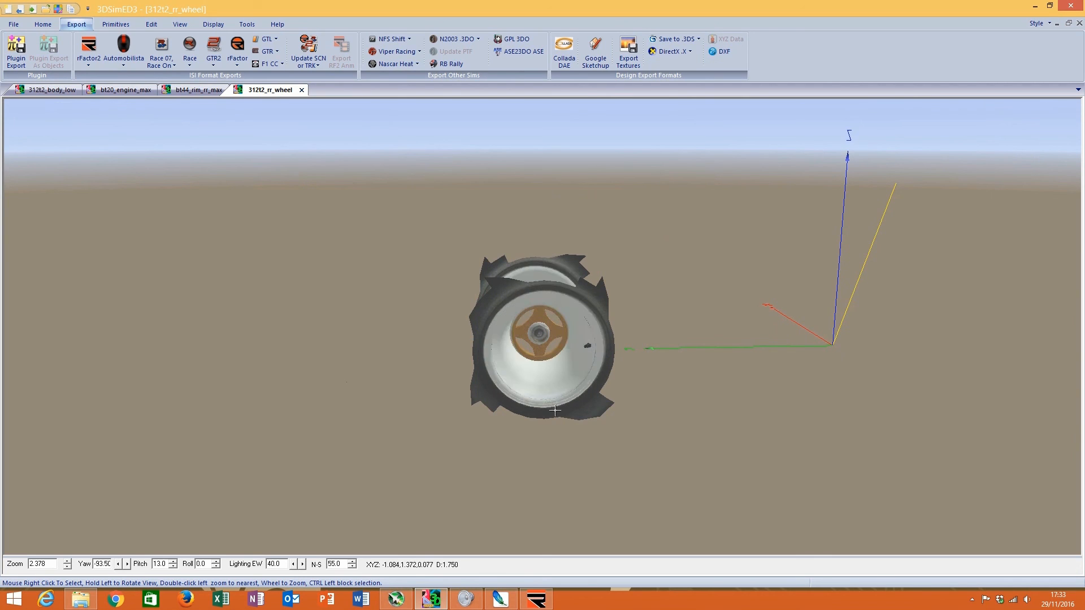
pyautogui.rightClick(555, 410)
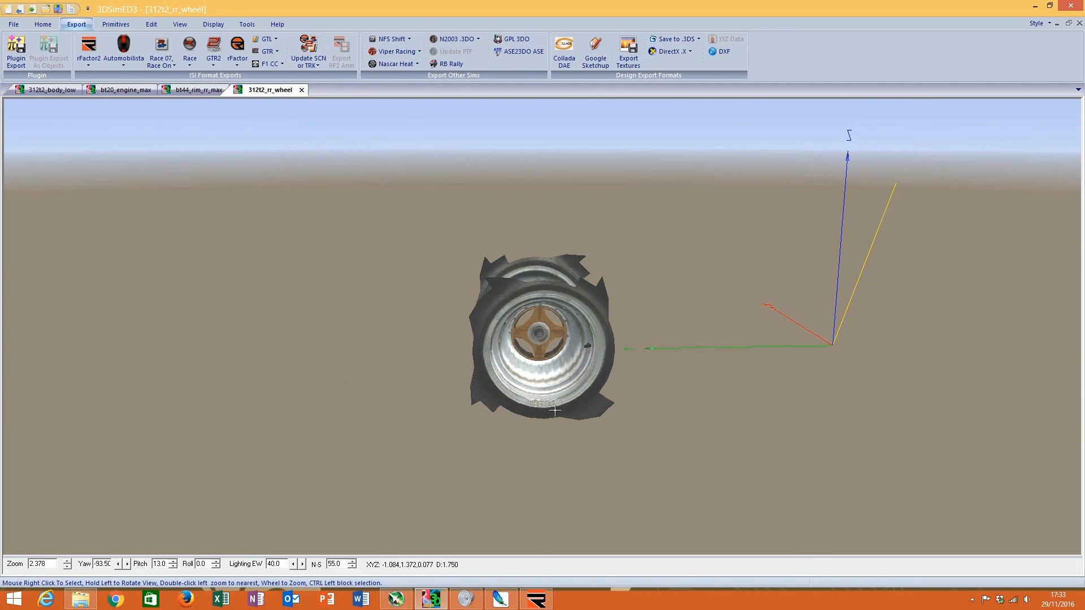
pyautogui.rightClick(555, 411)
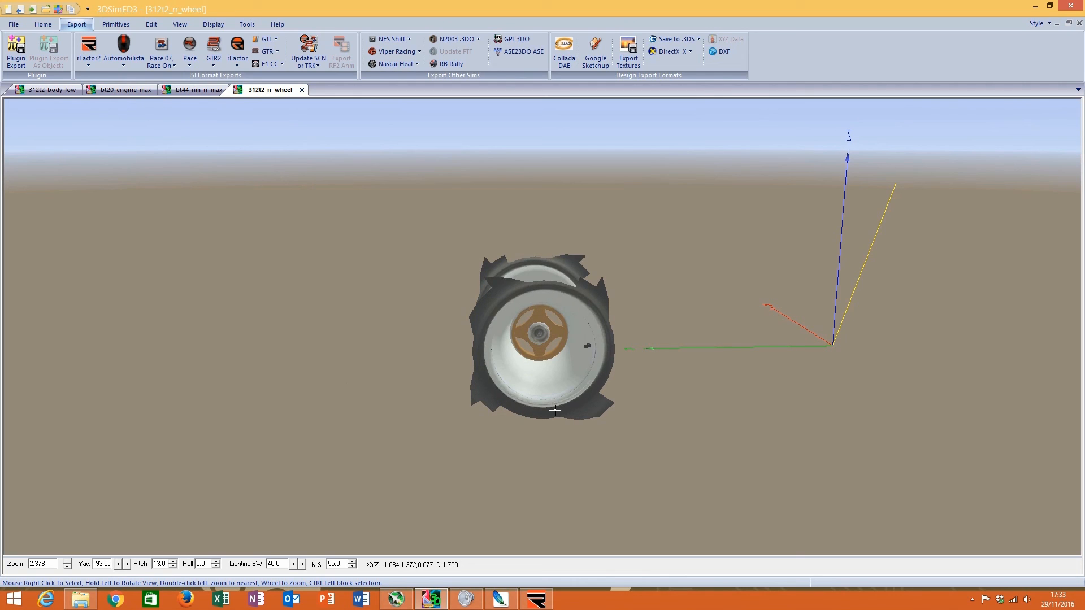
pyautogui.rightClick(554, 410)
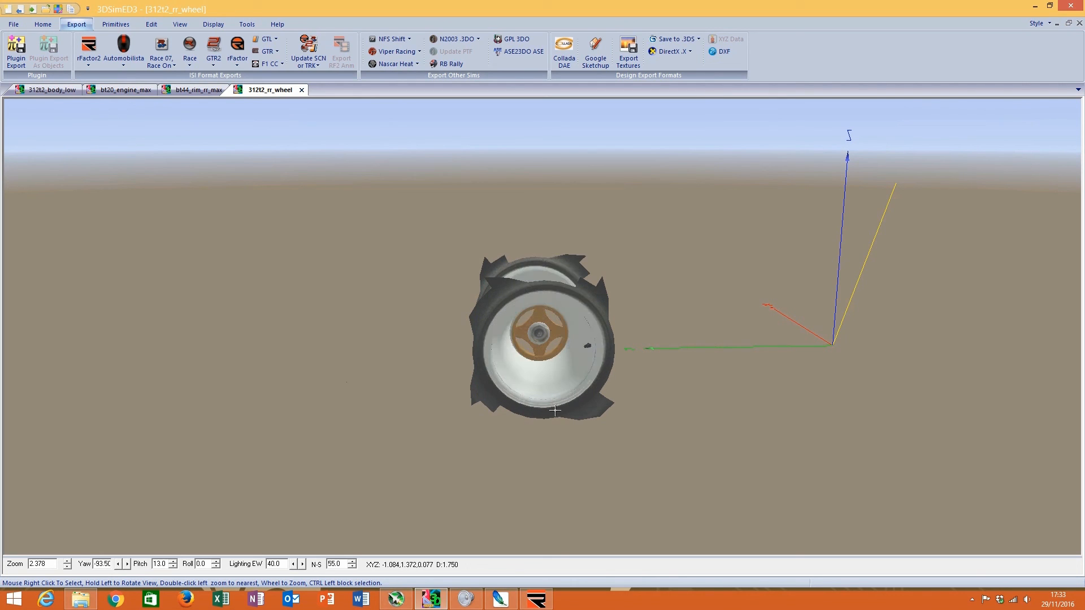